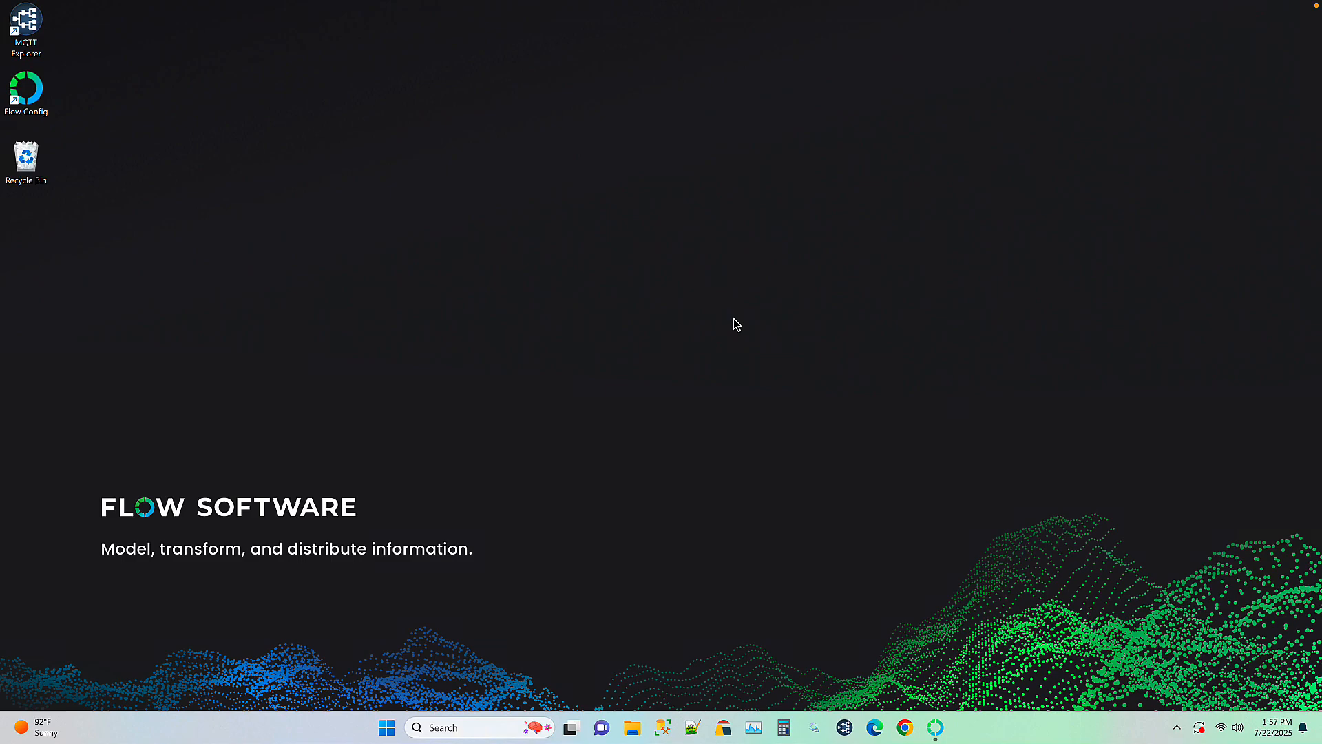
Search the web in Chrome for "claude desktop windows install" and look over the Download Claude page
click(905, 728)
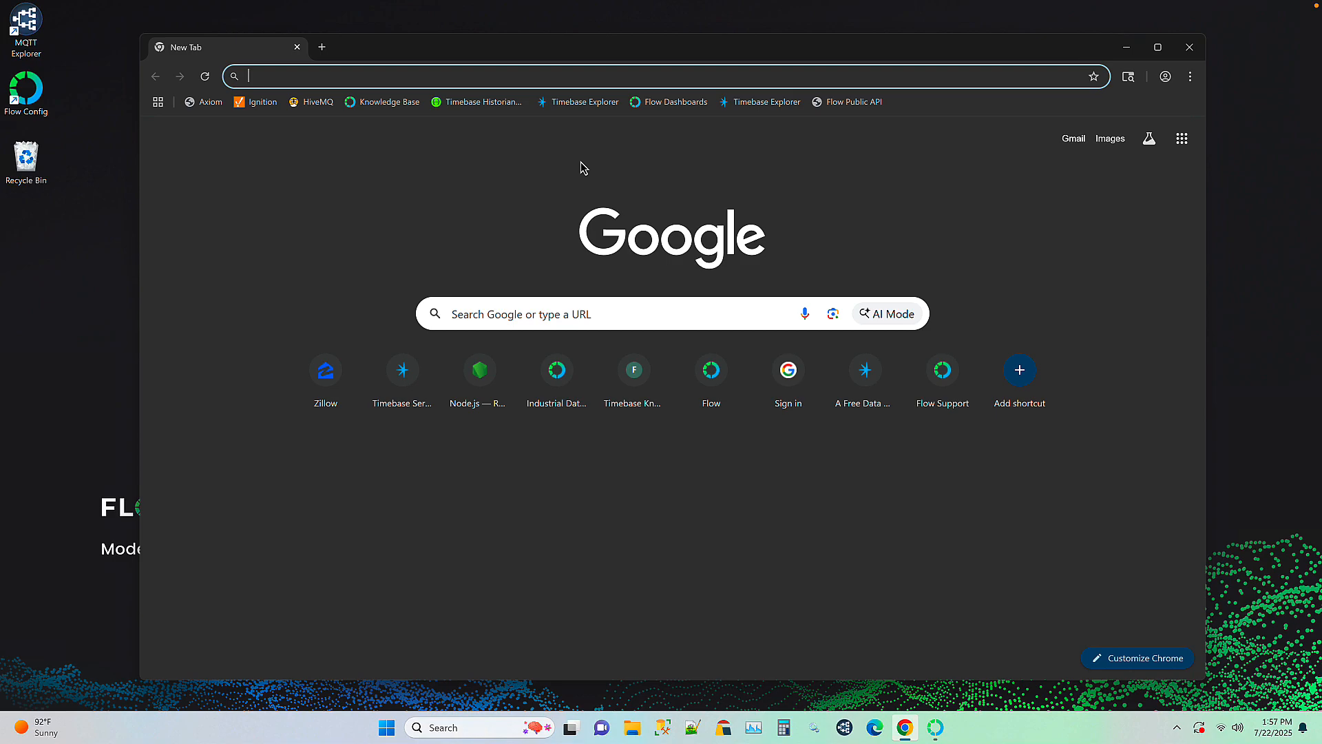
text(claude des)
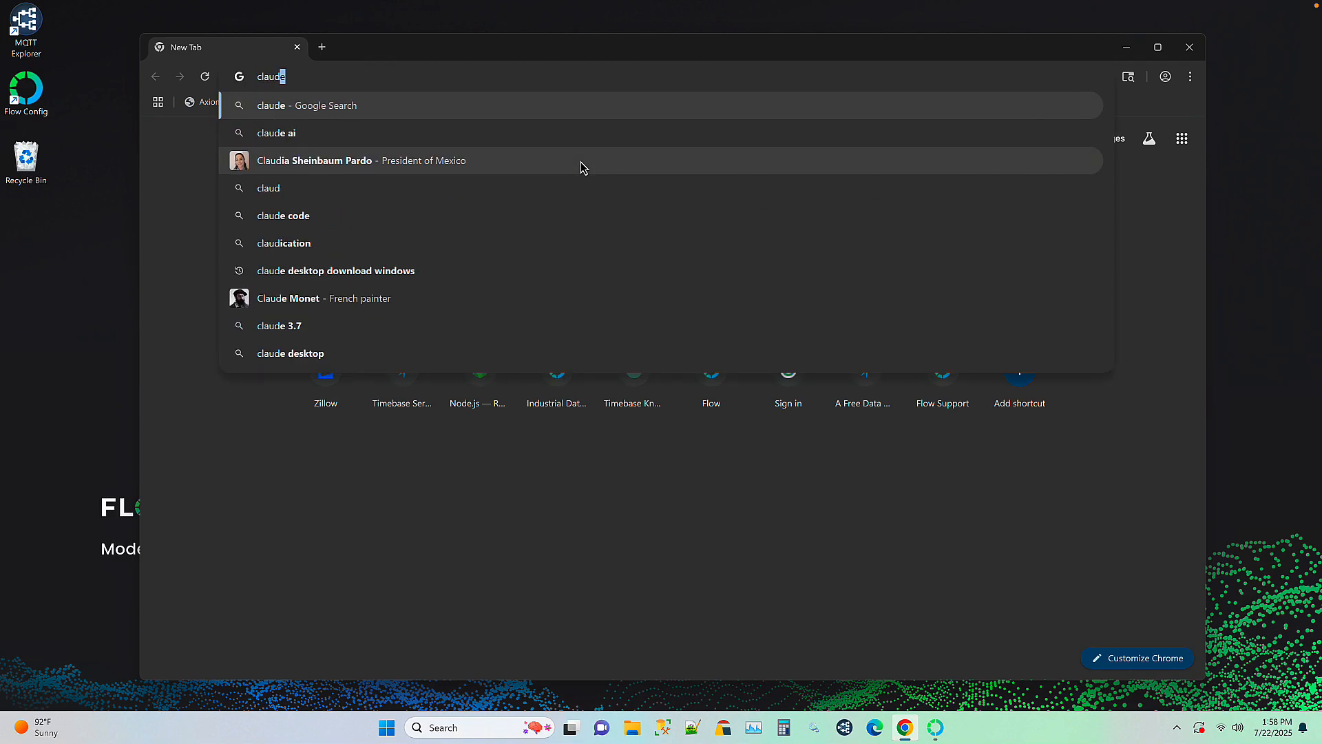
text(ktop)
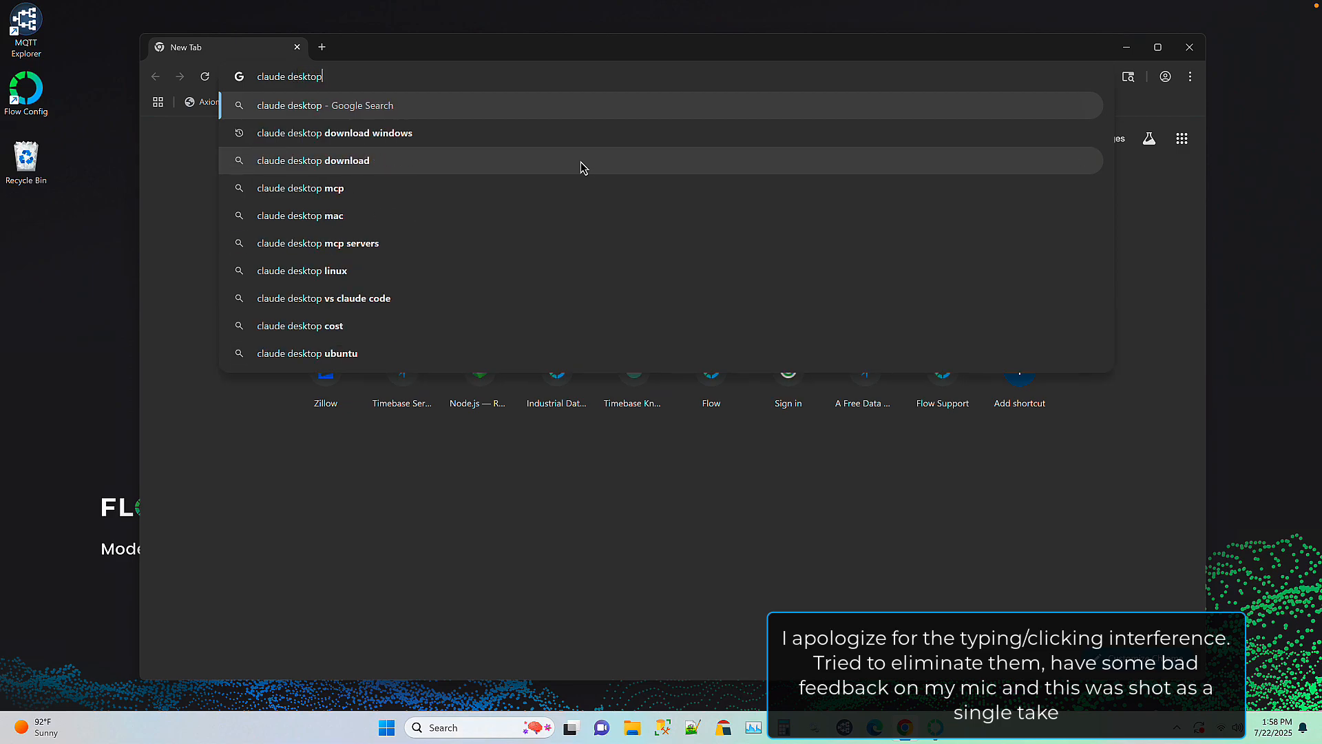
text( windows install)
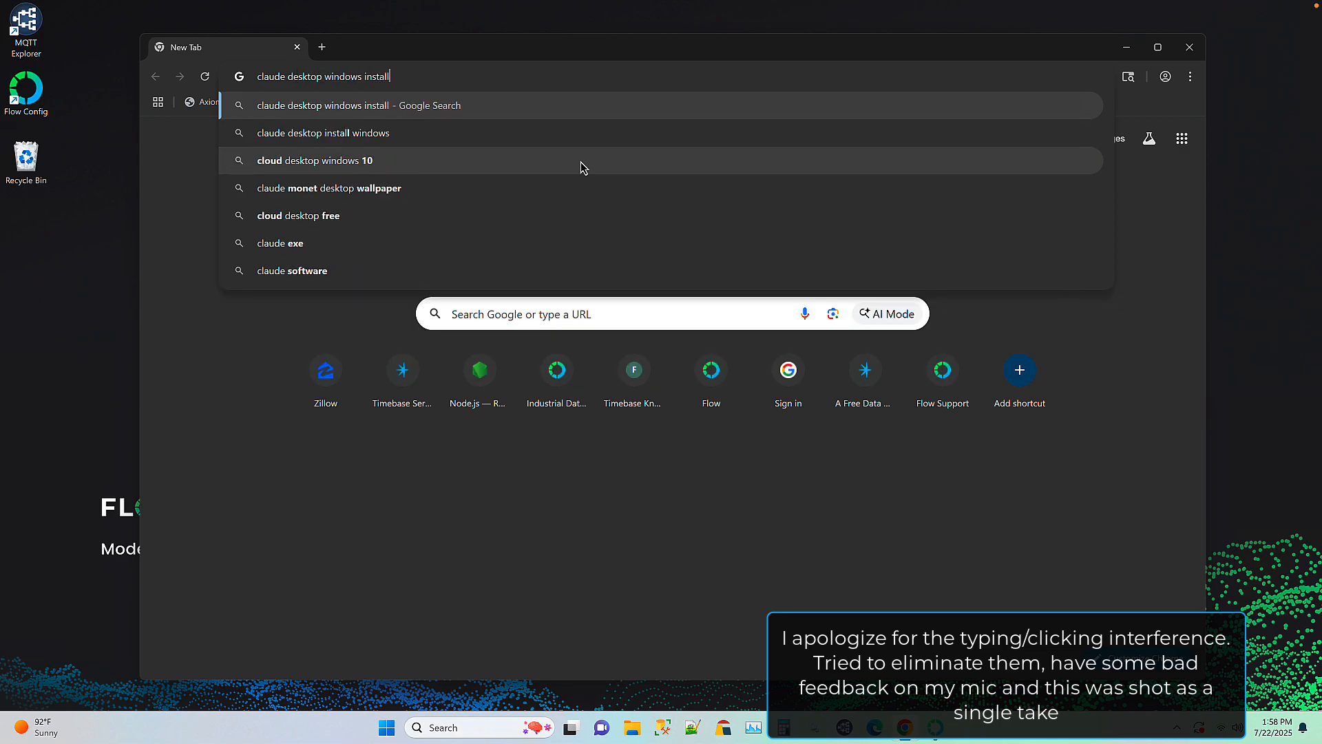
key(Return)
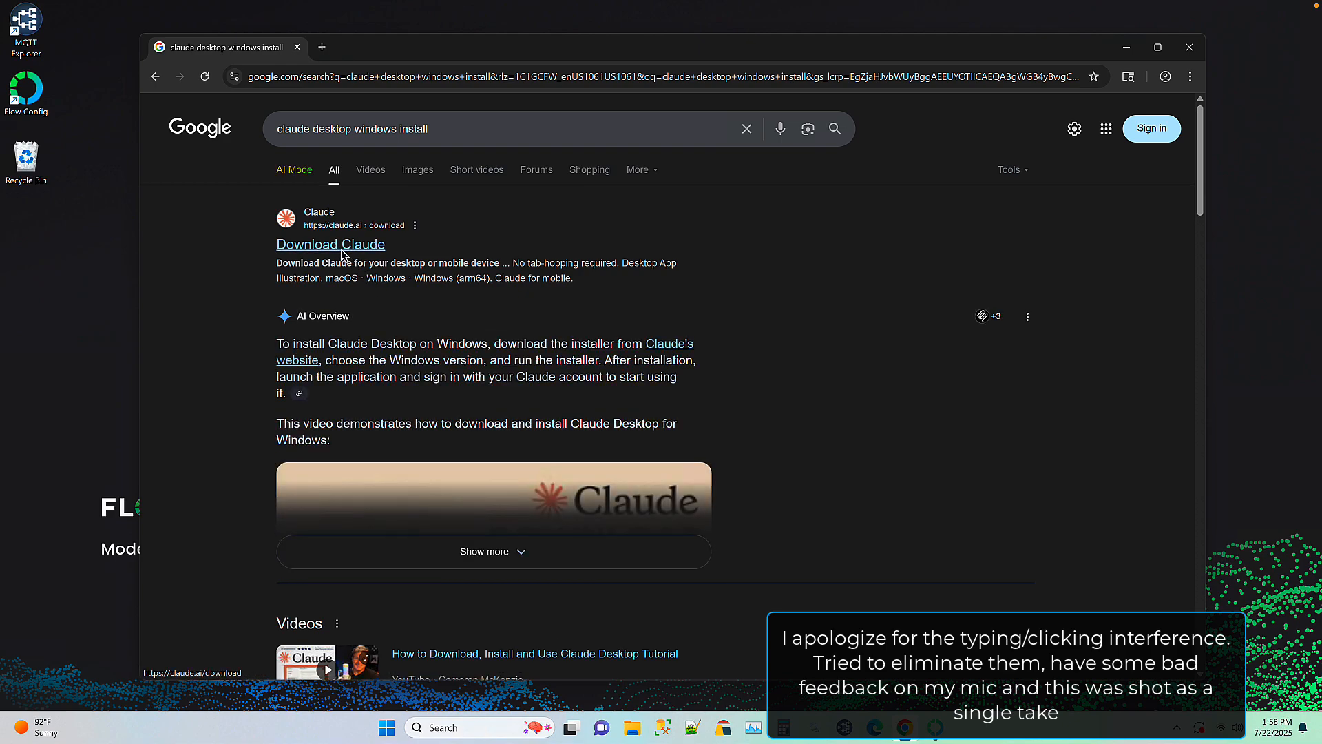
click(299, 255)
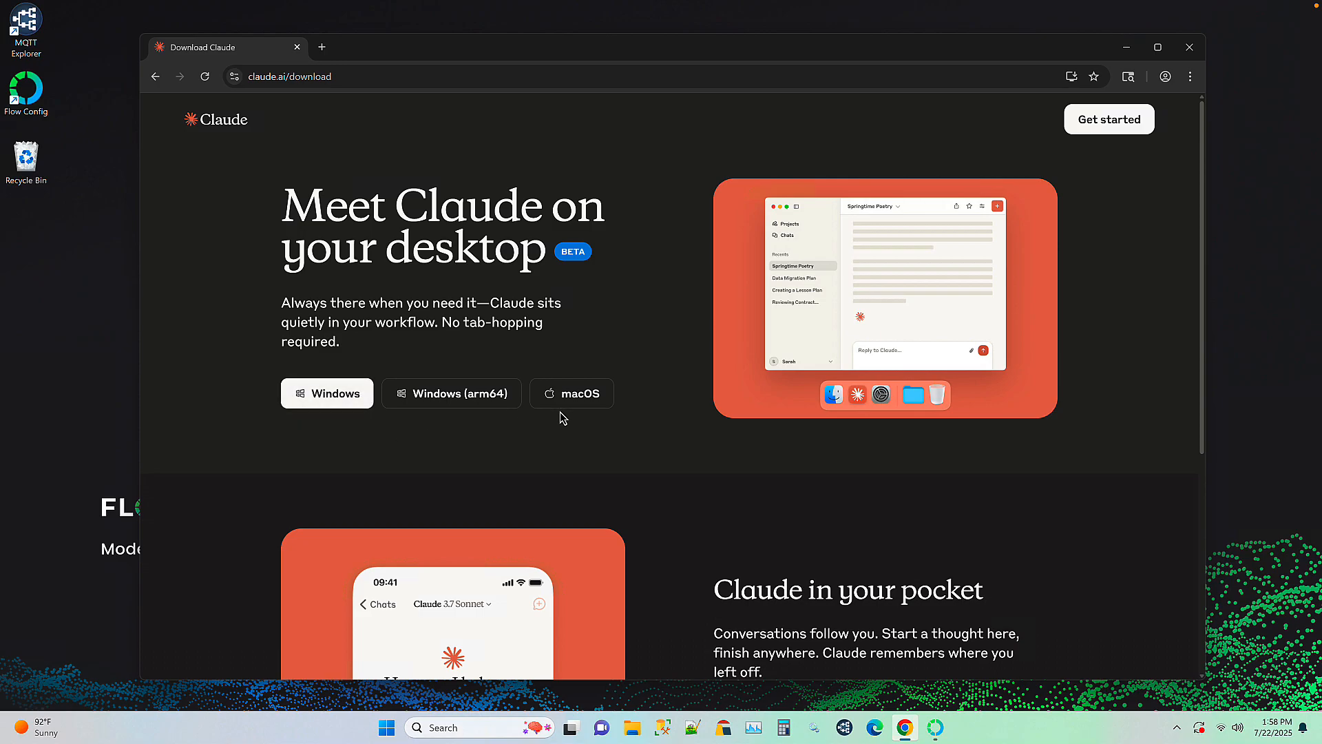
scroll(563, 418, down, 5)
scroll(563, 418, up, 5)
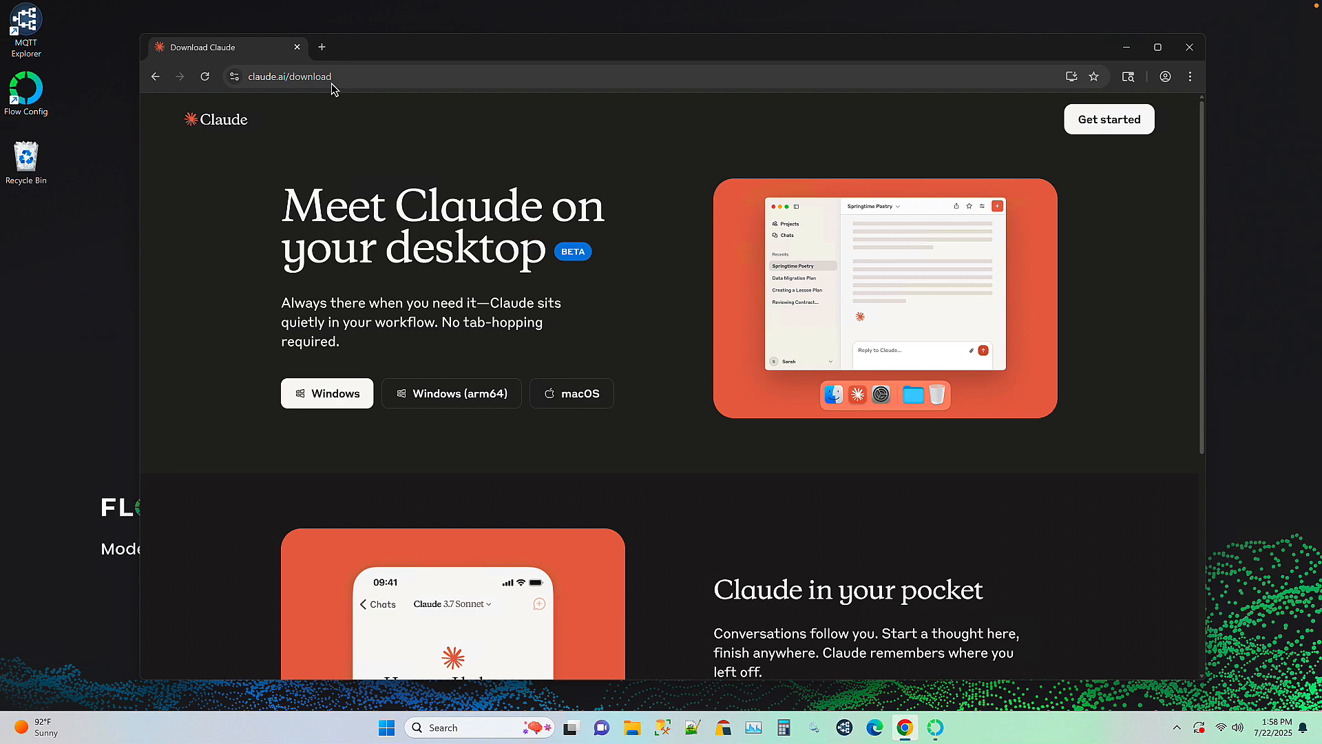
Go to the Node.js website, view its download page, and close the browser
click(358, 80)
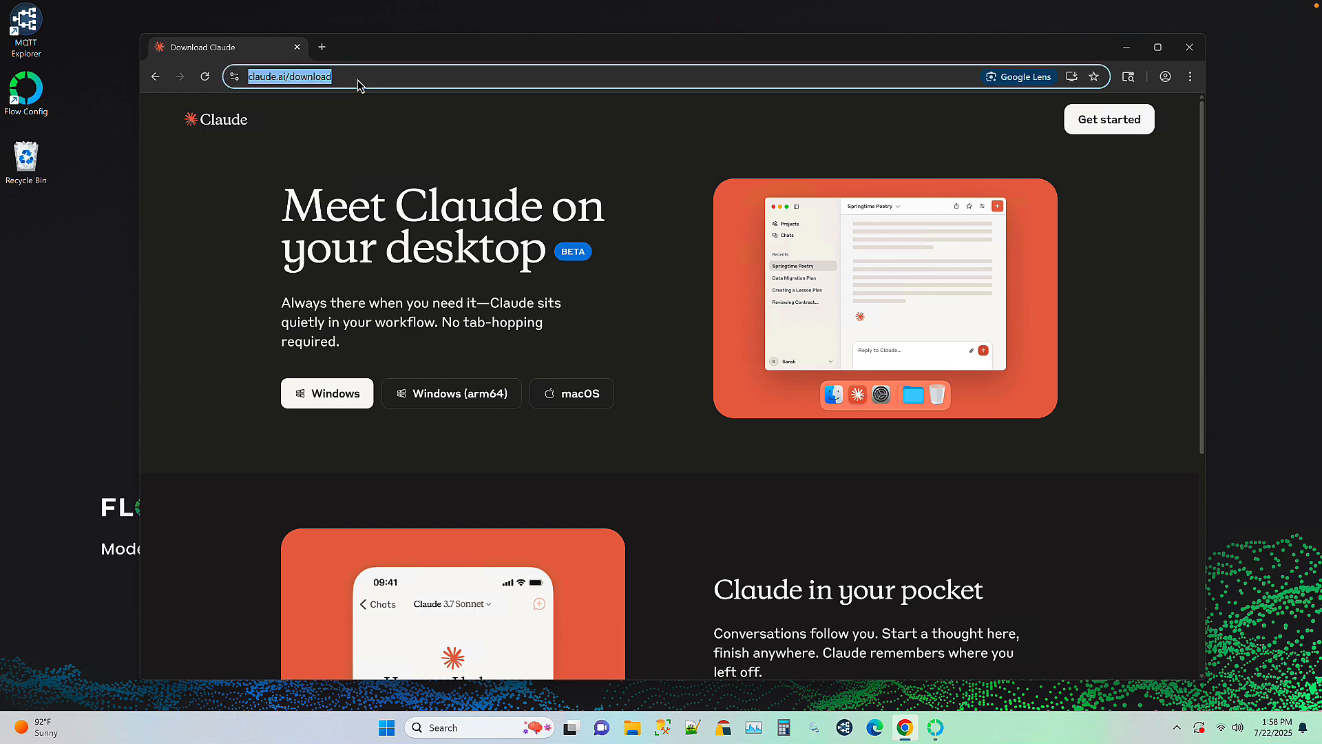
text(nde)
key(BackSpace)
key(BackSpace)
text(odejs)
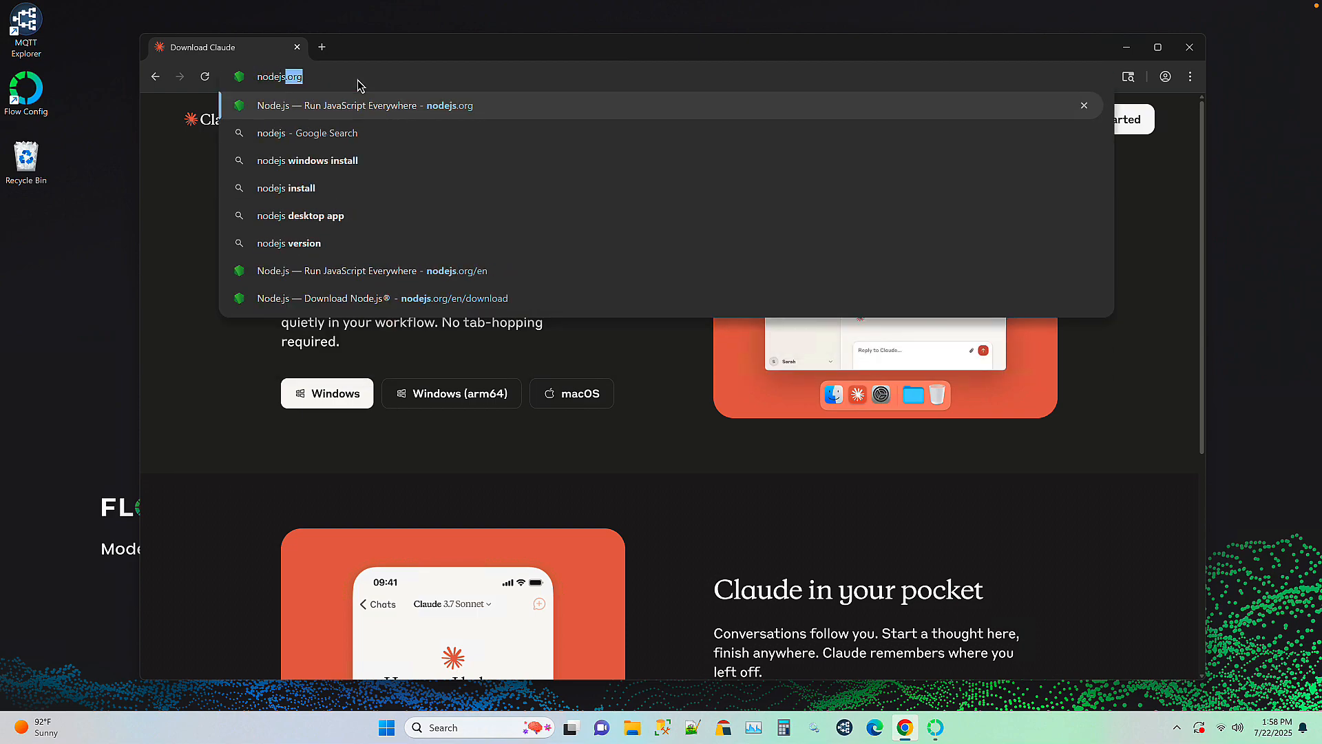
key(Return)
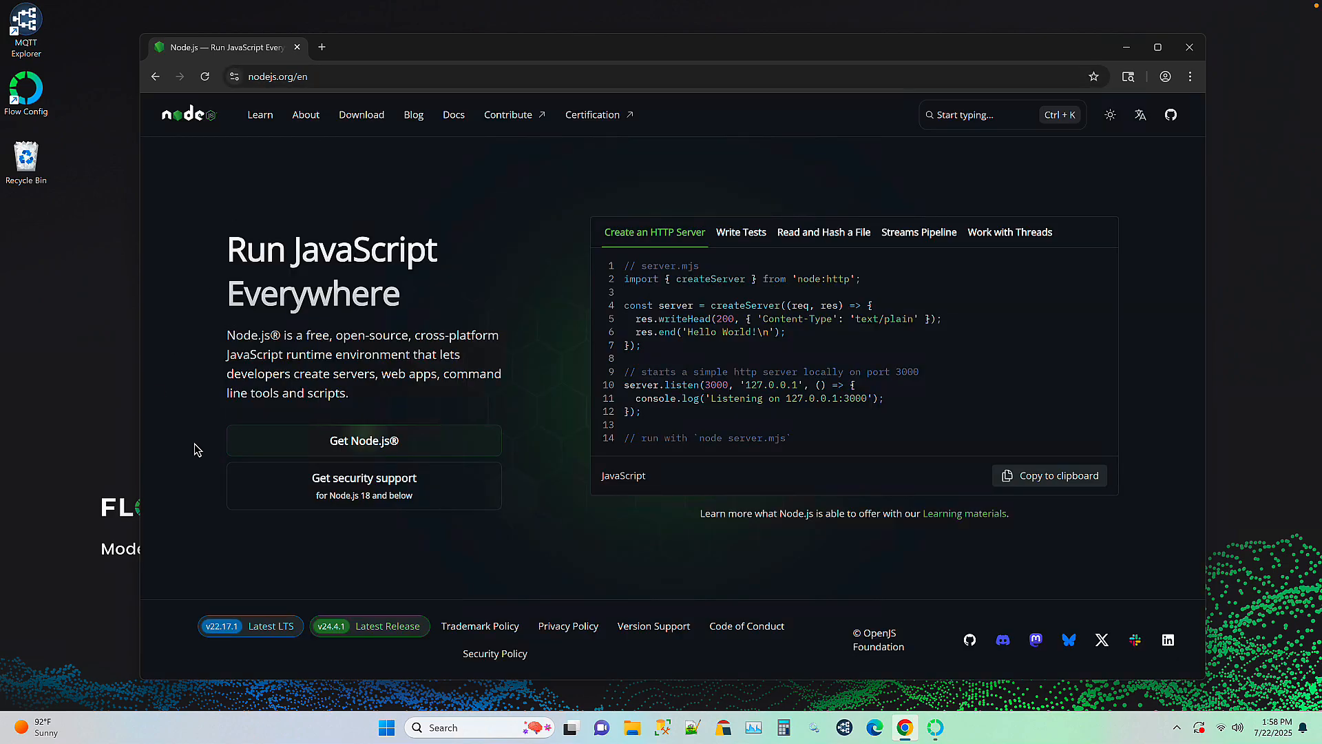
click(322, 449)
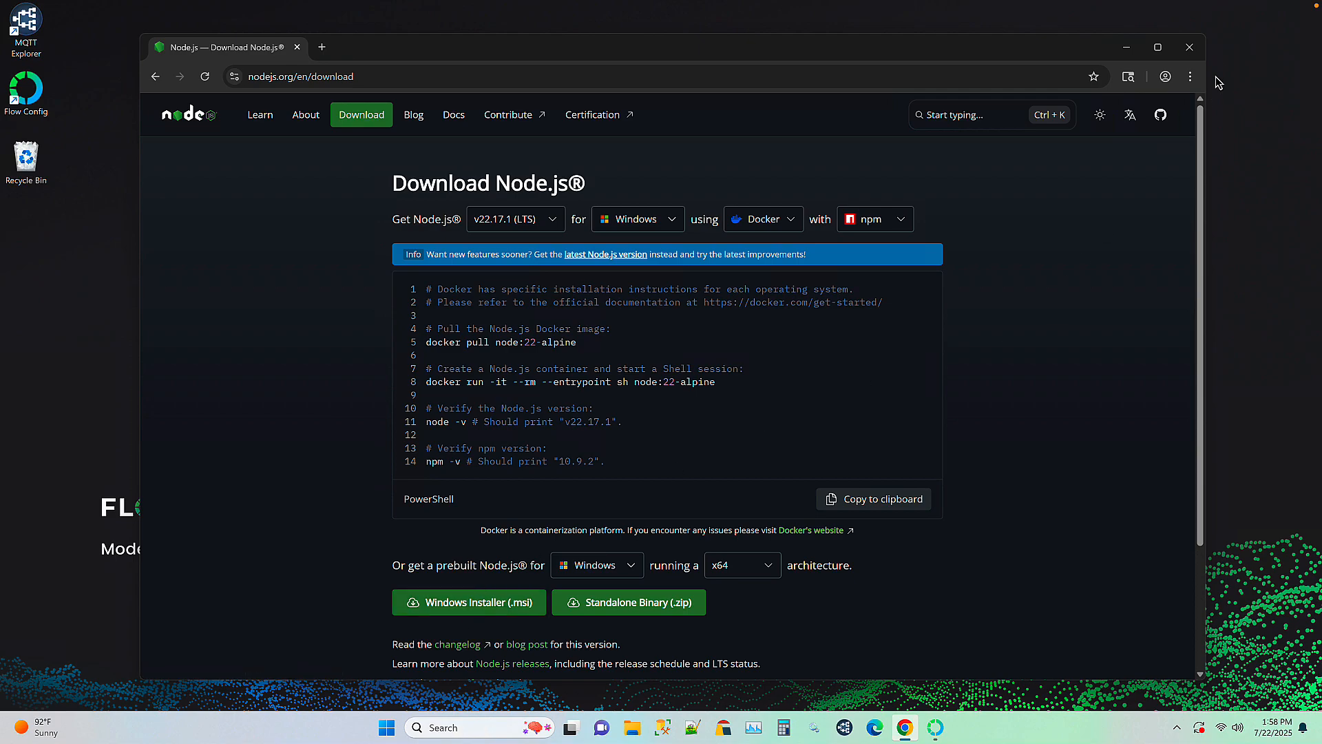
click(1190, 48)
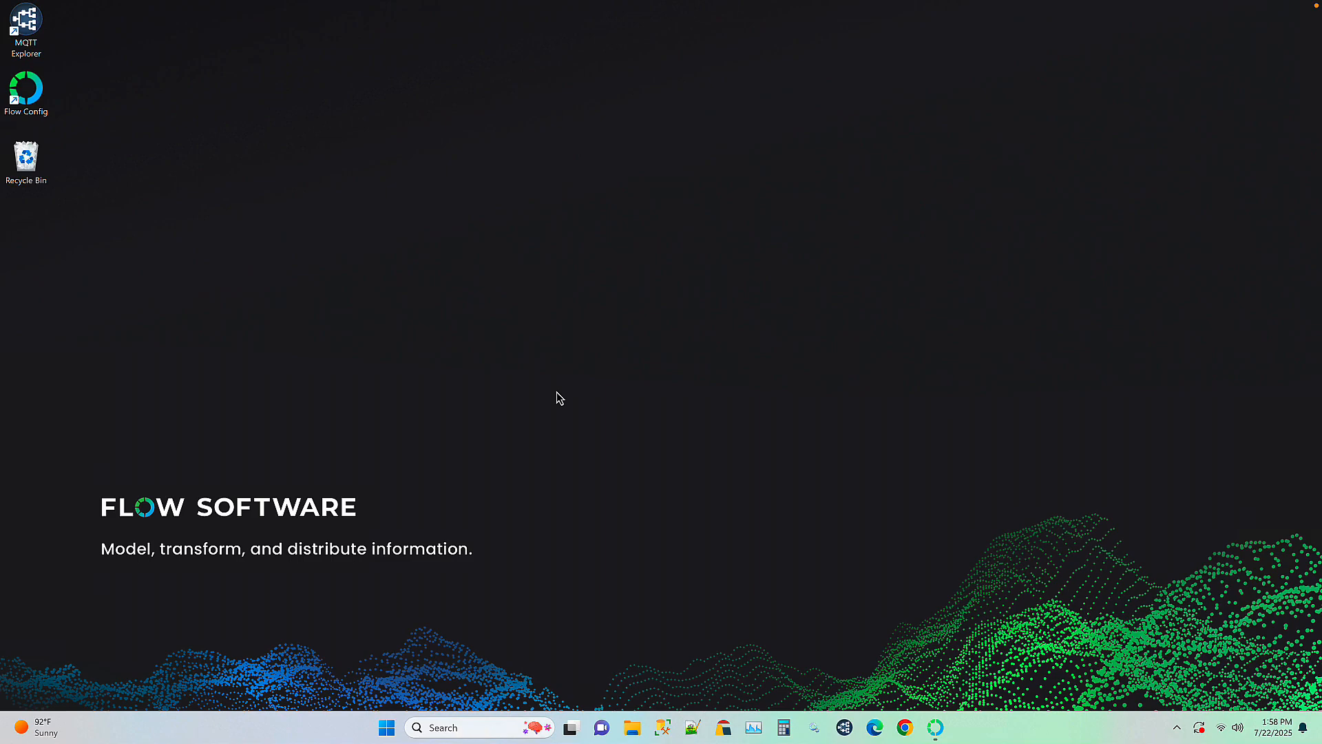
Find the installed Claude app on the computer and launch it
click(447, 732)
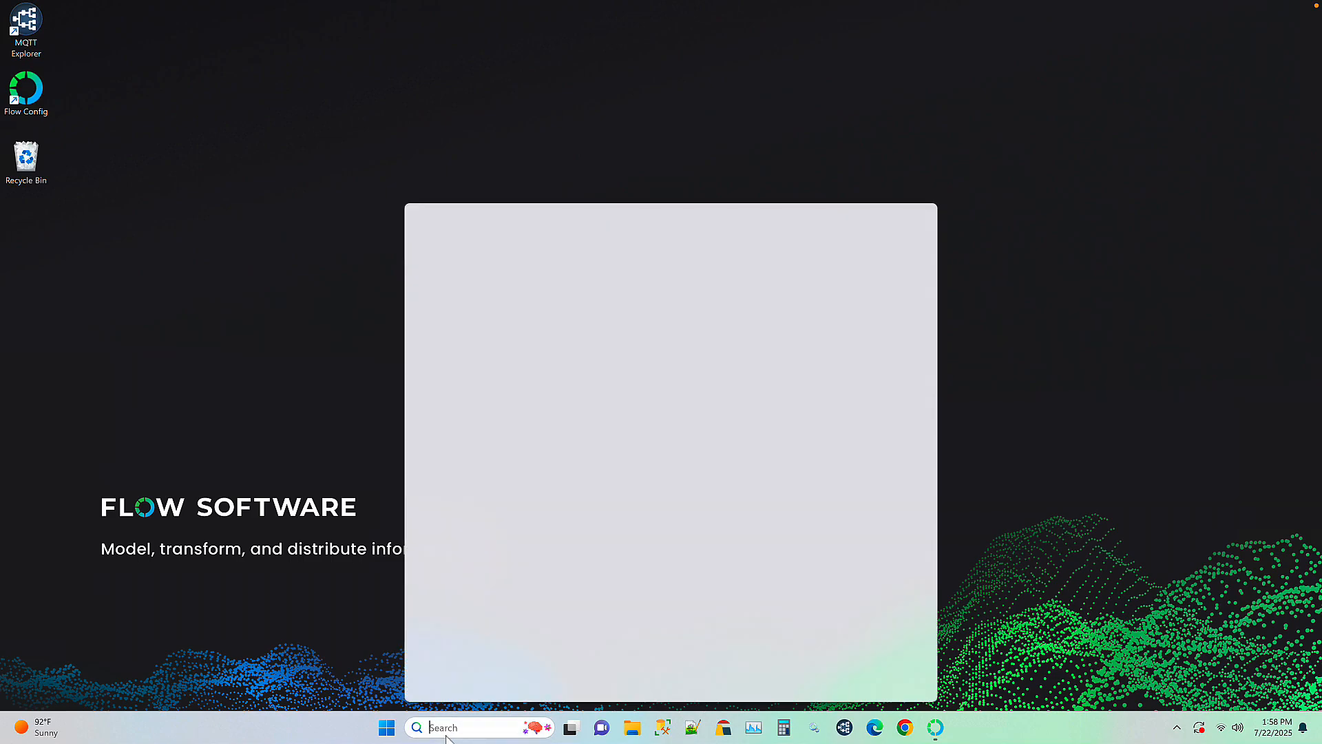
text(claude)
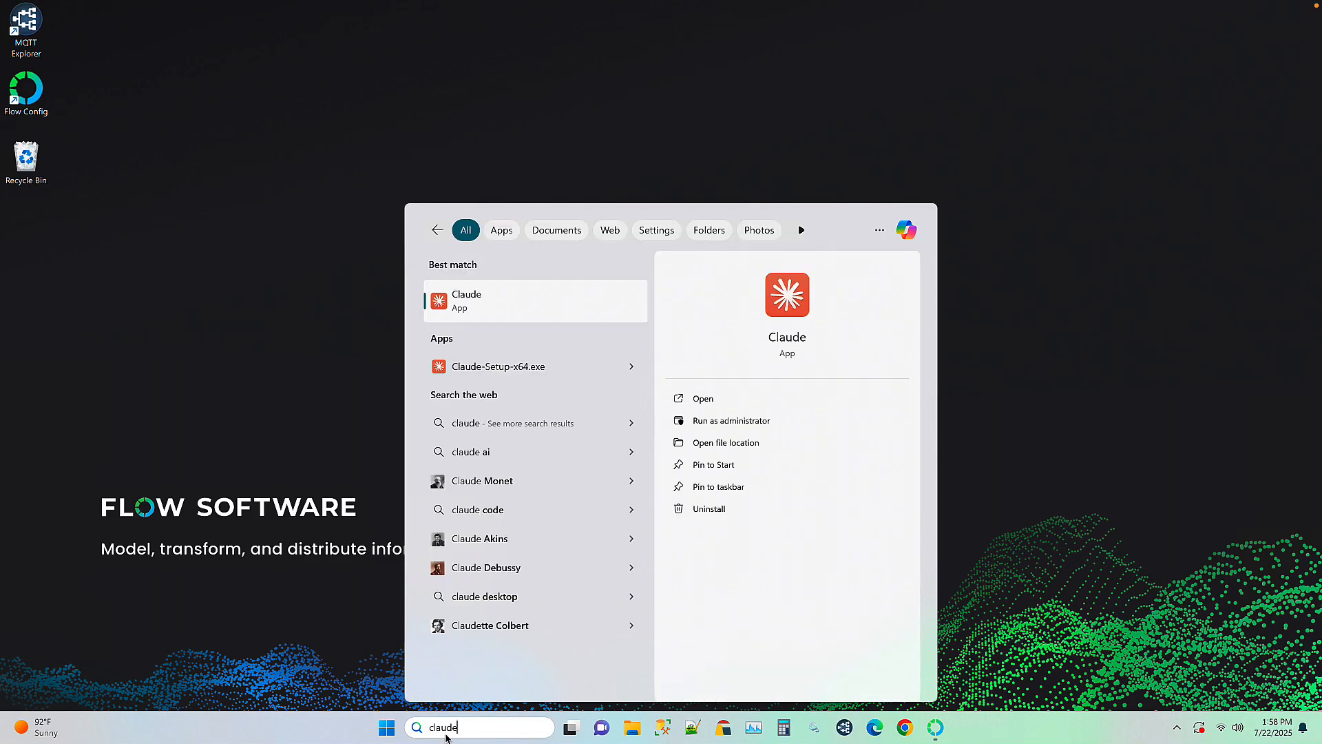
key(Return)
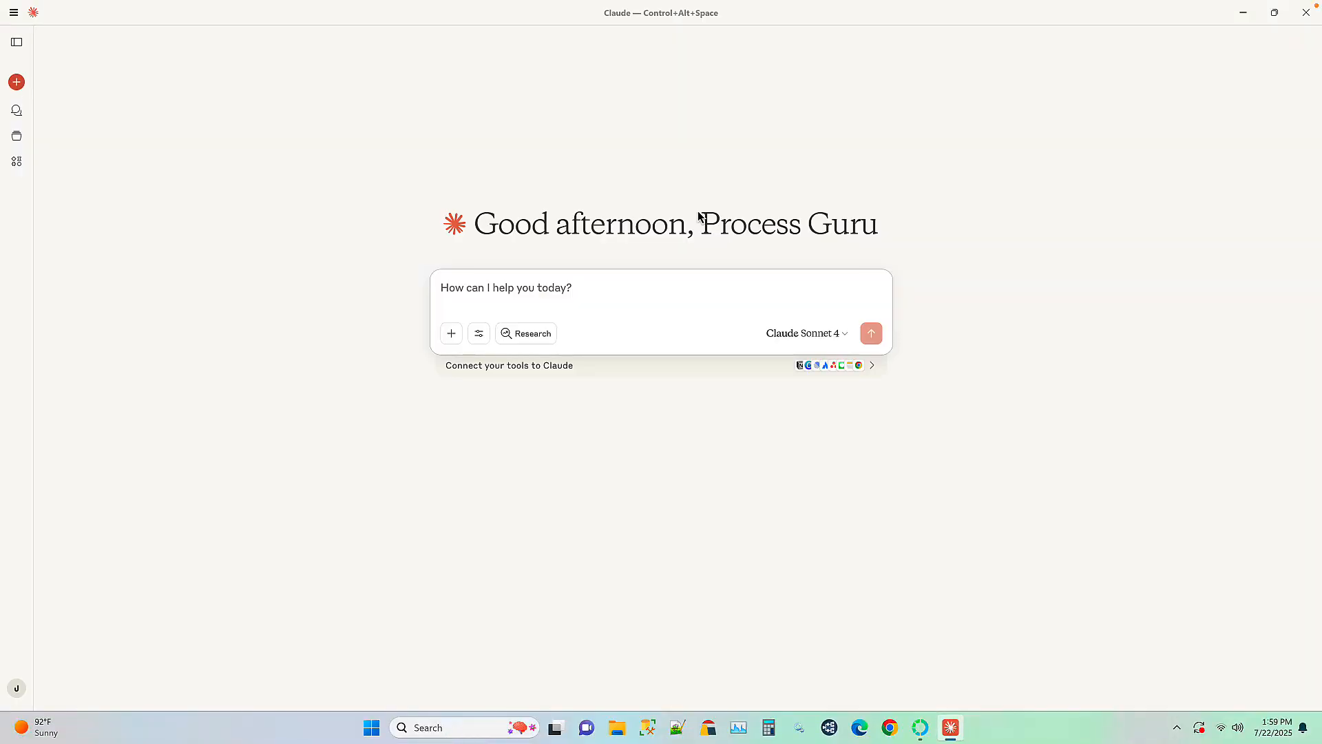
Ask Claude in a new chat: "Hi Claude, do you have access to any MCP servers currently?"
text(Hi Claude)
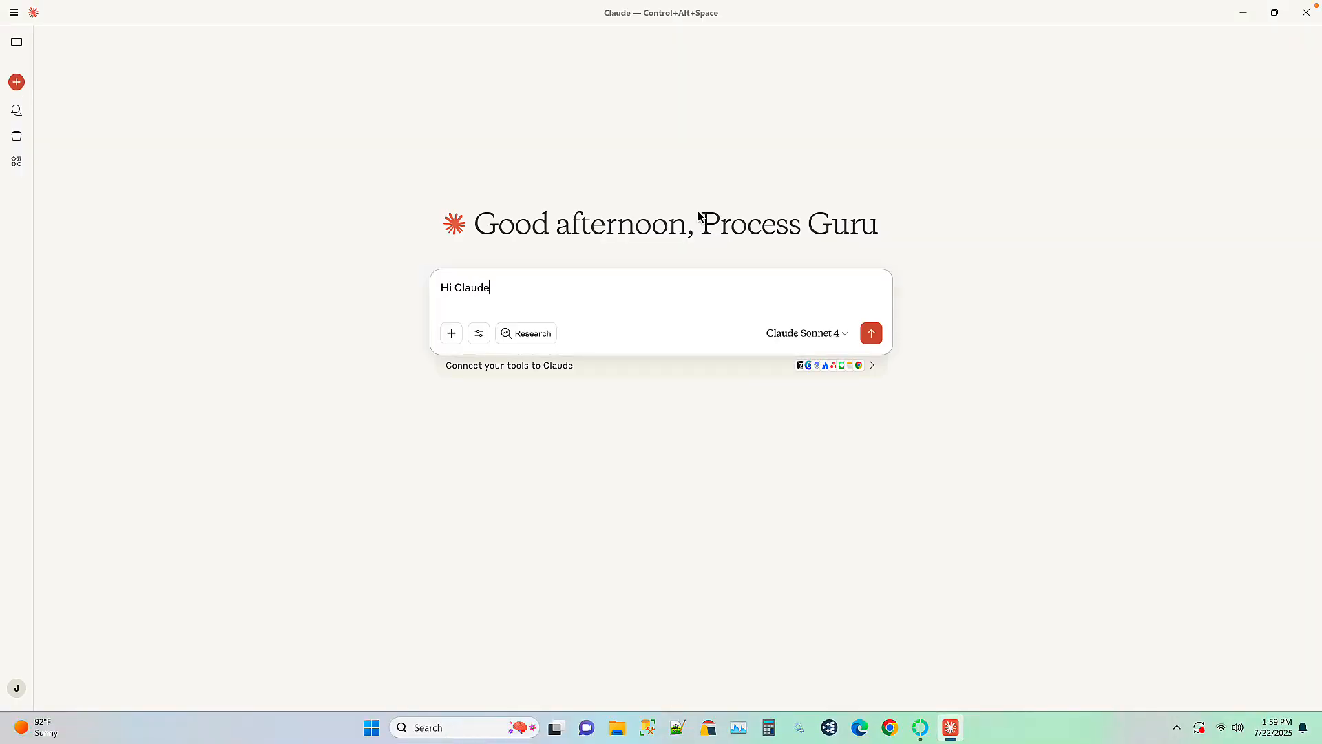
text(, do you have access to any MCP serv)
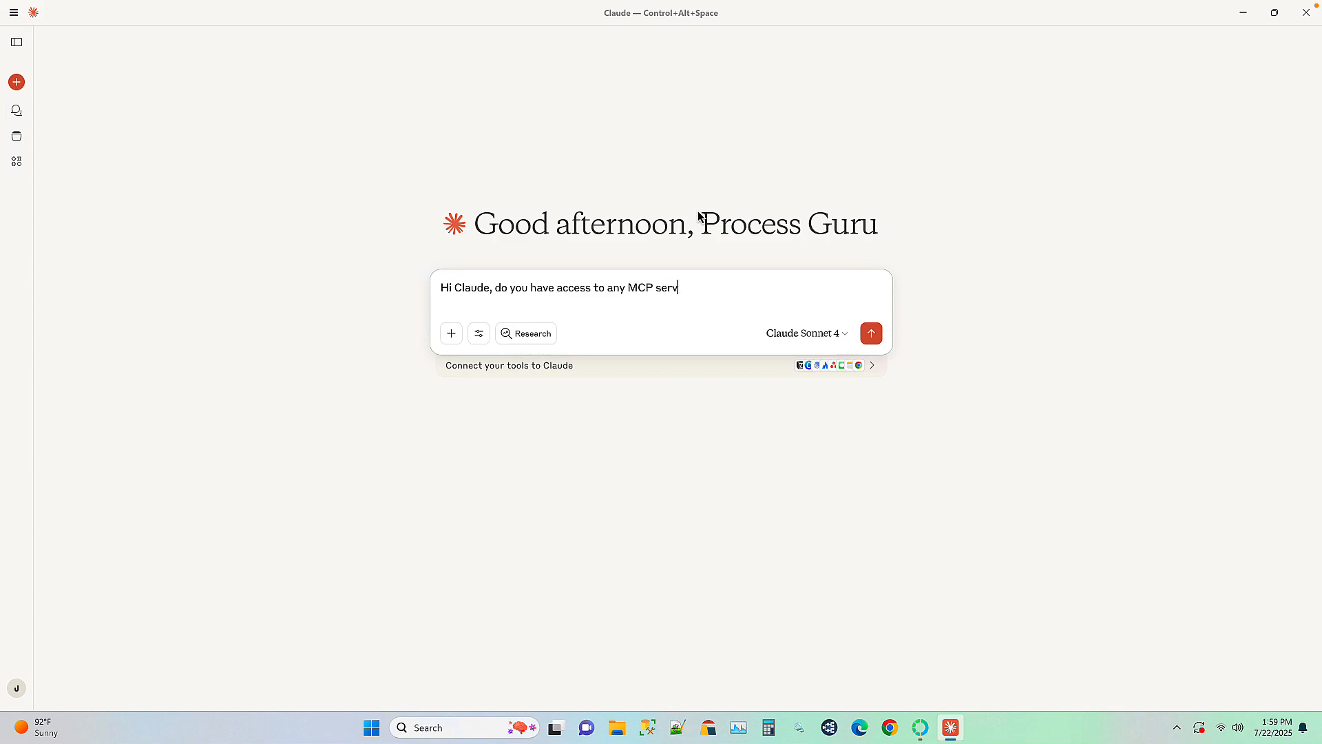
text(ers currently?)
key(Return)
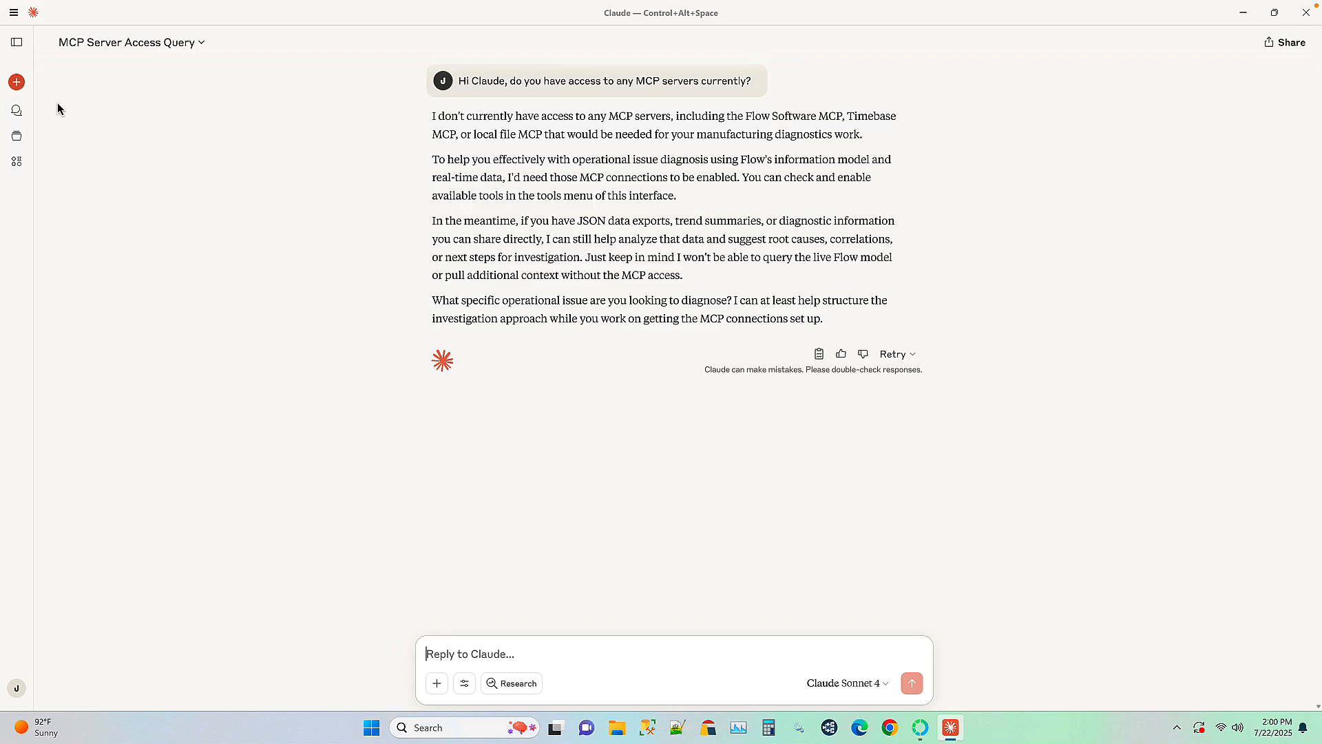
Find the local MCP server configuration through Claude's developer settings and open claude_desktop_config.json in Notepad++
click(14, 13)
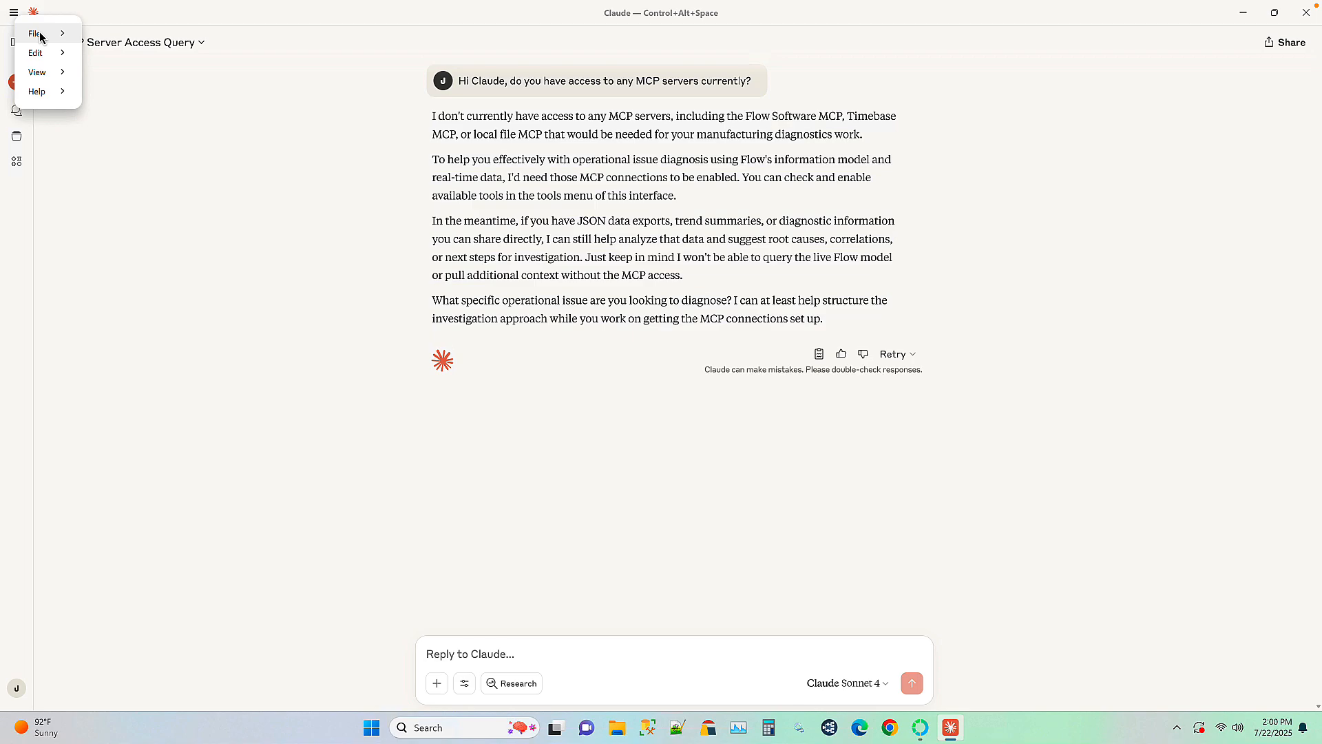
mouse_move(39, 37)
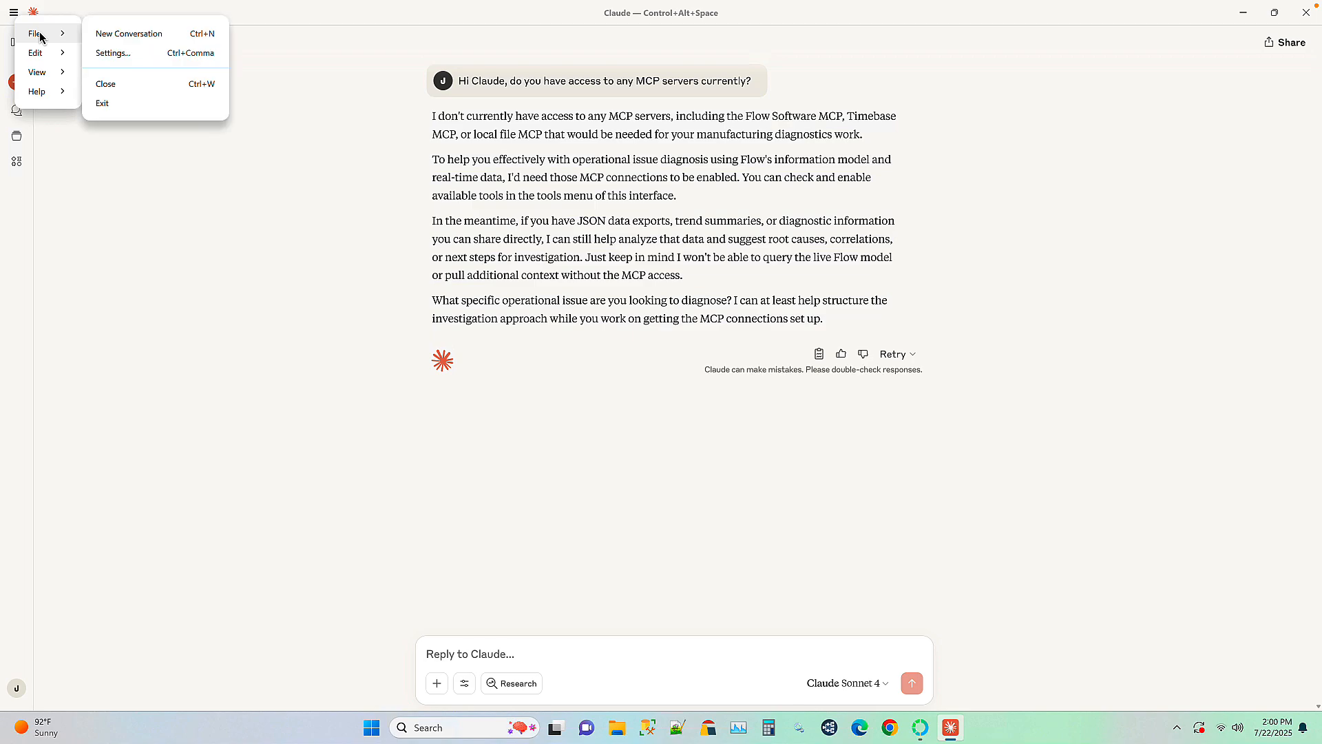
click(137, 58)
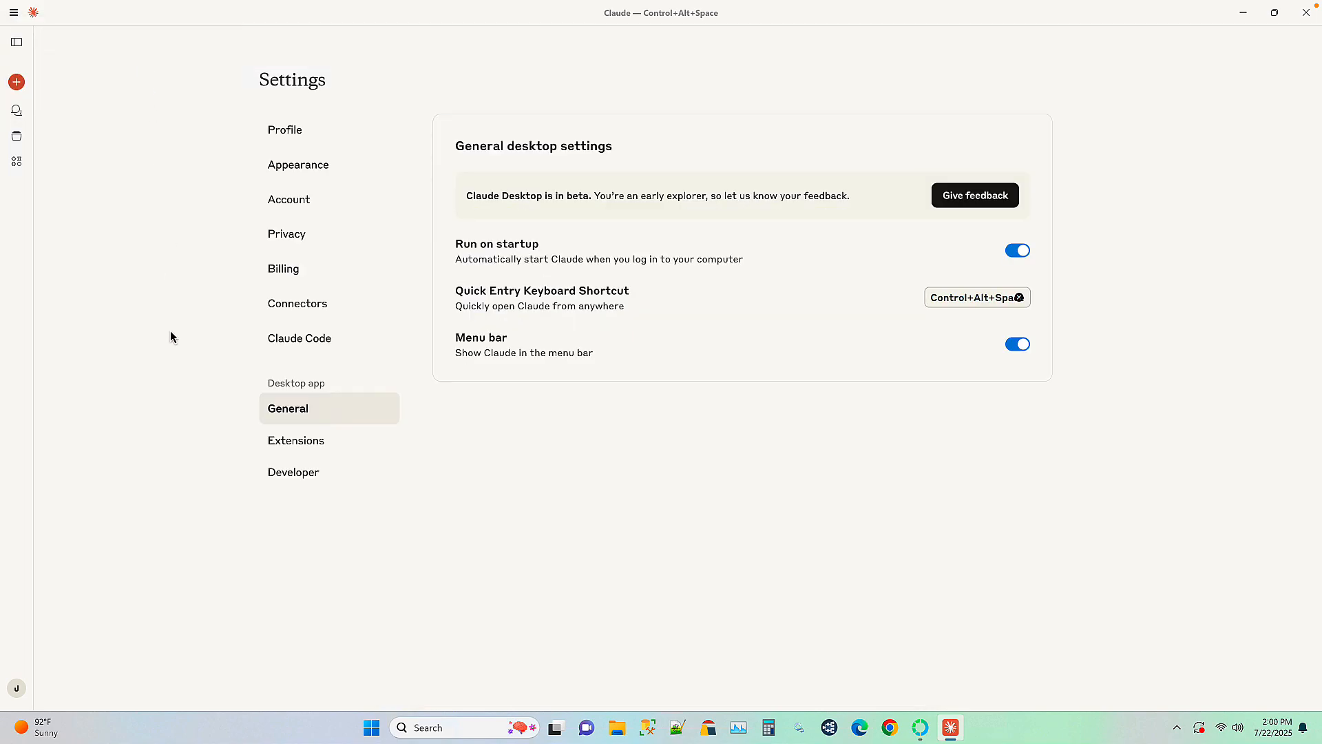
click(333, 476)
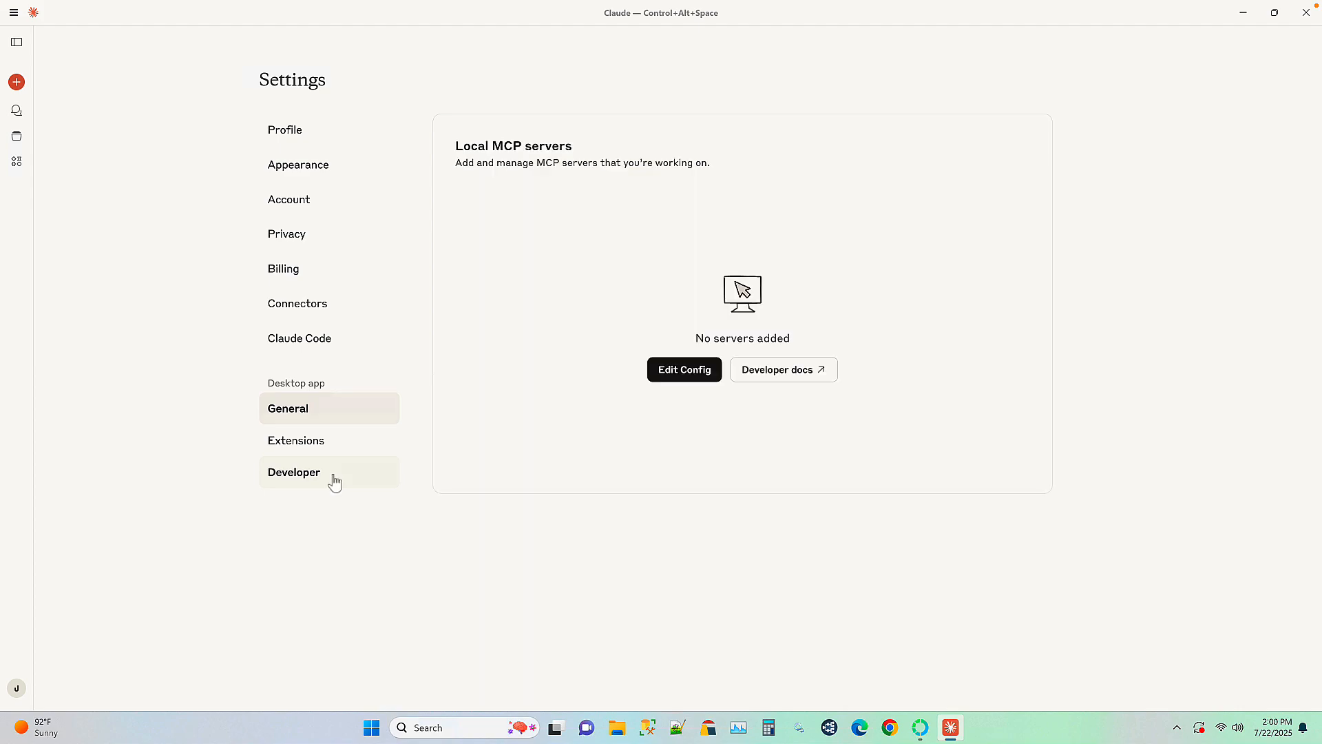
click(682, 372)
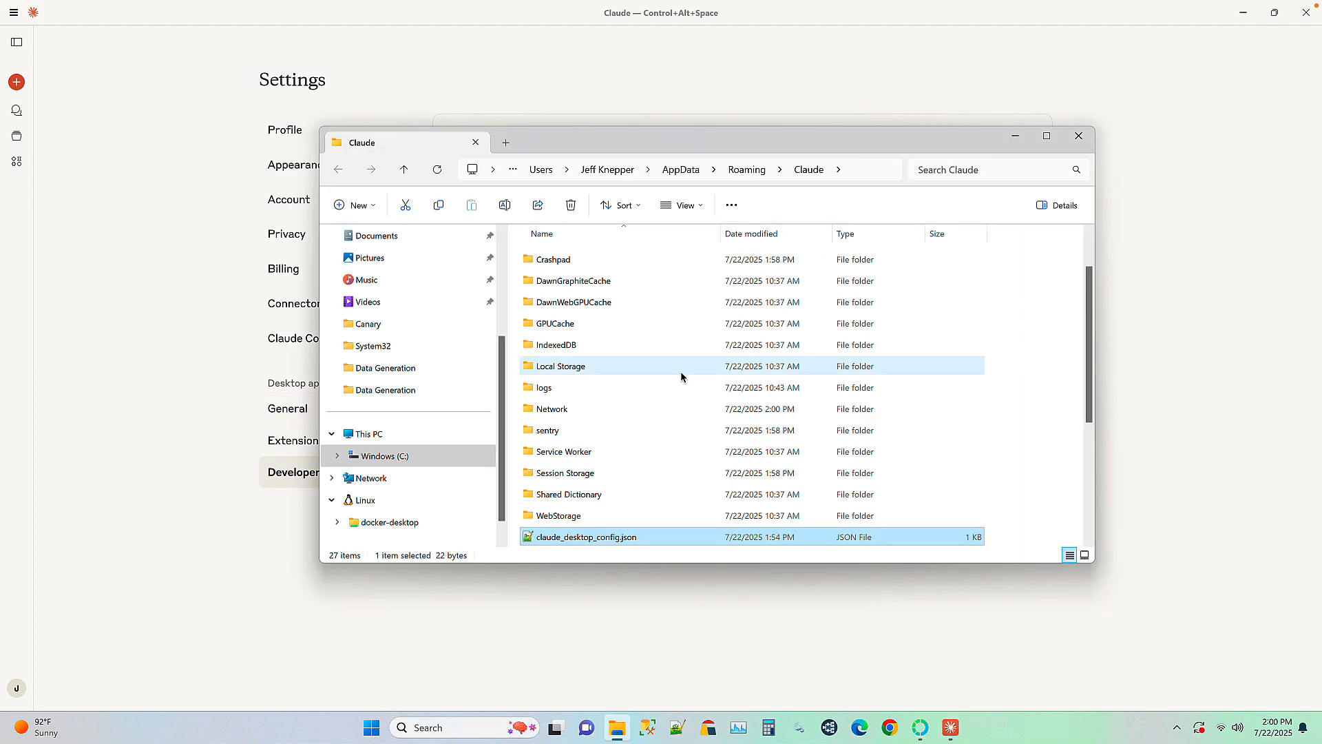
double_click(564, 541)
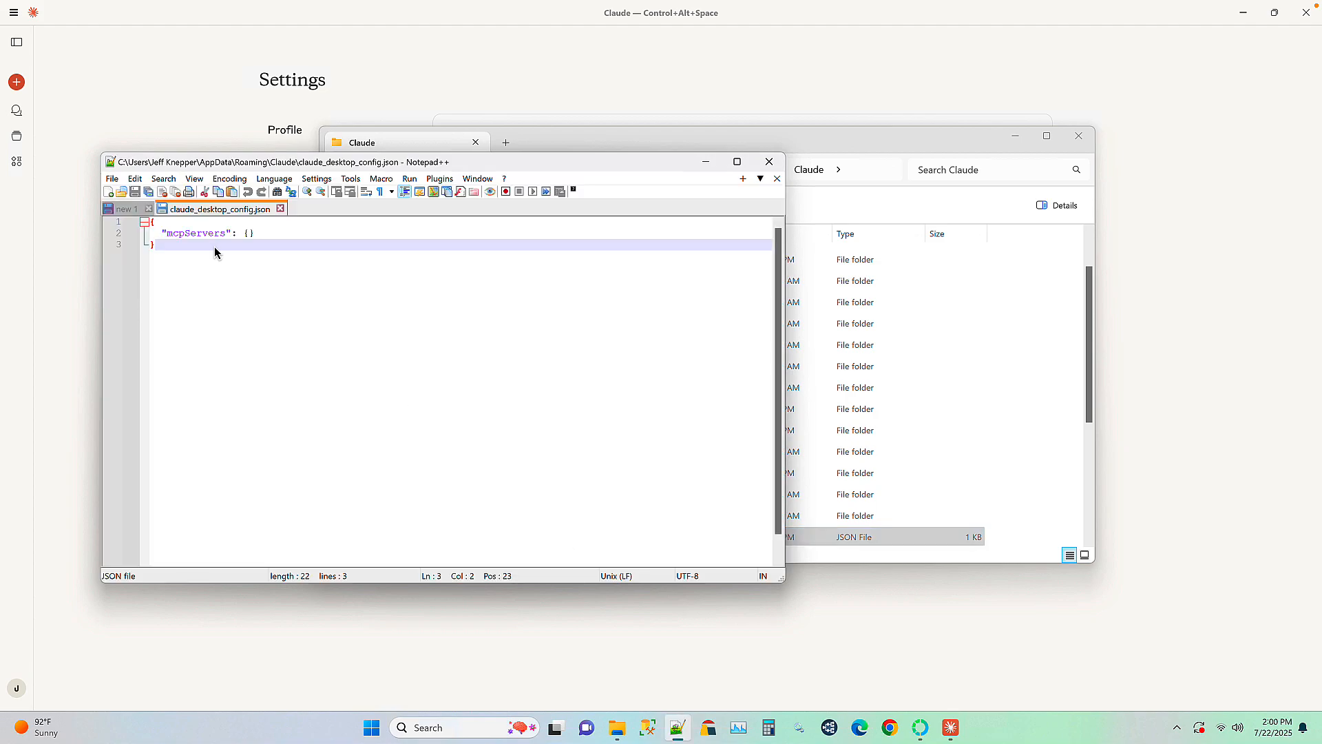
Copy the complete "Flow AI Gateway" server block from the "new 1" document
click(251, 235)
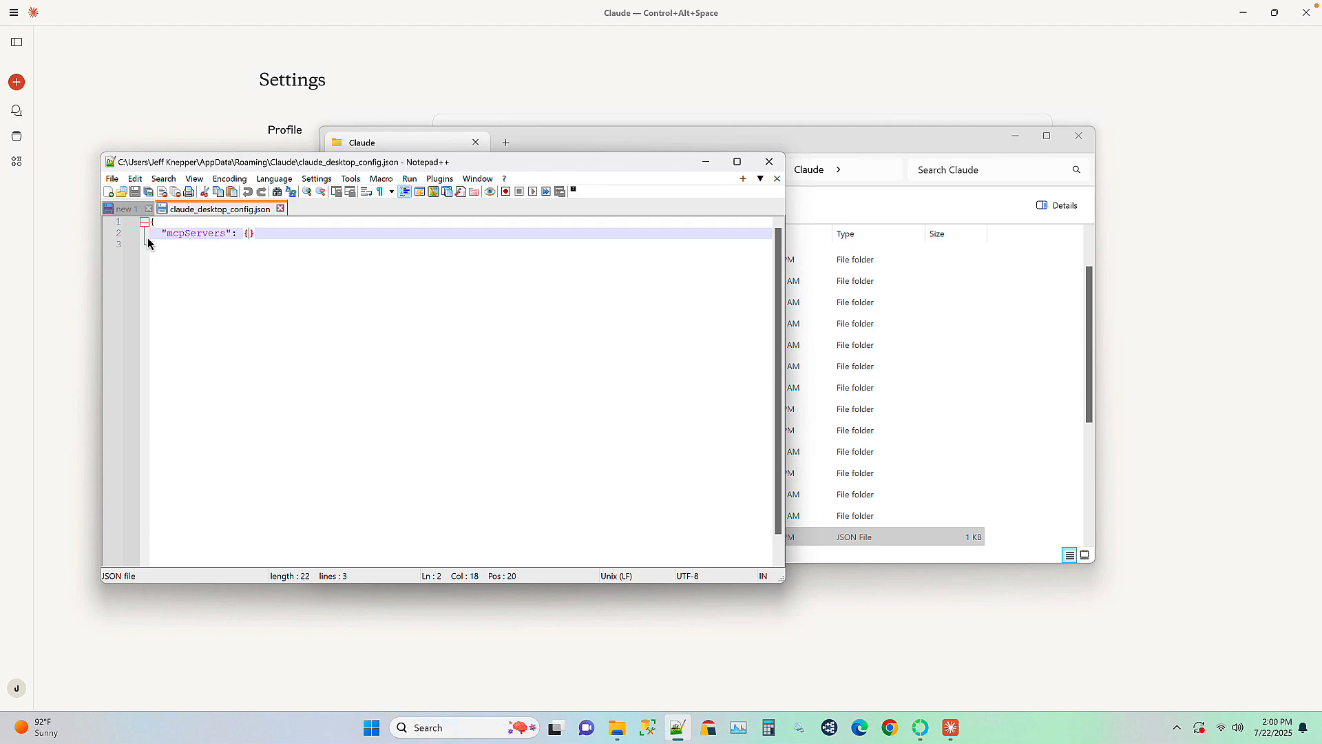
click(126, 209)
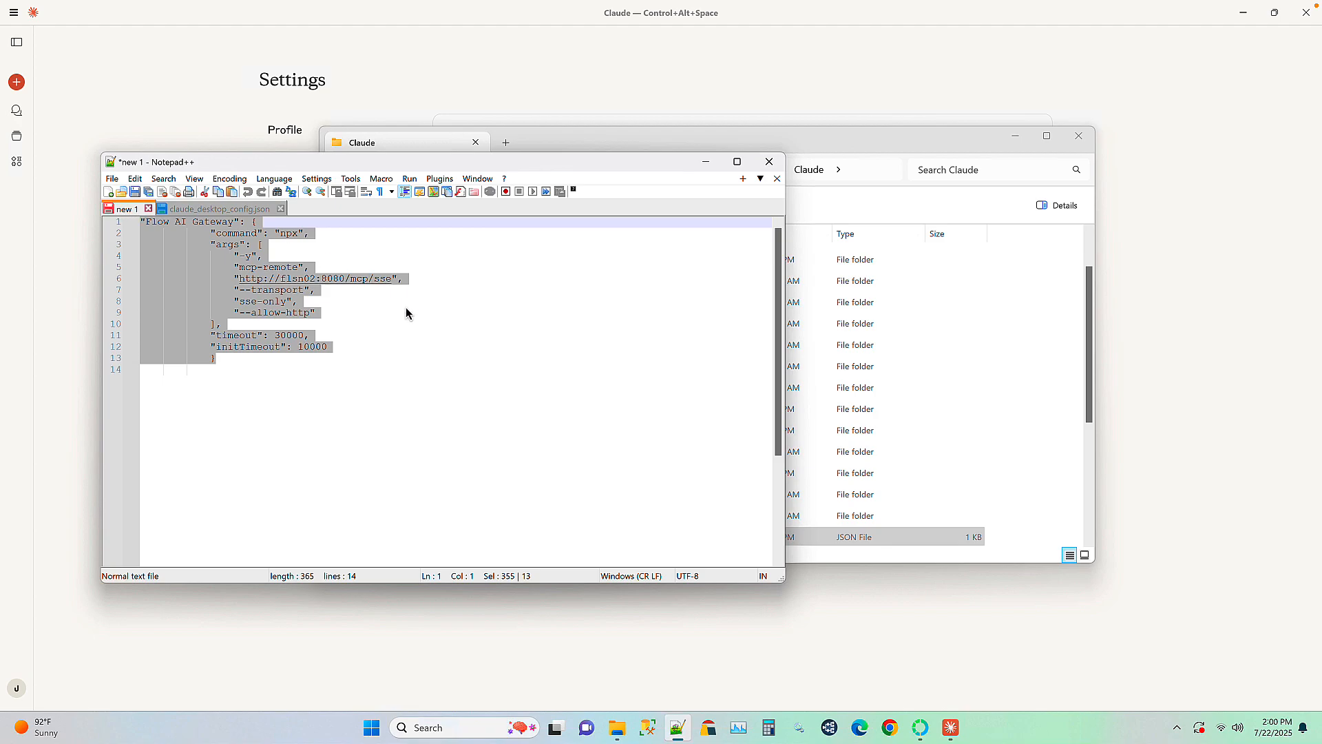
click(385, 308)
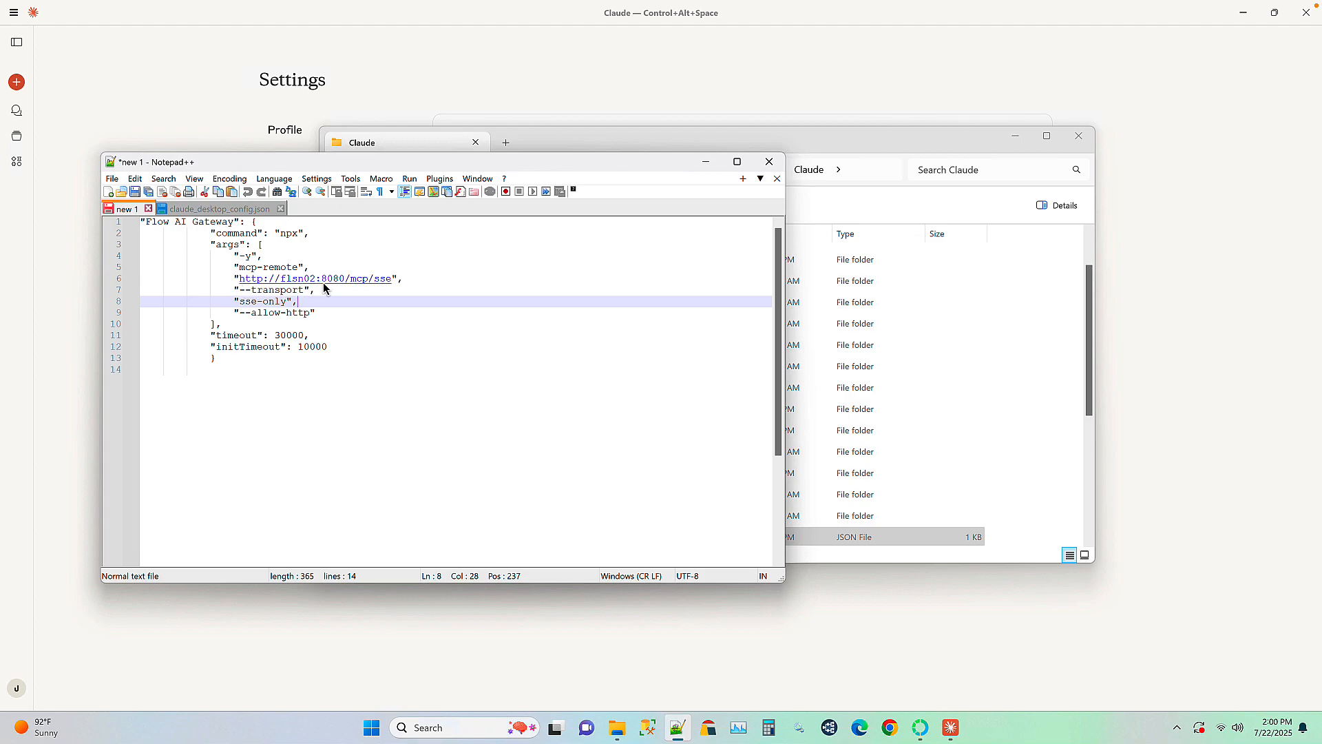
drag(225, 361, 132, 227)
key(ctrl+c)
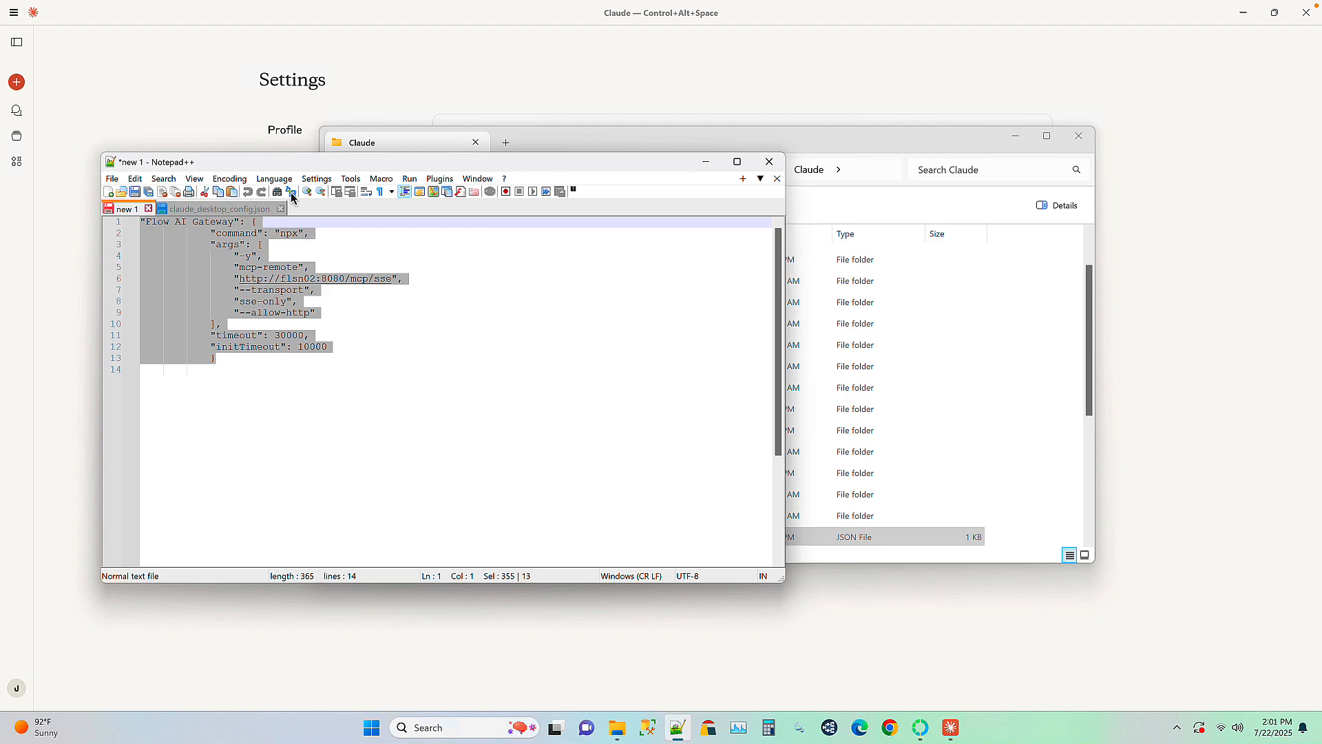
Paste the "Flow AI Gateway" block inside the mcpServers braces of claude_desktop_config.json and put the outer closing brace on its own line
click(233, 209)
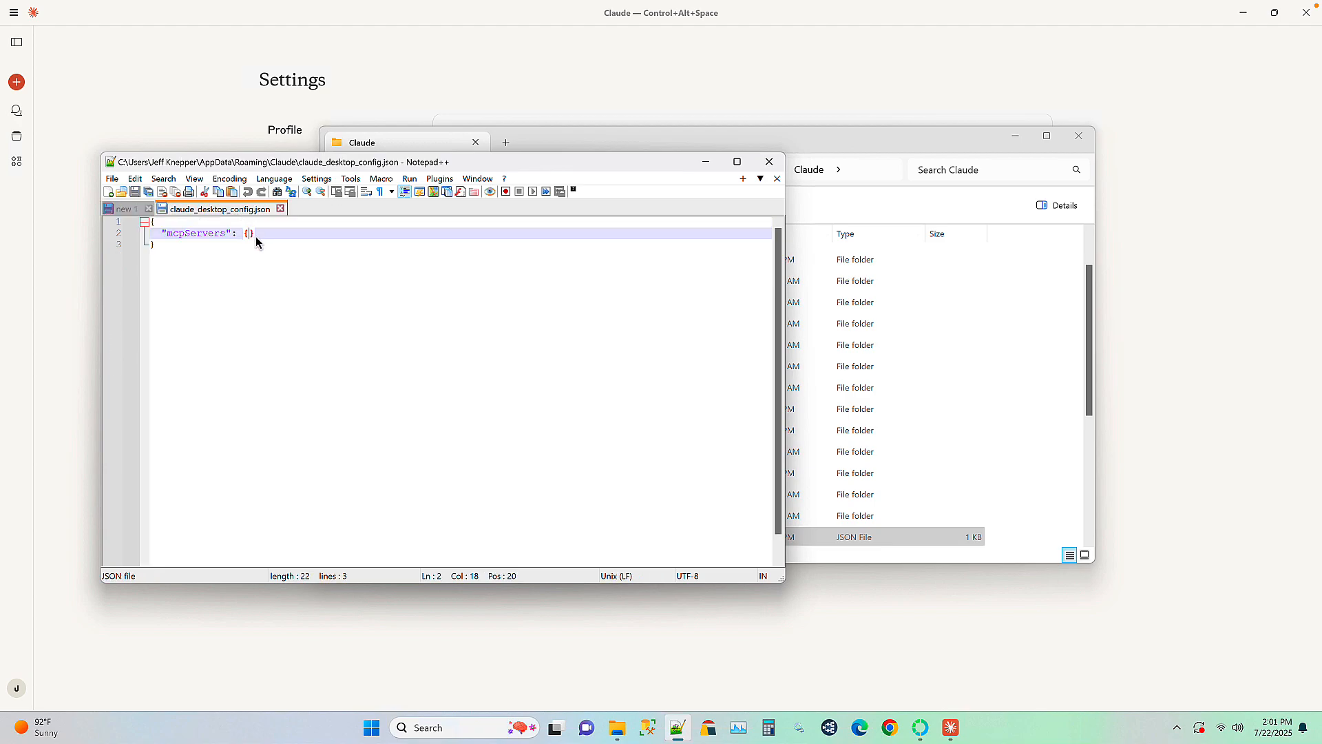
key(ctrl+v)
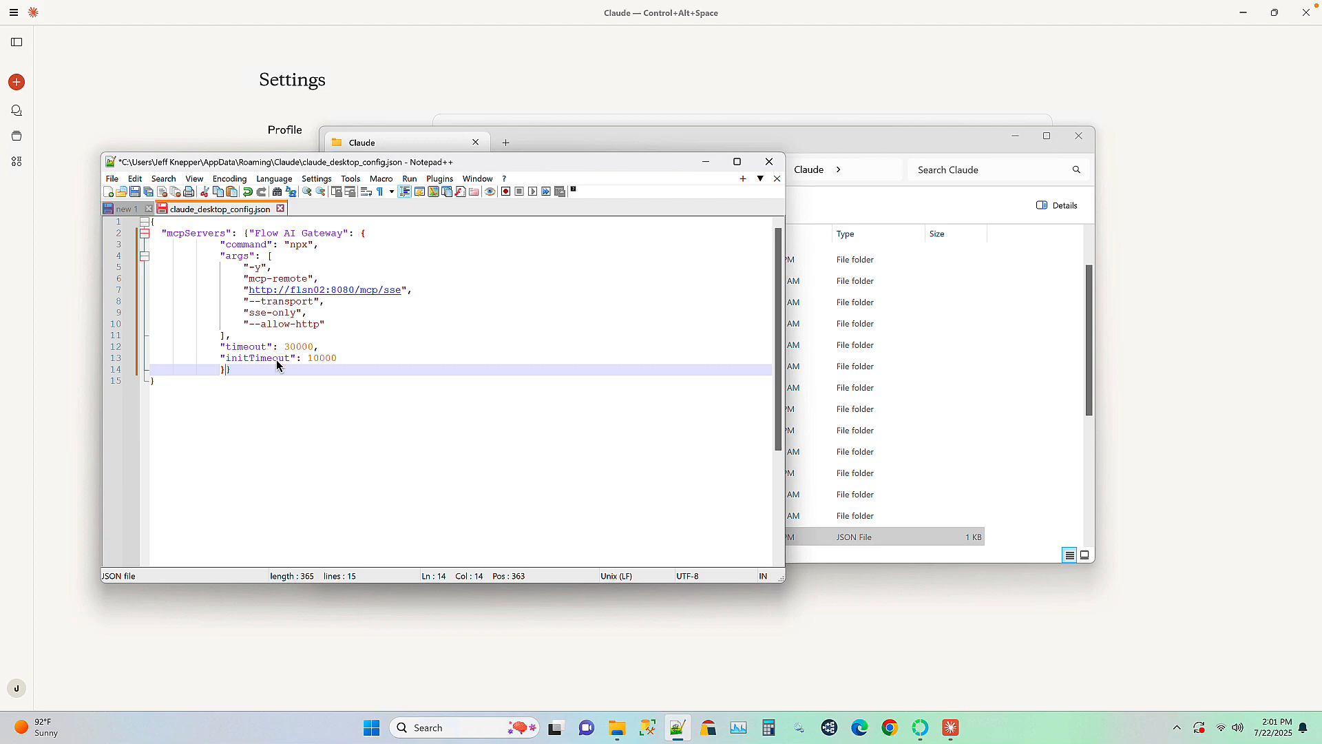
key(Return)
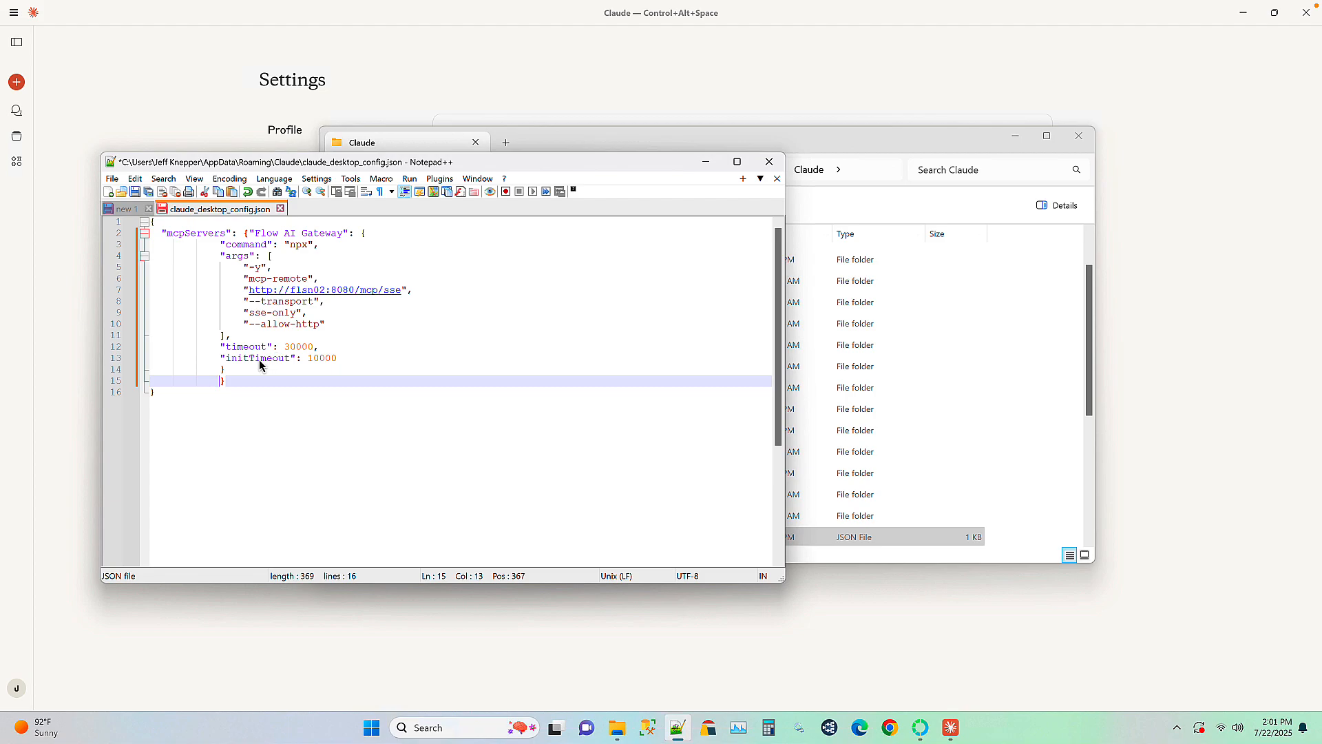
click(223, 372)
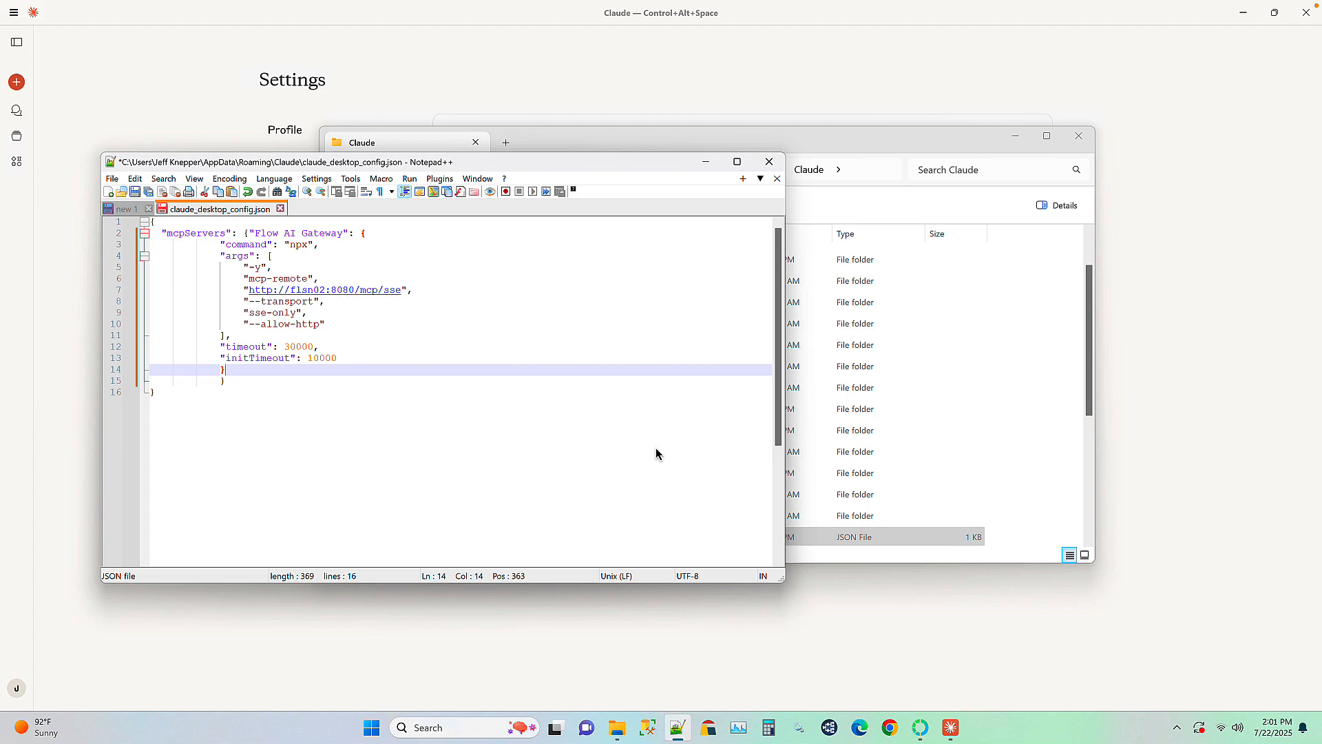
Switch to Flow and check the port in the Flow Server's properties under the FLSN02 deployment
click(921, 728)
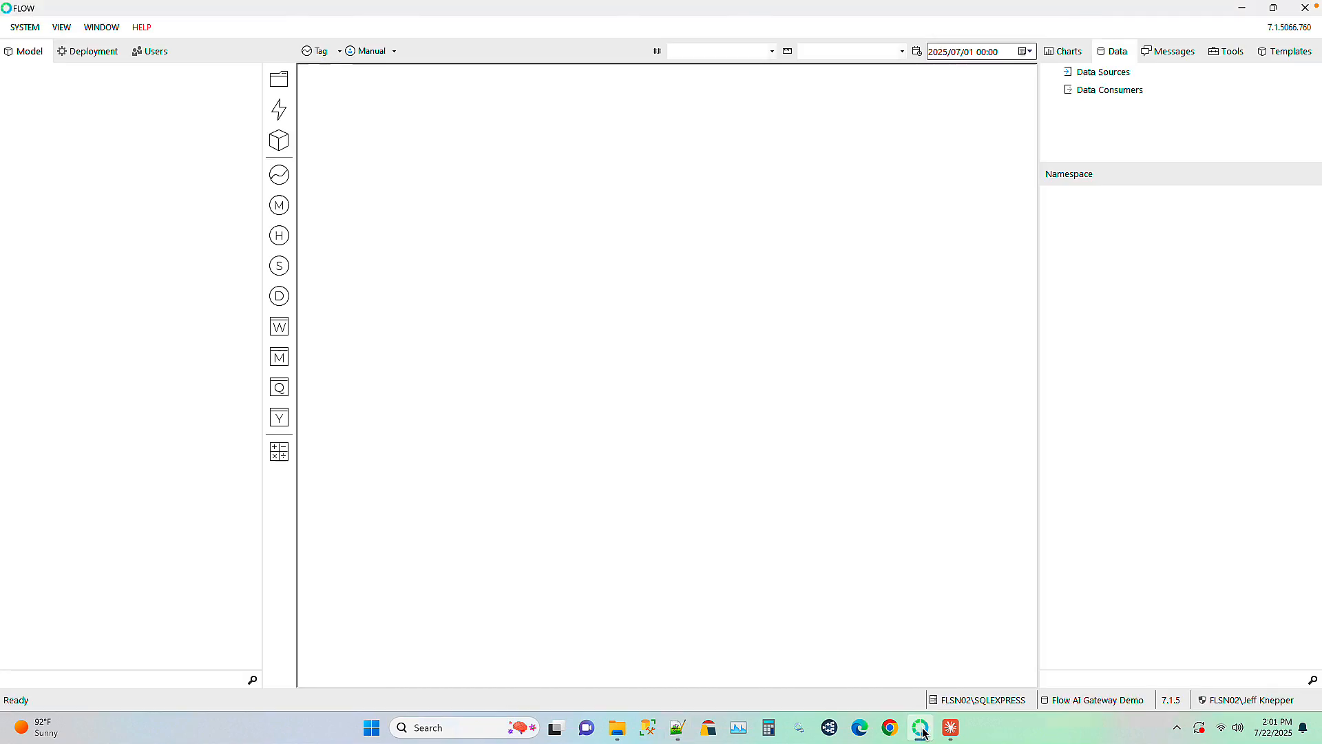
click(84, 56)
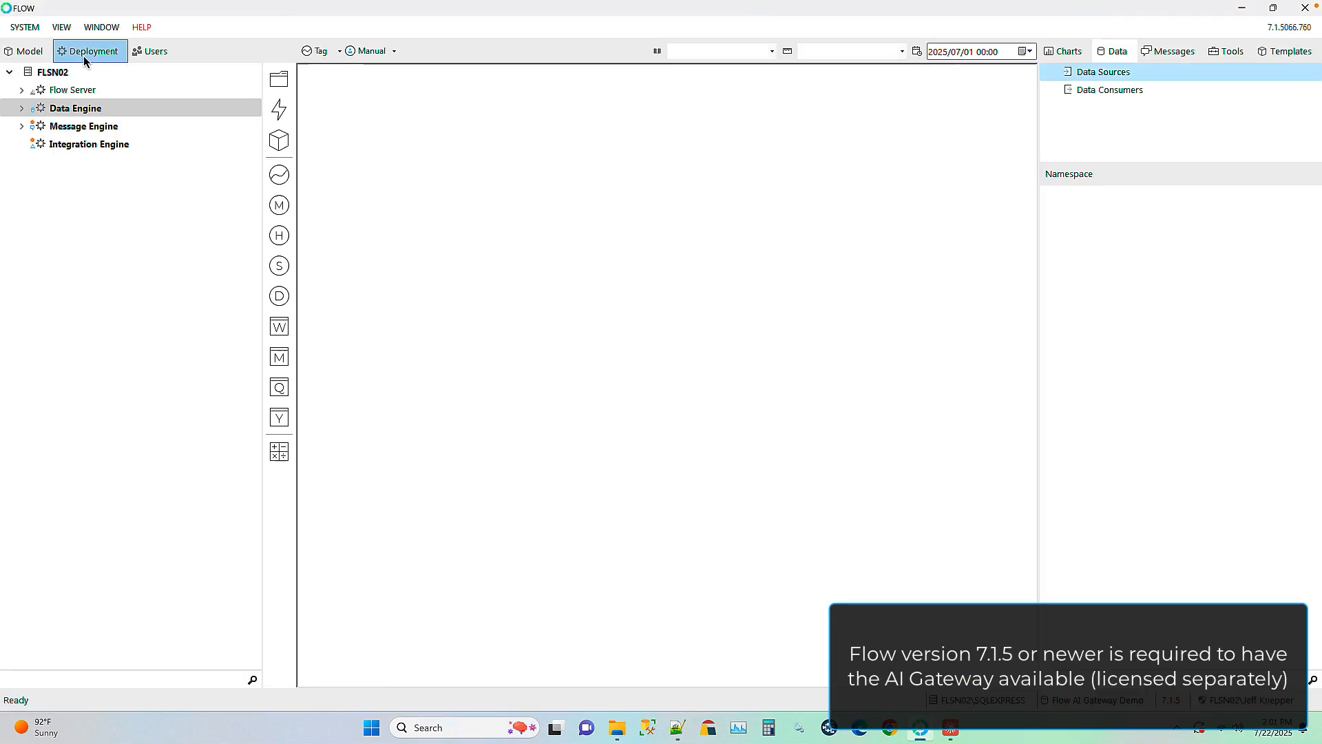
click(21, 90)
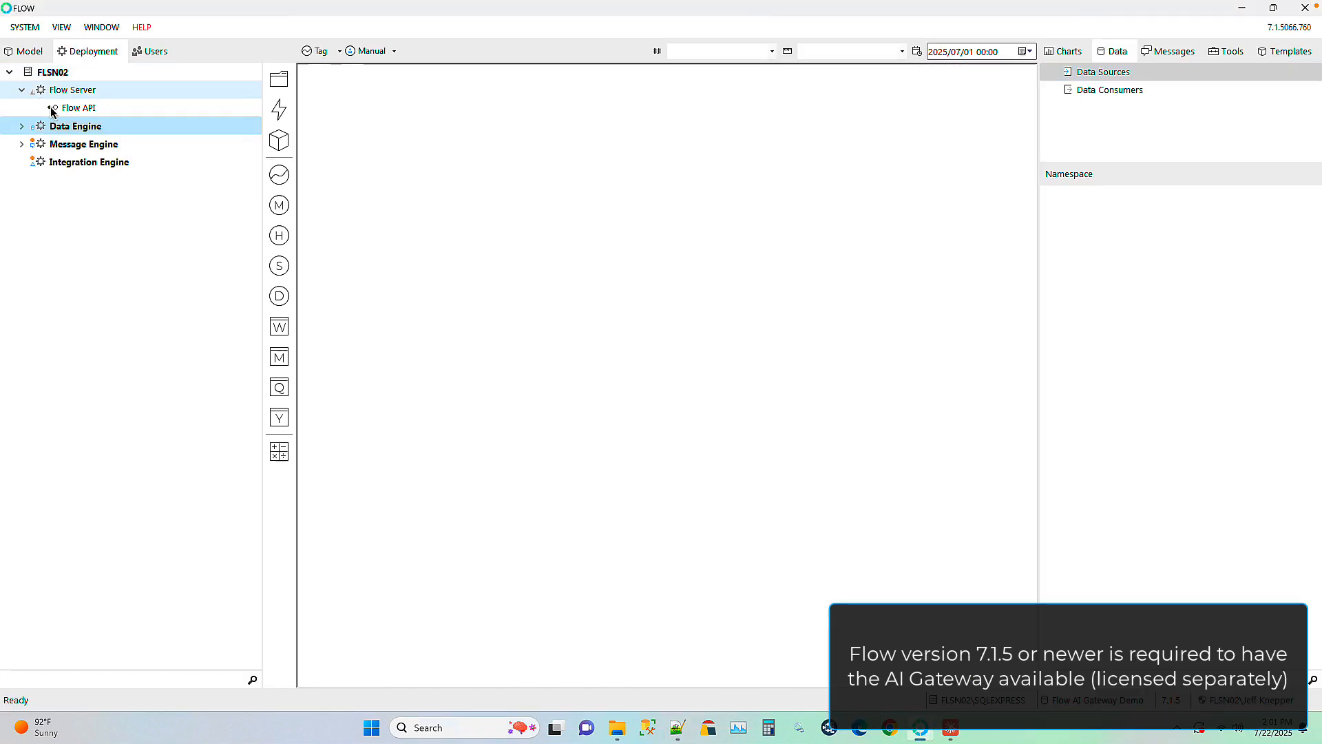
double_click(67, 89)
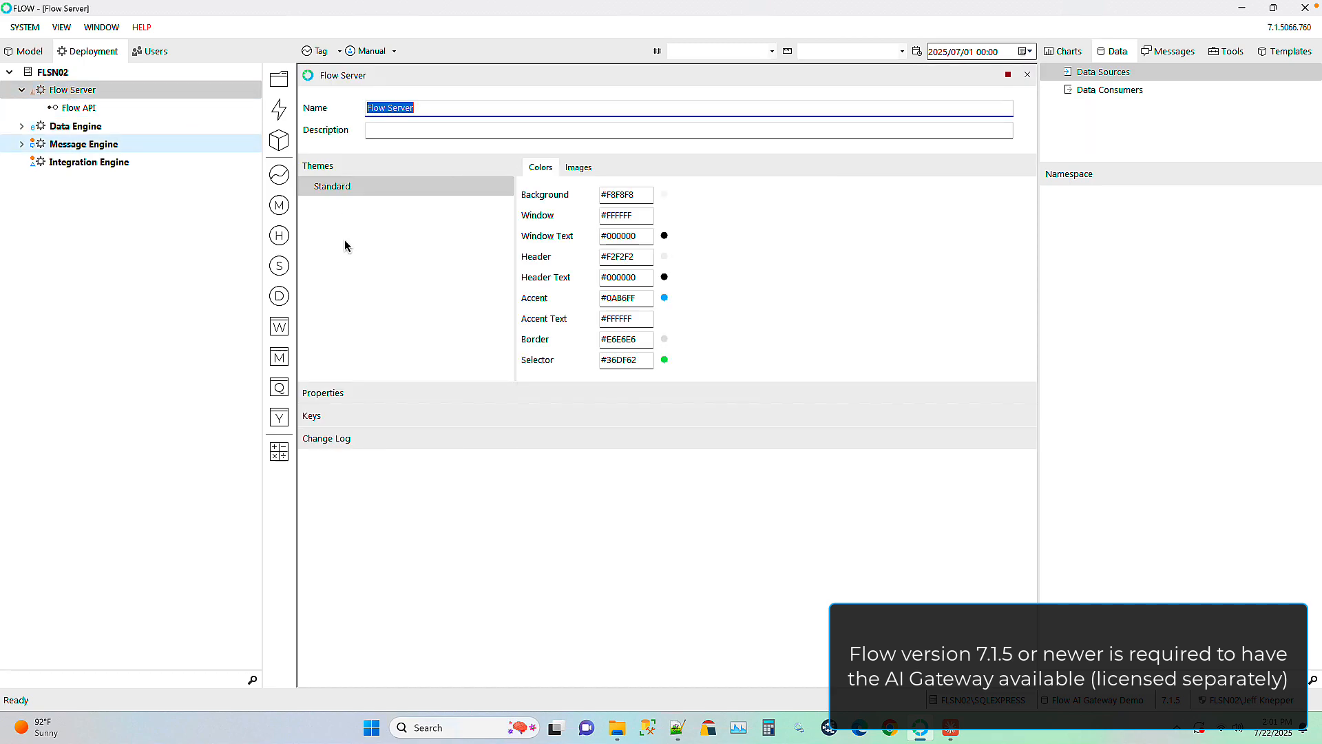
click(347, 394)
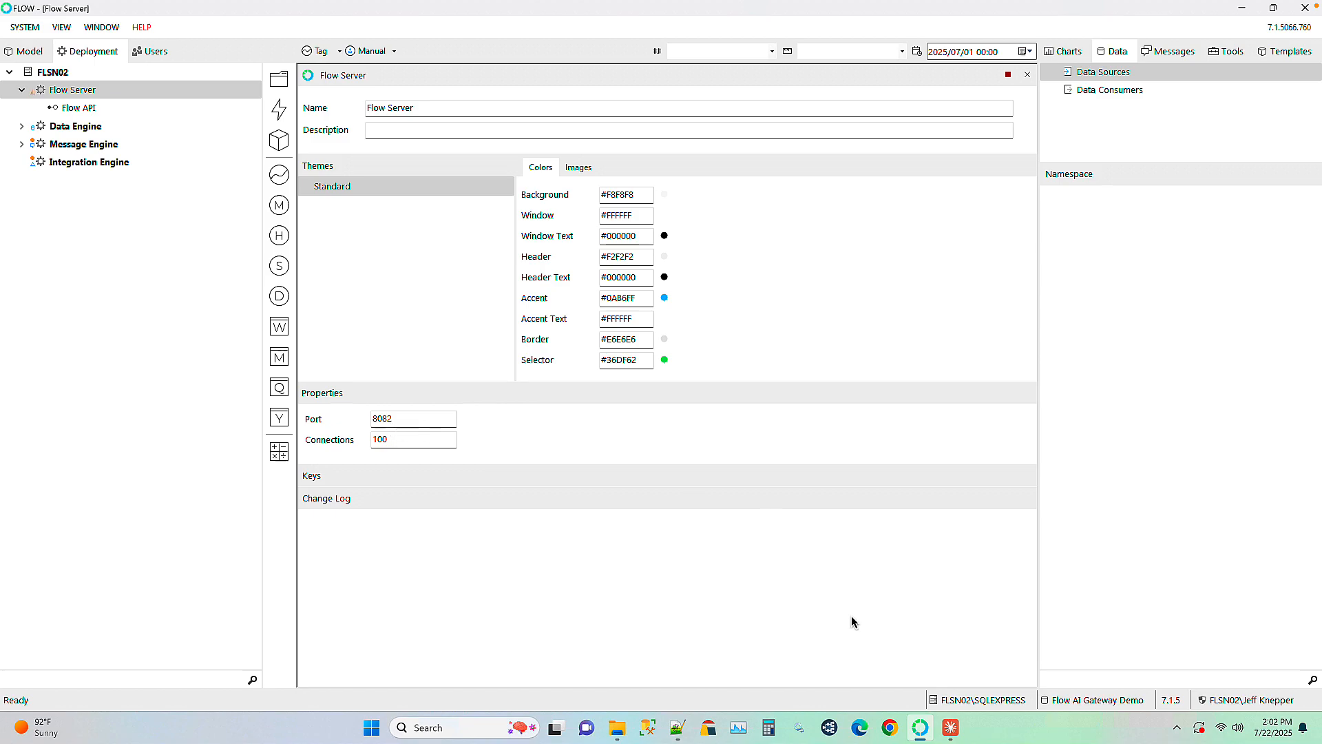
Change the port in the mcp-remote URL of claude_desktop_config.json to 8082, save the file and minimize Notepad++
click(680, 737)
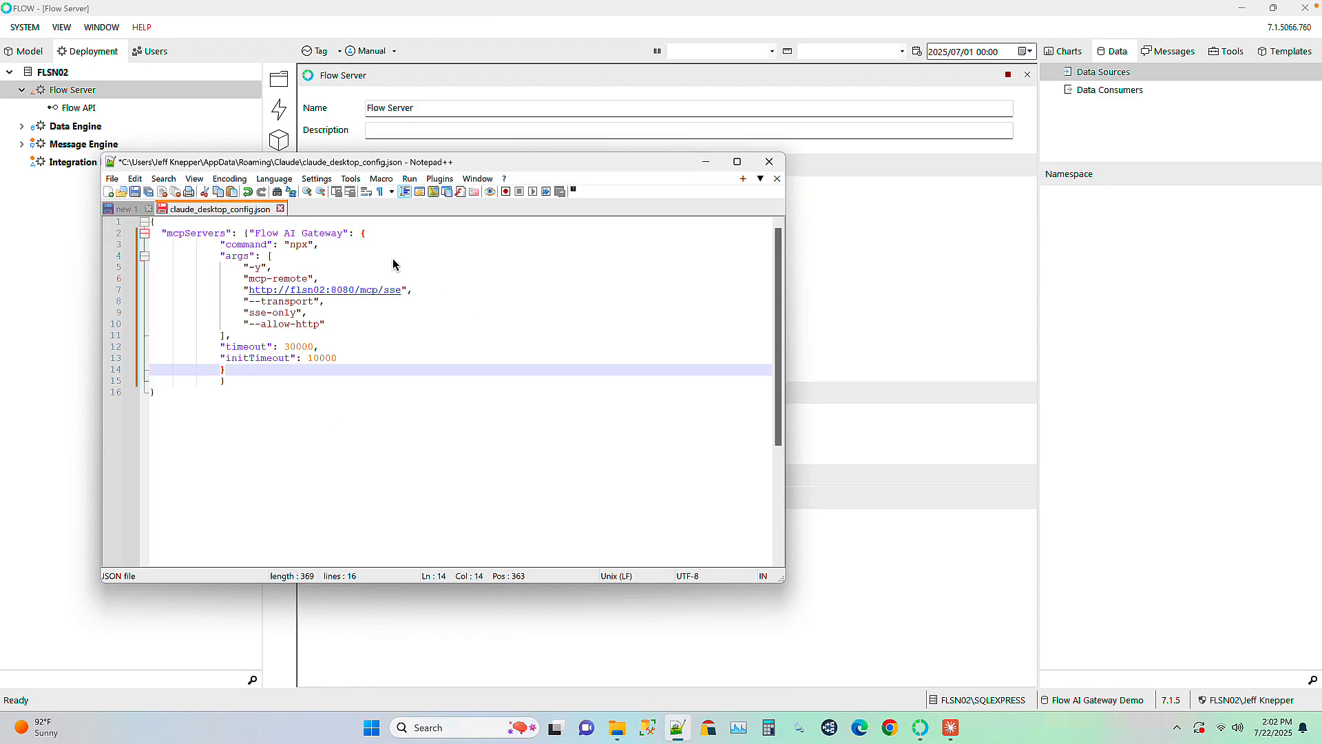
click(355, 290)
key(BackSpace)
text(2)
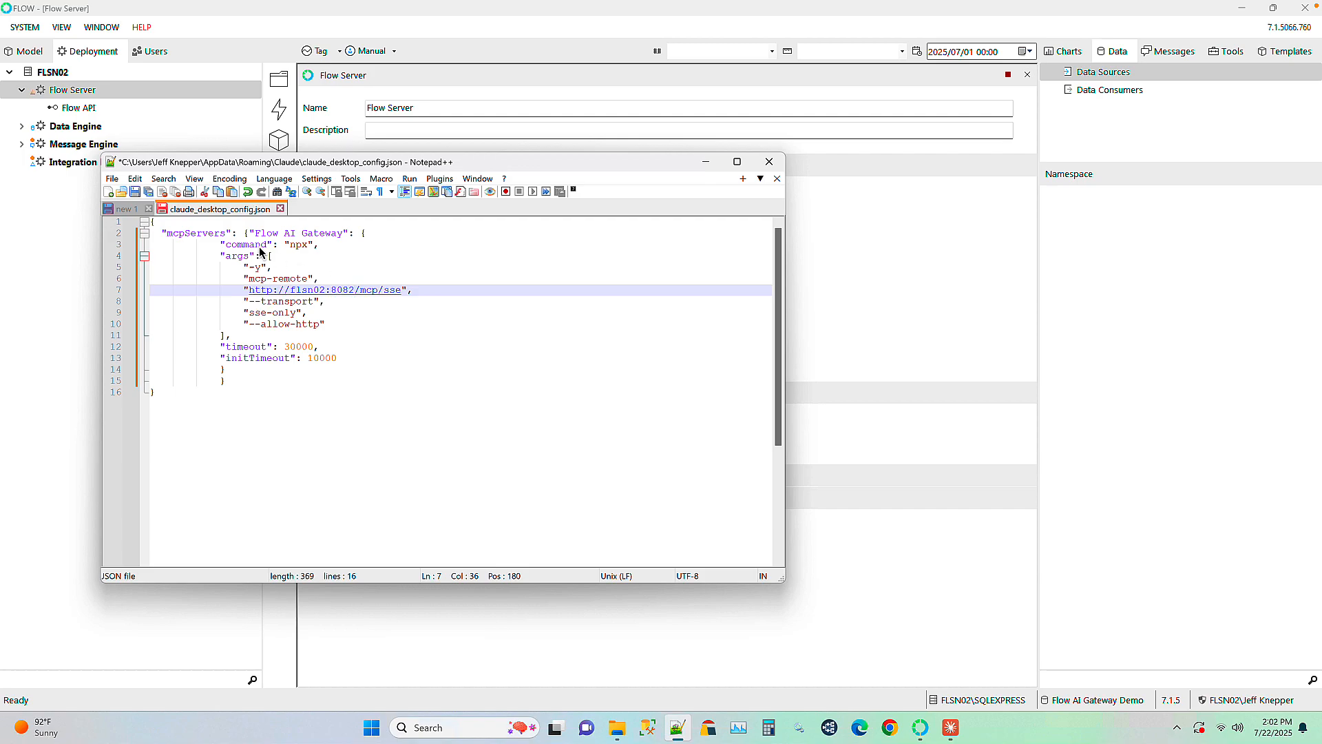
click(136, 192)
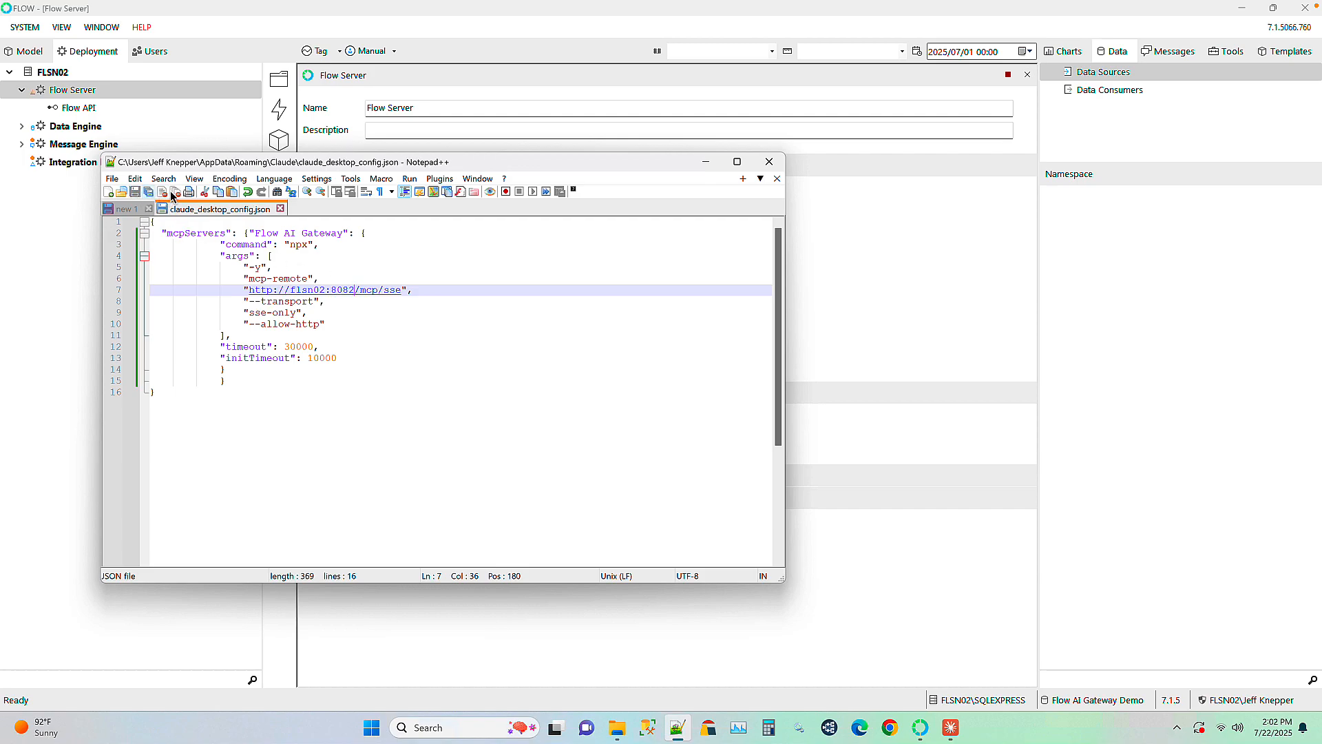
click(705, 163)
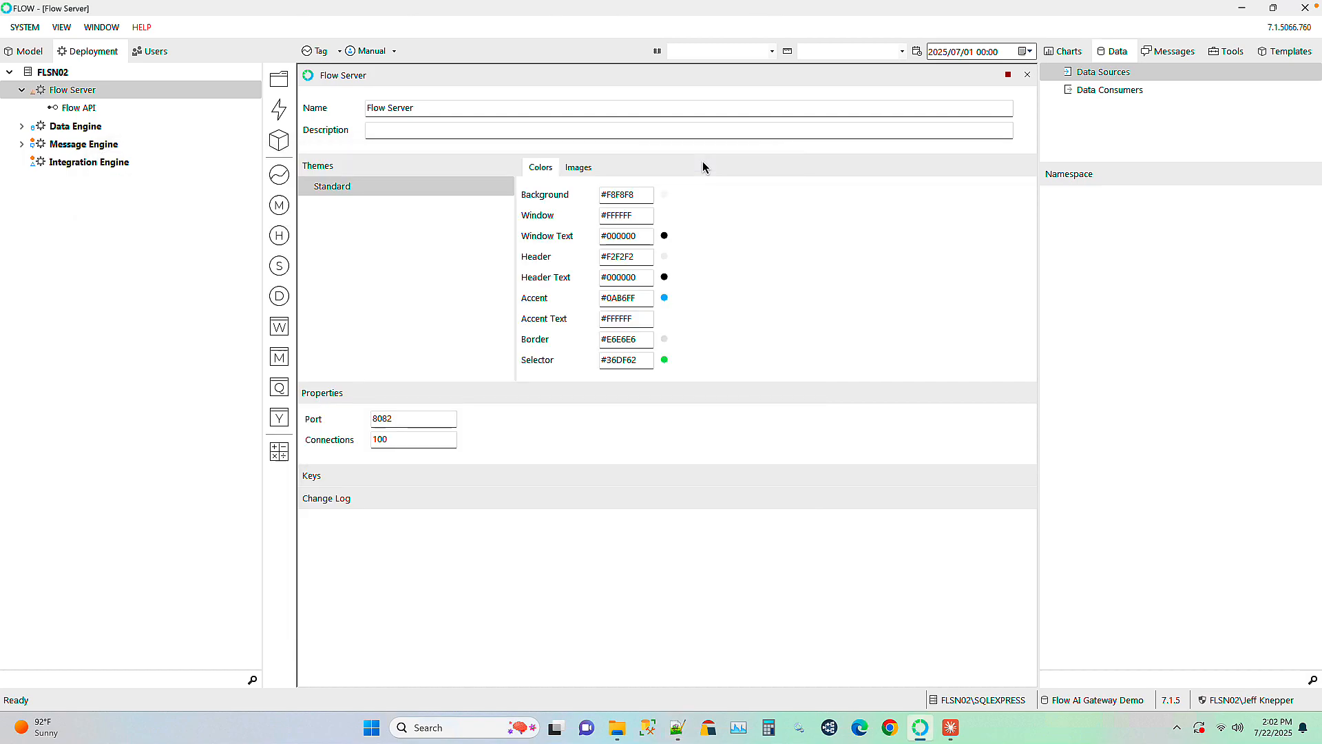
Exit Claude completely and relaunch it so the edited configuration is loaded
click(951, 732)
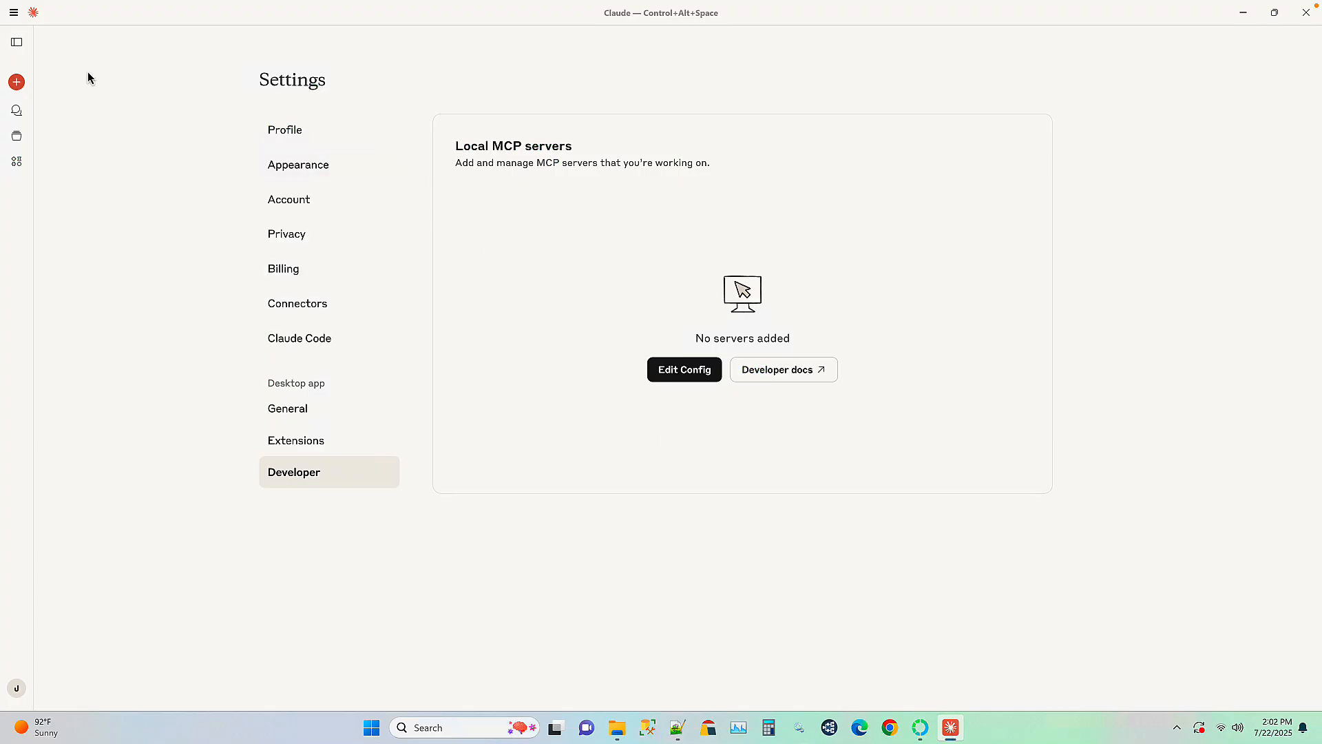
click(13, 19)
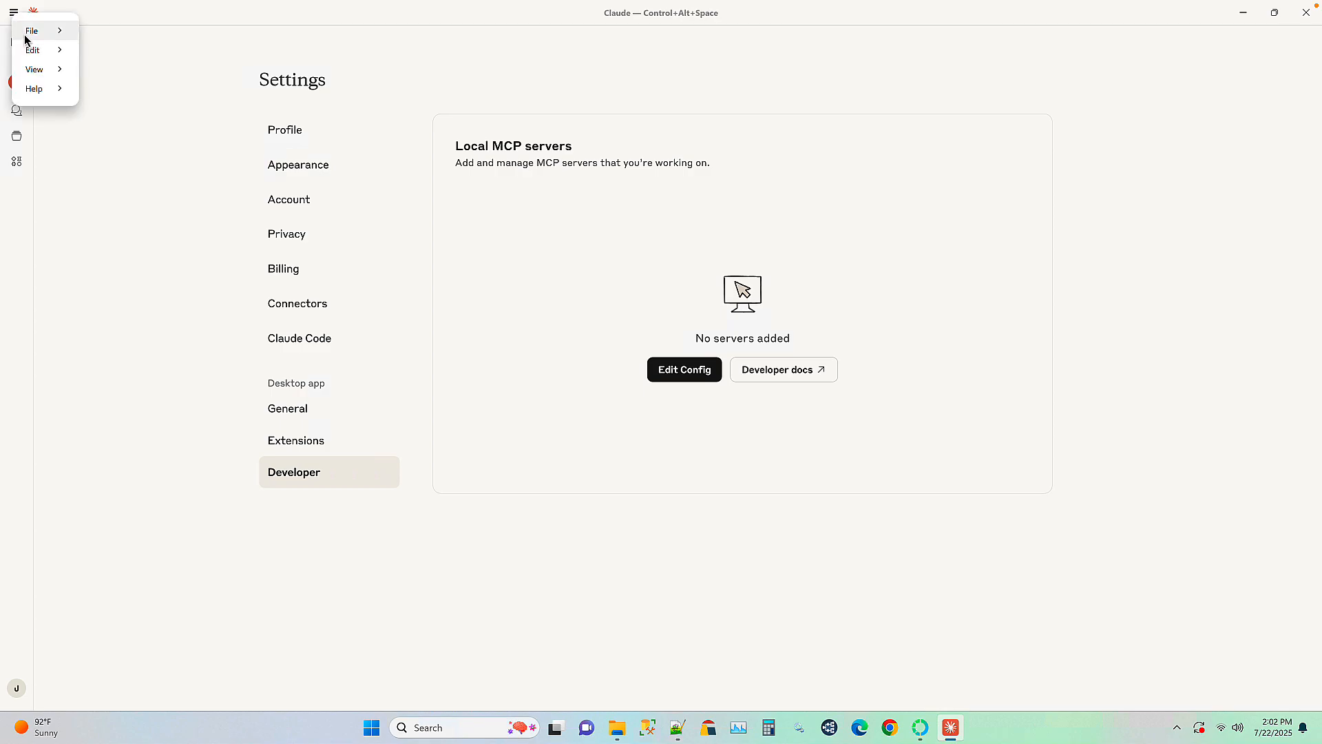
mouse_move(31, 32)
click(133, 104)
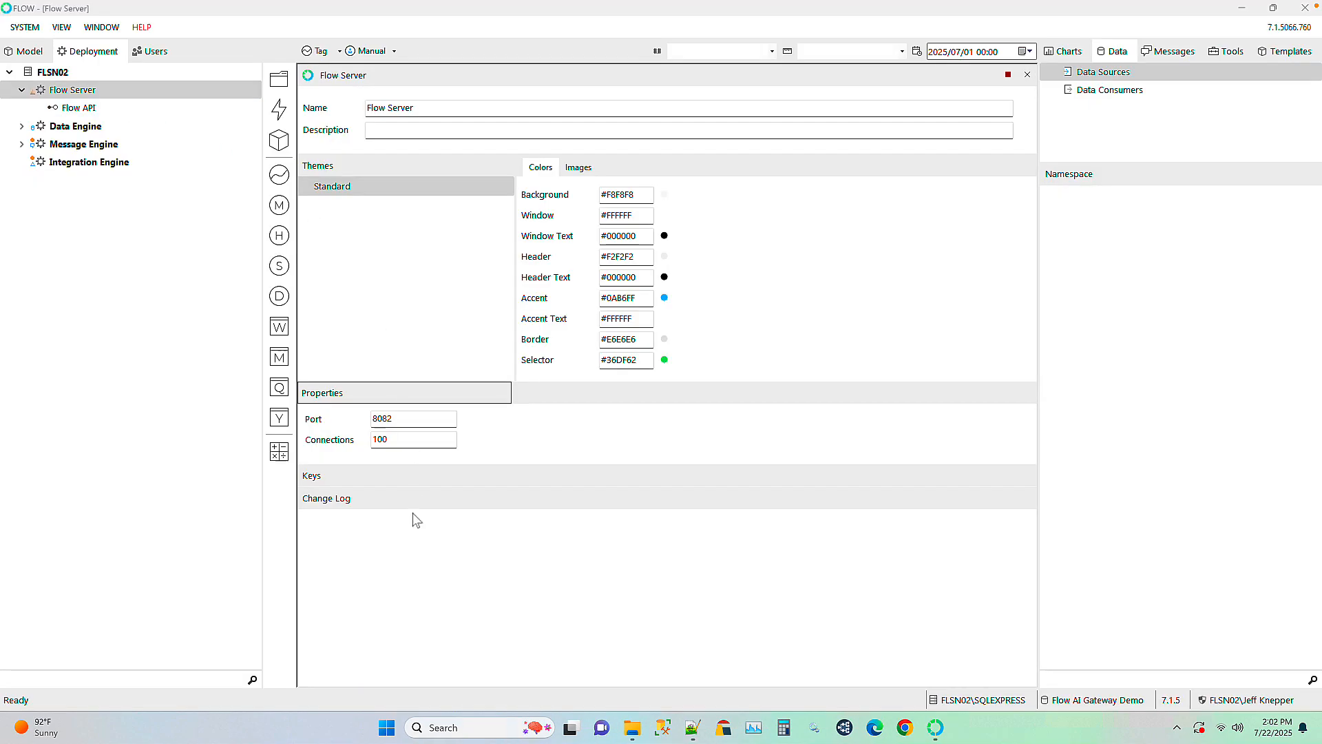
click(432, 737)
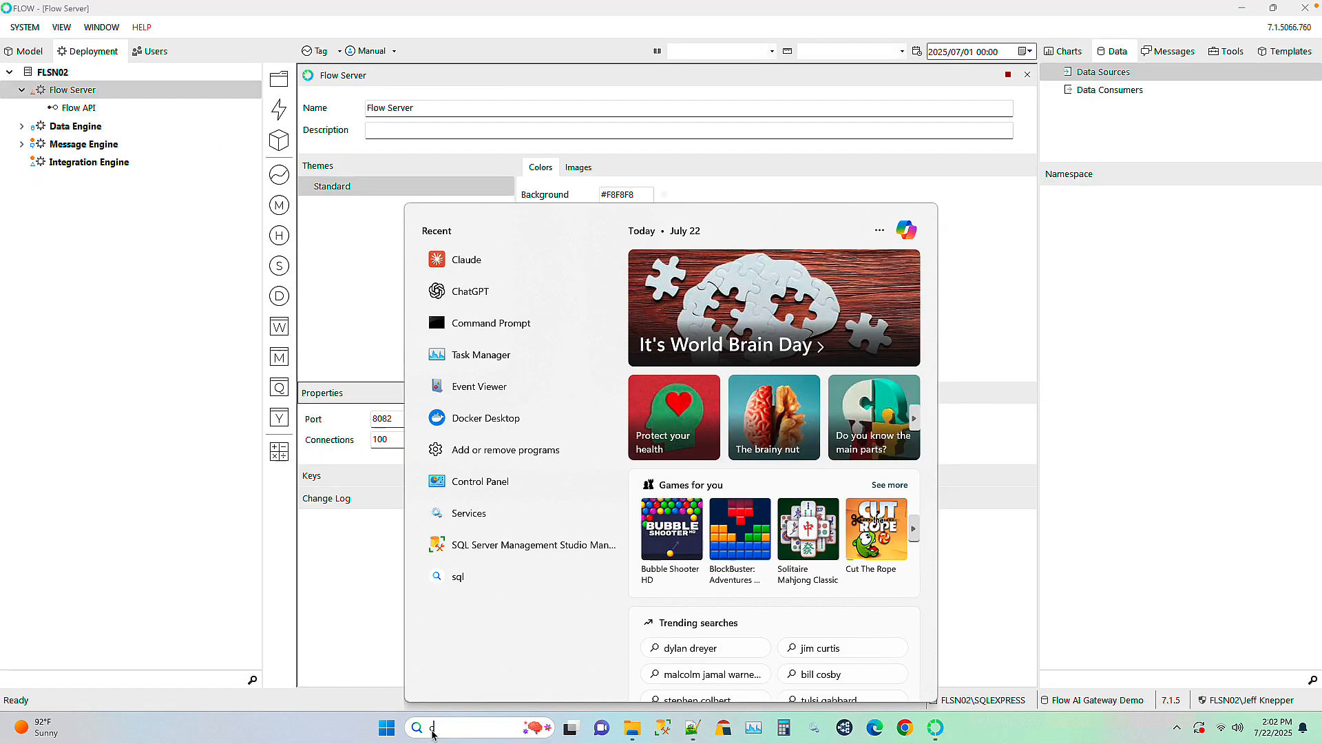
text(claude)
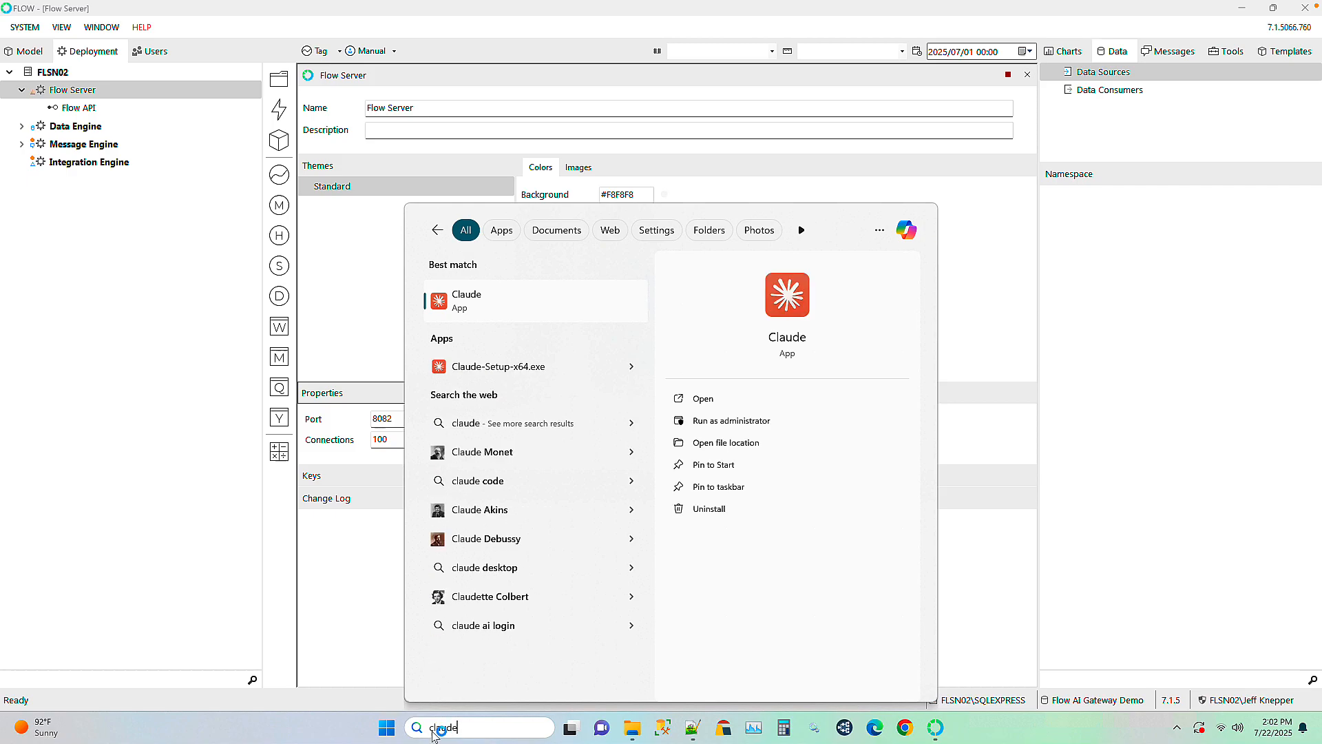
key(Return)
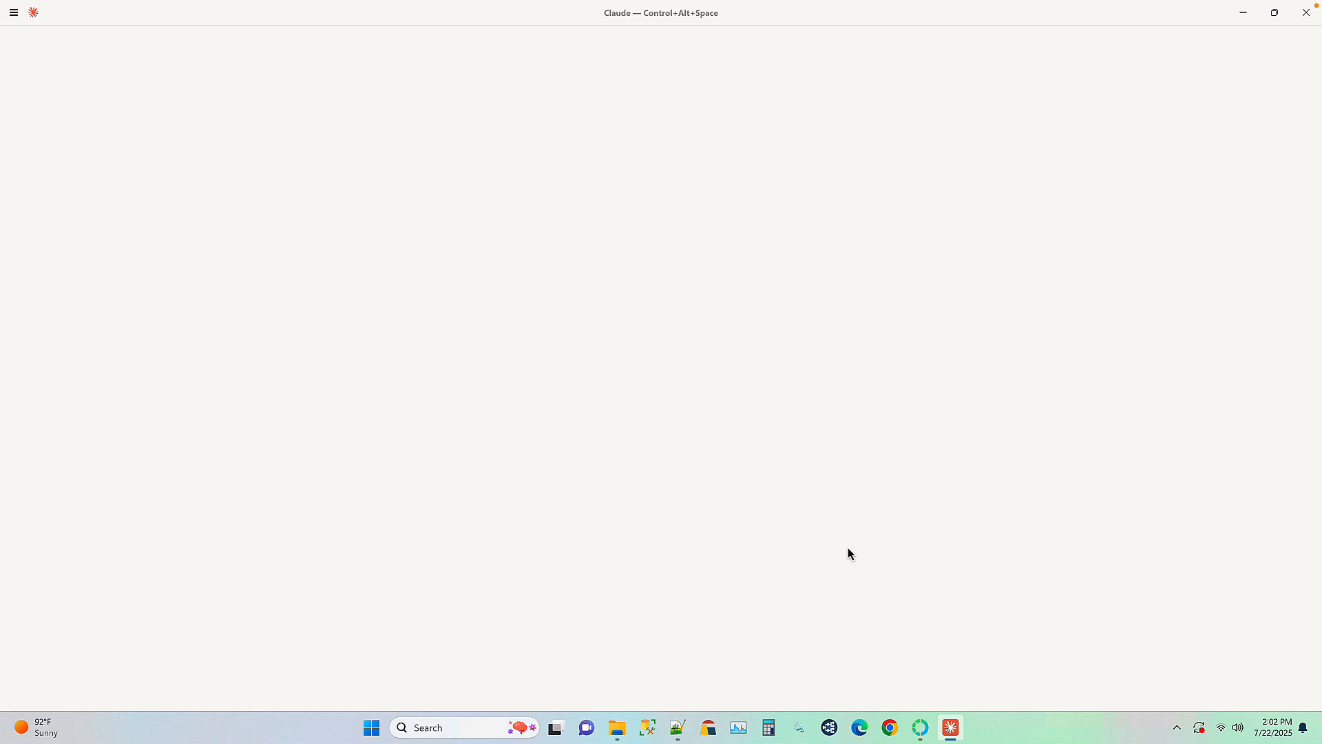
Return to Flow, show the model tree and close the Flow Server editor
click(921, 728)
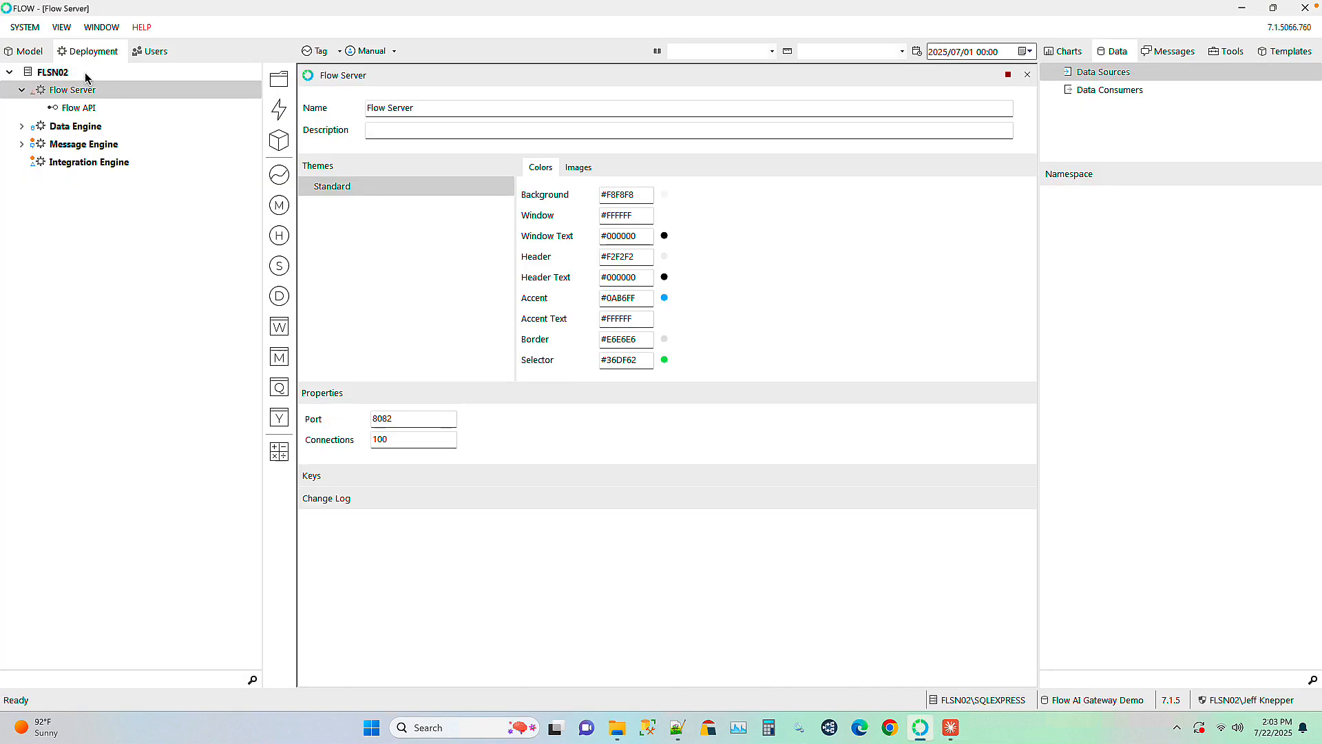
click(23, 51)
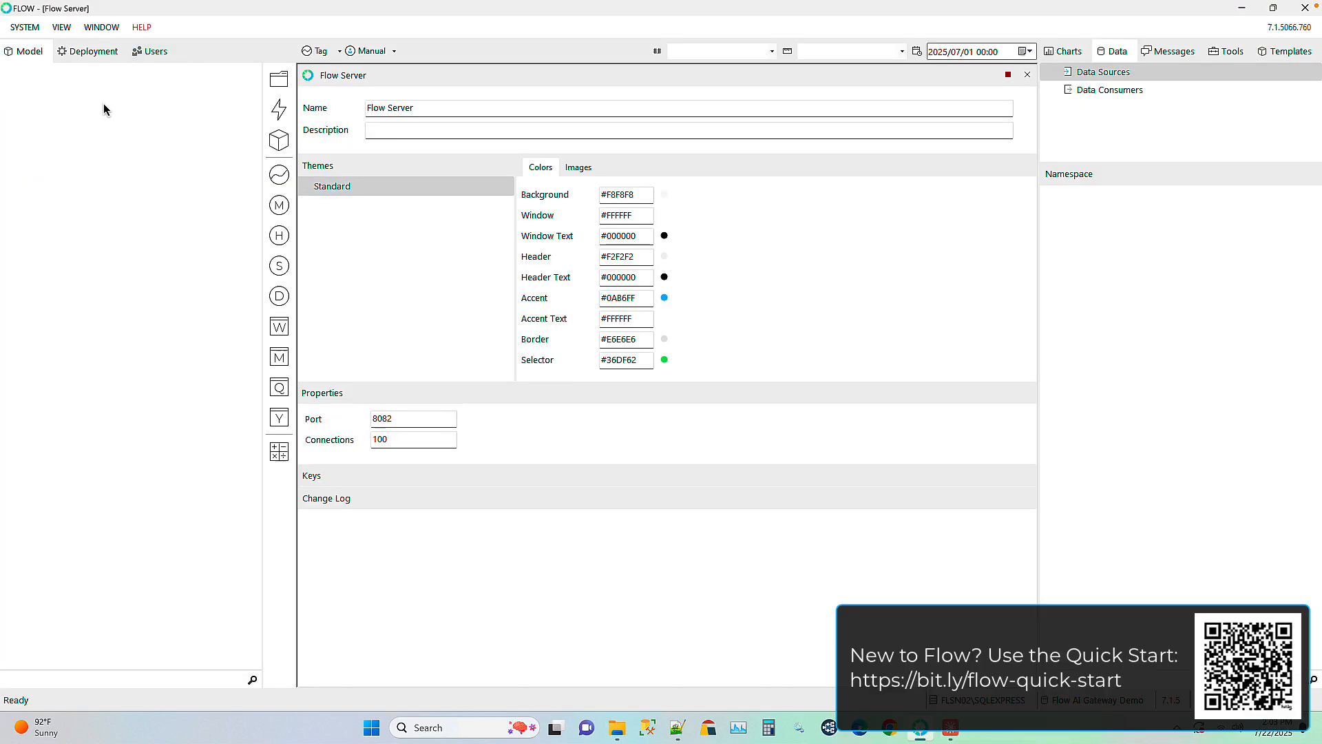
click(1026, 74)
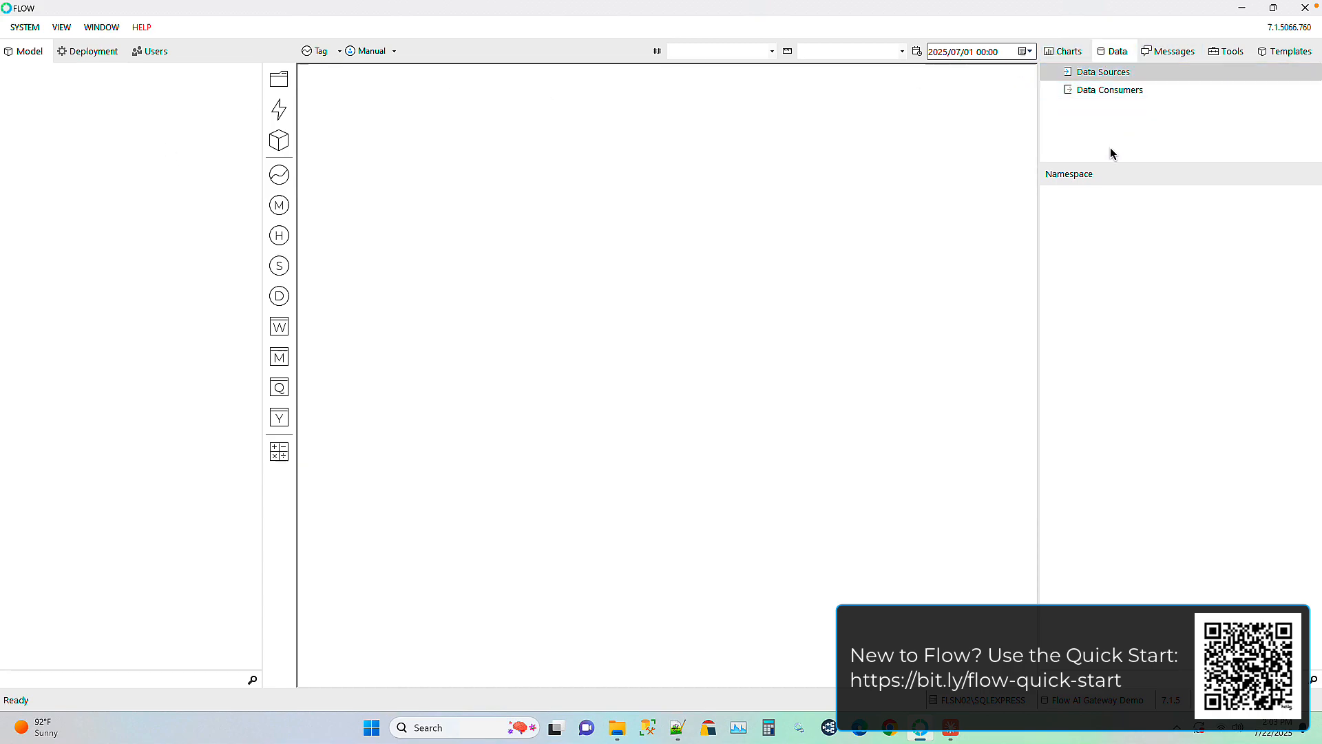
Check the status of the Flow AI Gateway local MCP server in Claude's developer settings
click(951, 728)
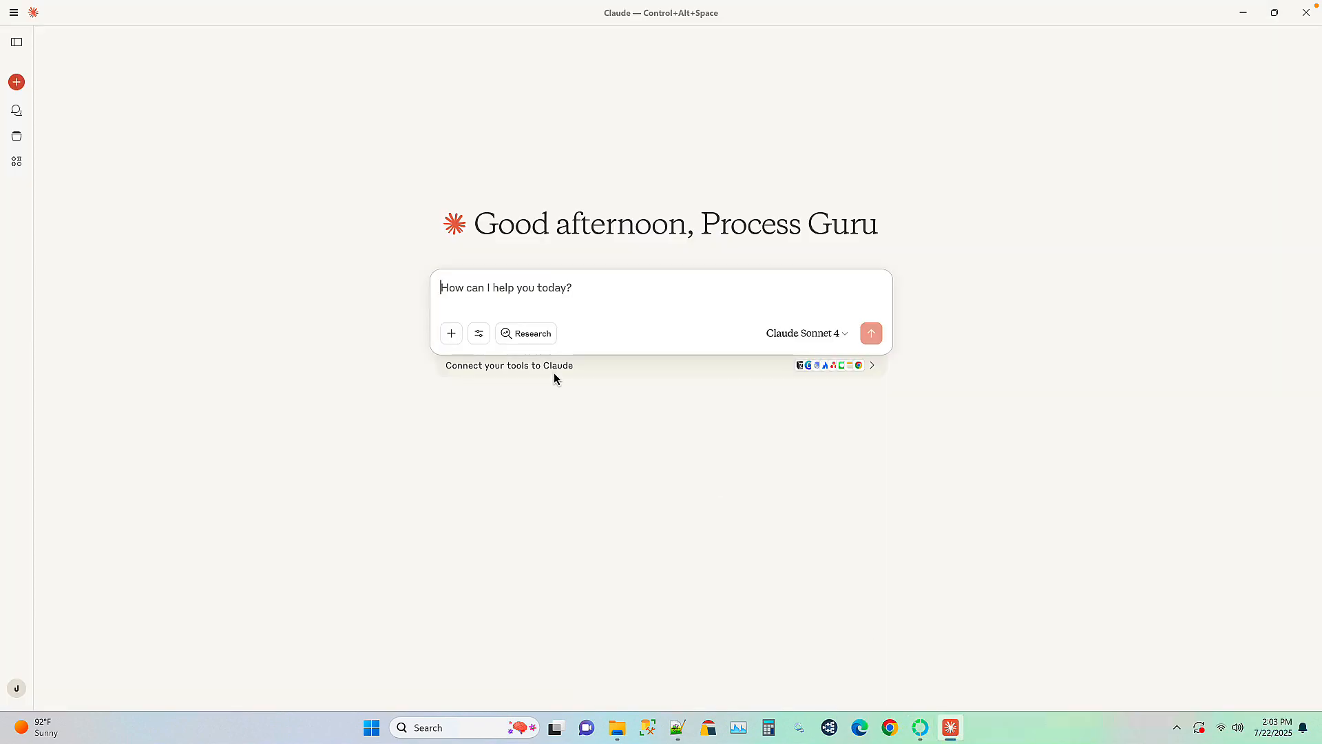
click(14, 13)
mouse_move(38, 32)
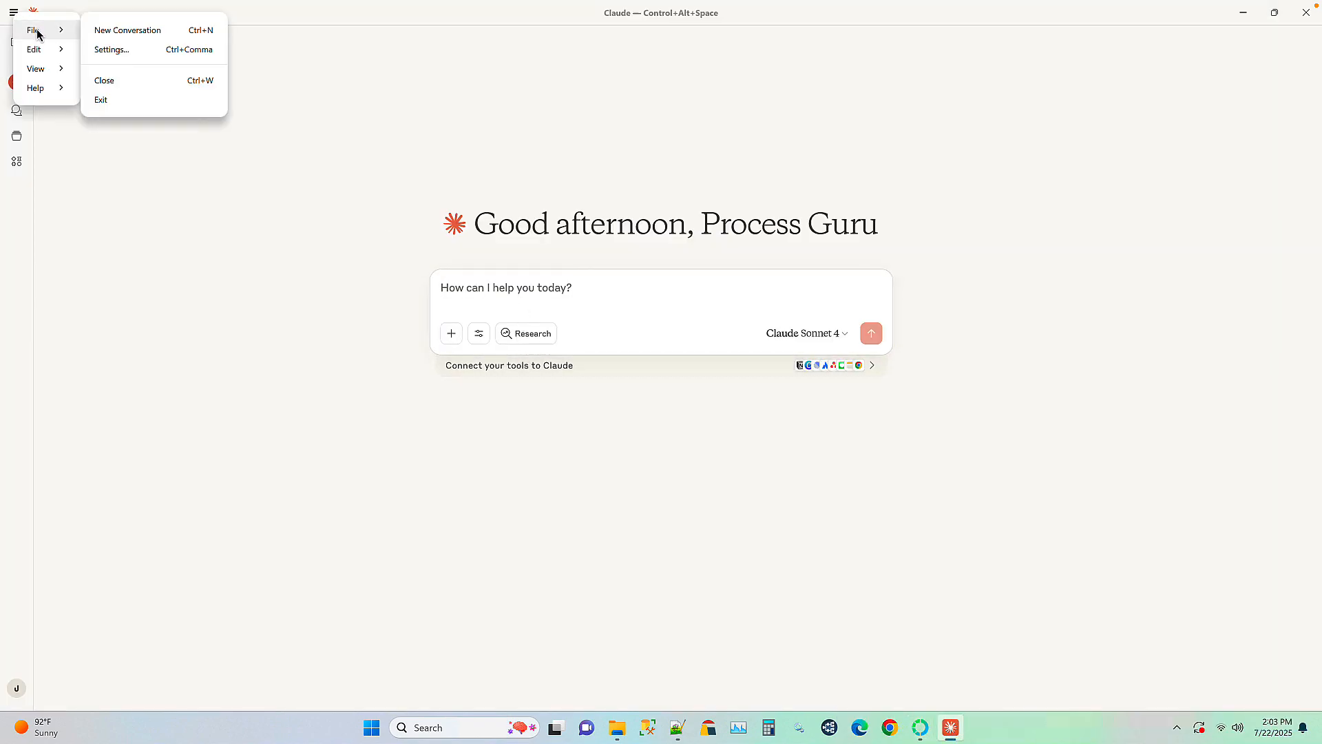
click(112, 50)
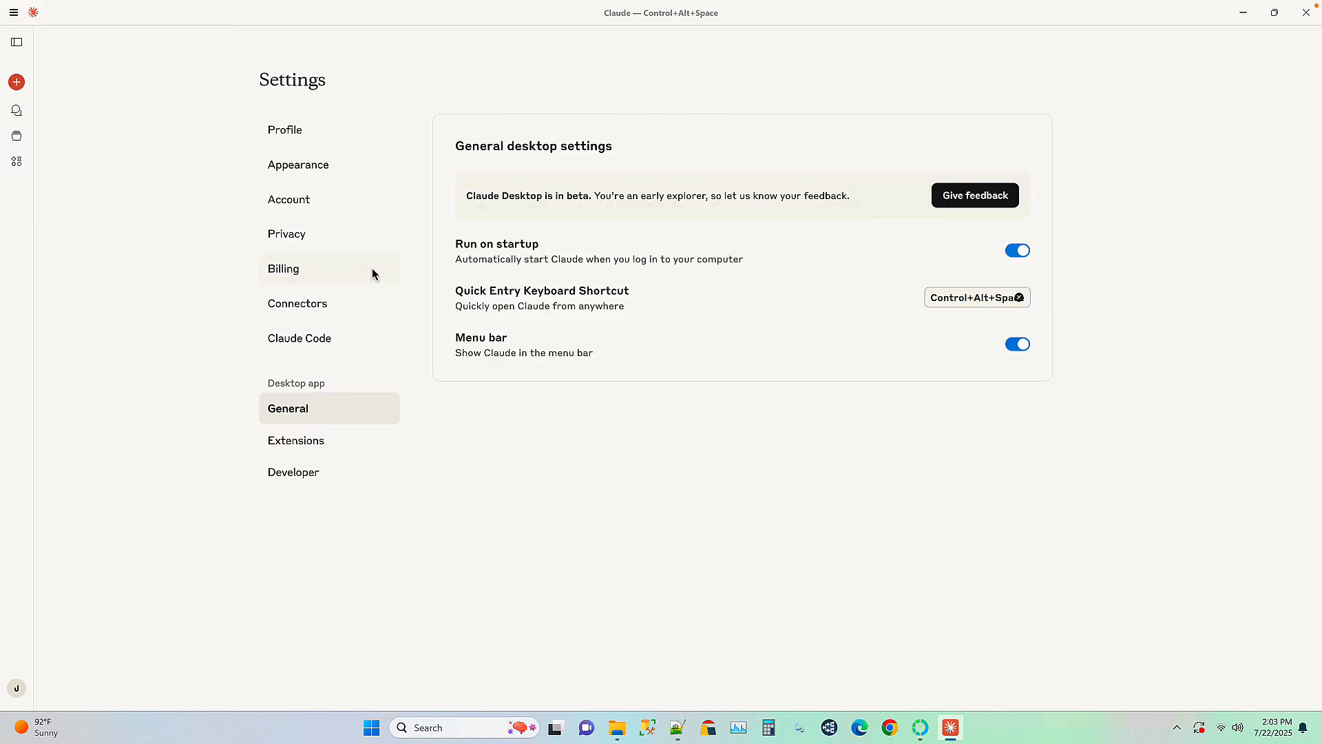
click(304, 483)
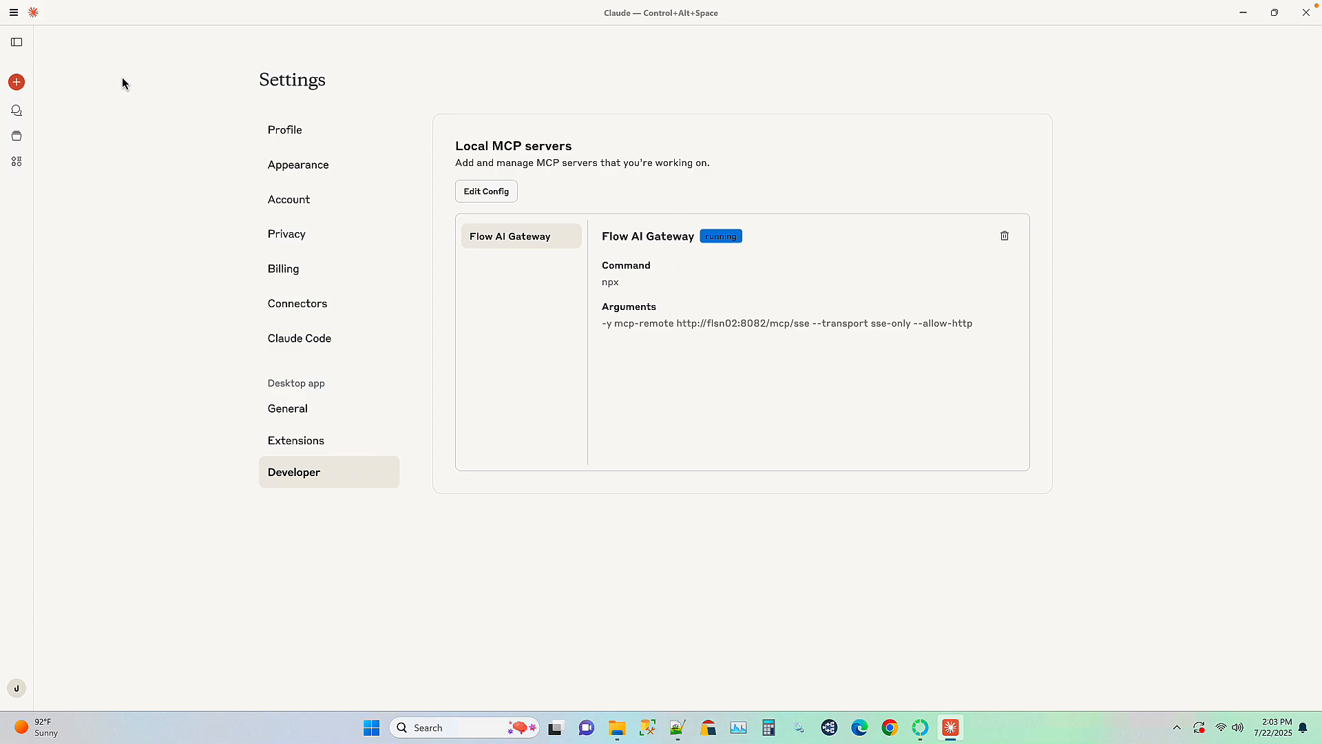
Reopen the "MCP Server Access Query" chat and send "I've setup the Flow AI Gateway, verify you can connect please"
click(17, 112)
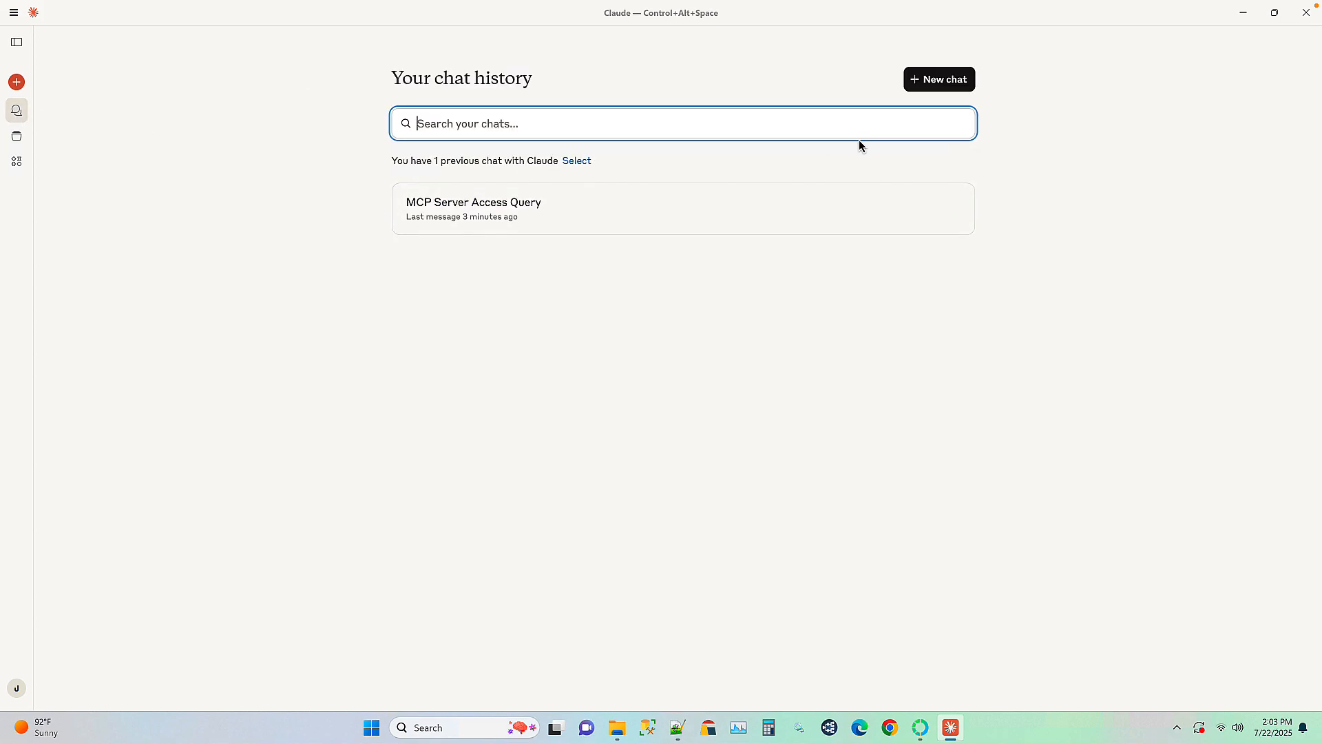
click(676, 196)
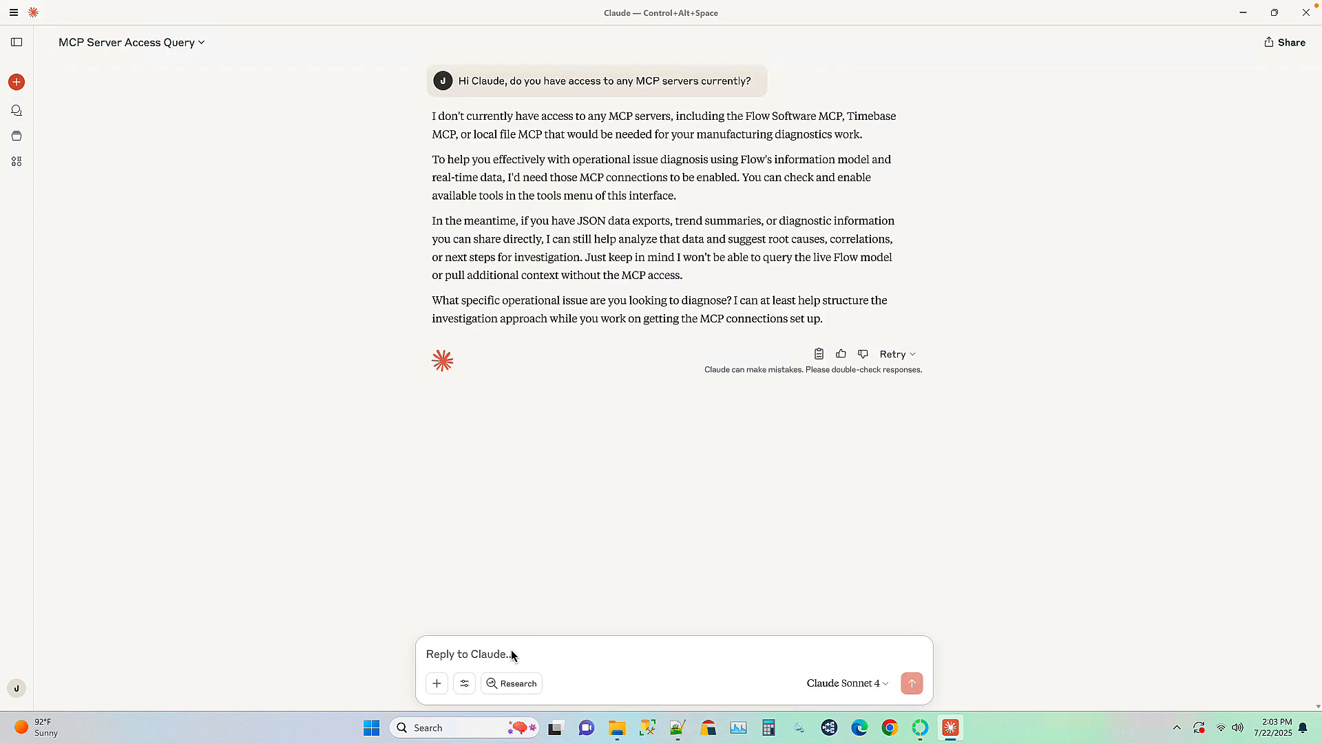
text(I've setup the Flow AI Ga)
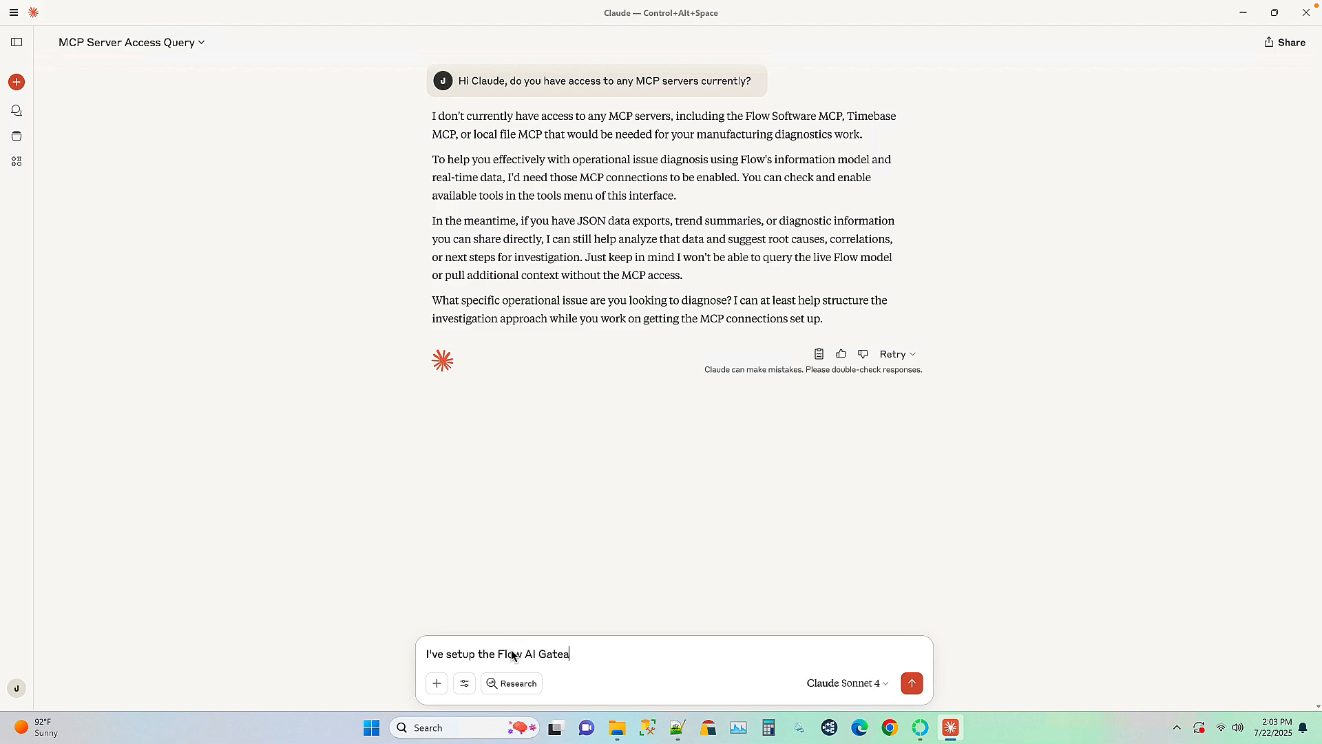
text(teway, verify you can connec)
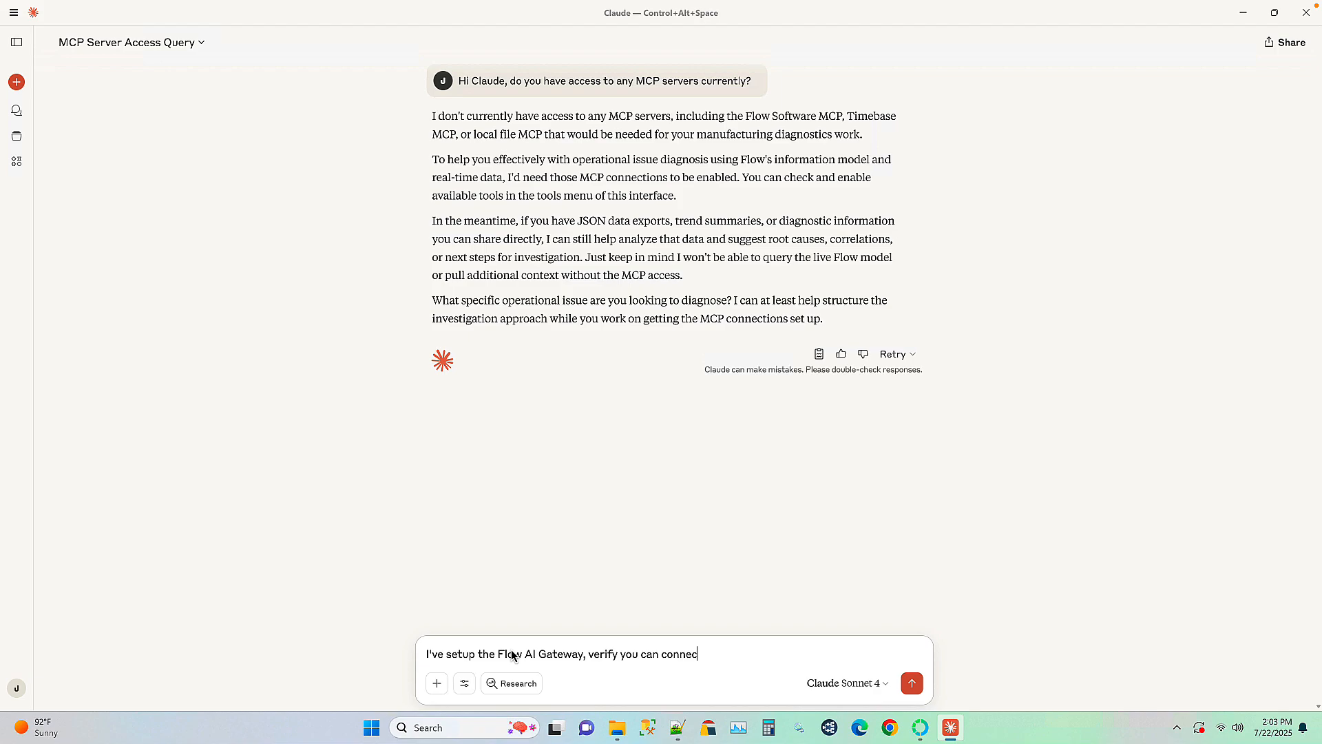
text(t please)
key(Return)
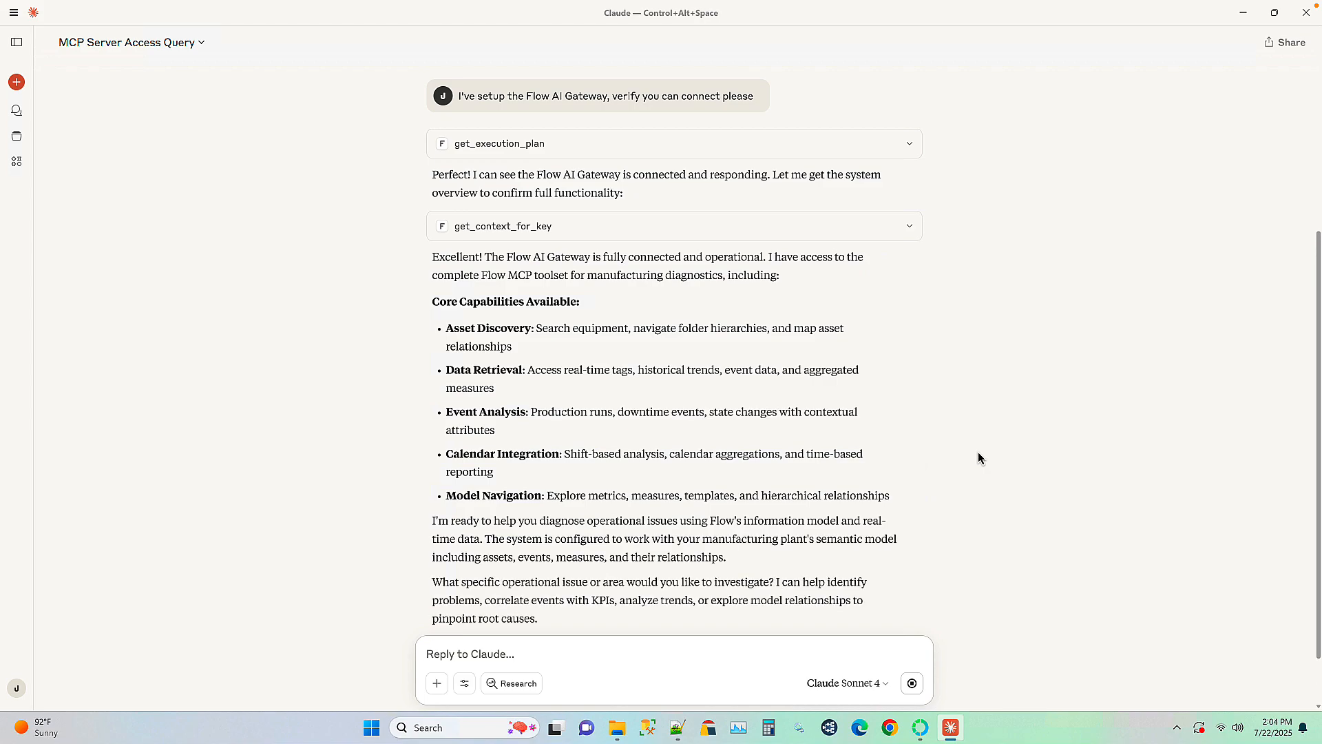
Switch to Flow and add a model folder named "ACME Juice" with a subfolder named "Austin"
click(920, 727)
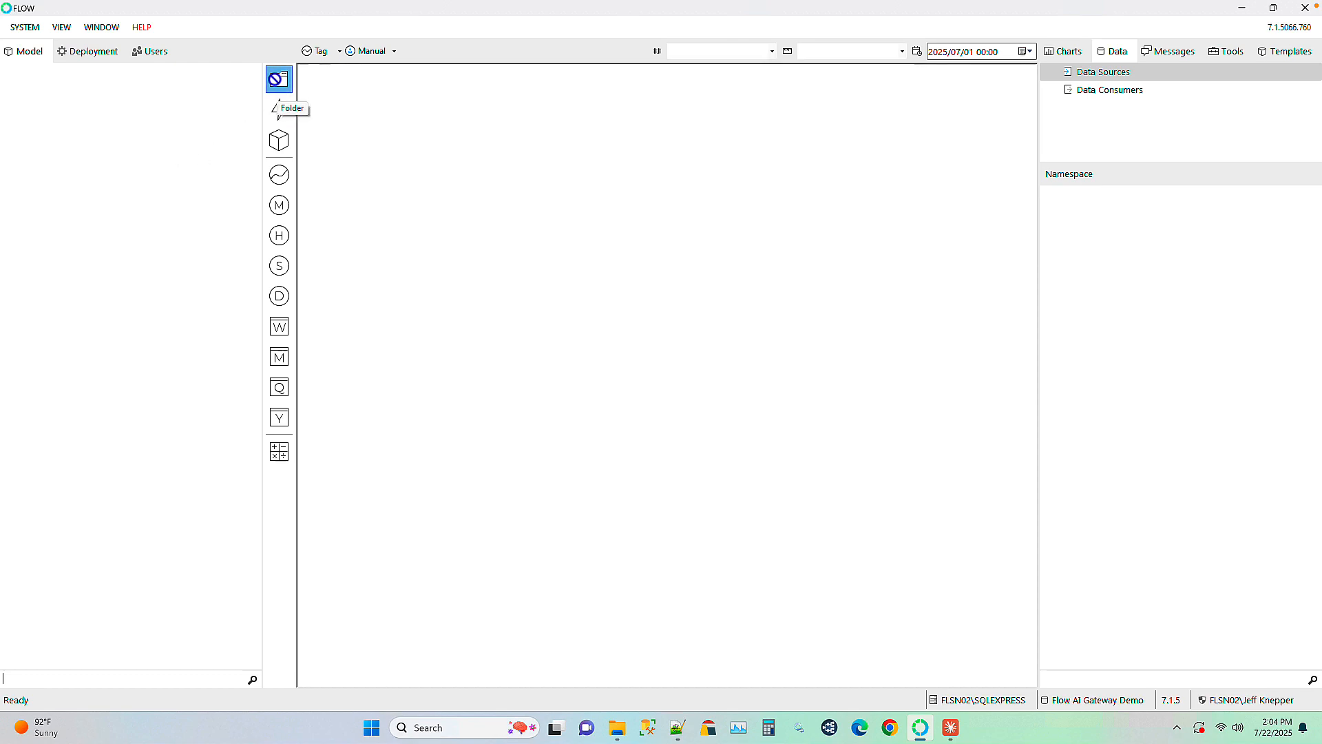
drag(278, 84, 206, 92)
text(ACME)
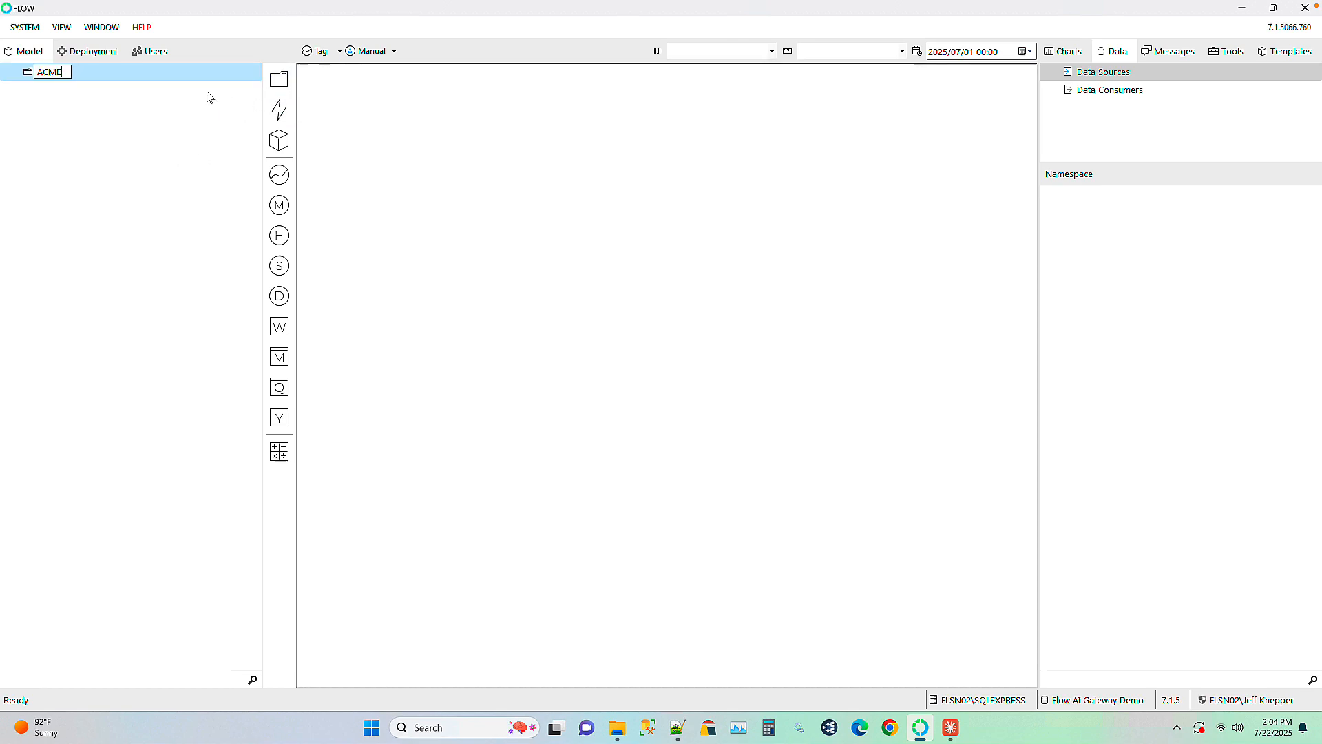
text( Juice)
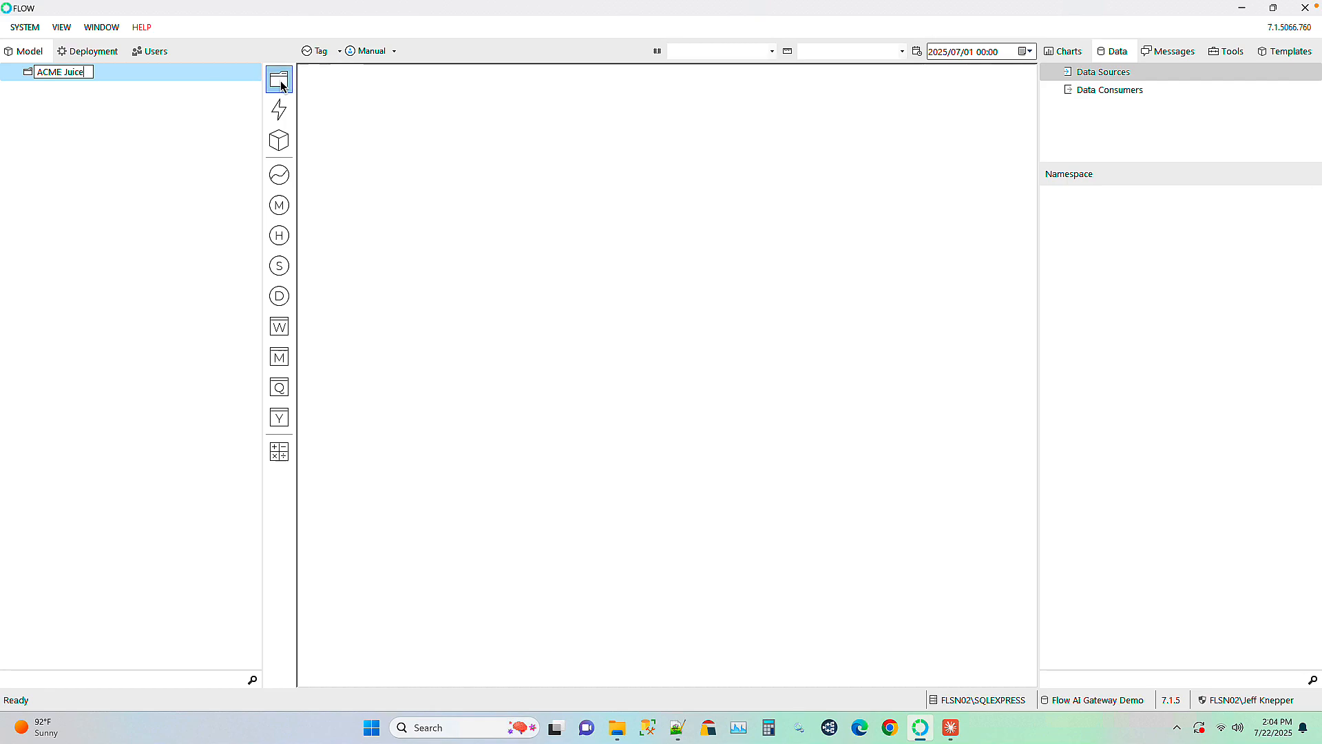
drag(279, 79, 55, 76)
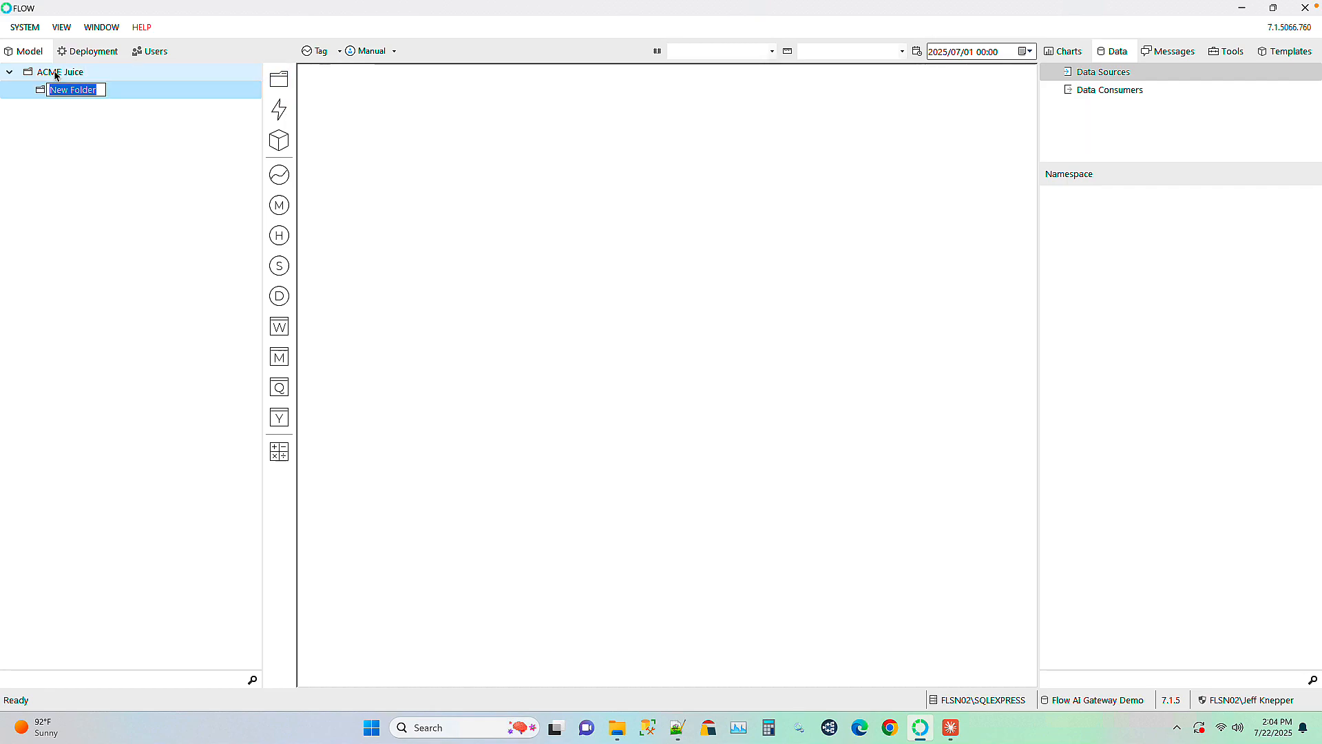
text(Austin)
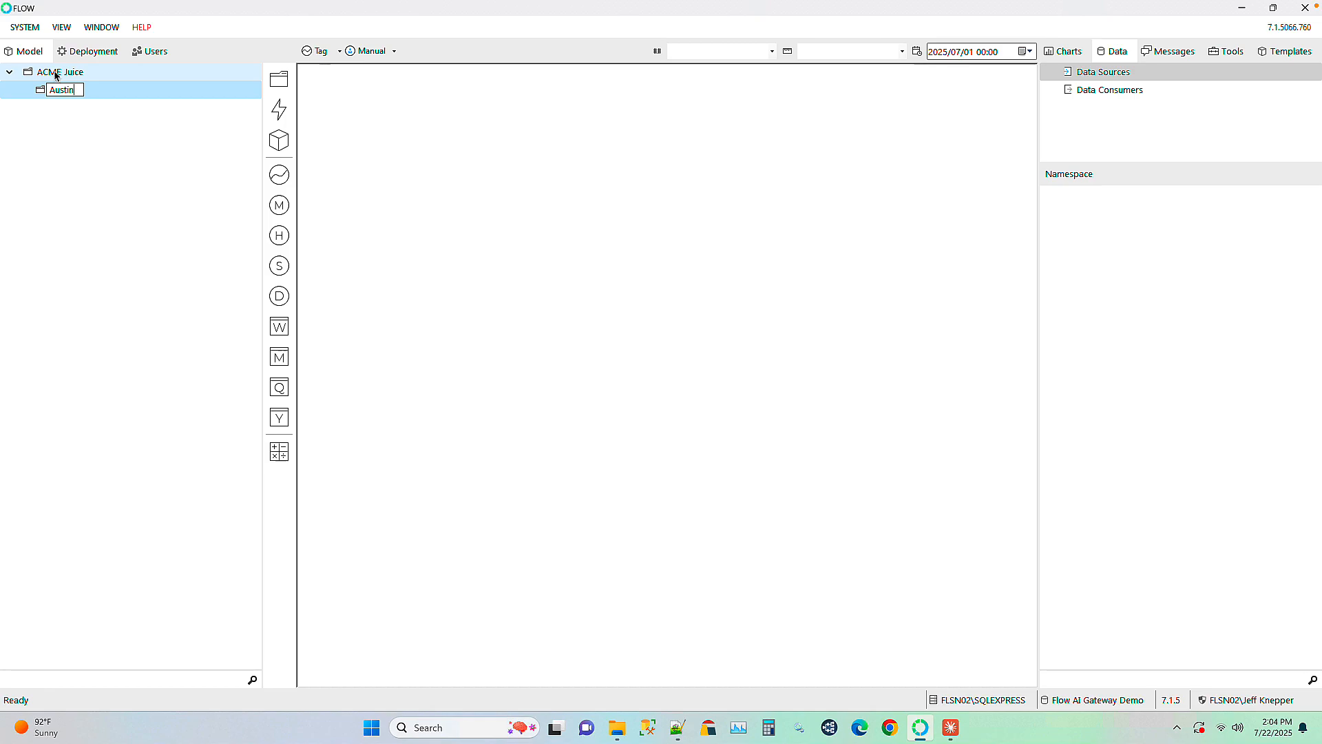
click(95, 132)
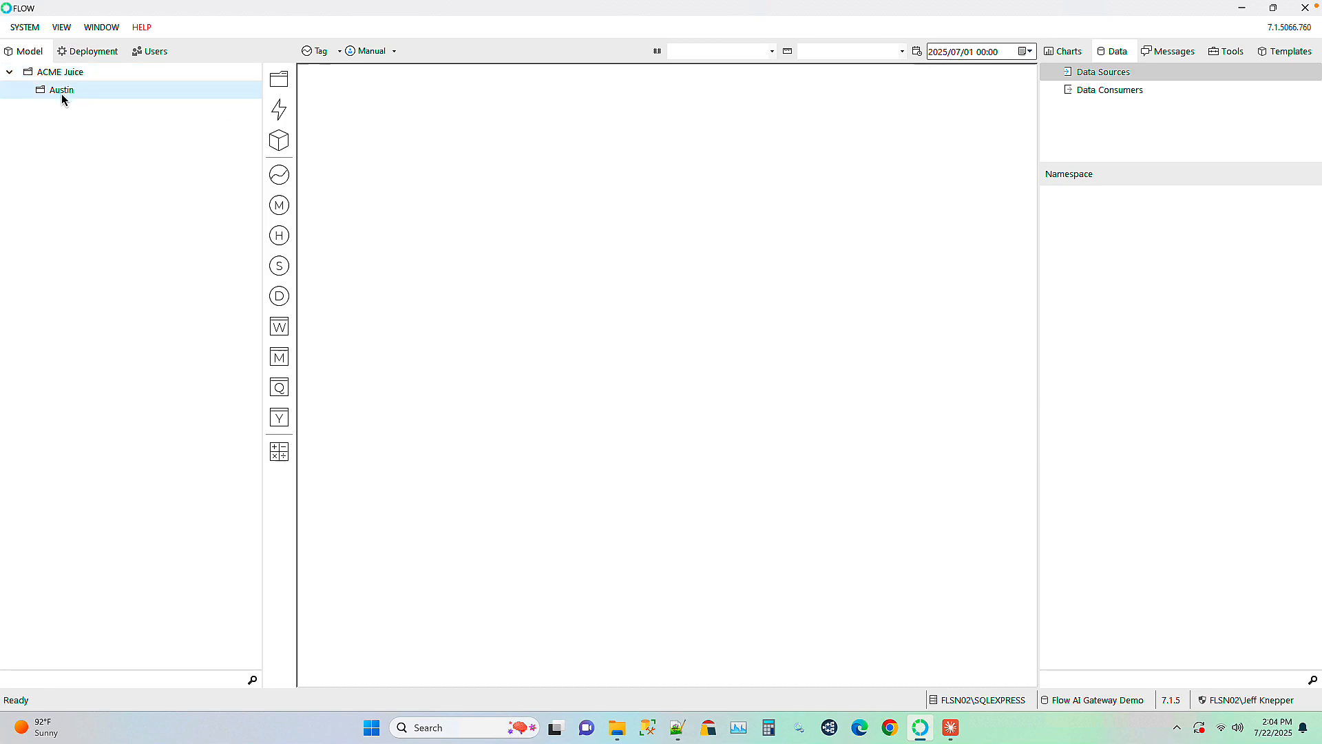
Add a folder named "Packagine" under Austin and a subfolder named "Line 01" inside it
drag(282, 88, 78, 90)
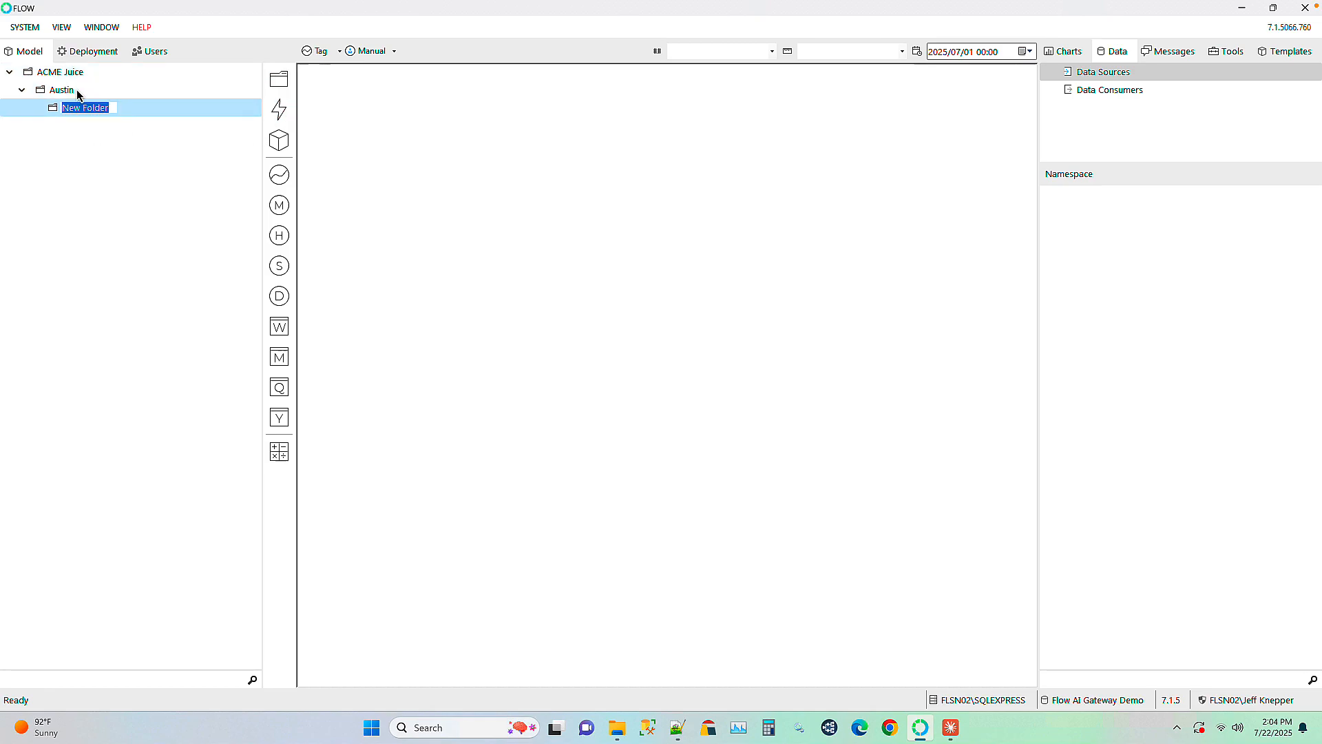
text(Packagine)
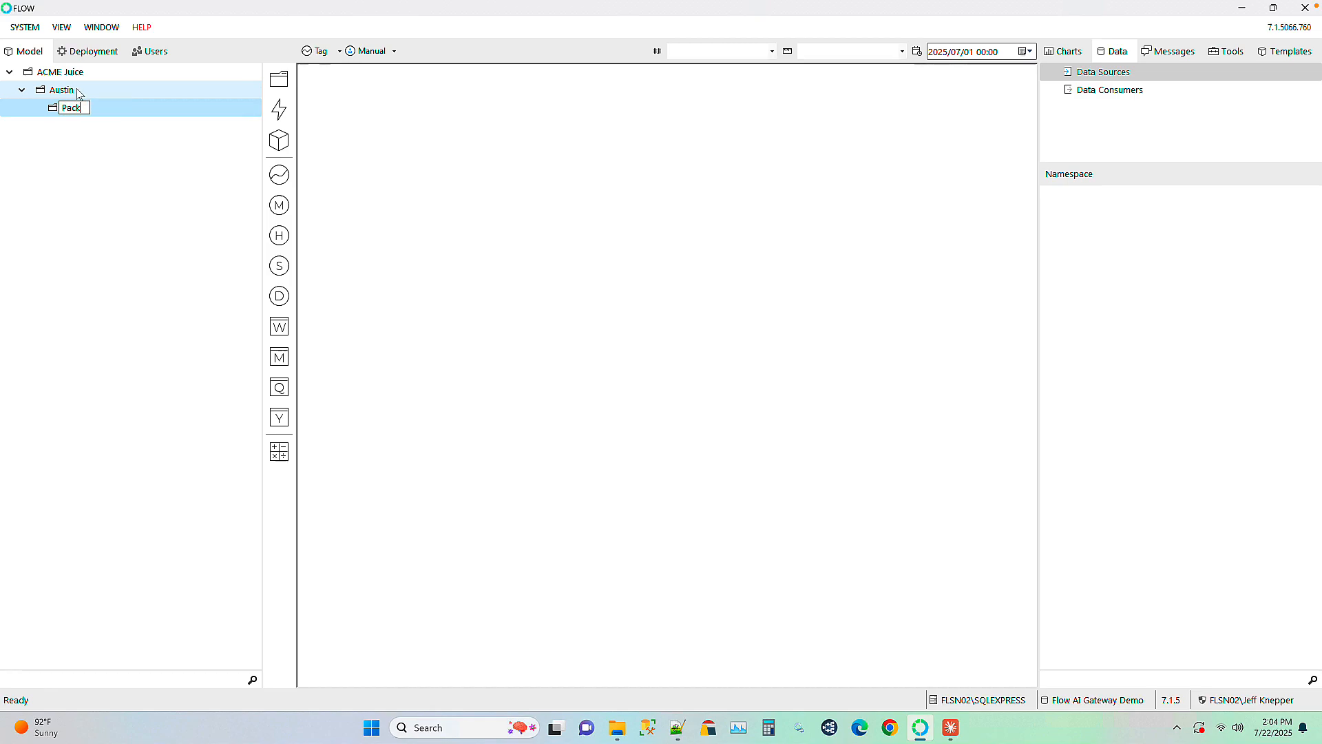
key(Return)
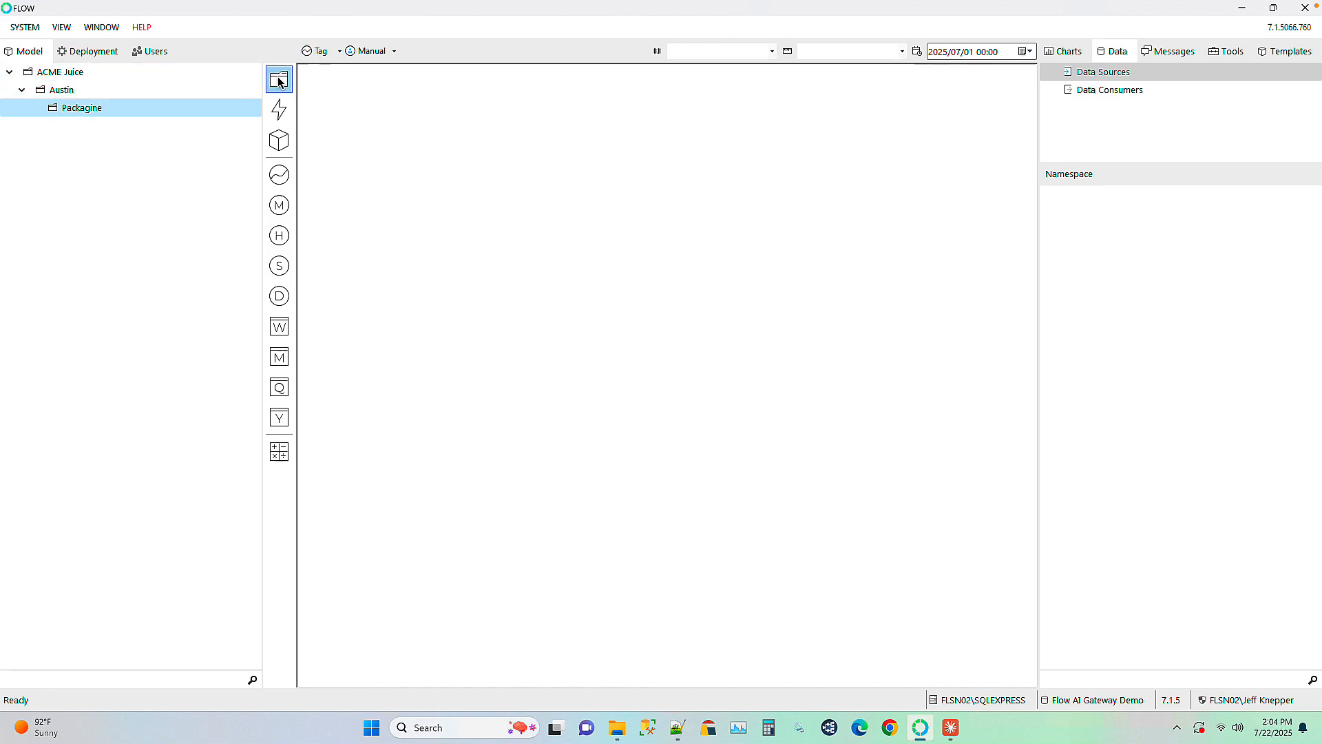
drag(279, 79, 85, 111)
text(Line 01)
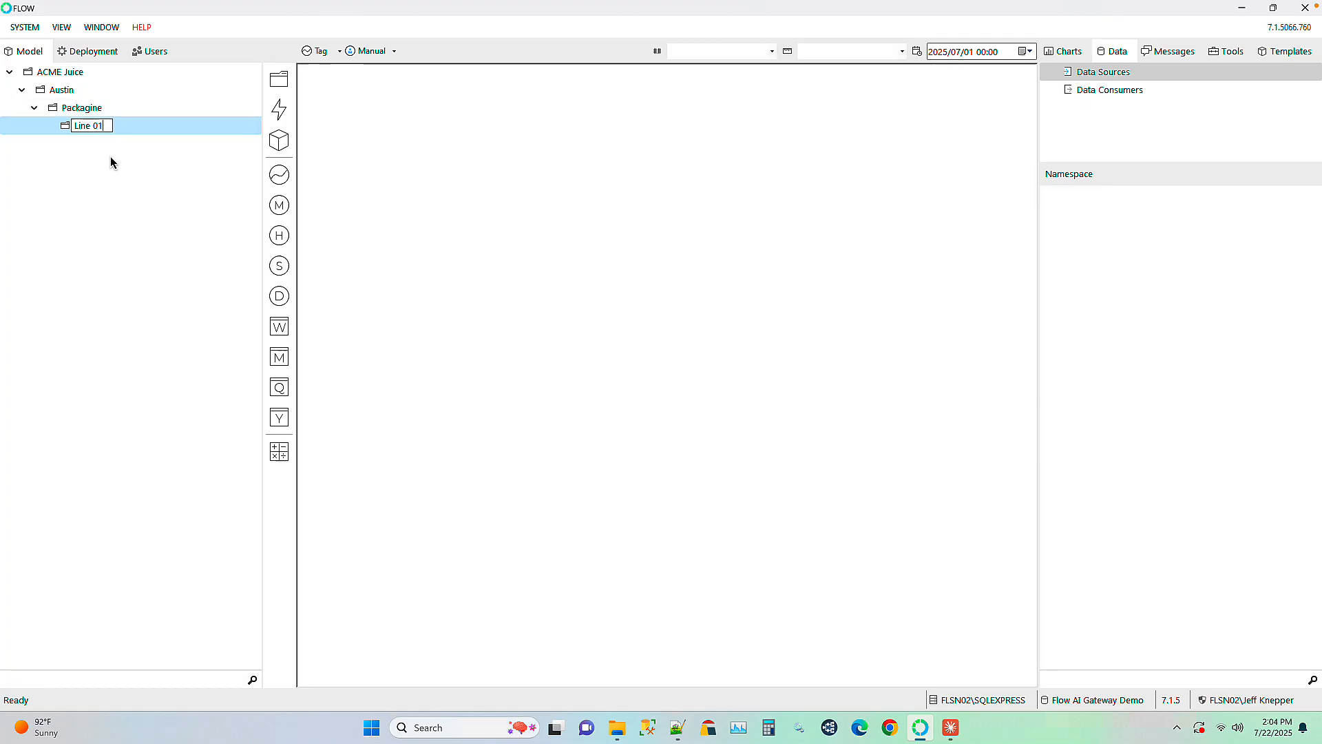
key(Return)
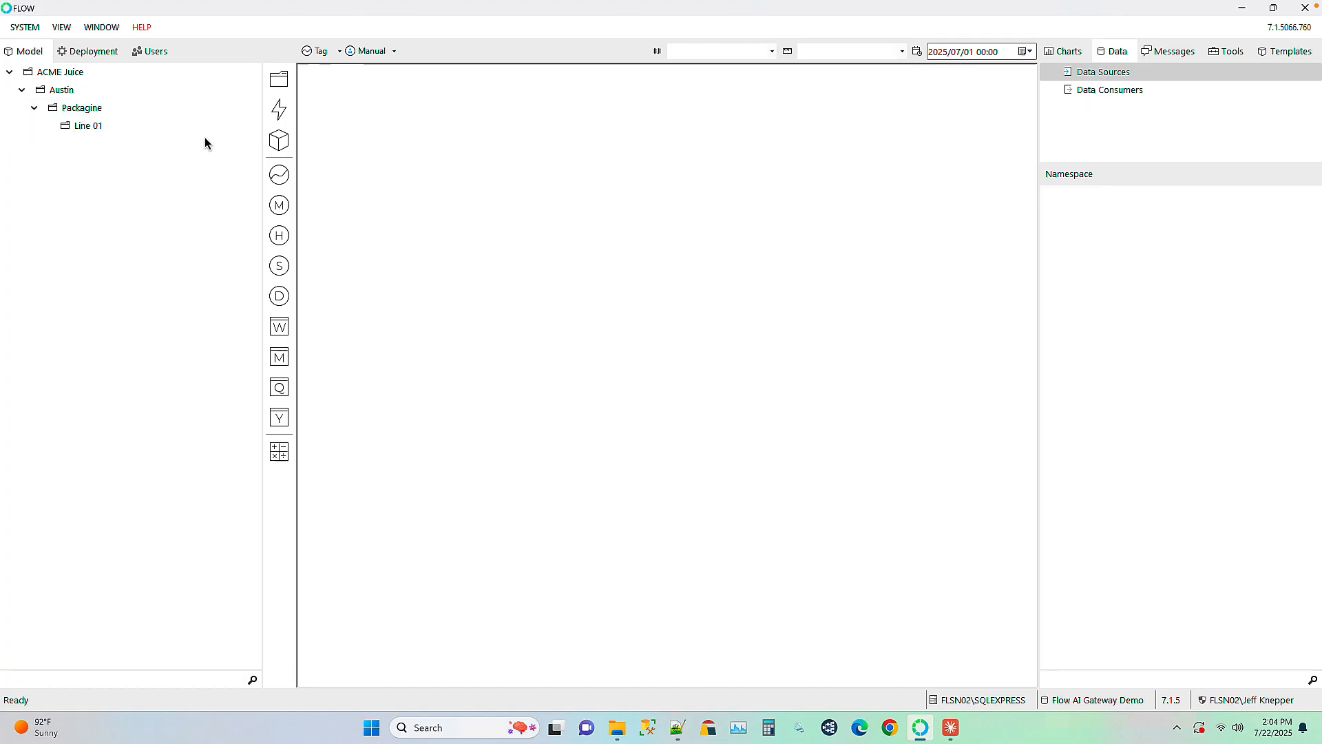
Add an event named "Filler 01 Batch Run" to the Line 01 folder
drag(279, 109, 92, 130)
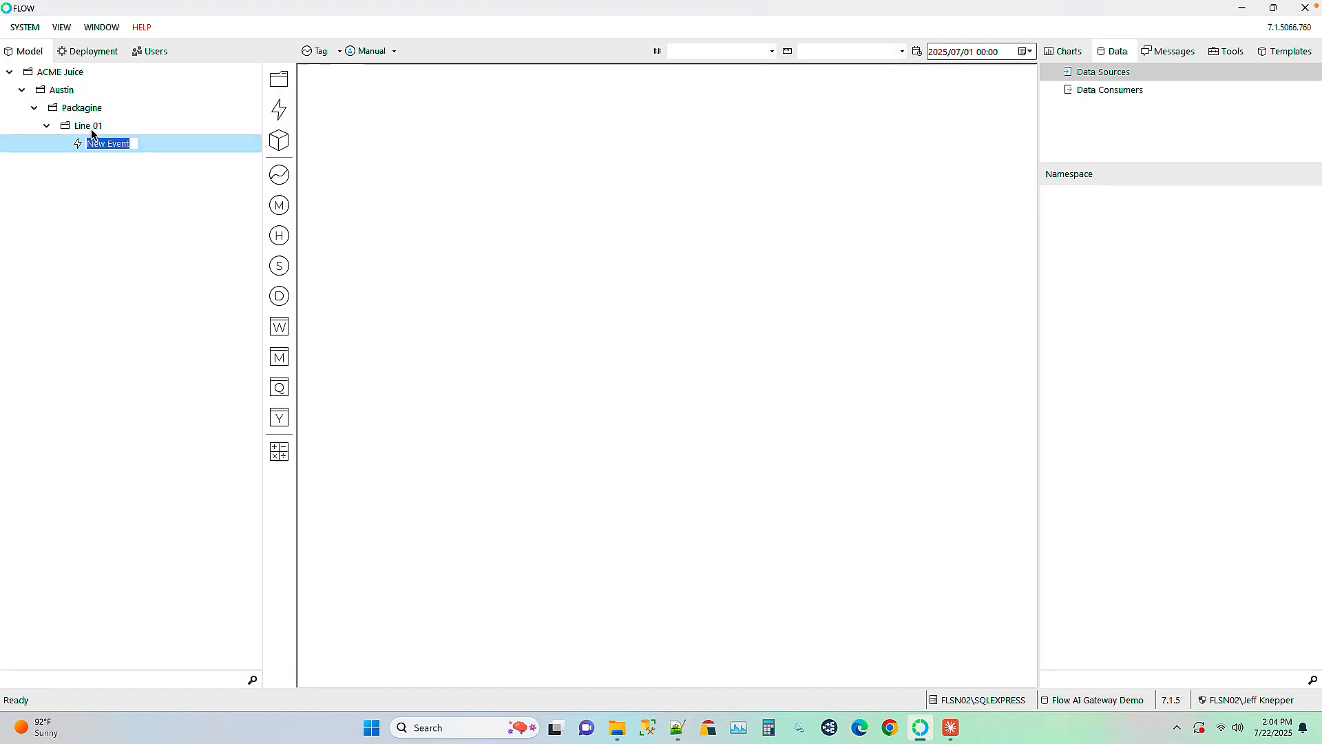
text(Filler 01)
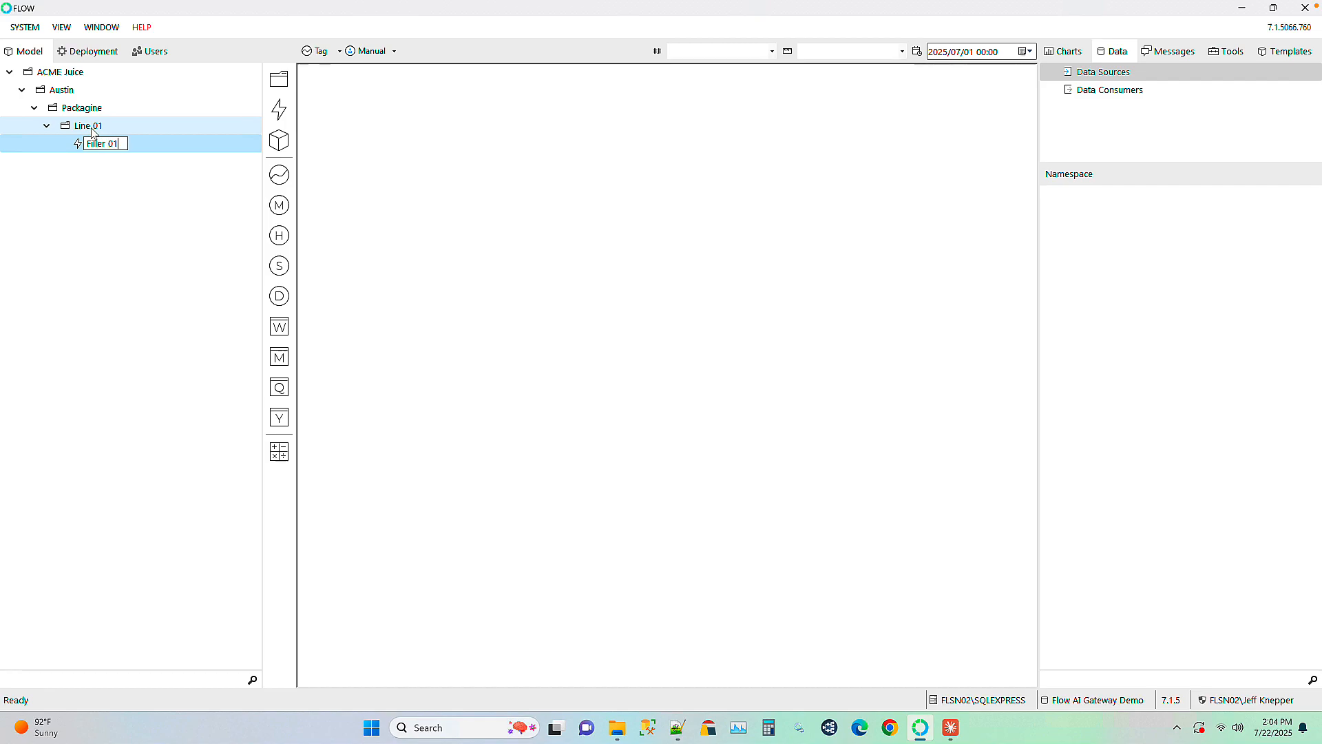
text( Batch Run)
key(Return)
Create a Flow Data Simulator data source named "ACME Austin" and expand the list of data sources
click(1102, 74)
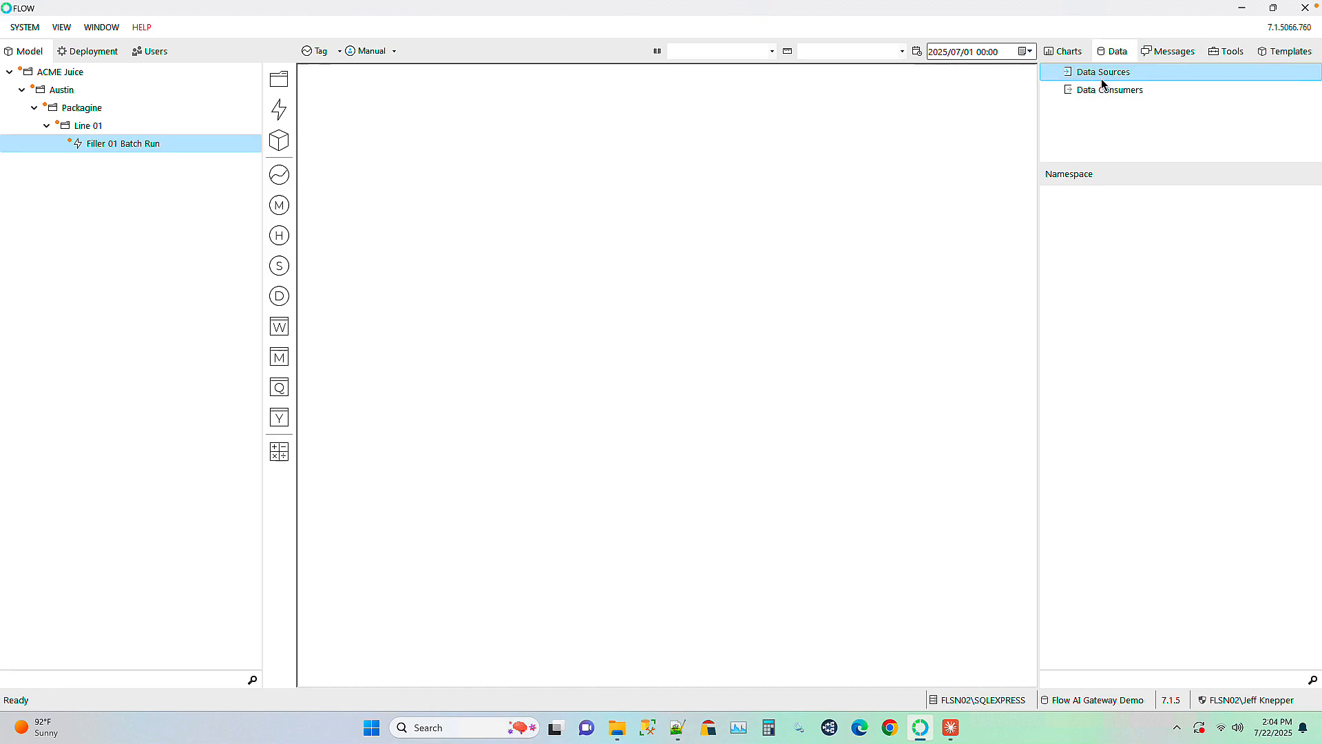
right_click(1095, 73)
mouse_move(1122, 85)
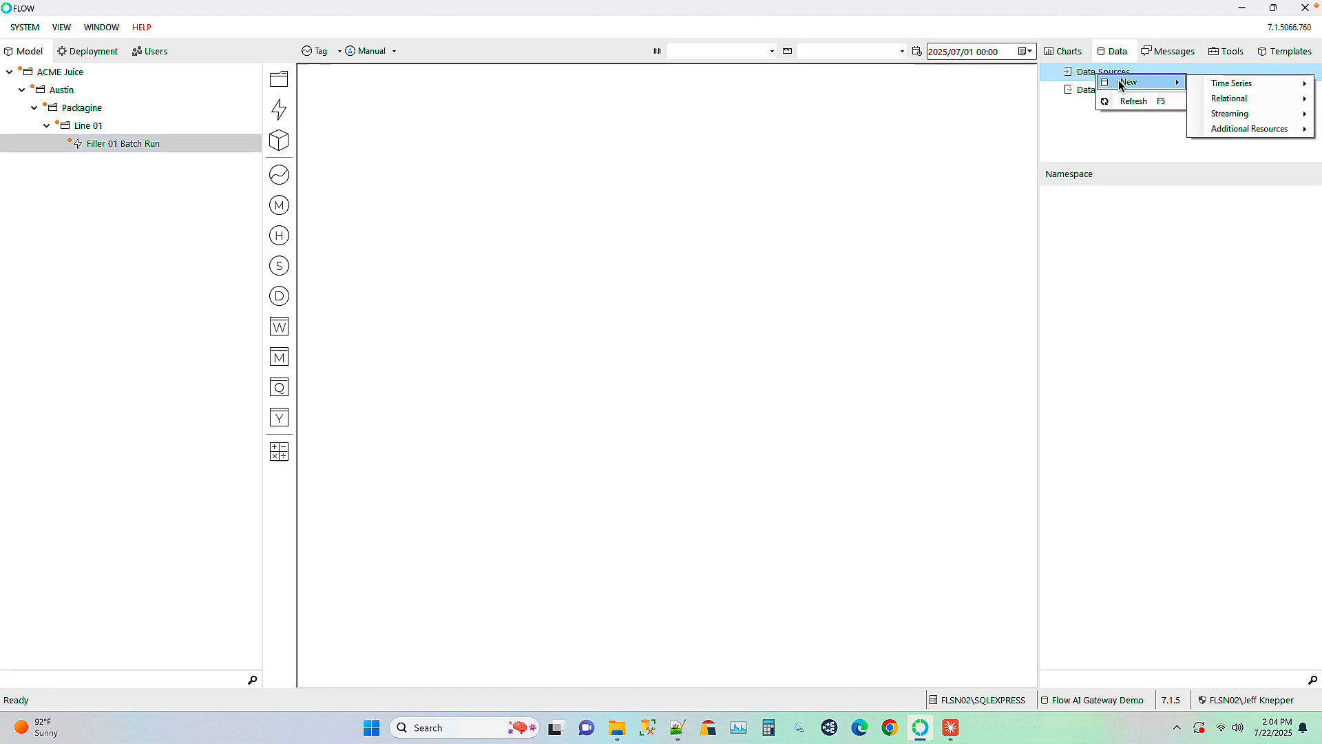
mouse_move(1255, 130)
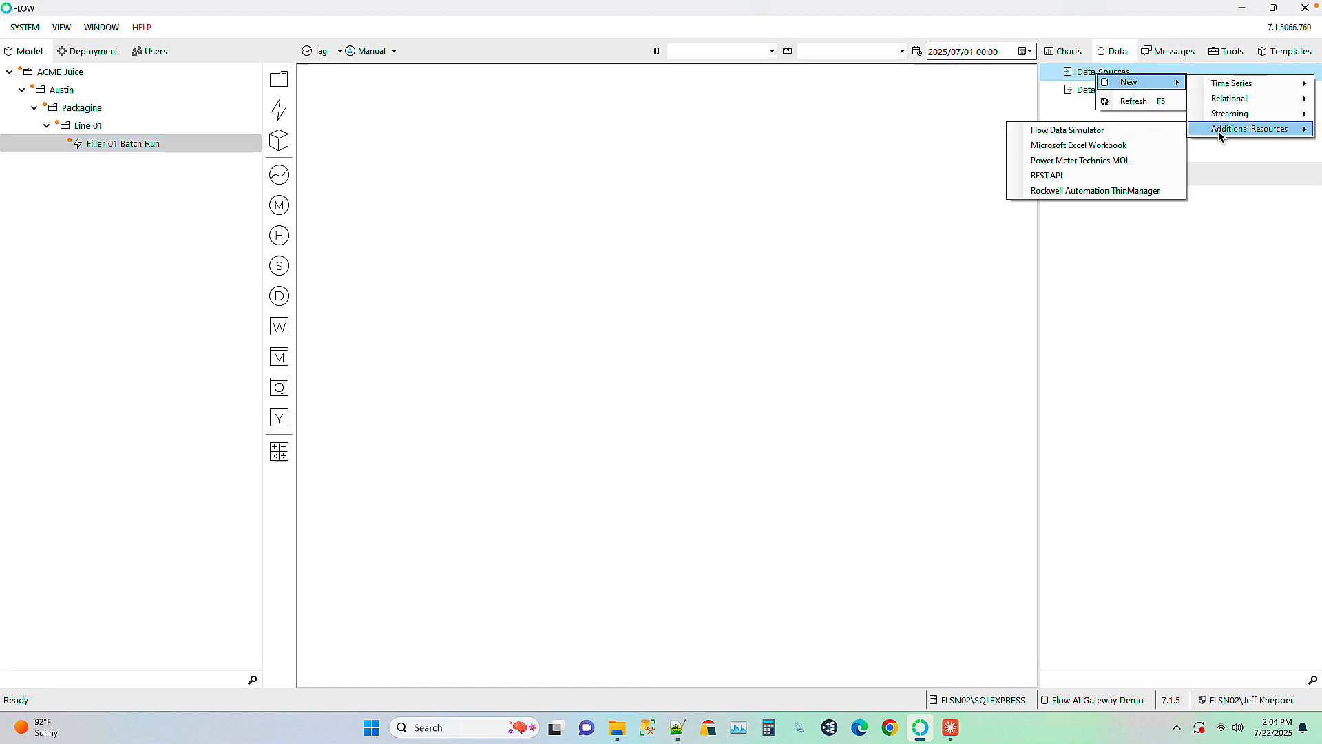
click(1116, 132)
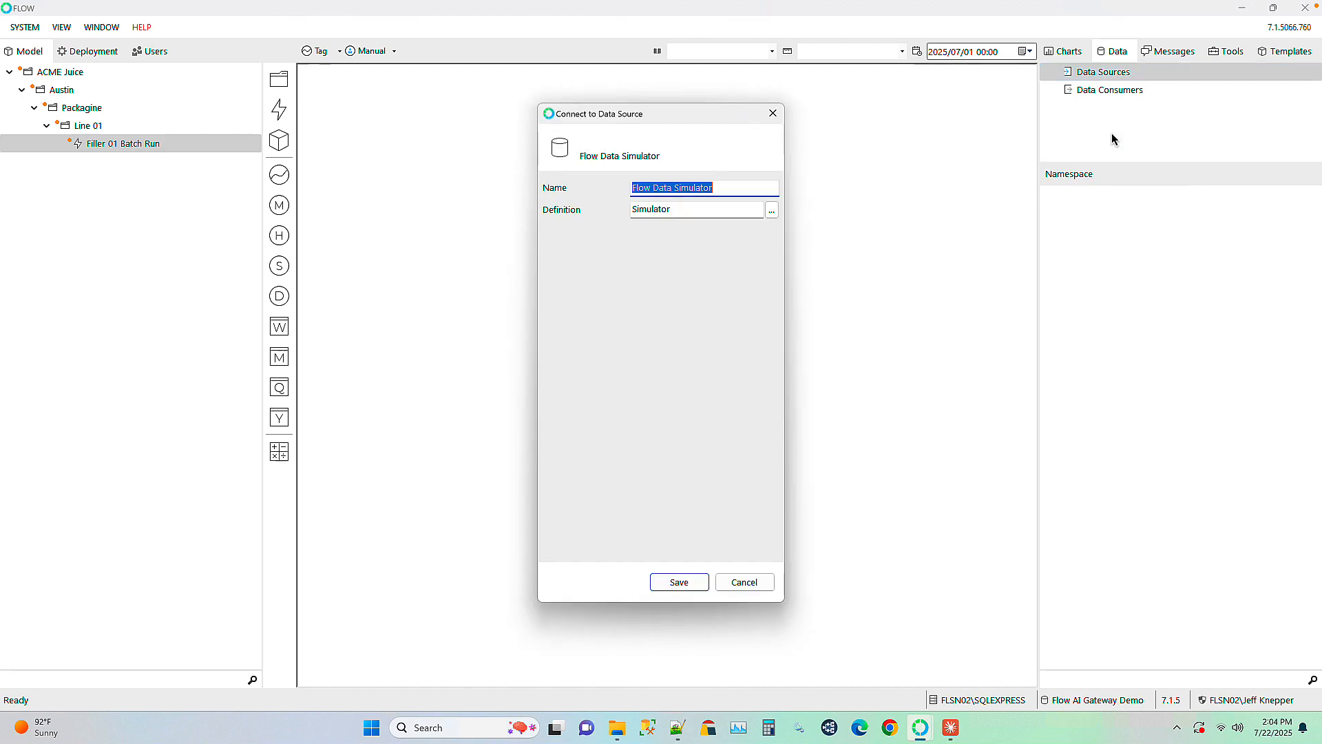
text(ACME A)
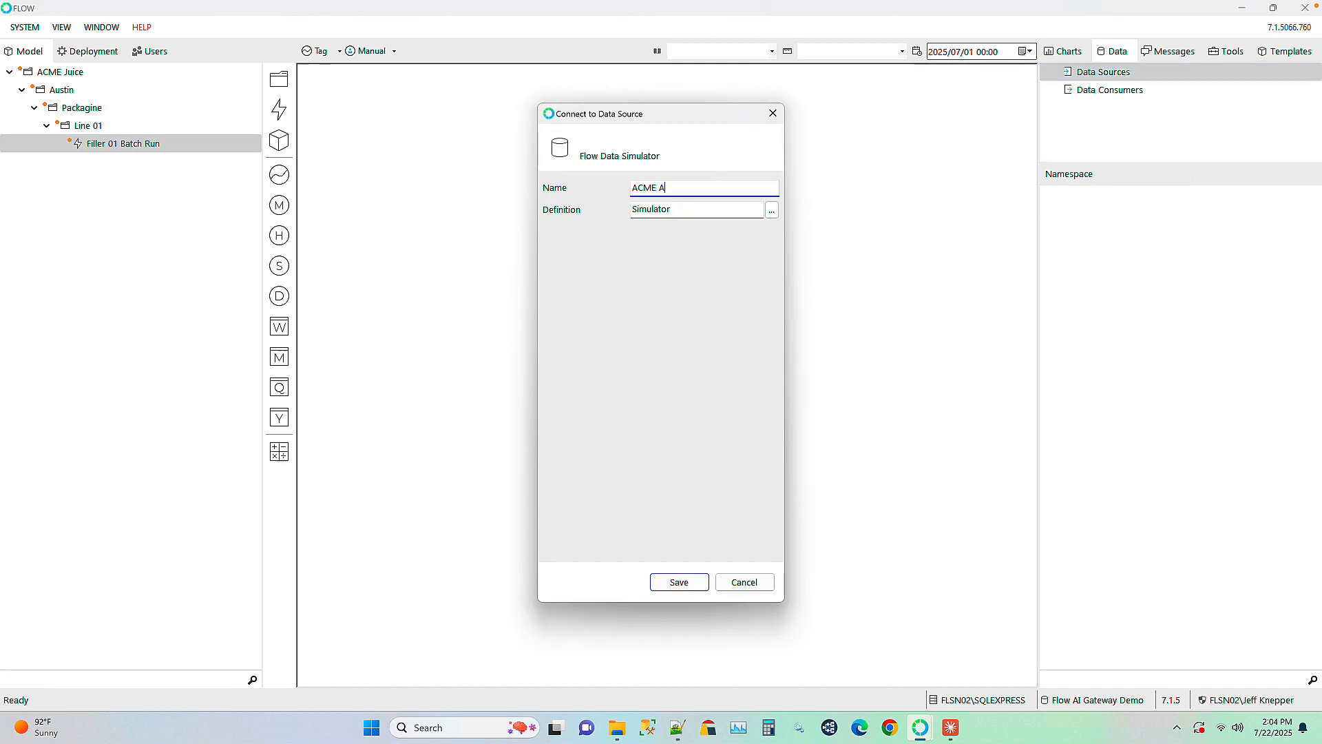
text(ustin)
key(Return)
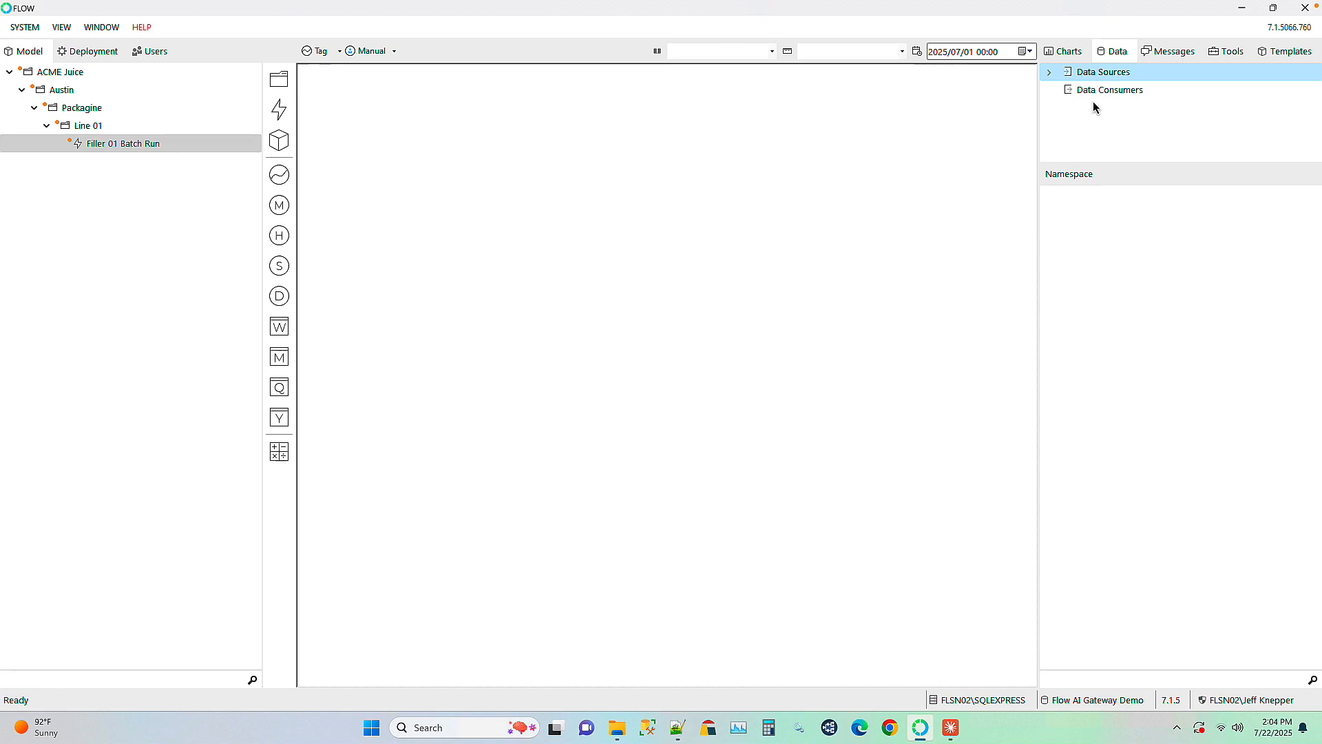
click(1049, 72)
Deploy the ACME Austin data source
click(102, 55)
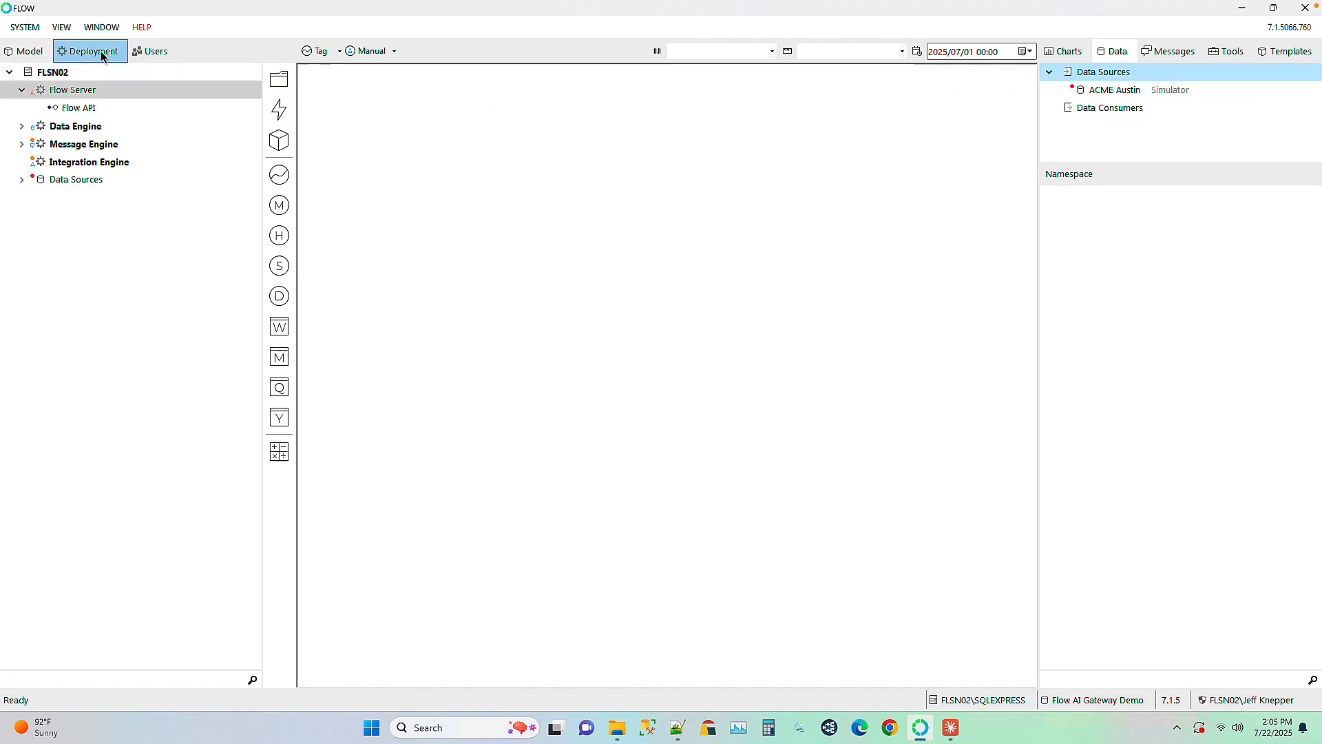
click(21, 183)
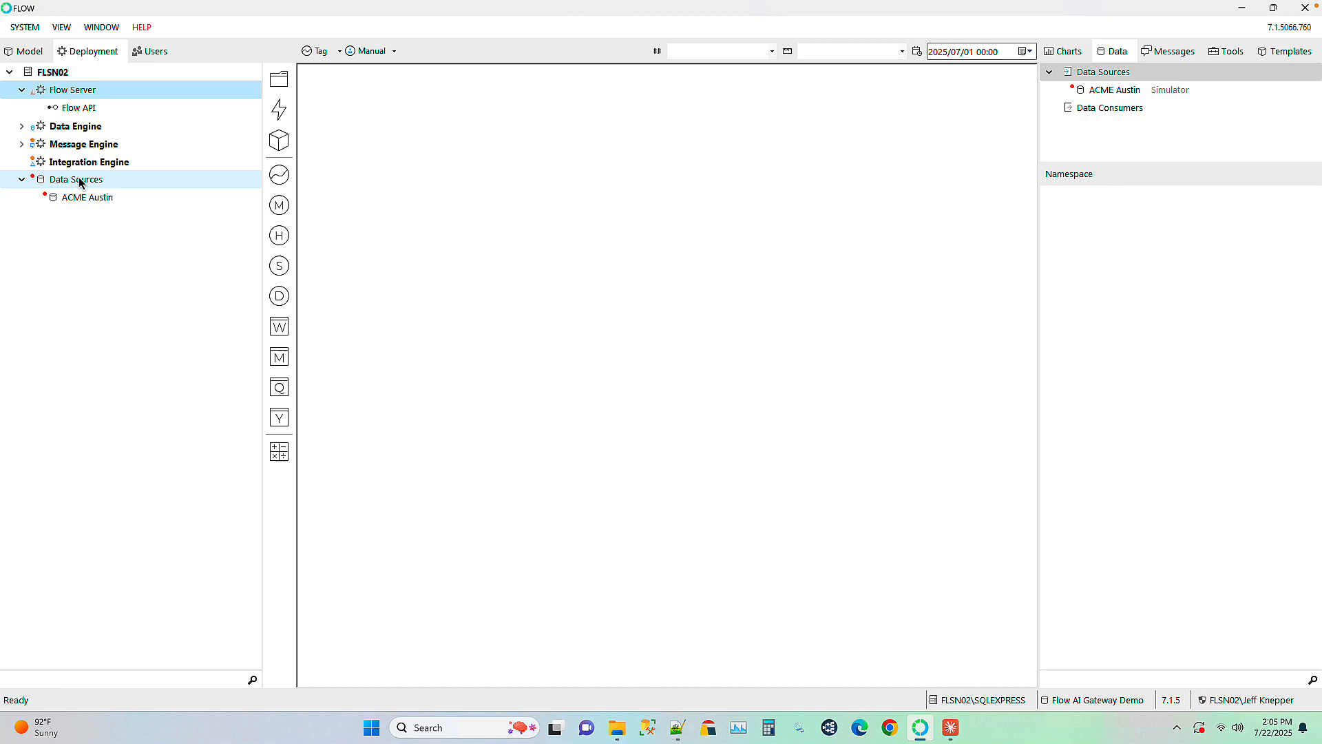
click(86, 203)
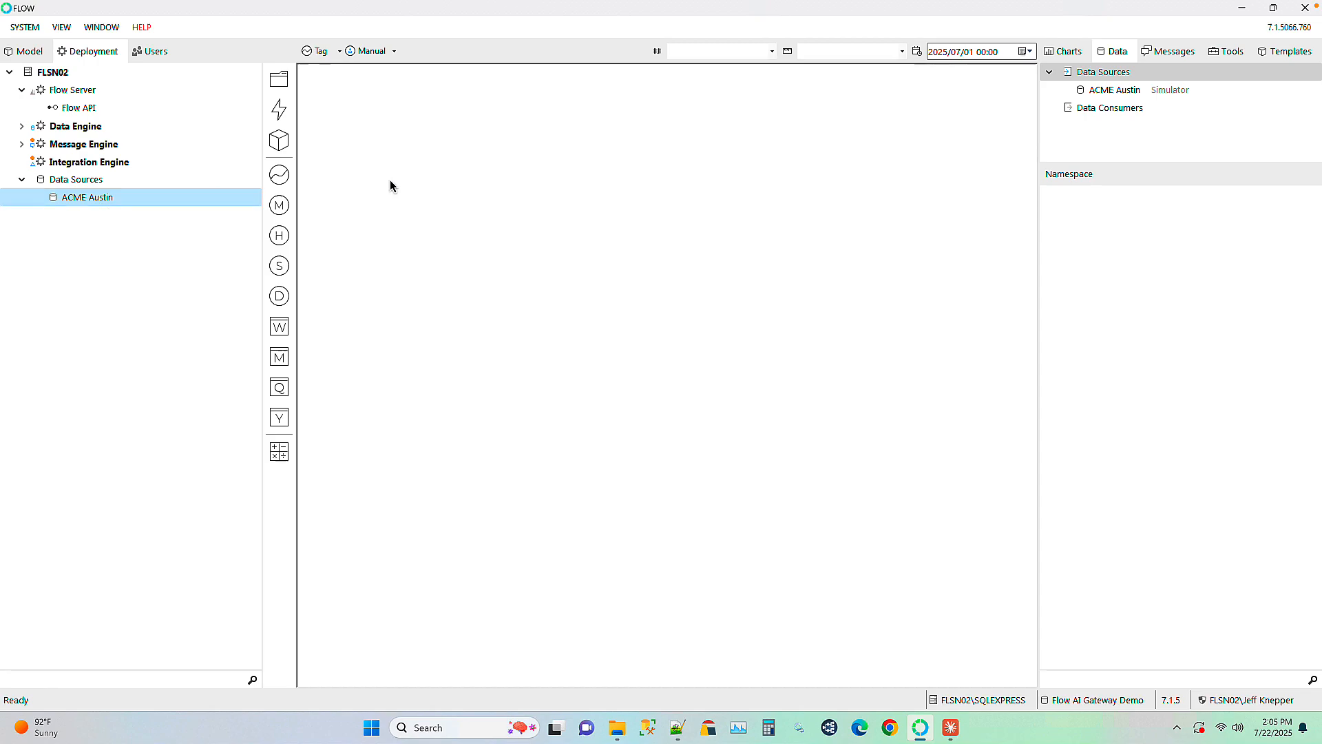
Add the FL001.State tag from The Juice Factory's Packaging > Filler 1 namespace to the Filler 01 Batch Run event as "Machine State"
click(27, 51)
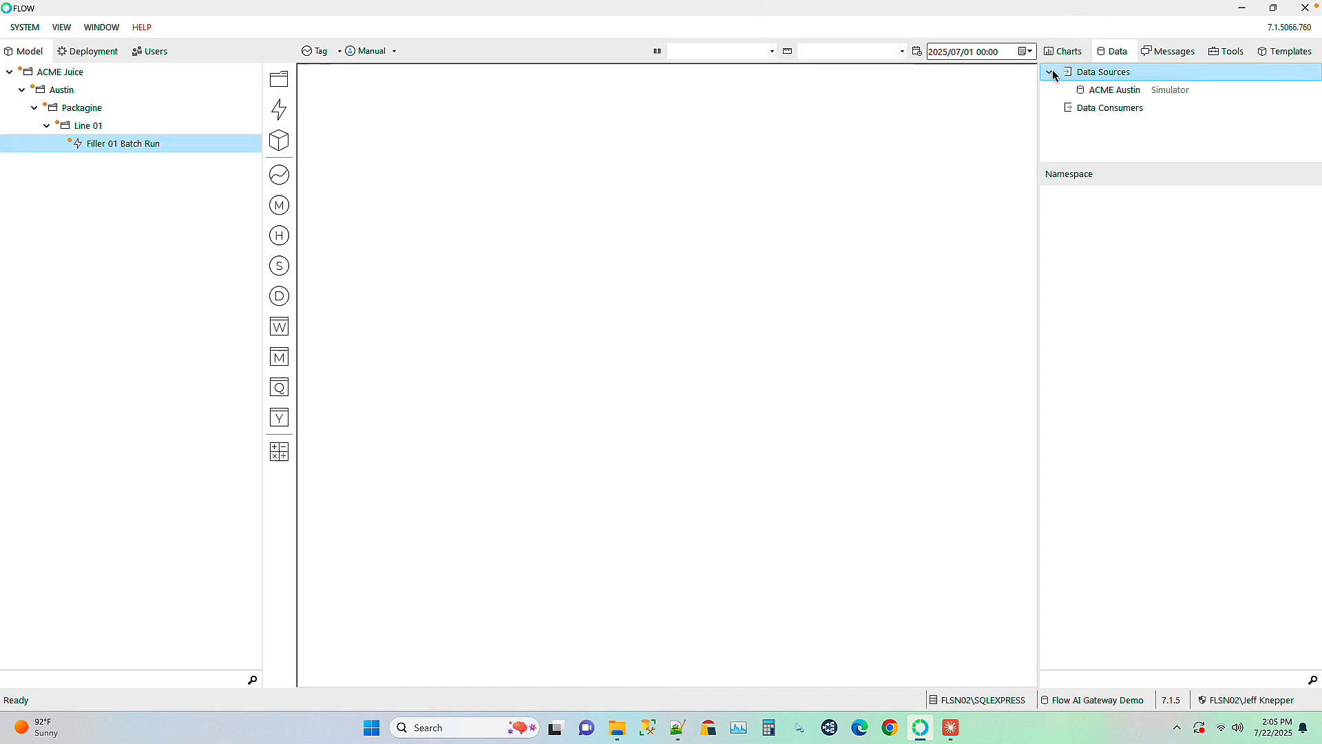
click(1109, 89)
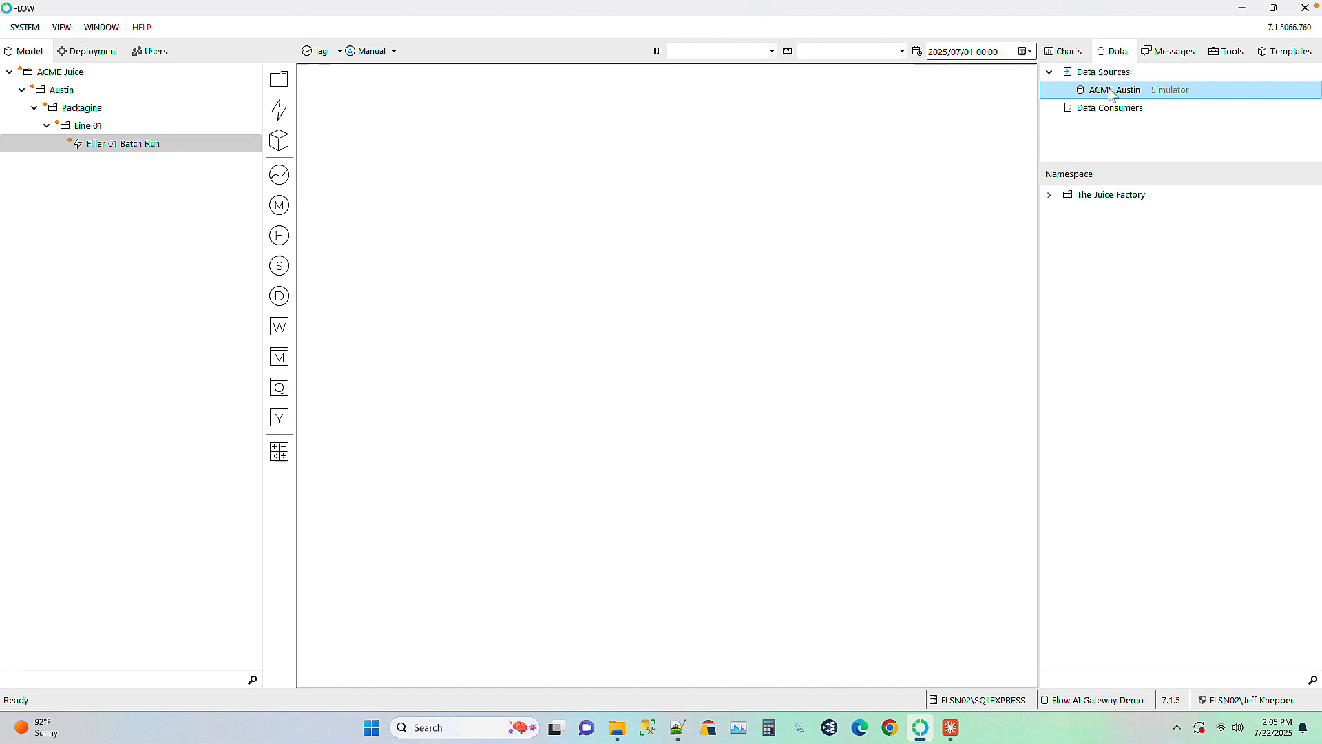
click(1050, 195)
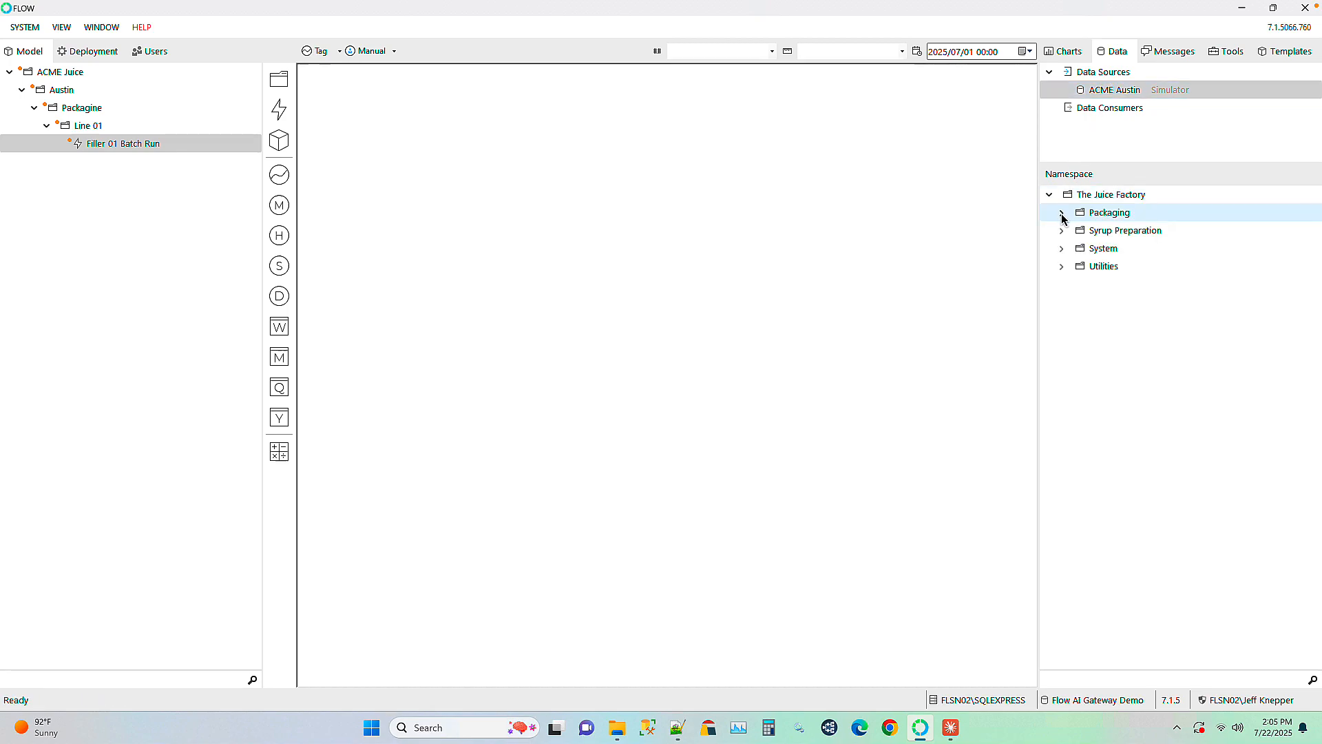
click(1062, 213)
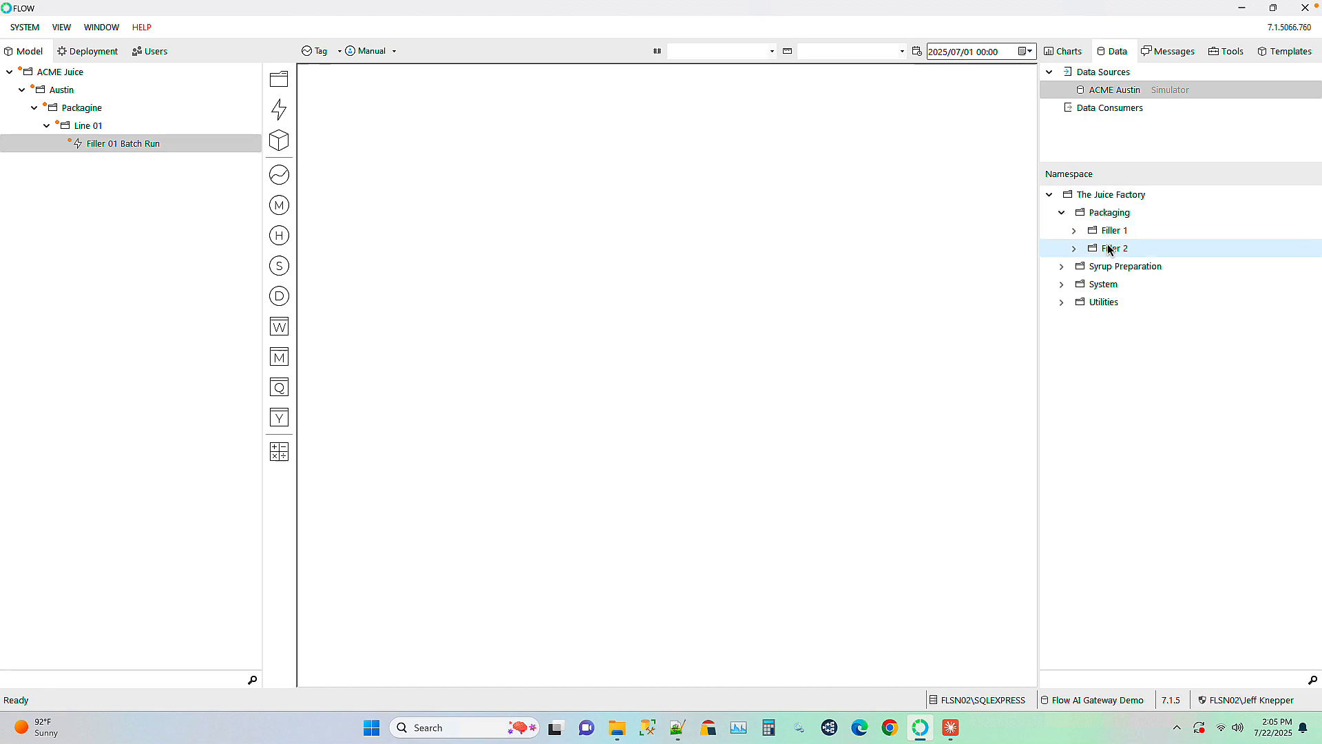
click(1075, 230)
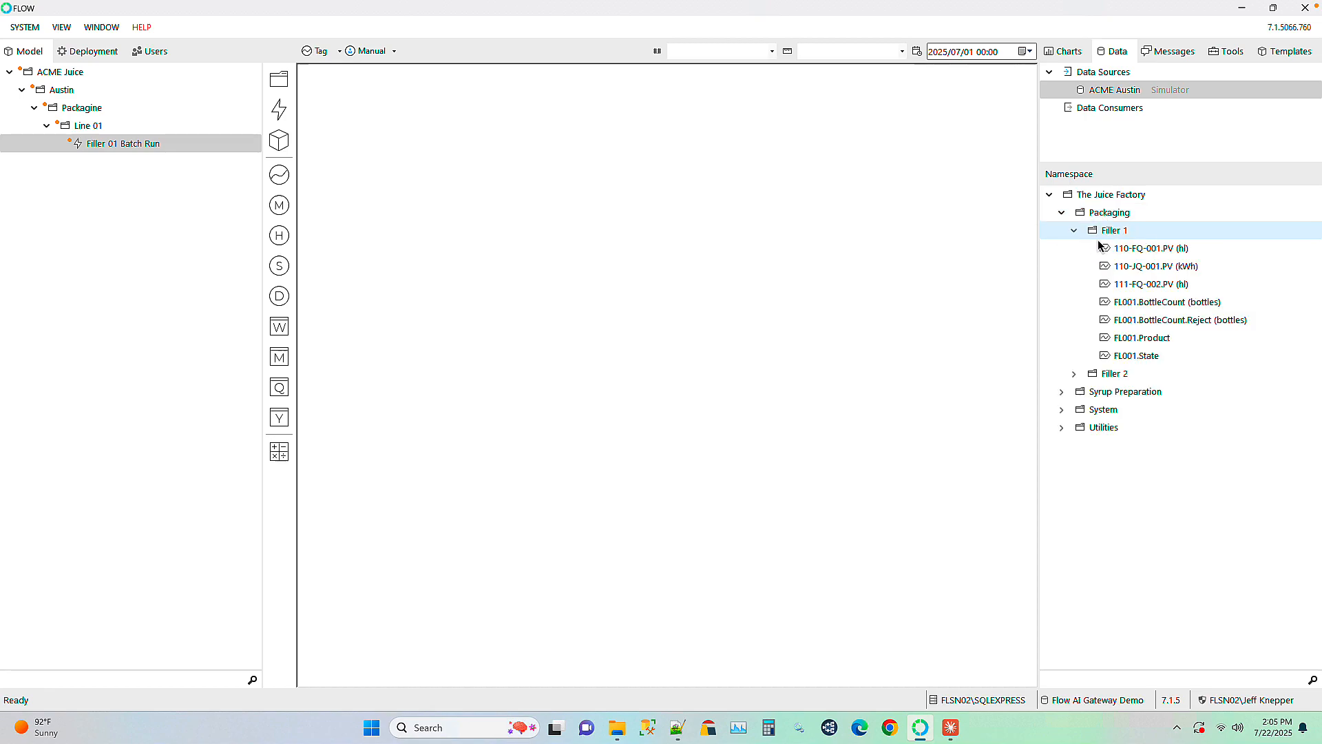
click(1140, 358)
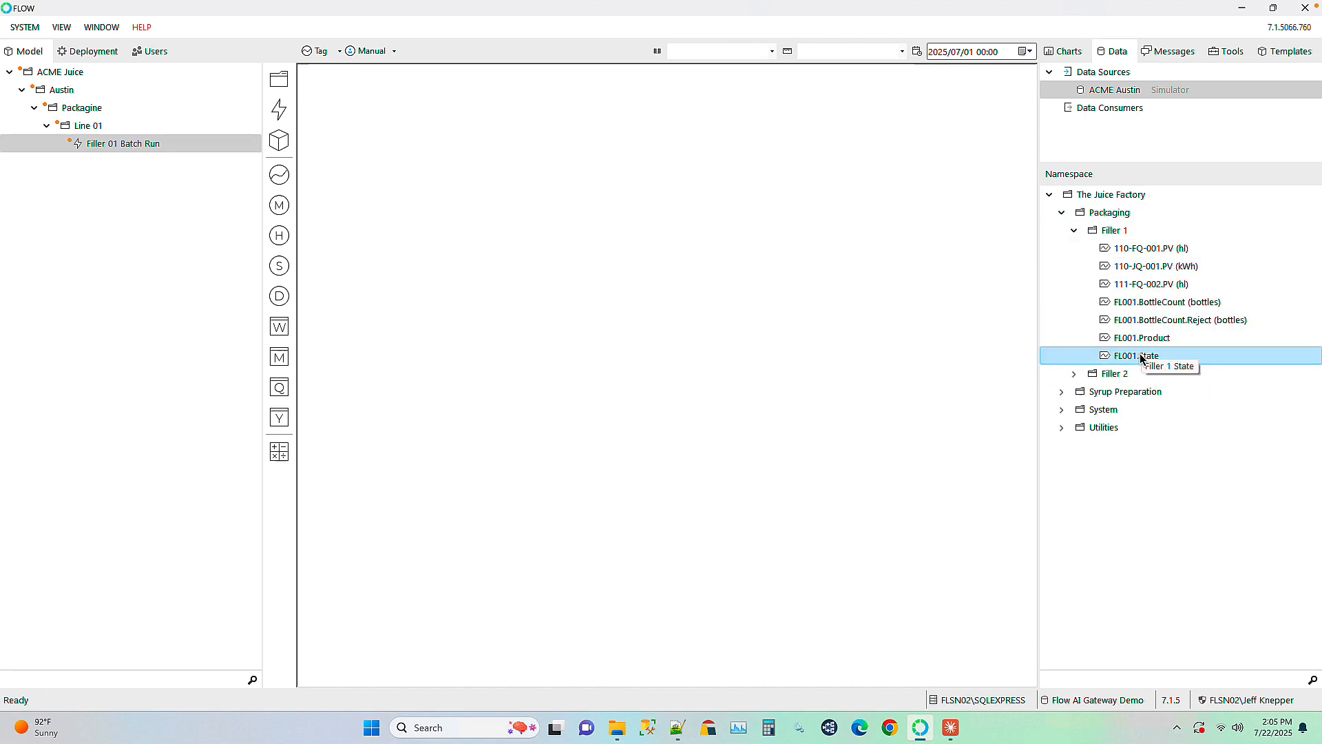
drag(1140, 358, 240, 149)
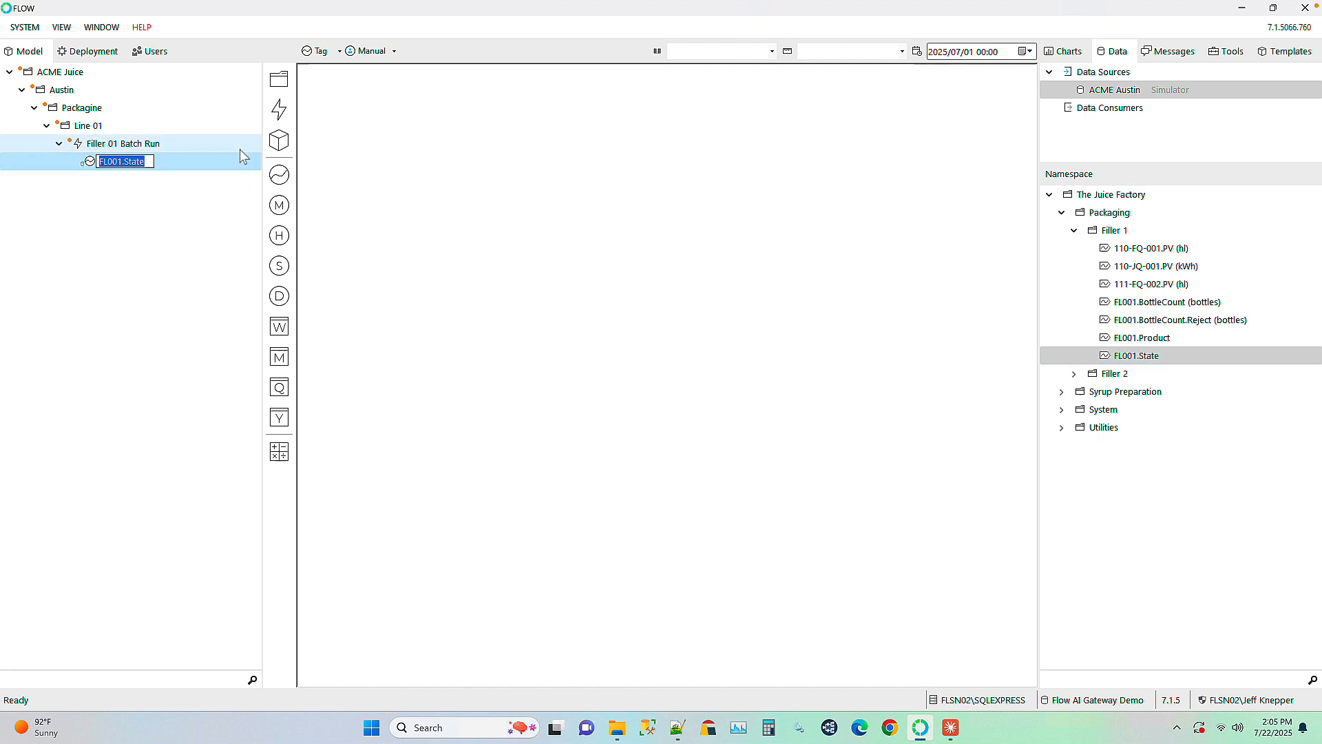
text(Machine State)
key(Return)
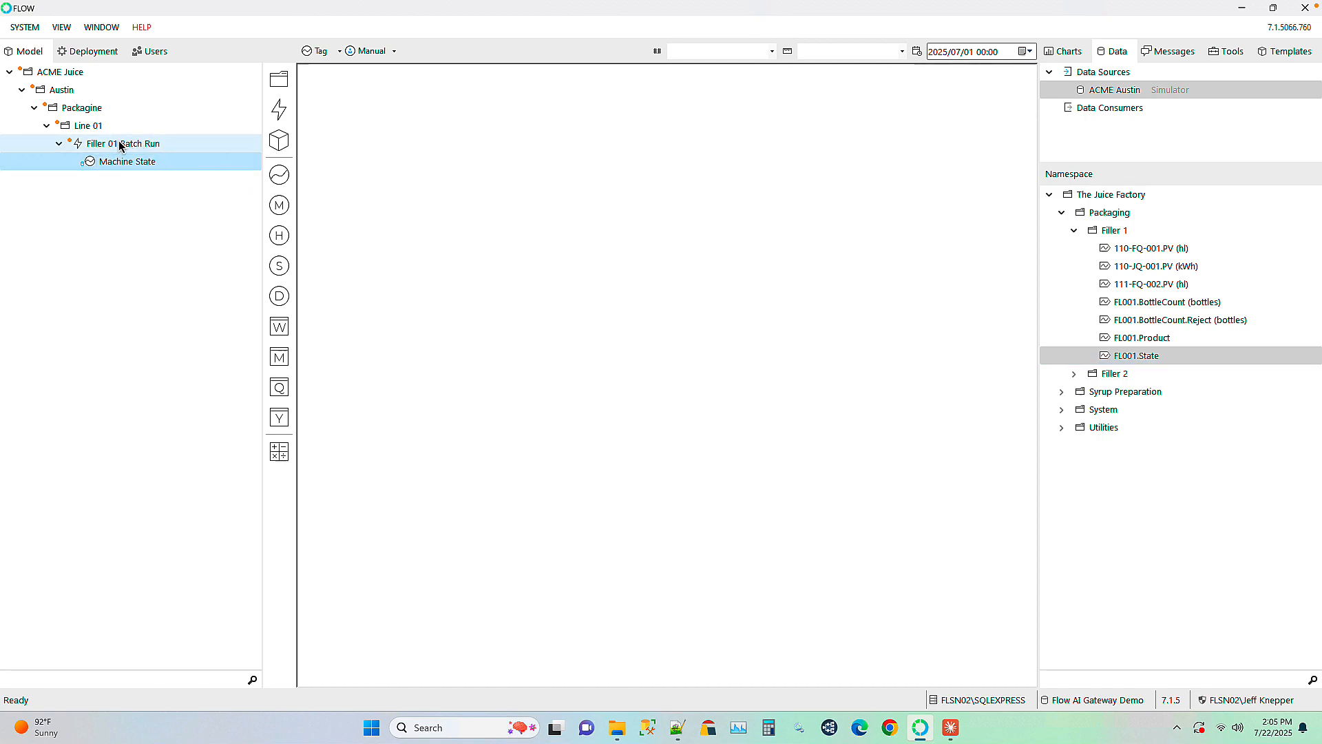
Use Machine State as the start trigger of the Filler 01 Batch Run event, with a condition value of 10
click(114, 165)
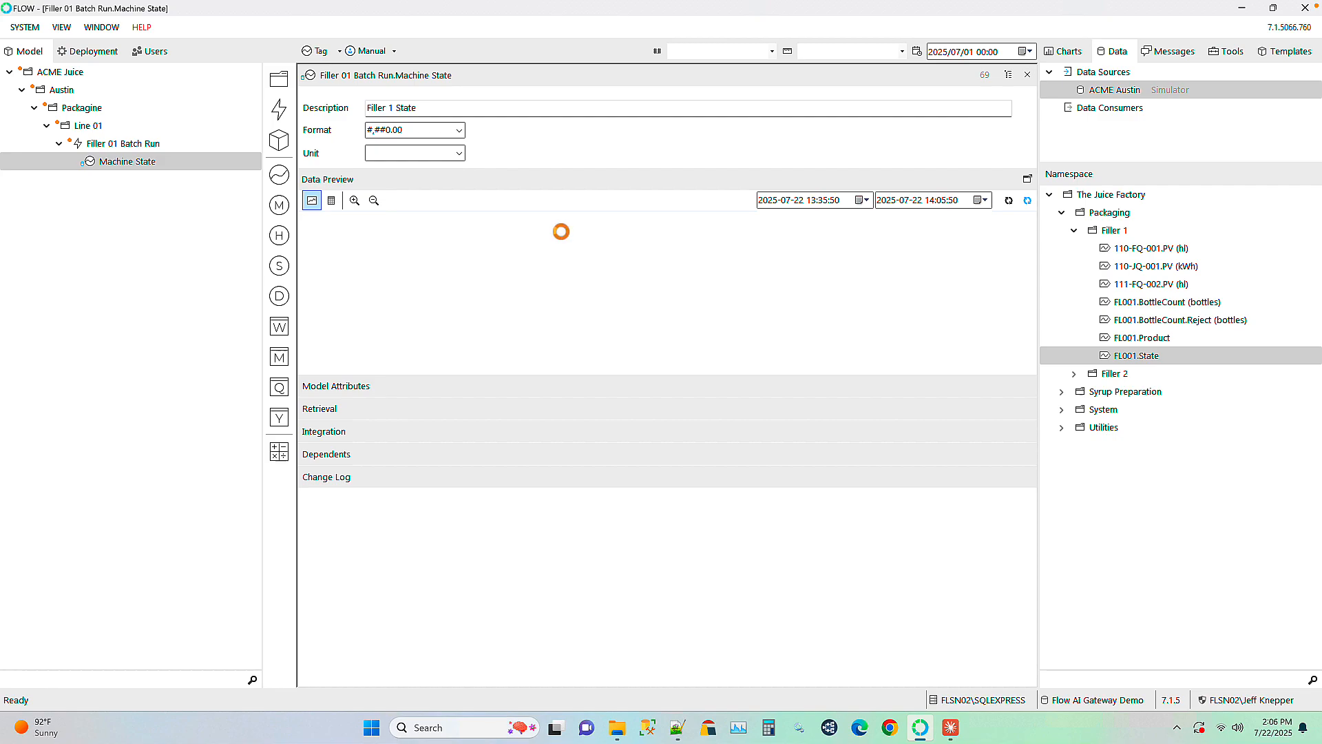
click(124, 143)
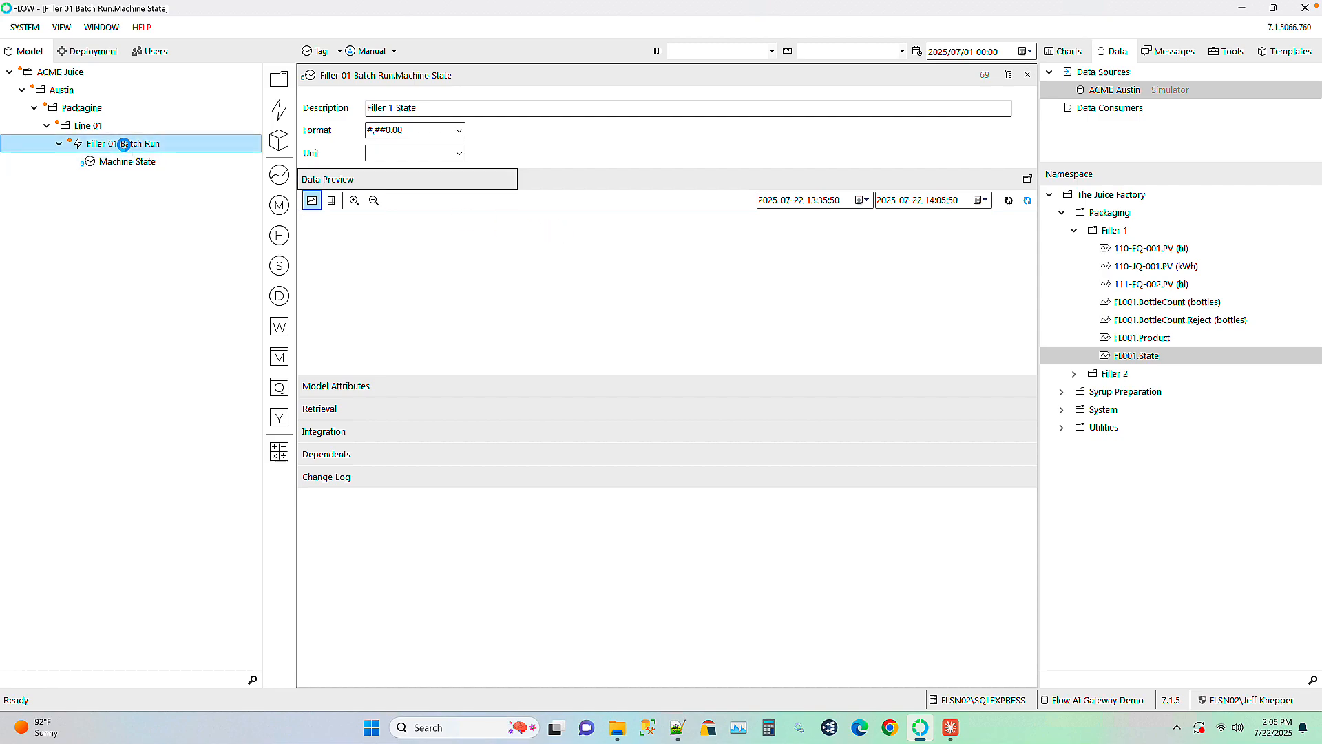
drag(116, 162, 396, 276)
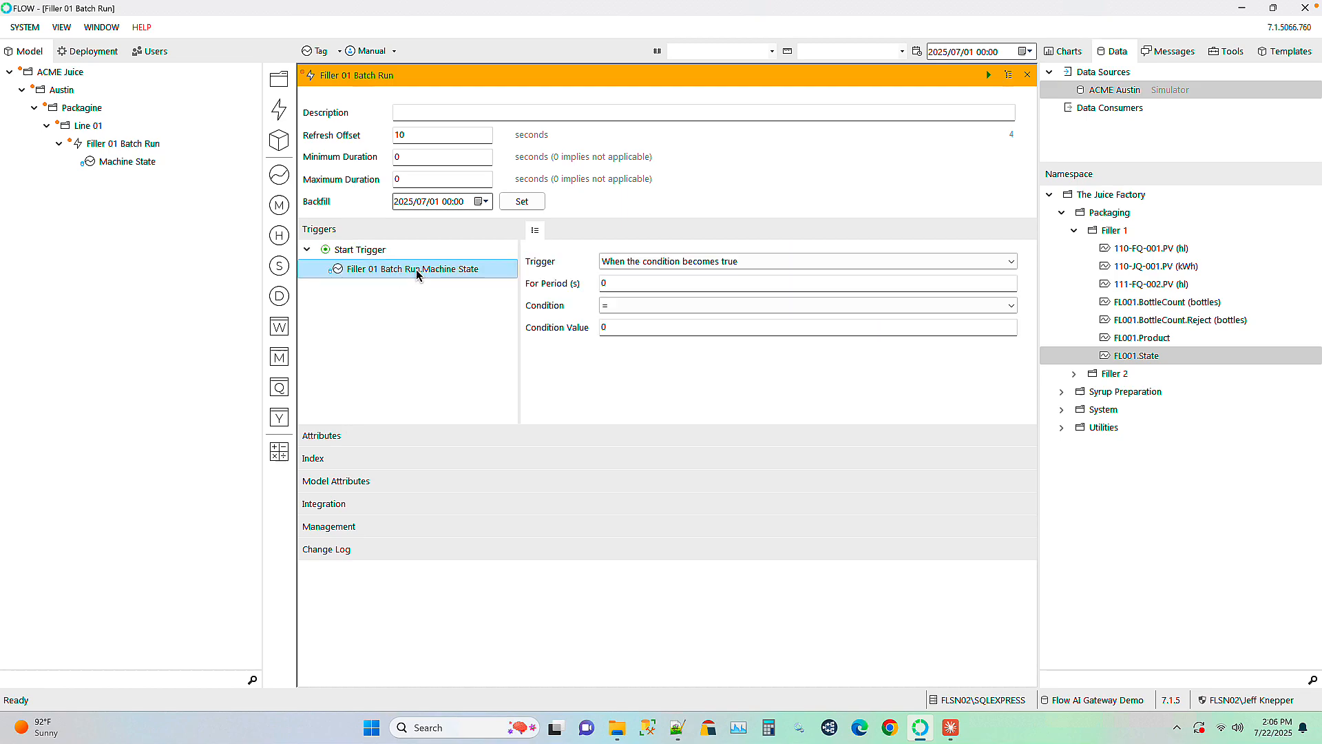
click(627, 328)
text(10)
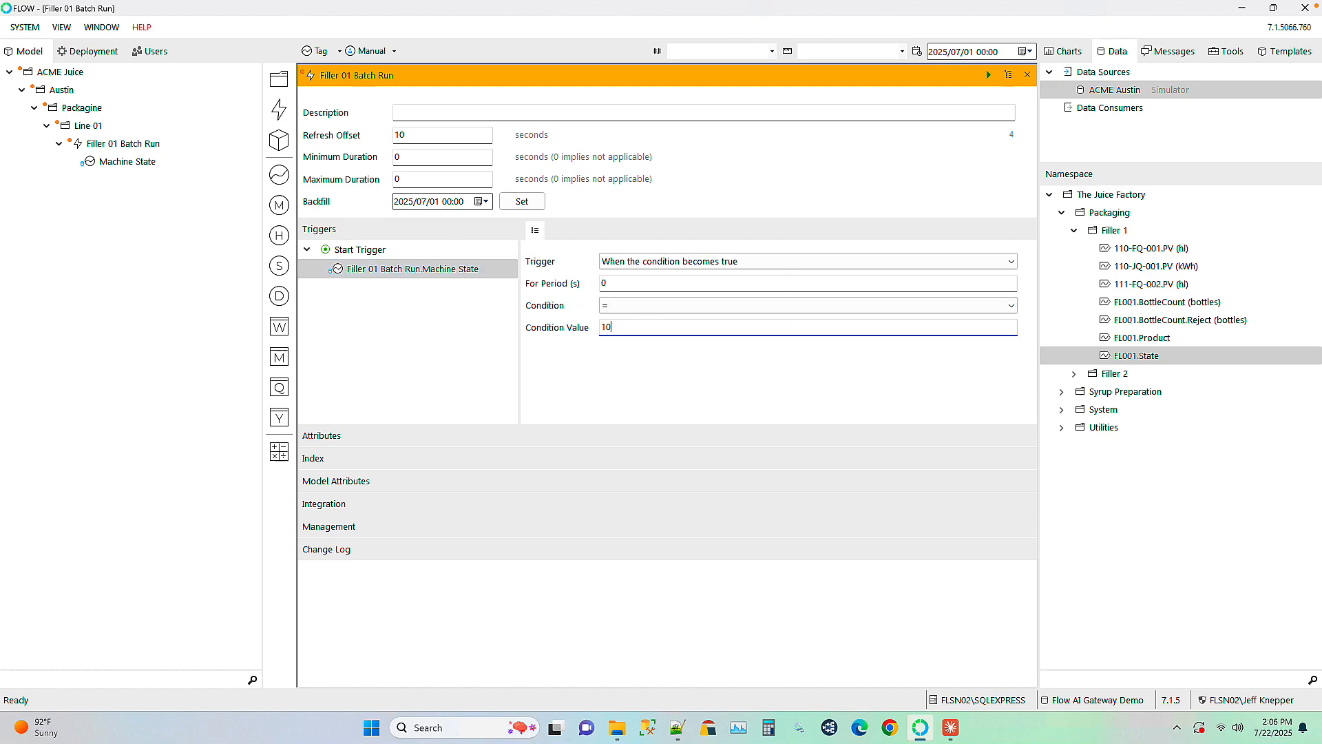
key(Tab)
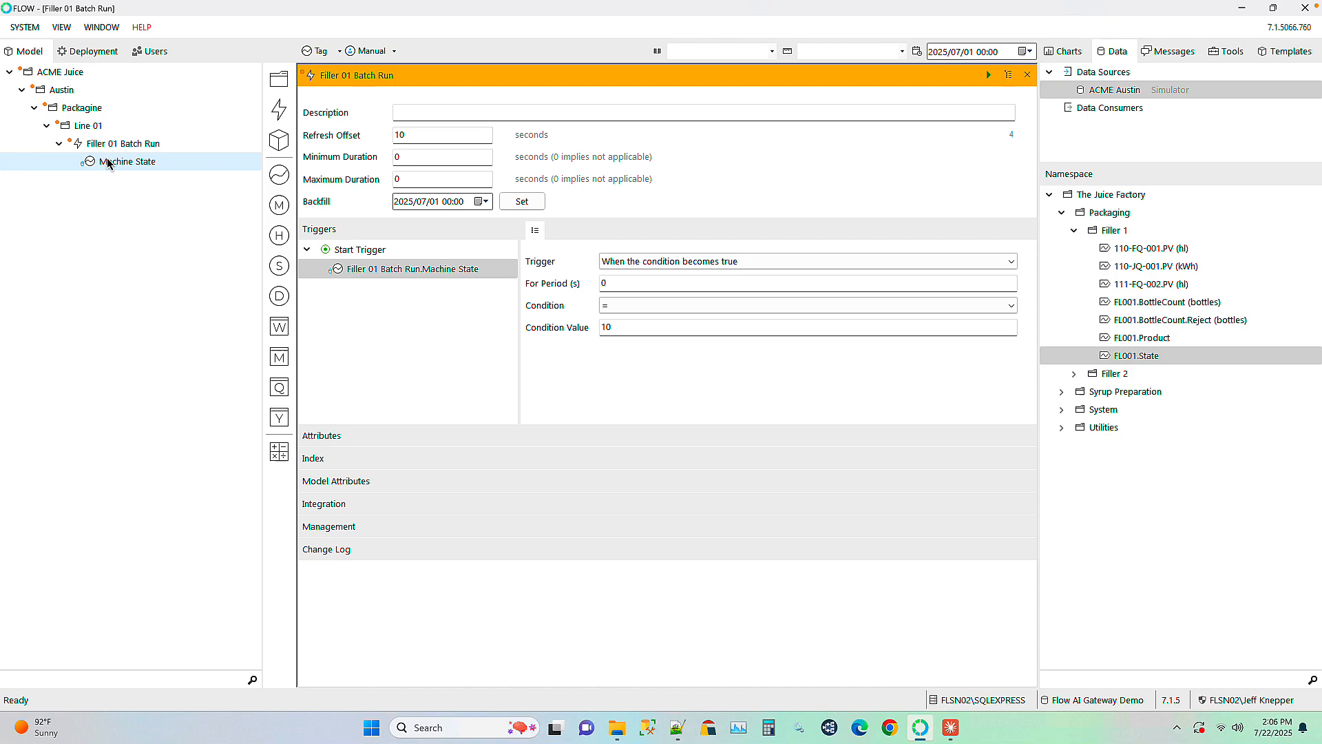
Use Machine State as the event's end trigger and set the event description to "Batch run for Filler 01"
drag(107, 163, 354, 334)
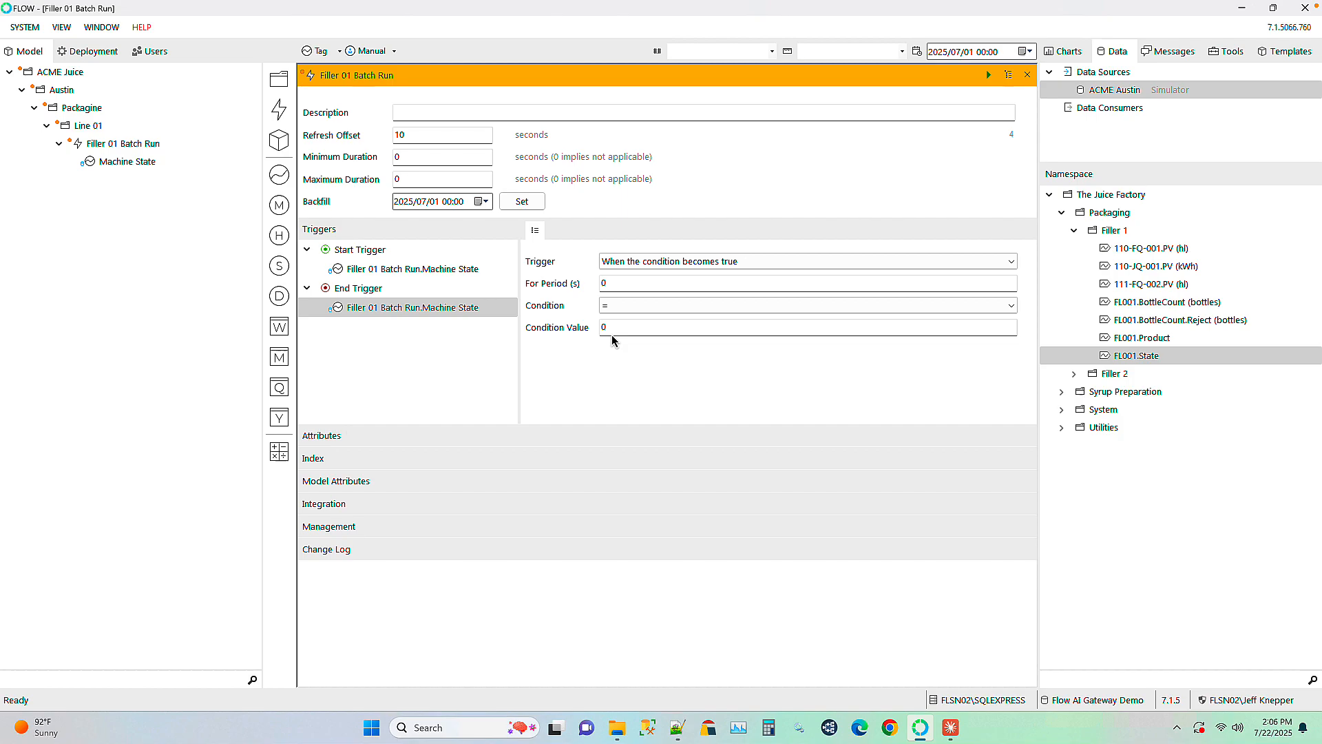
click(471, 117)
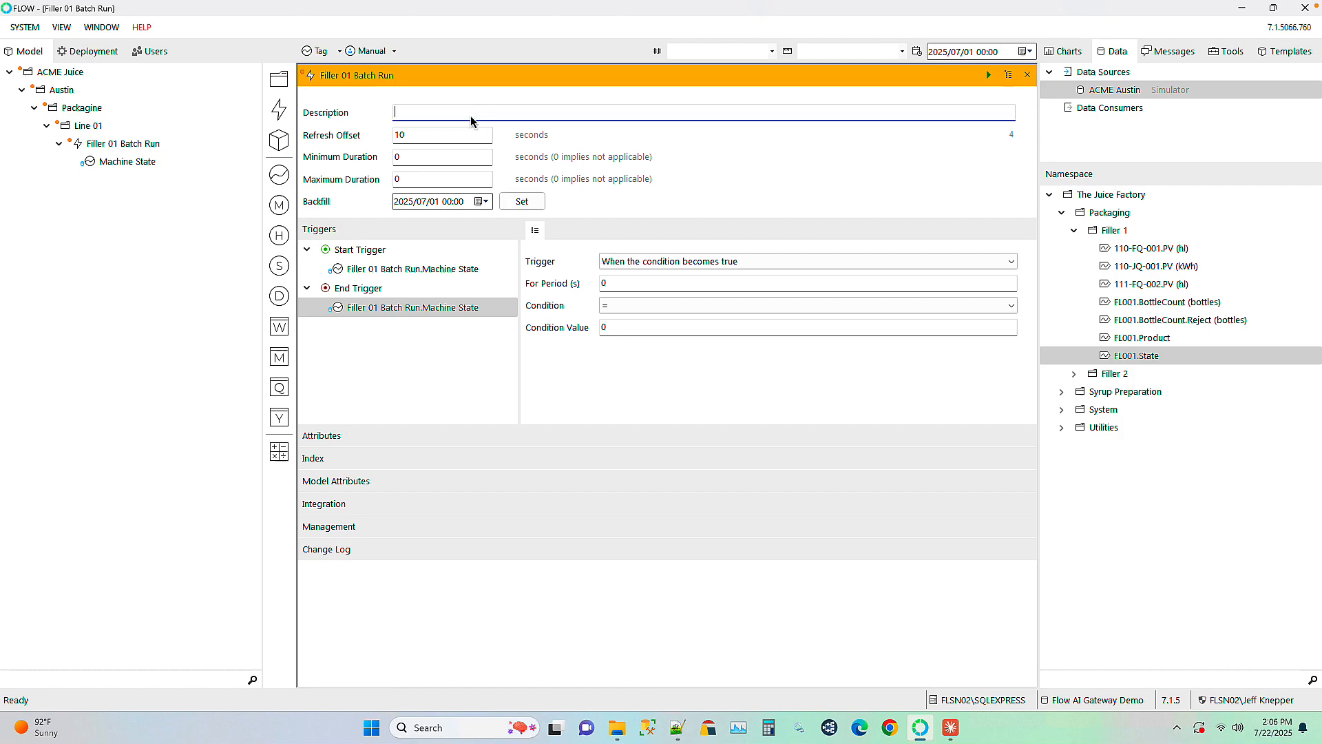
text(Batch run for Filler 01)
key(Tab)
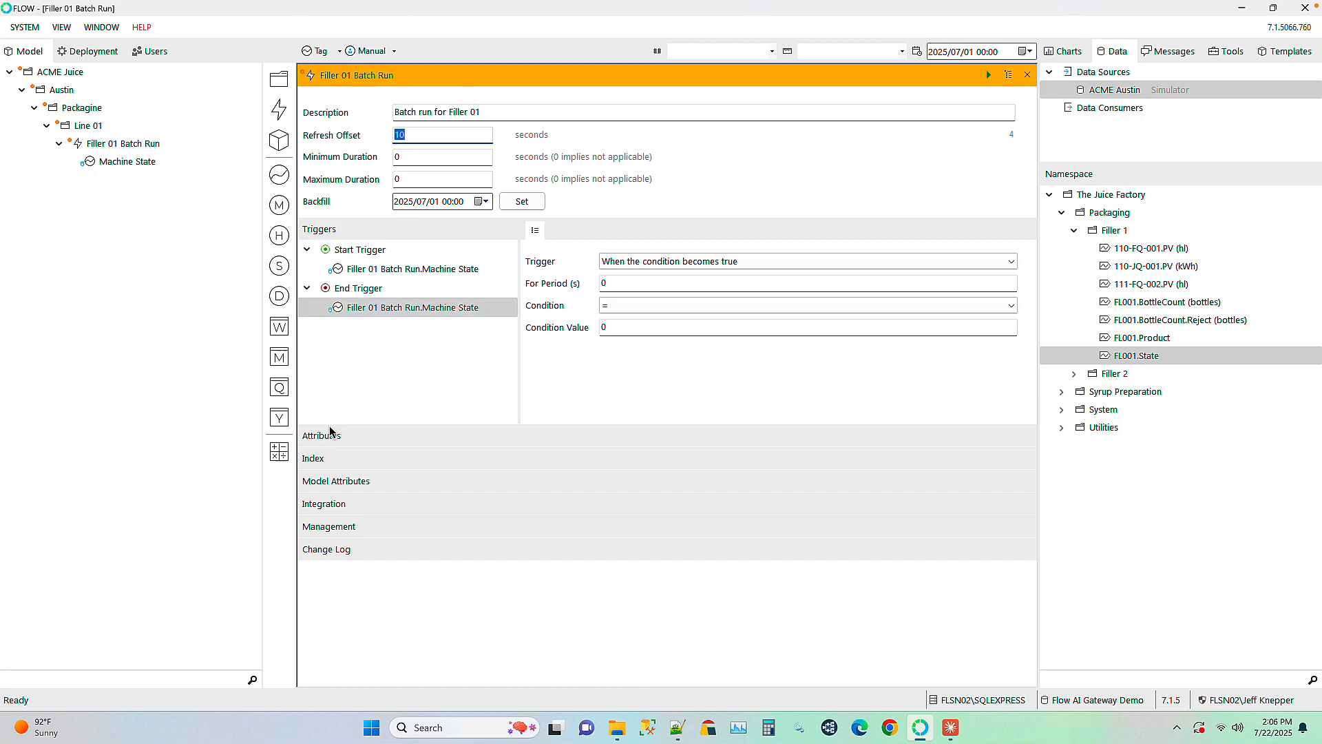
Add a retrieved attribute named "Product SKU" to the Filler 01 Batch Run event
click(326, 435)
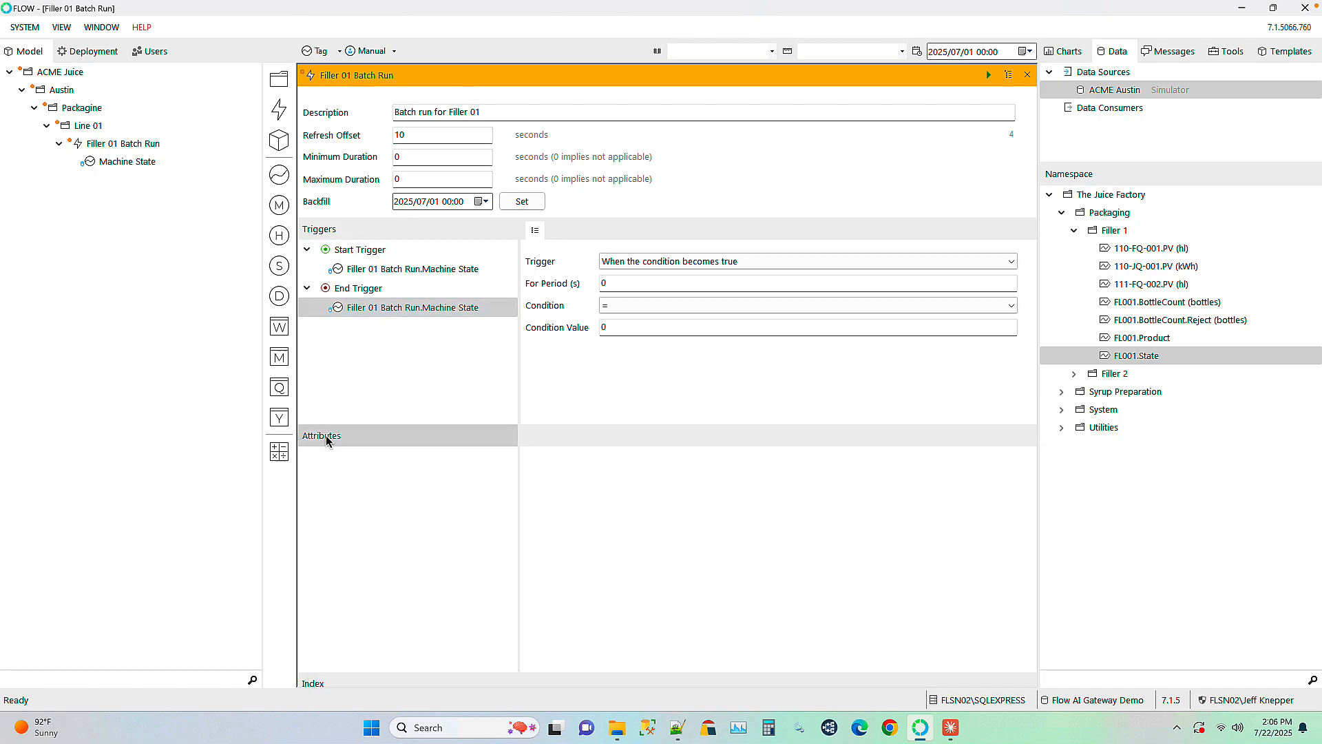
right_click(376, 475)
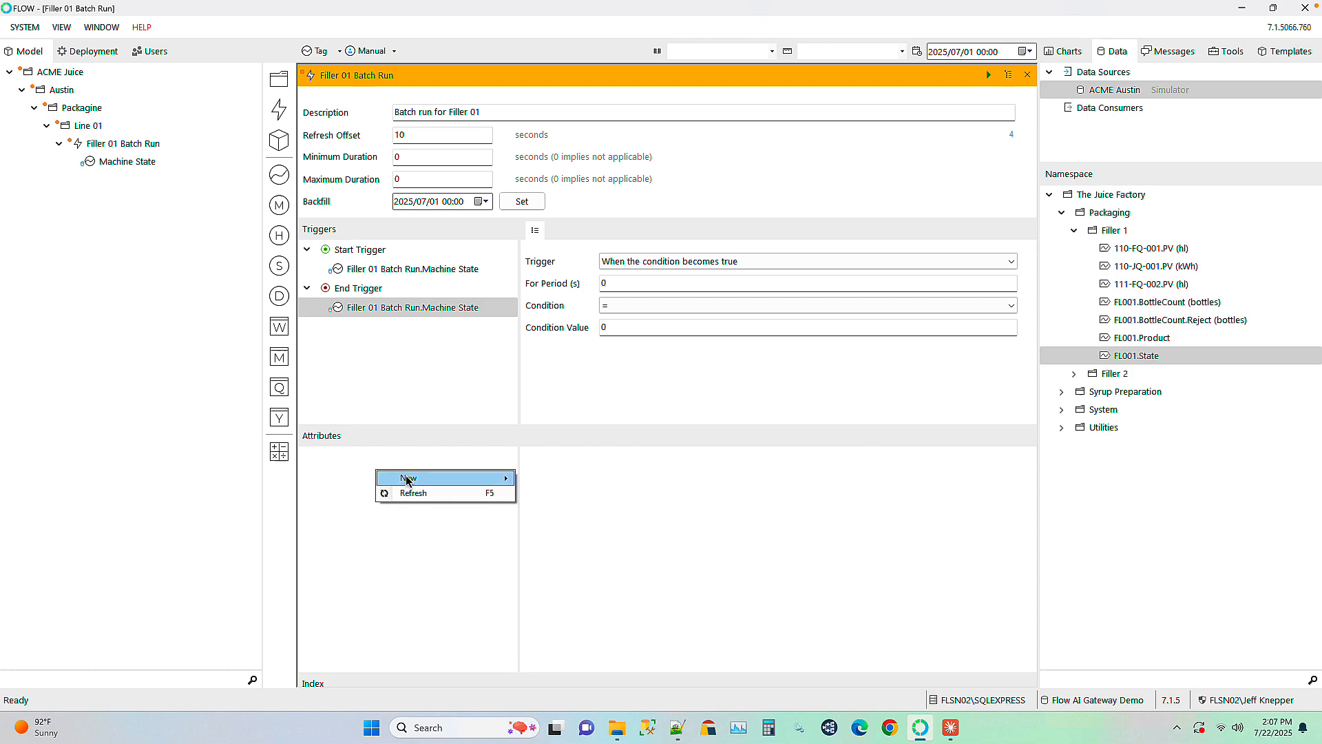
mouse_move(410, 478)
mouse_move(545, 485)
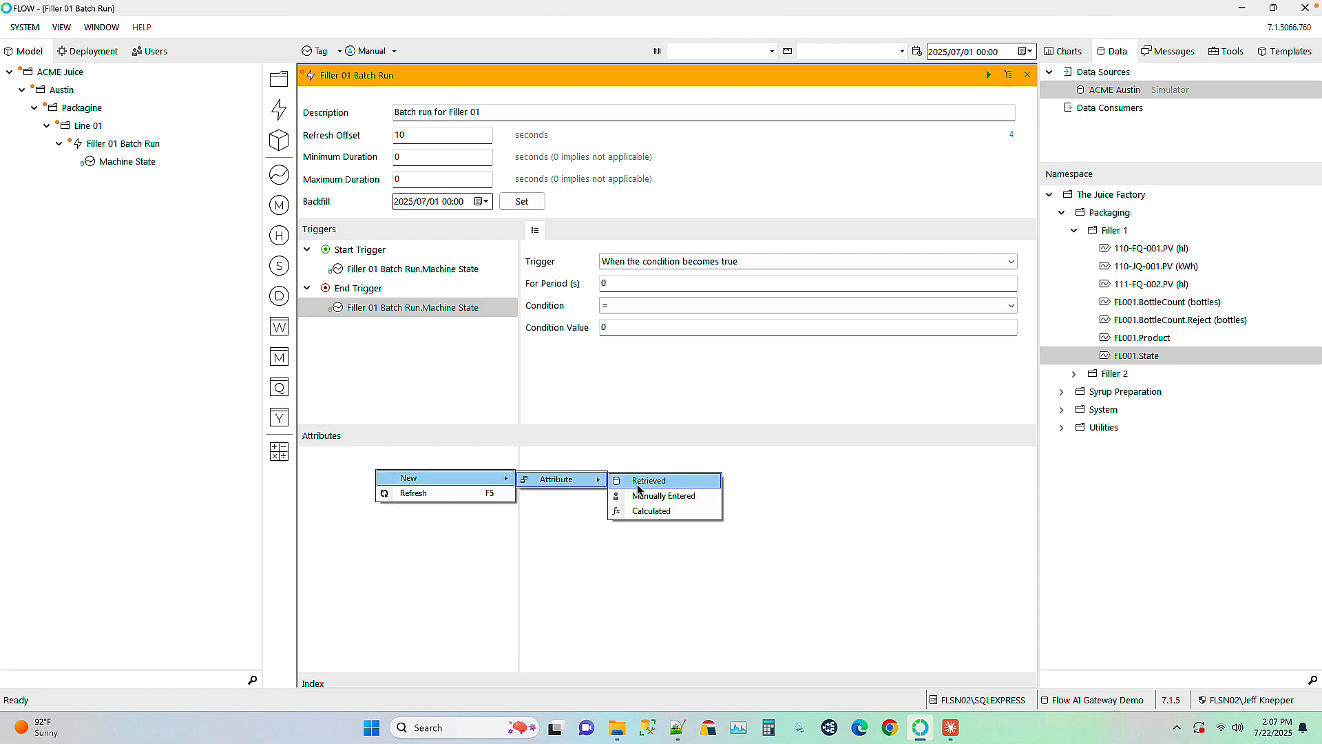
click(639, 482)
text(P)
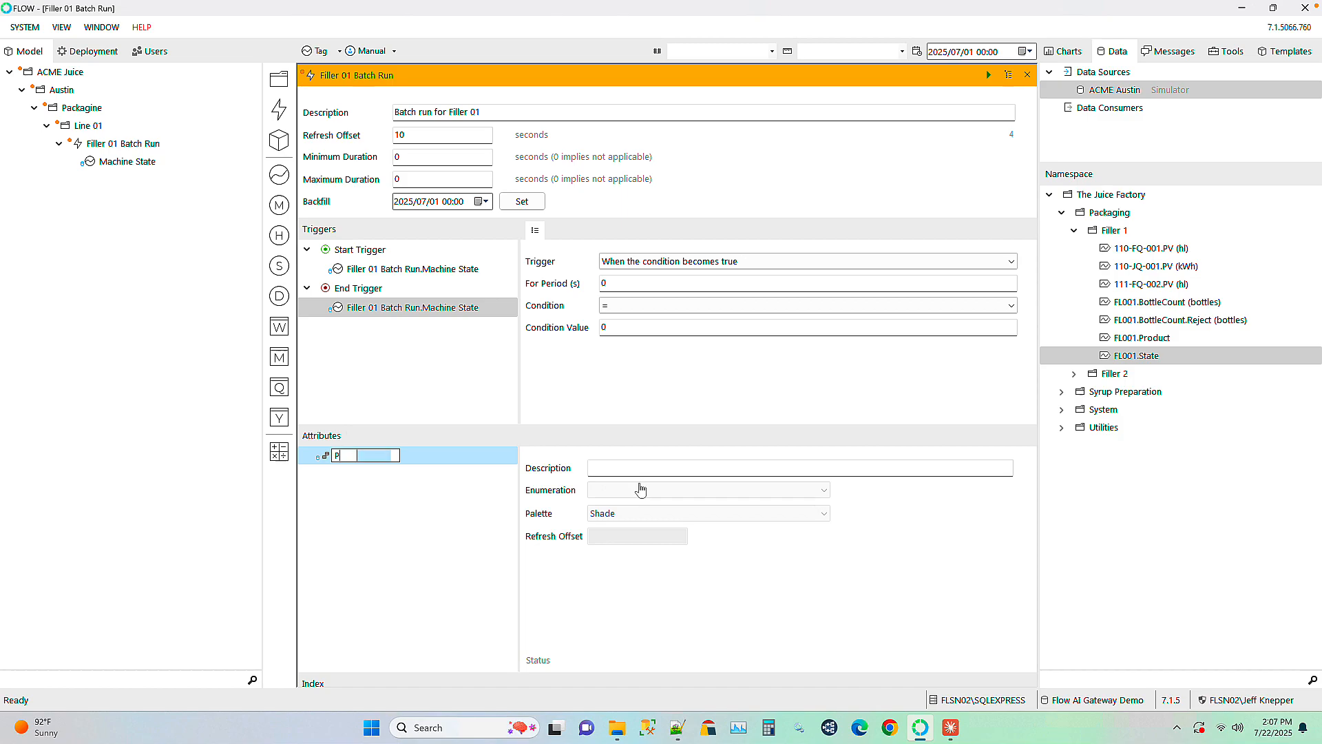
text(roduct SKU)
key(Return)
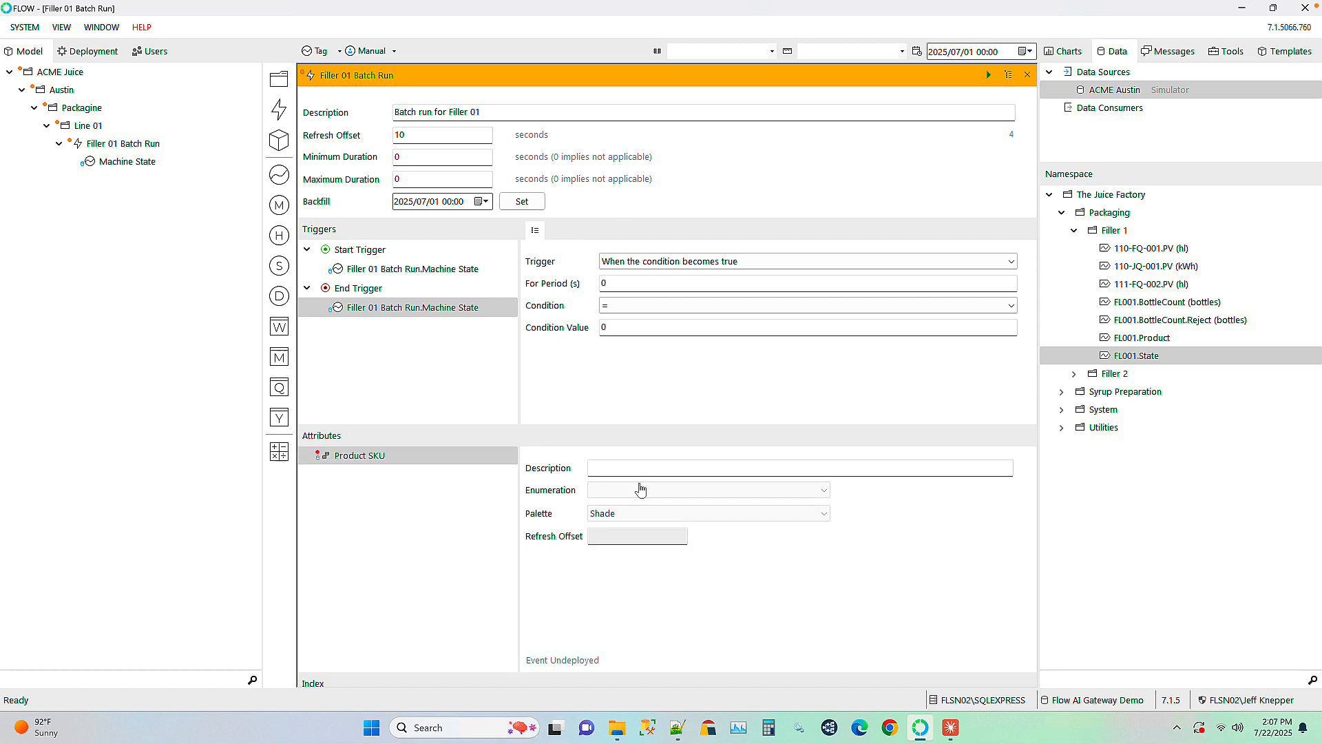
Add the FL001.Product tag from the Filler 1 namespace to the Filler 01 Batch Run event as "Product SKU"
click(1134, 338)
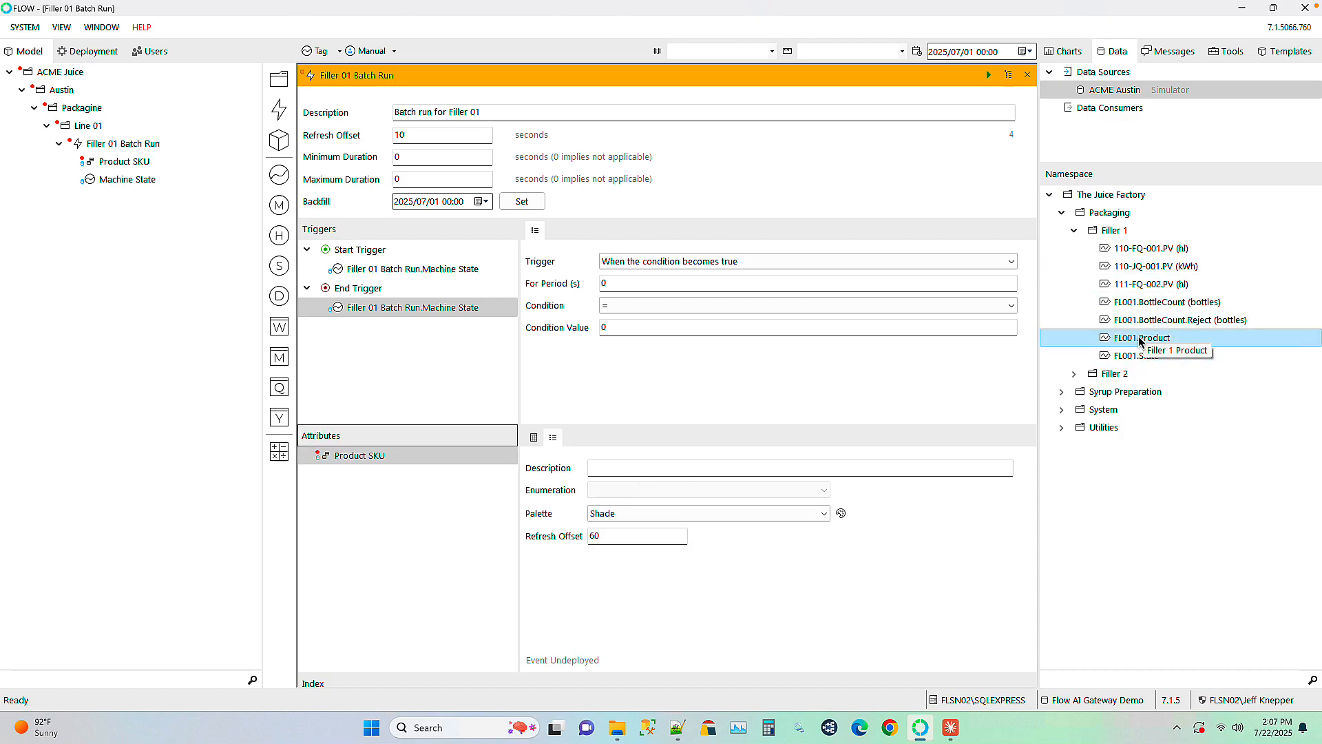
drag(1134, 339, 167, 144)
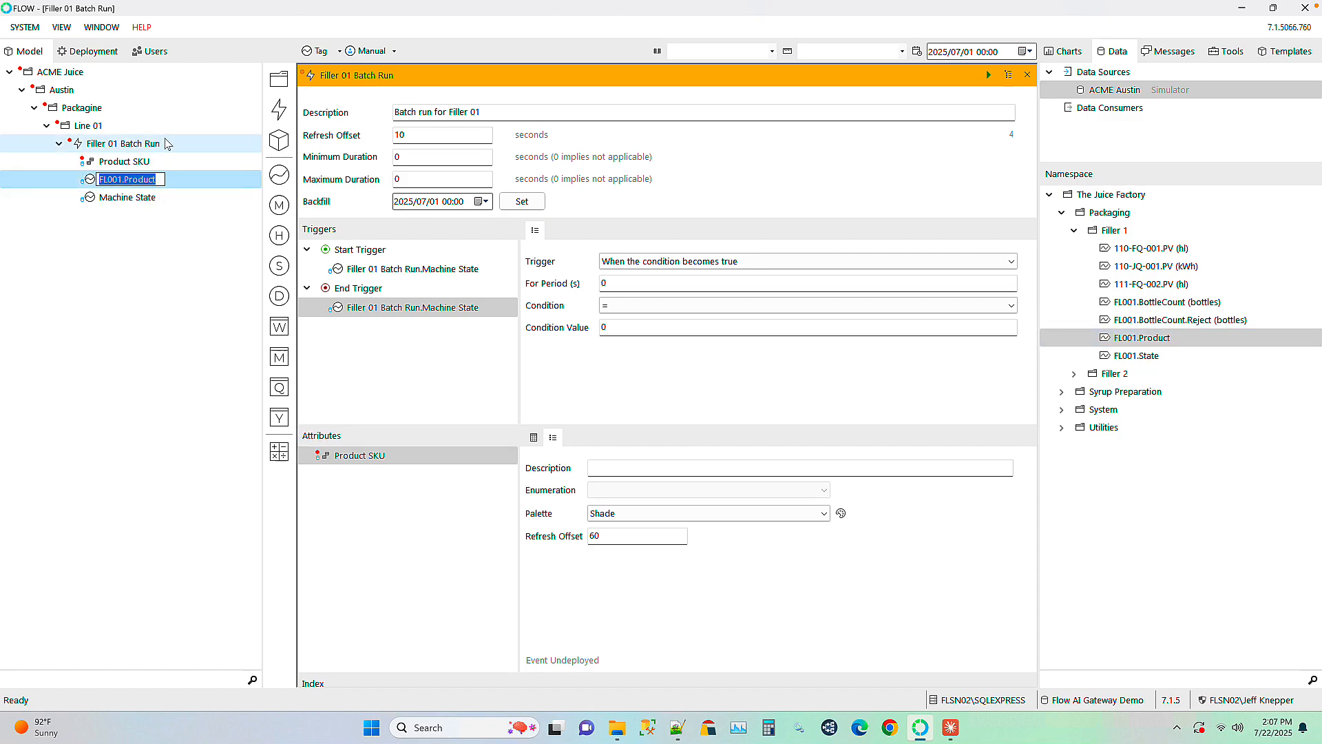
text(Product SKU)
key(Return)
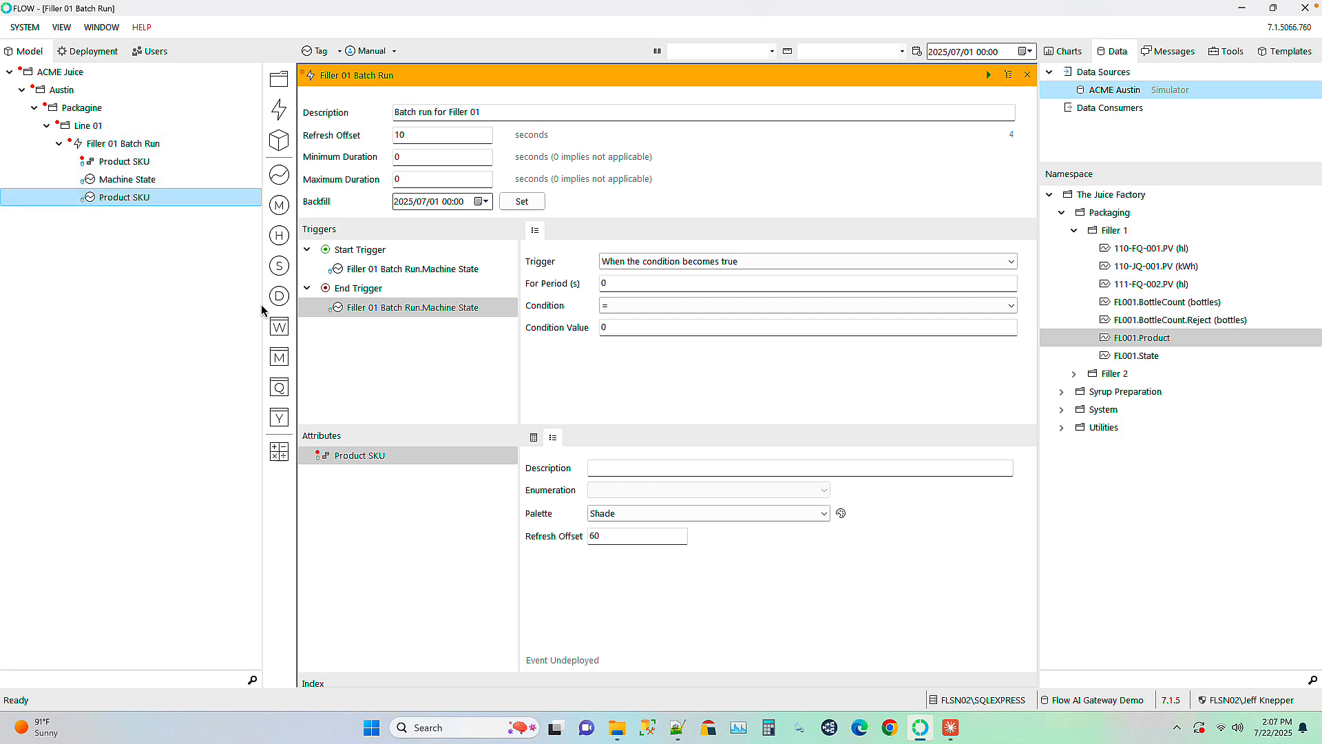
Link the Product SKU tag to the Product SKU attribute as its retrieval source, and deploy the Filler 01 Batch Run event
click(350, 398)
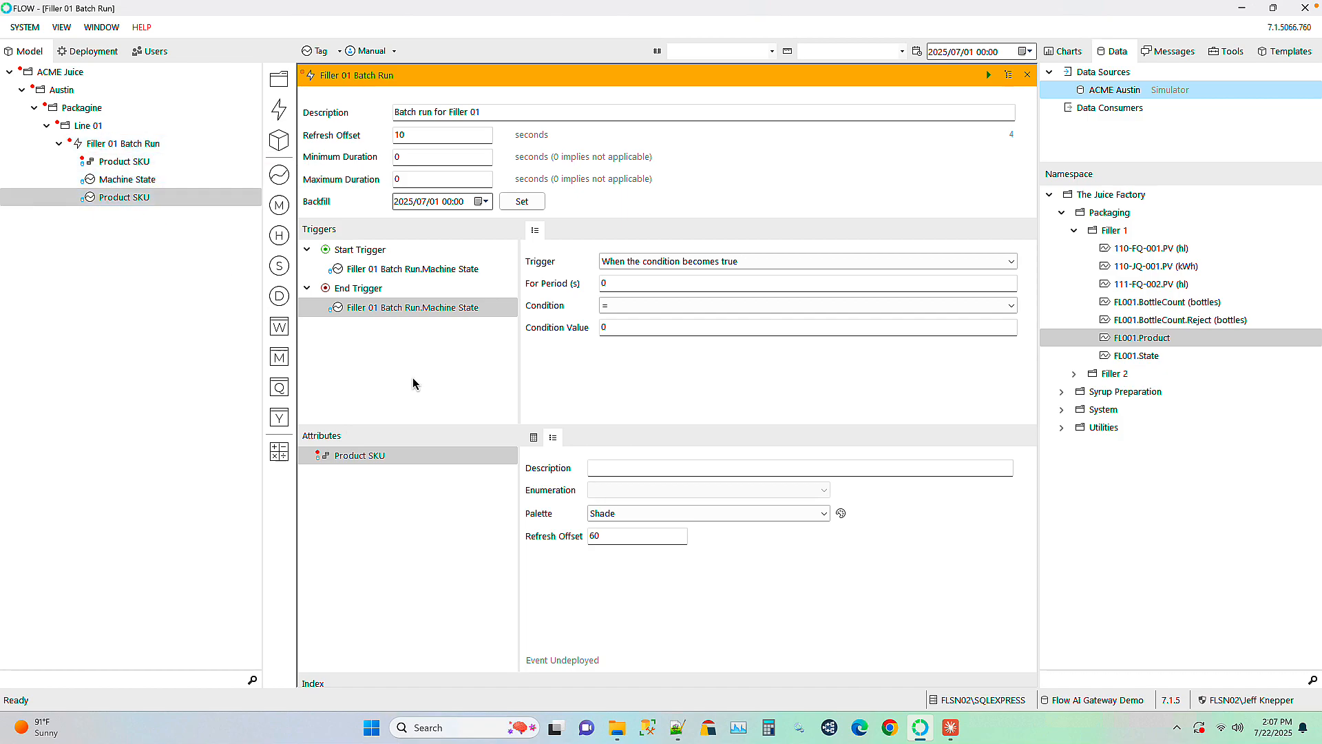
click(336, 455)
drag(95, 204, 357, 457)
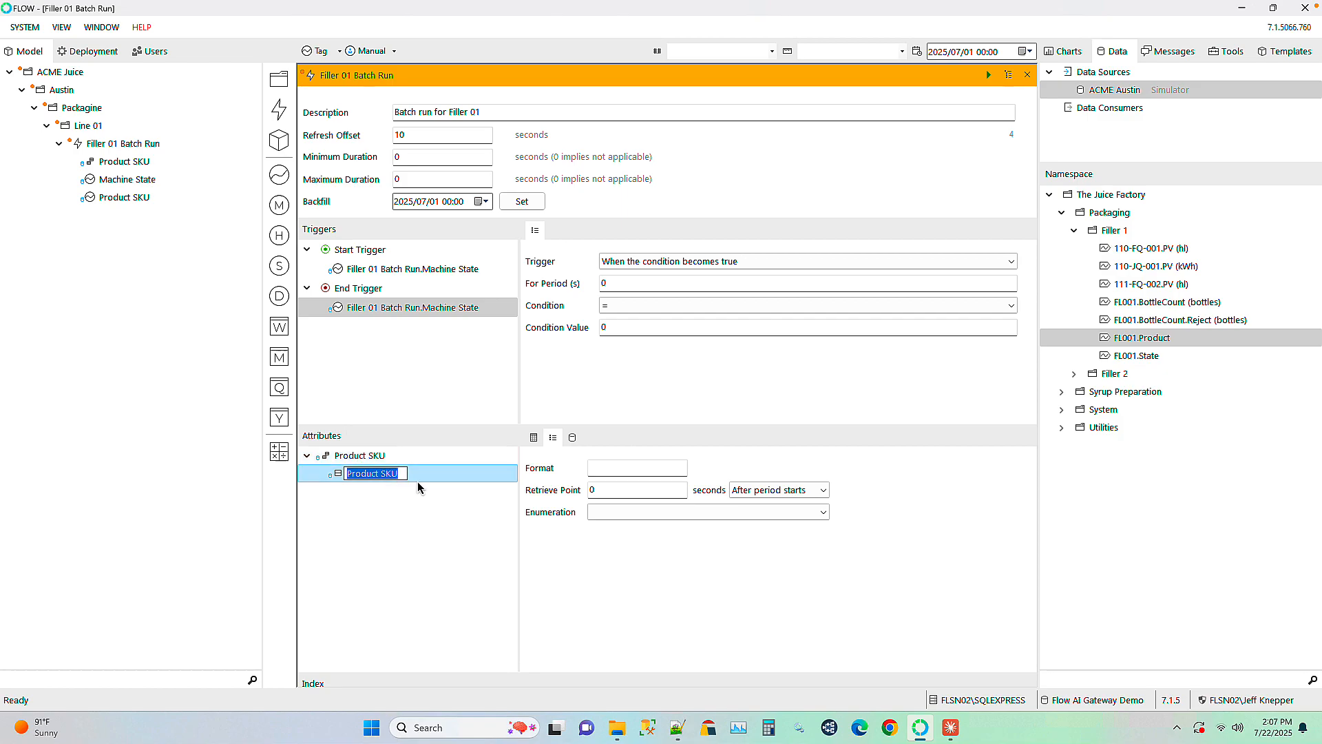
click(534, 438)
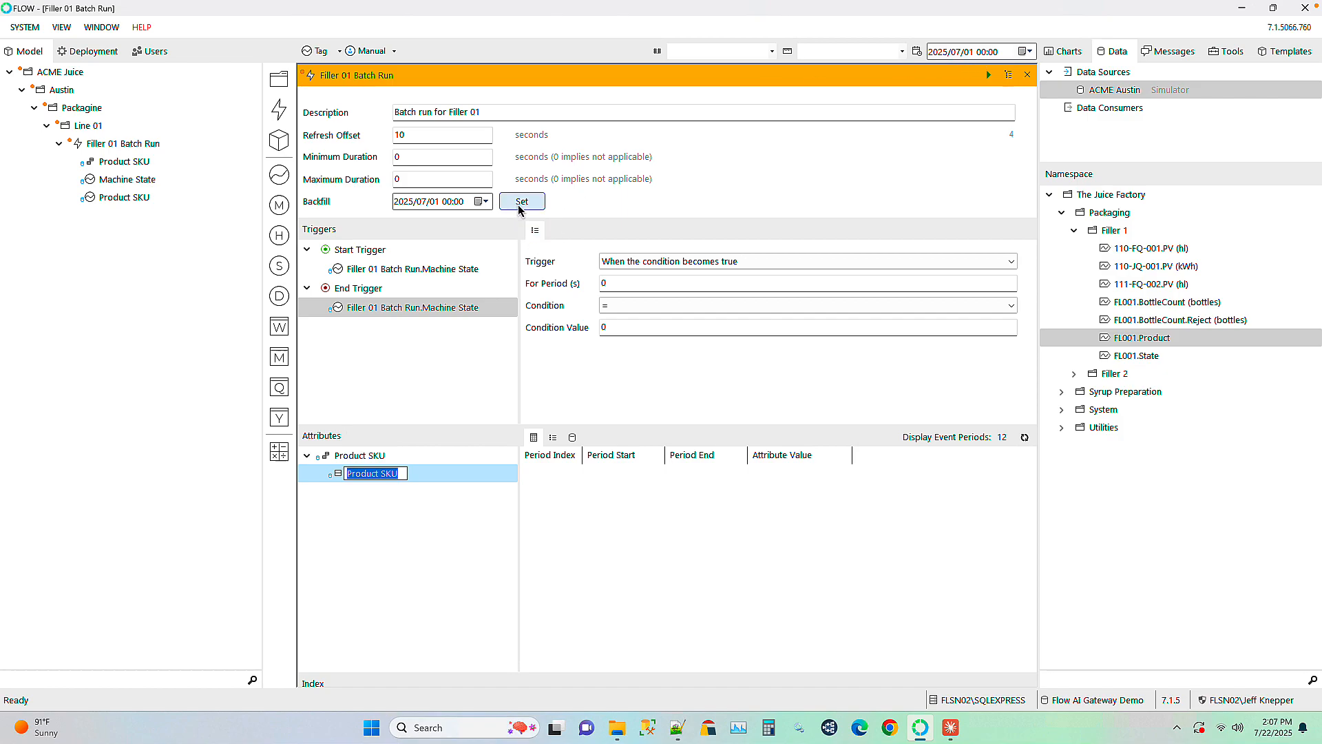
click(988, 75)
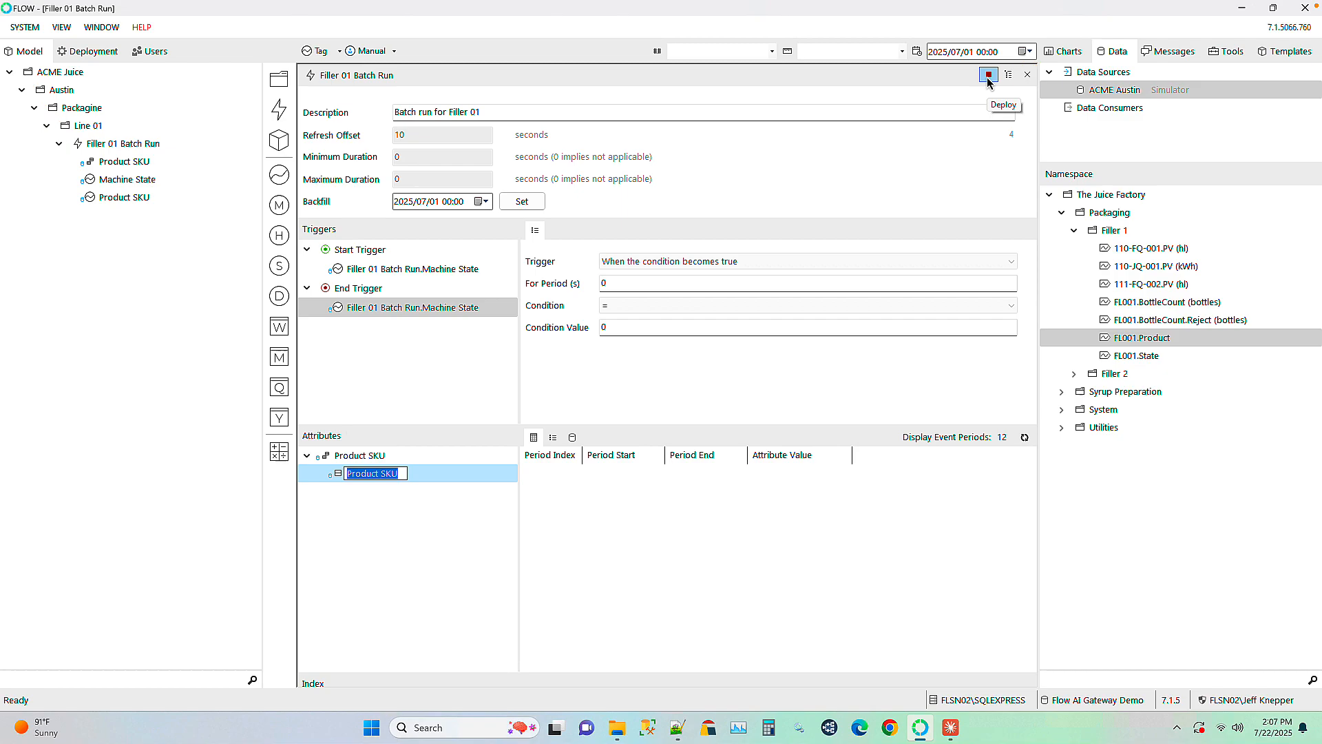
Refresh and examine the start trigger's event periods and the Product SKU attribute values for each period
click(372, 255)
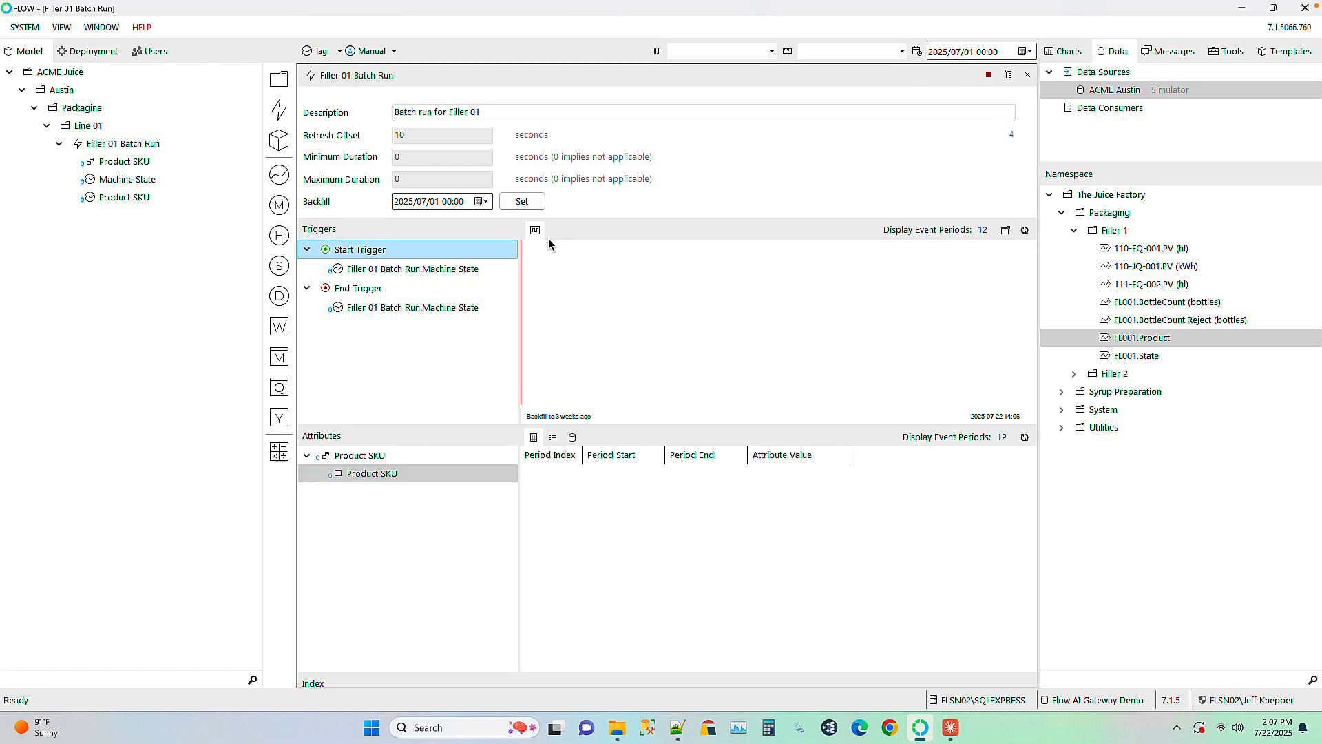
click(1025, 231)
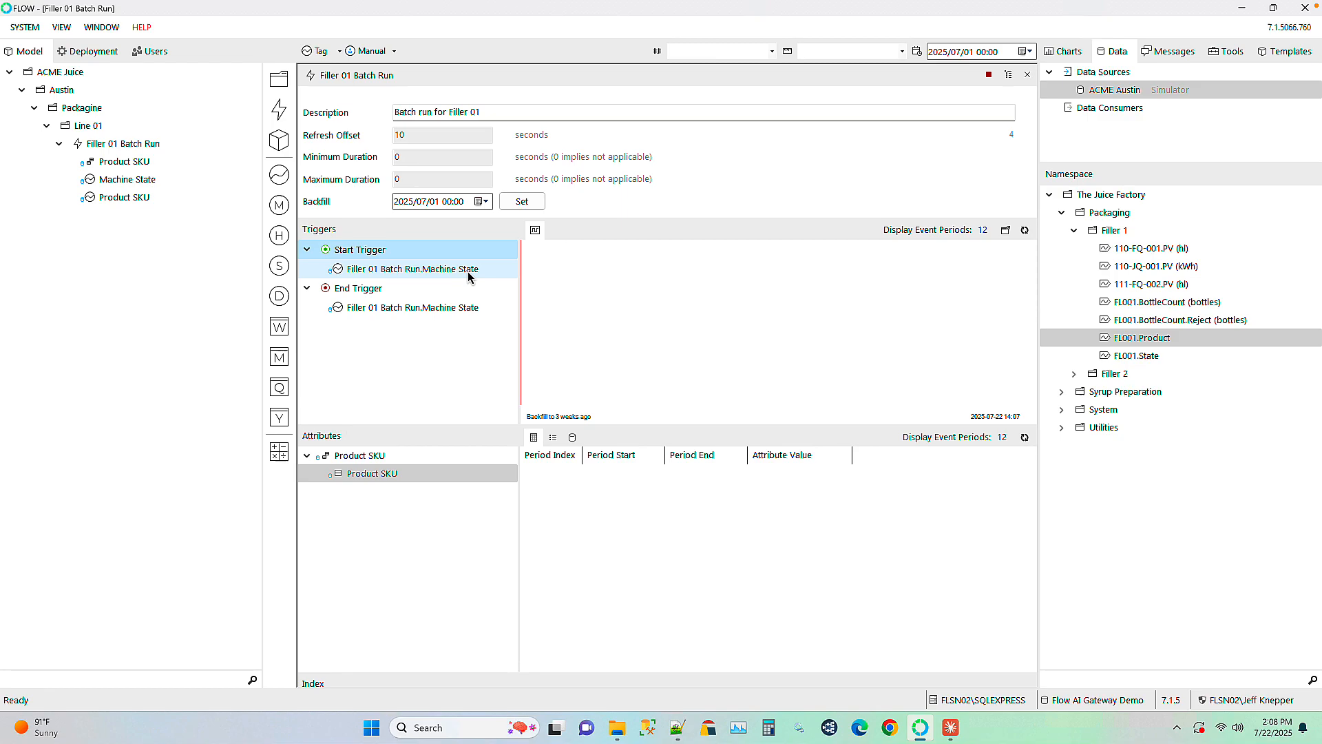
click(380, 480)
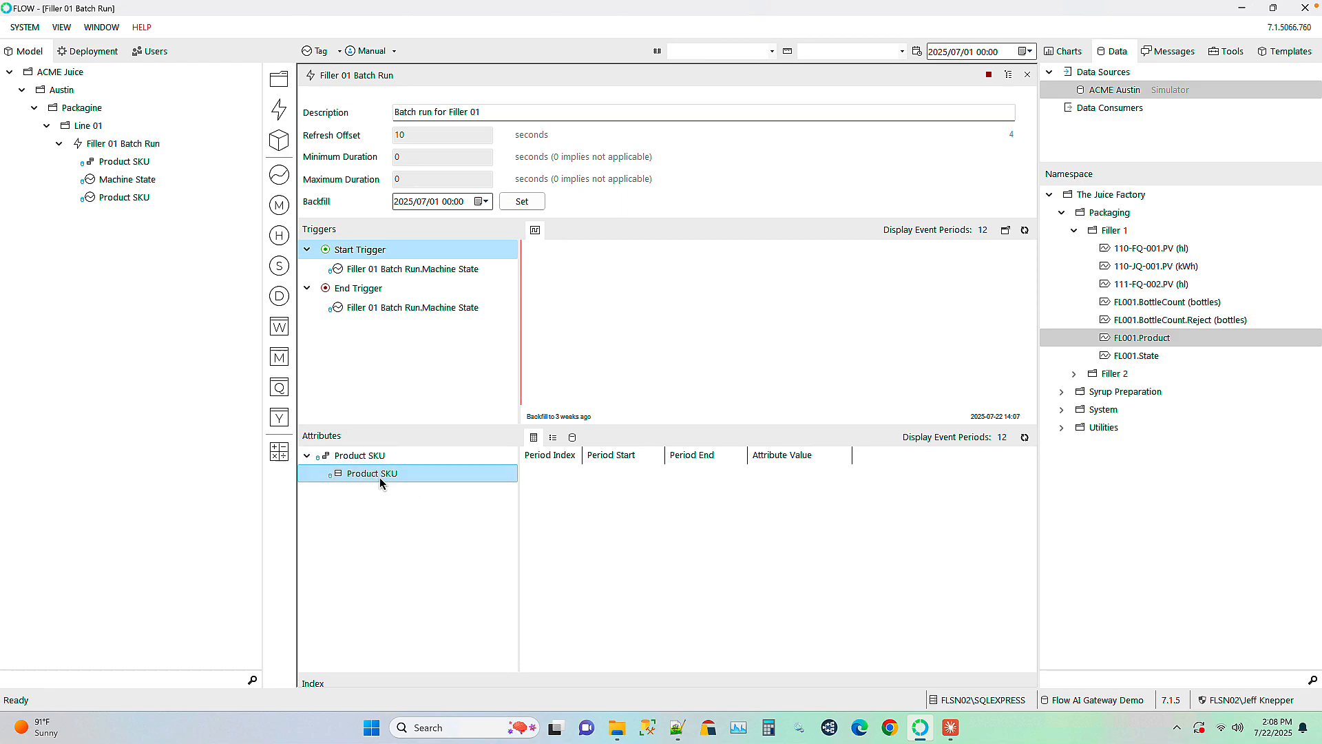
click(136, 203)
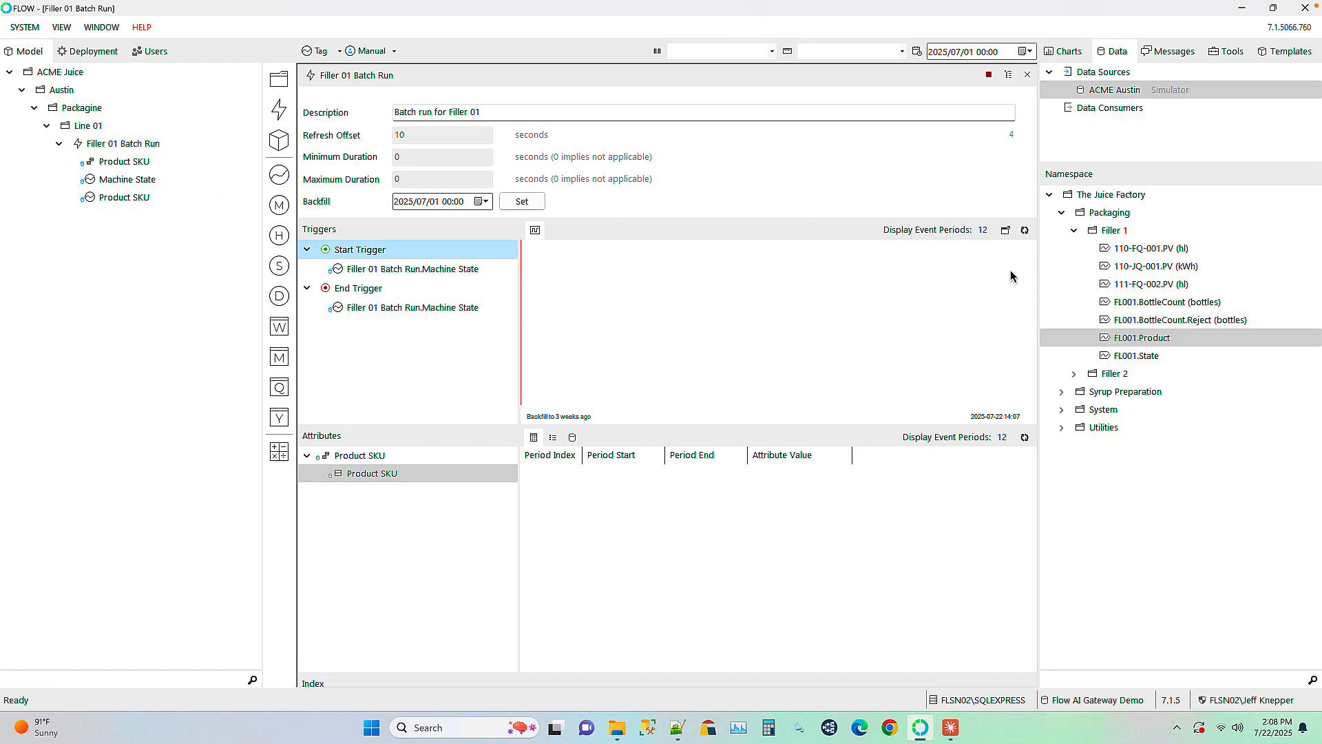
click(1025, 230)
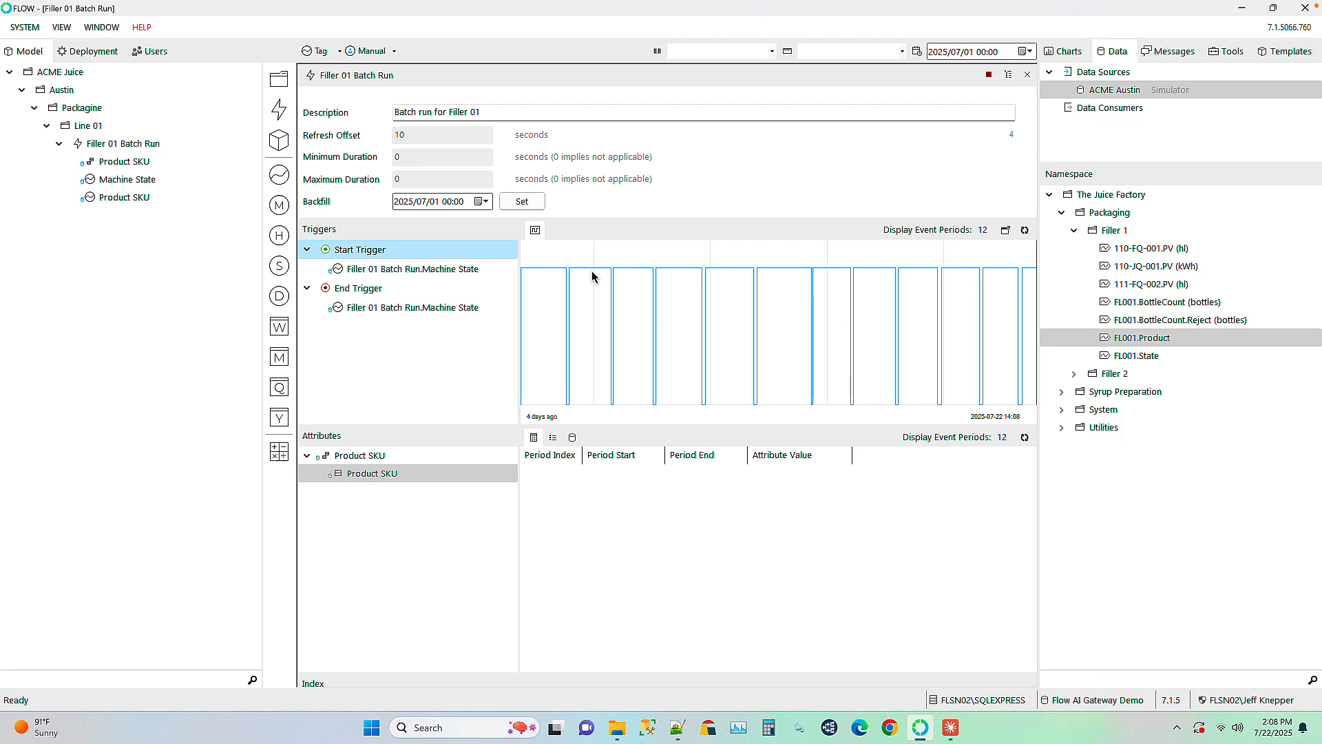
click(441, 457)
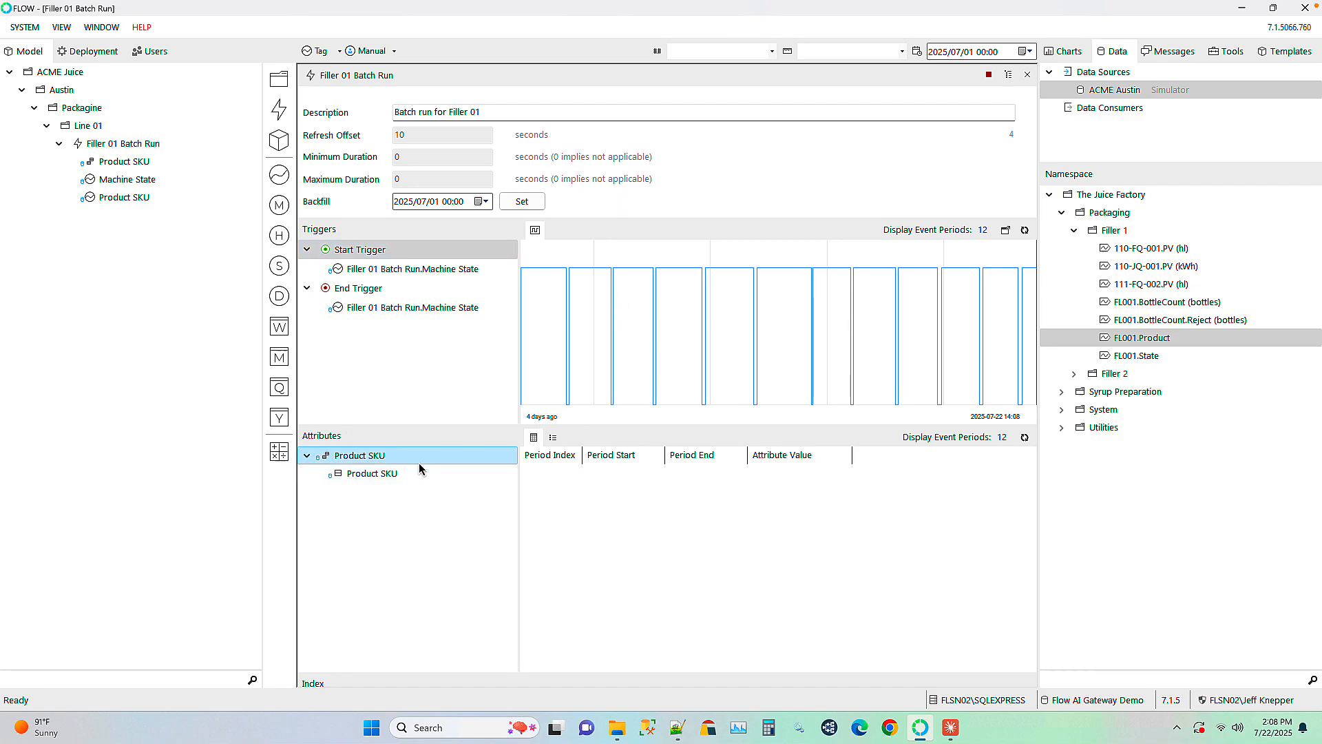
click(1026, 438)
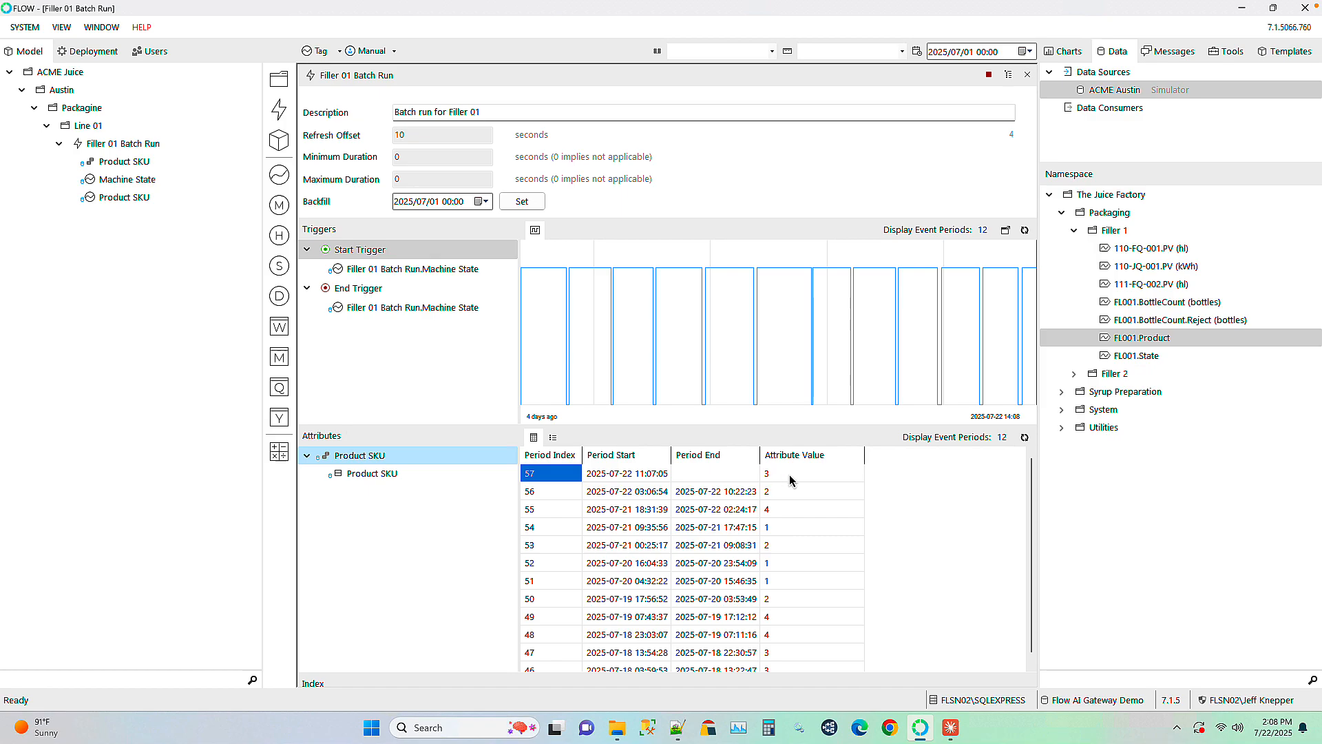
Create a static enumeration named "Product Name"
click(1235, 59)
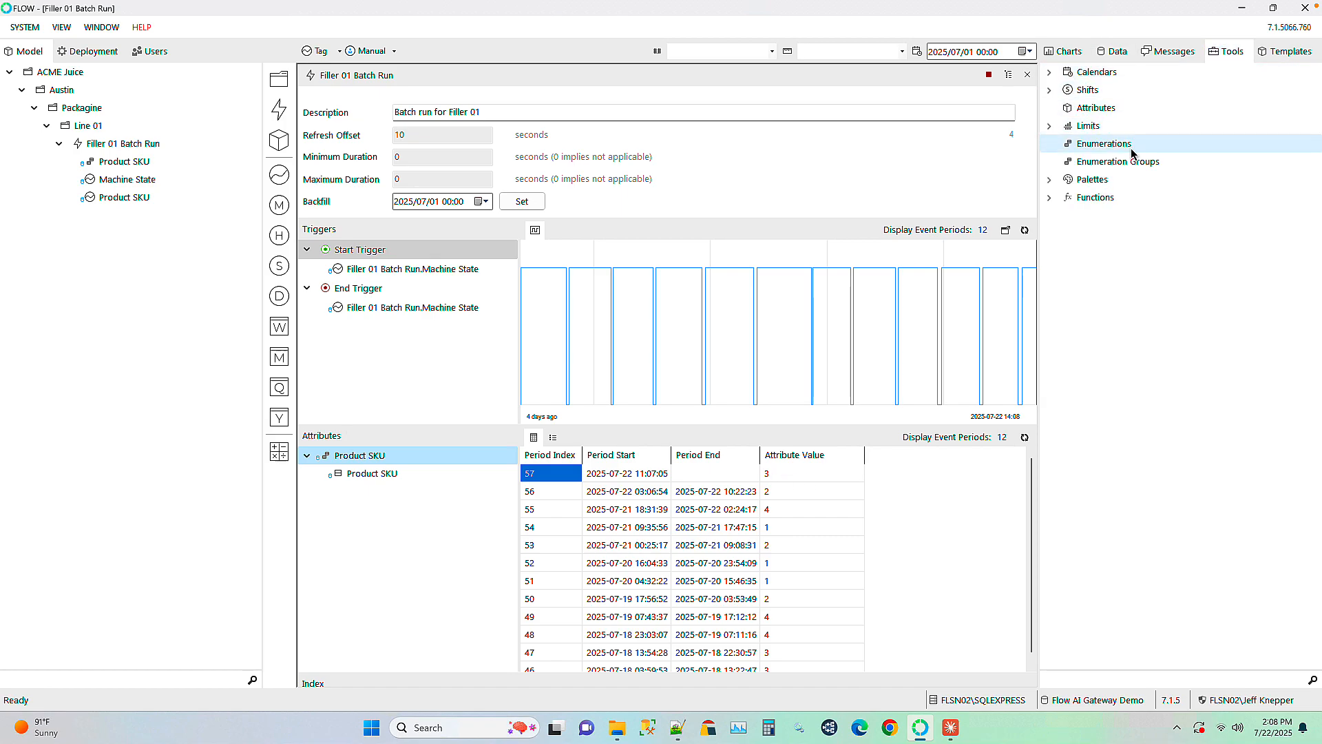
right_click(1098, 150)
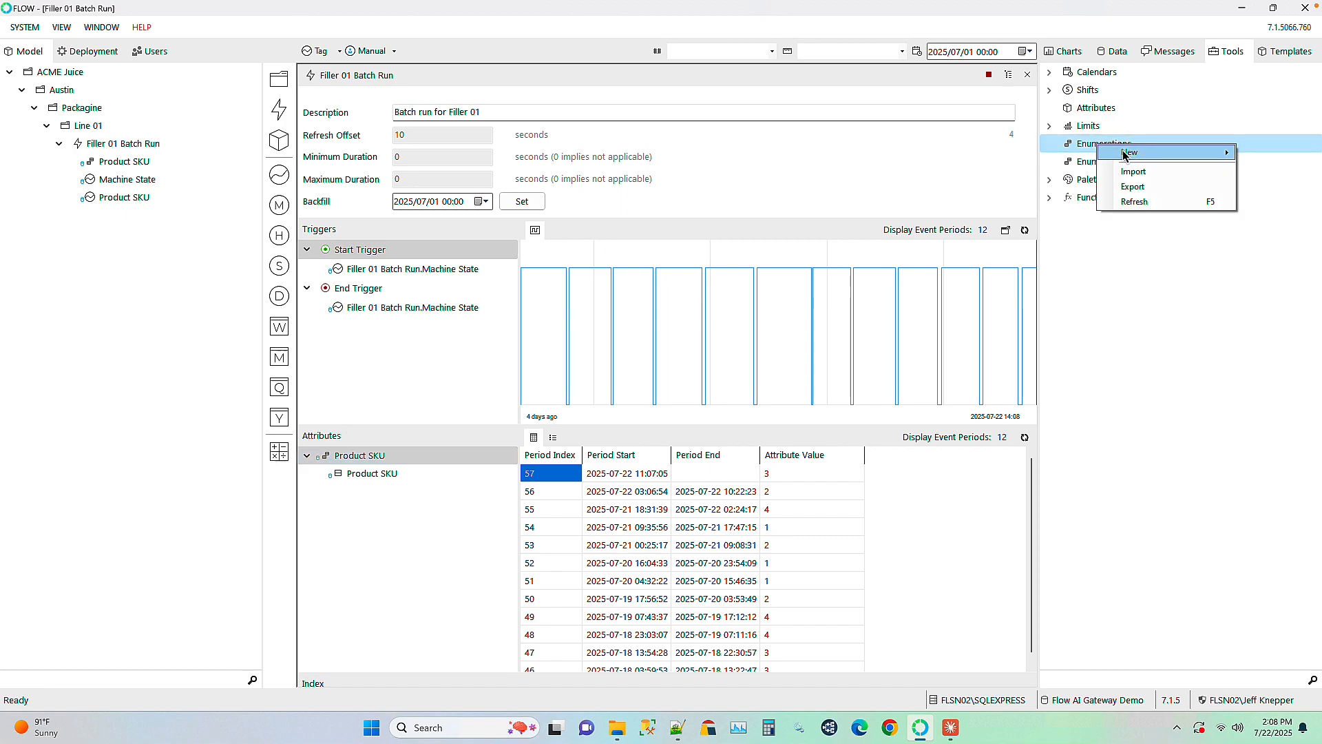
mouse_move(1109, 152)
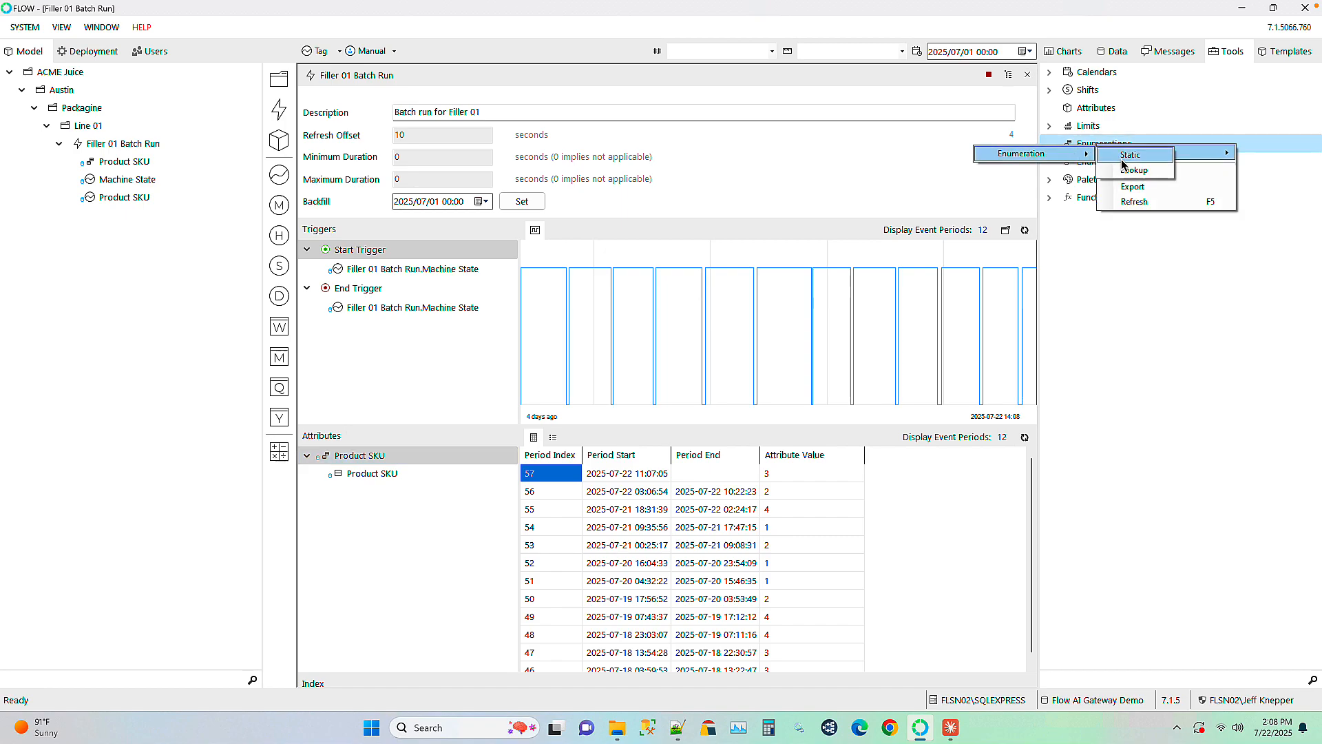
click(1149, 157)
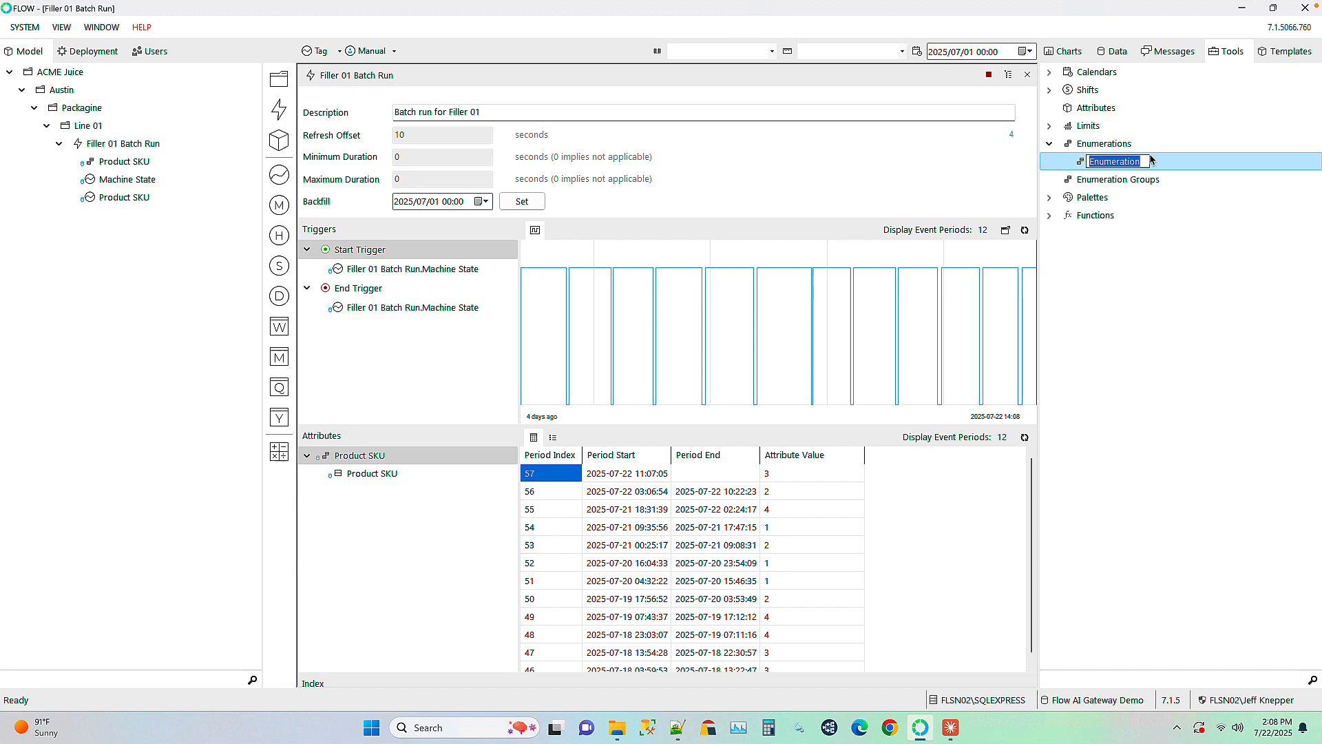
text(Product )
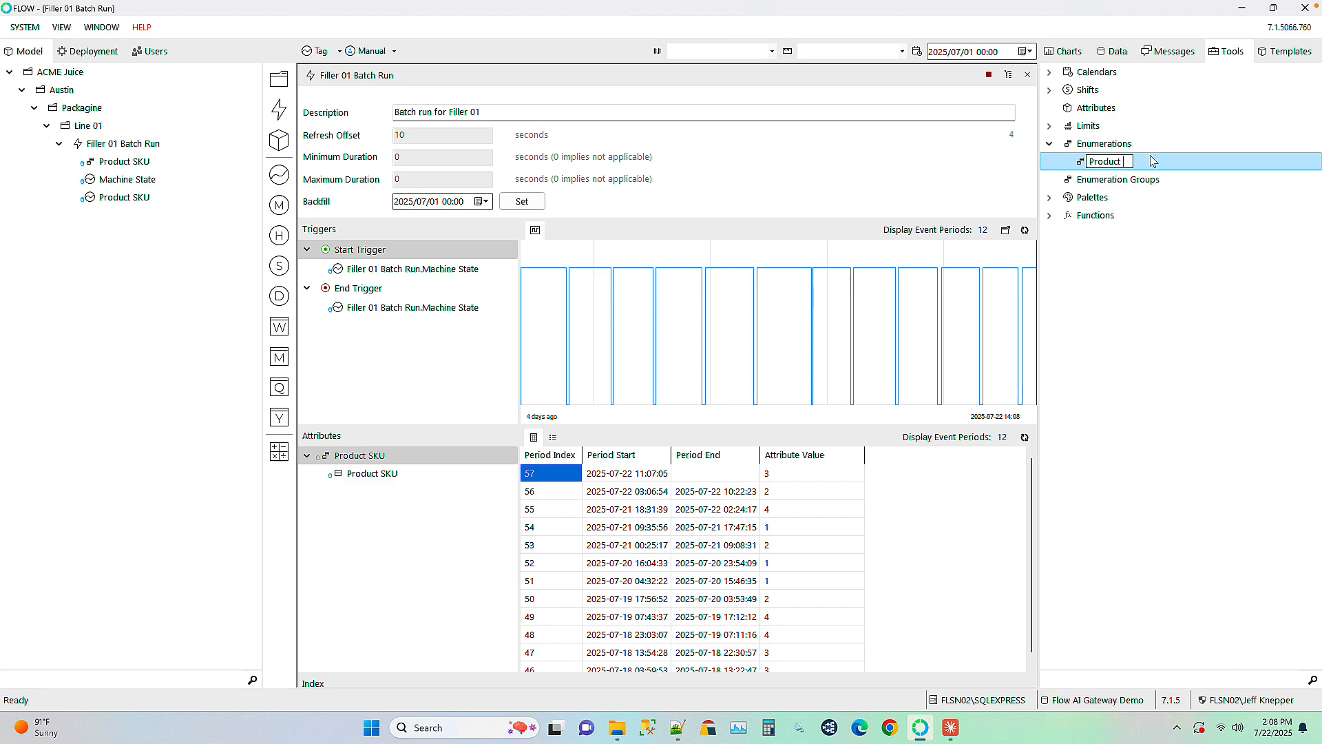
text(Name)
key(Return)
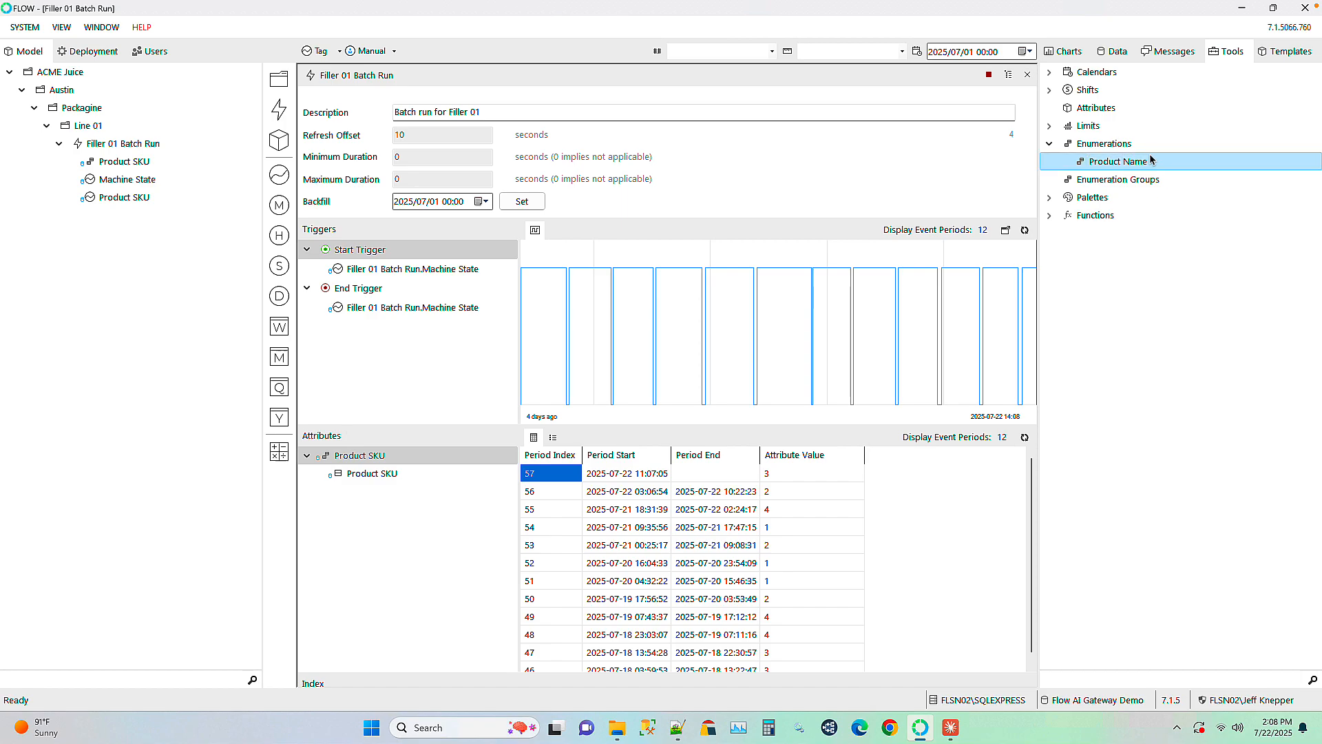
Add four ordinals, numbered 1 to 4, to the Product Name enumeration
double_click(1117, 164)
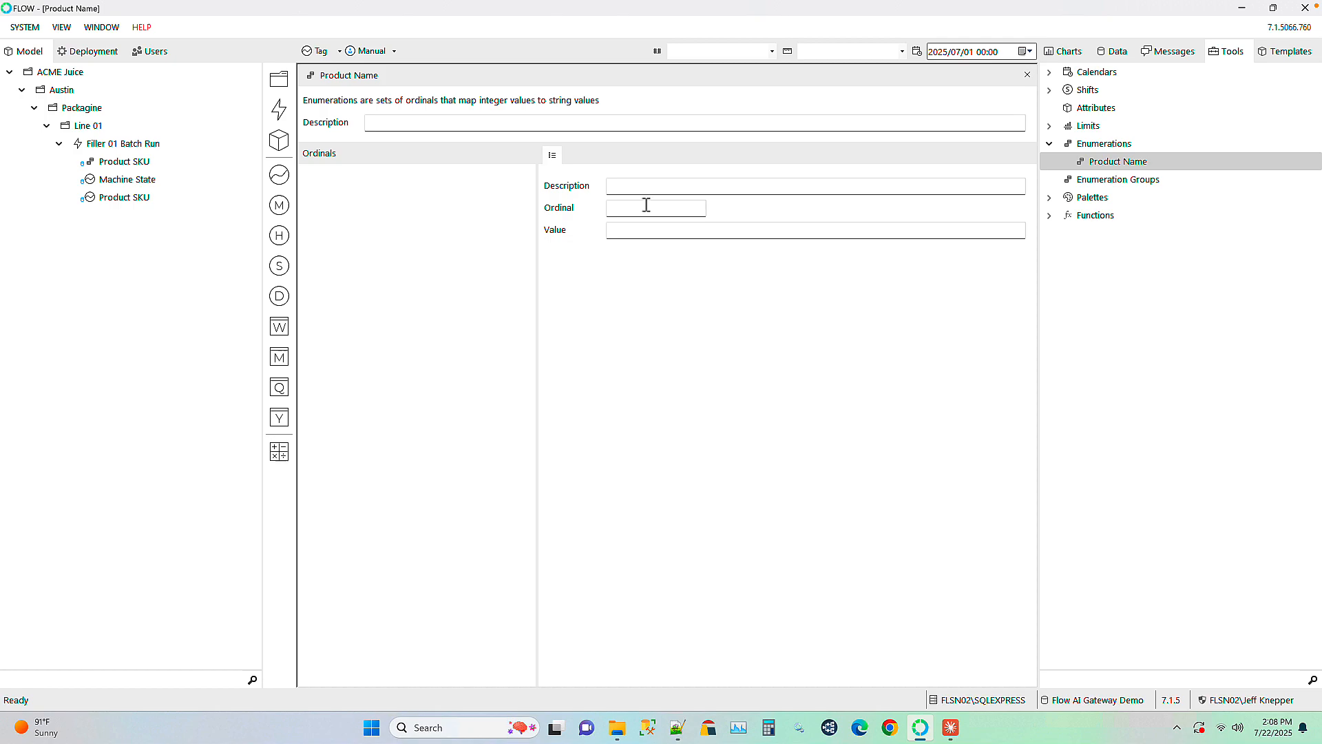
right_click(336, 188)
click(358, 187)
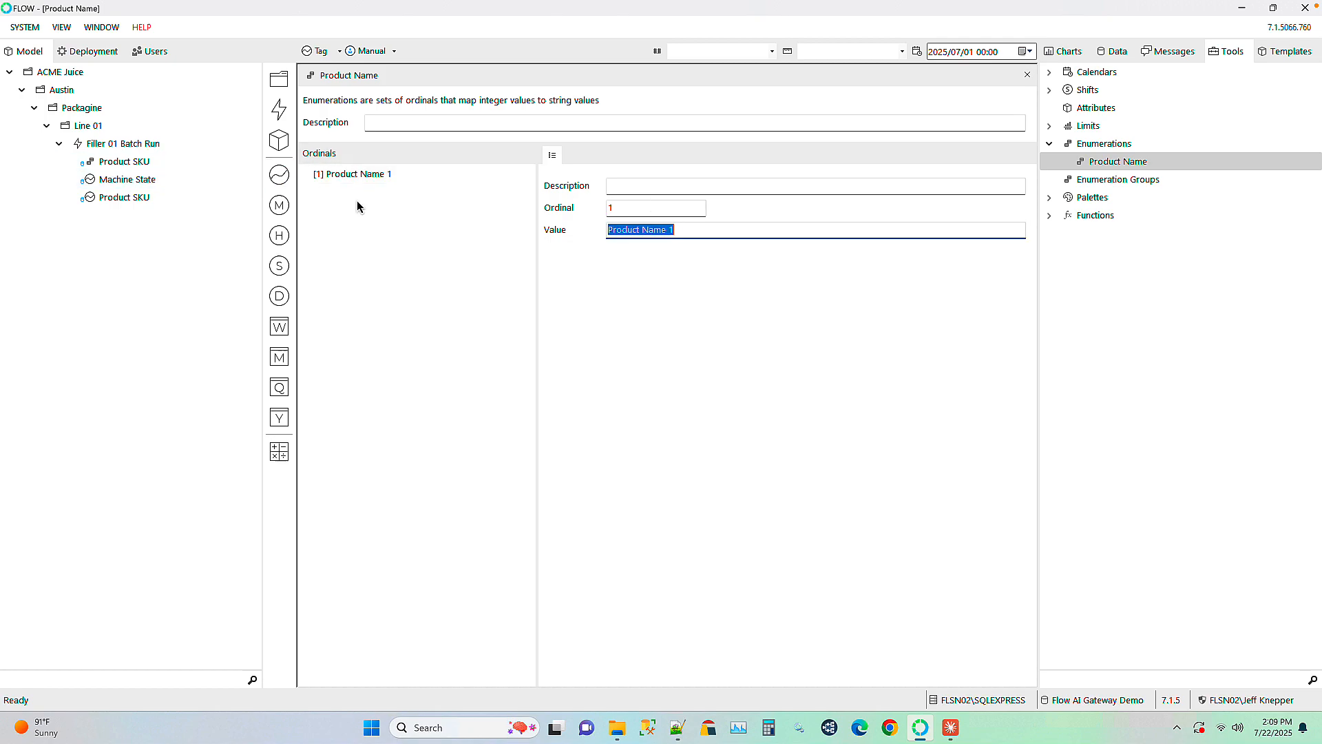
right_click(357, 201)
click(363, 210)
right_click(359, 222)
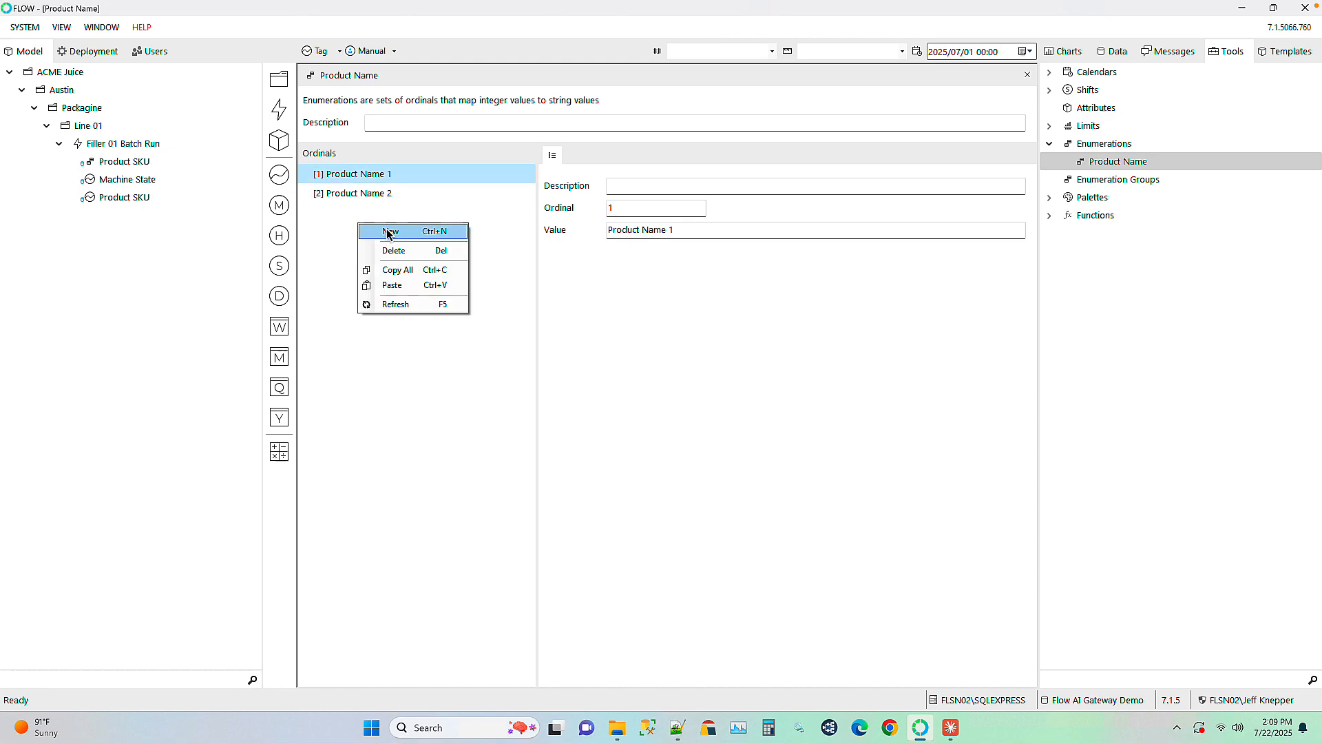
click(389, 232)
right_click(367, 257)
click(393, 266)
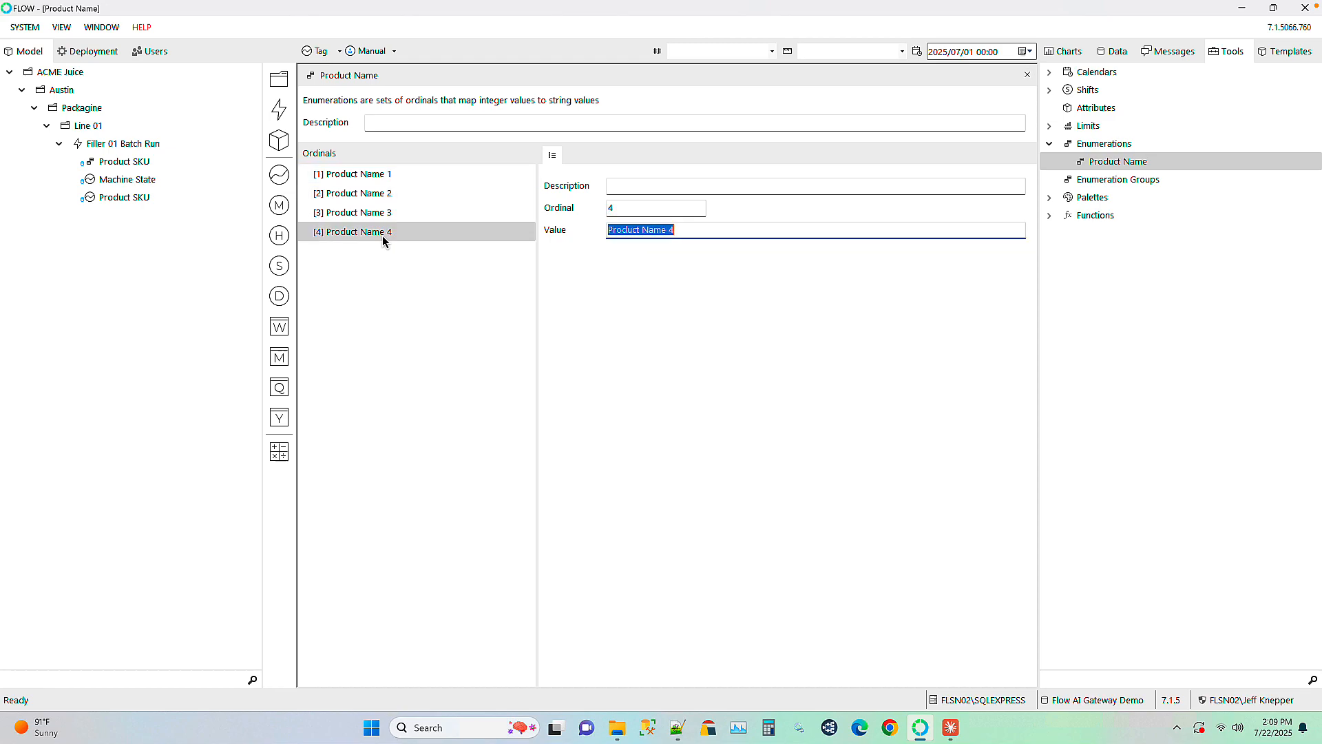
Set the value of ordinal 1 to "Orange Juice" and ordinal 2 to "Fruit Punch"
click(358, 174)
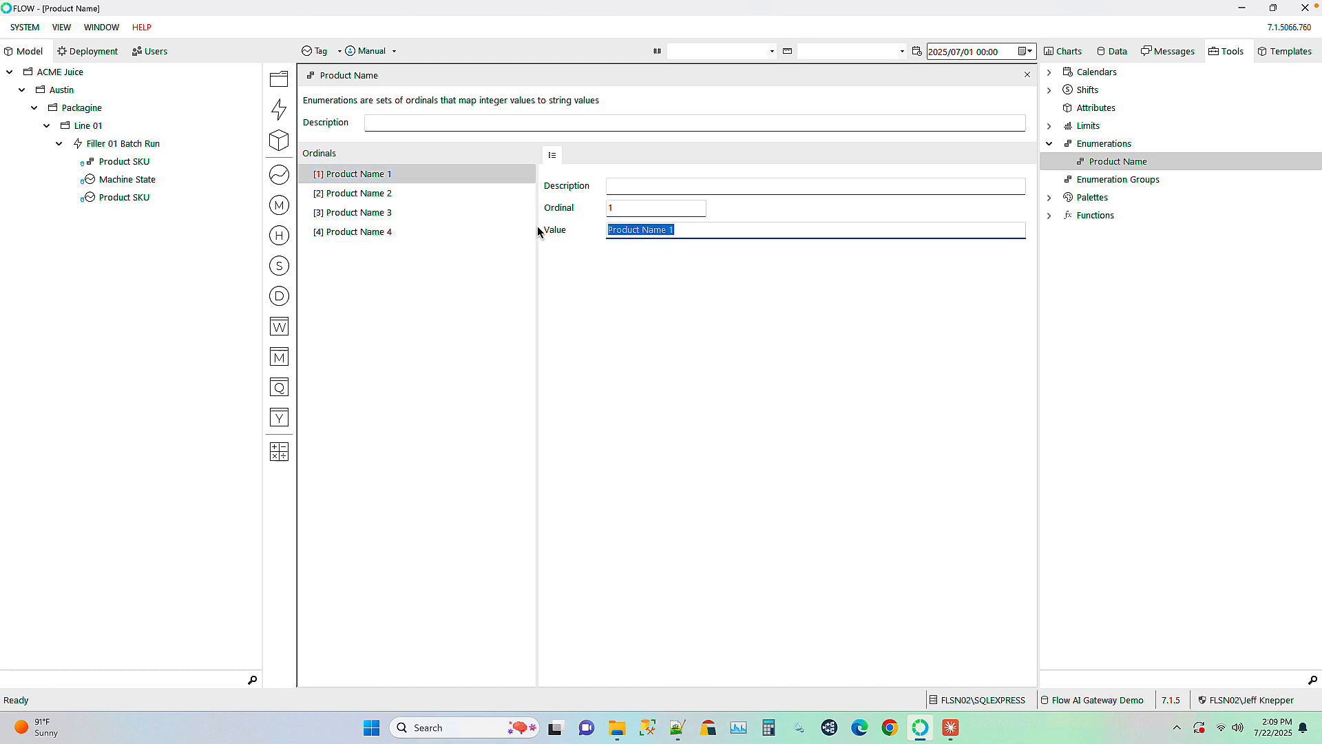
text(Orange Juice)
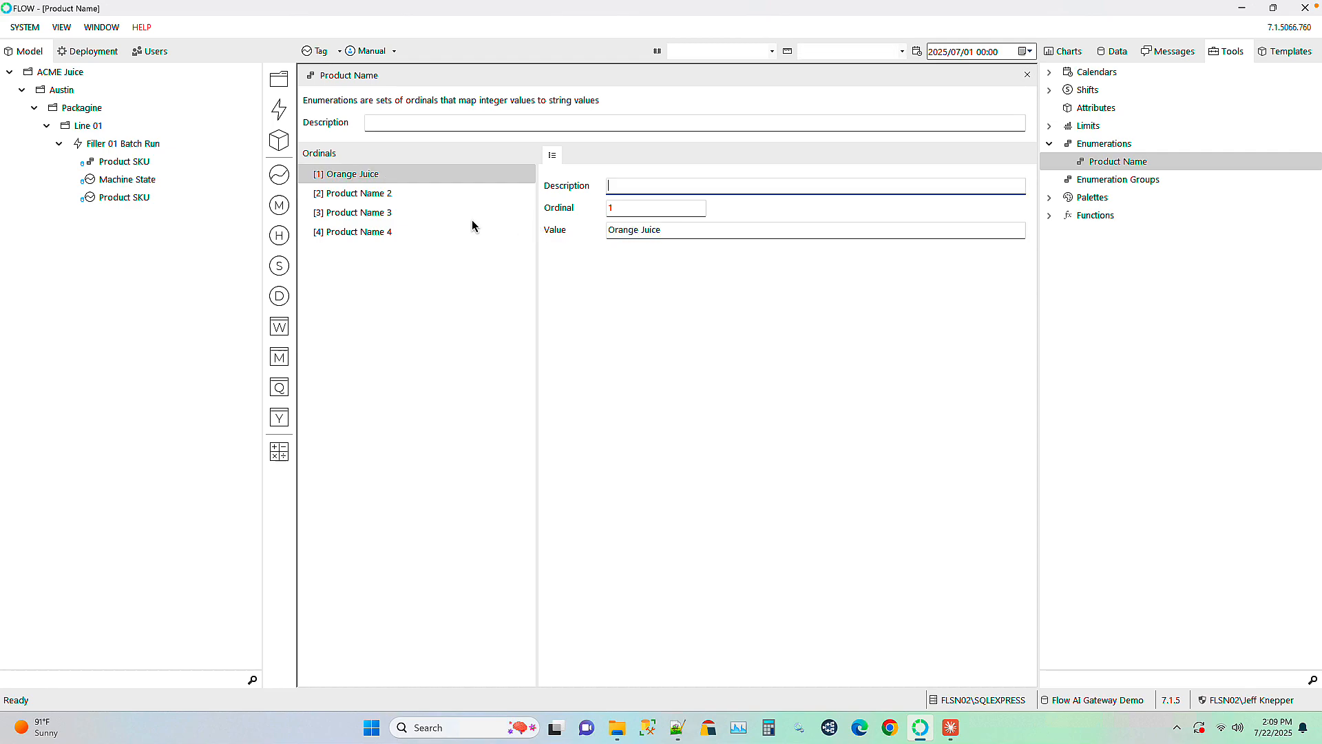
click(413, 194)
click(677, 234)
key(ctrl+a)
text(F)
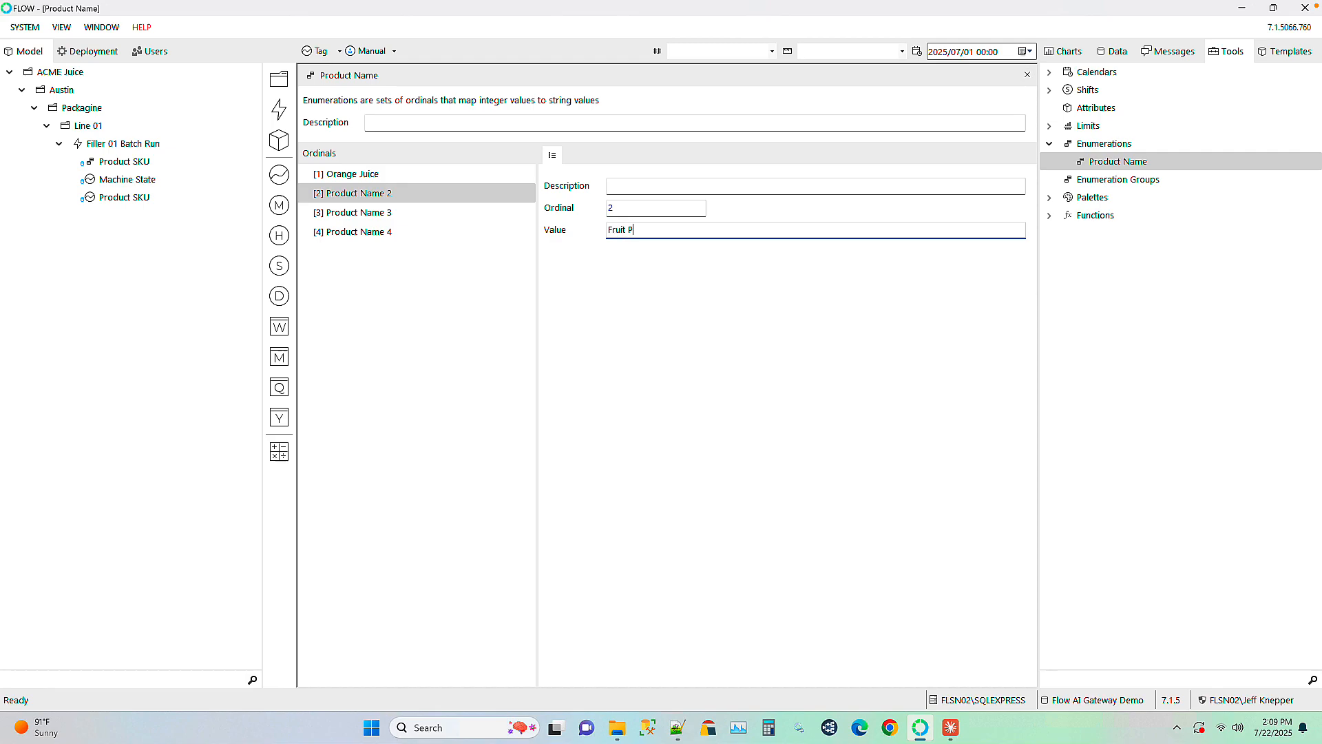
text(ruit Punch)
key(Tab)
Set the value of ordinal 3 in the Product Name enumeration to "Apple Berry Cherry"
click(422, 212)
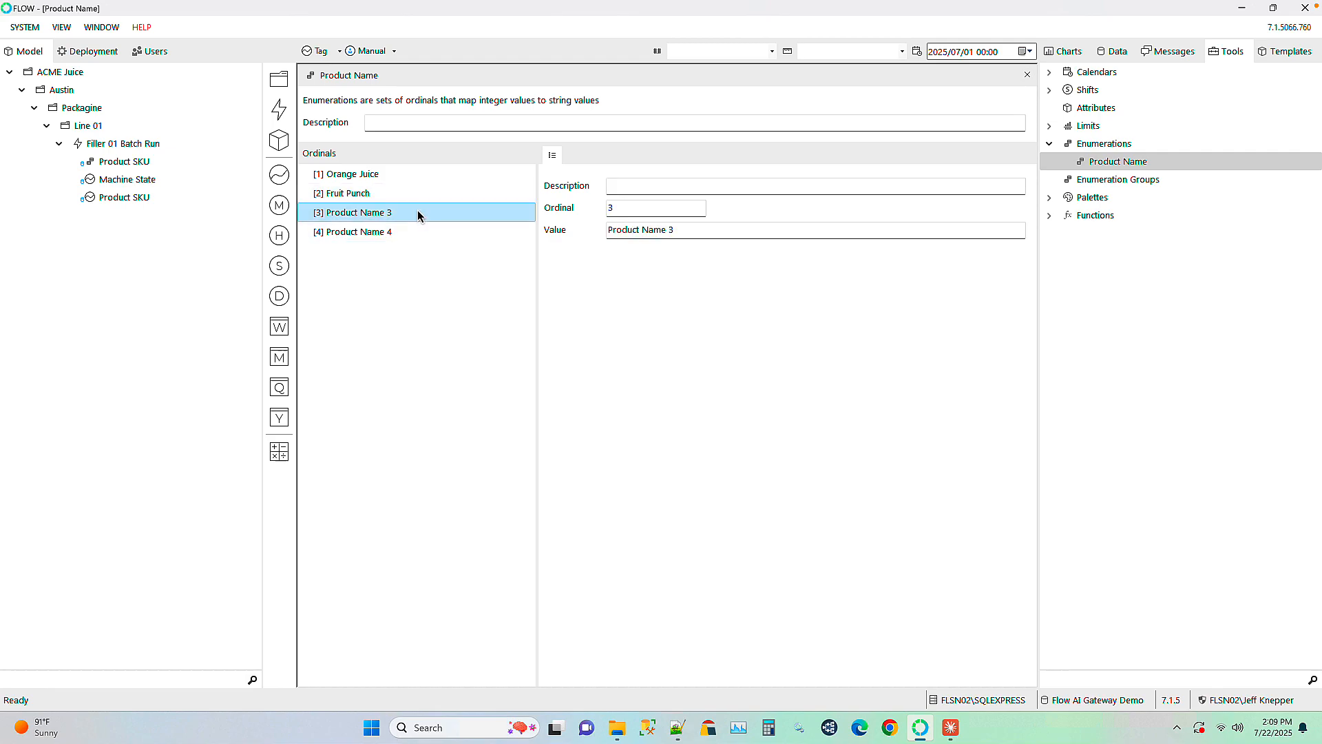
drag(717, 232, 551, 230)
text(A)
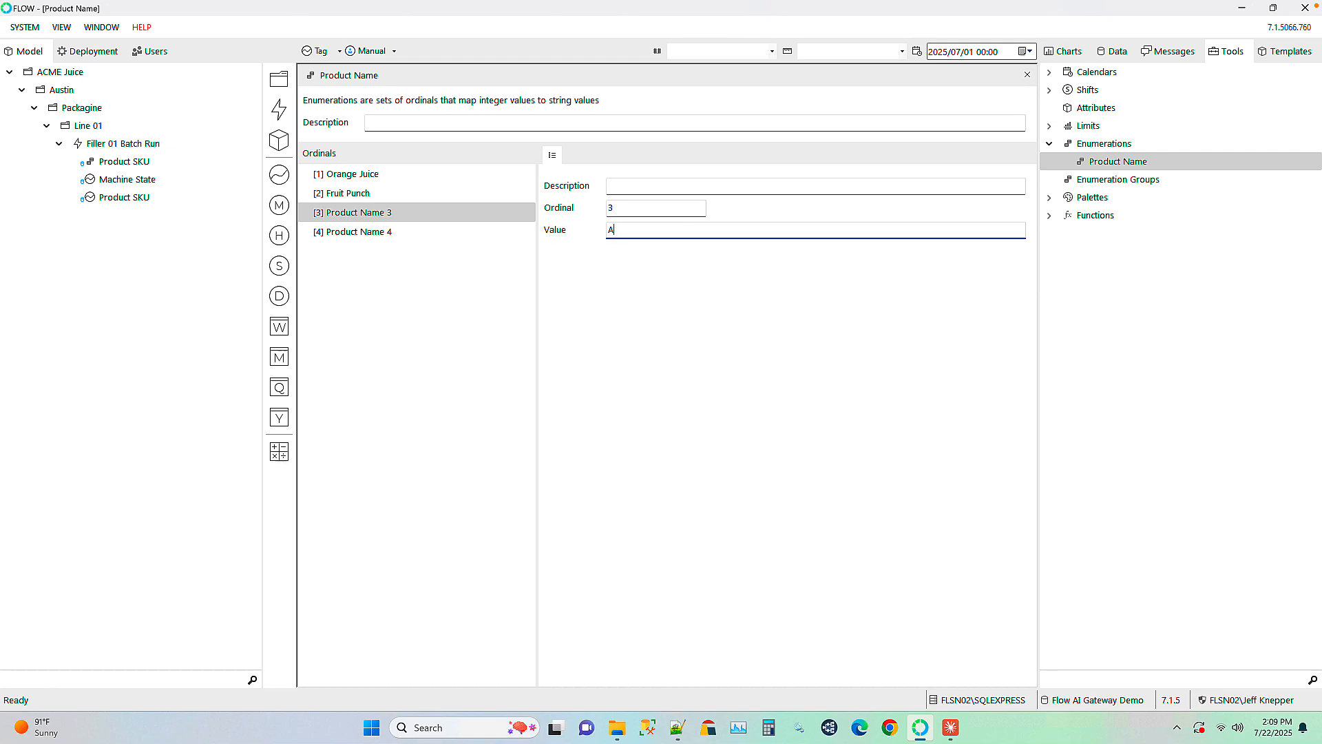
text(pple Berry Cherry)
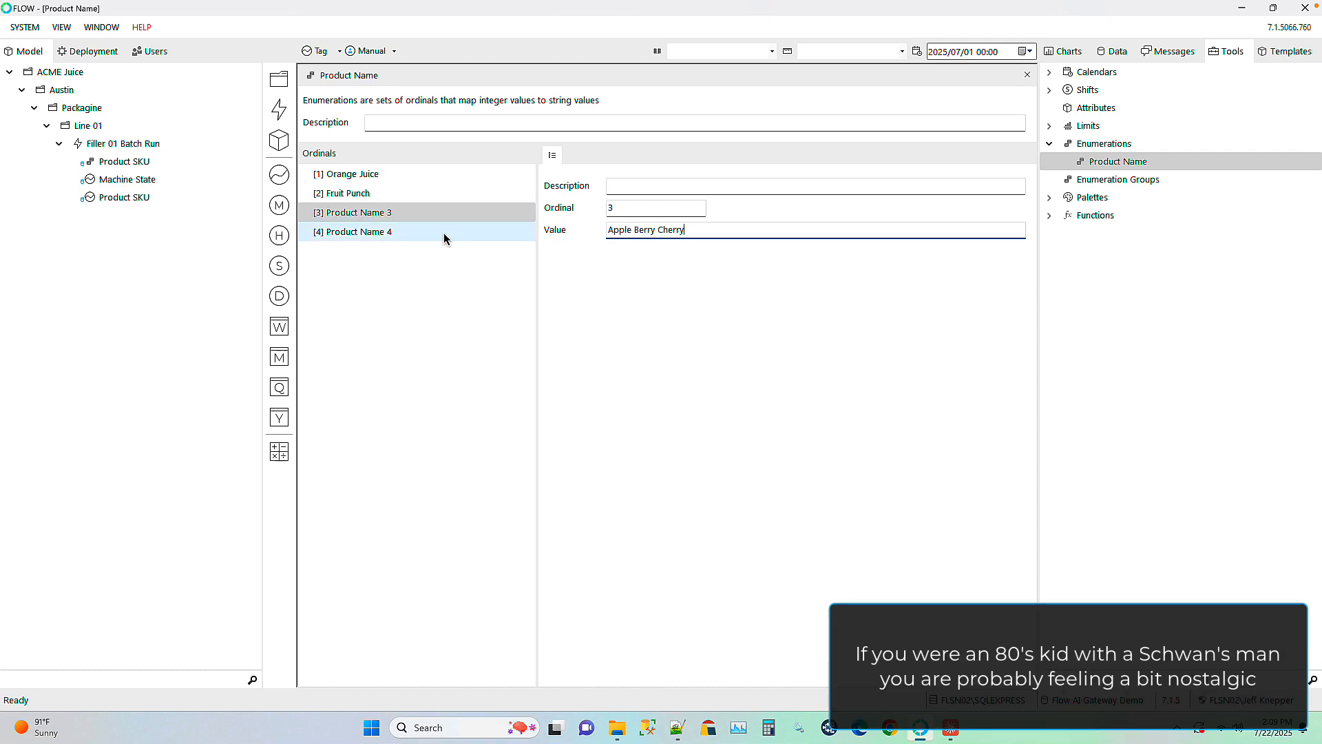
Set the value of ordinal 4 in the Product Name enumeration to "Grape Soda" and close the enumeration
key(Tab)
click(416, 233)
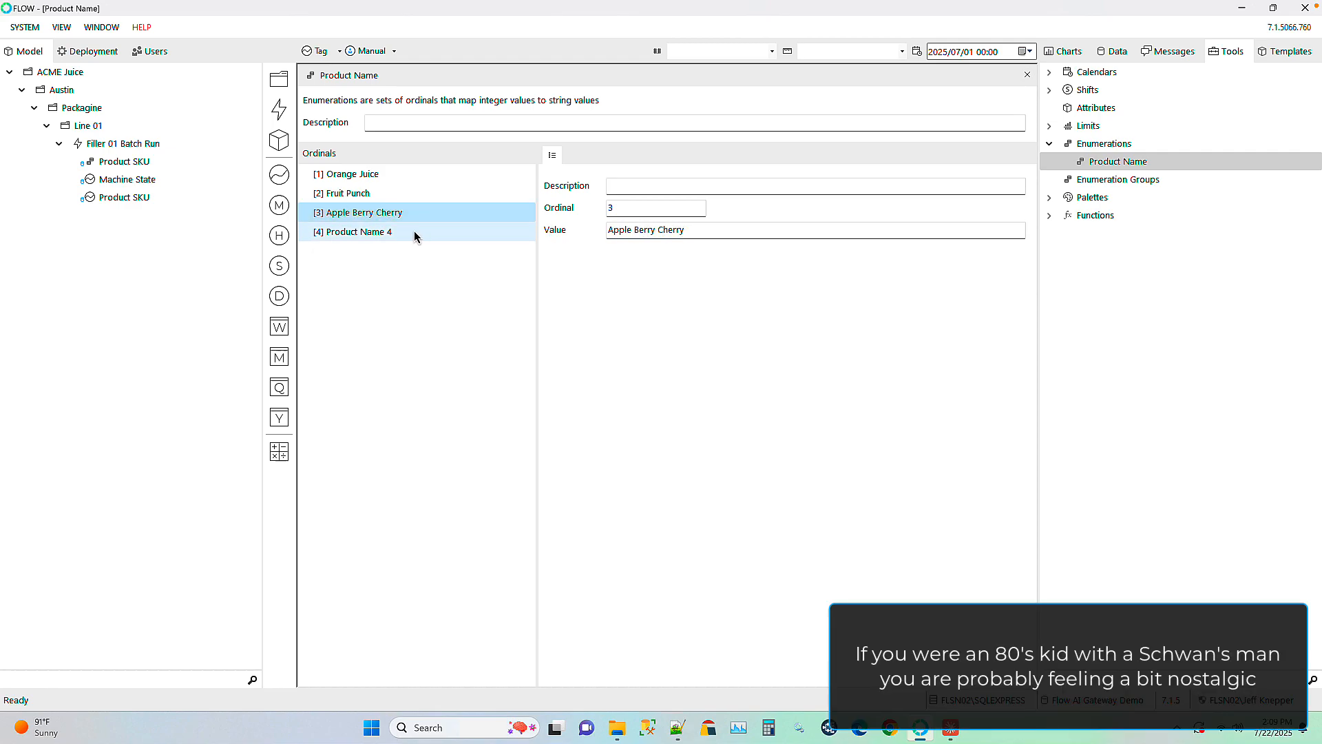
click(696, 236)
drag(697, 236, 555, 231)
text(Grape Soda)
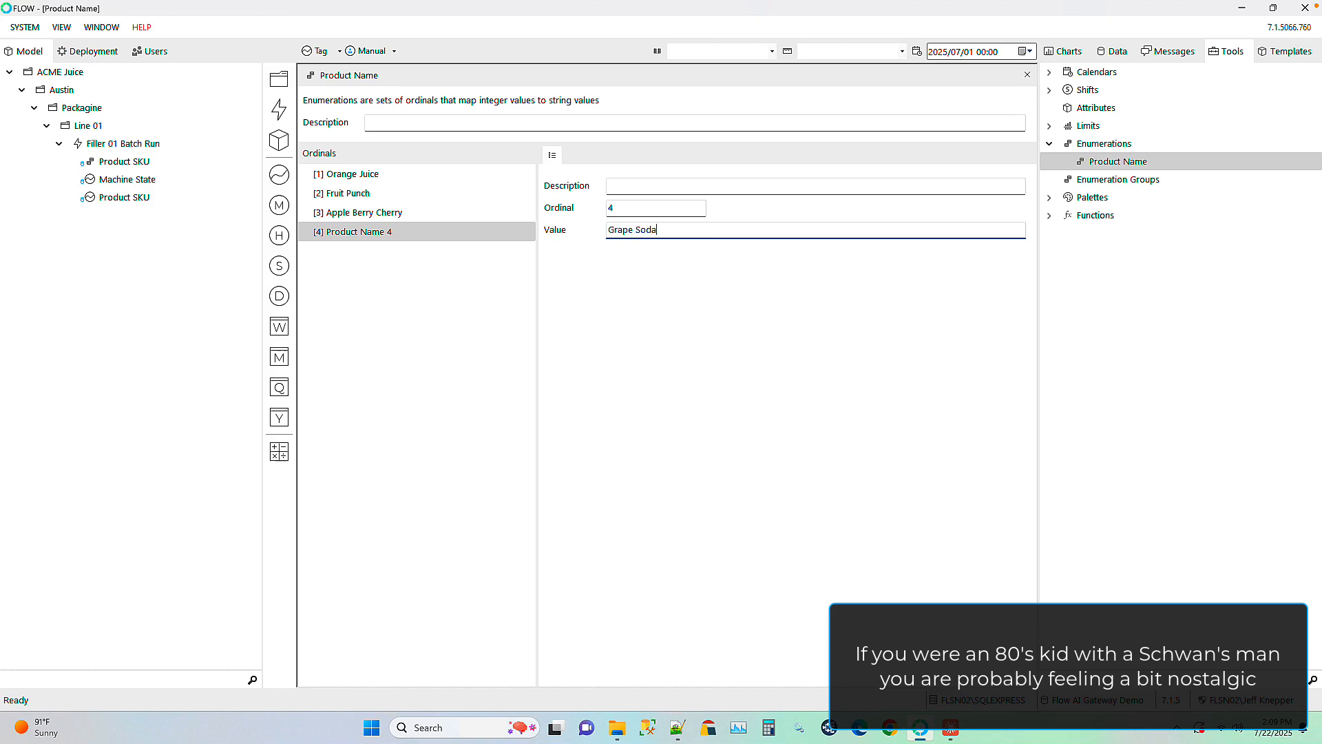
key(Tab)
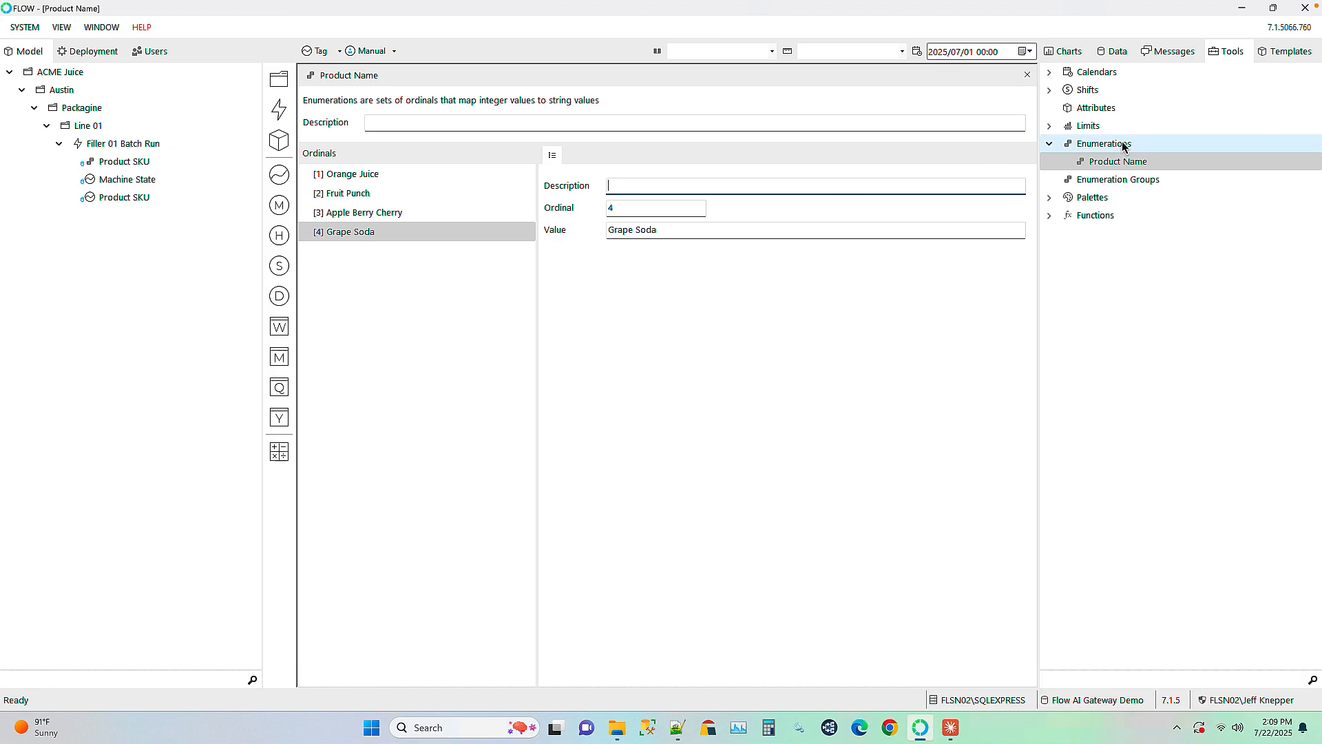
click(1027, 75)
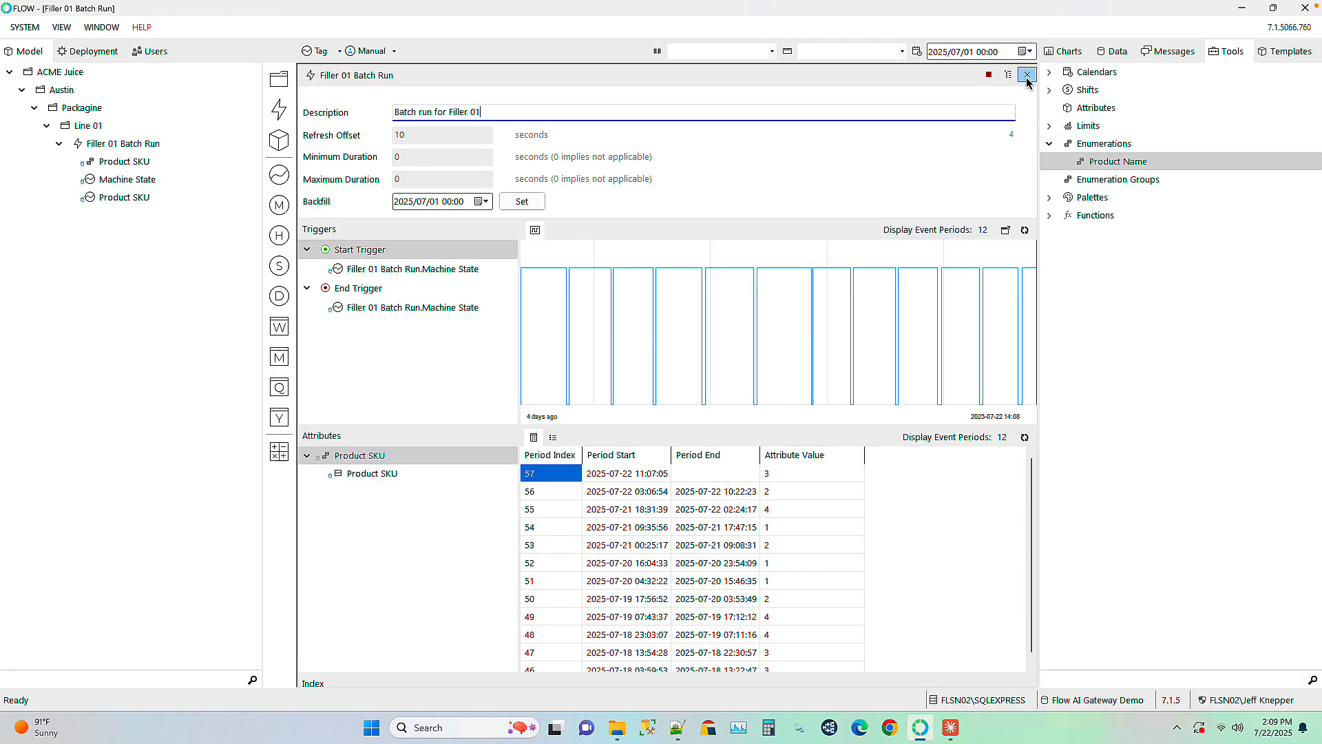
Undeploy the Filler 01 Batch Run event and assign the Product Name enumeration to the Product SKU attribute's retrieval source
click(989, 74)
click(411, 456)
click(367, 473)
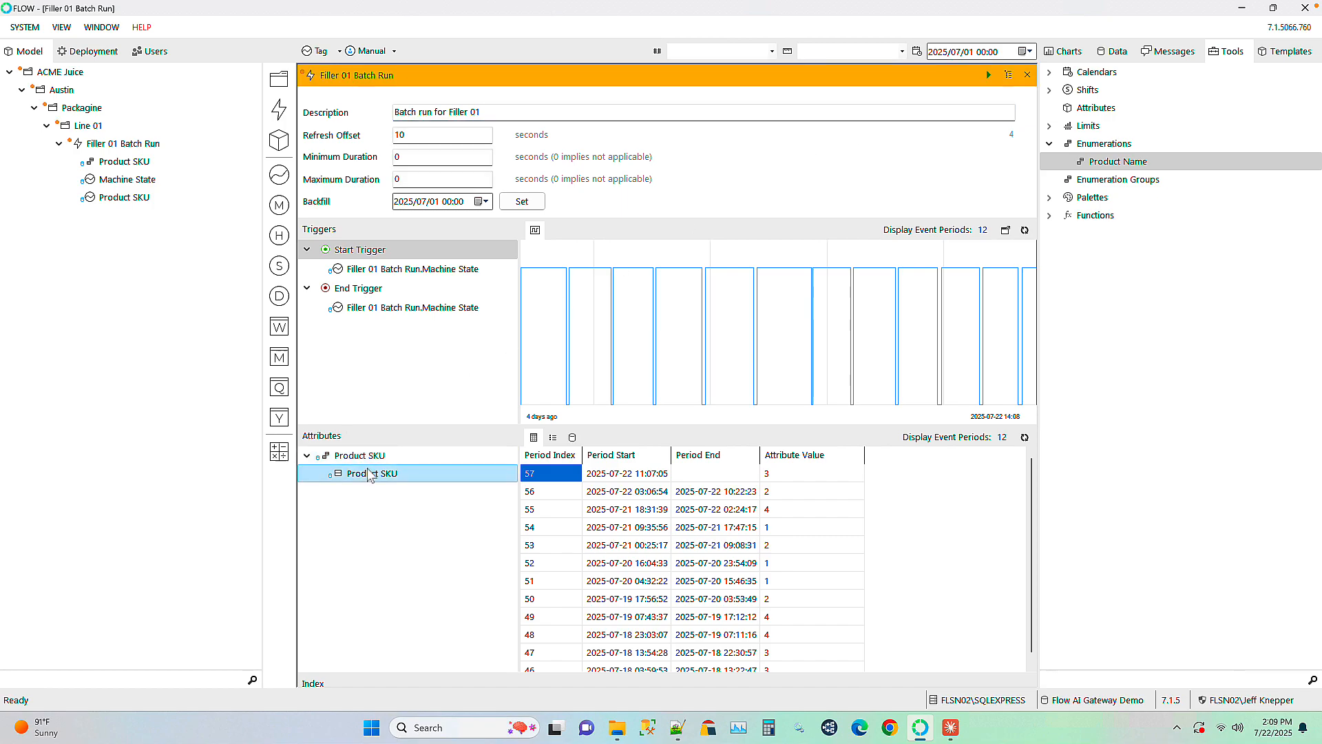
click(553, 437)
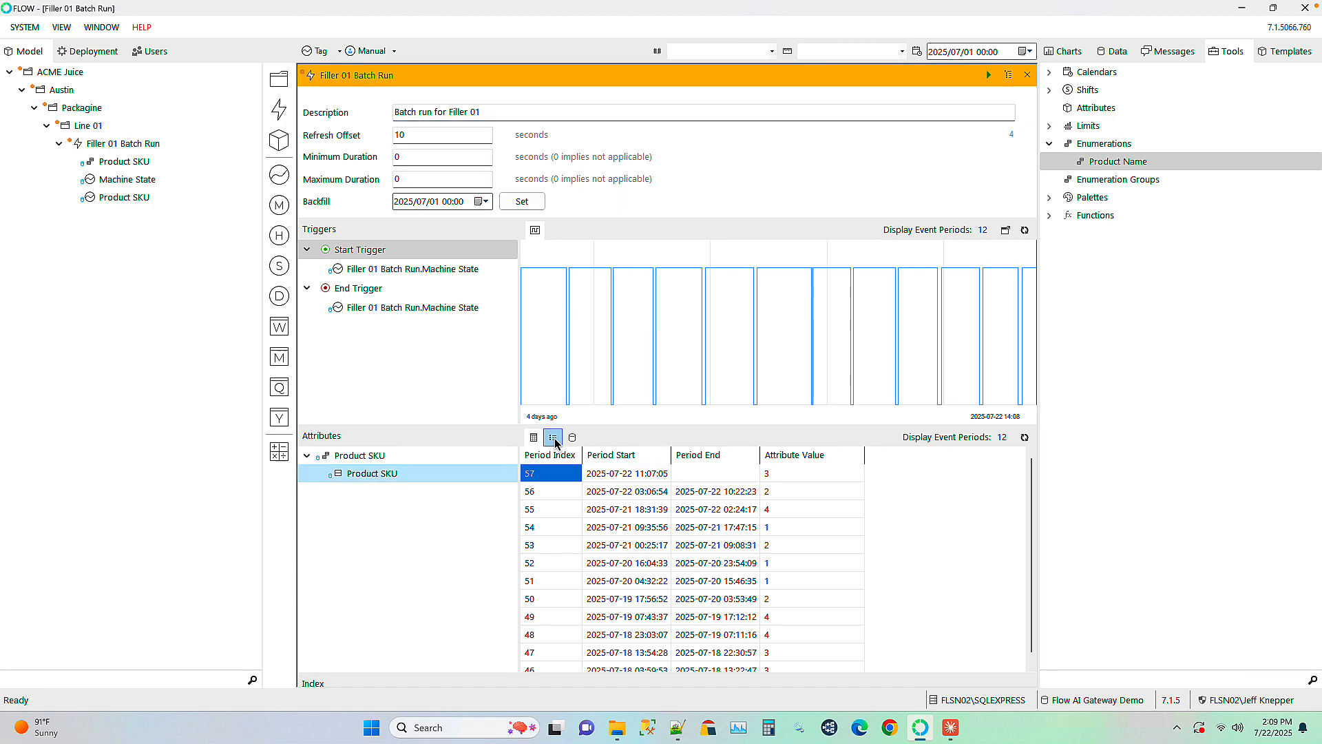
click(664, 513)
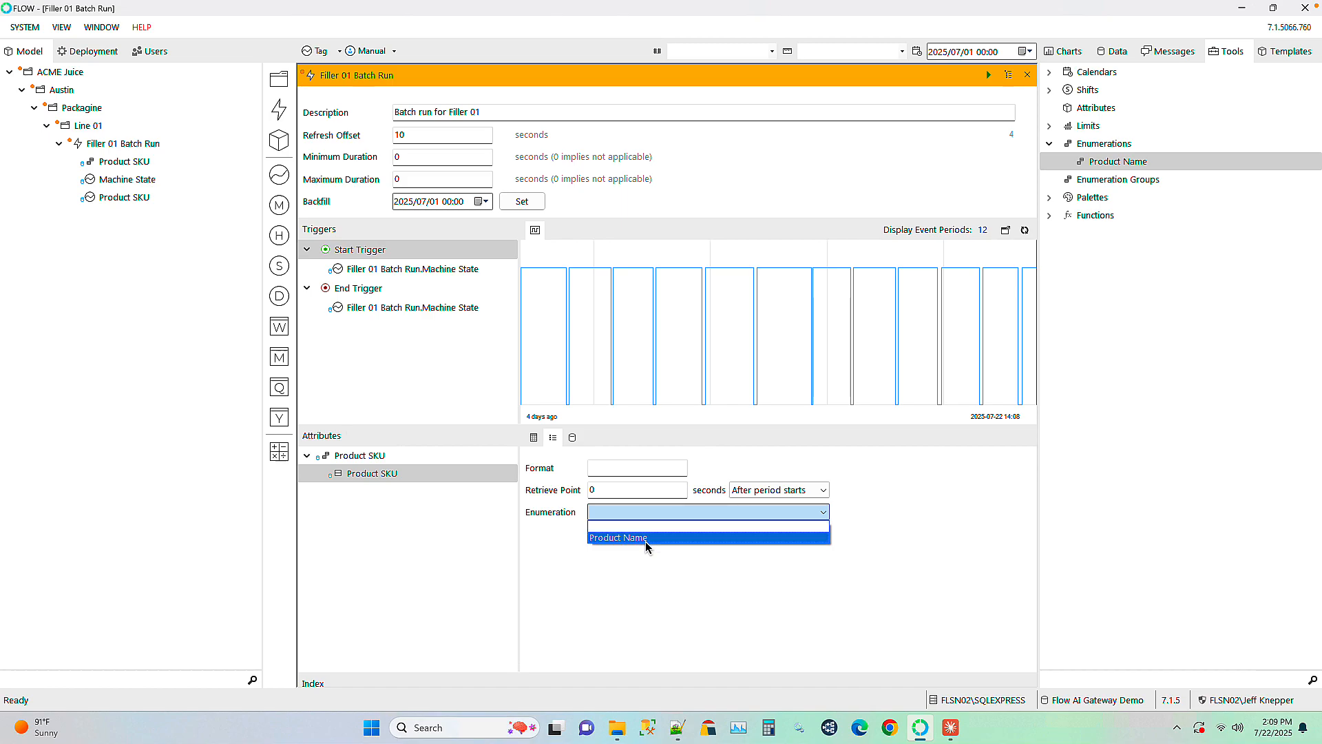
click(644, 539)
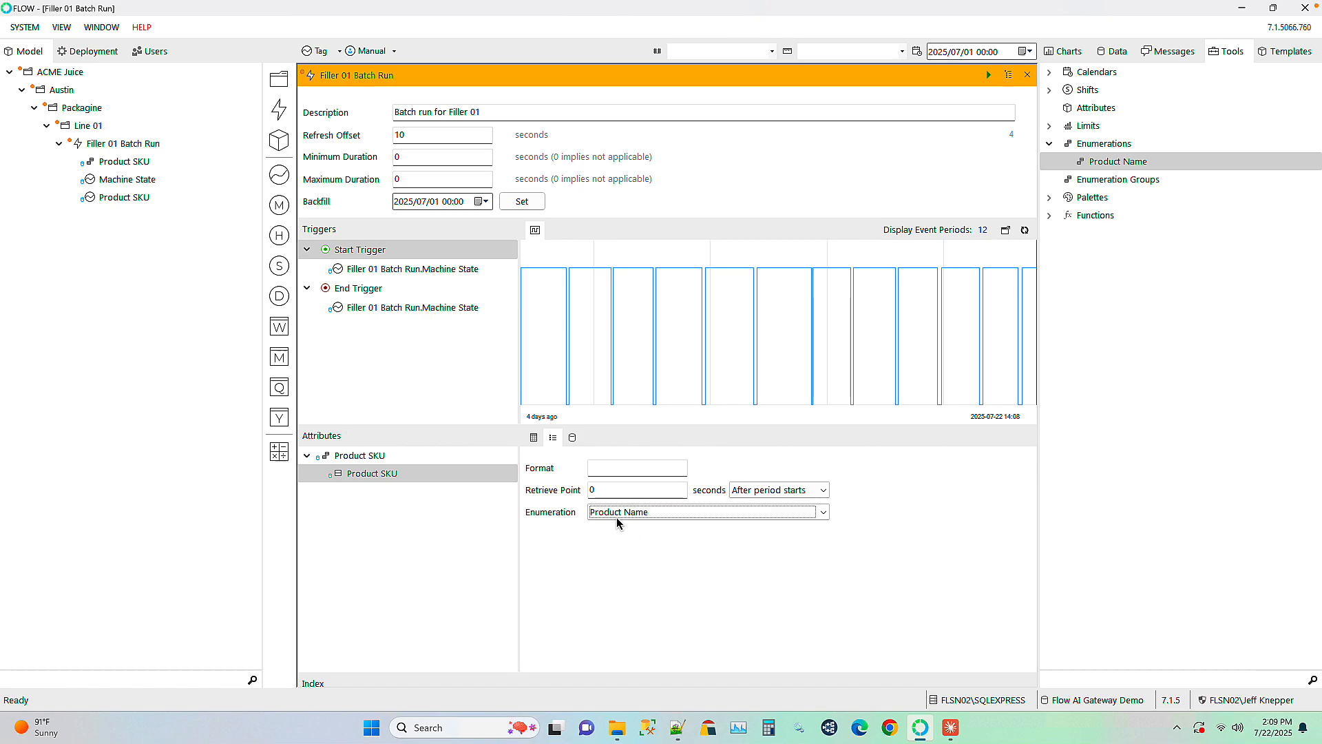
Backfill the Product SKU attribute of the Filler 01 Batch Run event
right_click(372, 477)
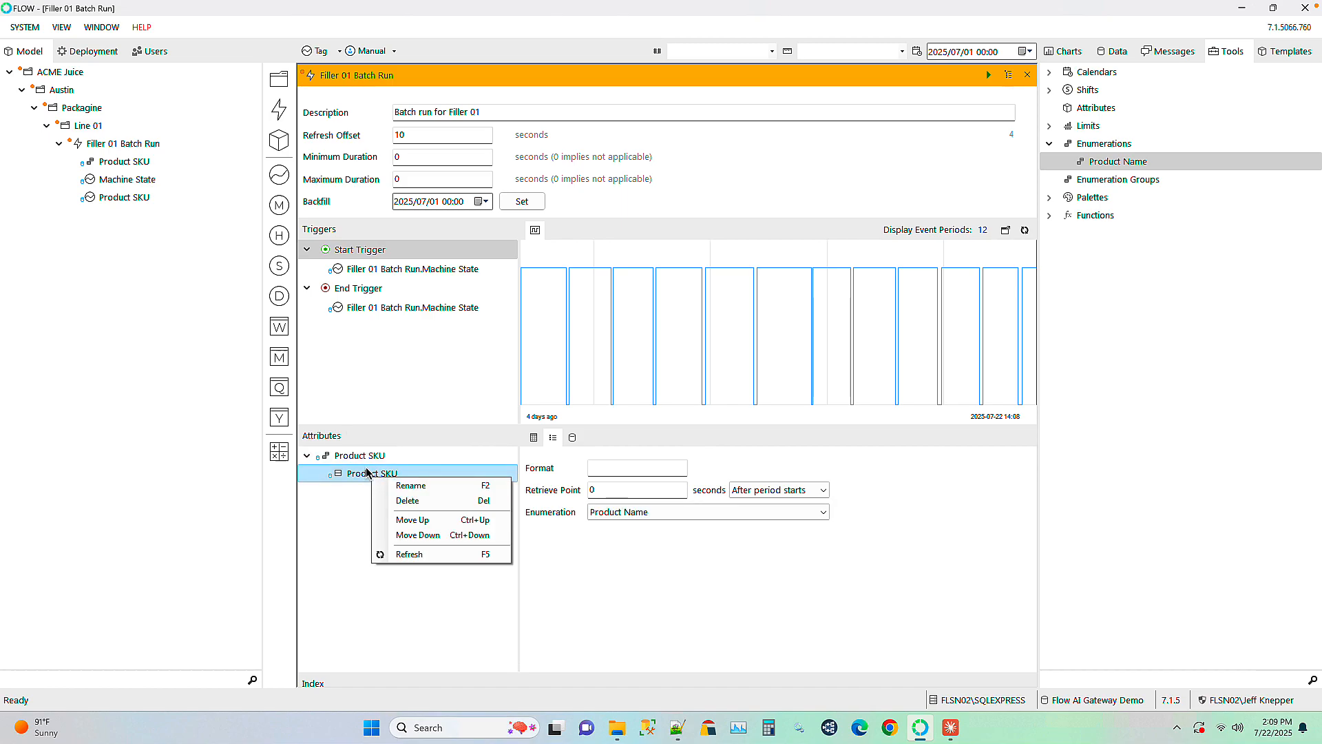
key(Escape)
click(364, 457)
right_click(363, 458)
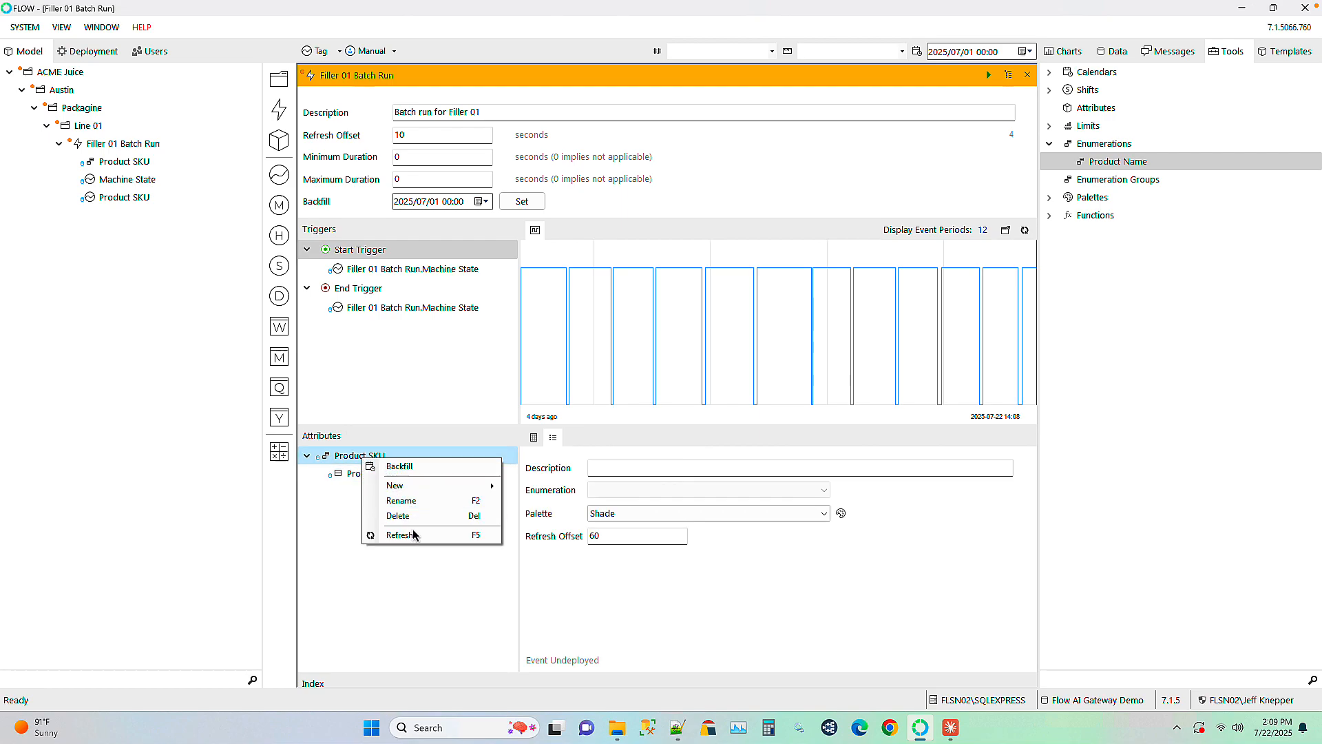
click(403, 467)
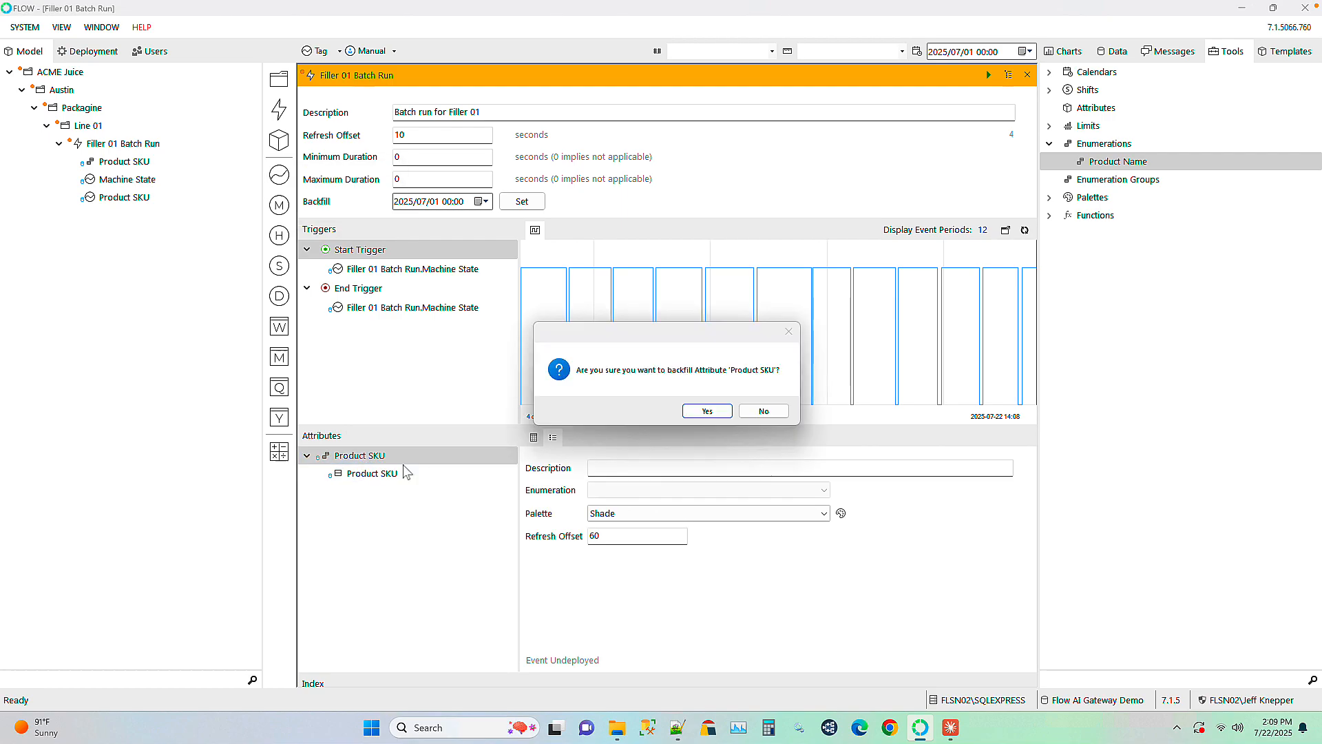
click(708, 412)
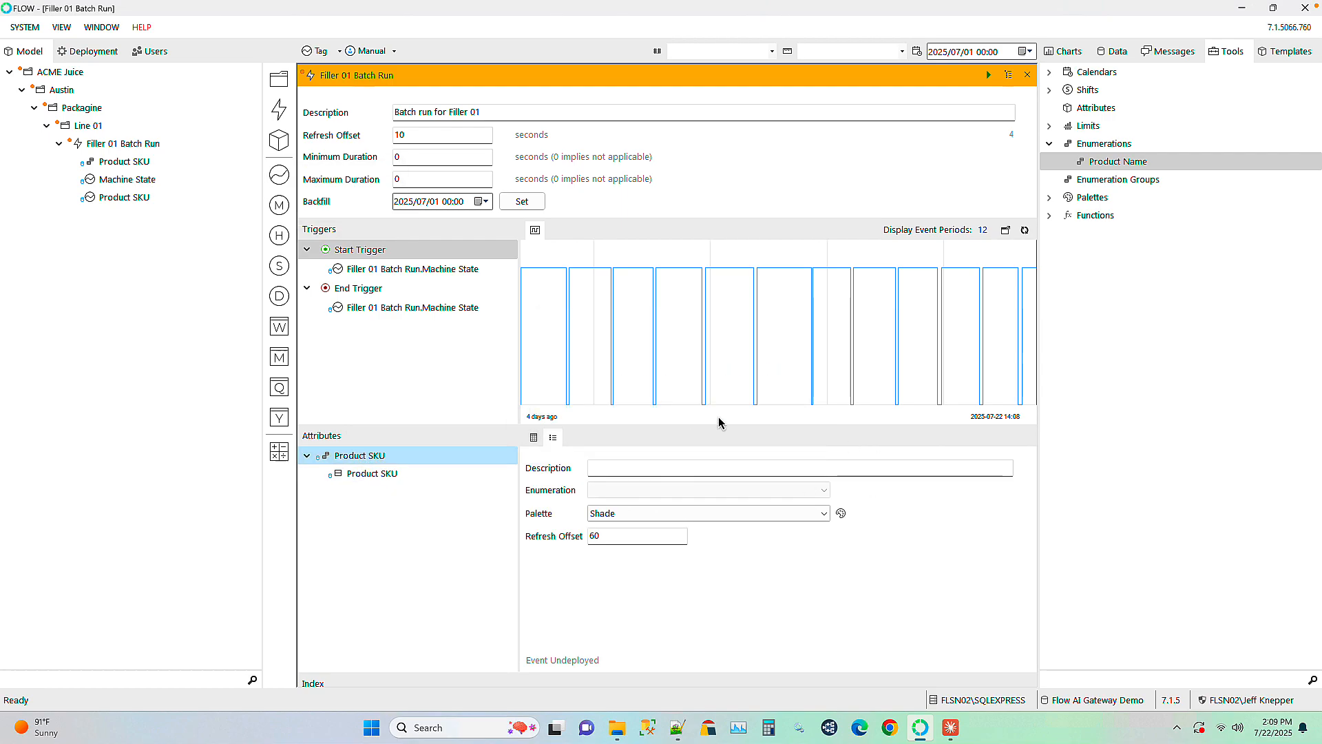
Redeploy the Filler 01 Batch Run event and refresh the Product SKU attribute's period values
click(534, 438)
click(987, 75)
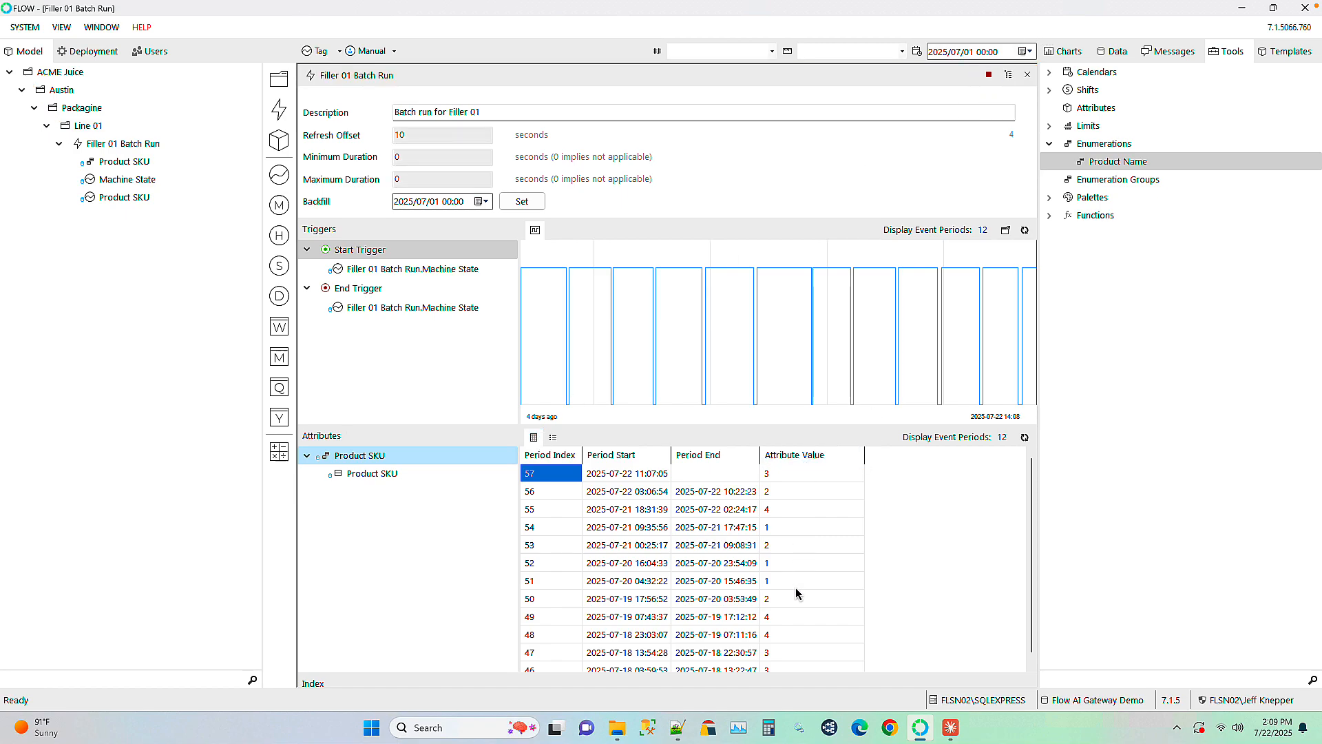
click(1024, 439)
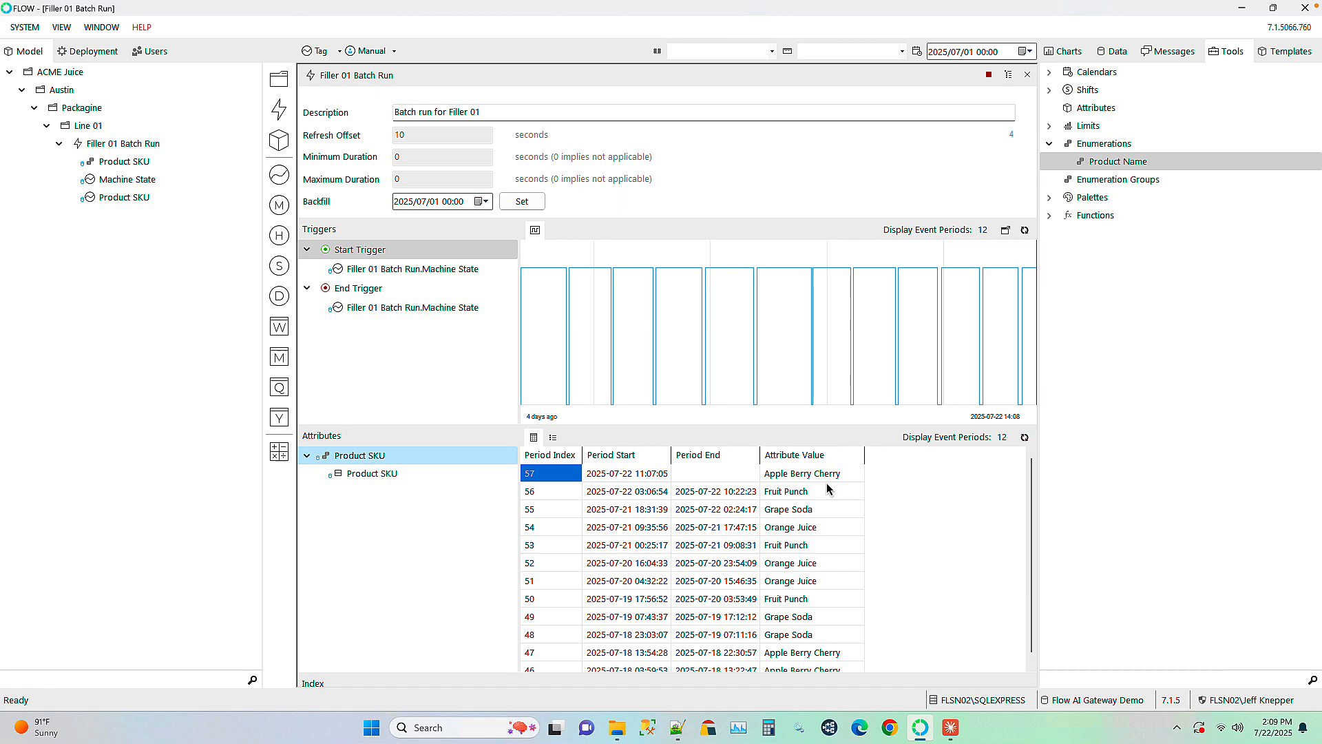
scroll(827, 489, down, 1)
Switch to Claude and ask for an overview of the batch runs in the Flow AI Gateway
click(952, 734)
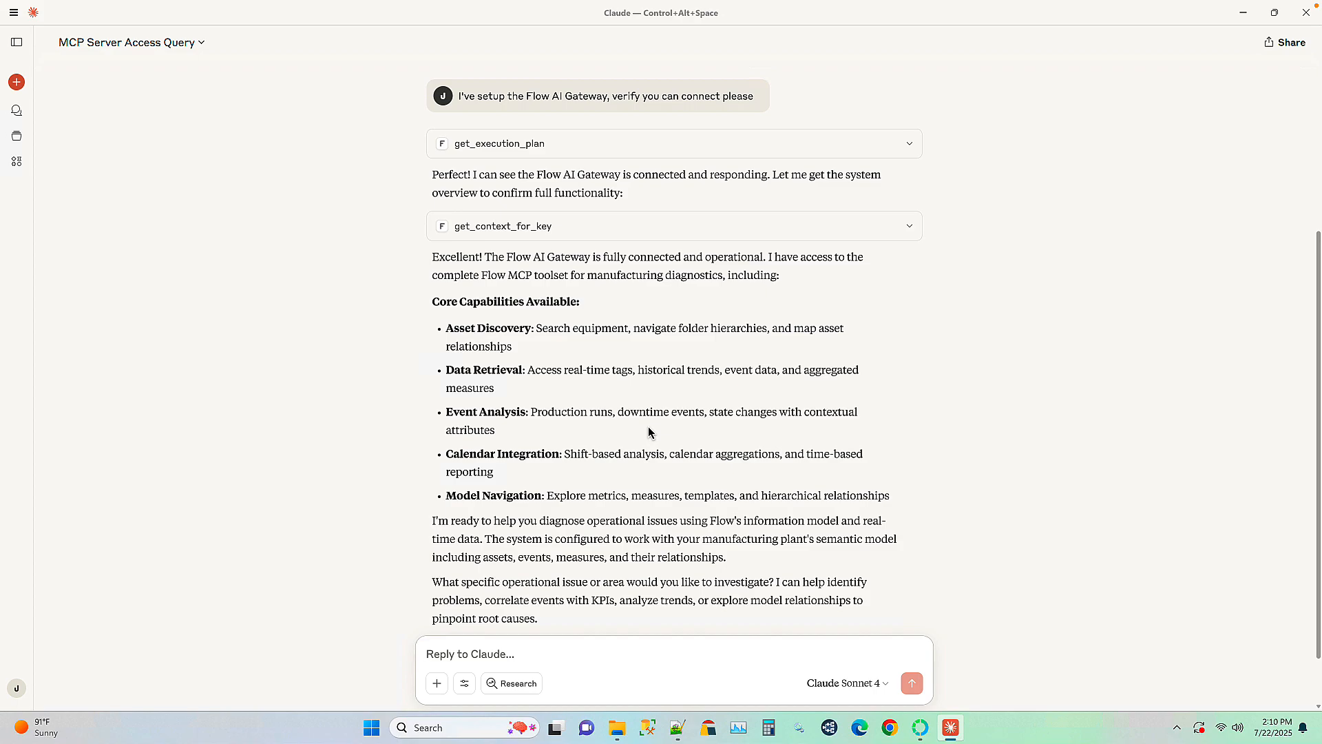
text(I should have some batch runs in )
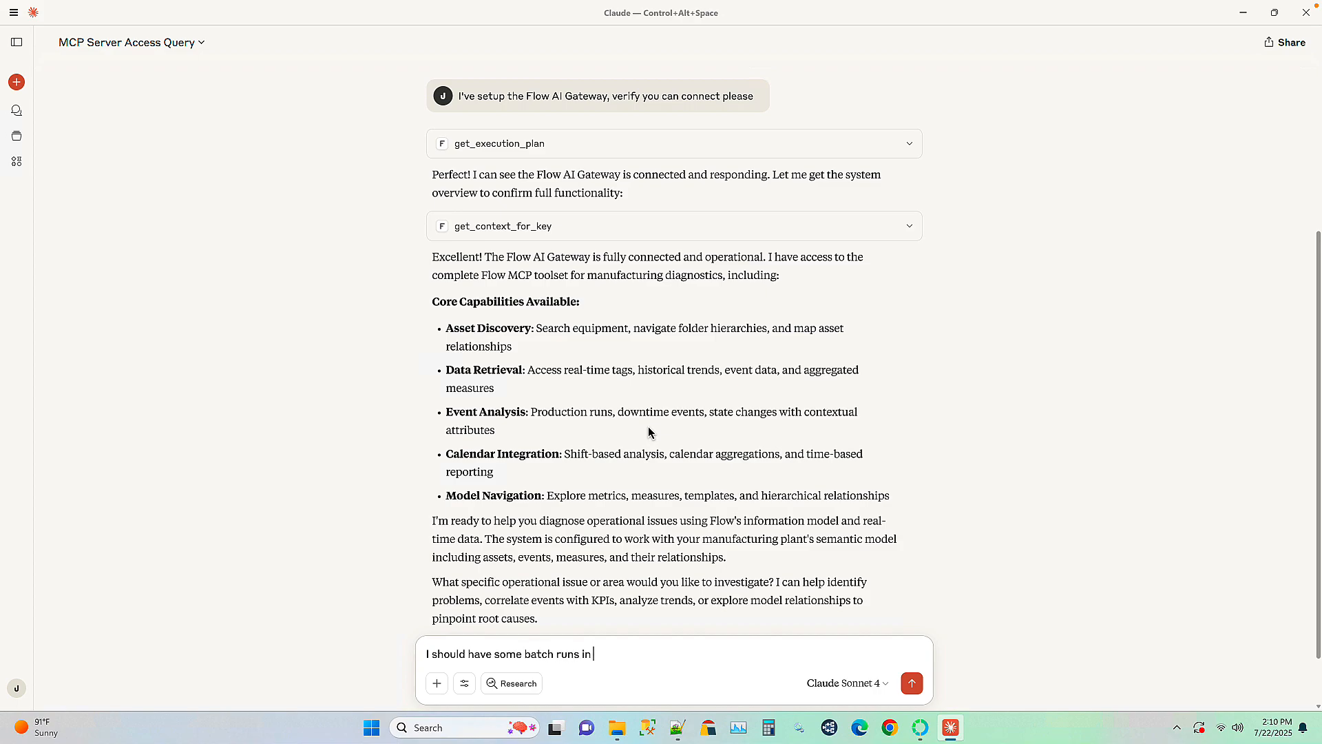
text(the Flow AI Gateway. Can you give me ano)
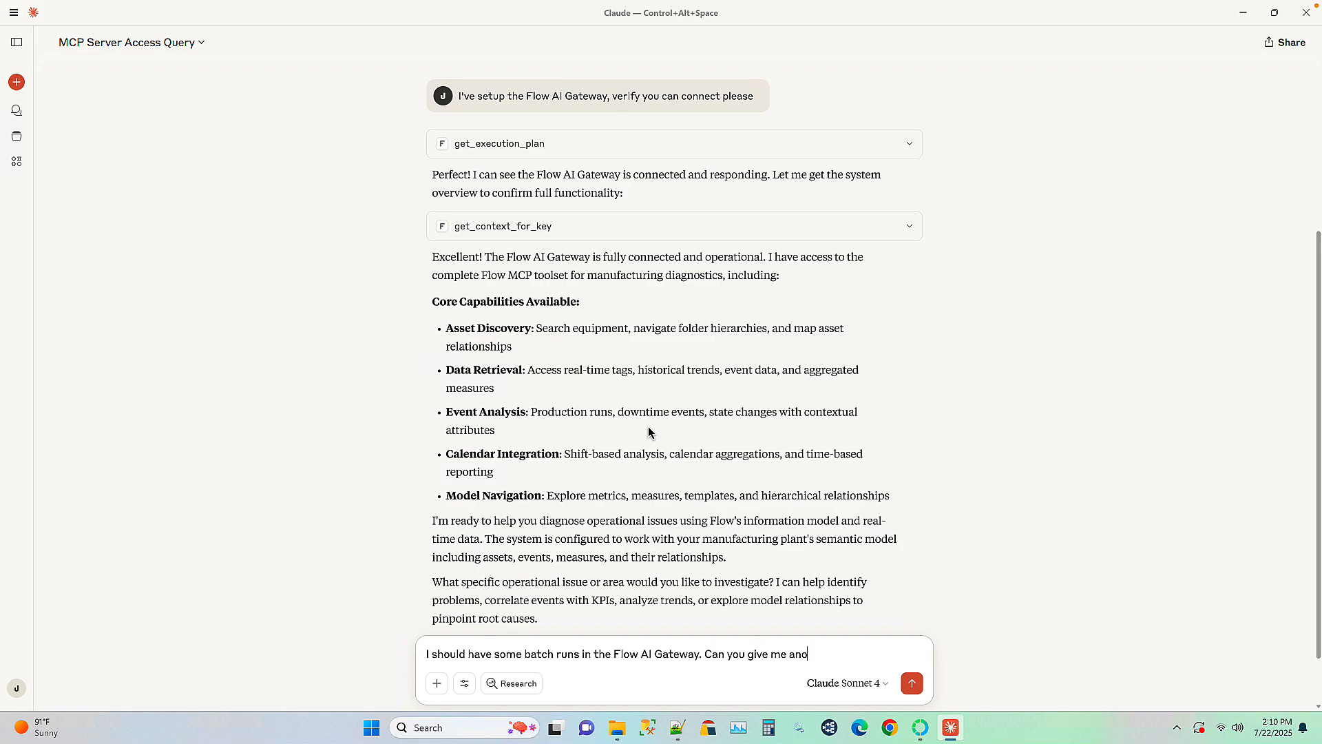
text(verview)
key(Return)
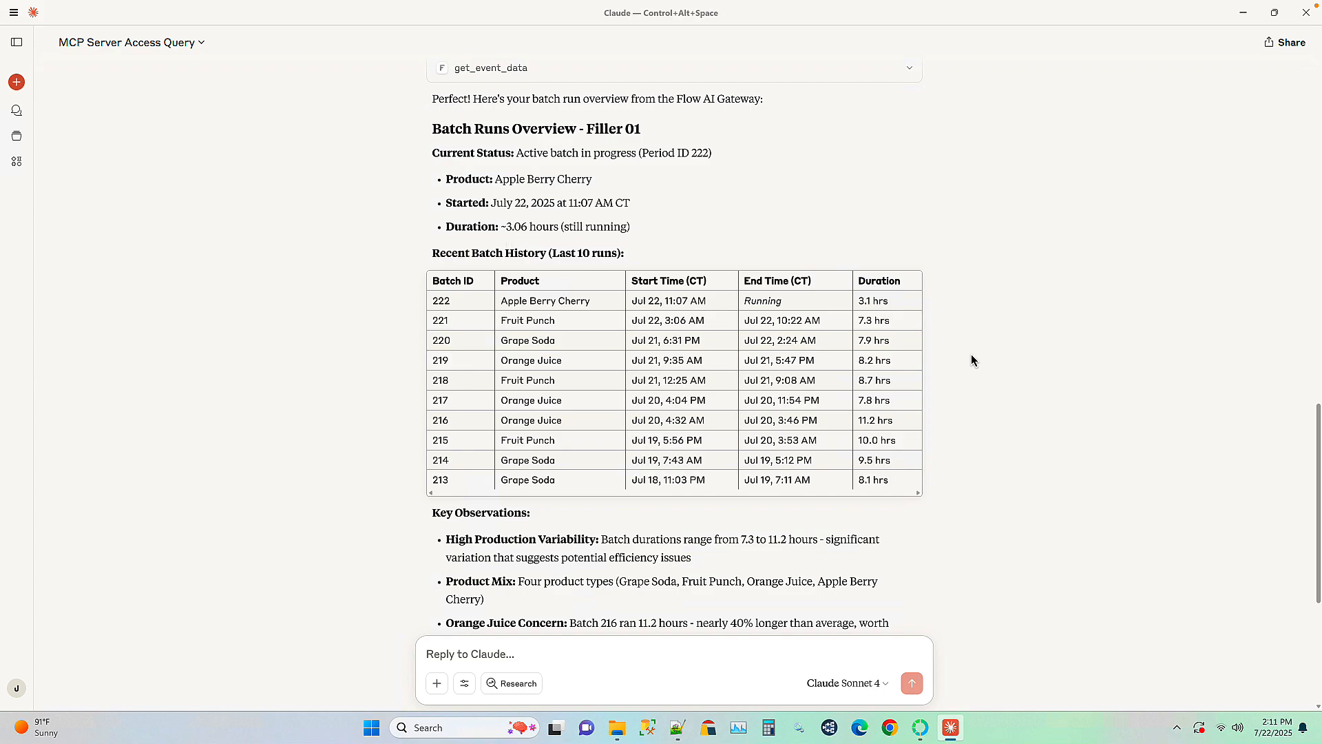
Review the batch run overview and ask Claude "What is the average duration of my Batch runs for July?"
scroll(972, 360, down, 3)
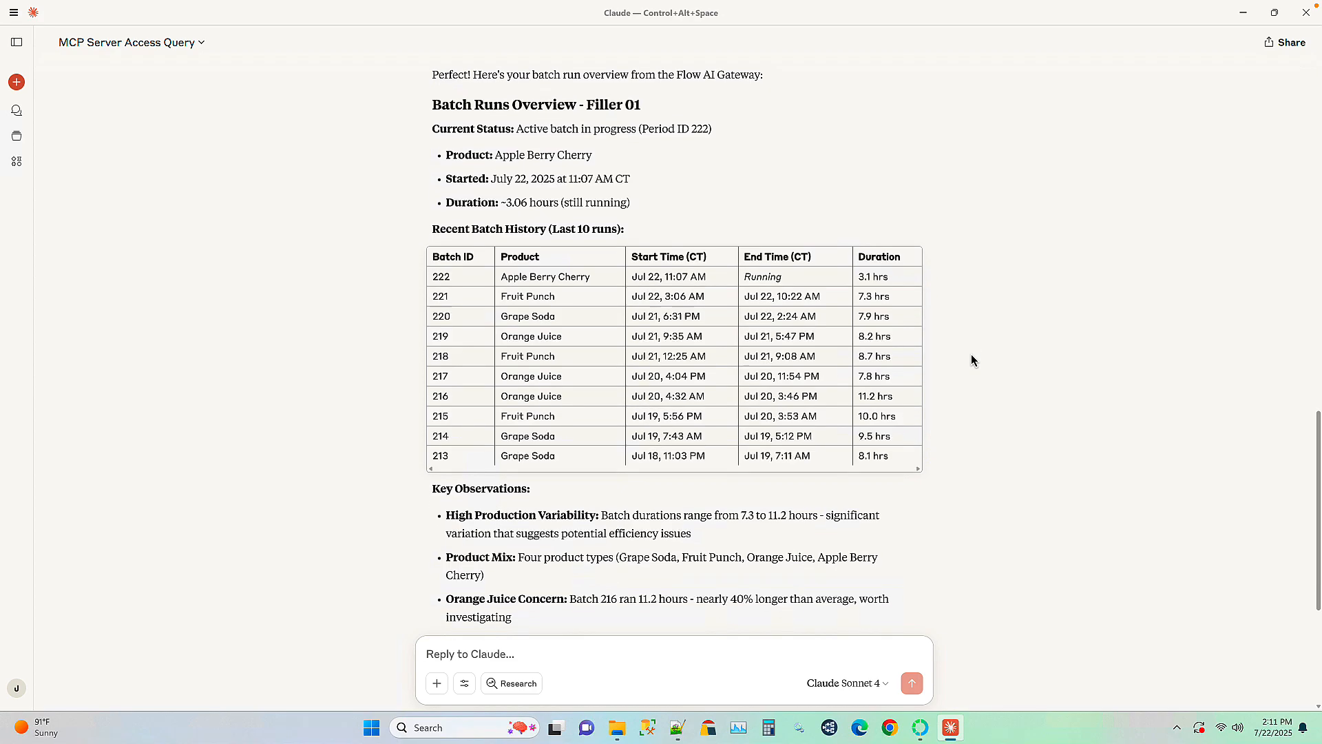
scroll(972, 360, down, 1)
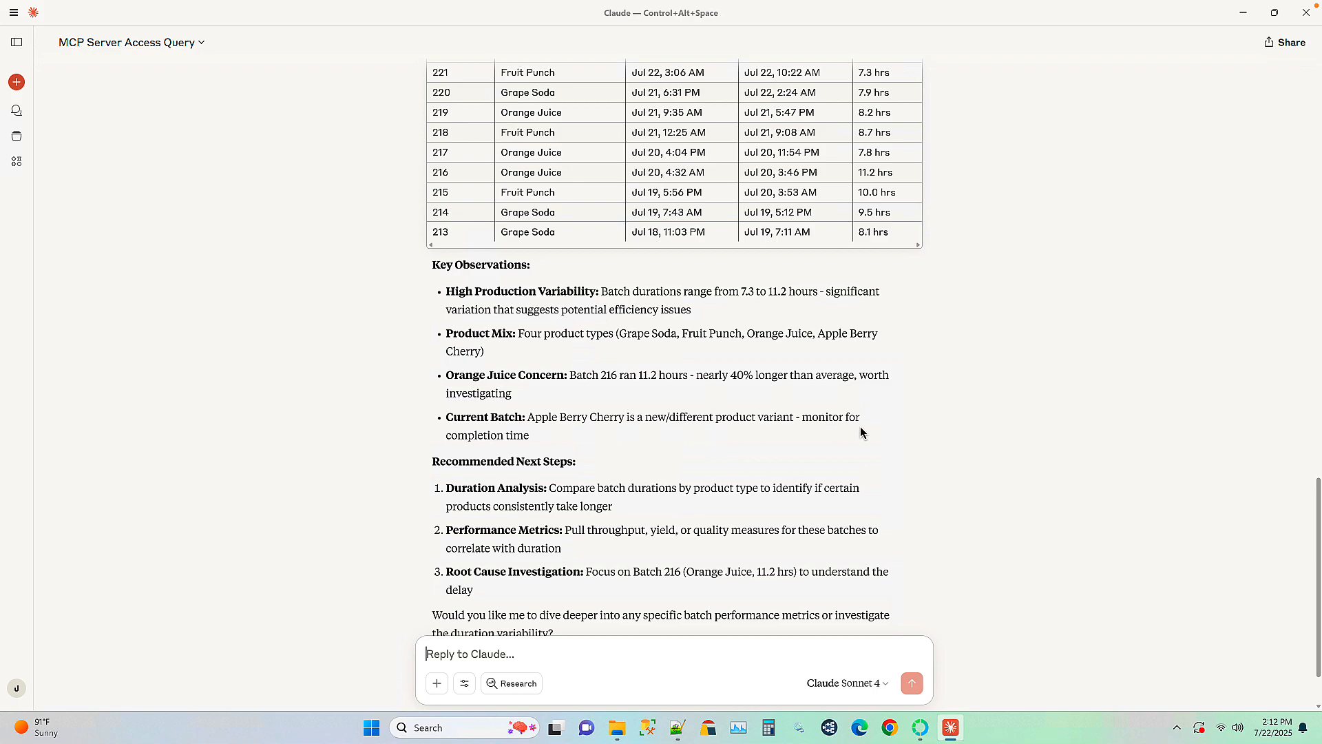
scroll(861, 433, up, 1)
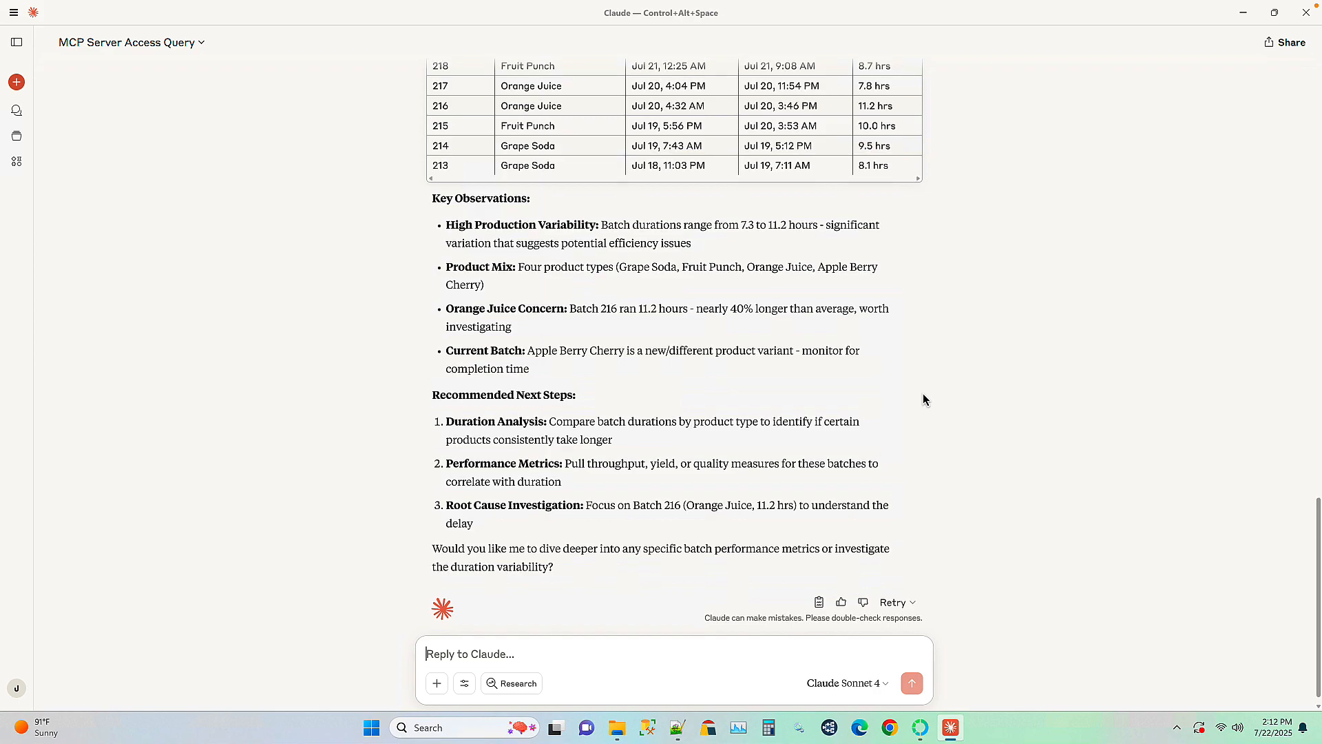
scroll(923, 395, up, 2)
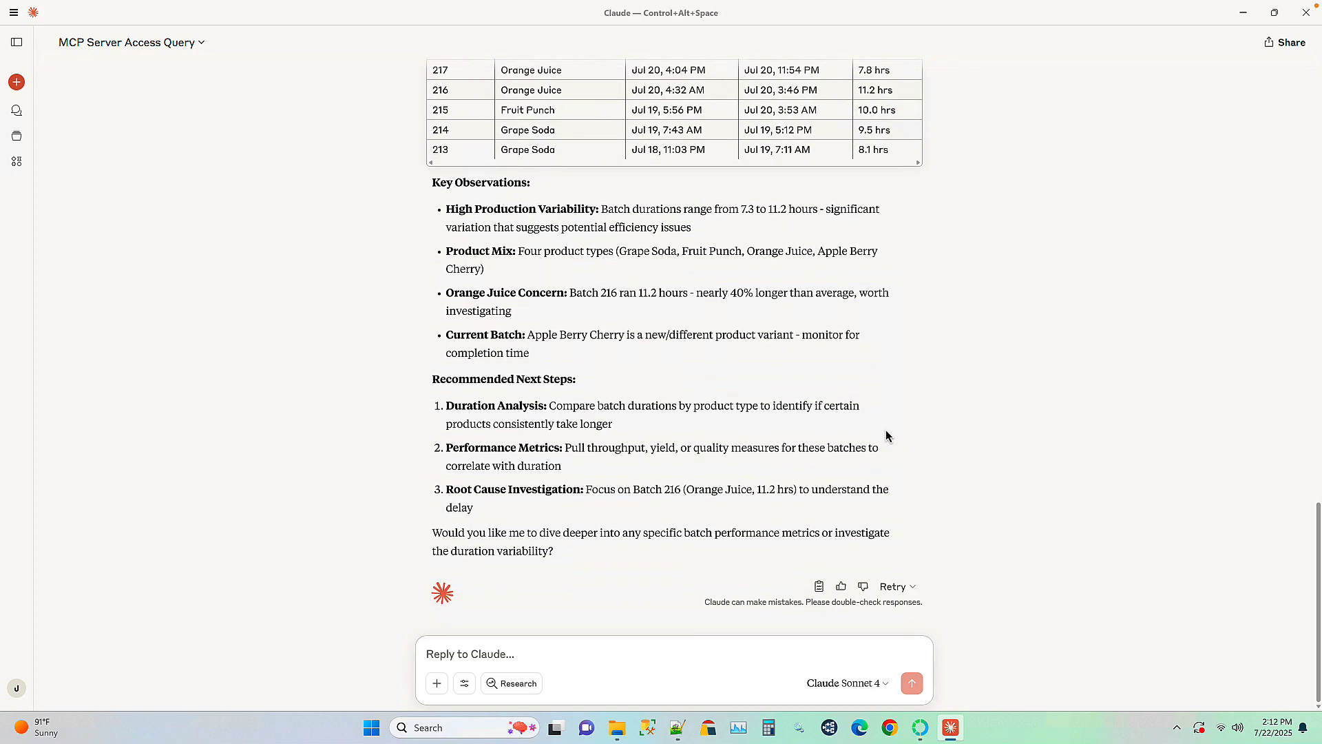
text(What is the average duration of my)
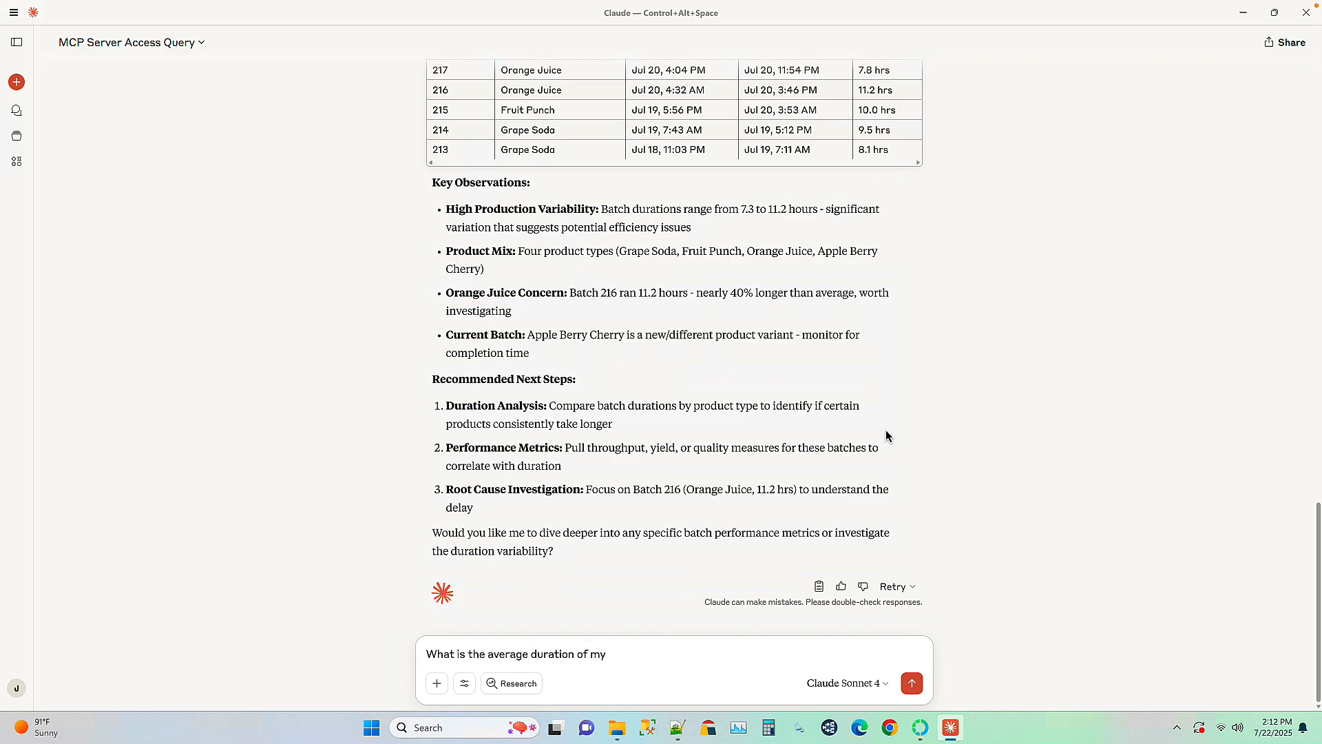
text( Batch runs for July?)
key(Return)
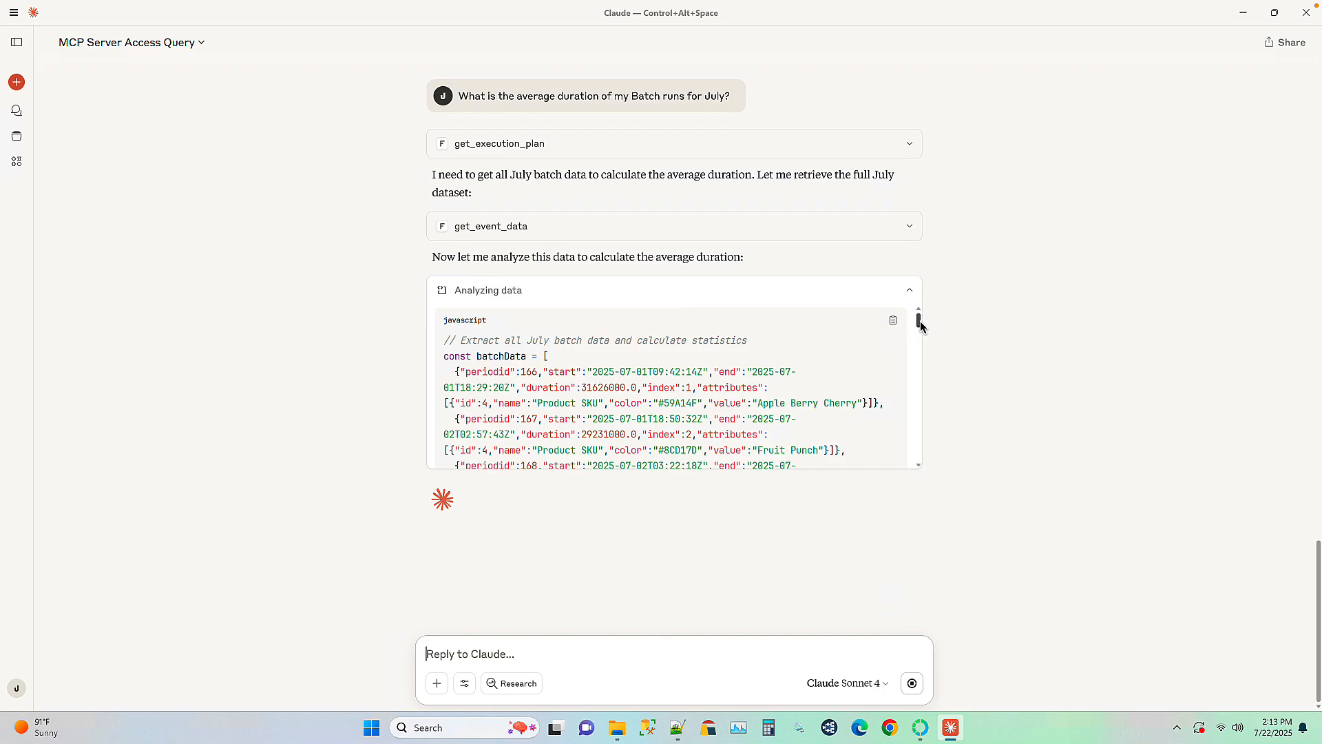
scroll(913, 372, down, 12)
scroll(911, 427, down, 5)
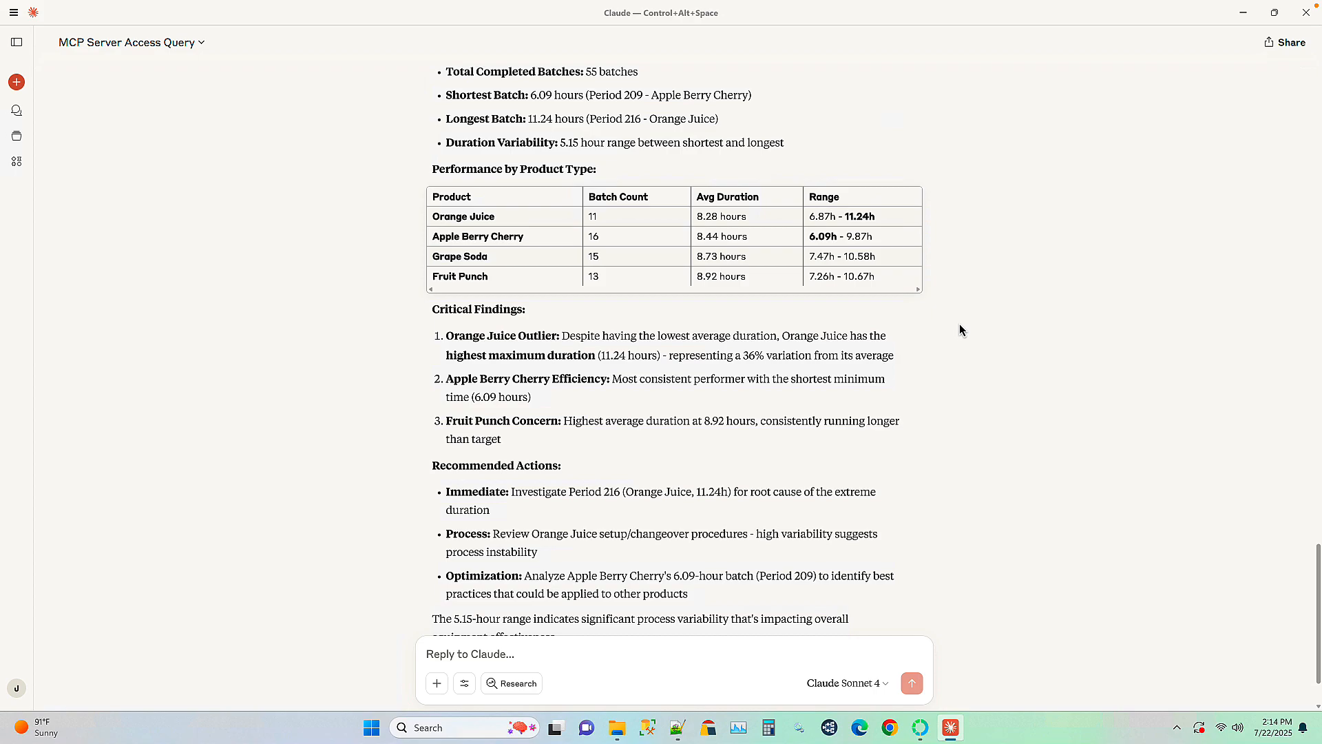
Switch to Flow, close the open event editor and add a metric named "Filler 01 Process Variables" under Line 01
click(920, 728)
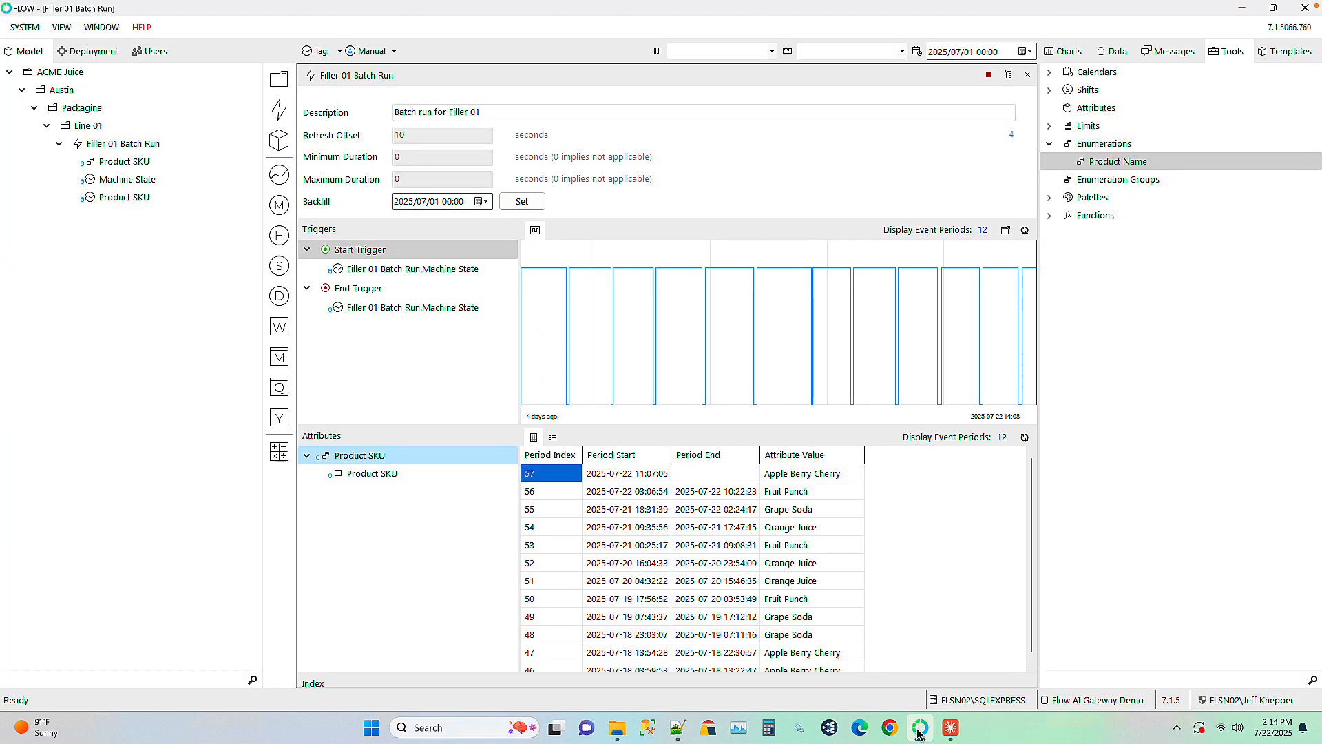
click(1027, 75)
click(1028, 75)
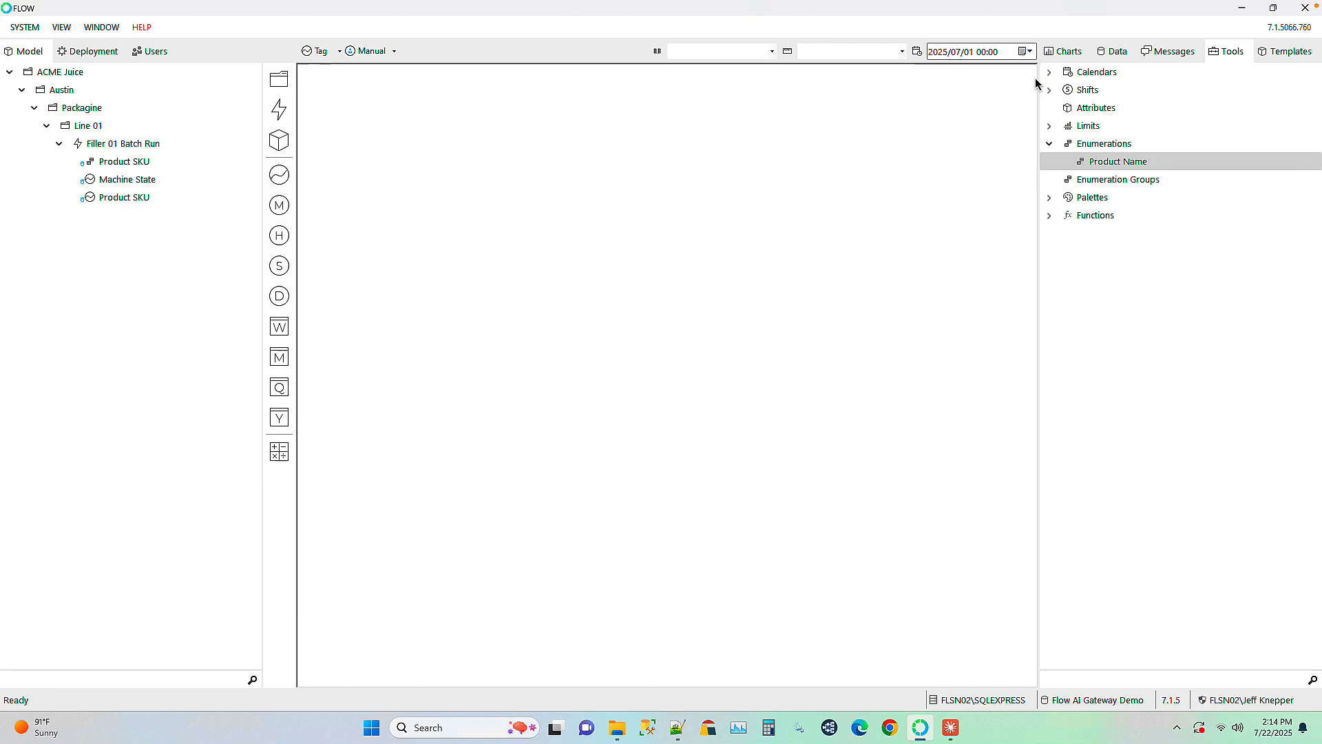
click(1116, 53)
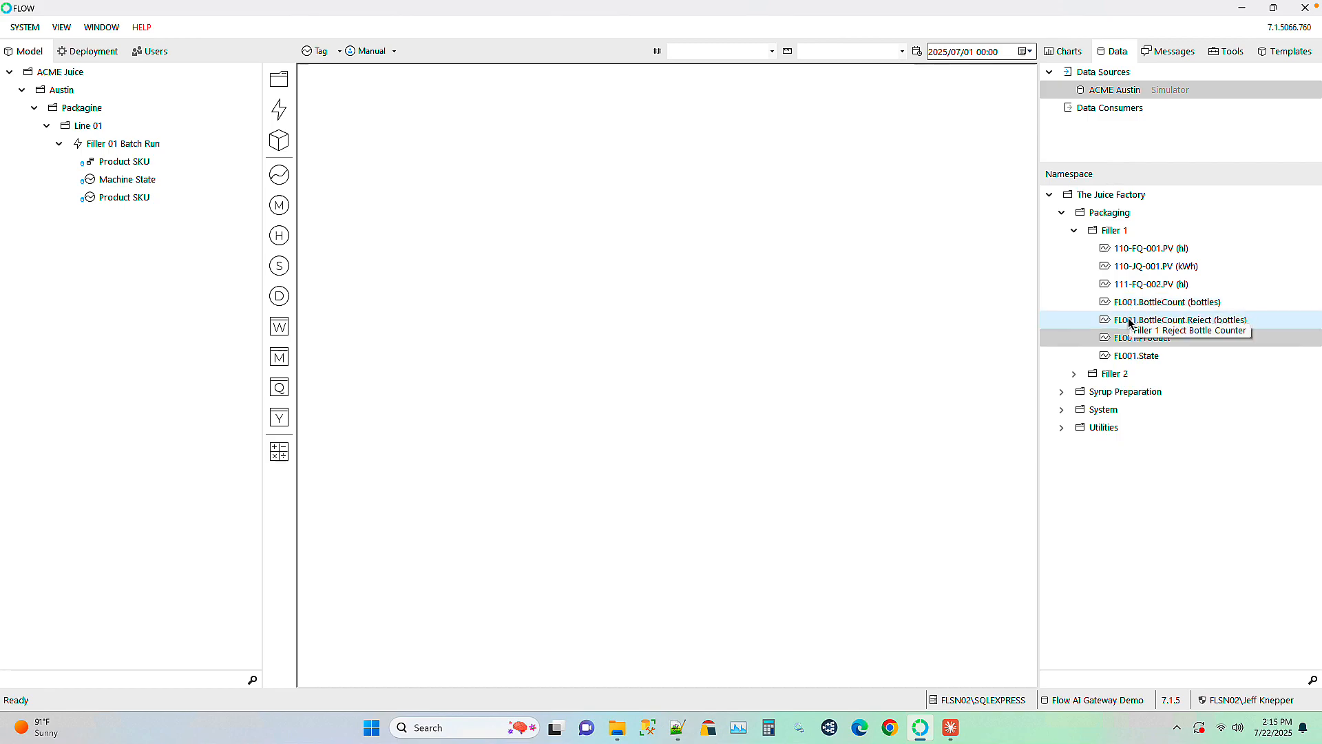
drag(1128, 319, 96, 128)
text(Filler 01 )
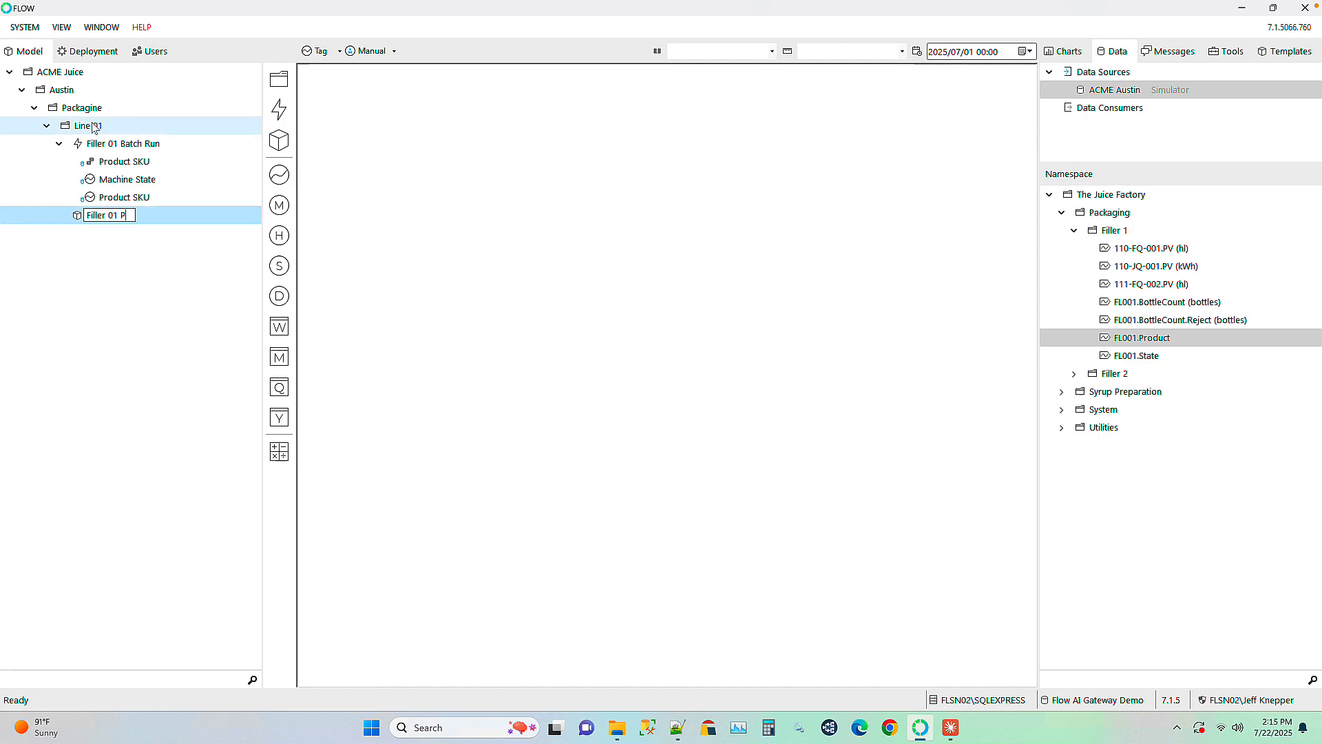
text(Process Variables)
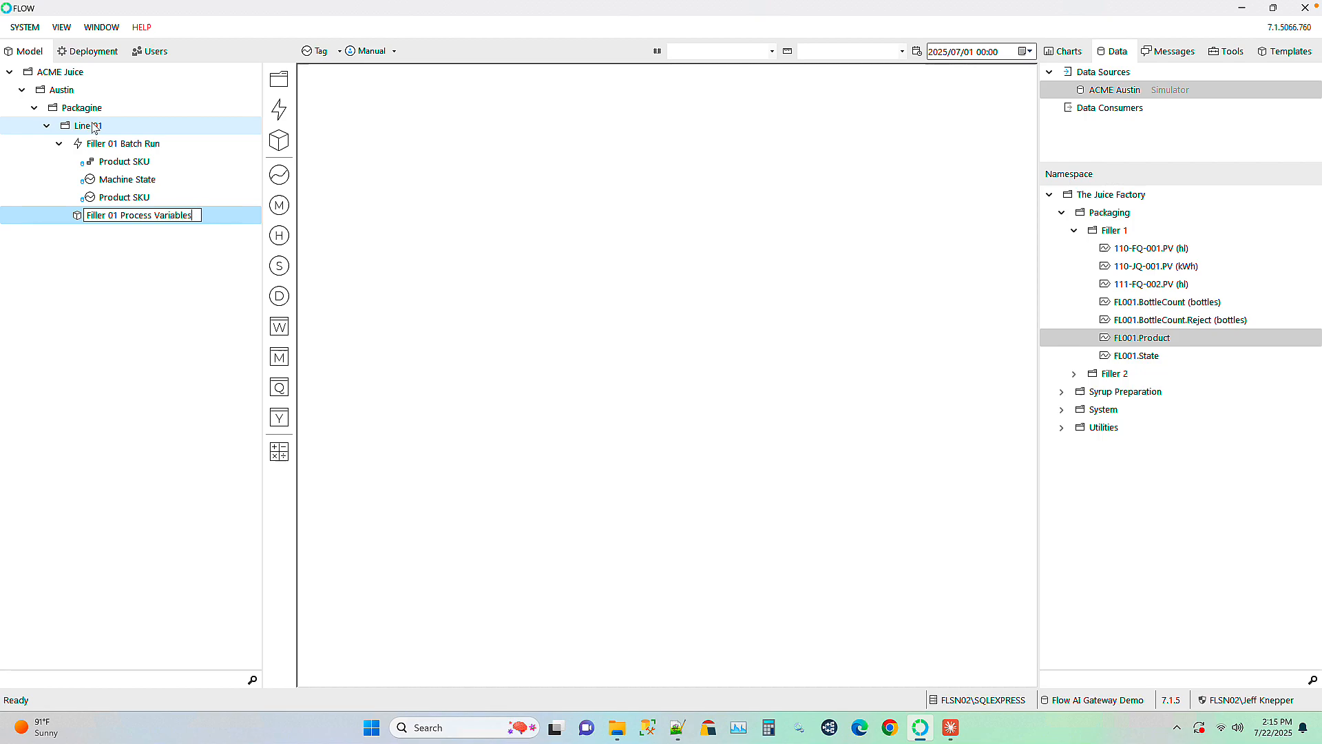
key(Return)
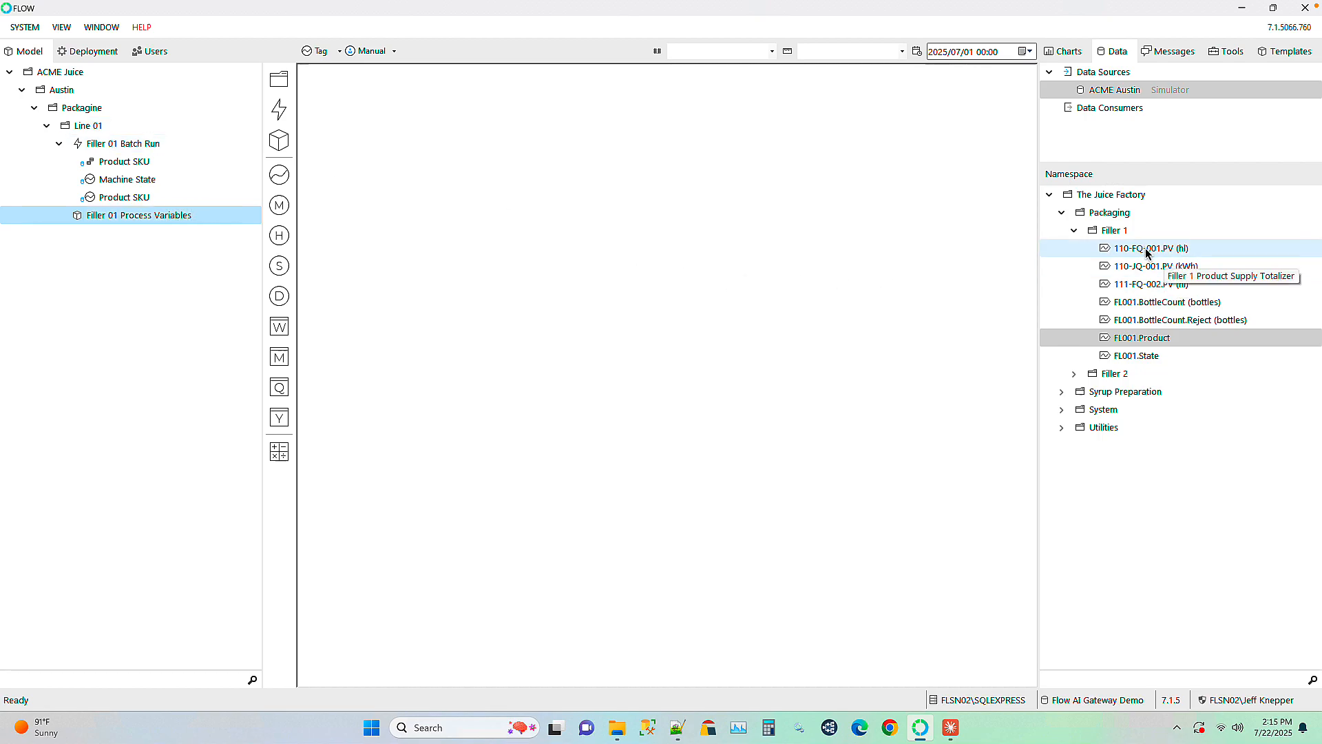
Add the 110-FQ-001.PV tag to Filler 01 Process Variables and name it "Concentrate Supply (hl)"
drag(1146, 248, 141, 217)
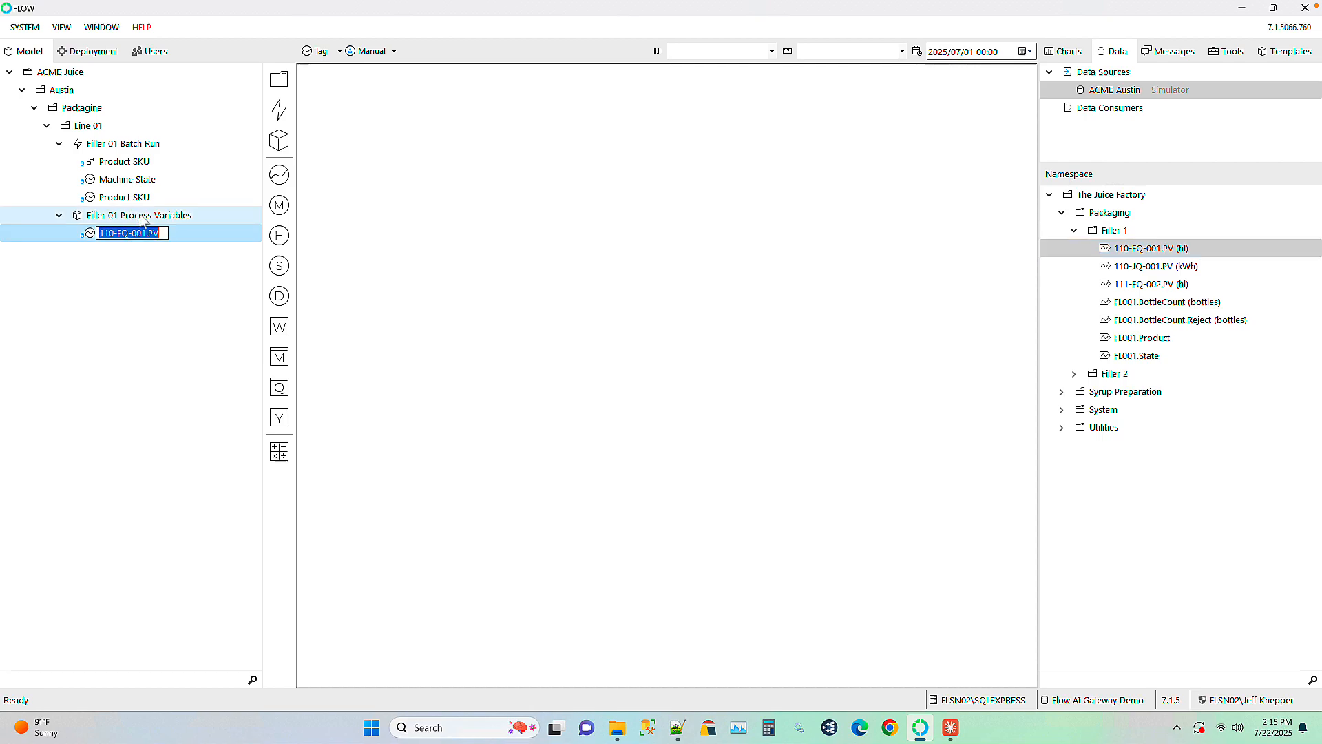
text(Concentrate)
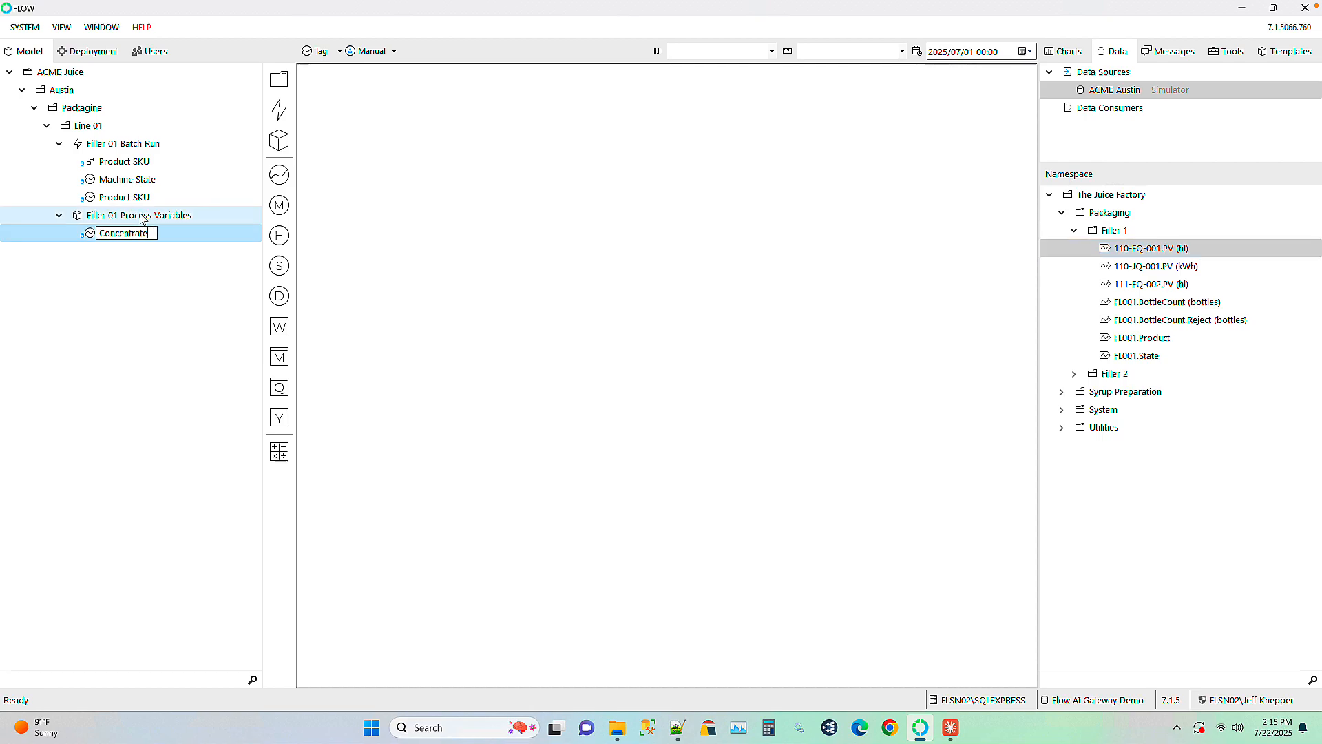
text( Supply (hl)
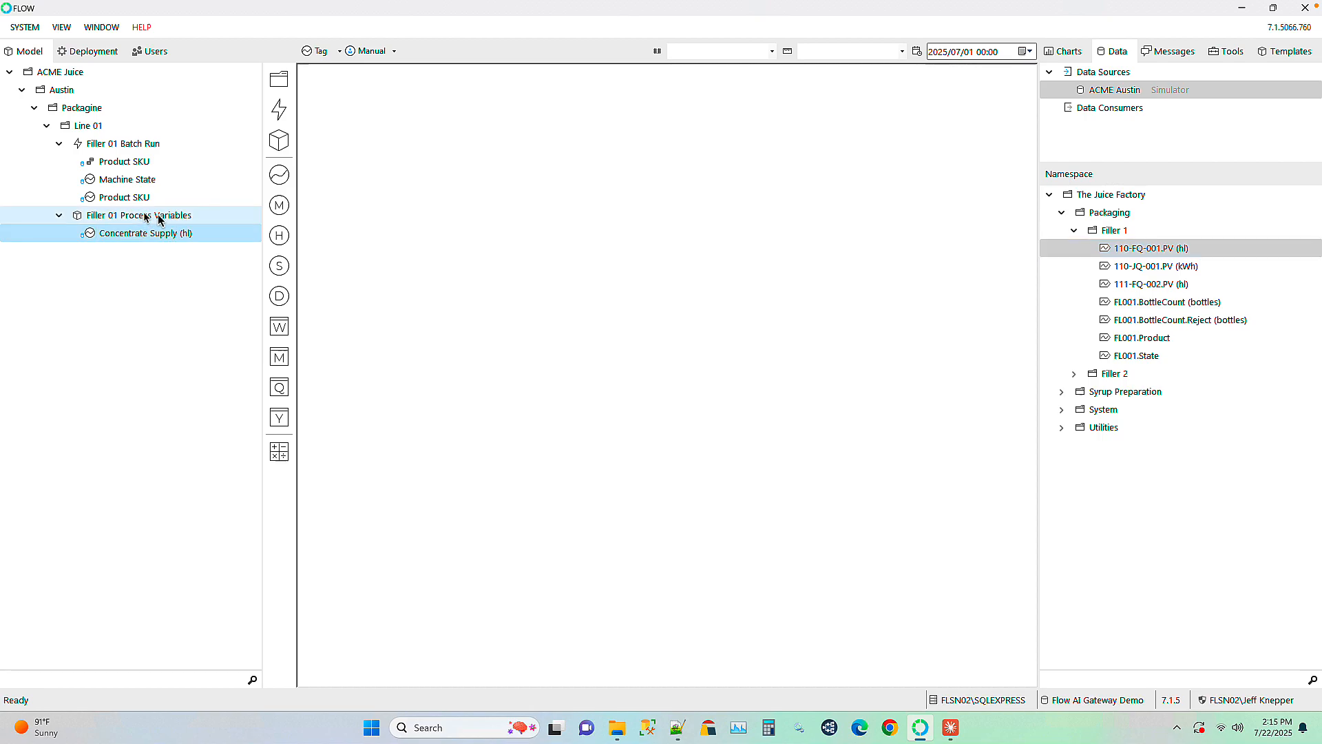
Add the 110-JQ-001.PV tag to Filler 01 Process Variables and name it "Energy Usage"
drag(1155, 268, 250, 227)
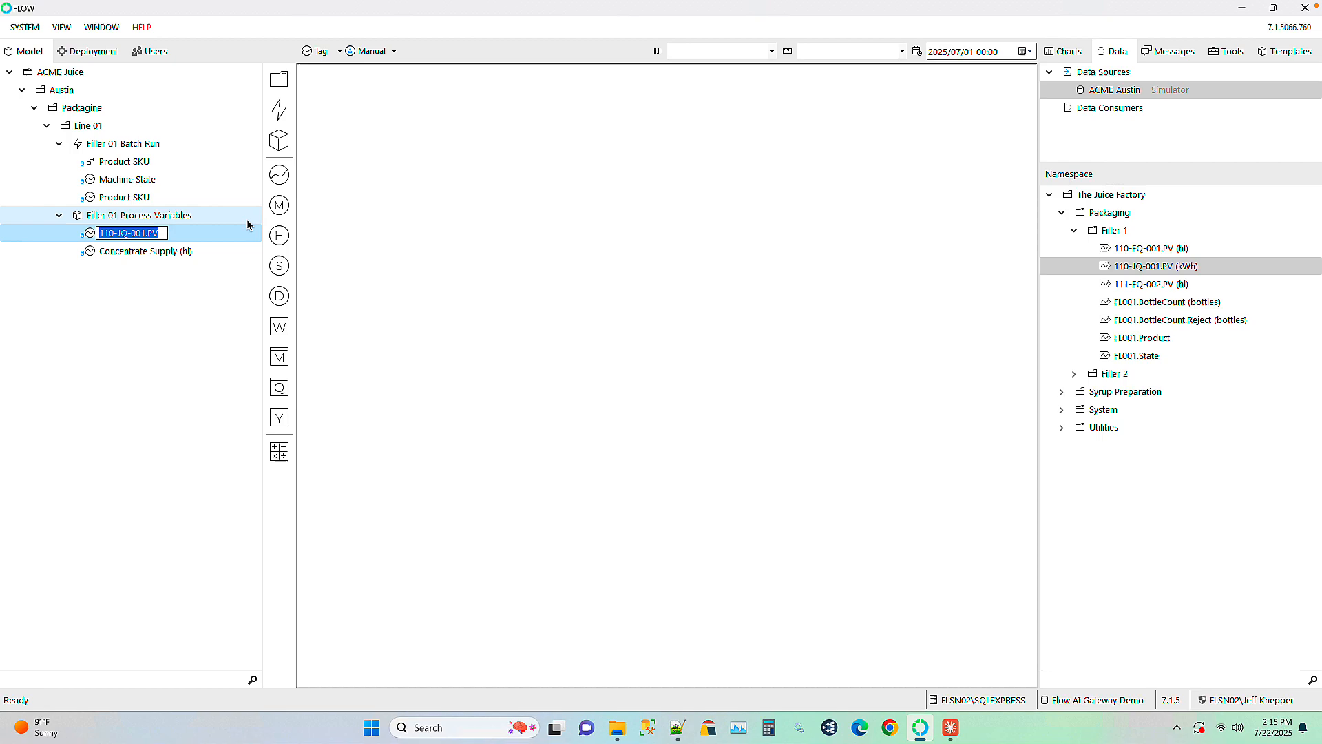
text(Energy )
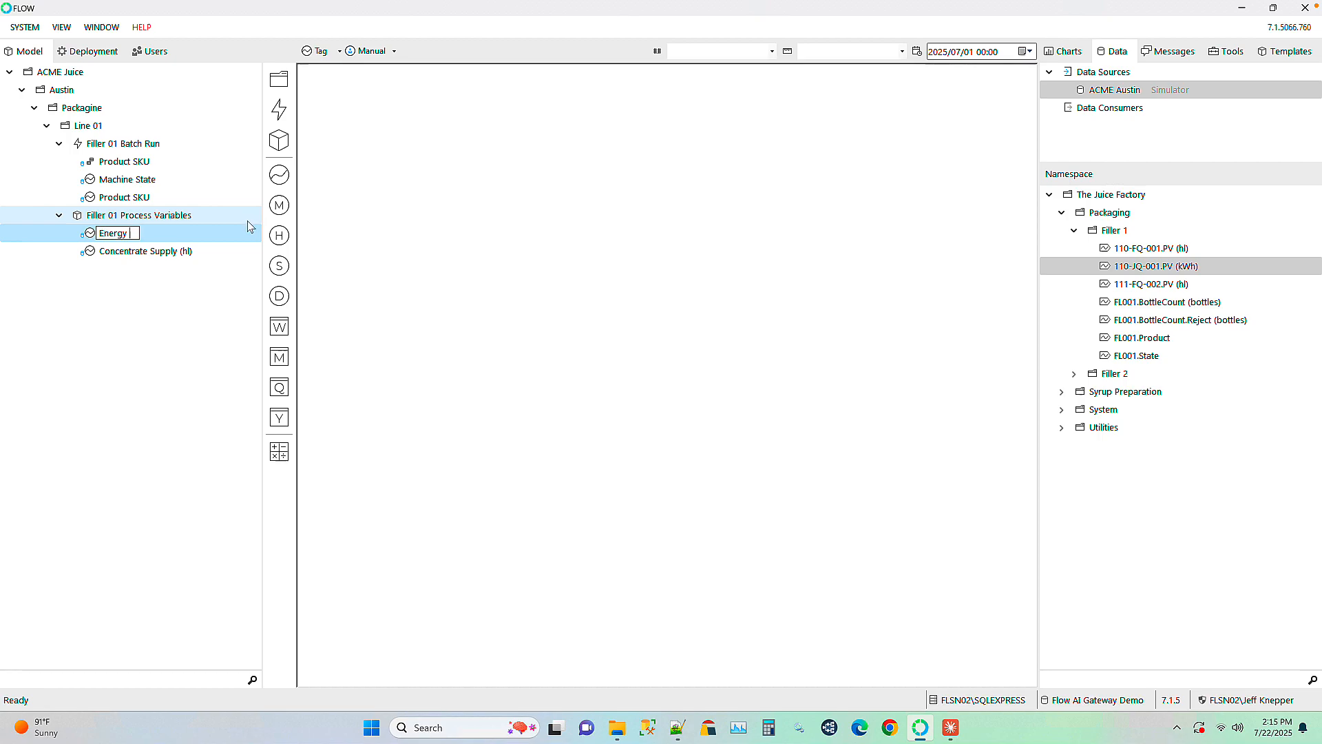
text(Usage)
key(Return)
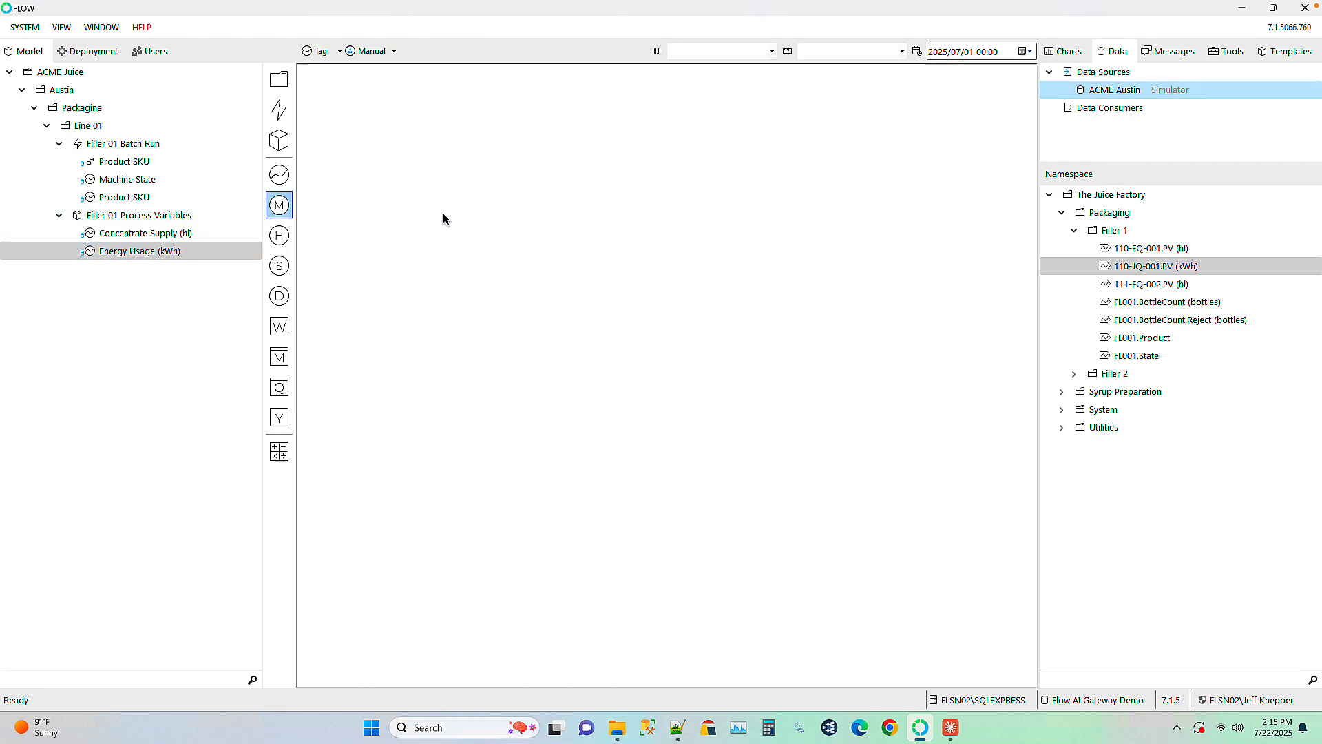
Add the 111-FQ-002.PV tag to Filler 01 Process Variables and name it "Water Supply"
click(1145, 291)
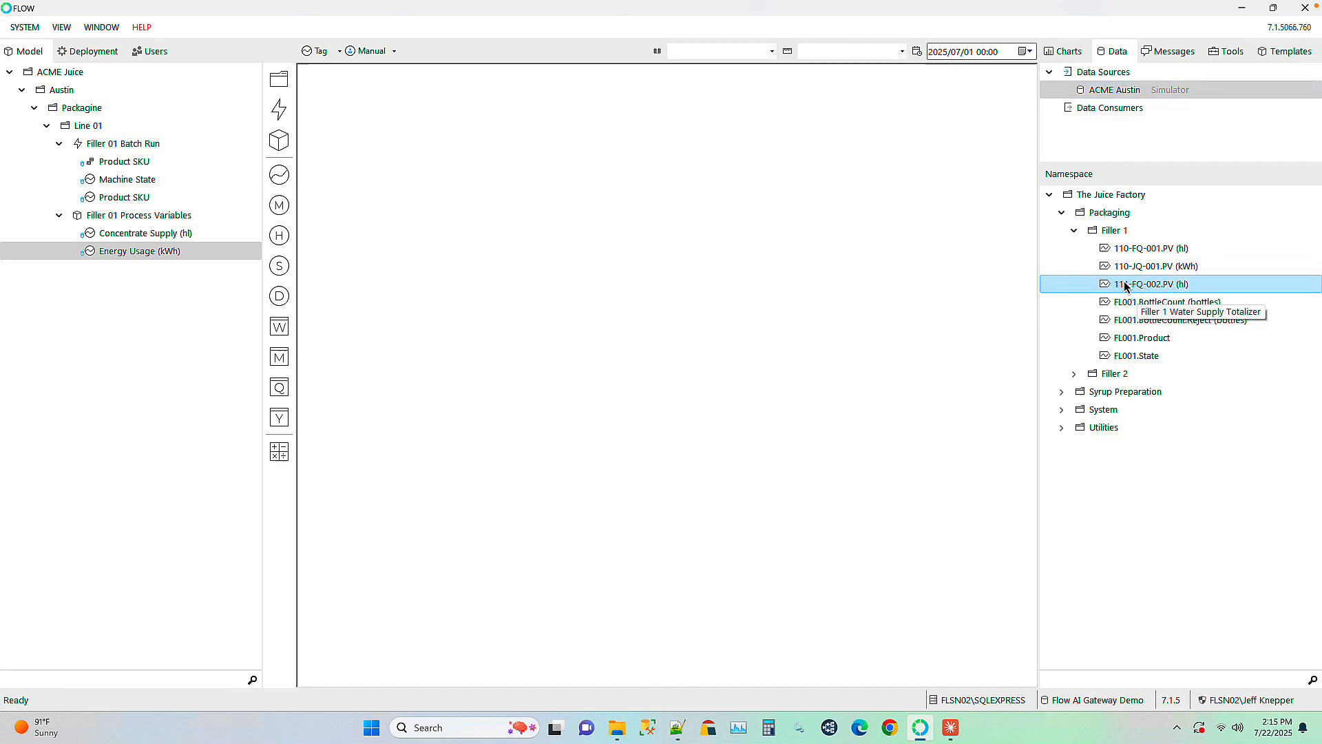
drag(1127, 286, 120, 219)
text(Water Sup)
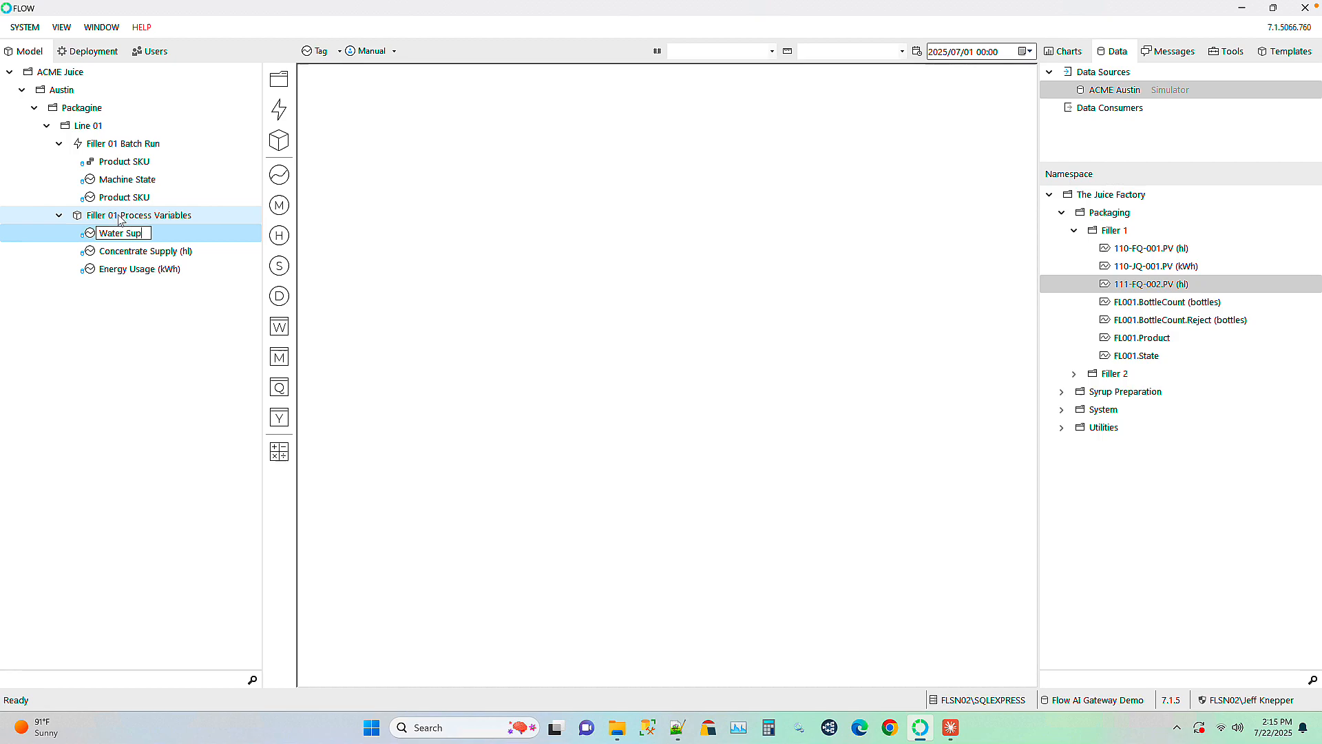
text(pl)
key(BackSpace)
text(ply)
key(Return)
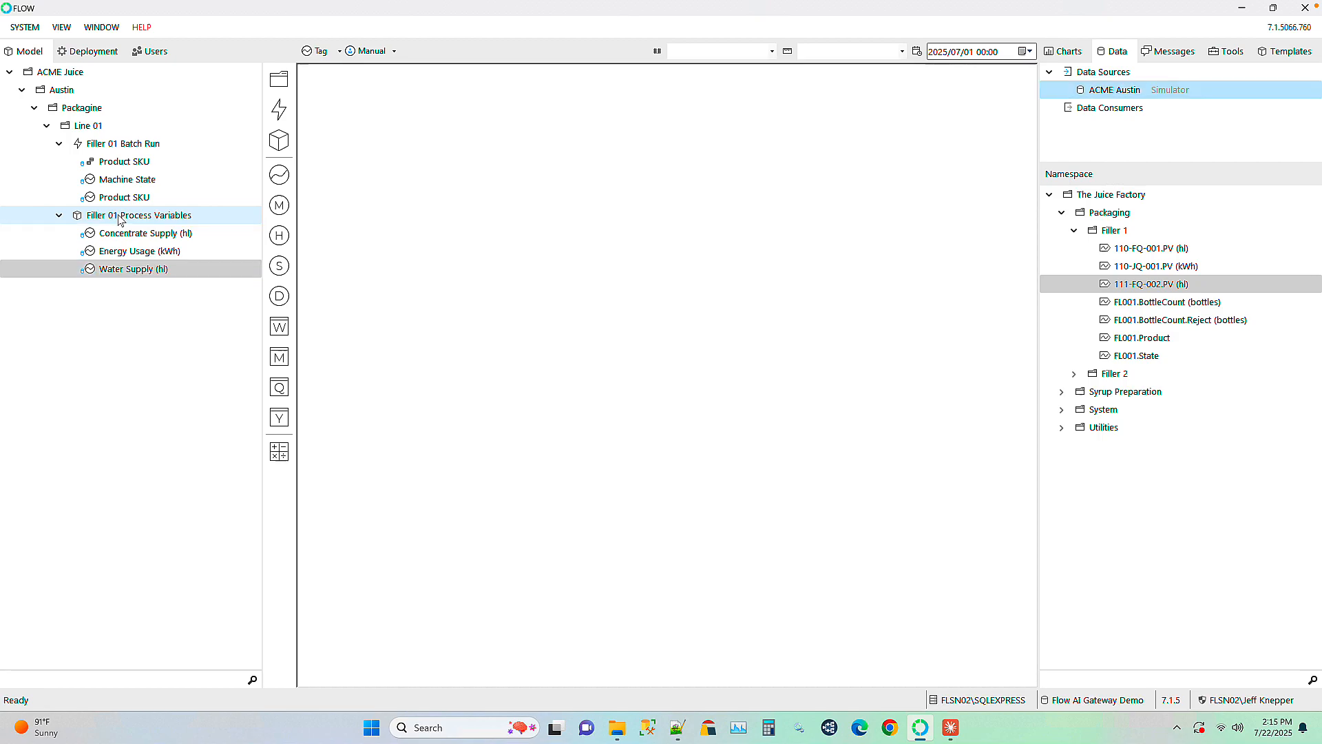
Add the FL001.BottleCount.Reject tag to Filler 01 Process Variables and name it "Scrap"
click(1170, 322)
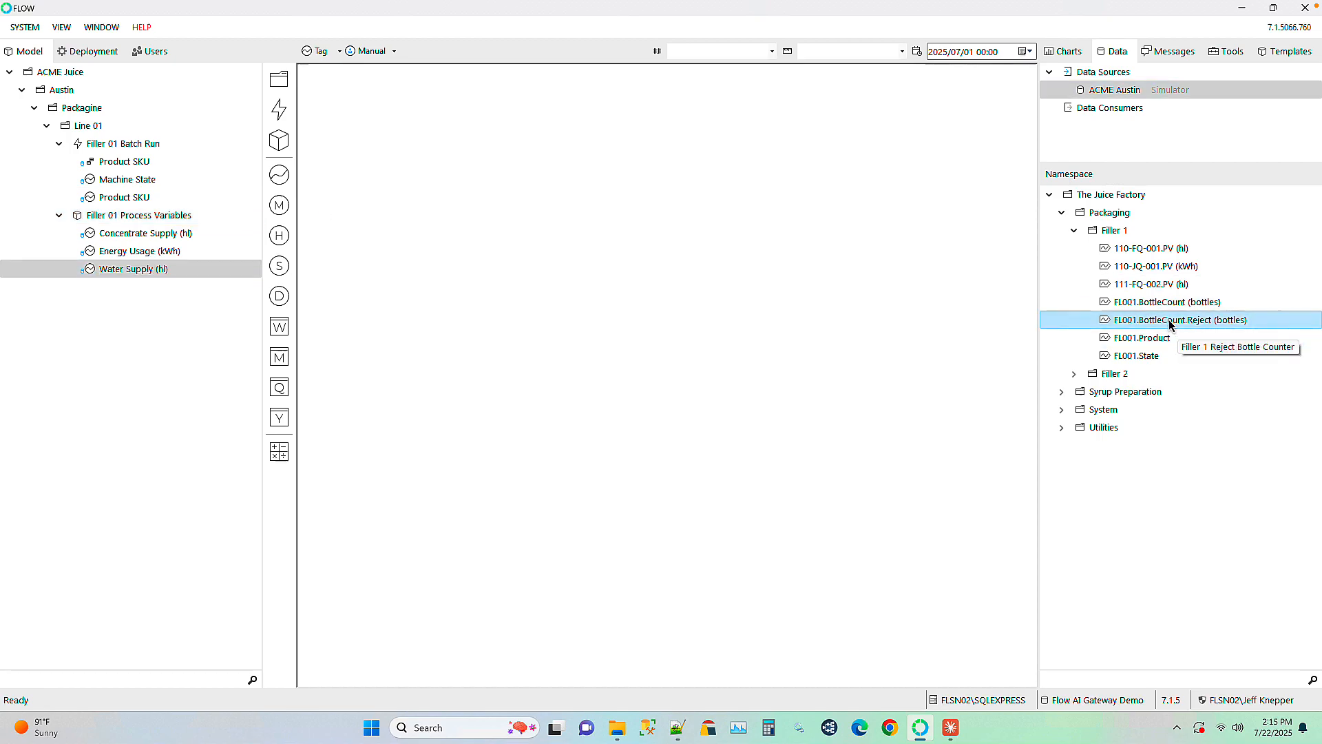
drag(1169, 322, 146, 222)
text(Sc)
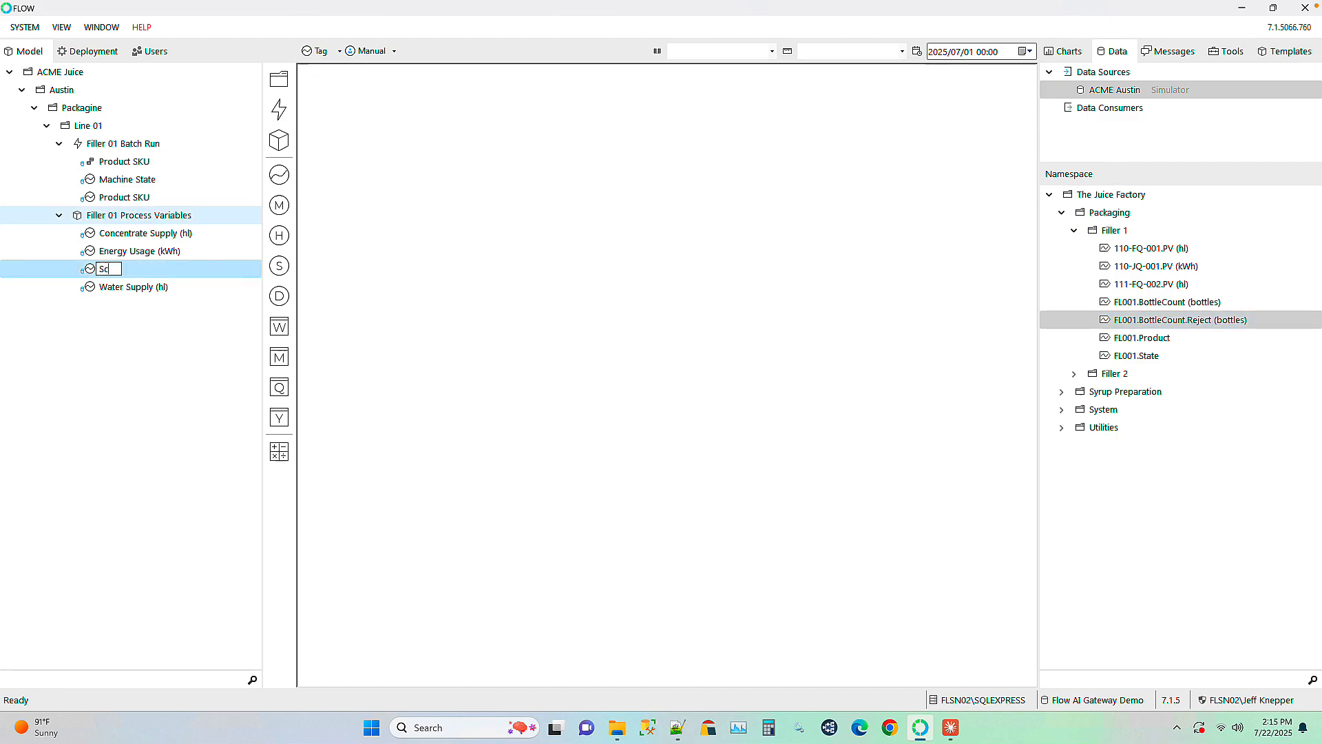
text(rap)
key(Return)
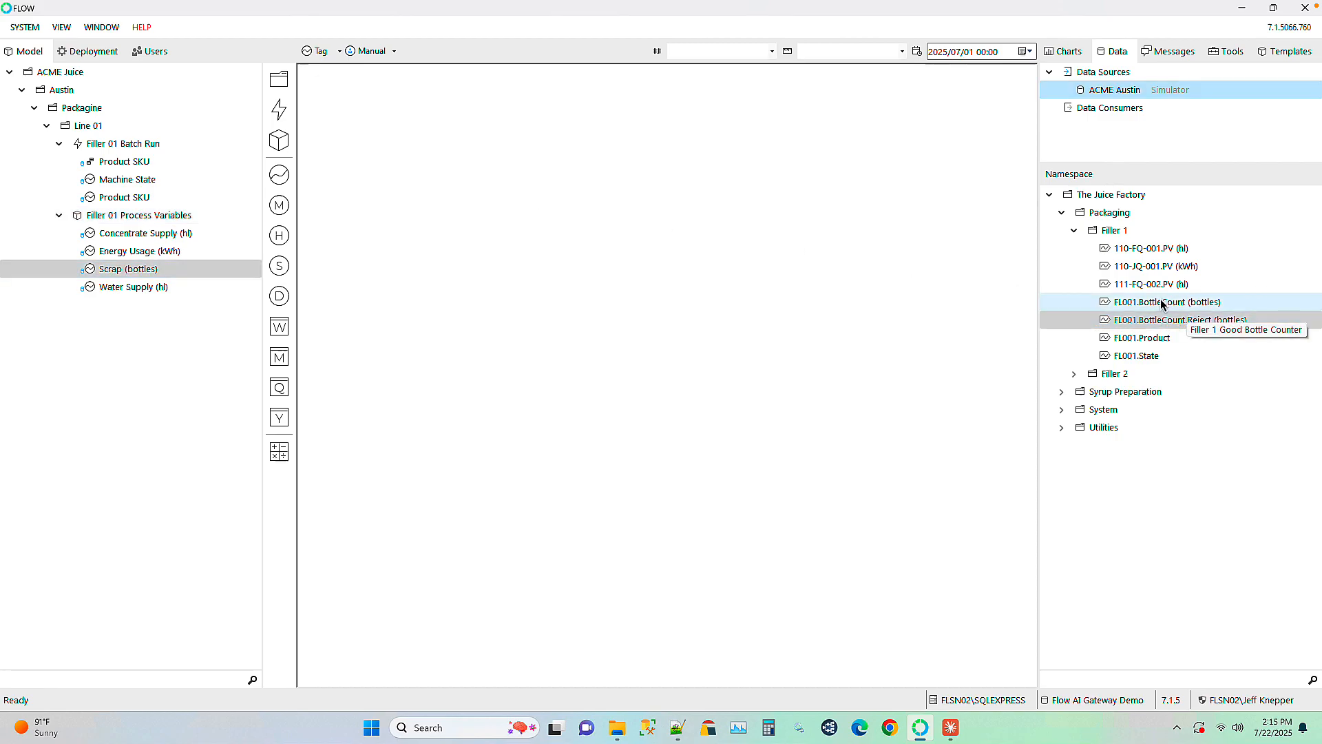
Add the FL001.BottleCount tag to Filler 01 Process Variables and name it "Good Production"
drag(1162, 303, 166, 219)
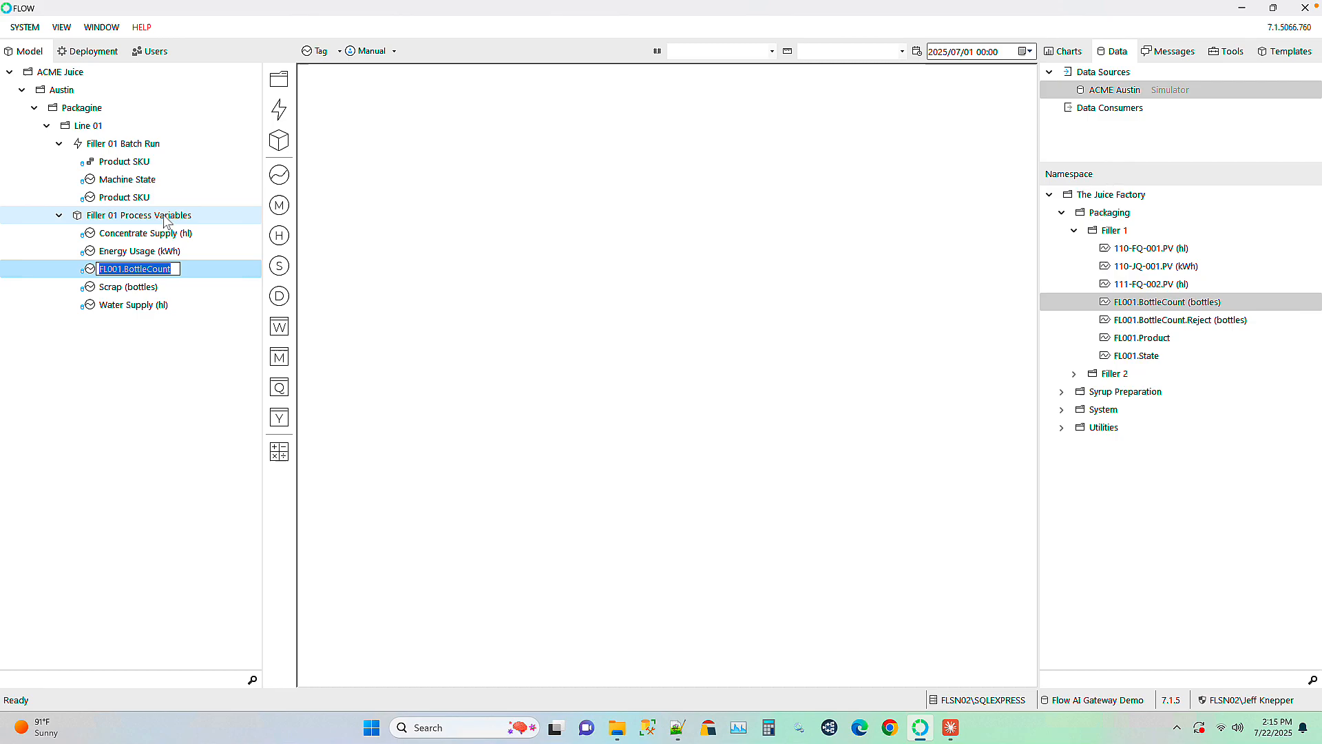
text(Good Pr)
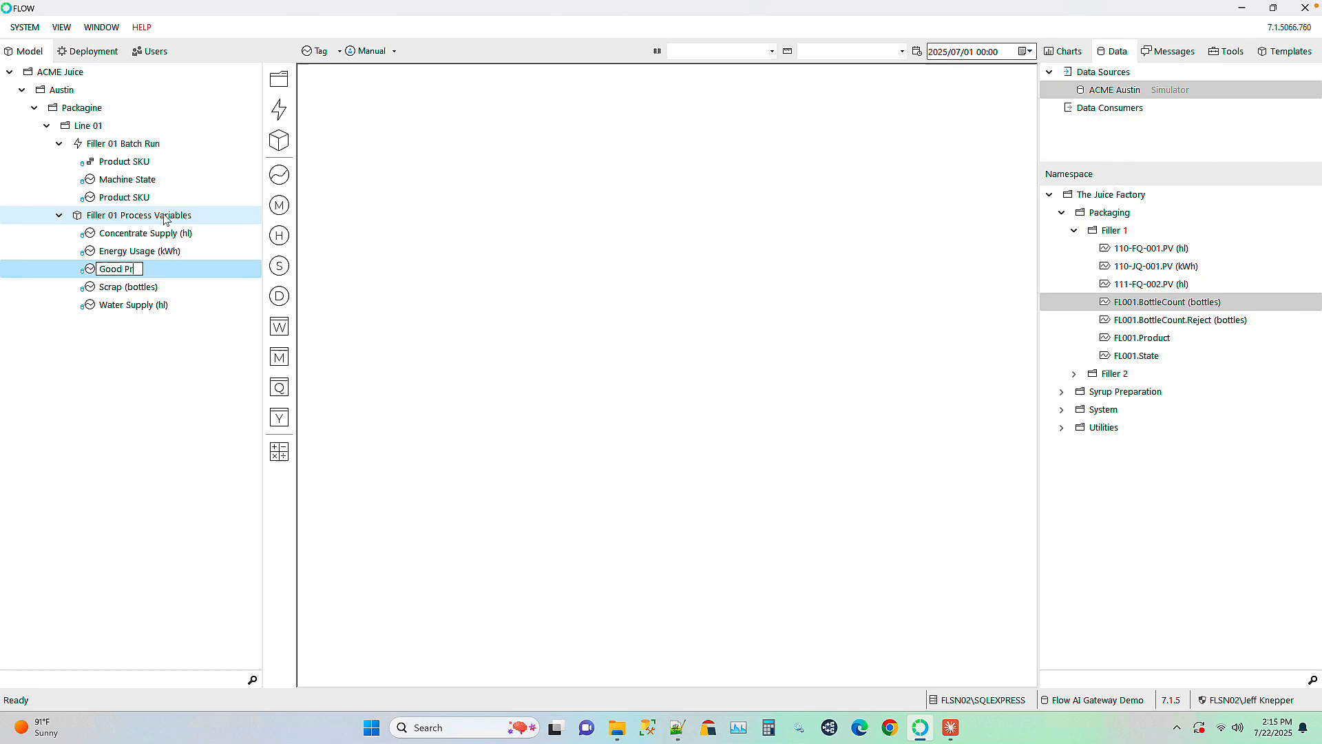
text(oduction (bottles))
key(Return)
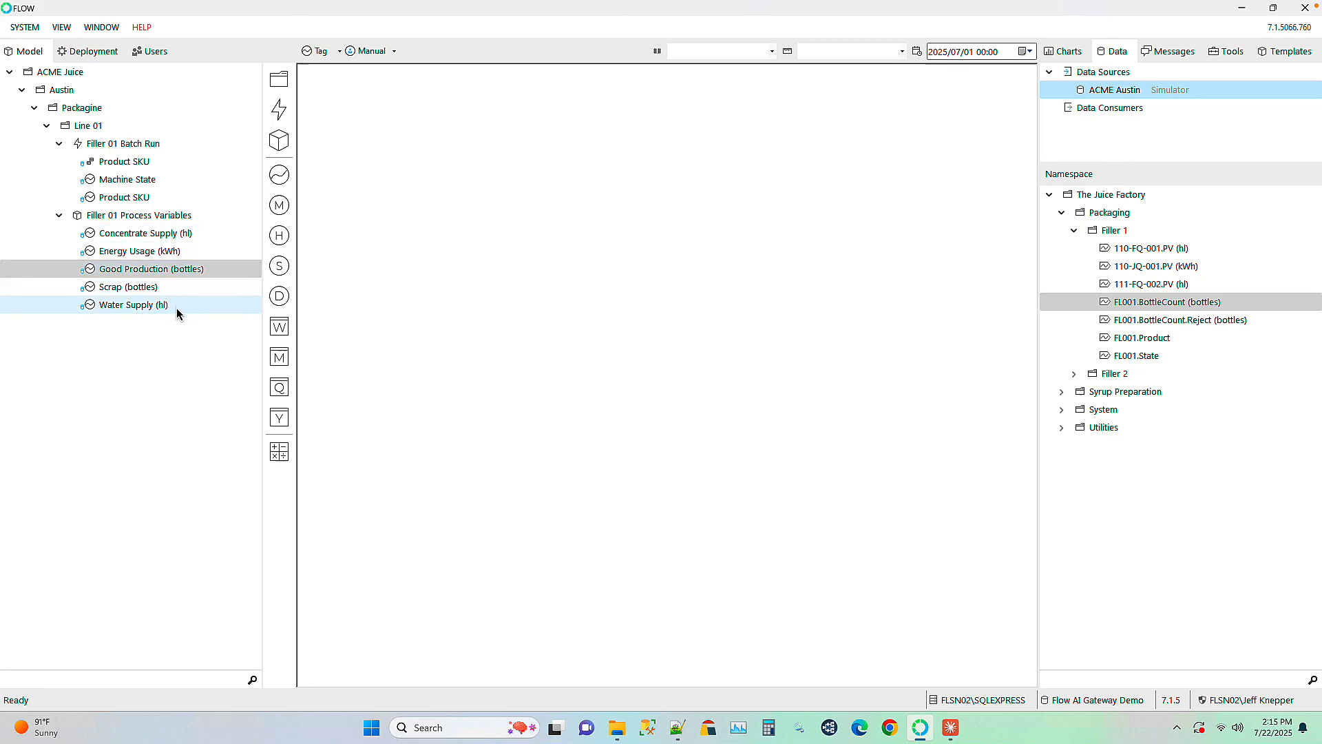
Open Concentrate Supply to examine its totalizer data preview, and close its editor
click(139, 232)
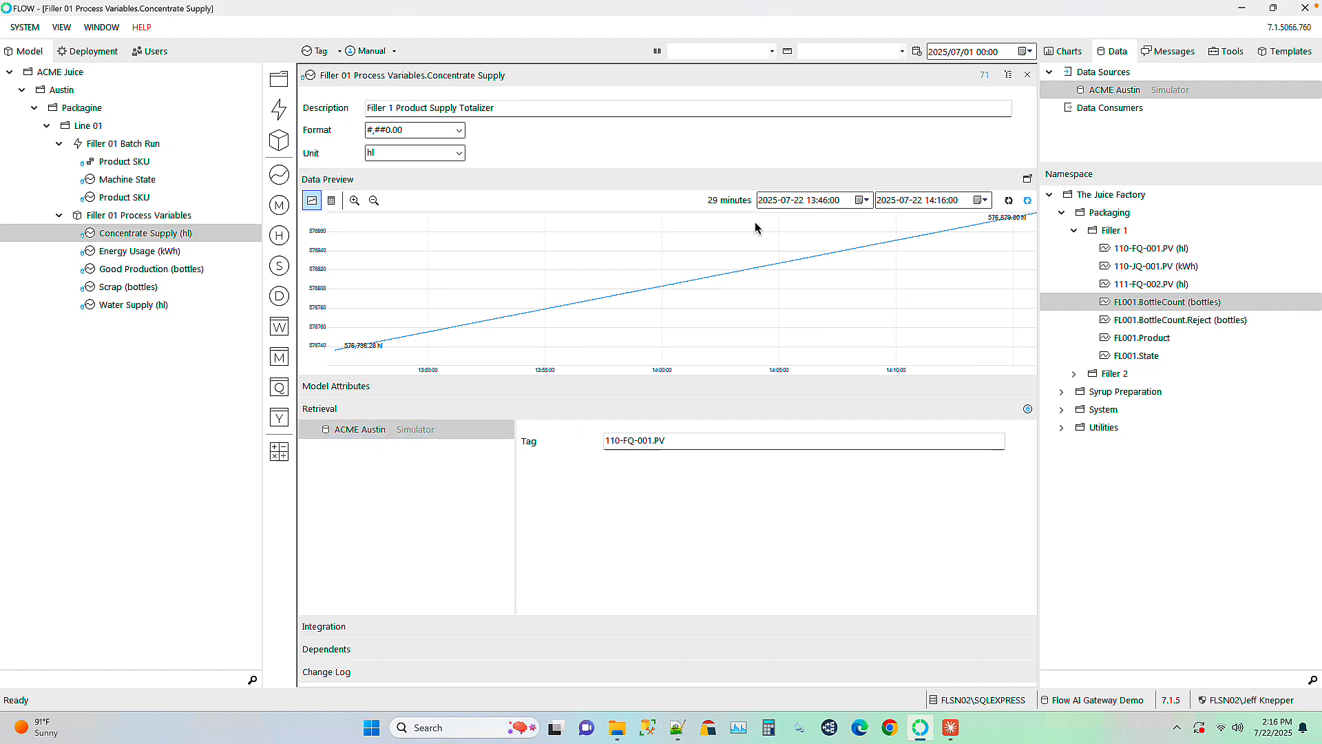
click(1028, 75)
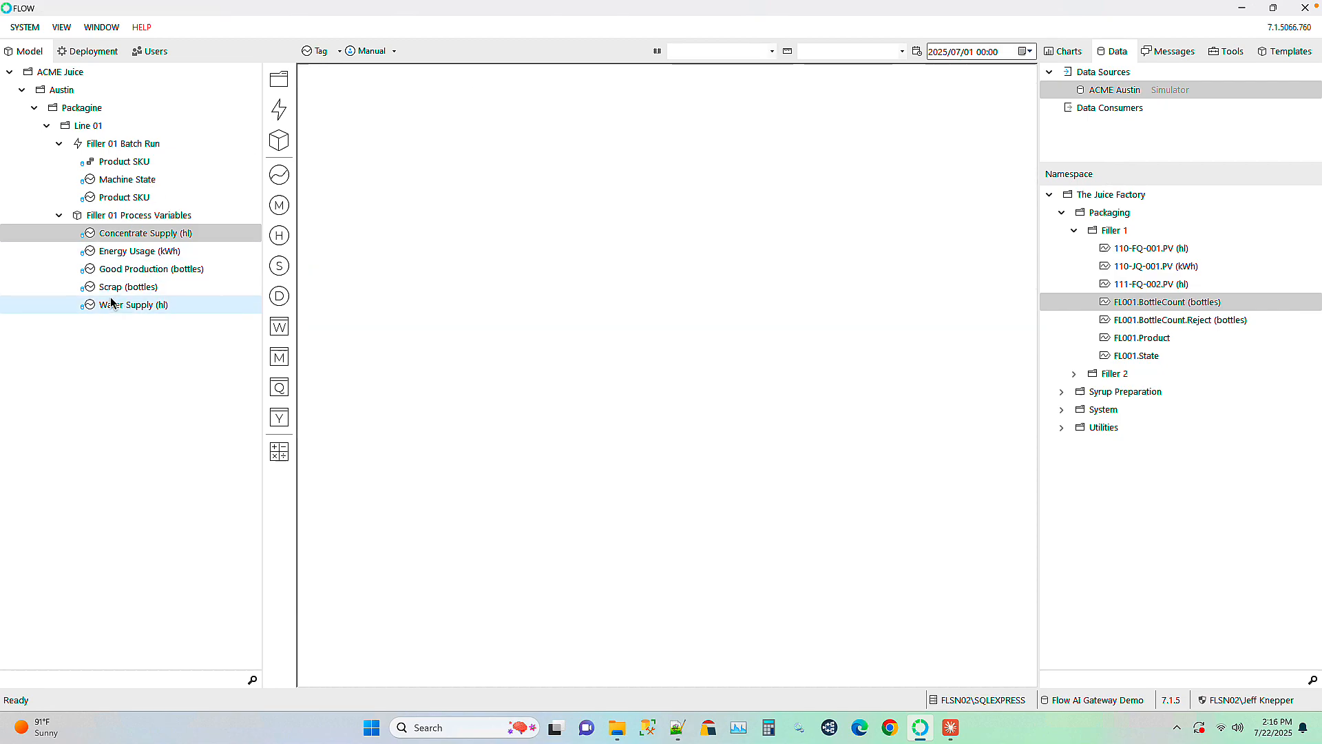
click(115, 238)
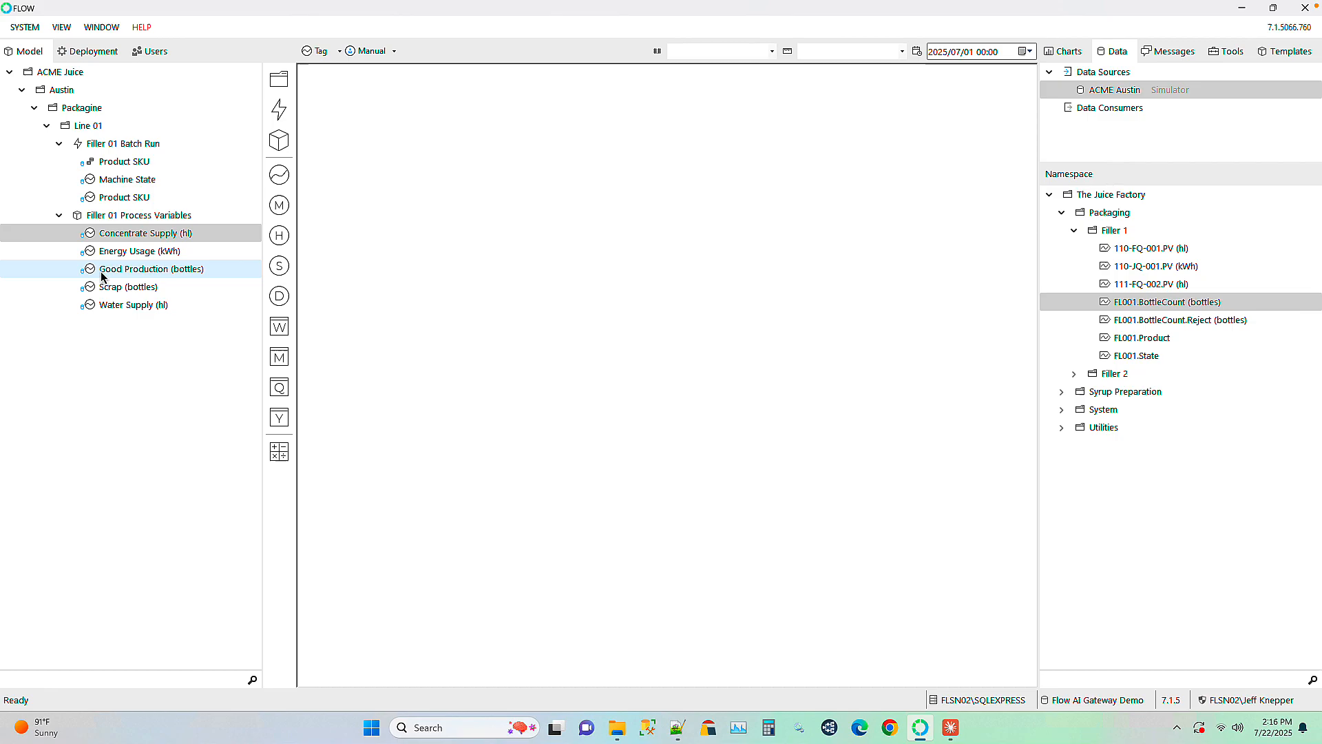
Create an hourly measure from Good Production and name it "Good Production Hourly"
drag(100, 271, 279, 238)
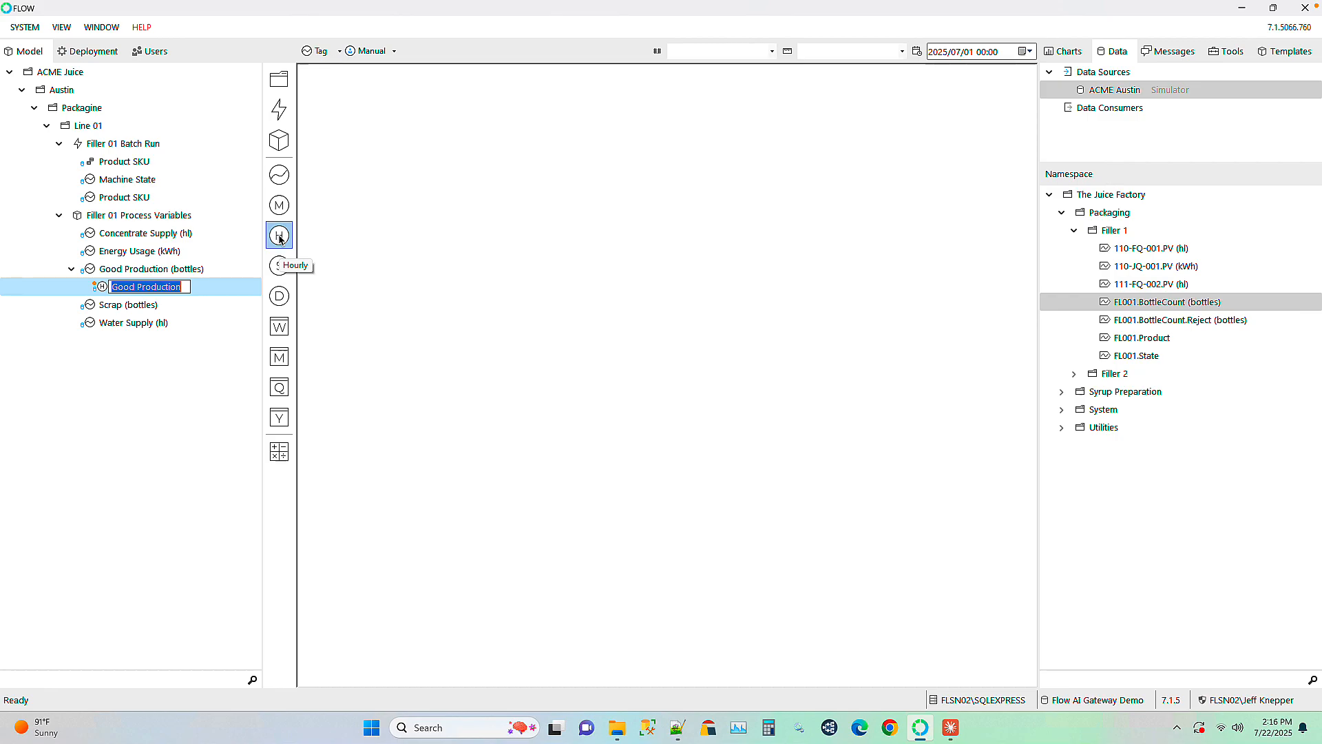
key(End)
text(Hourly)
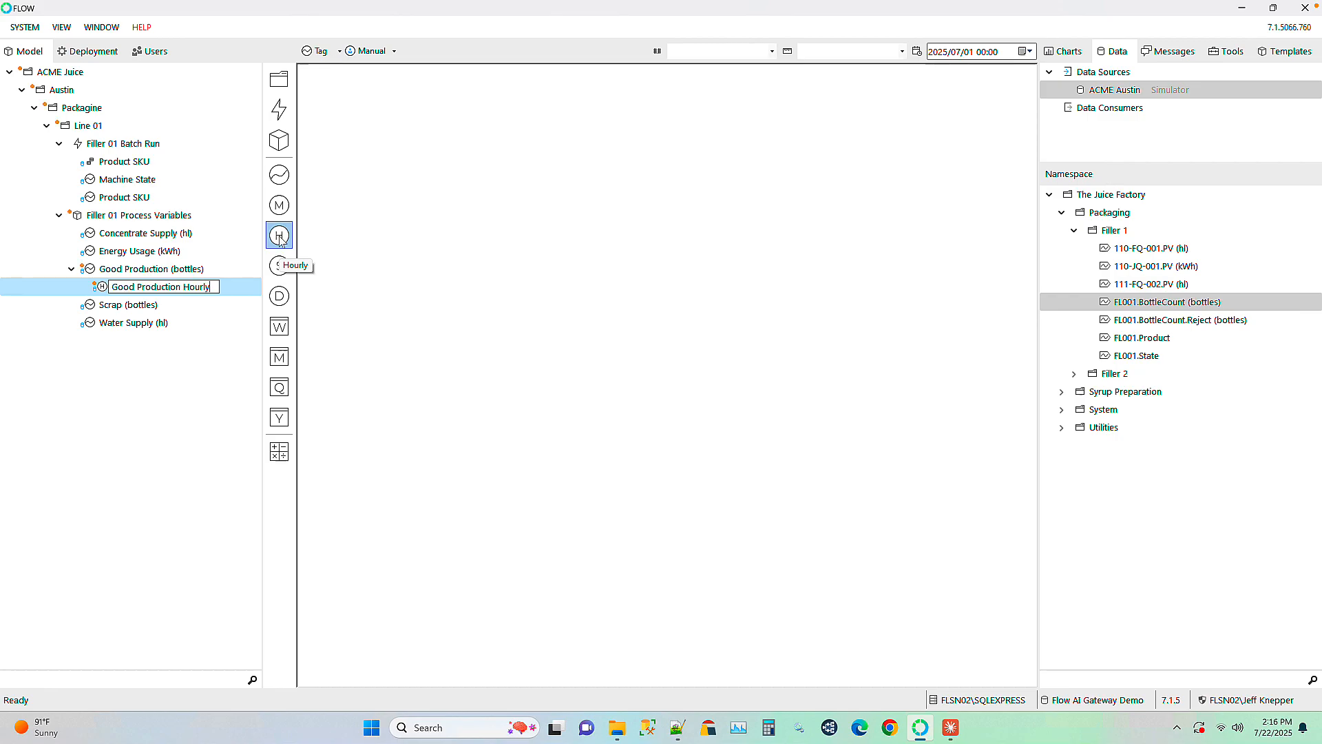
key(Return)
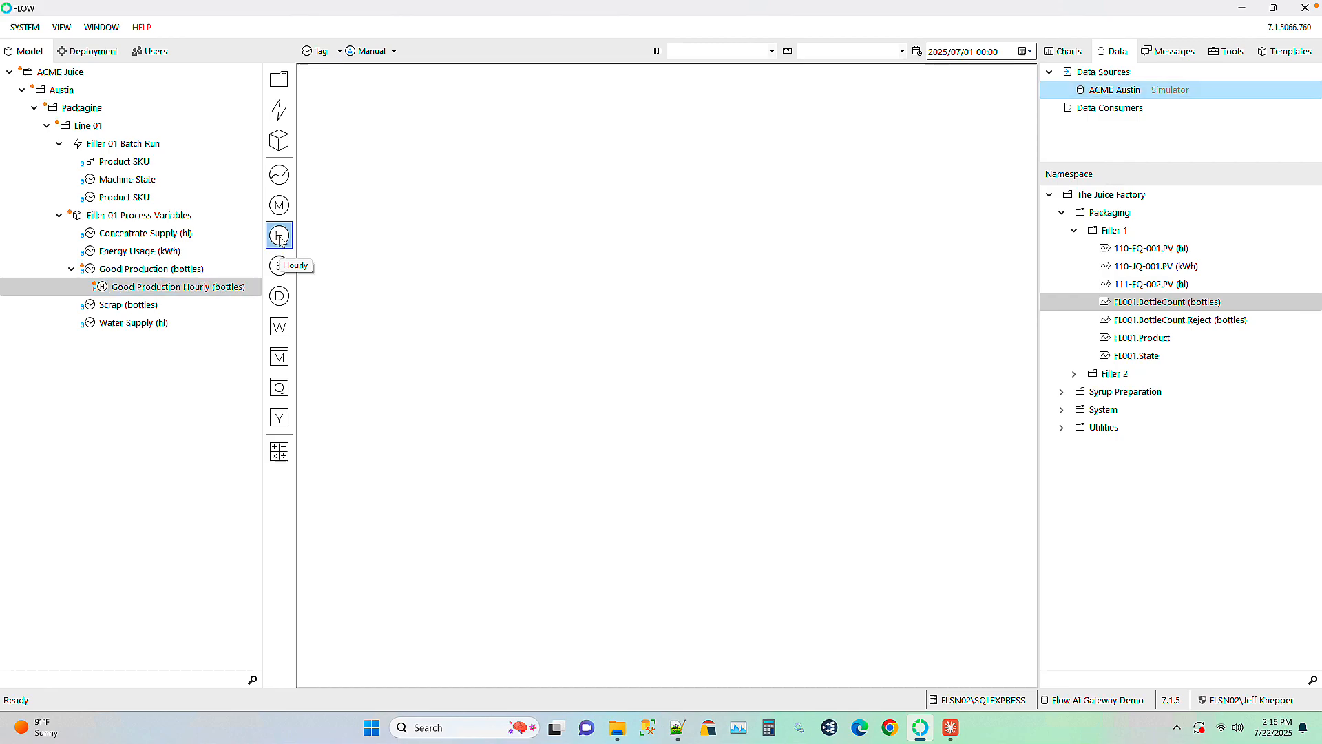
Create an hourly measure from Scrap and name it "Scrap Total Hourly"
click(95, 304)
click(279, 235)
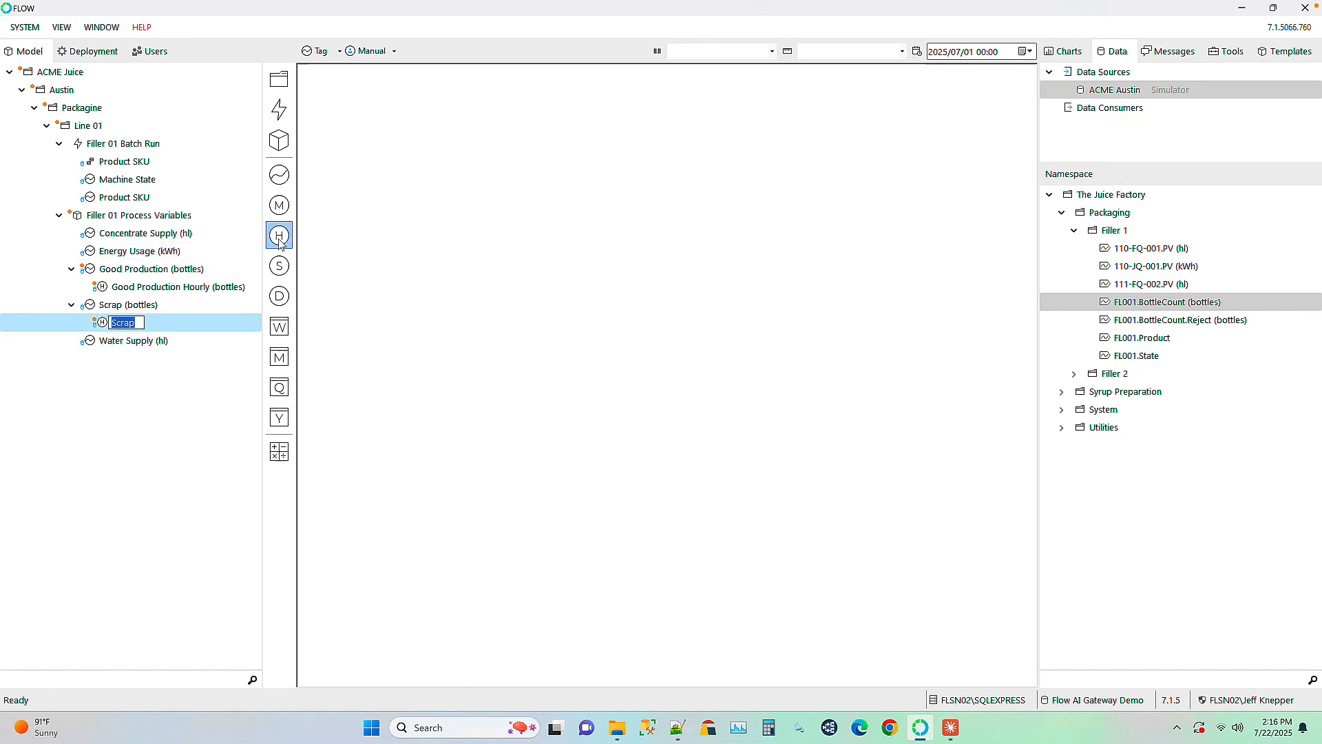
key(End)
text(T)
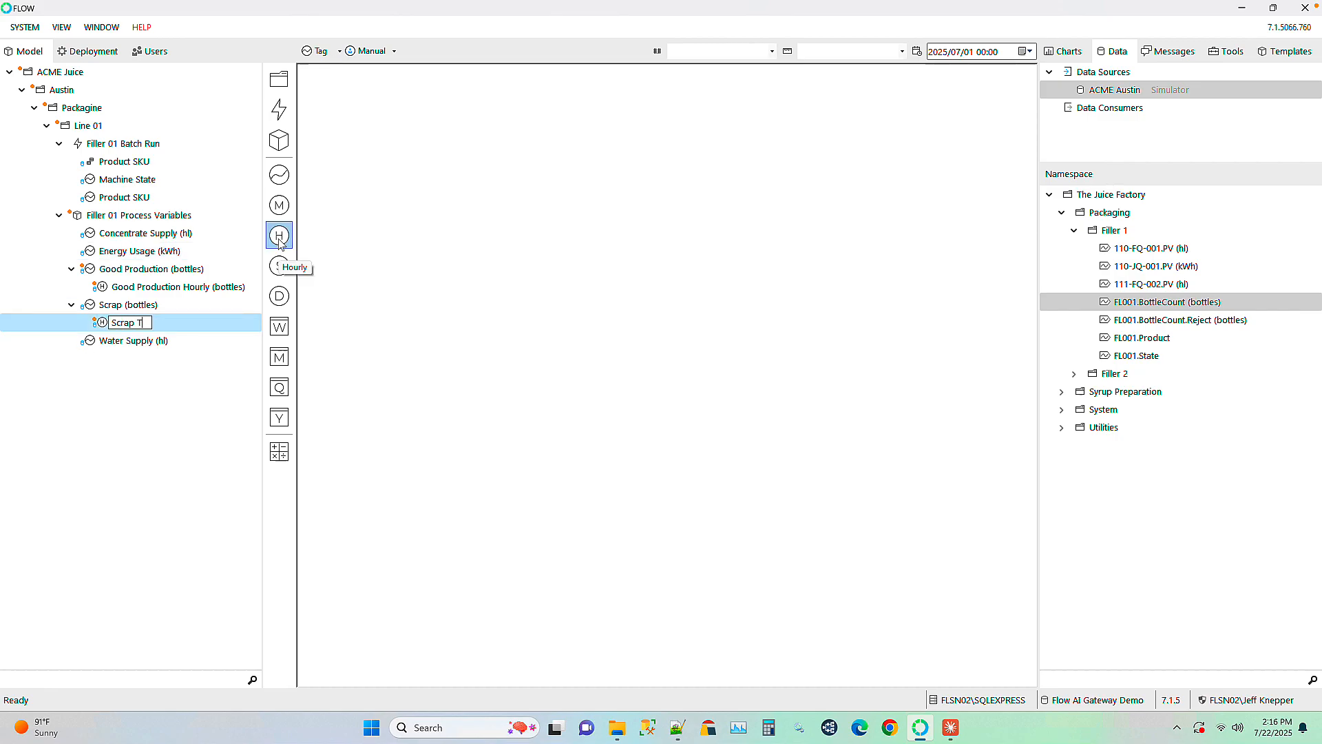
text(otal Hourly)
key(Return)
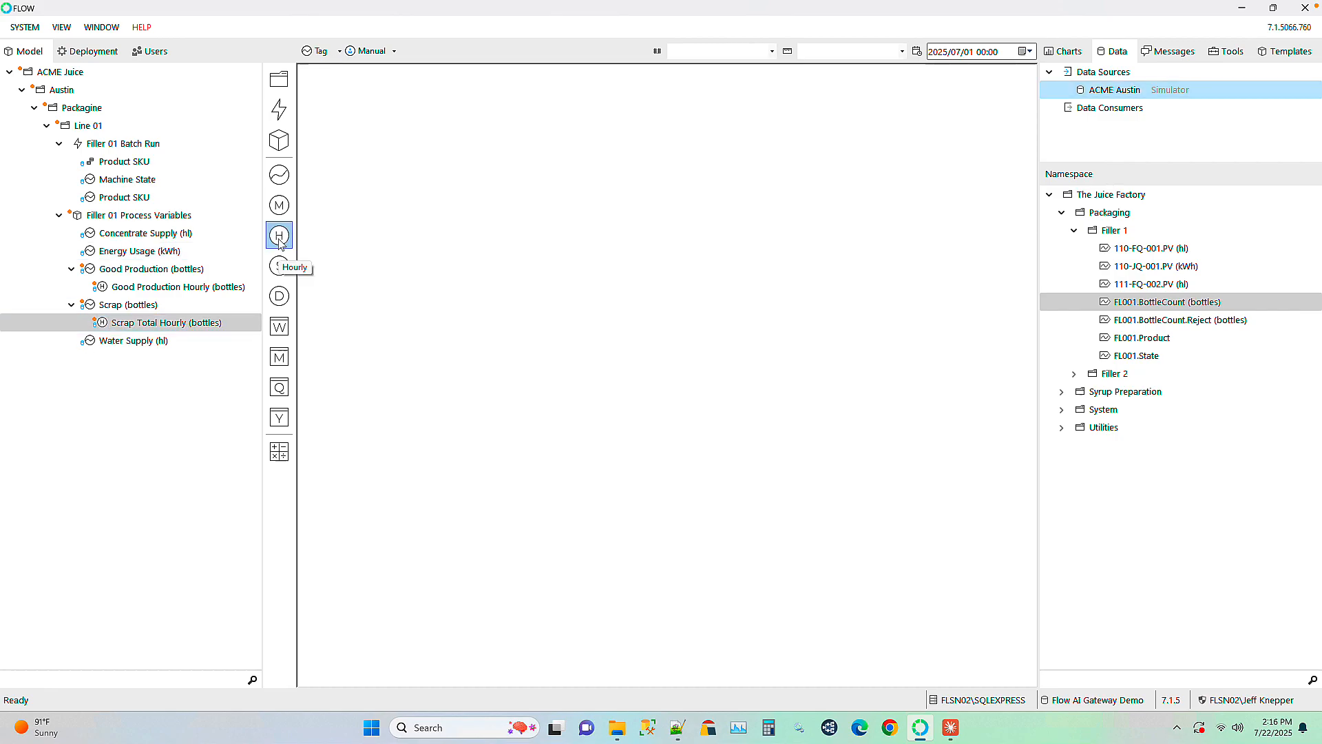
Open Good Production Hourly and set its description to "Filler 1 Good Bottle Count per Hour" and its format to #,##0
click(135, 288)
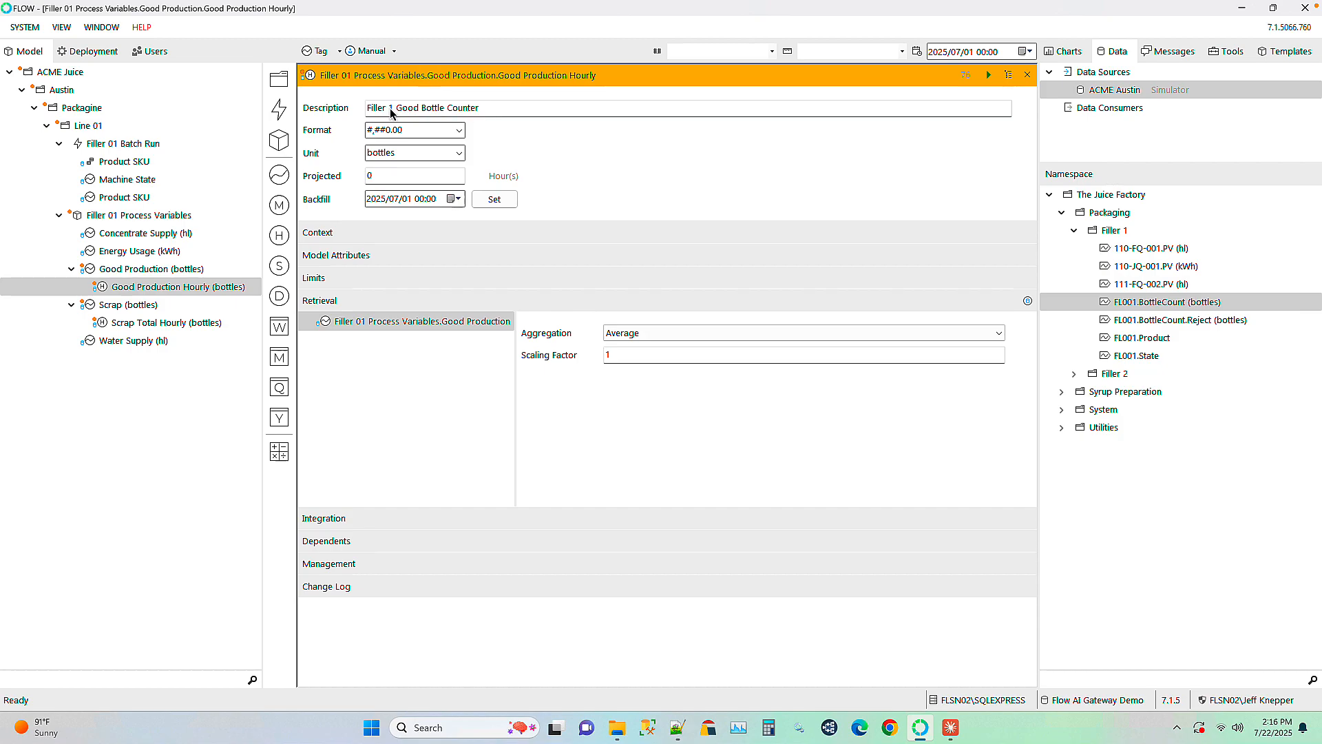
click(474, 110)
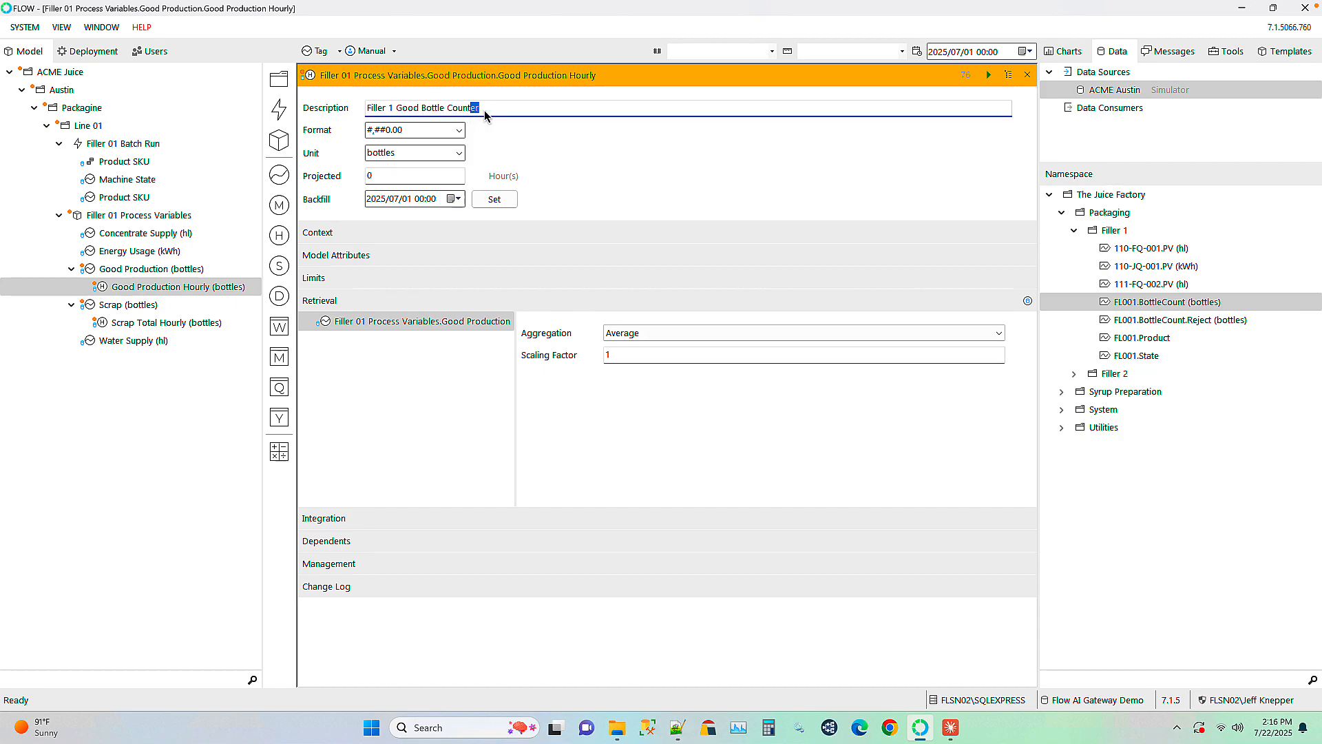
key(BackSpace)
key(BackSpace)
text(per Hour)
key(Tab)
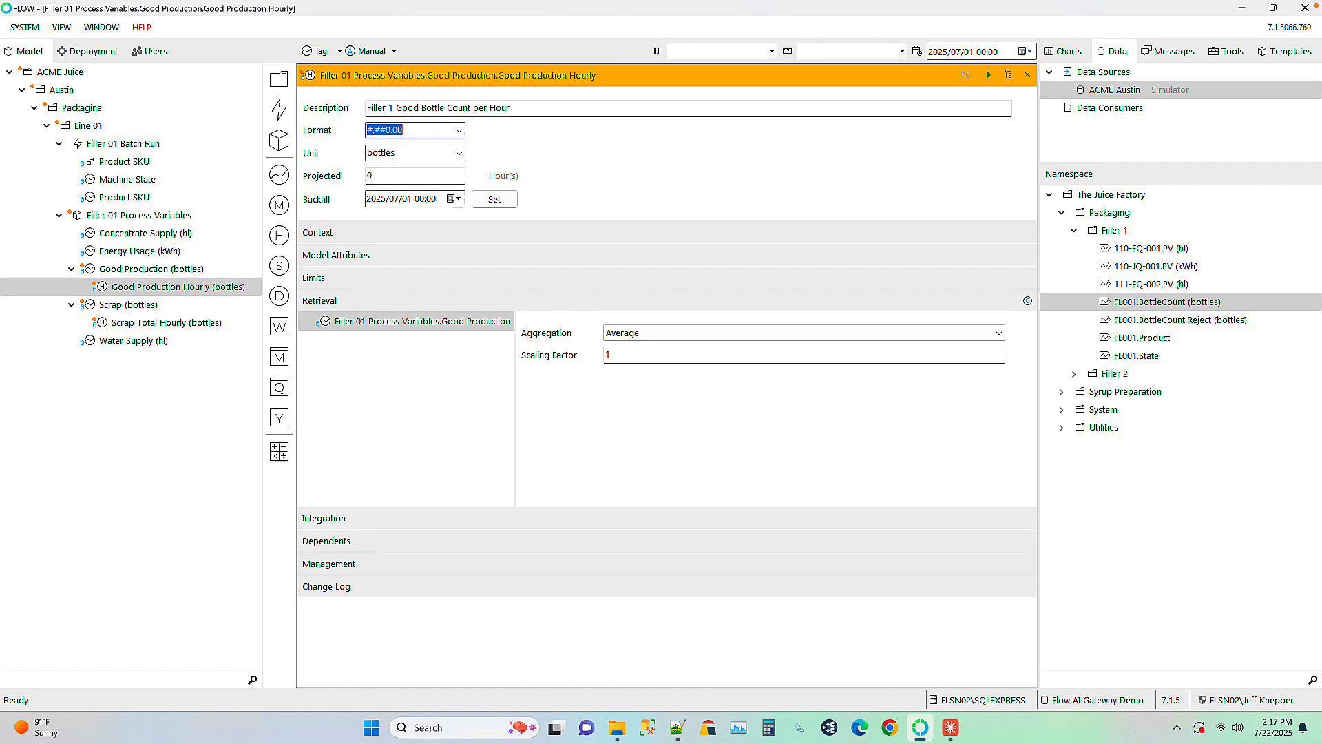
click(443, 136)
key(Tab)
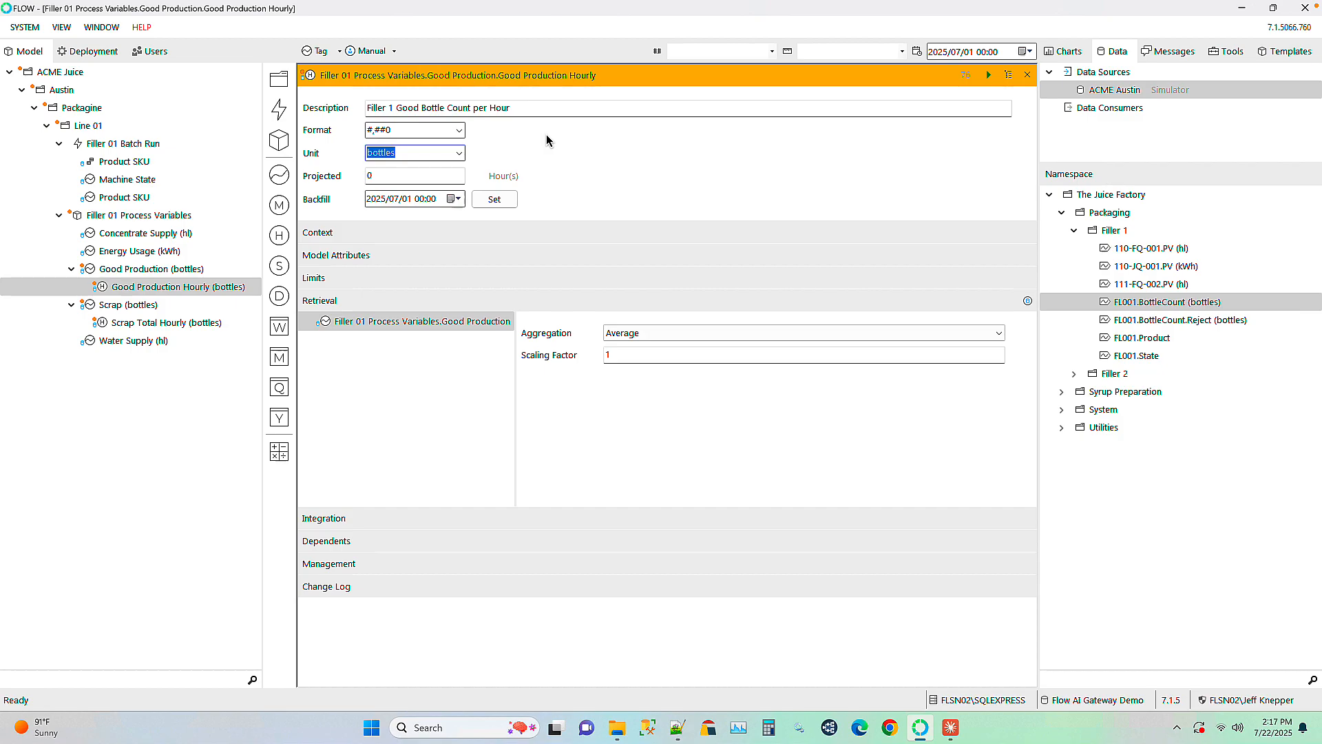
Add the Filler 01 Batch Run event with its Product SKU attribute to the context of Good Production Hourly
click(359, 232)
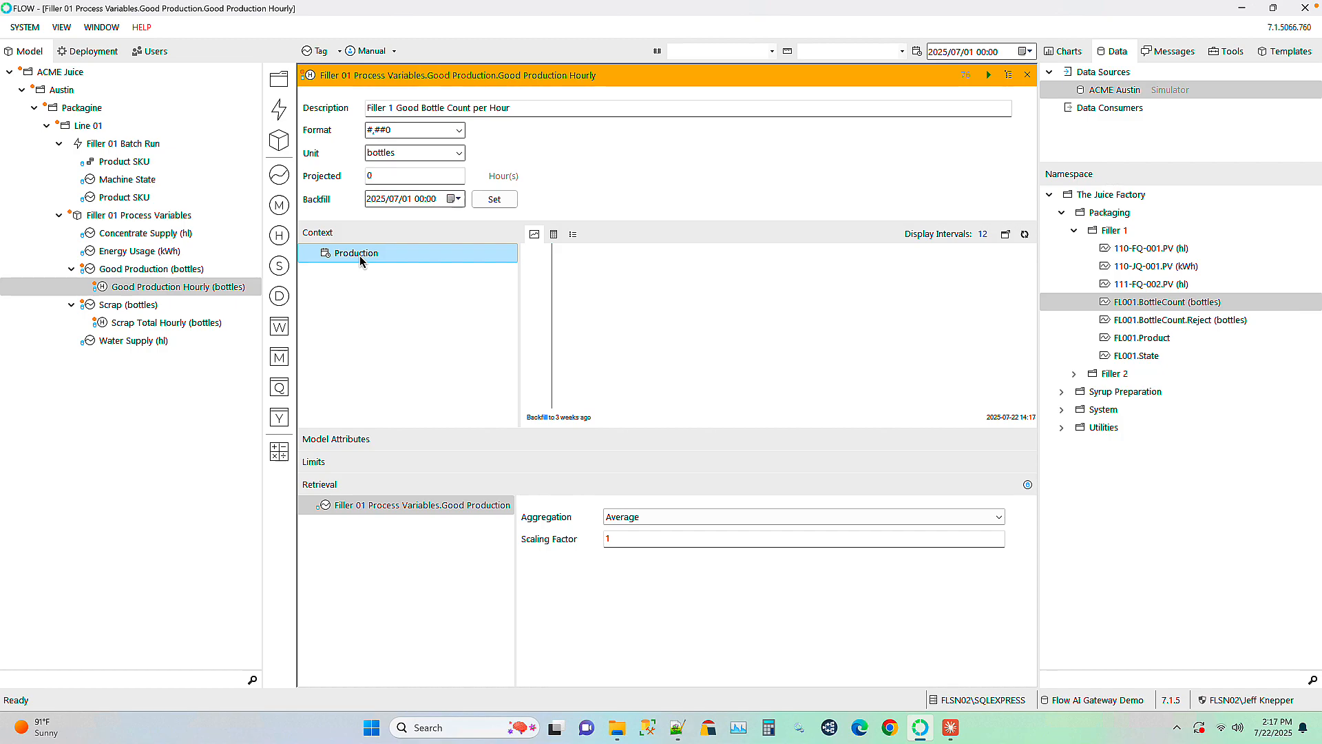
drag(124, 146, 331, 288)
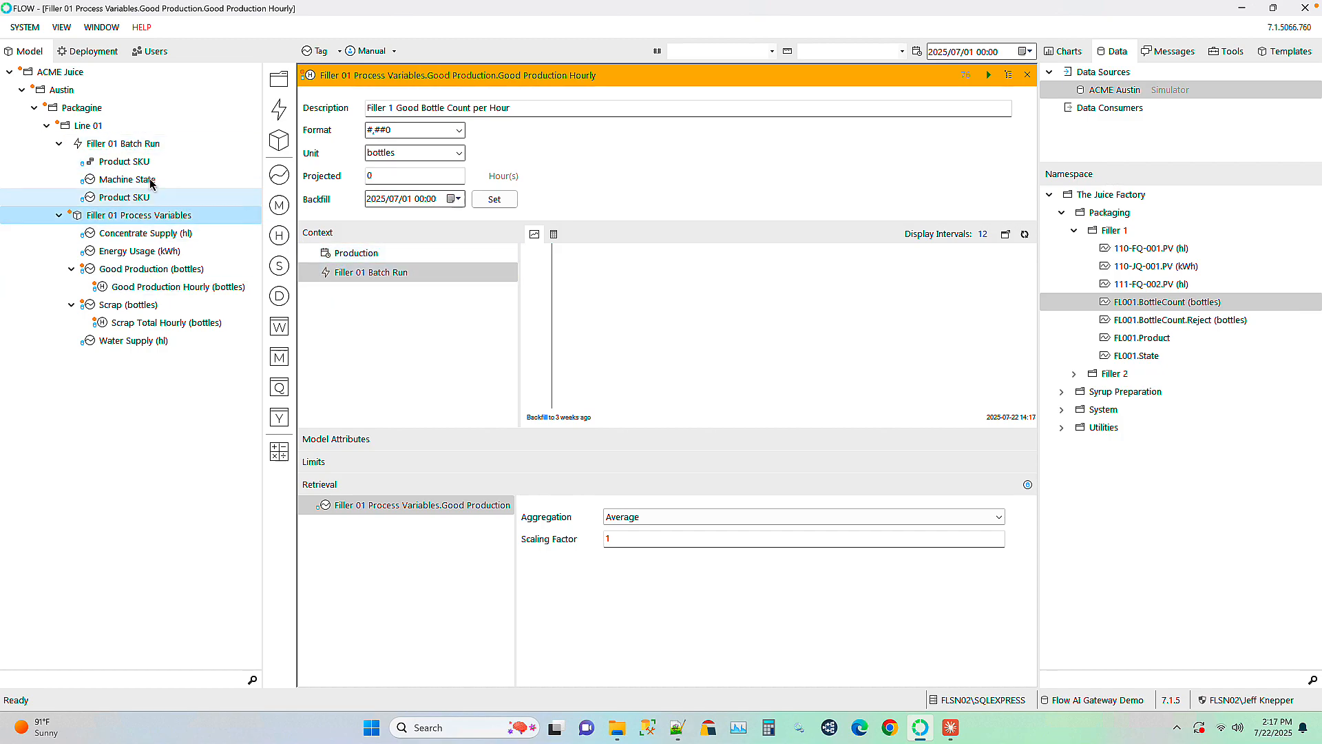
drag(121, 169, 370, 279)
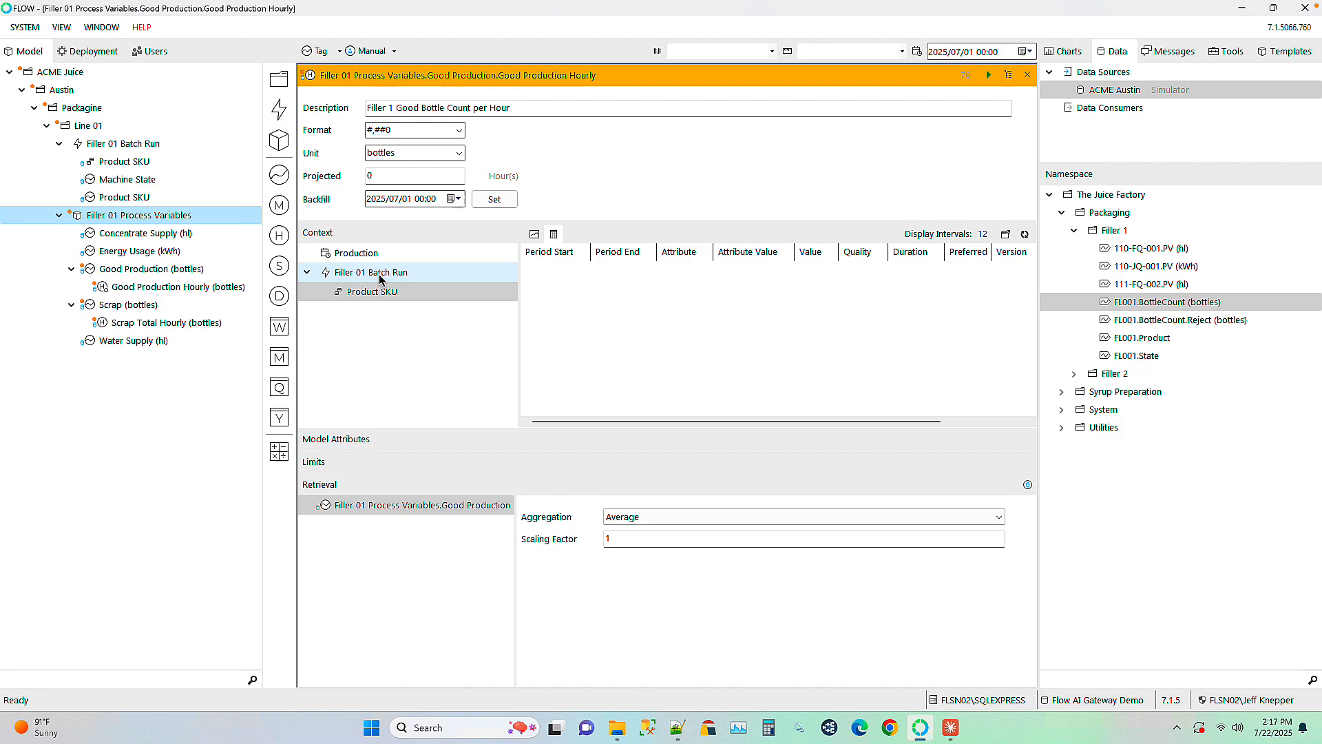
Examine the aggregation options for the Production context of Good Production Hourly
click(355, 253)
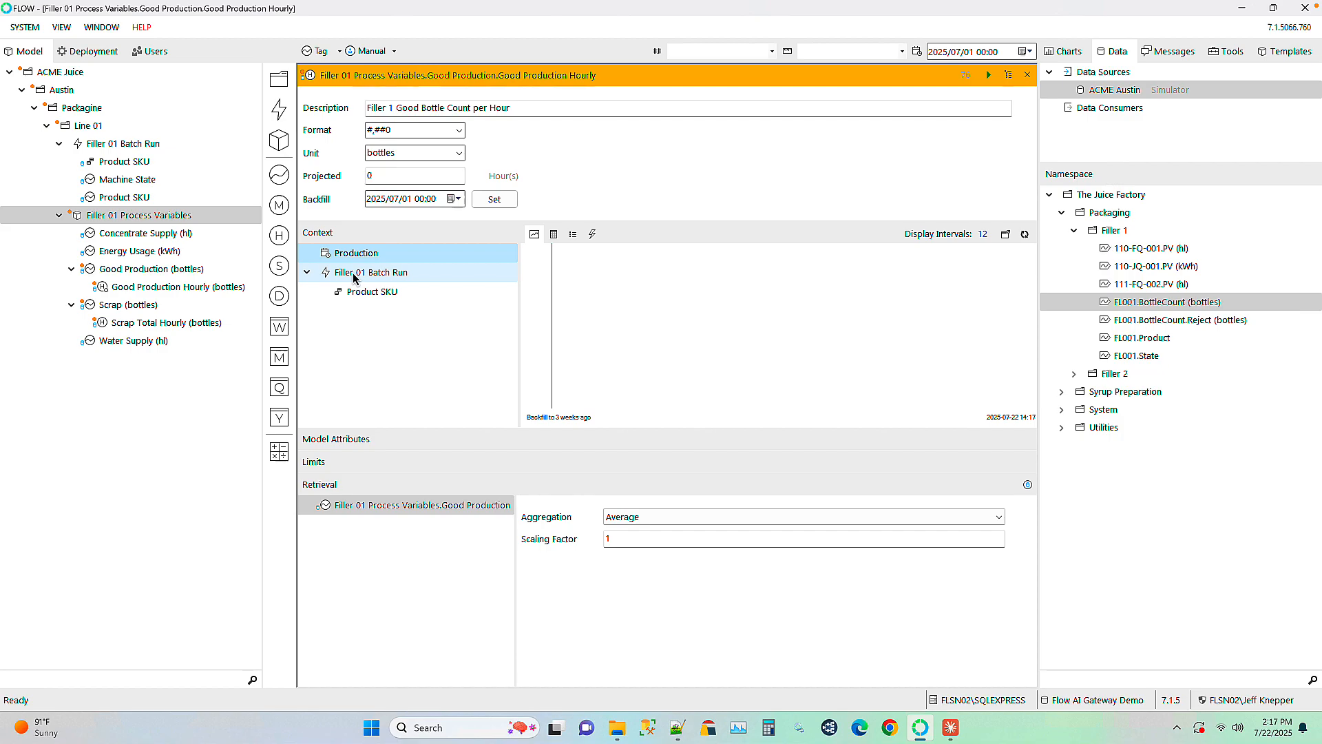
click(594, 236)
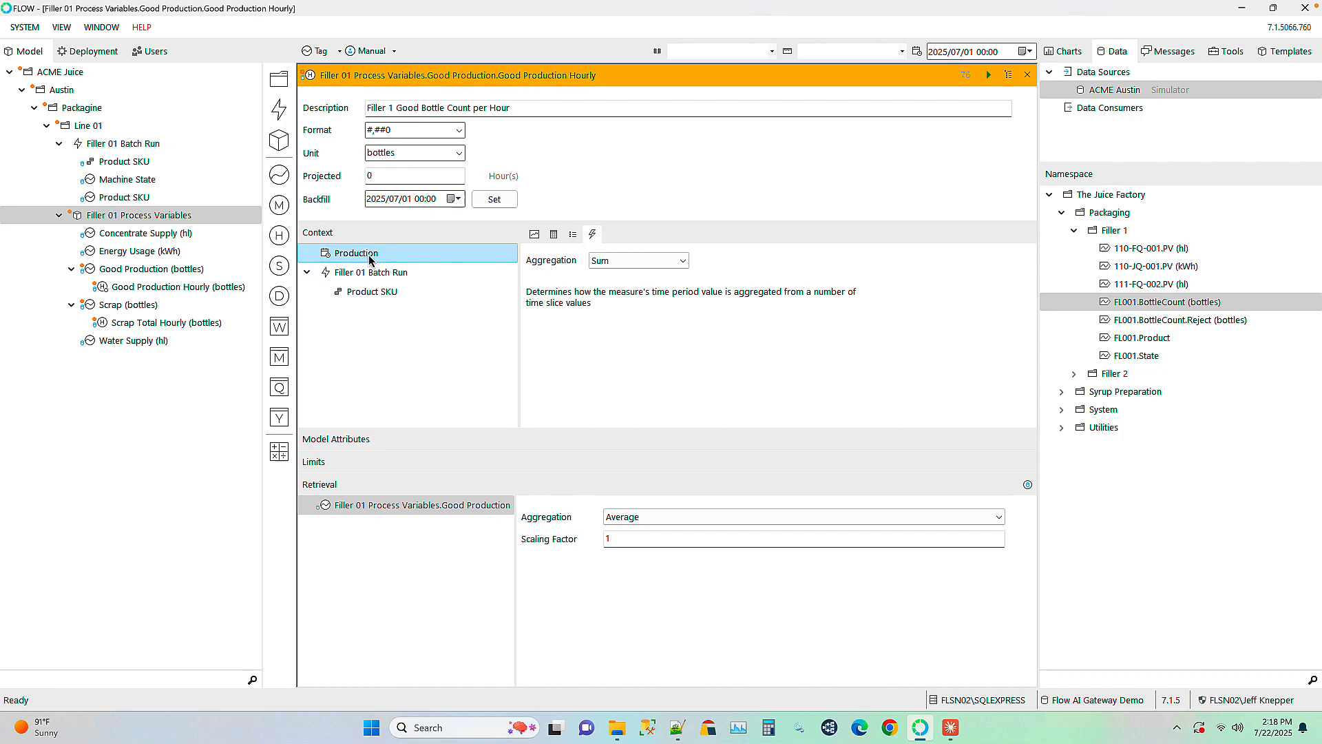
click(685, 263)
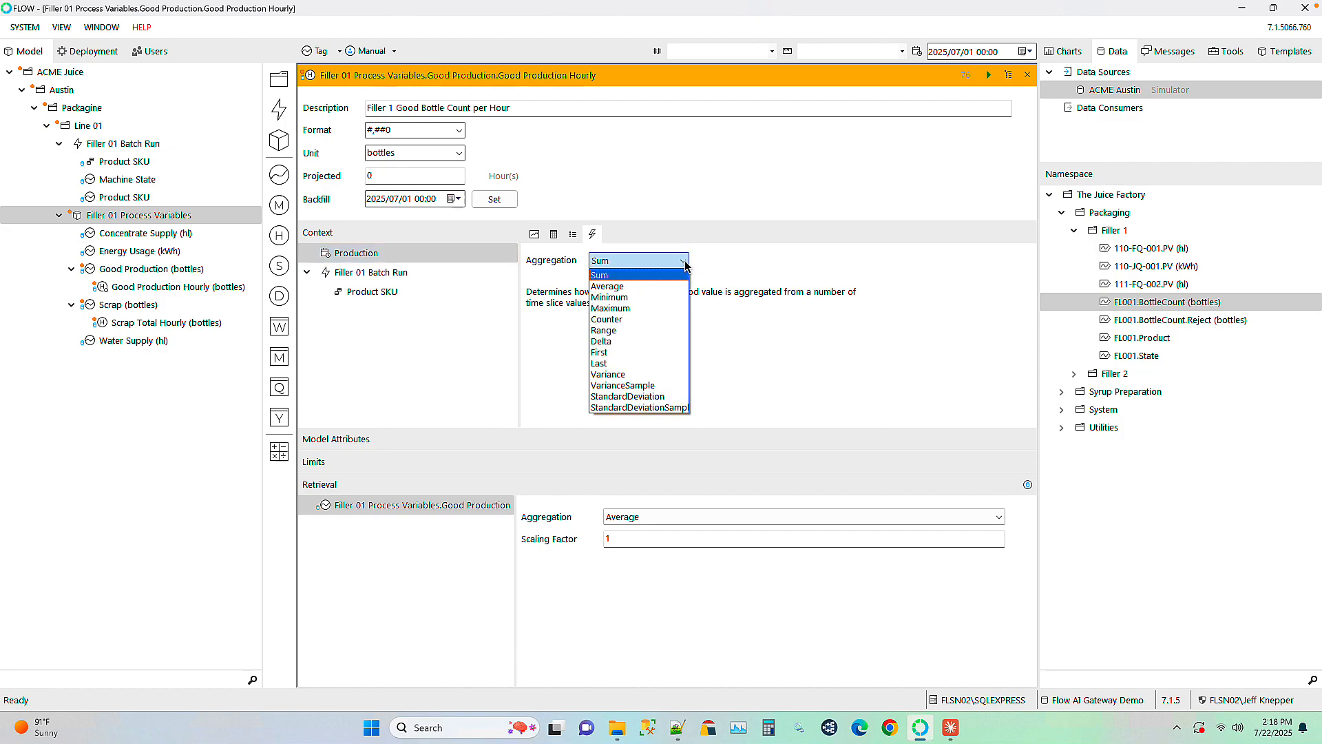
click(685, 265)
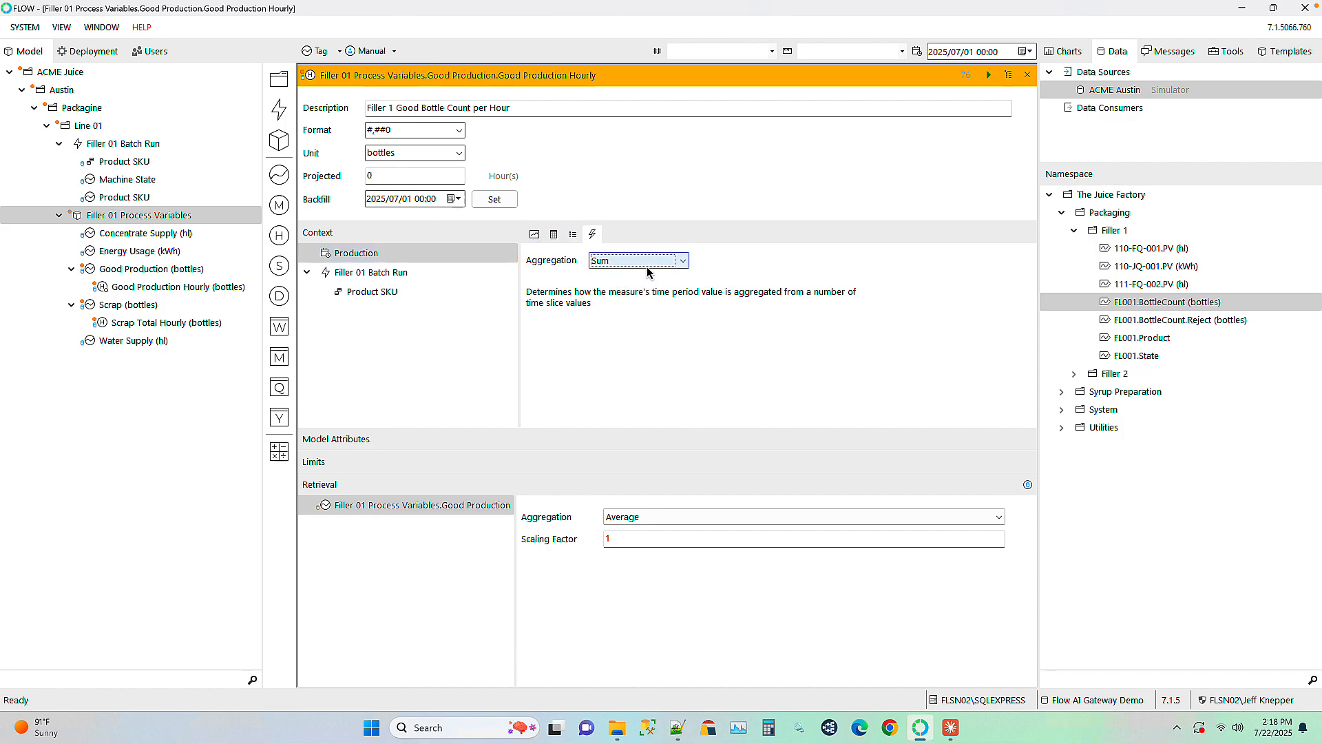
click(354, 255)
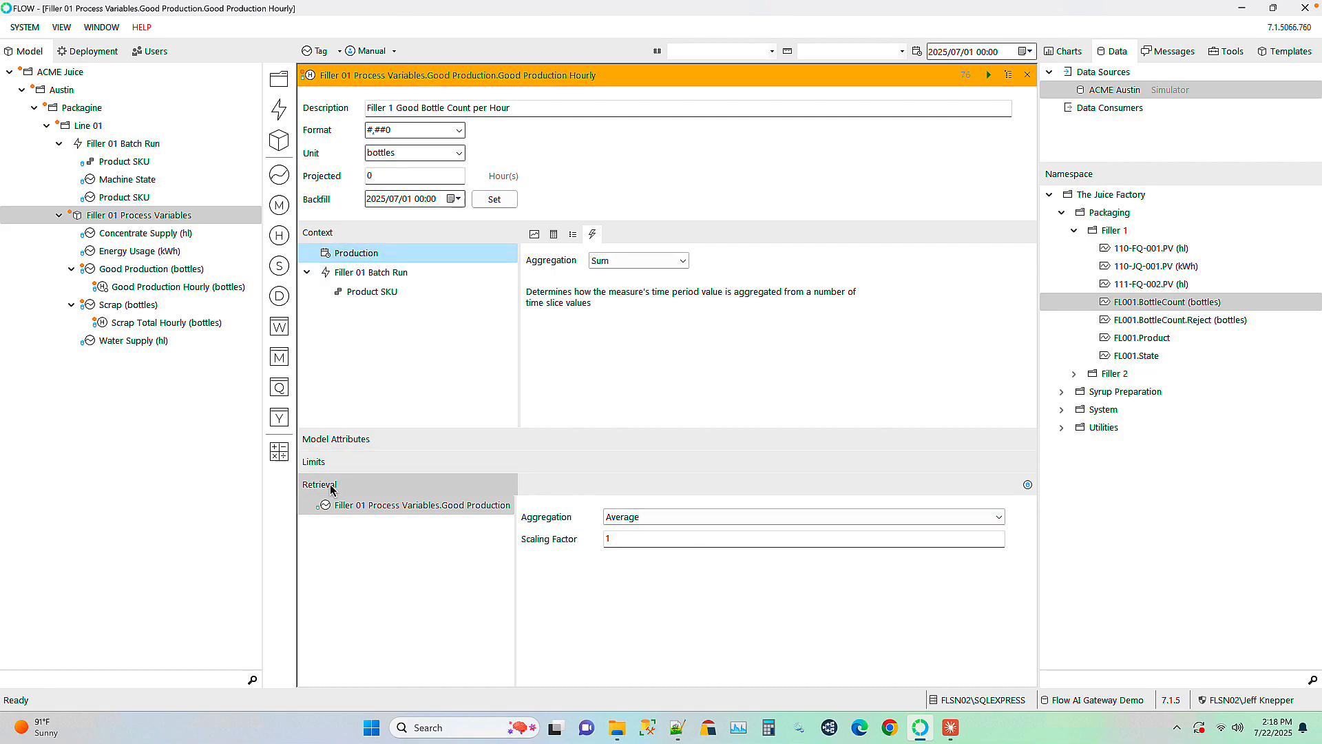
Set the retrieval aggregation of Good Production Hourly to Counter and deploy the measure
click(669, 520)
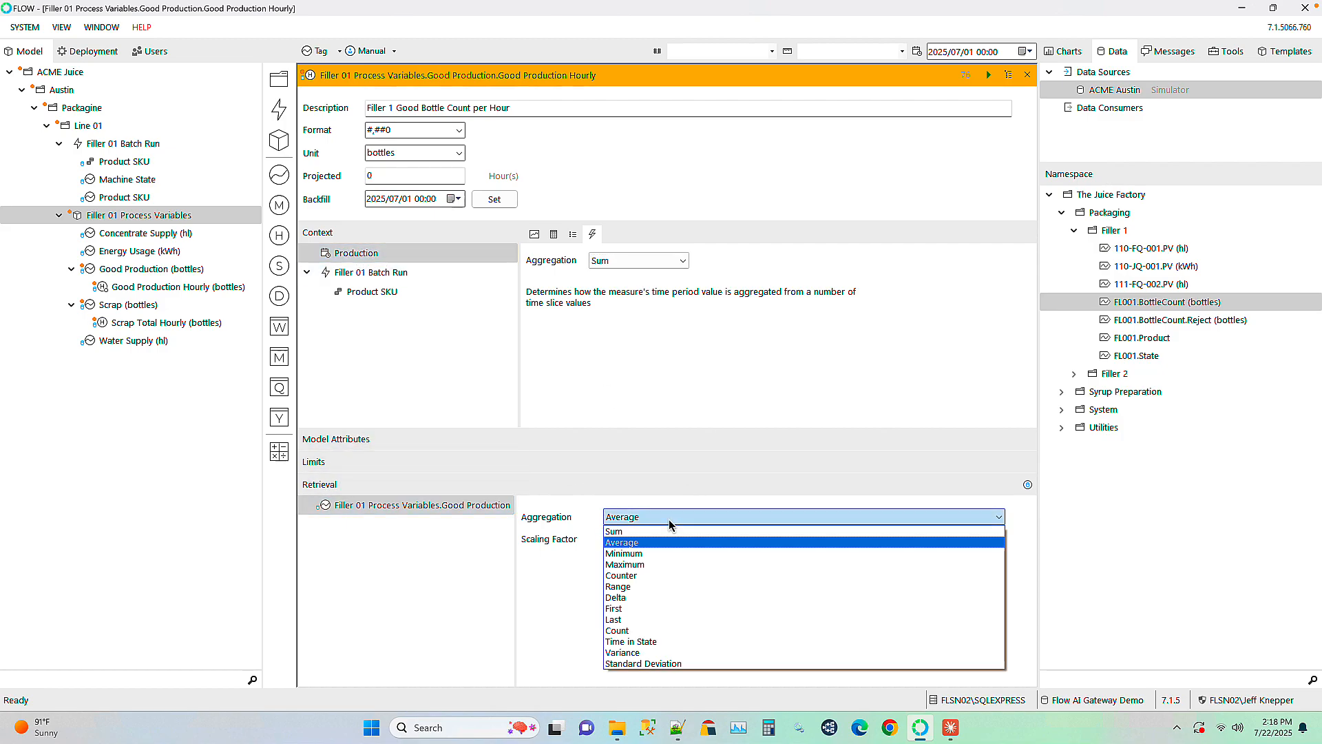
click(647, 576)
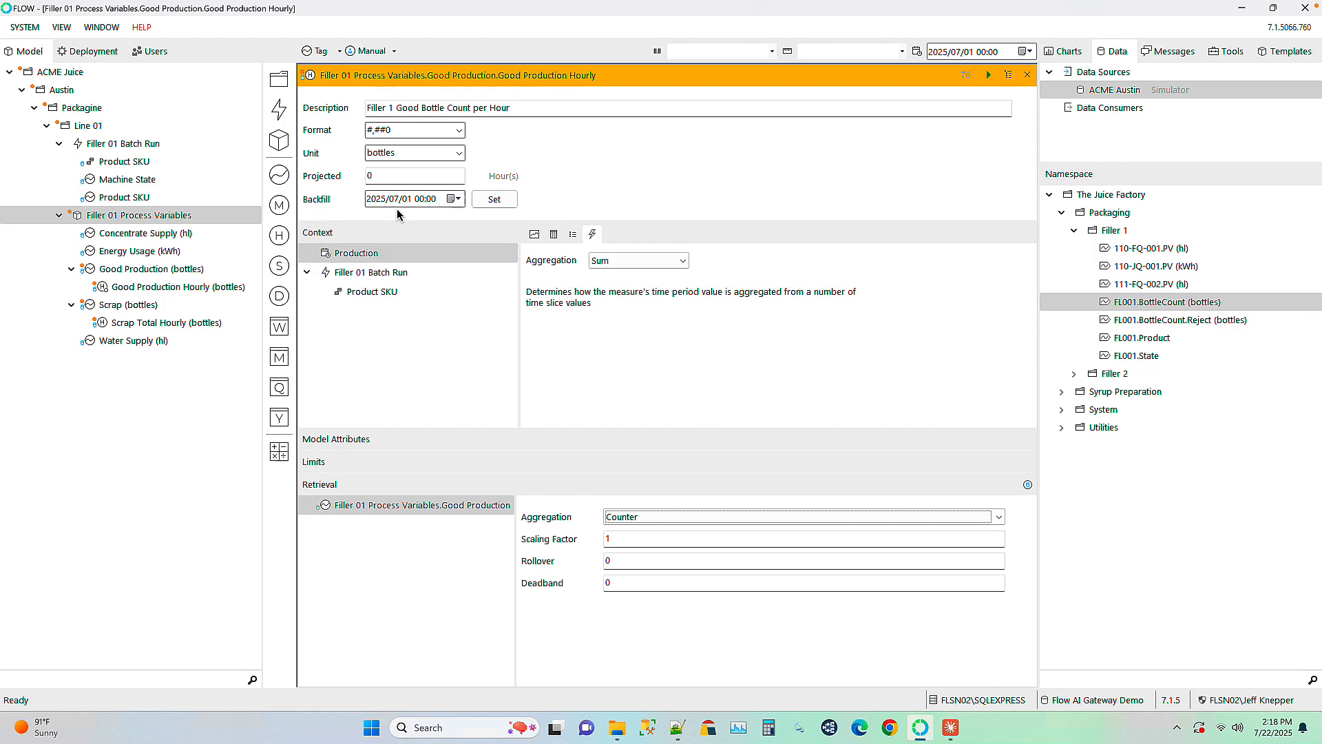
click(989, 75)
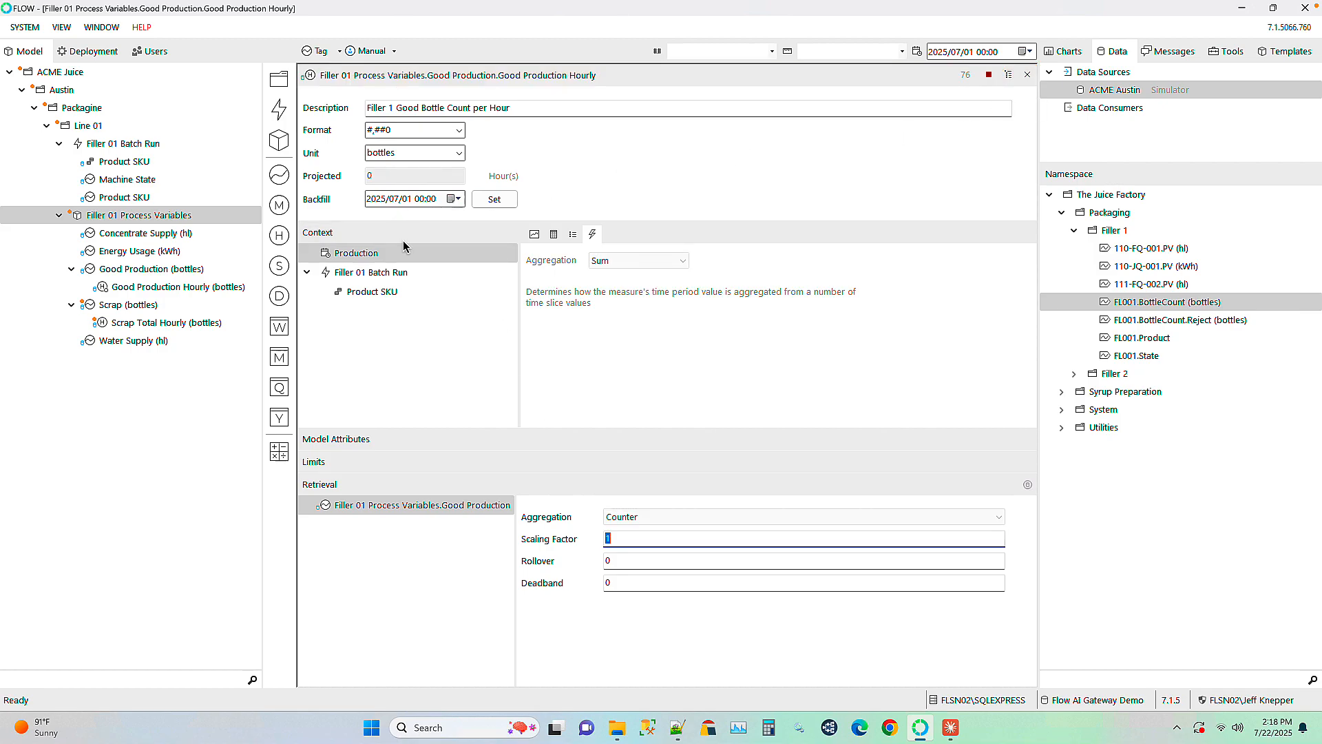
Refresh the Production context data of Good Production Hourly and examine its hourly values as a chart and as a table
click(351, 256)
click(535, 234)
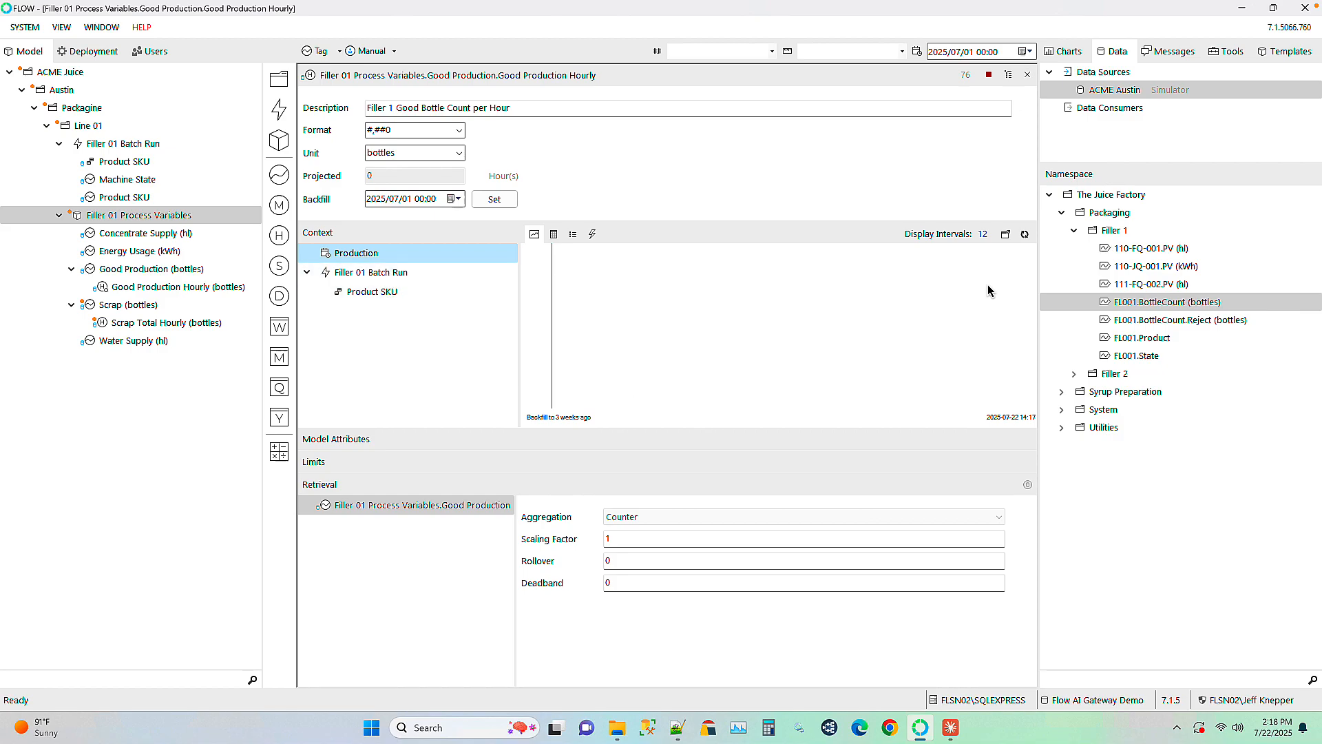
click(1024, 235)
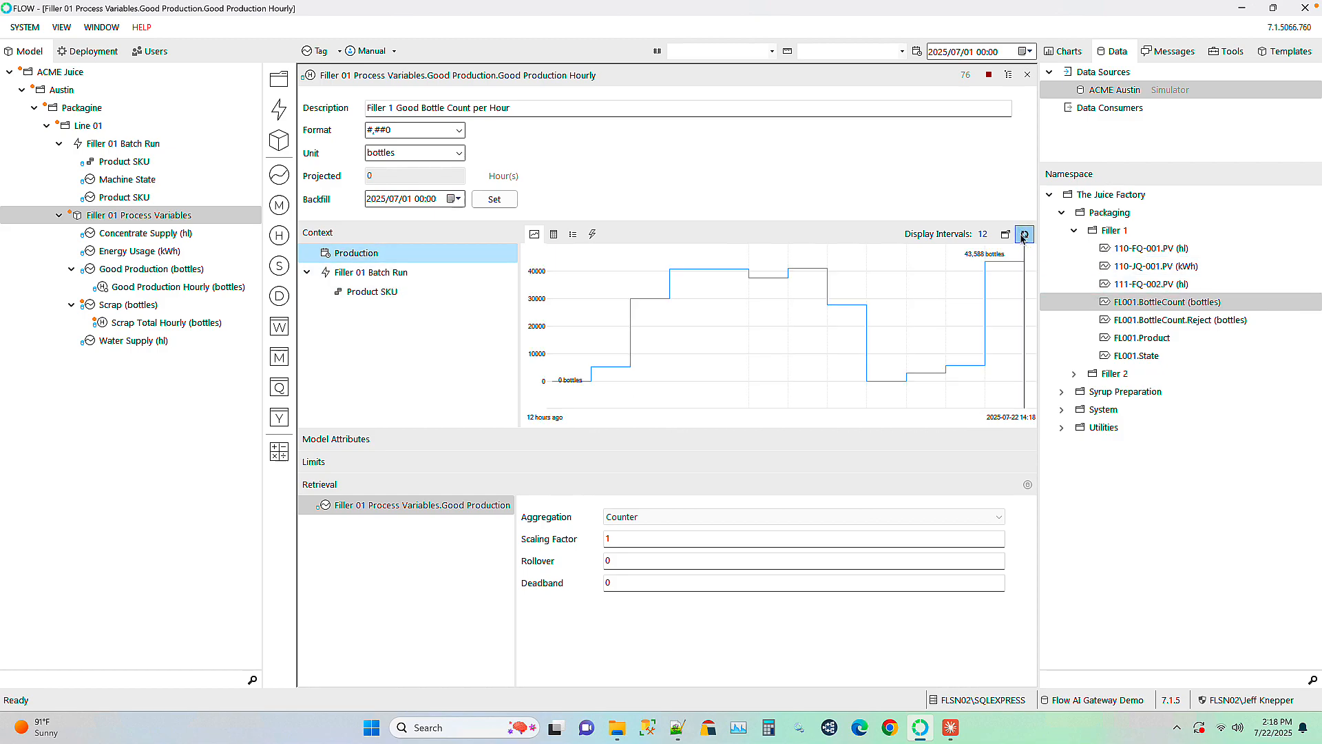
click(554, 235)
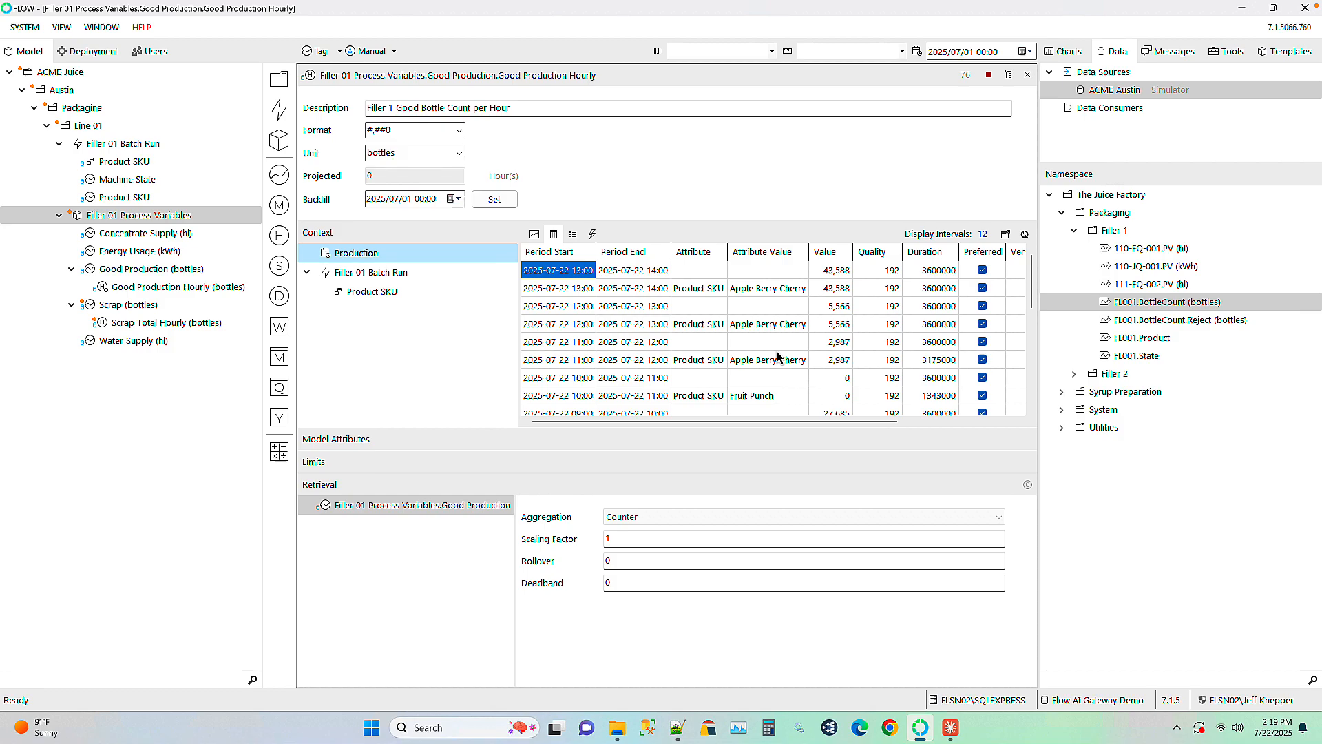
scroll(778, 357, down, 1)
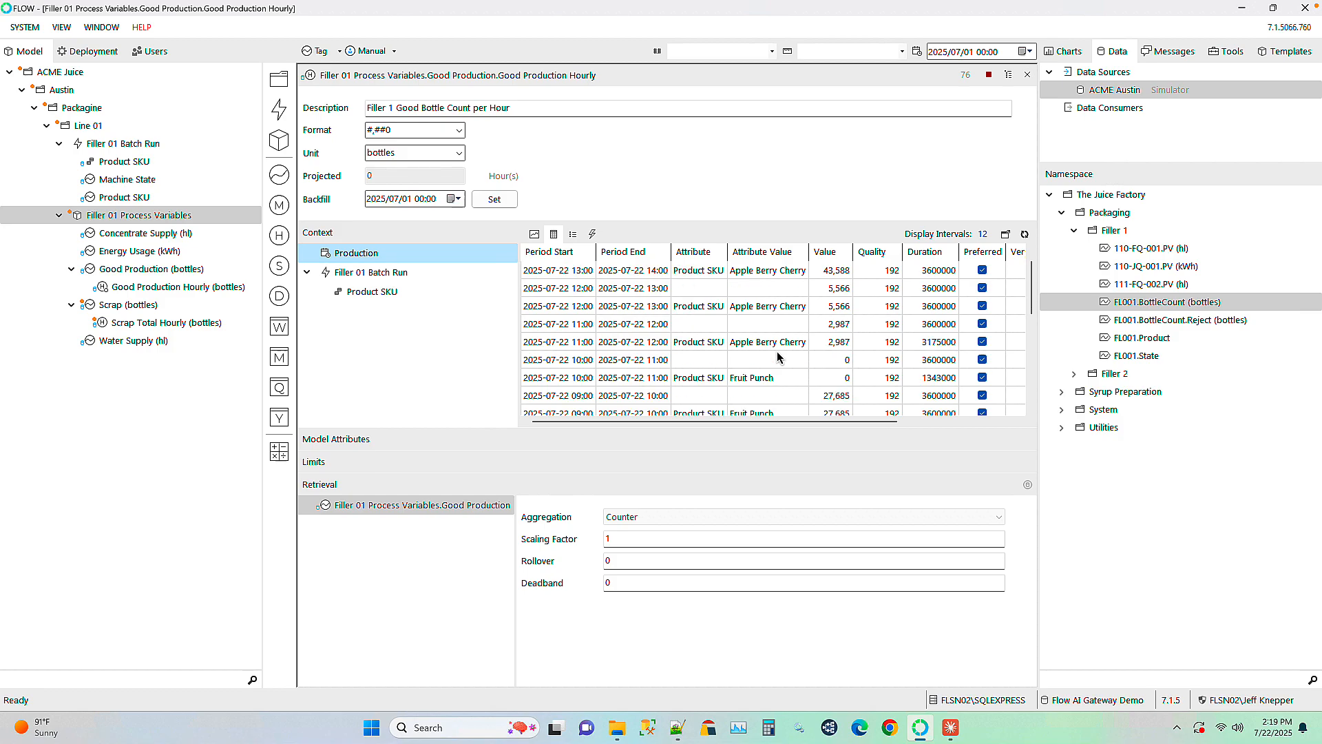
Review the Good Production Hourly values by period and product SKU, and close the measure's editor
scroll(778, 357, down, 8)
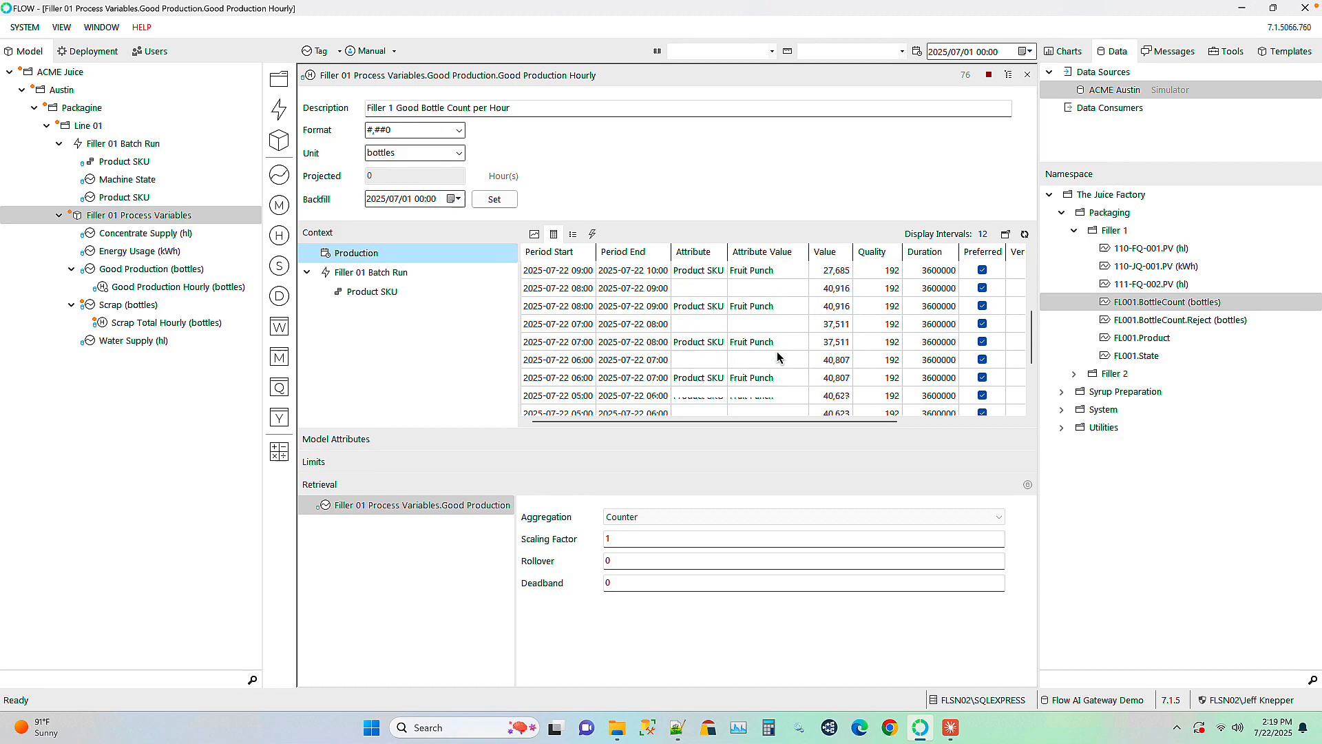
scroll(778, 356, up, 9)
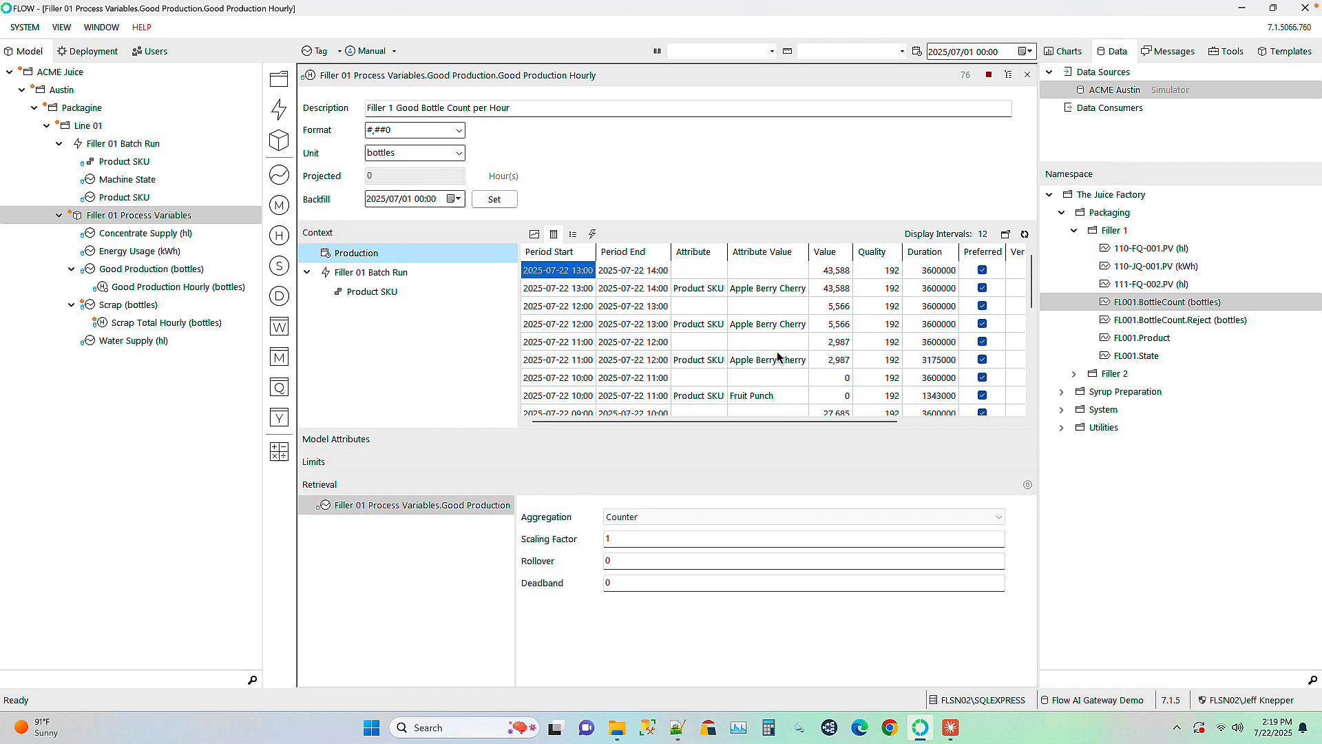
click(1028, 74)
click(104, 216)
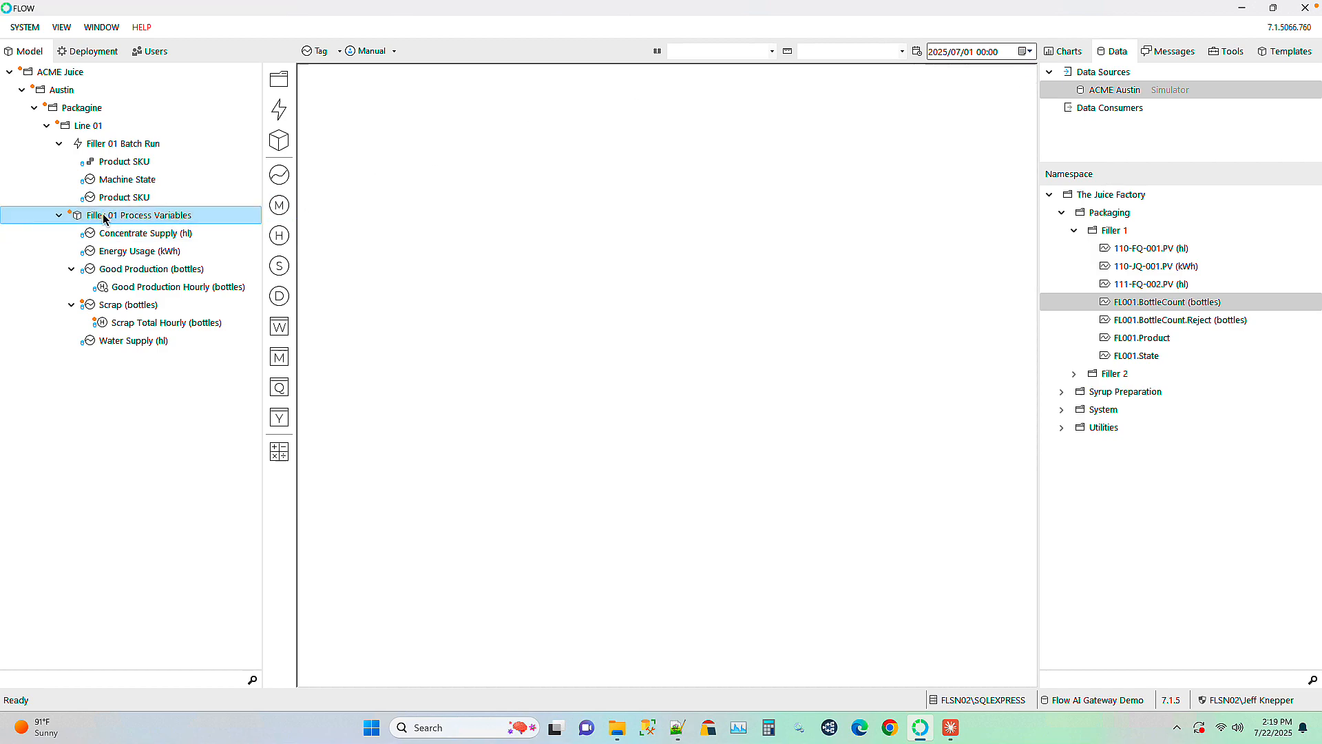
Add the hourly child measures DTD, STD, WTD and MTD under Good Production Hourly
drag(102, 214, 105, 288)
drag(210, 269, 282, 241)
drag(102, 290, 276, 242)
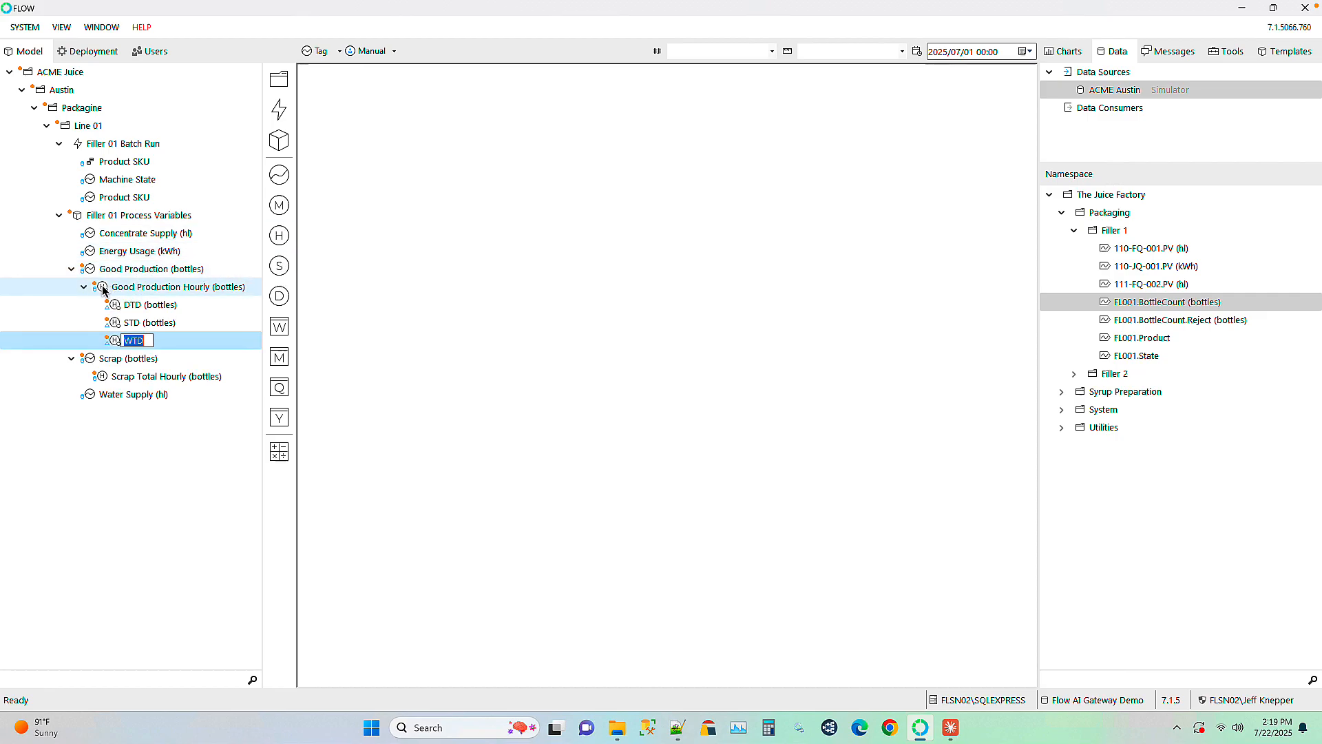
drag(102, 287, 283, 242)
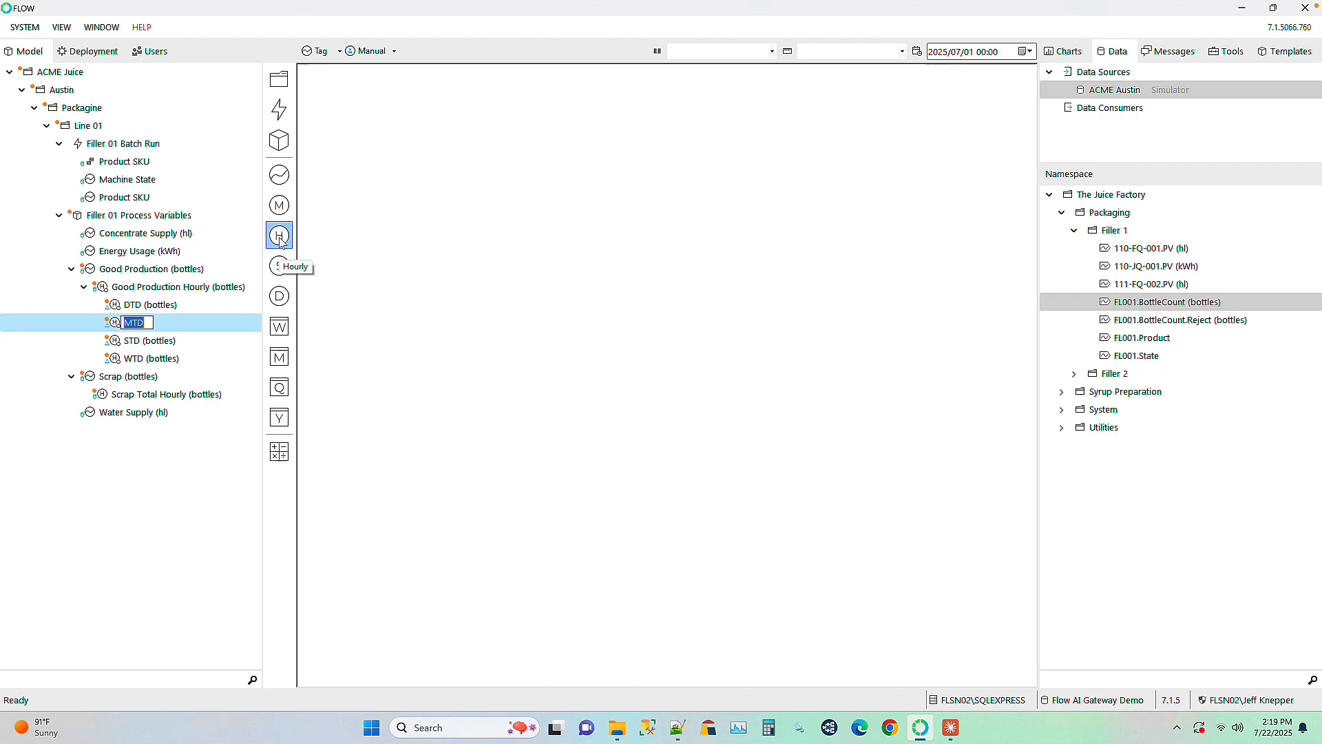
click(116, 323)
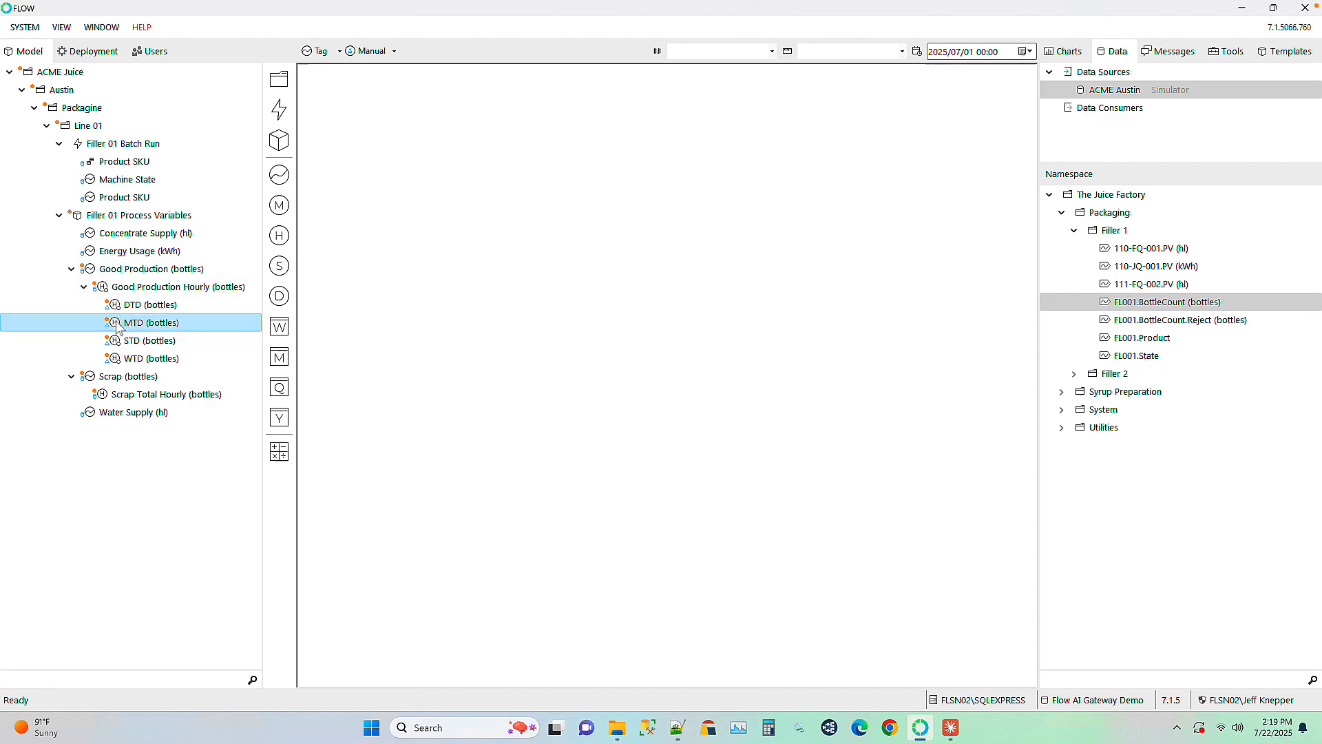
Check the MTD measure's retrieval settings and deploy Good Production Hourly together with its child measures
double_click(116, 322)
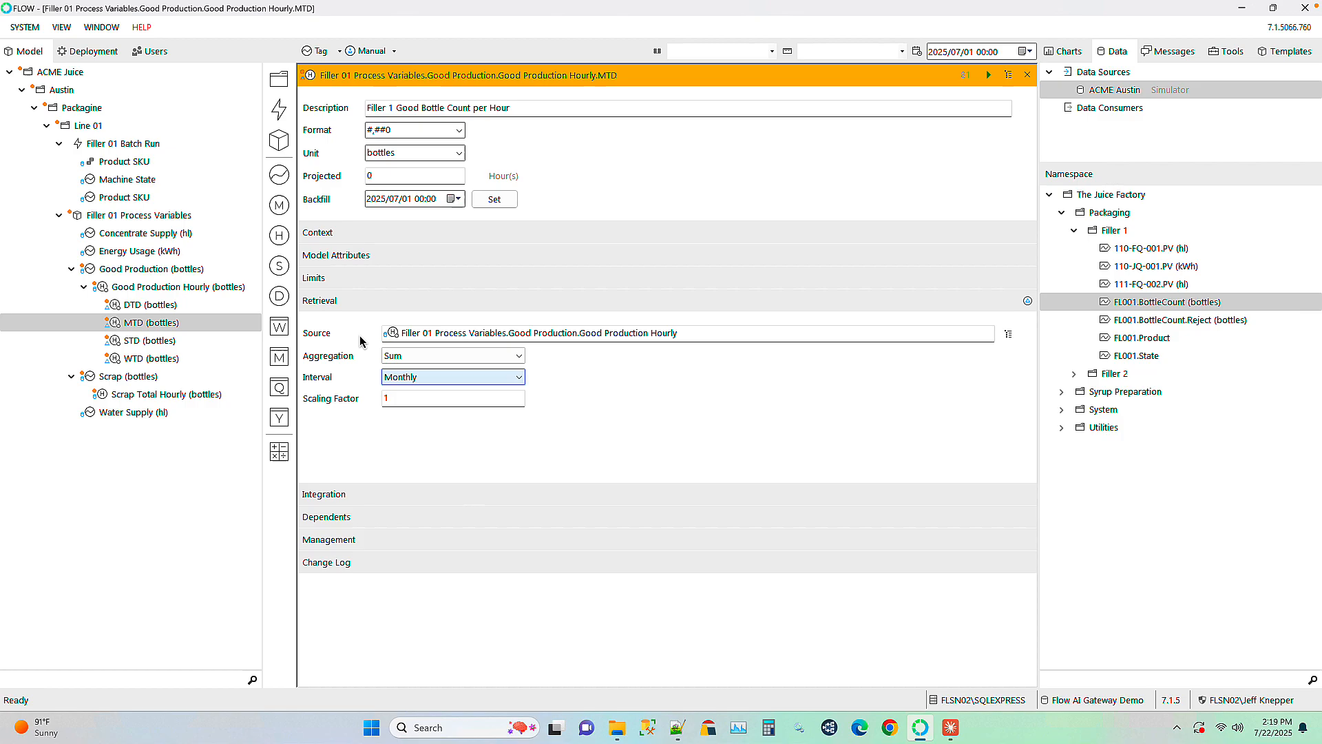
right_click(123, 288)
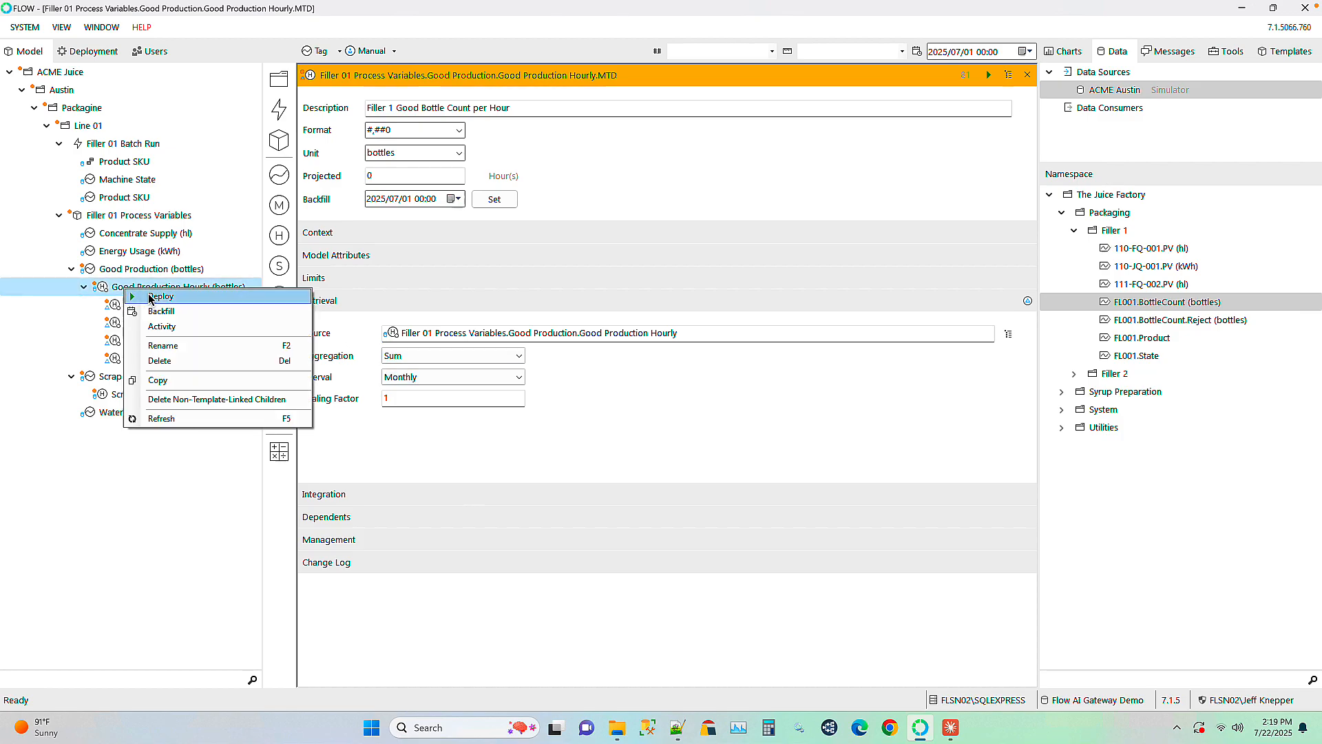
click(159, 363)
click(700, 409)
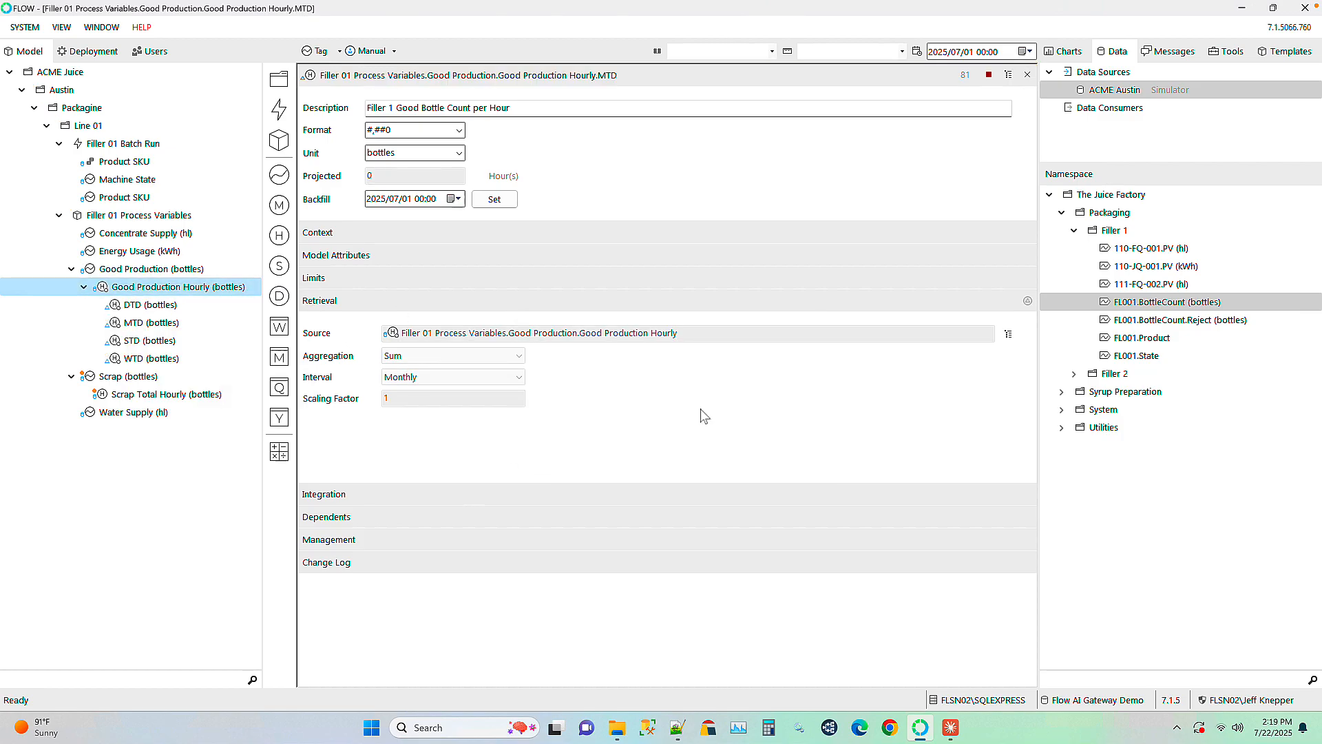
Add a daily measure under Good Production Hourly and name it Good Production Daily
click(279, 297)
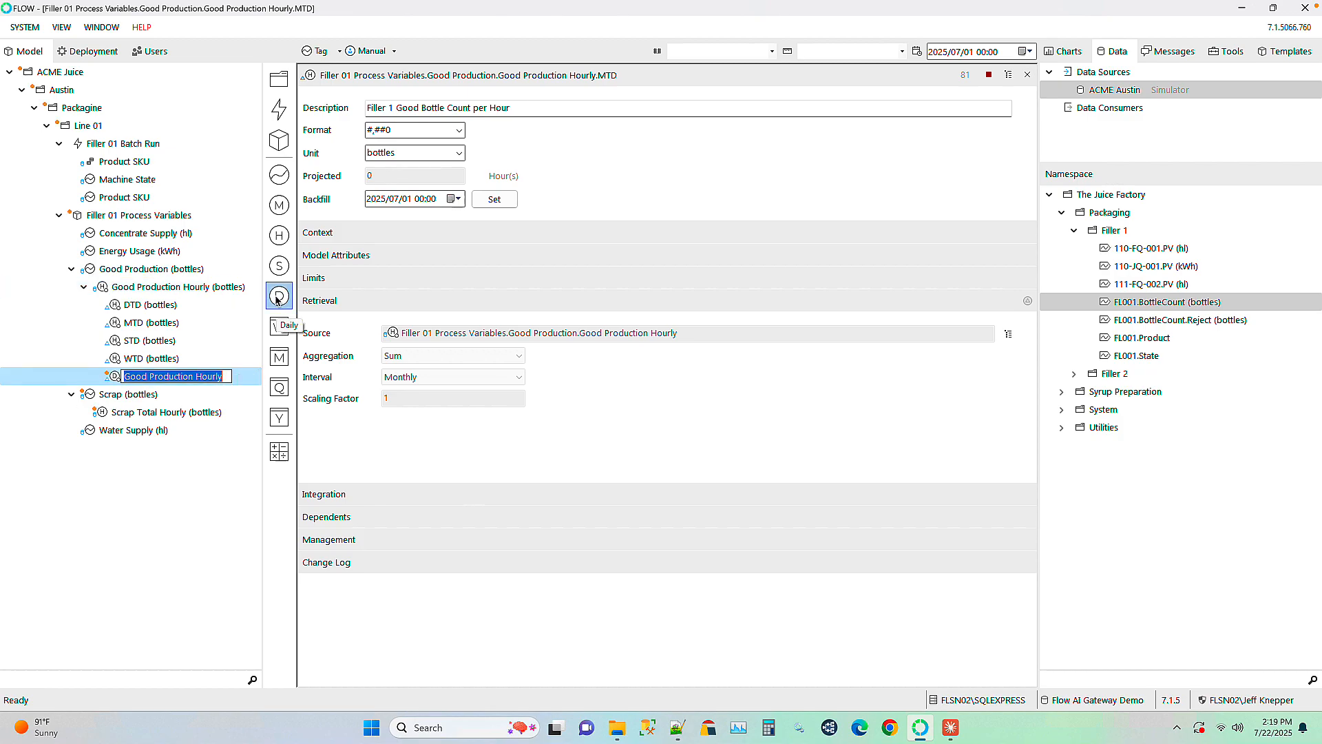
key(End)
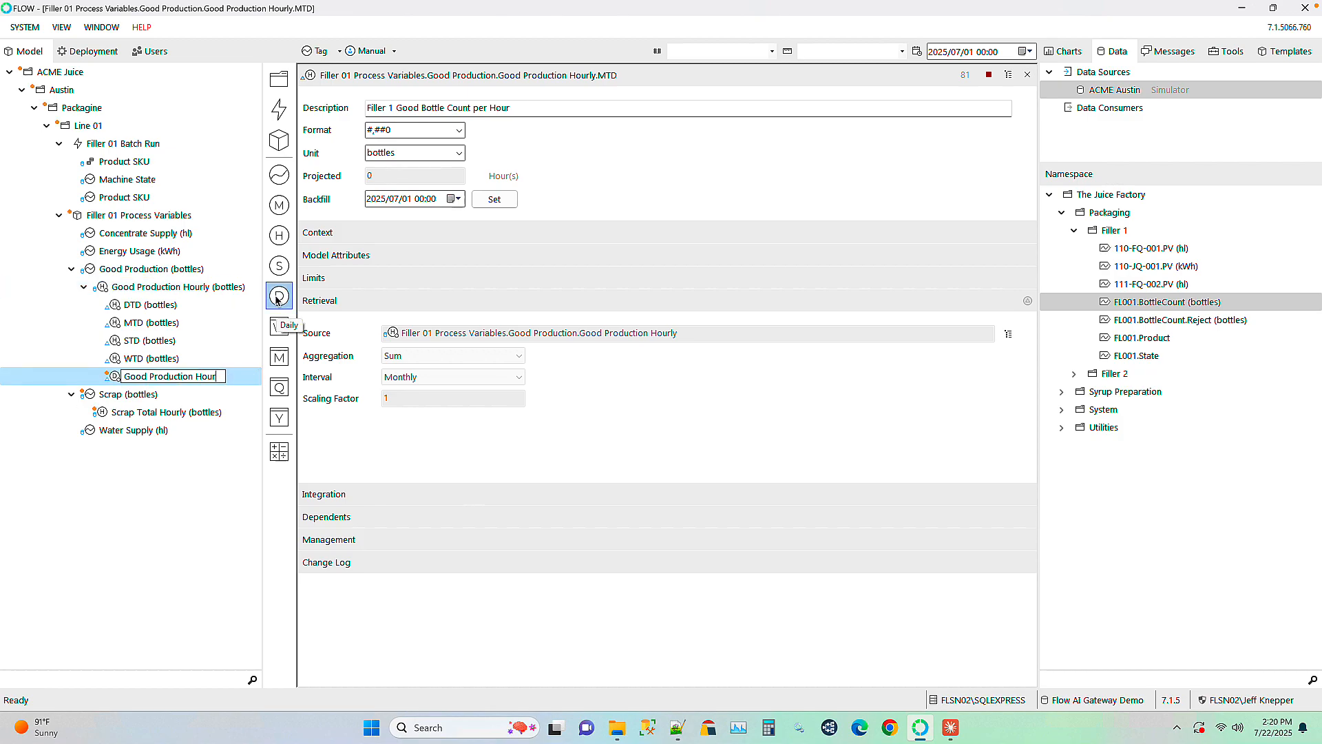
key(BackSpace)
key(BackSpace)
key(BackSpace)
key(BackSpace)
text(Daily)
key(Return)
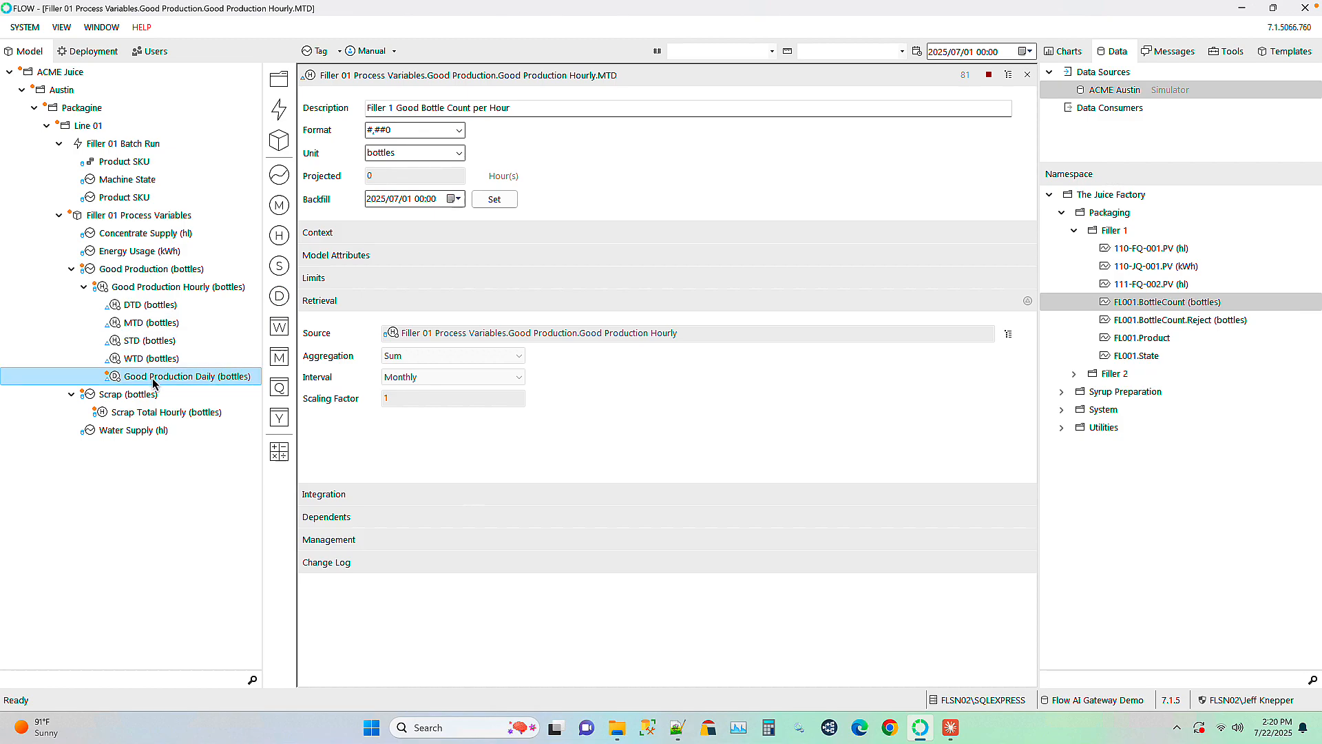
Set Good Production Daily's description to "Filler 1 Good Bottle Count per Day", and deploy the measure
double_click(153, 379)
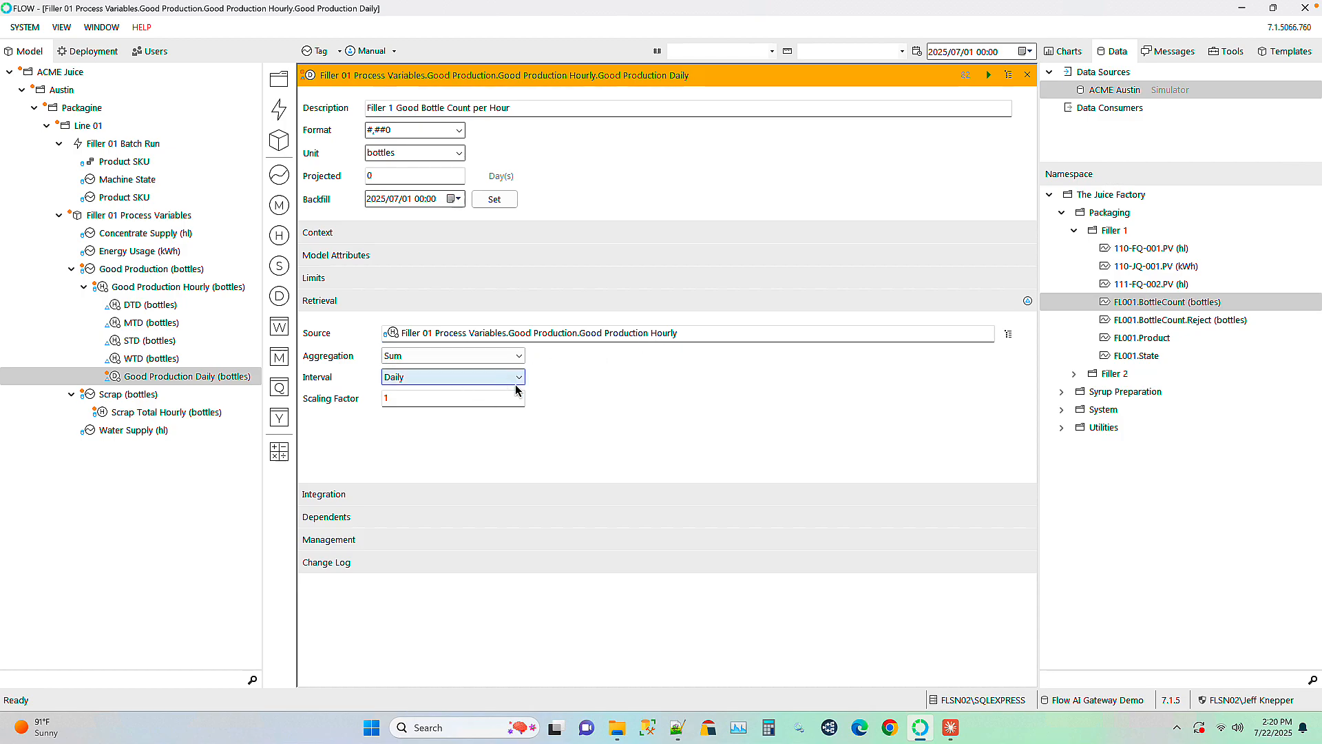
click(331, 232)
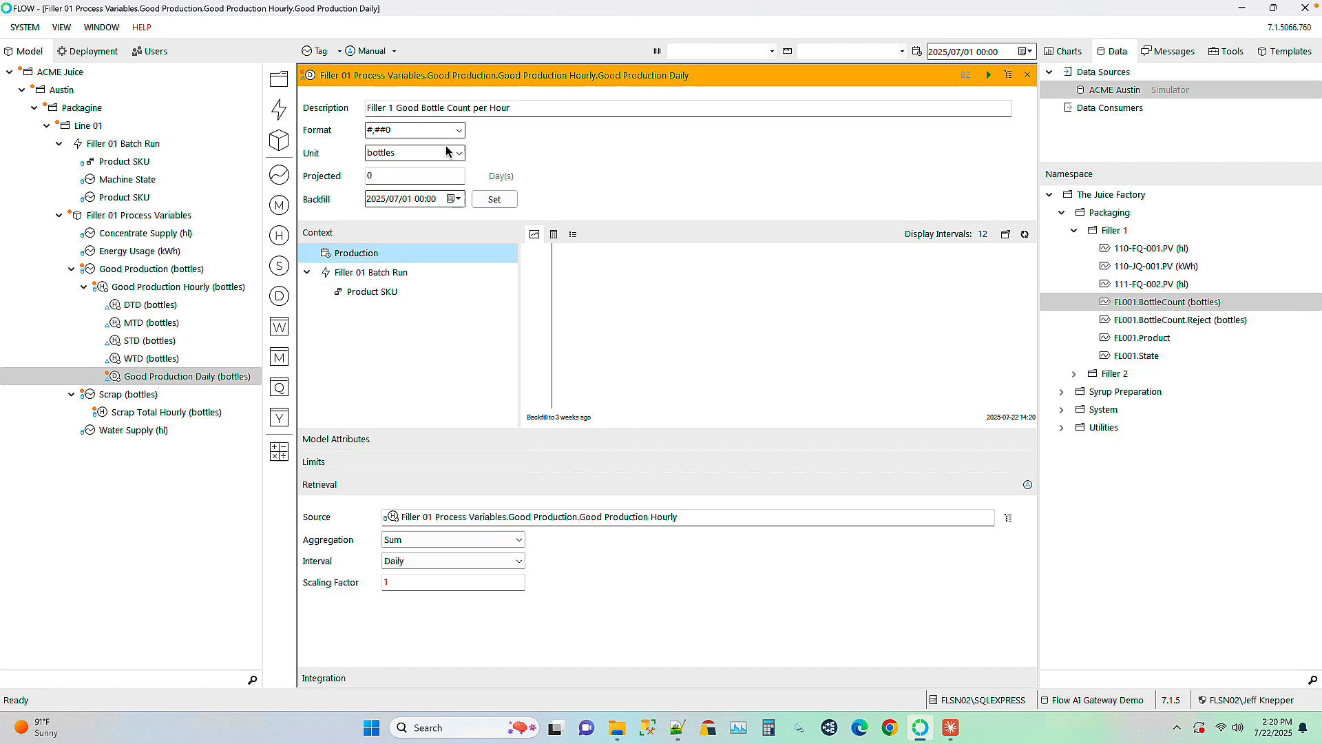
double_click(492, 108)
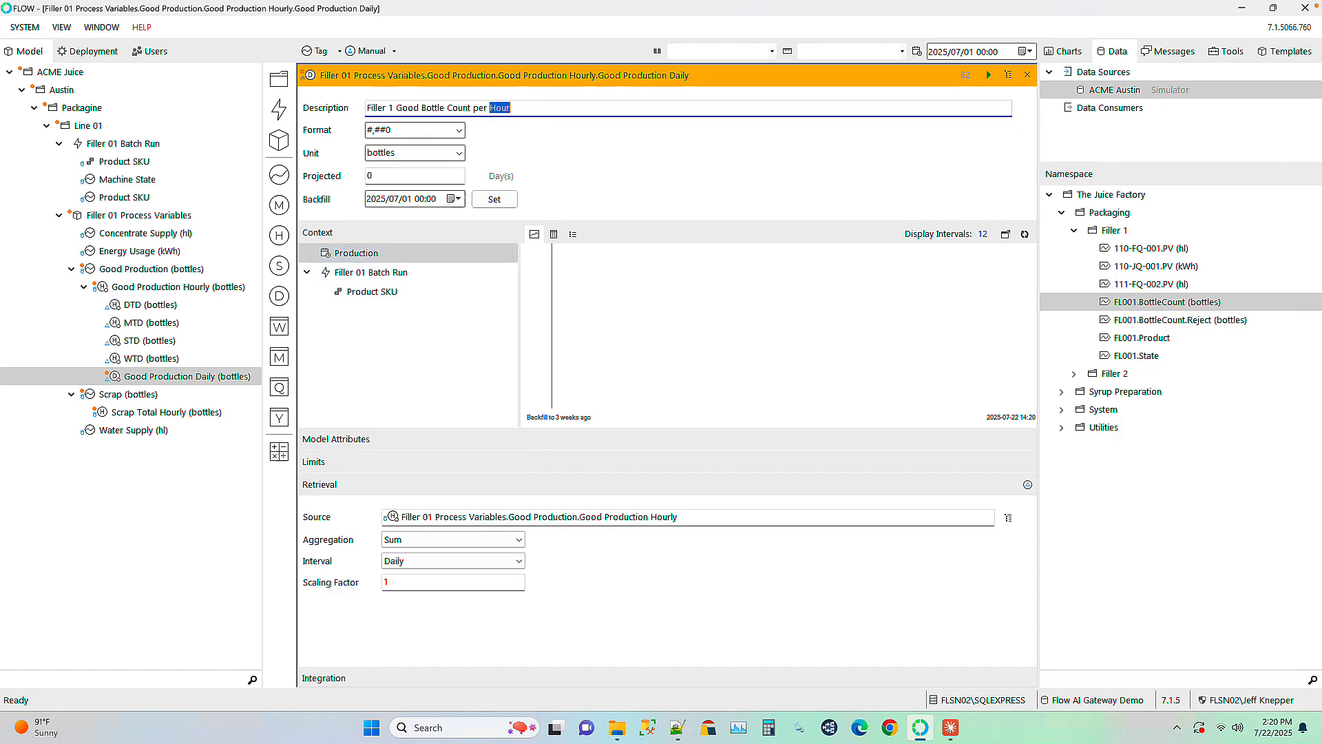
text(Day)
key(Tab)
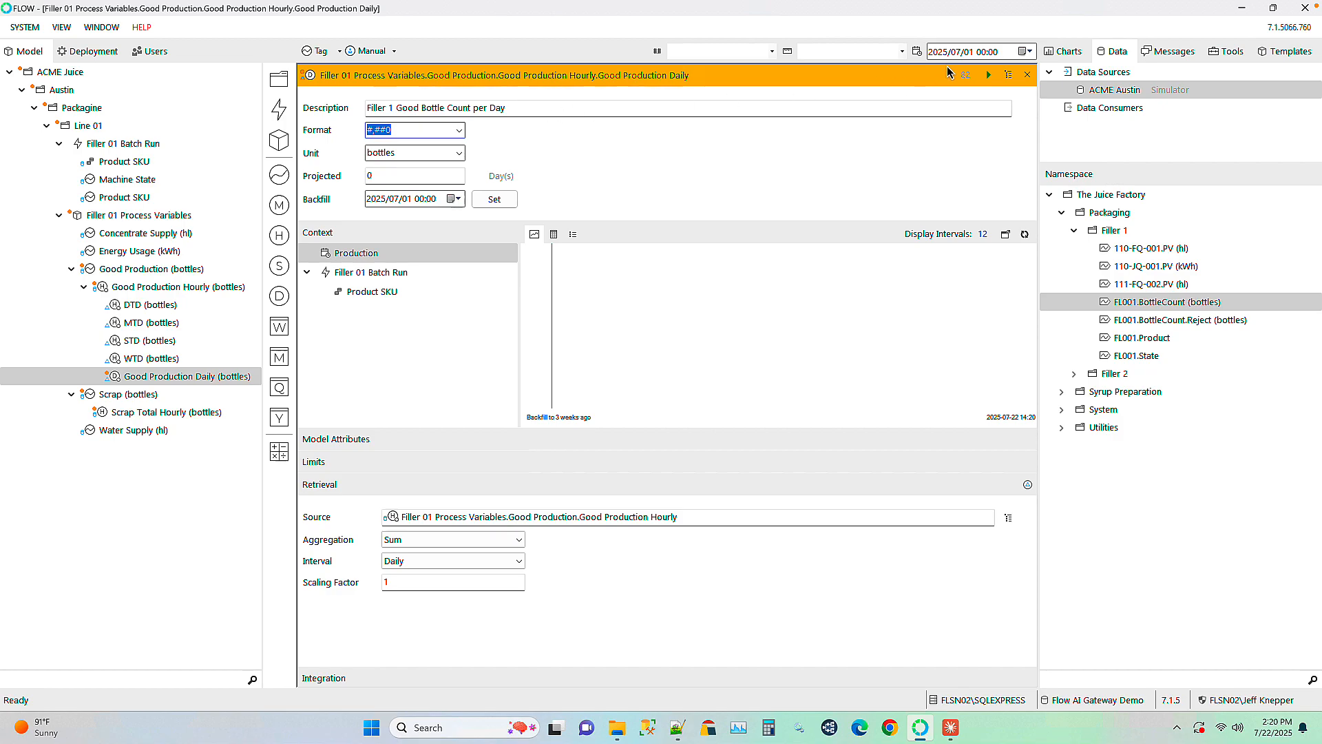
click(989, 74)
click(1027, 76)
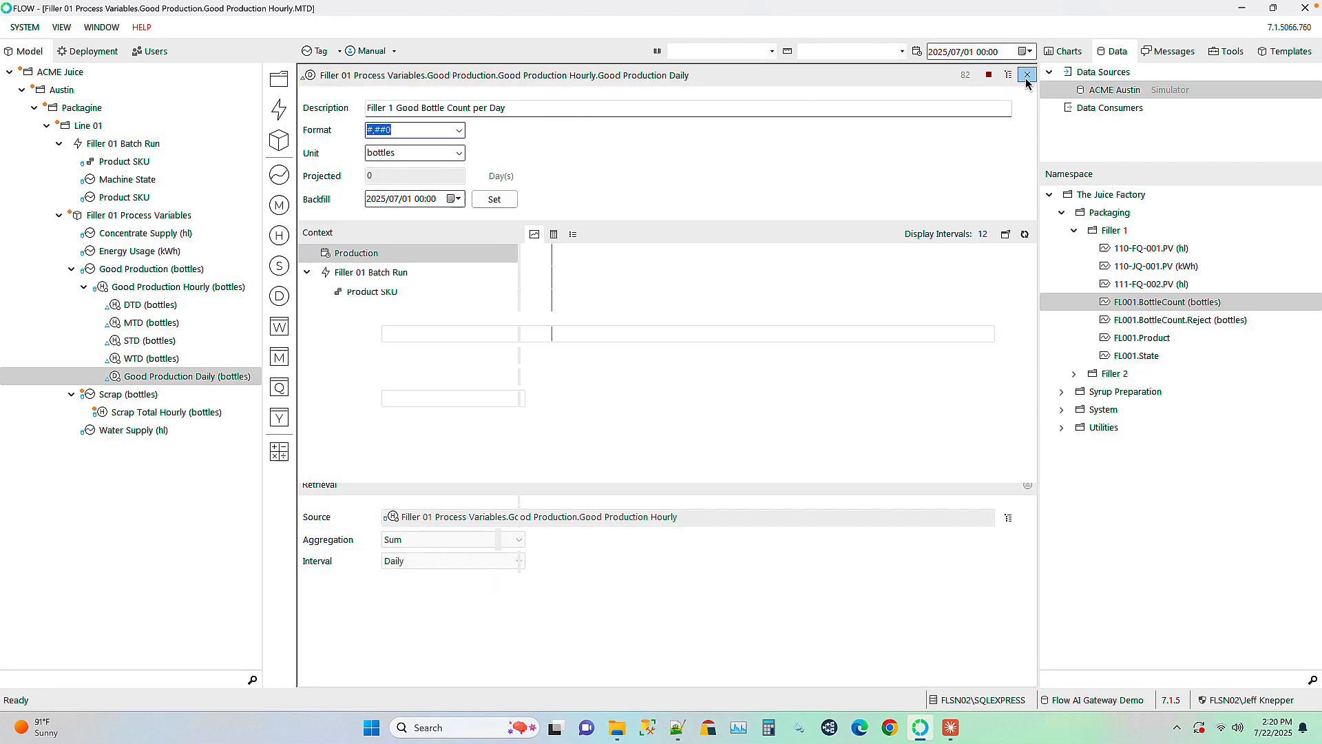
Create a new metric under Line 01 named Filler 01 Production Metrics
click(84, 288)
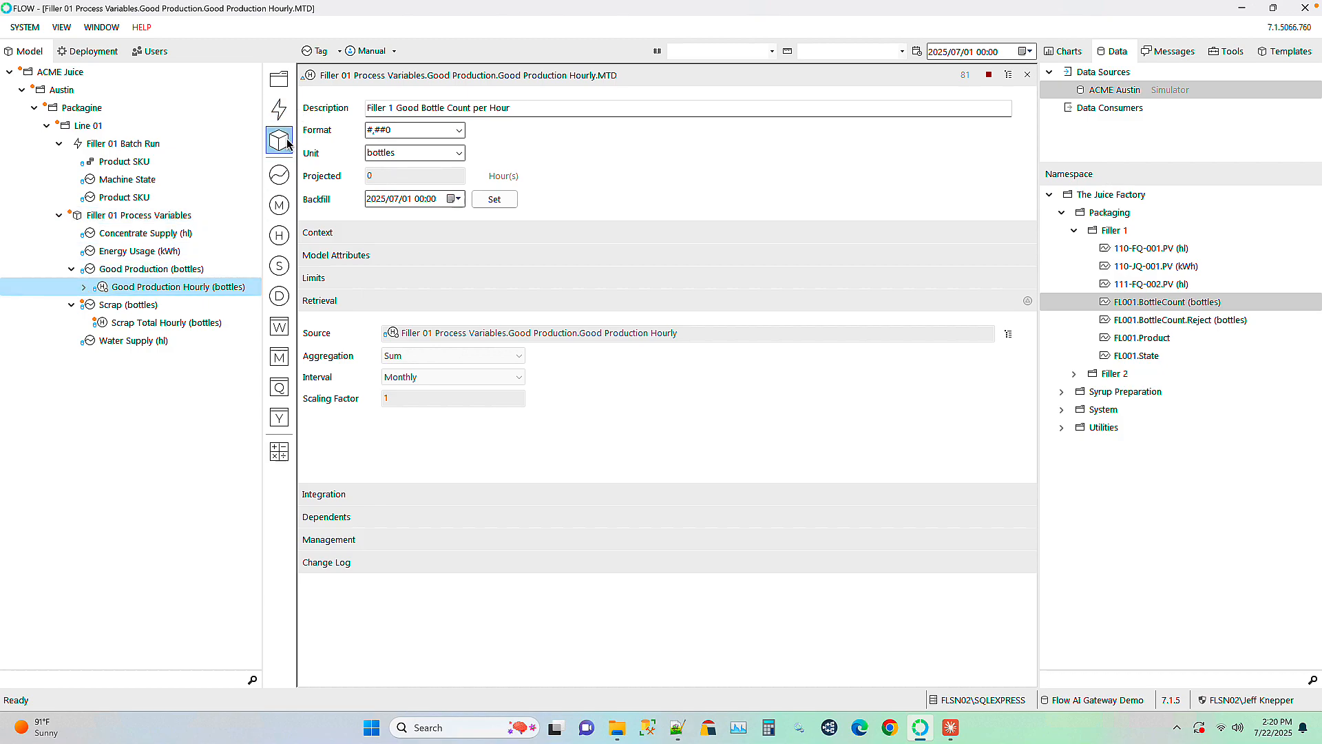
drag(284, 146, 95, 133)
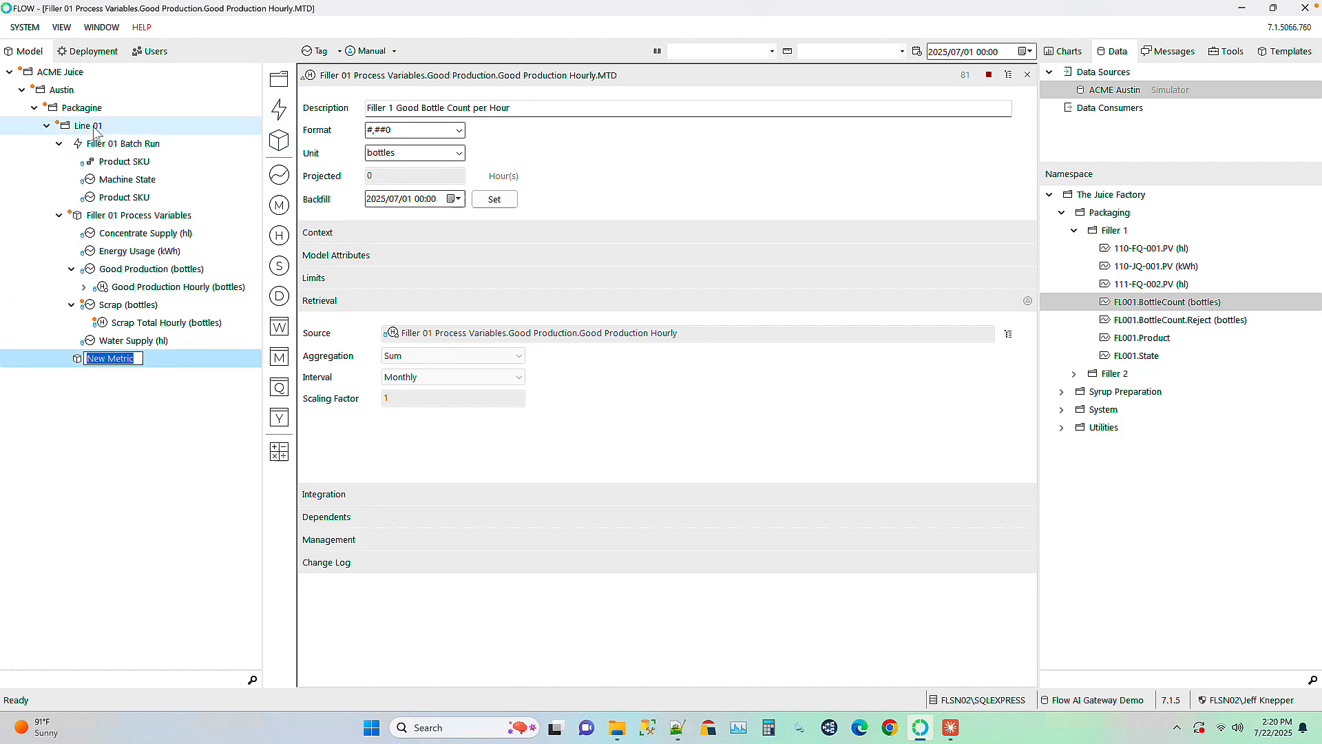
text(Filler 01 Production metri)
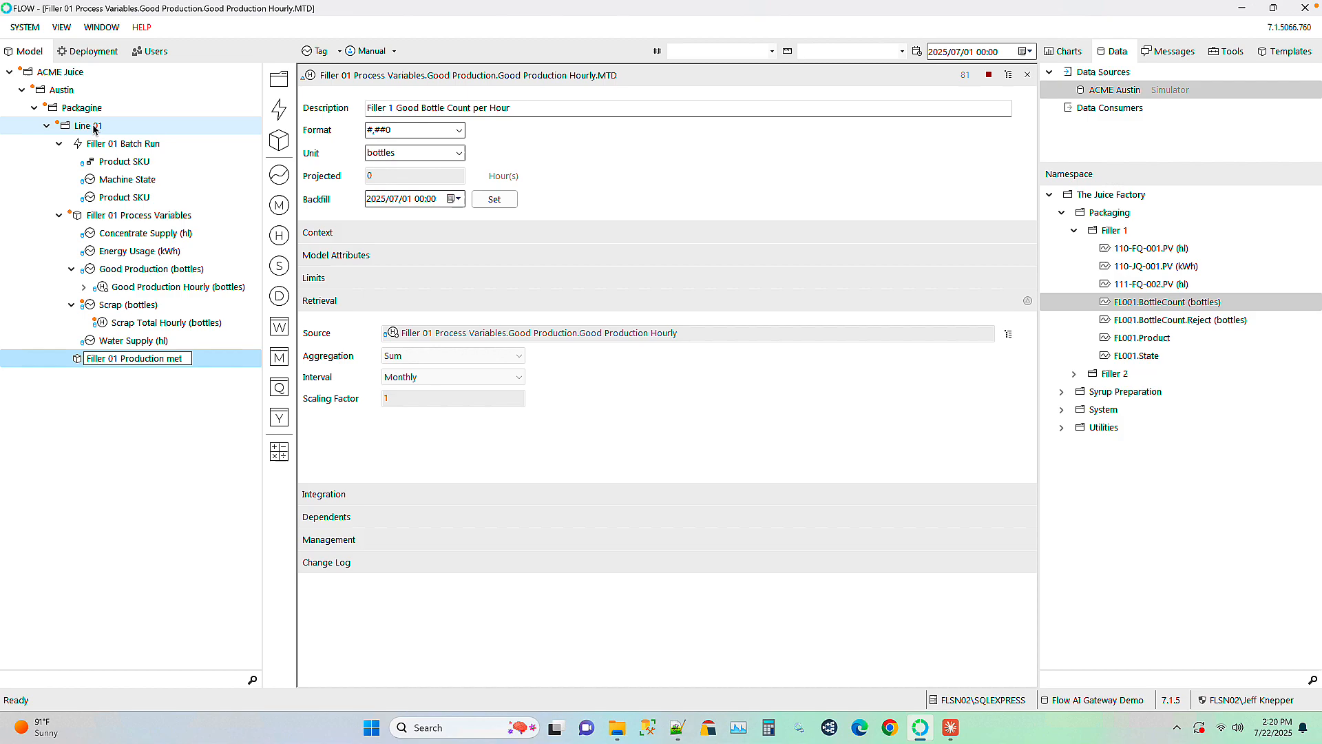
key(BackSpace)
key(BackSpace)
key(BackSpace)
text(Metrics)
key(Return)
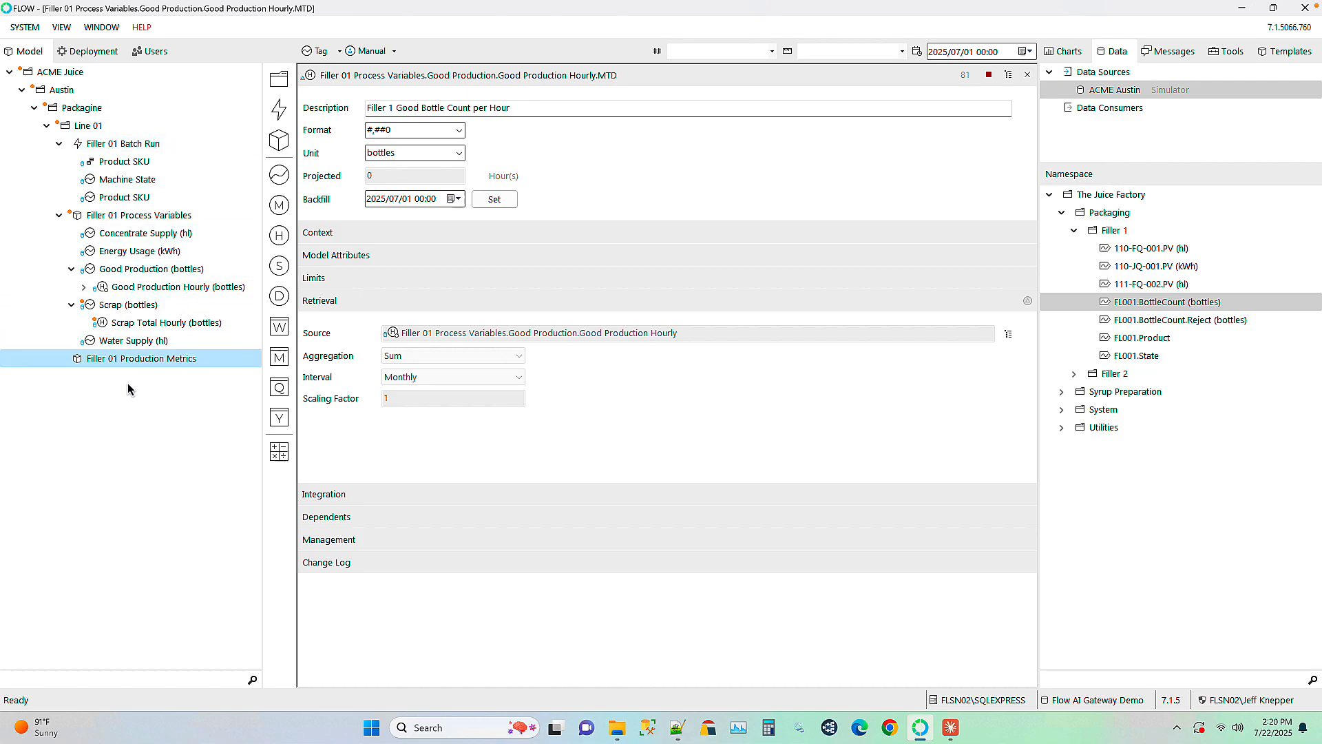
Move Scrap Total Hourly and Good Production Hourly into Filler 01 Production Metrics, and expand that metric's contents
drag(103, 324, 100, 368)
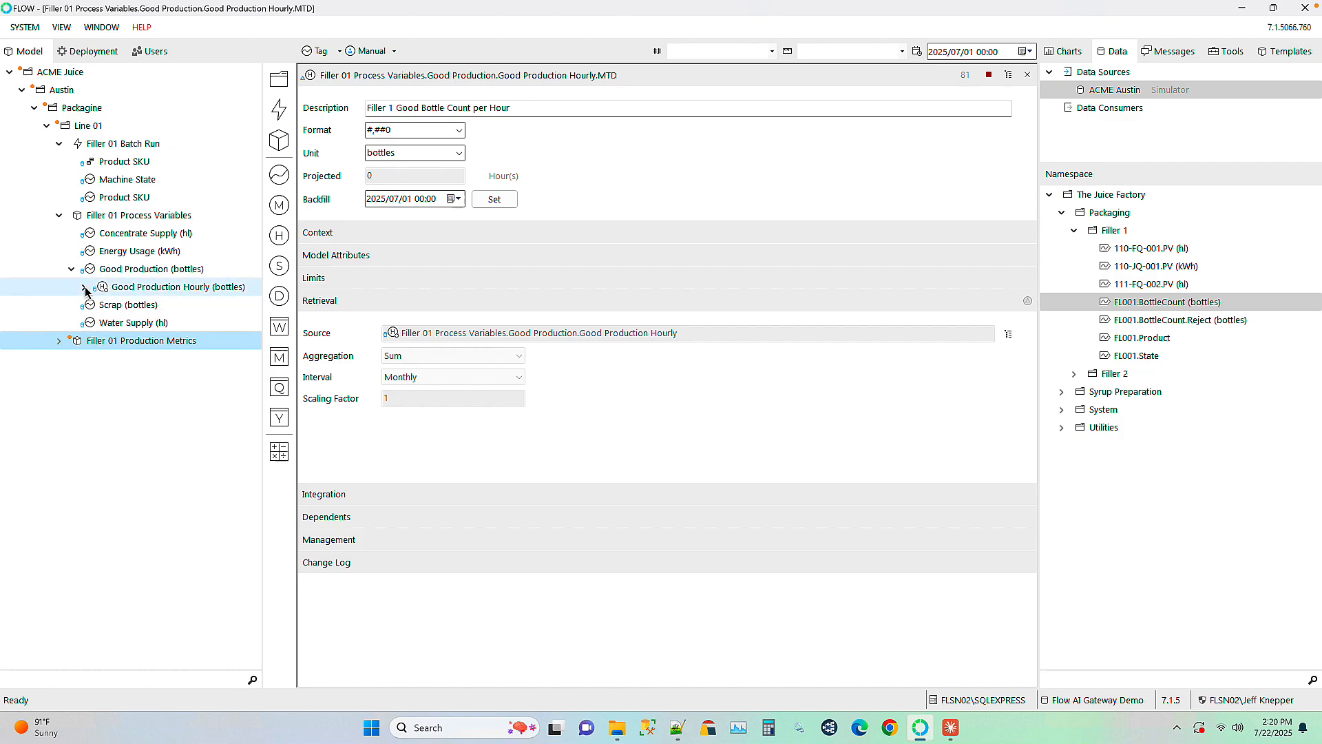
drag(103, 287, 92, 344)
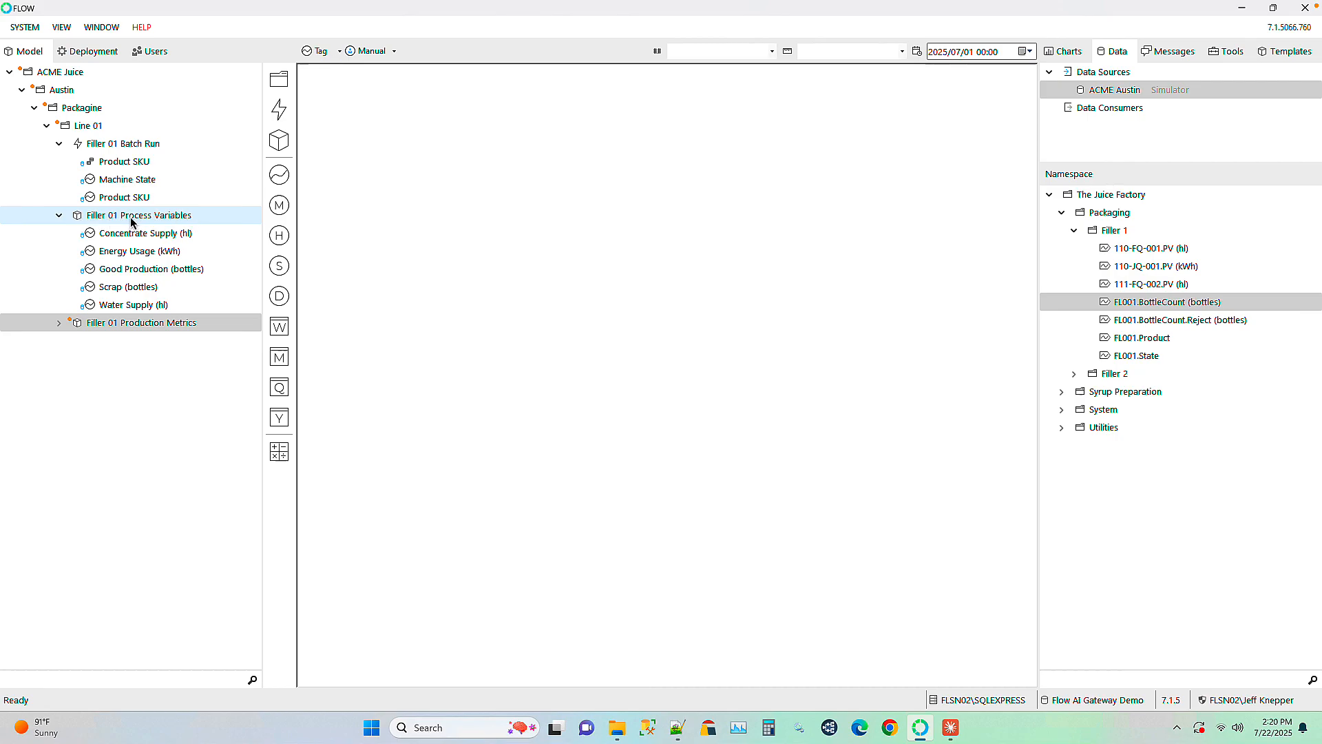
click(60, 215)
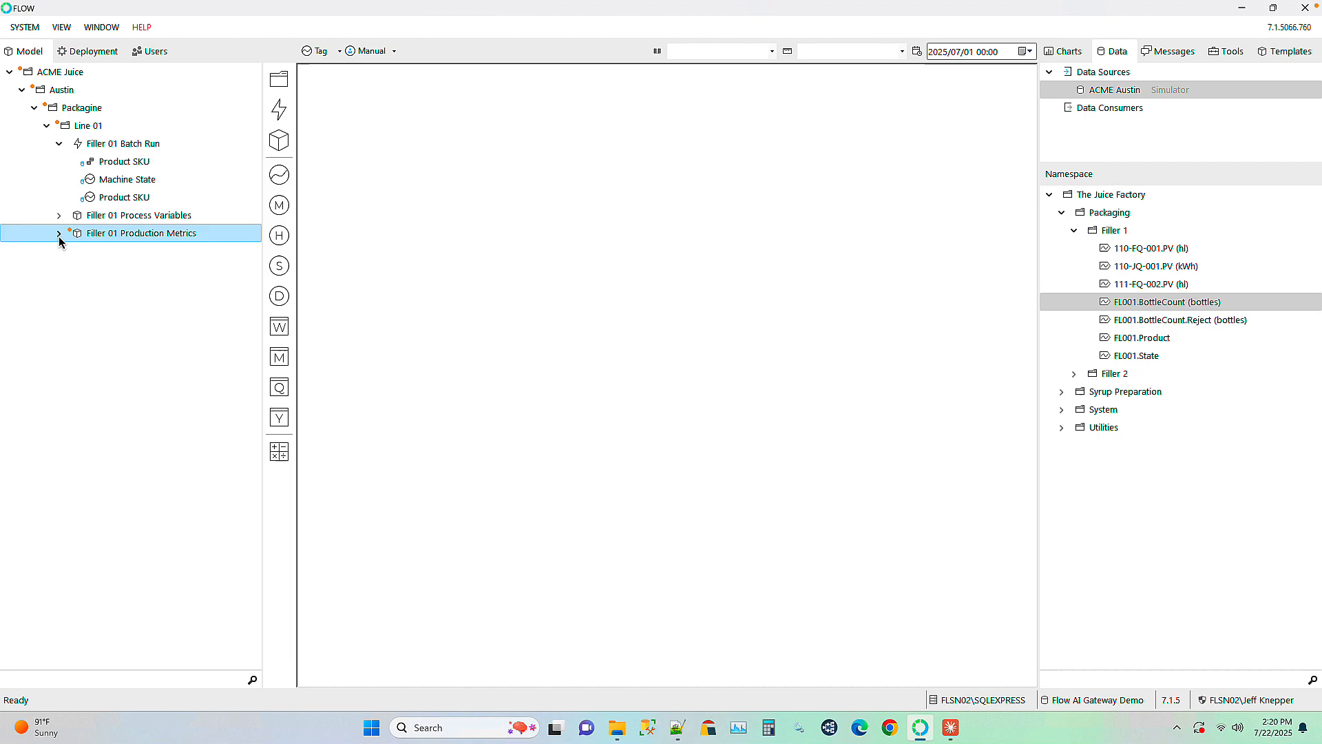
click(59, 234)
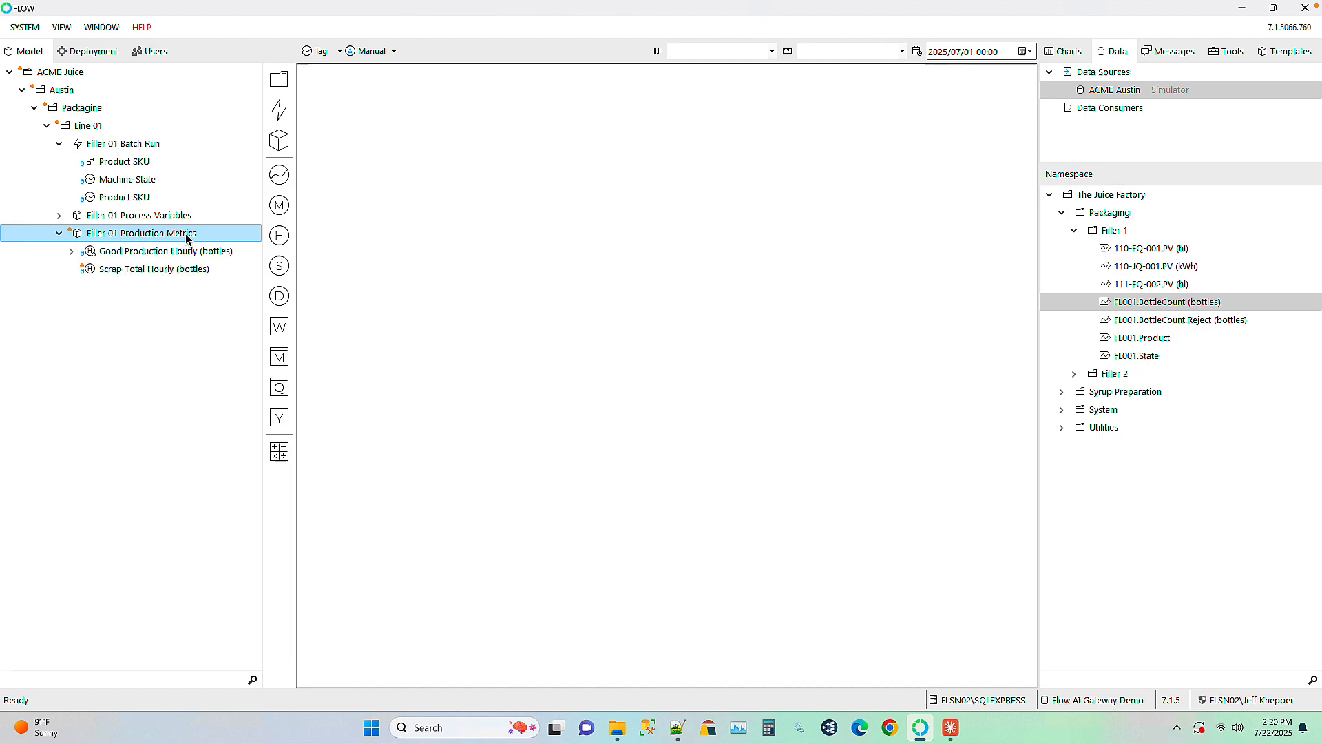
click(71, 253)
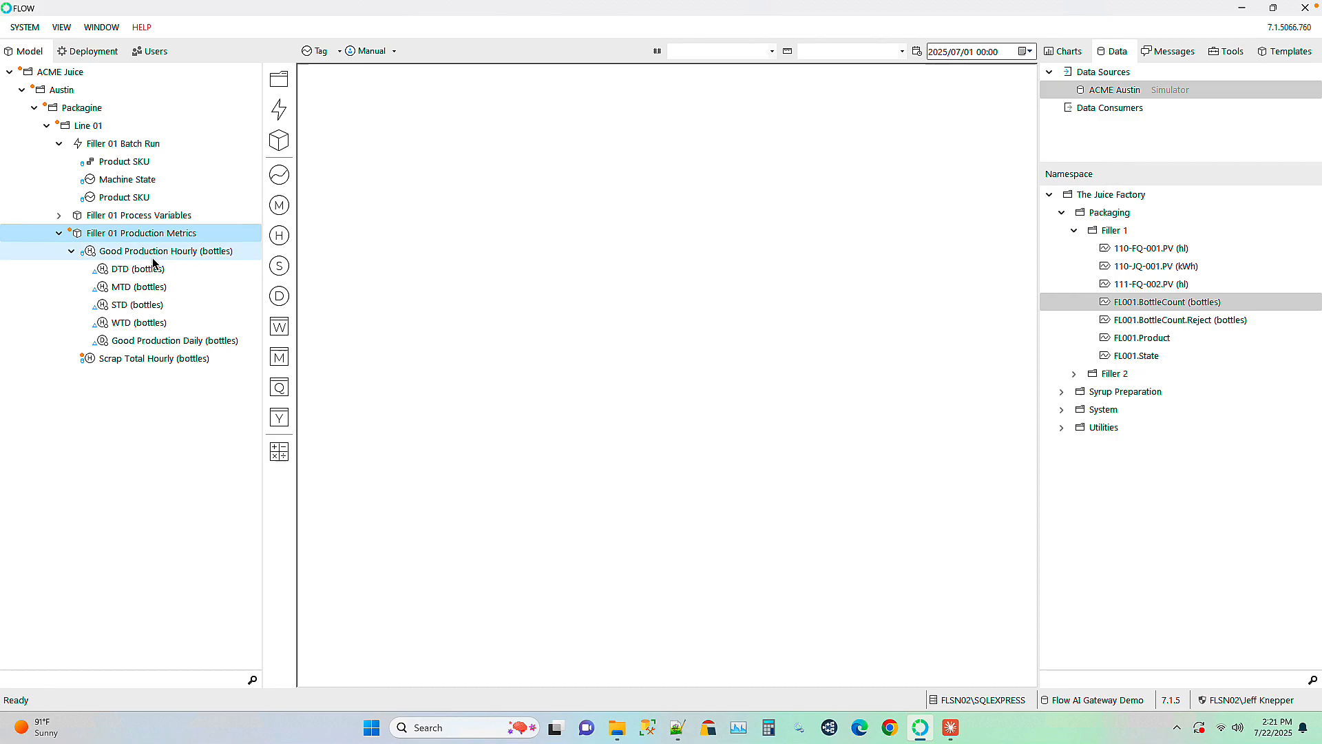
Add Filler 01 Batch Run with its Product SKU attribute as context for the Scrap Total Hourly measure
click(133, 365)
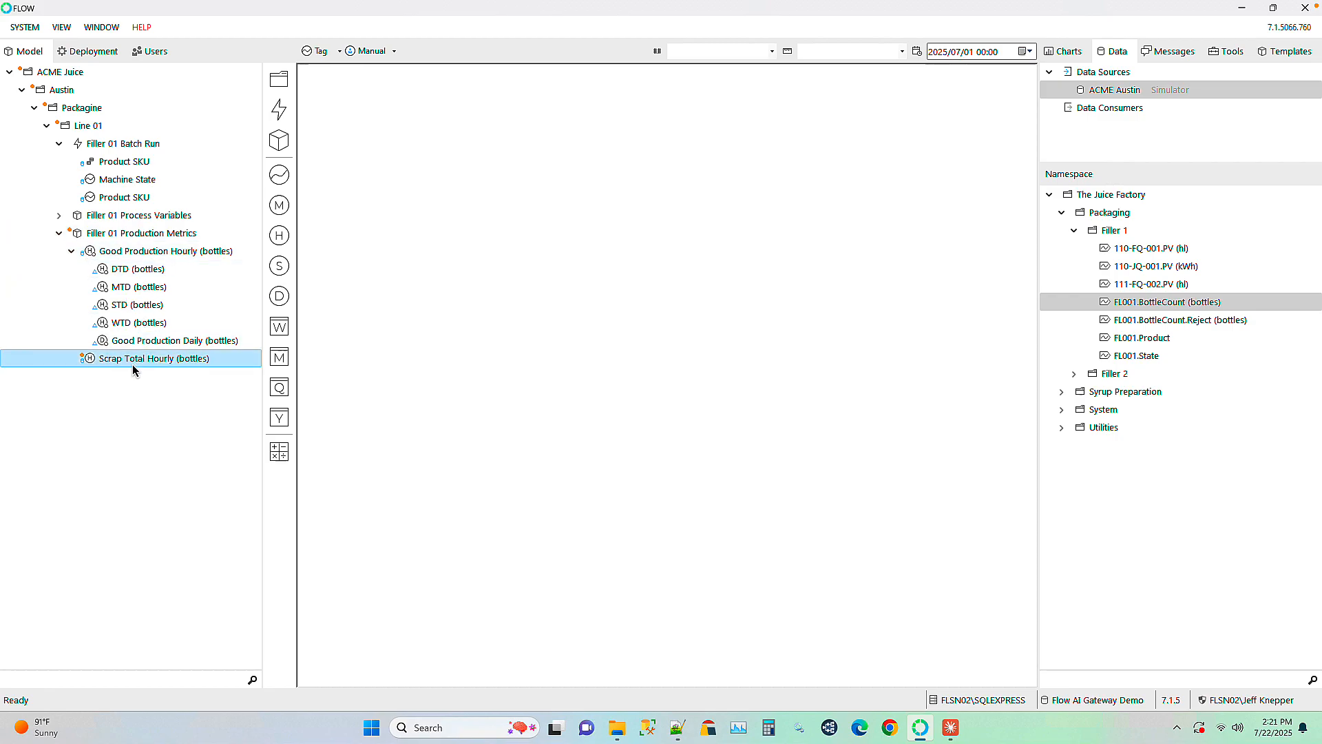
double_click(115, 365)
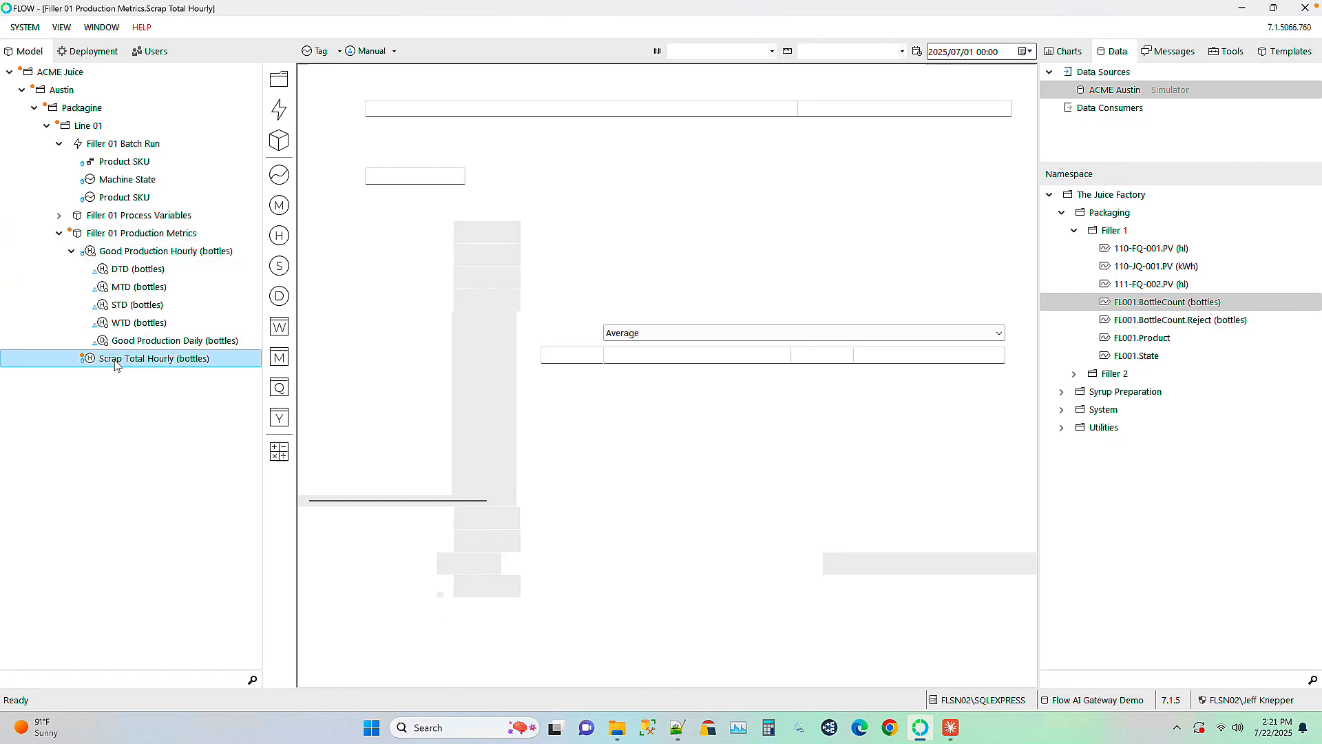
click(330, 232)
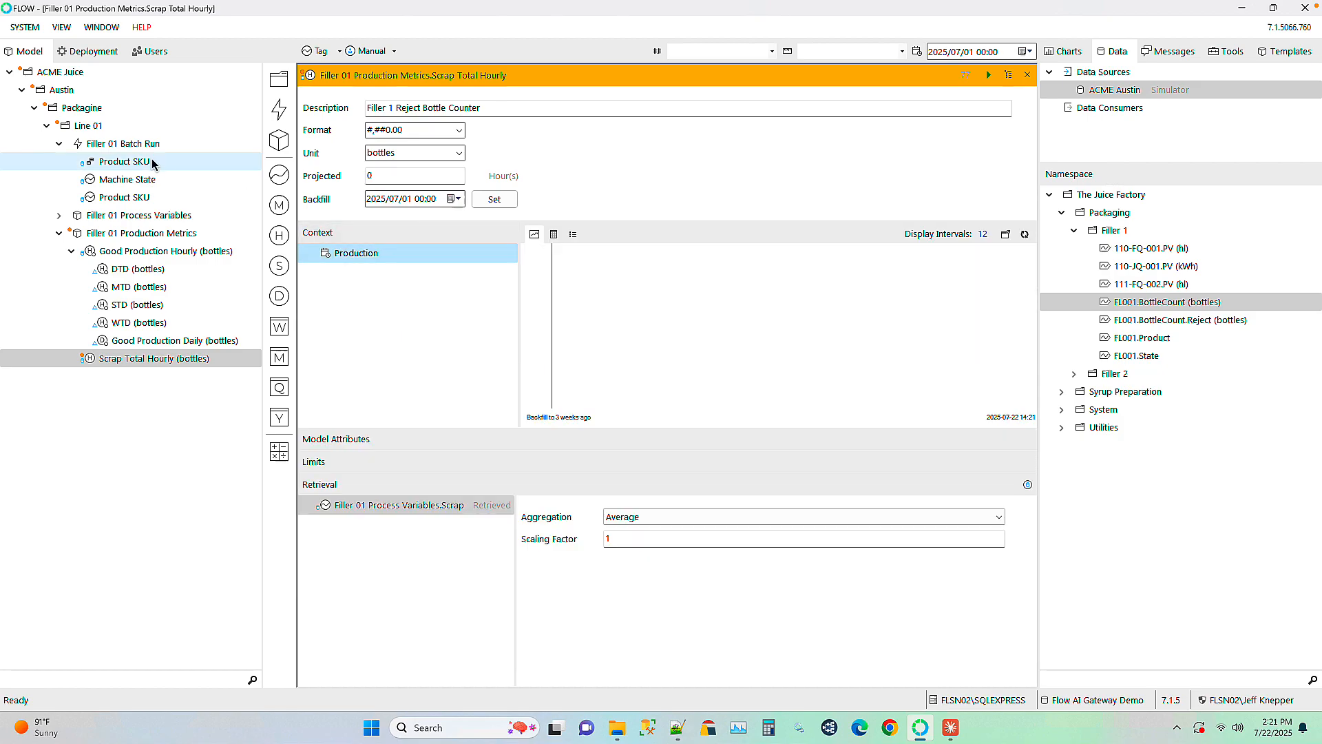
drag(115, 148, 352, 272)
drag(121, 197, 370, 279)
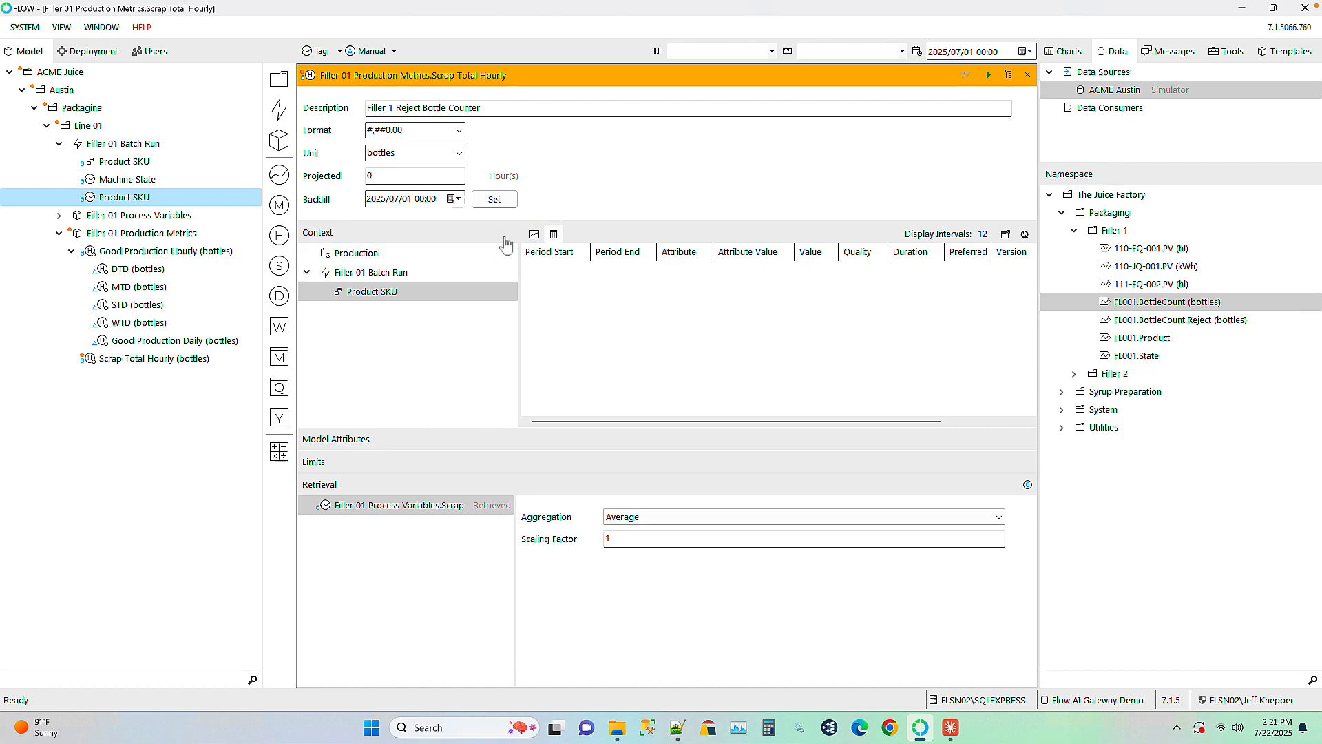
Set Scrap Total Hourly's retrieval aggregation to Counter
click(319, 234)
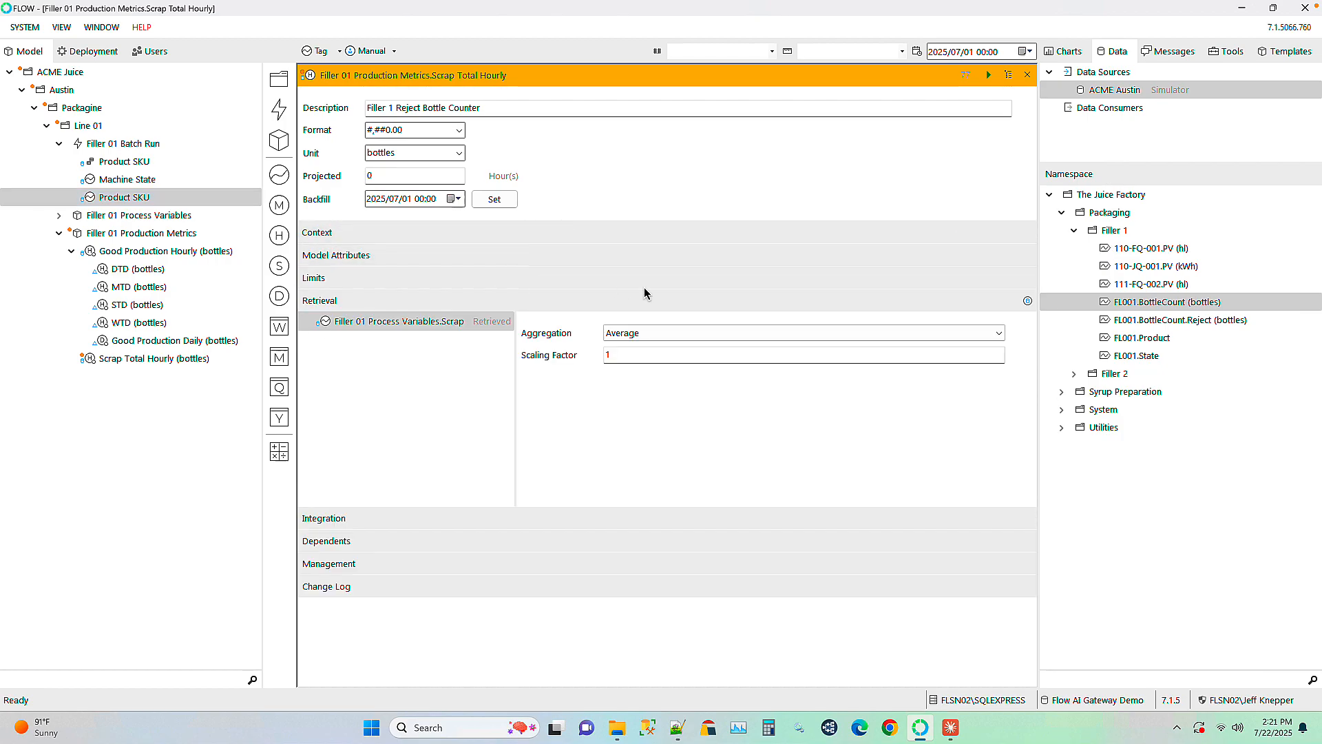
click(656, 334)
click(641, 392)
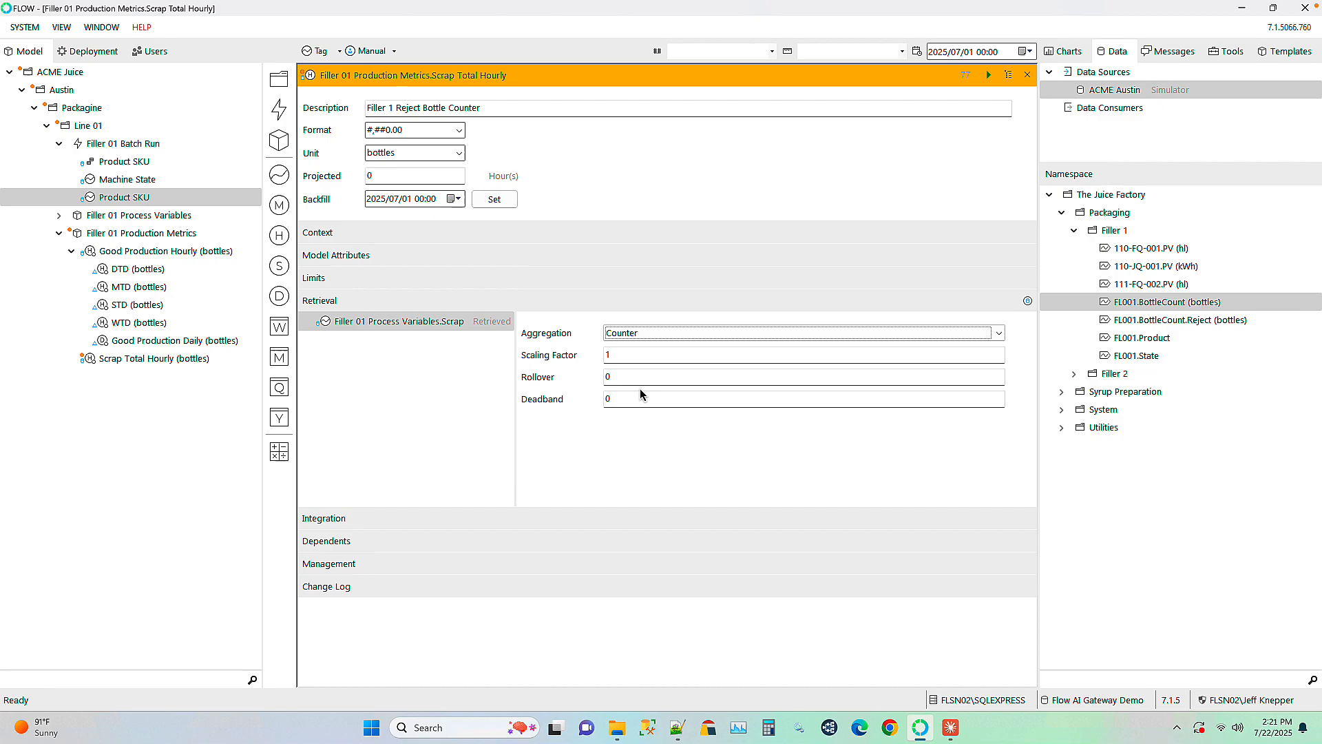
Set Scrap Total Hourly's description to "Filler 1 Reject Bottle Counter per Hour", choose a new number format, and close its editor
click(486, 109)
text(per Hour)
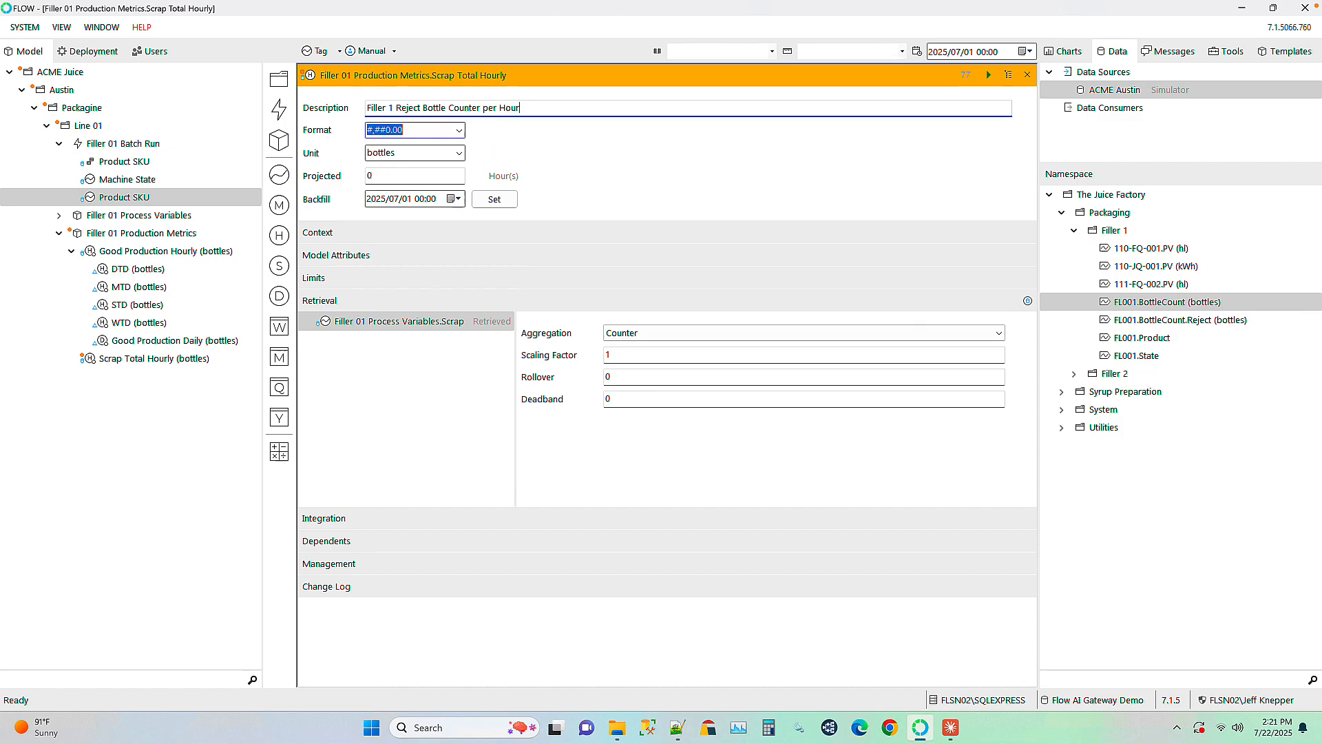
key(Tab)
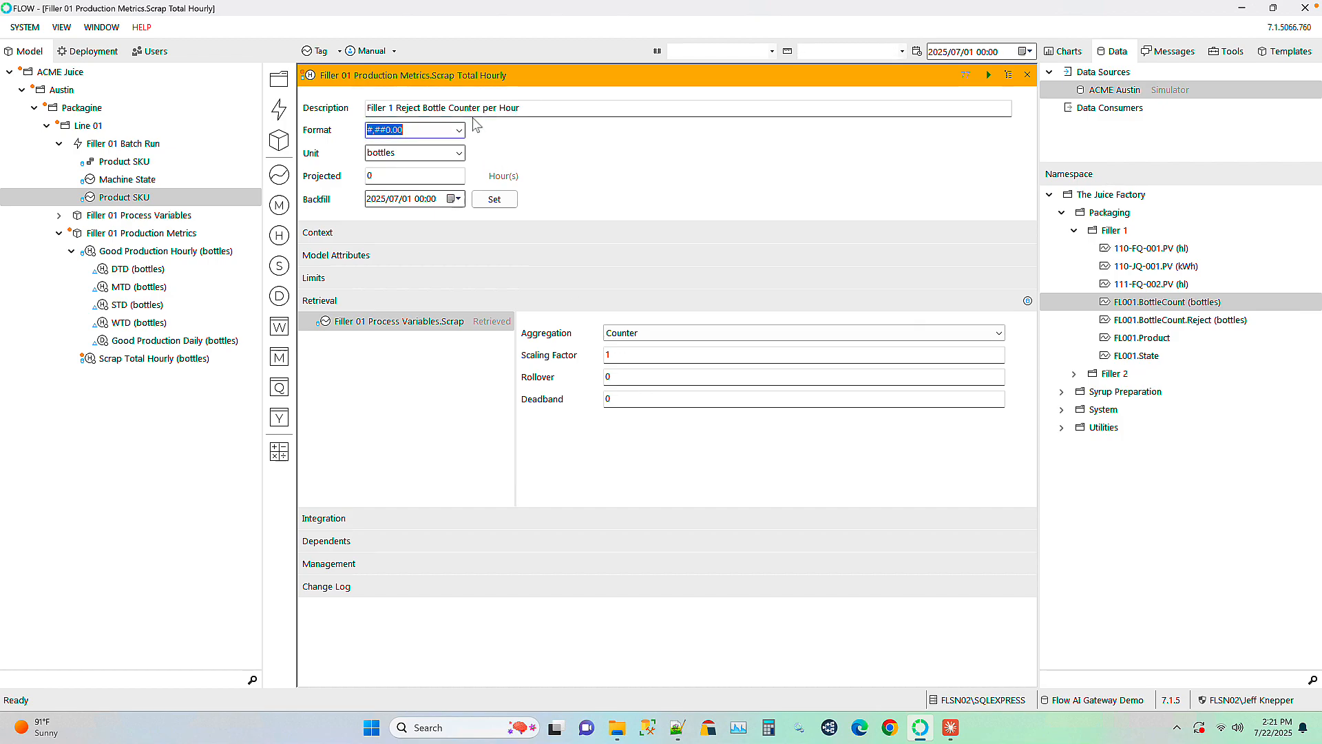
click(459, 131)
click(452, 145)
click(1028, 75)
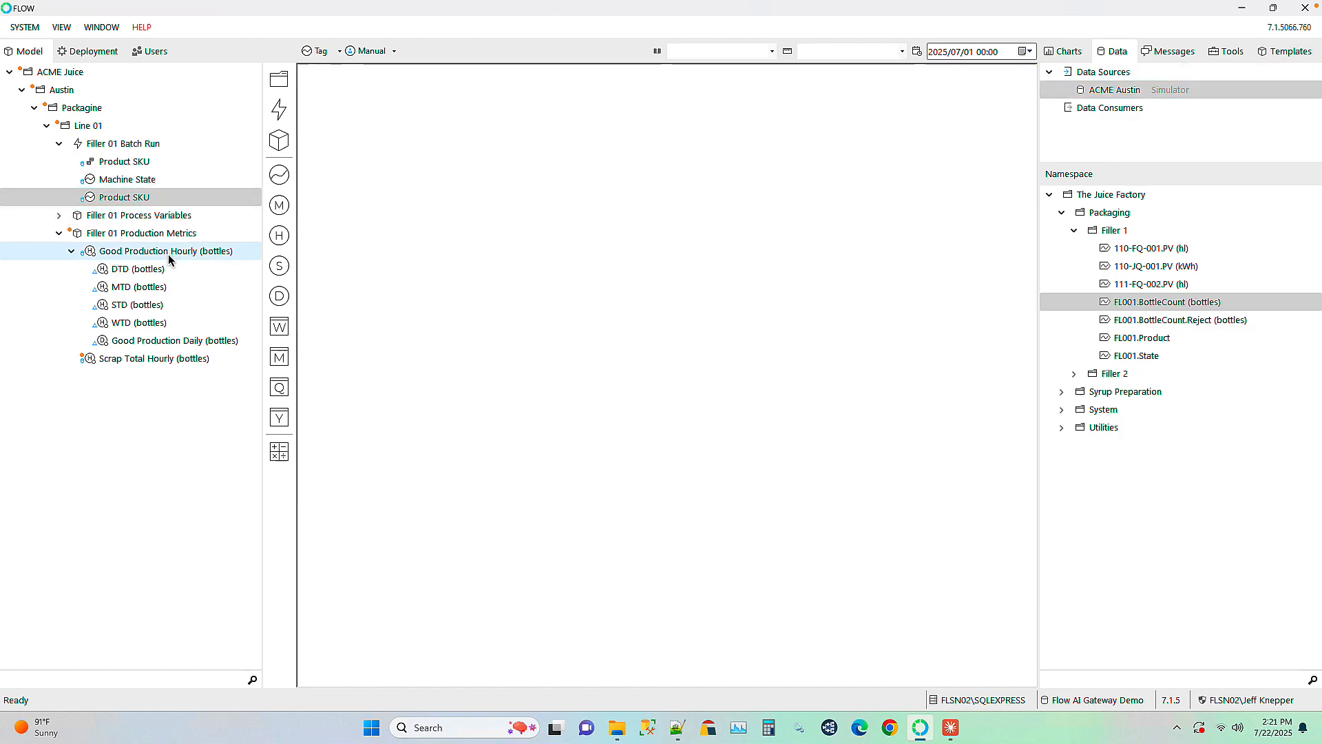
Add DTD, STD, WTD and MTD measures beneath Scrap Total Hourly, keeping their default names
drag(138, 322, 277, 236)
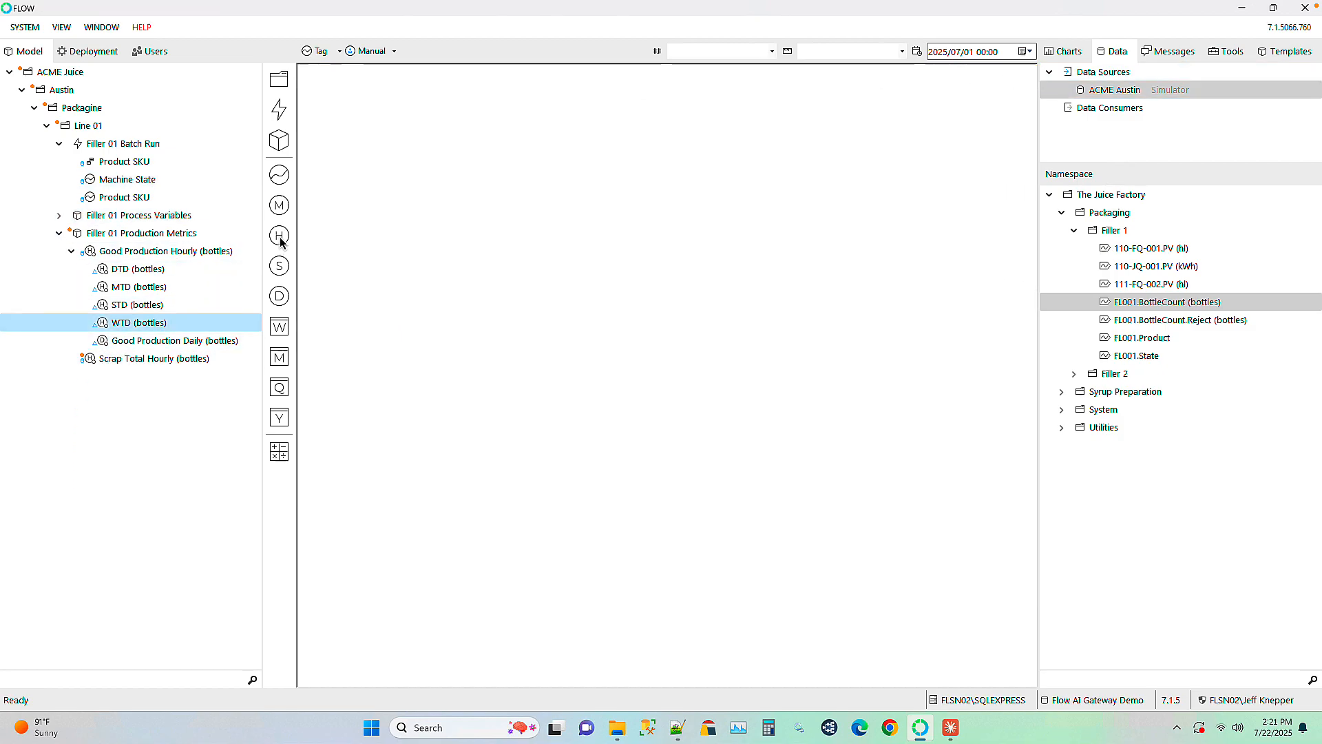
drag(89, 360, 280, 239)
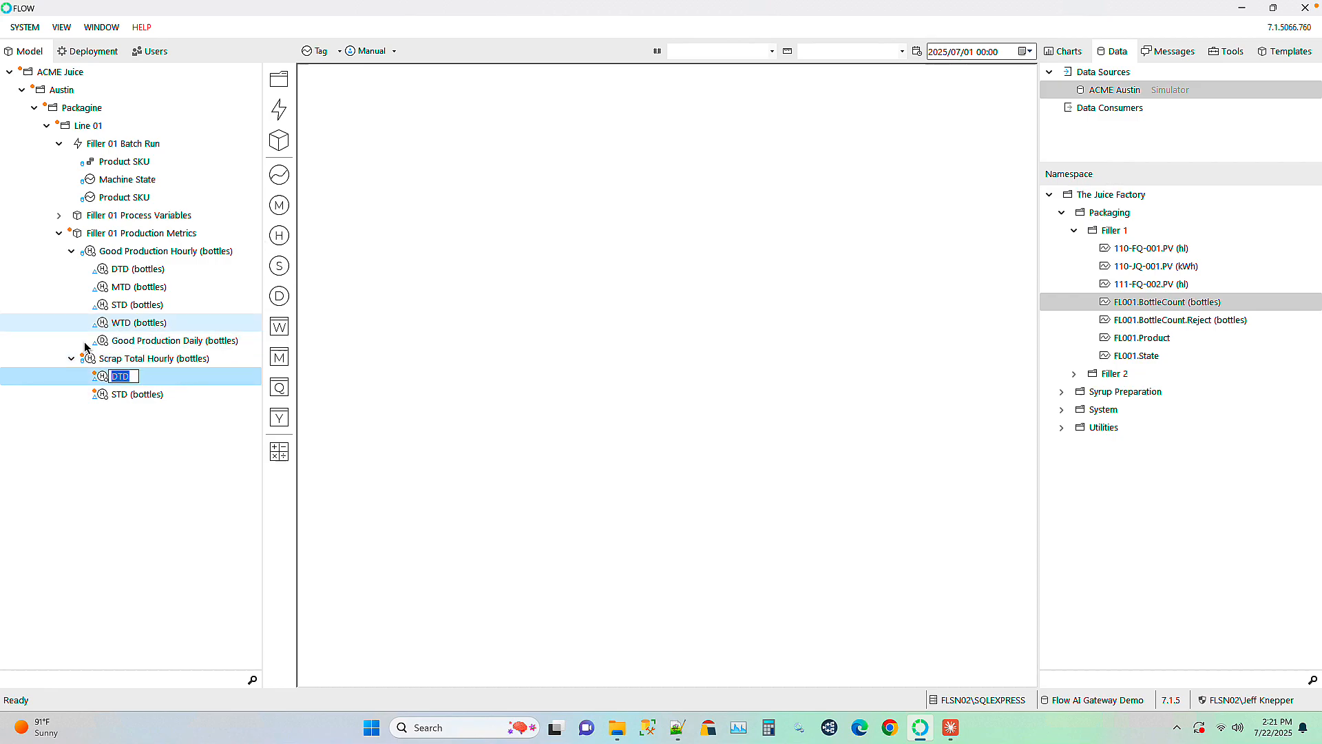
key(Return)
drag(138, 322, 279, 236)
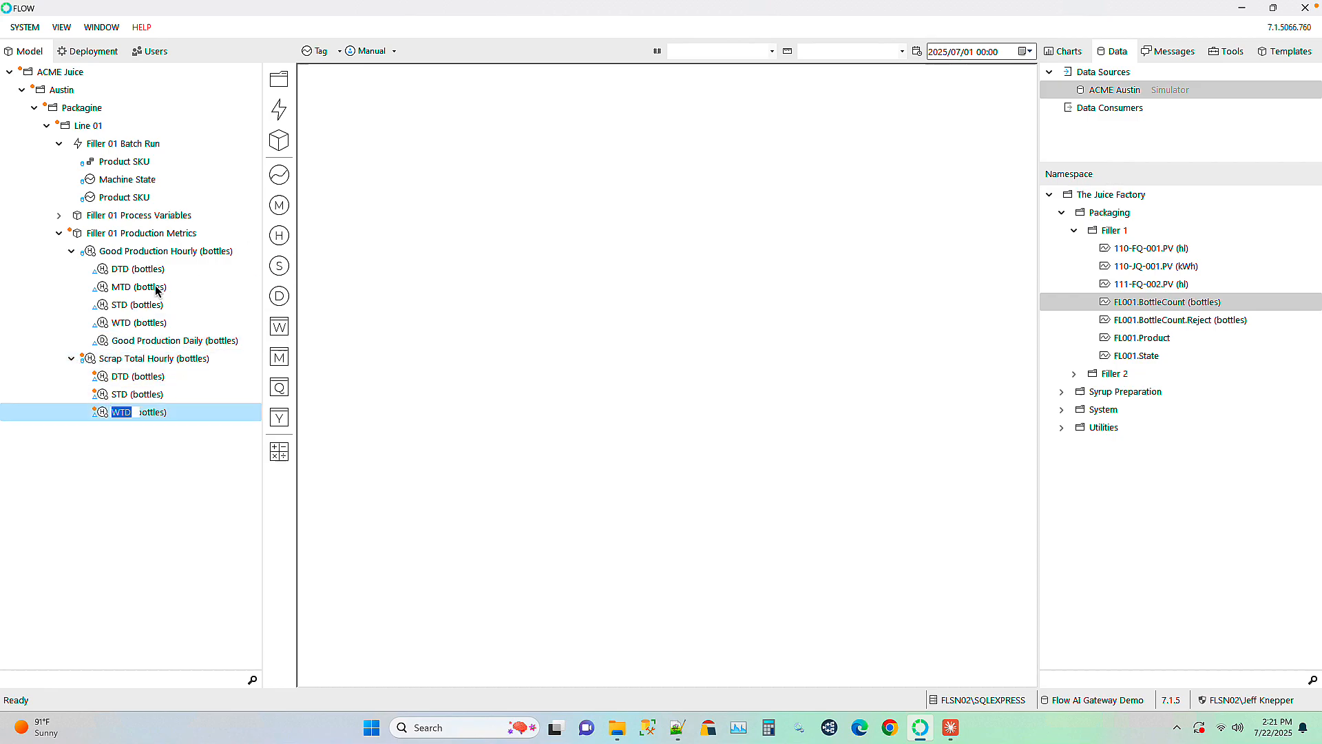
key(Return)
drag(157, 288, 278, 237)
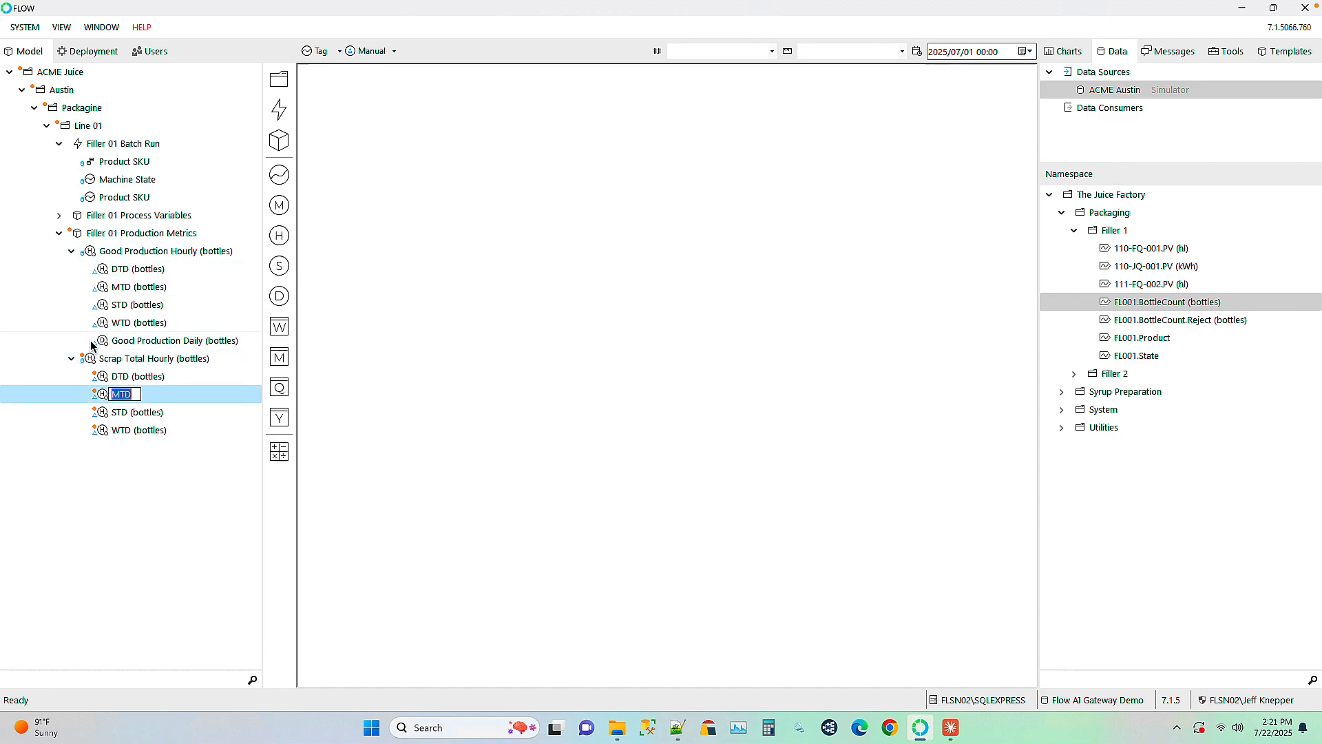
key(Return)
Create a daily measure from Scrap Total Hourly and name it Scrap Total Daily
drag(141, 304, 279, 297)
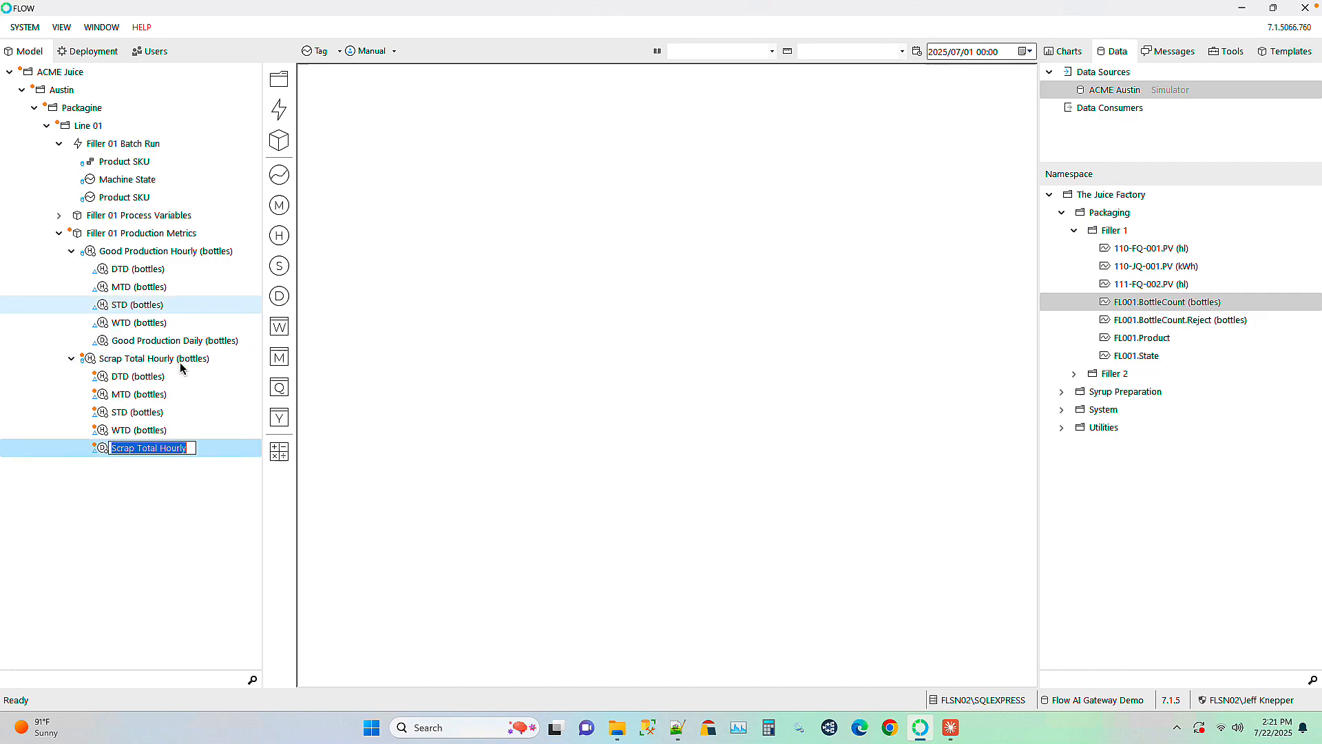
drag(160, 452, 215, 457)
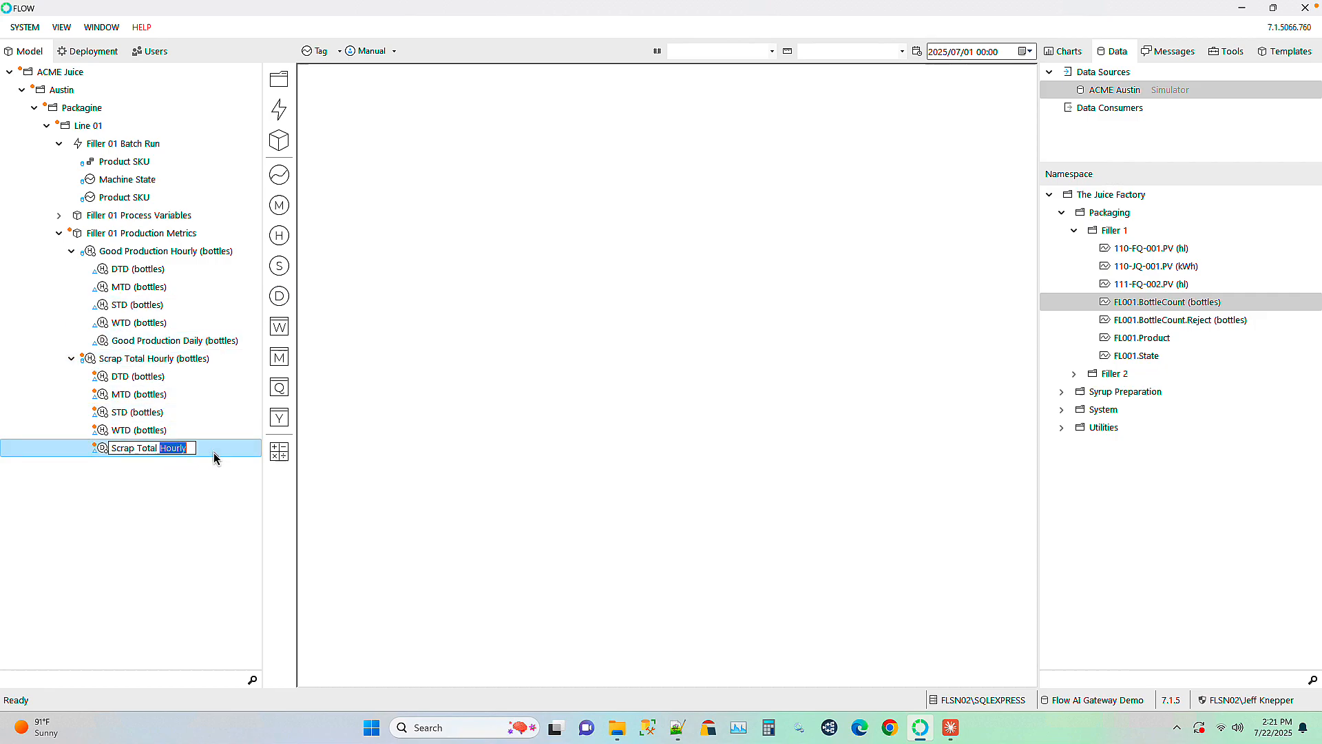
text(Dai)
key(Return)
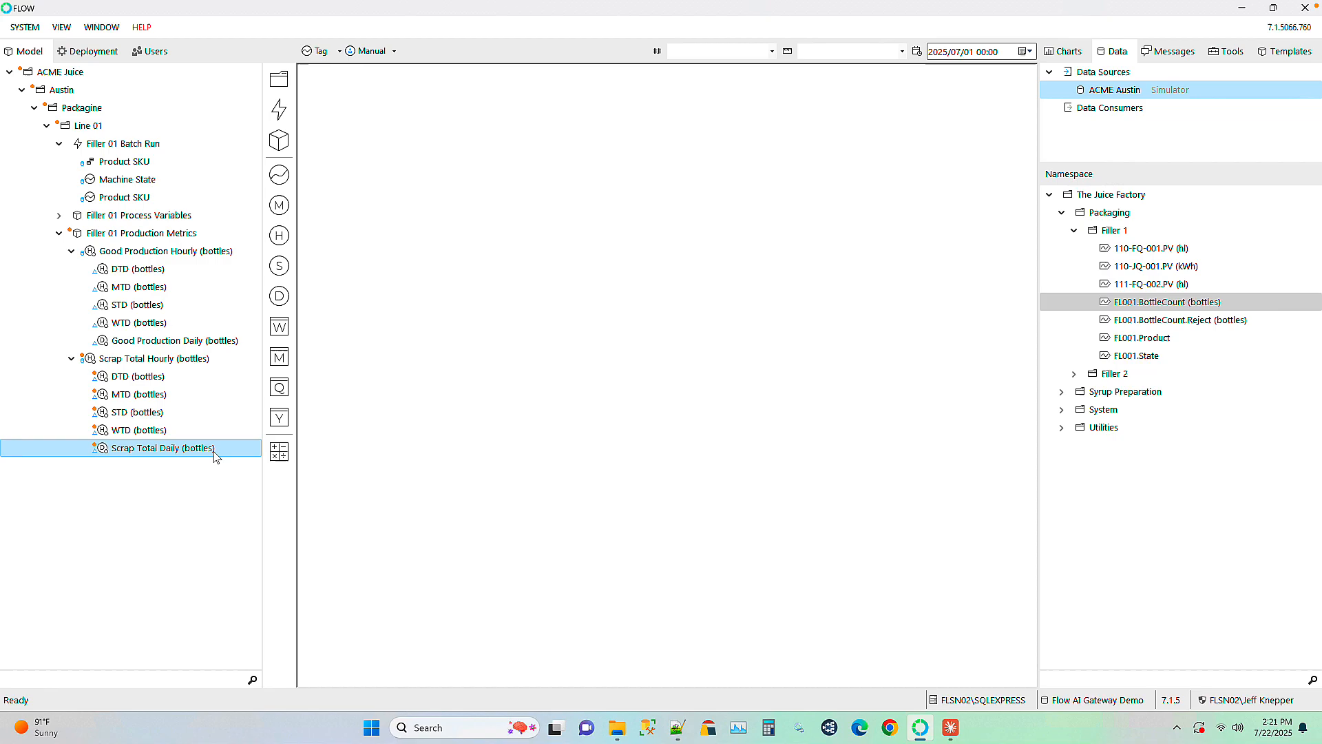
Move Scrap Total Daily and Good Production Daily directly under Filler 01 Production Metrics, and collapse the two hourly measures
drag(102, 454, 87, 242)
click(70, 251)
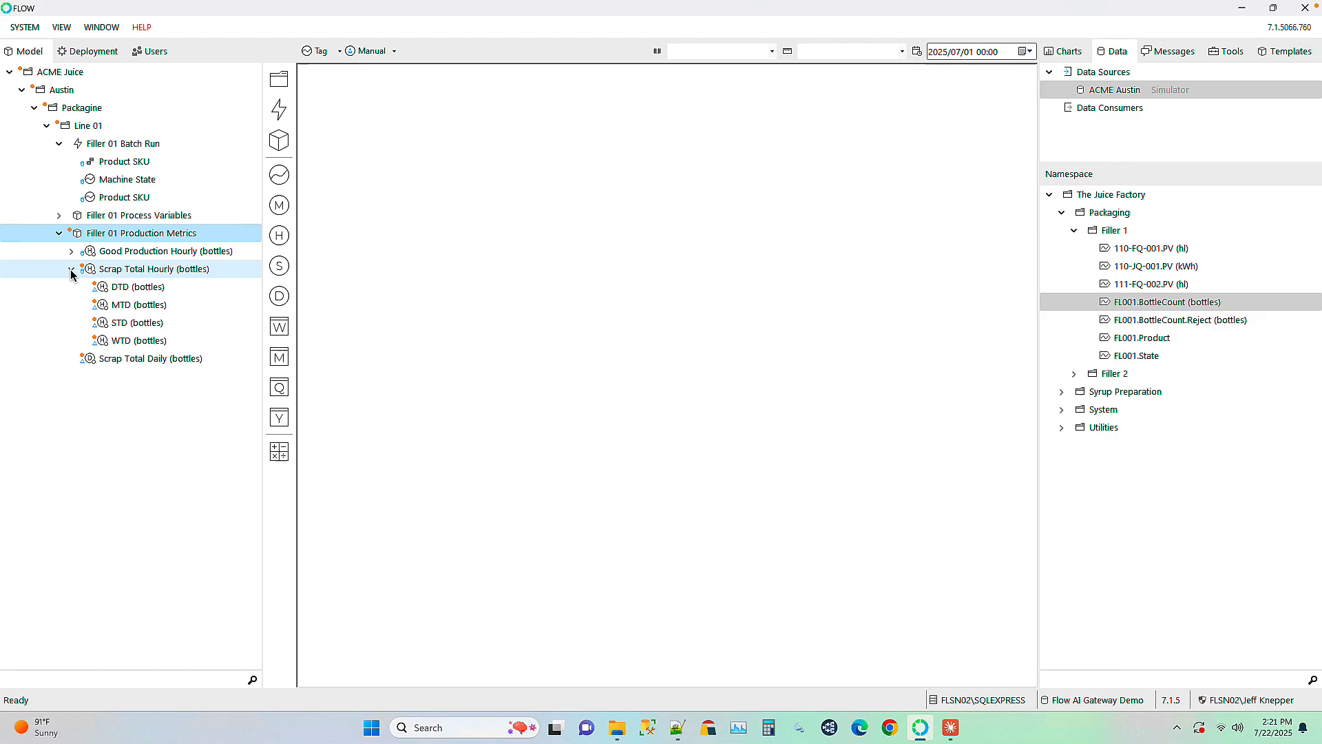
click(71, 269)
click(71, 251)
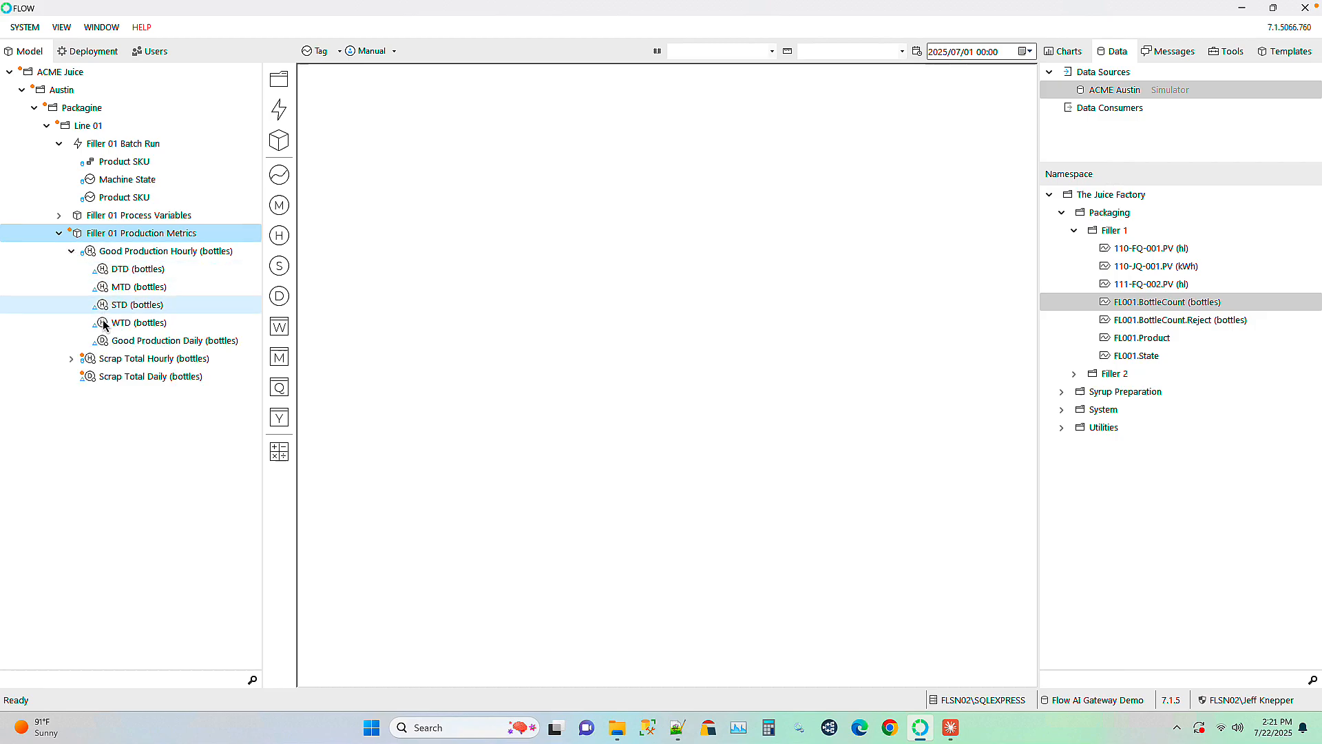
drag(105, 345, 86, 235)
click(71, 250)
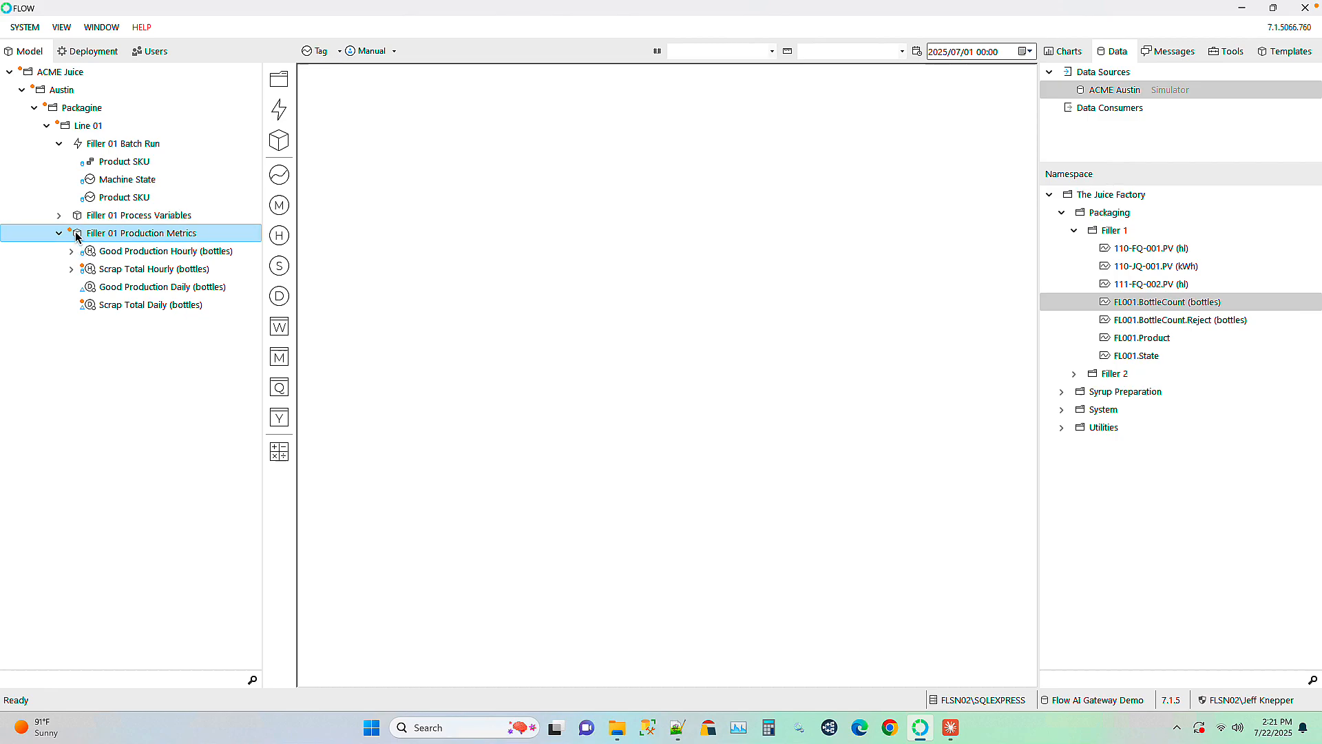
Deploy Filler 01 Production Metrics with all of its contents
right_click(78, 239)
click(103, 247)
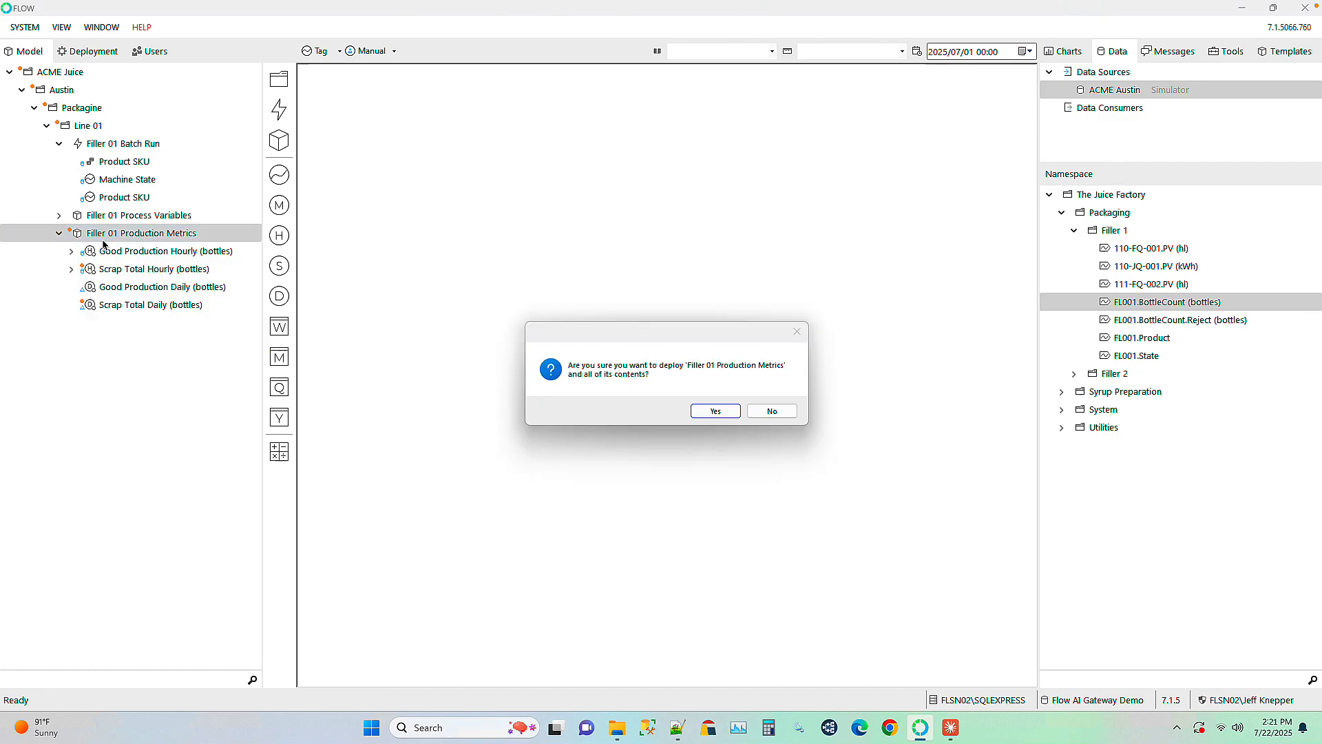
click(716, 412)
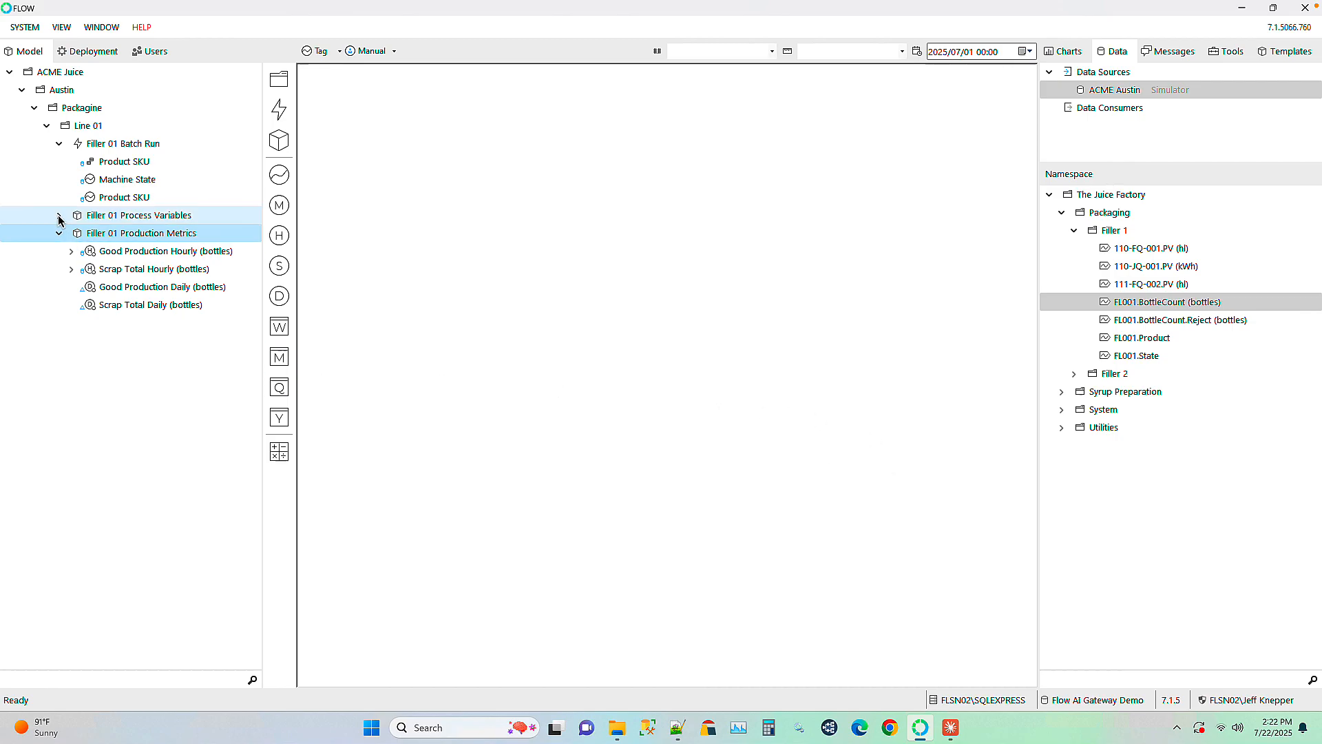
Switch to Claude, request a past 5 batches table including production and scrap totals from the Flow Model metrics, and always allow the get_measures tool
click(951, 727)
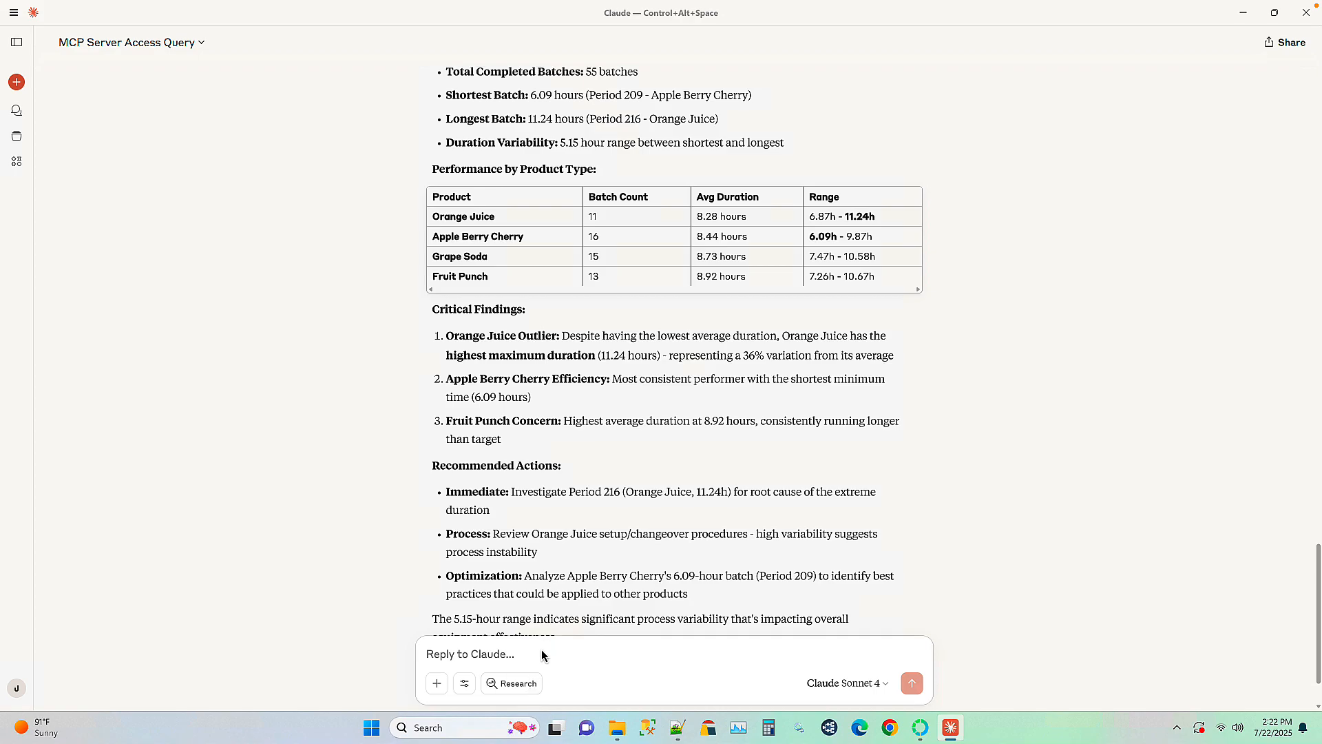
text(For my past 5 batches, give me a new table)
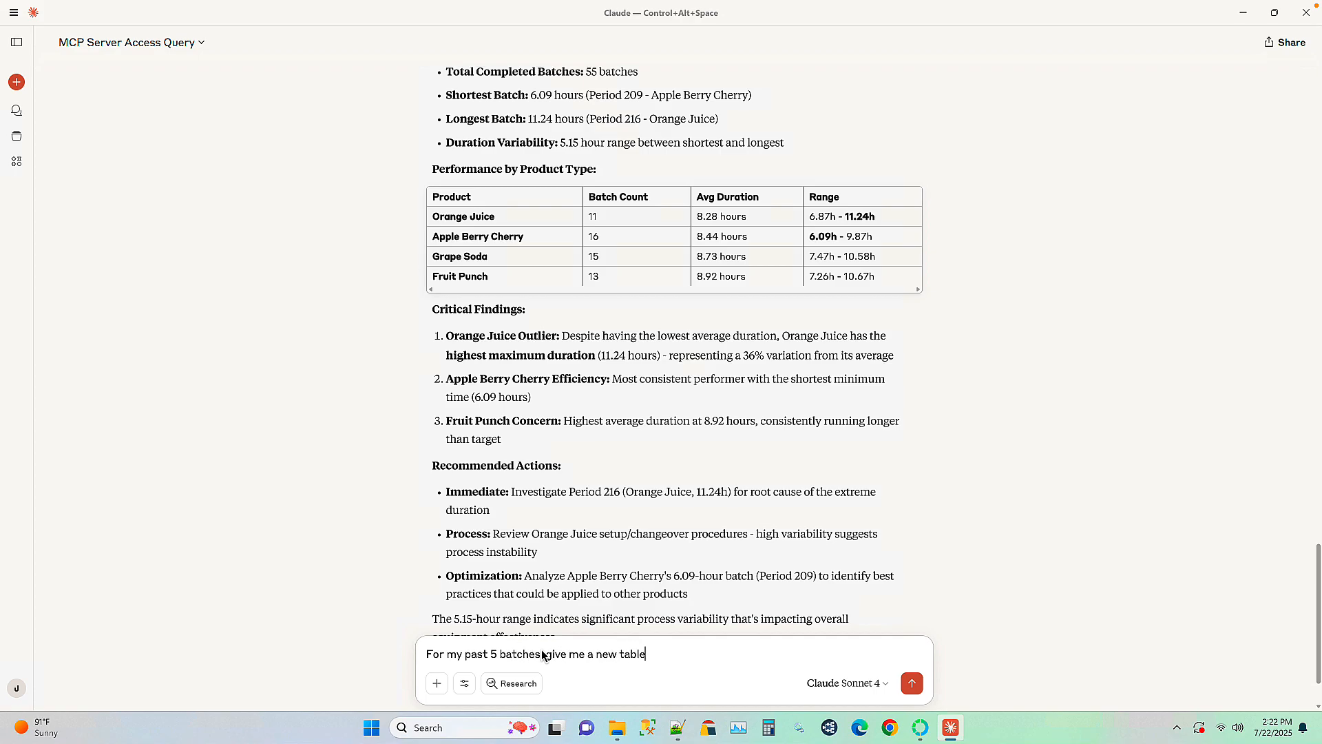
text( that also includes the production total)
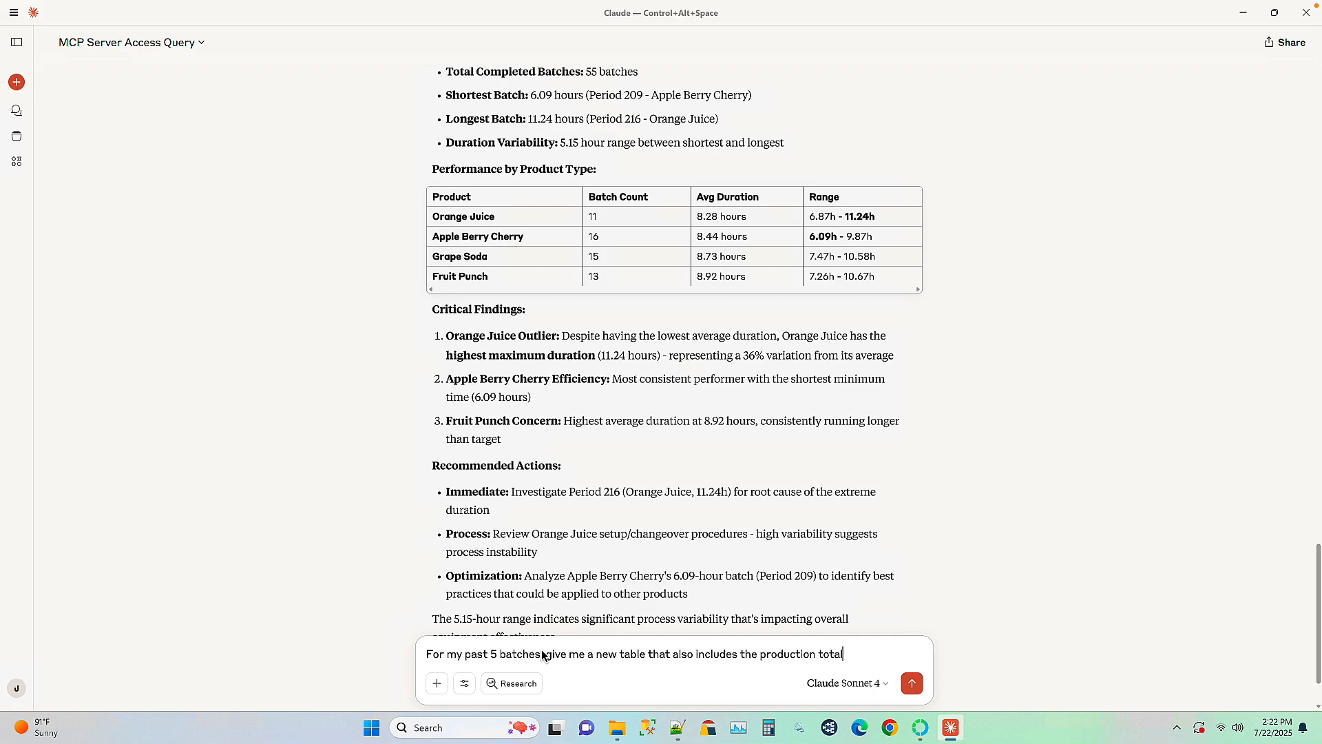
text( and scrap total)
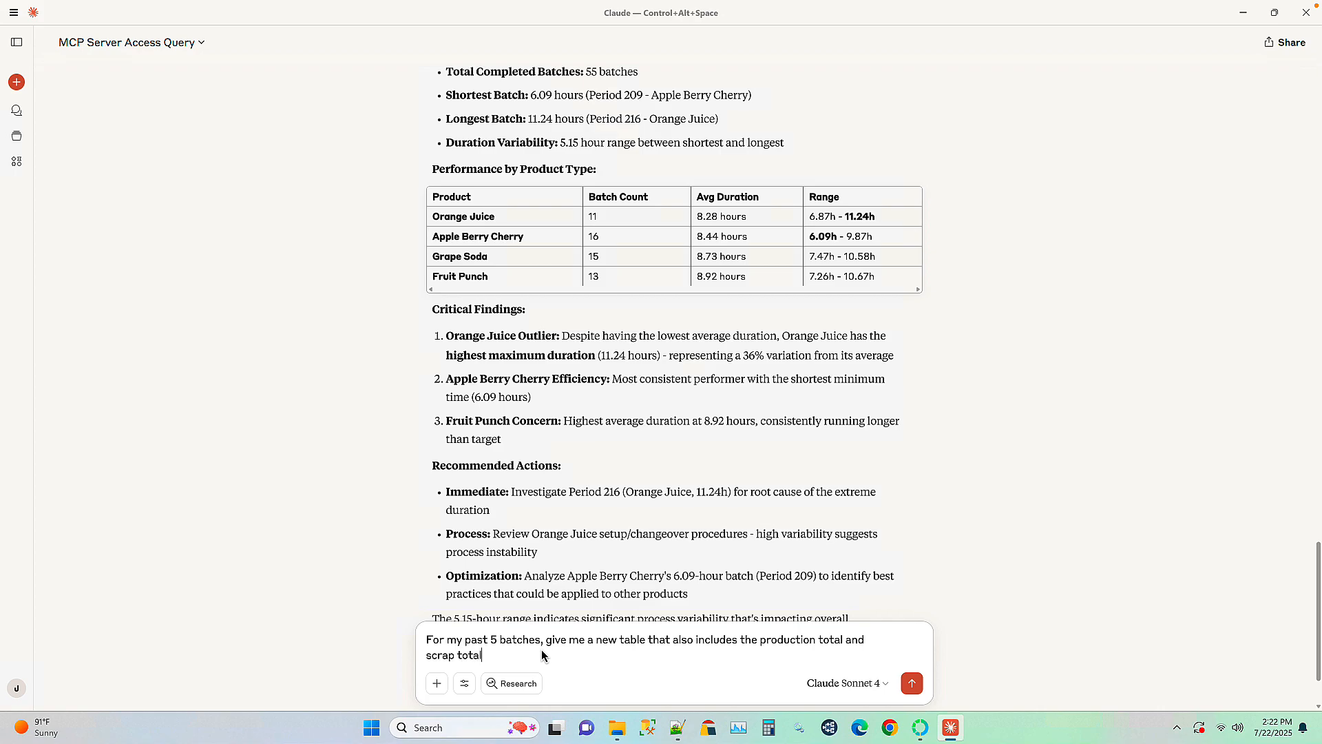
text(. You will see I've added those metrics to the F)
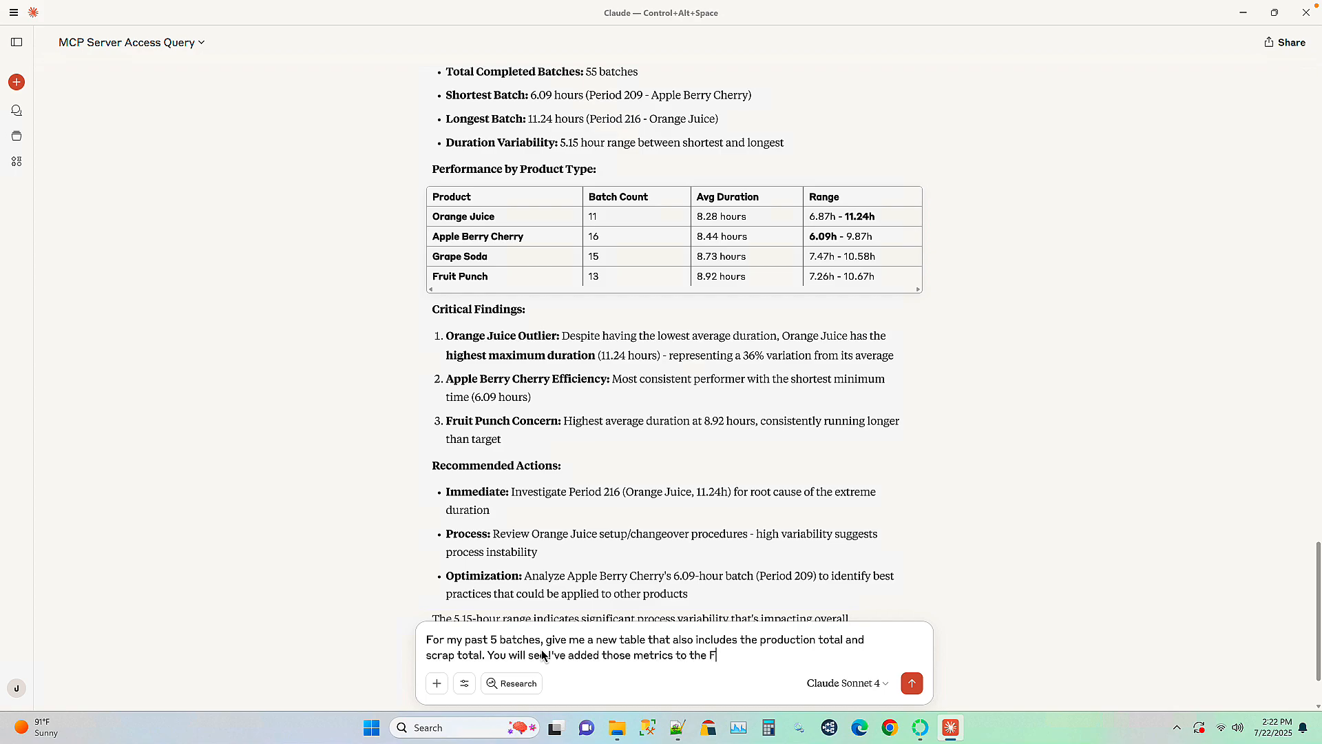
text(low Model)
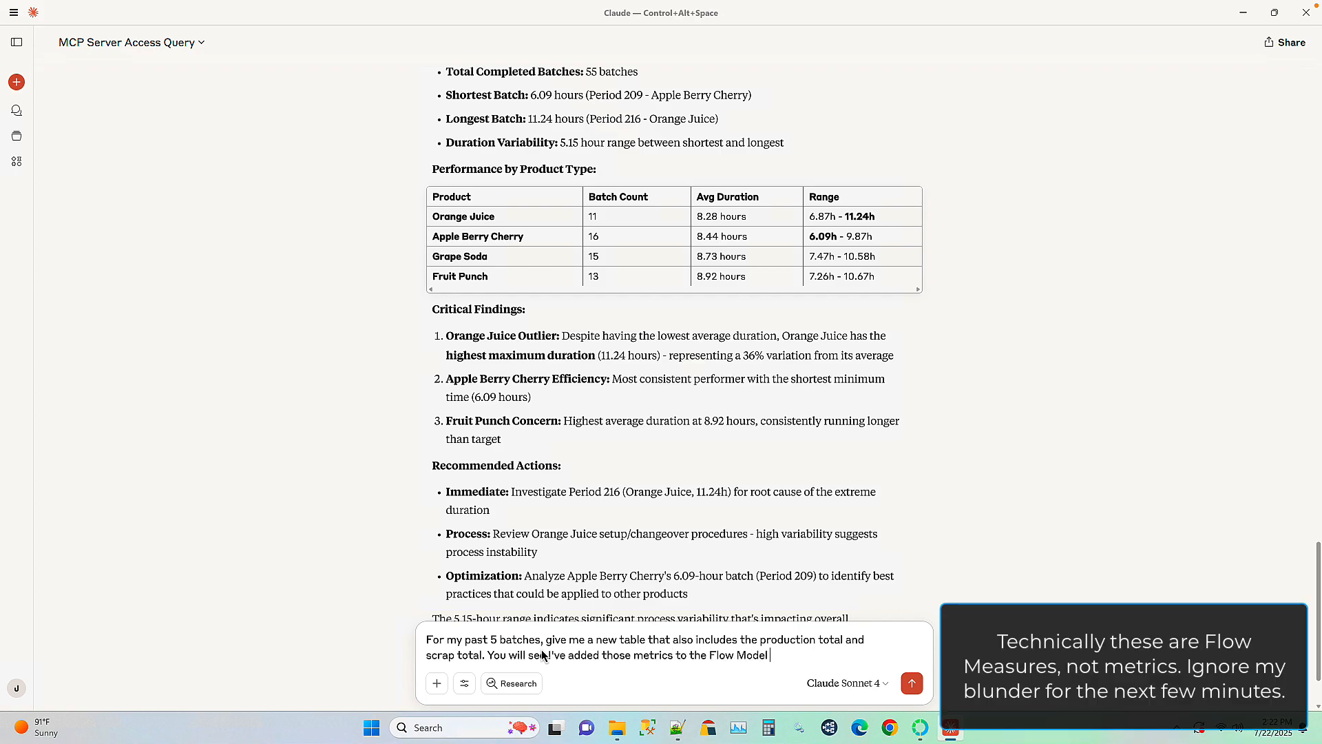
text( so you don't have to go get any raw data.)
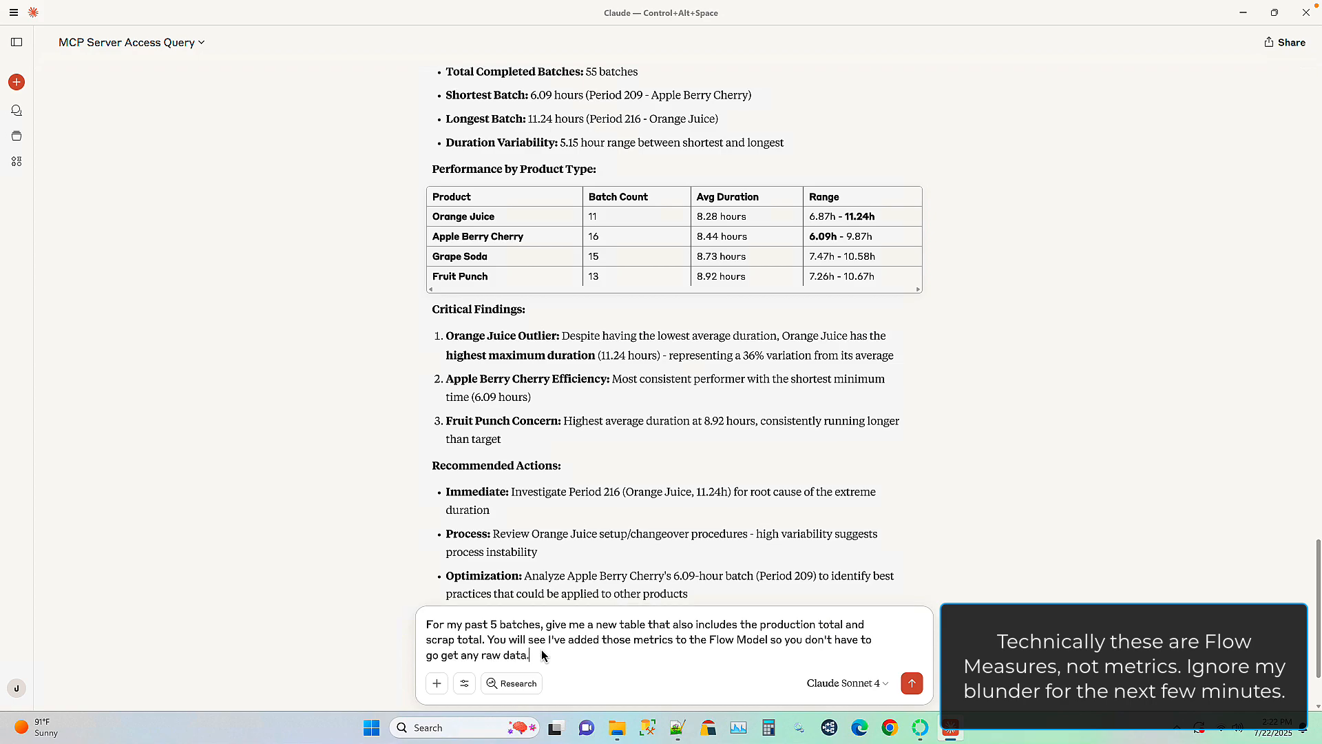
key(Return)
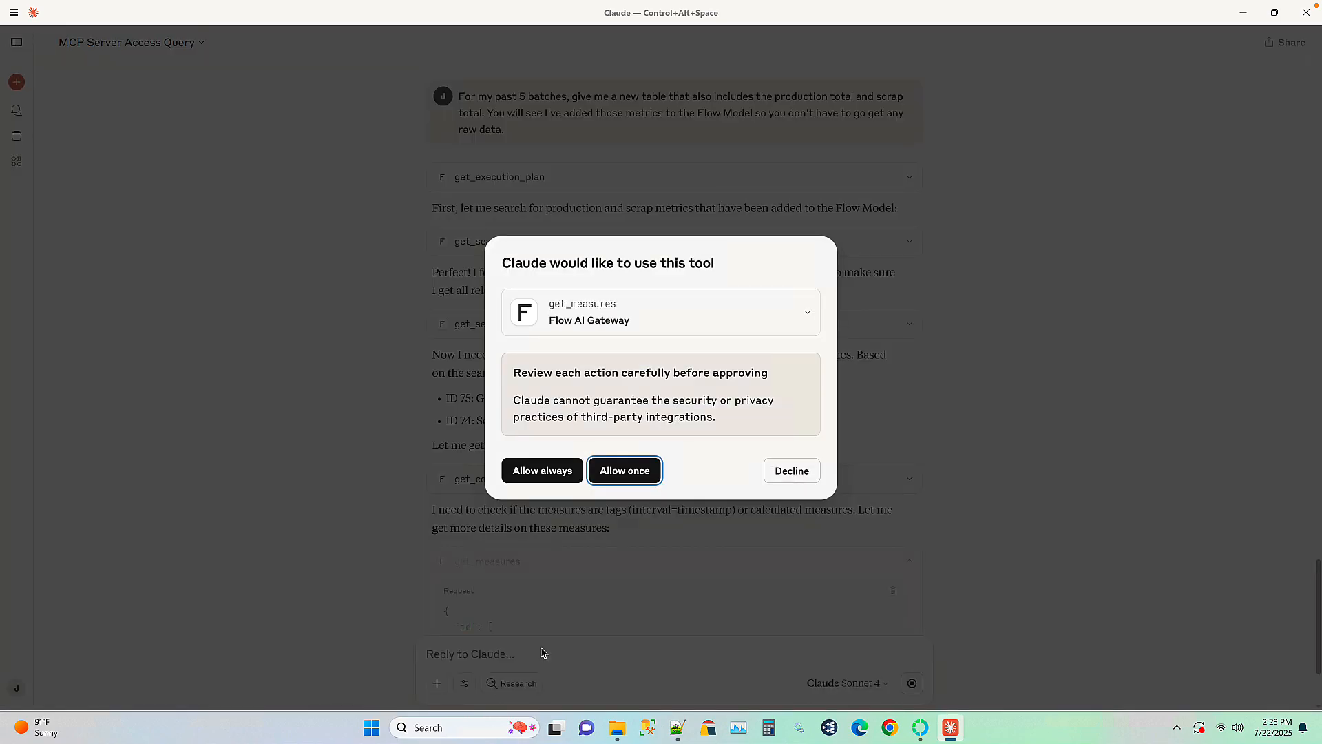
click(545, 471)
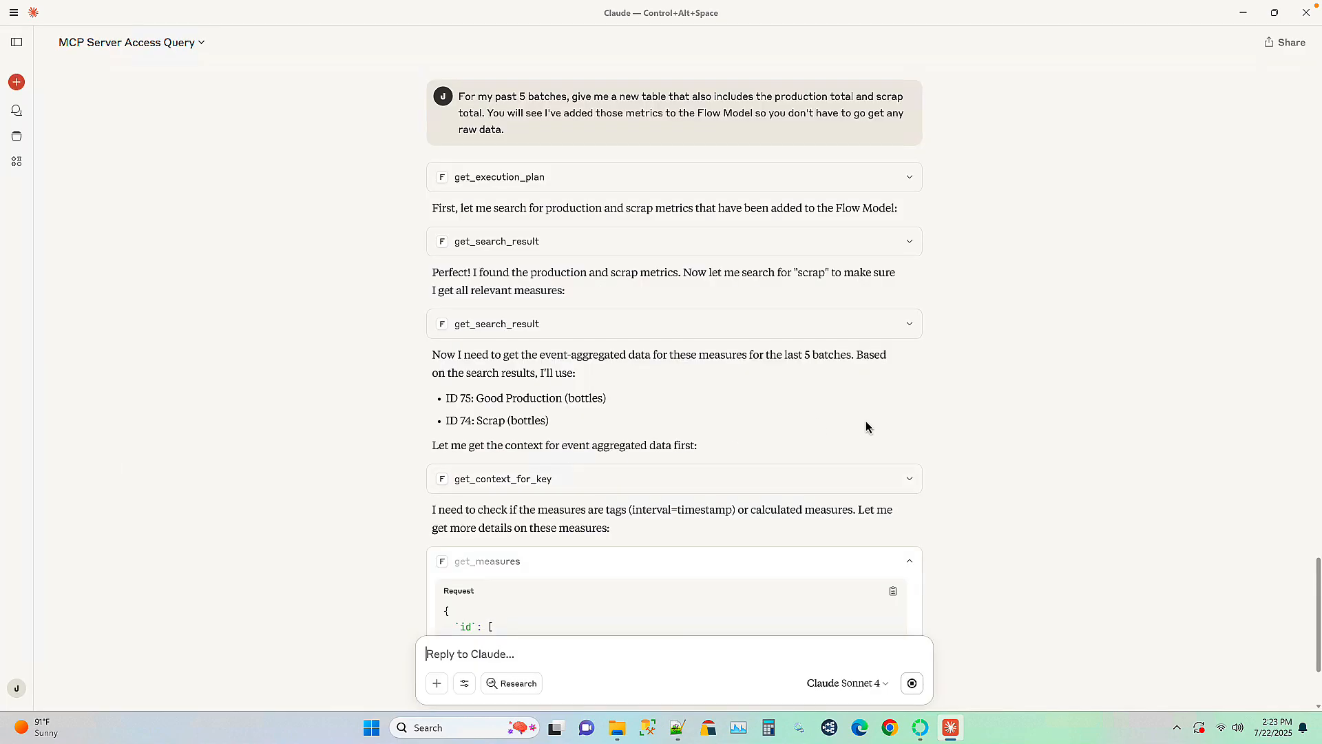
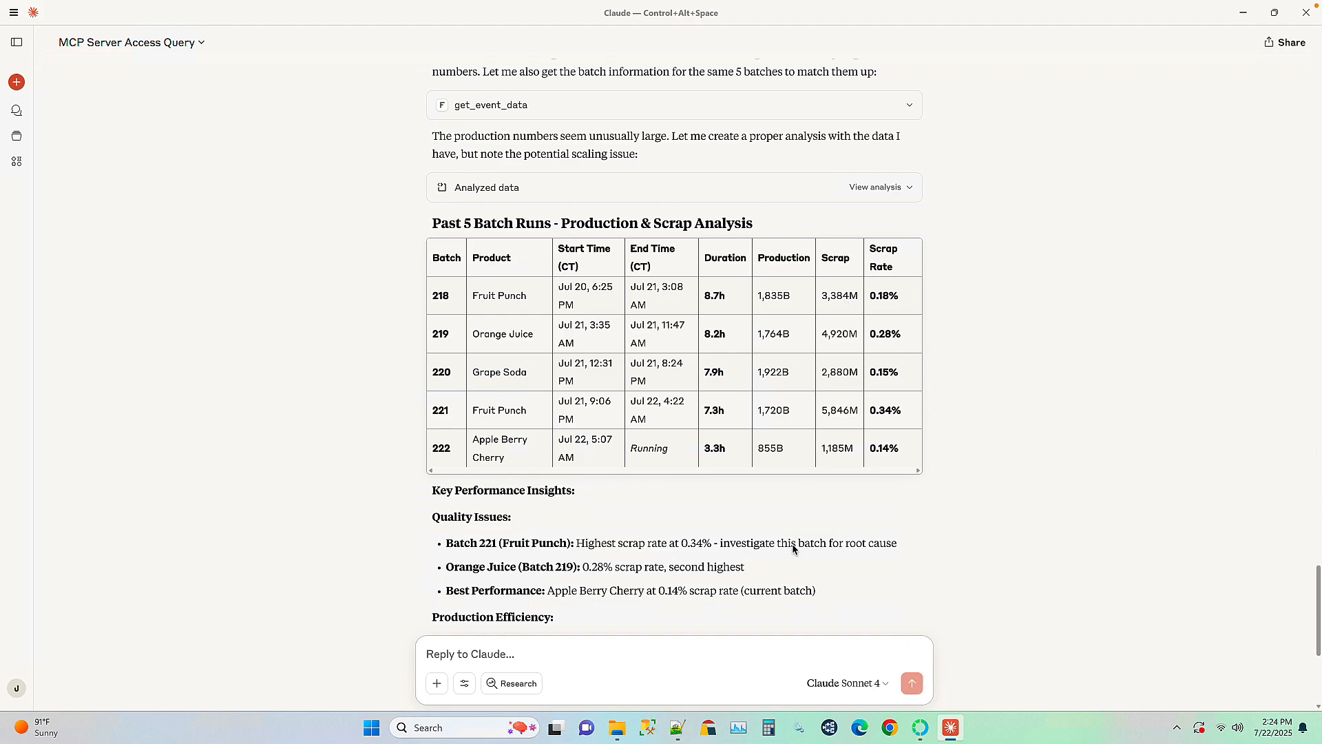
Tell Claude to get batch totals from the event-sliced metrics instead of raw totalizer tags, trying Good Production Daily or Scrap Total Daily
click(518, 656)
text(Looks like you tried to pull raw data from the tags)
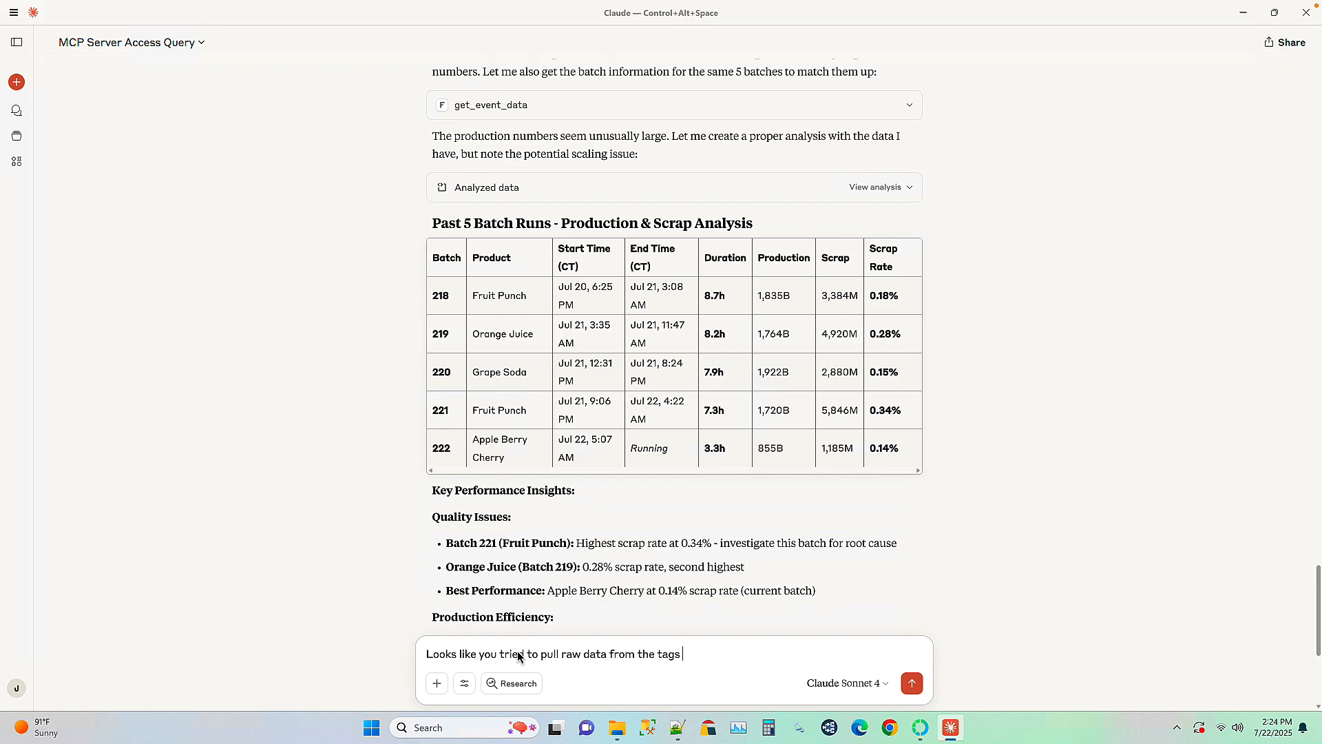
text( which are totalizers. I've already )
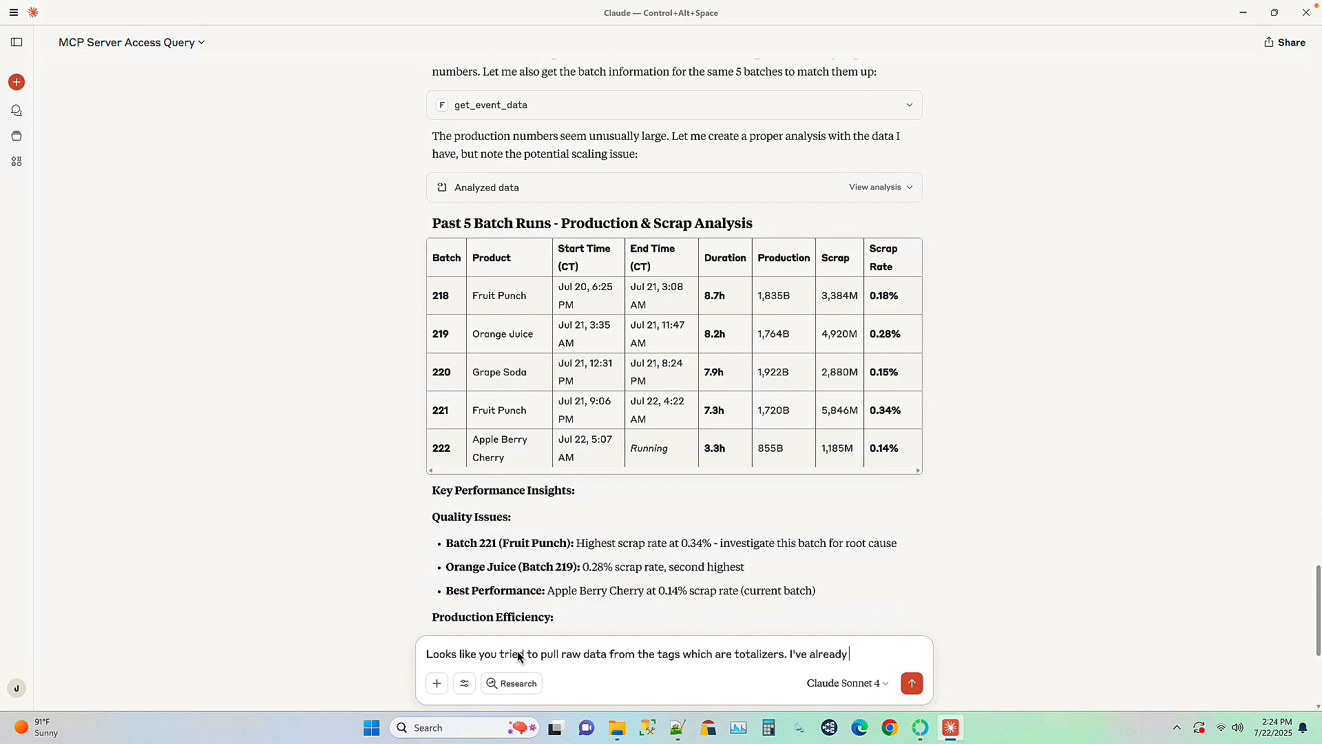
text(created eve)
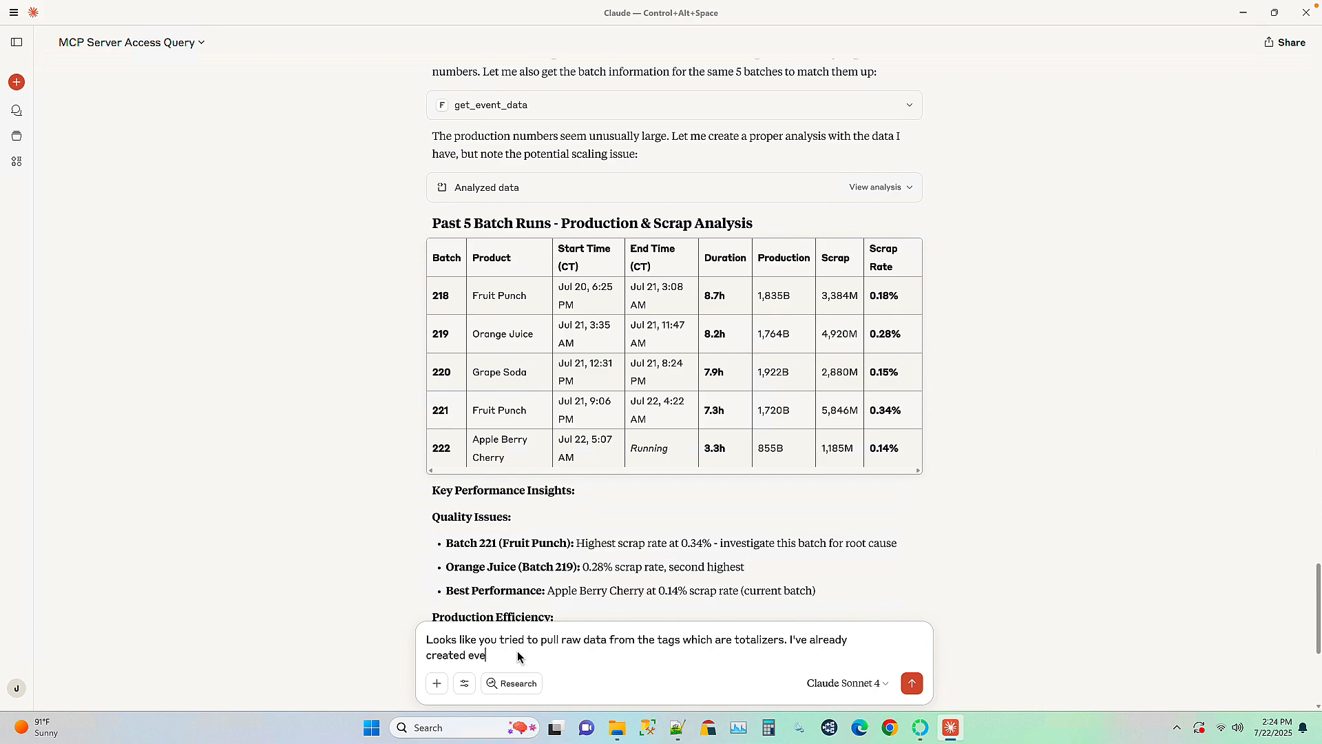
text(nt slicing on the metrics by contextu)
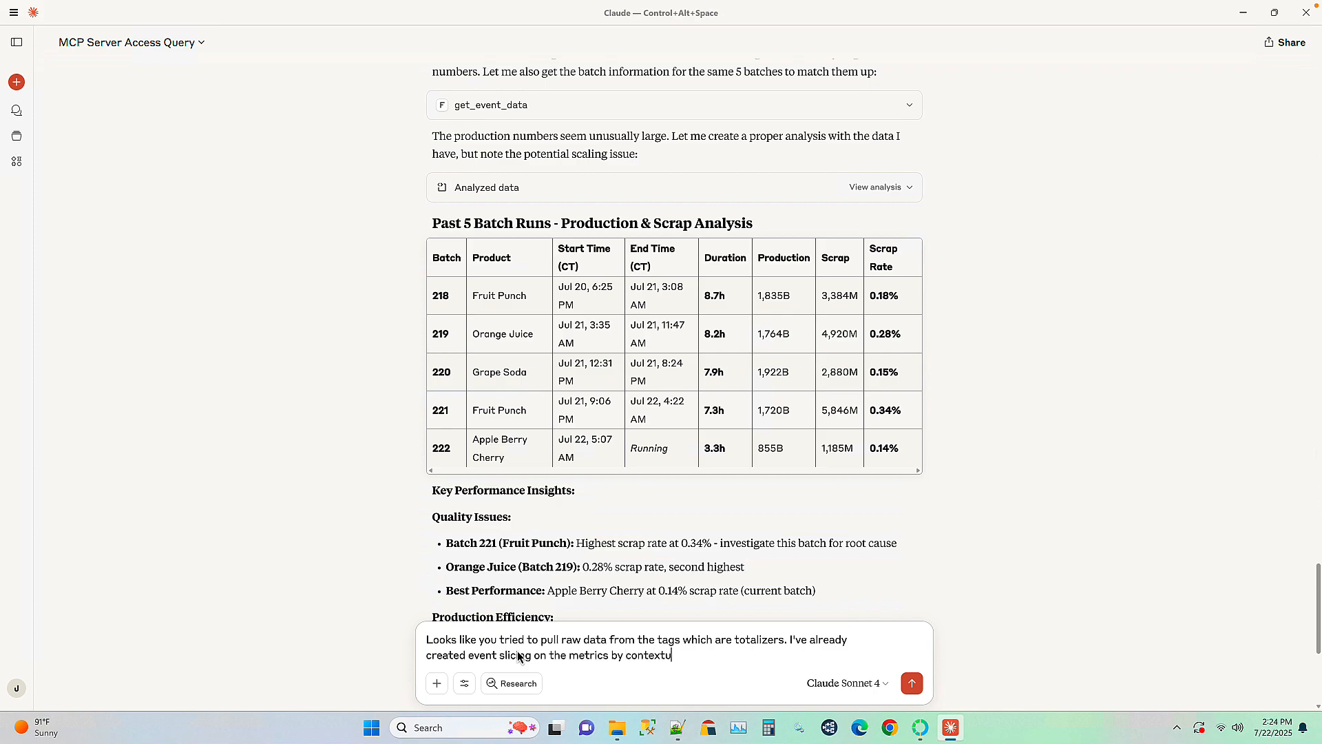
text(alizing them with each batch process. )
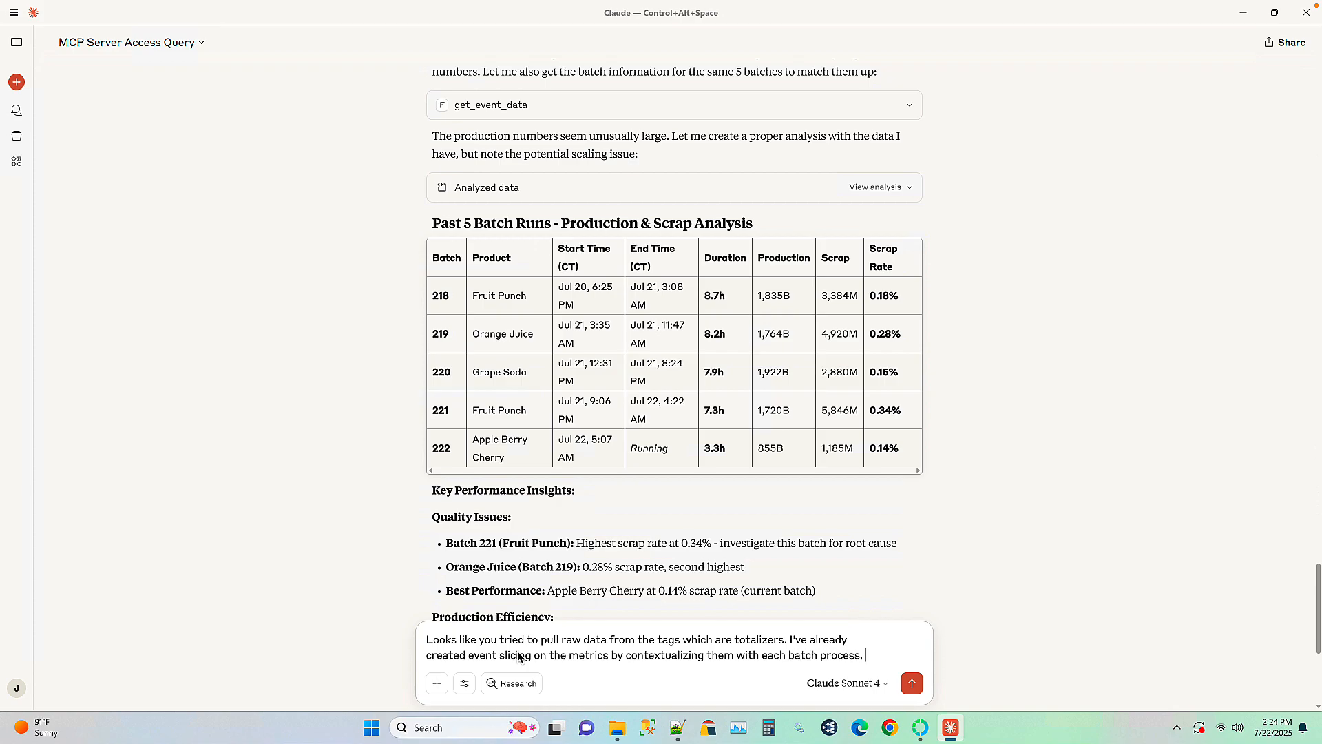
text(You should be able)
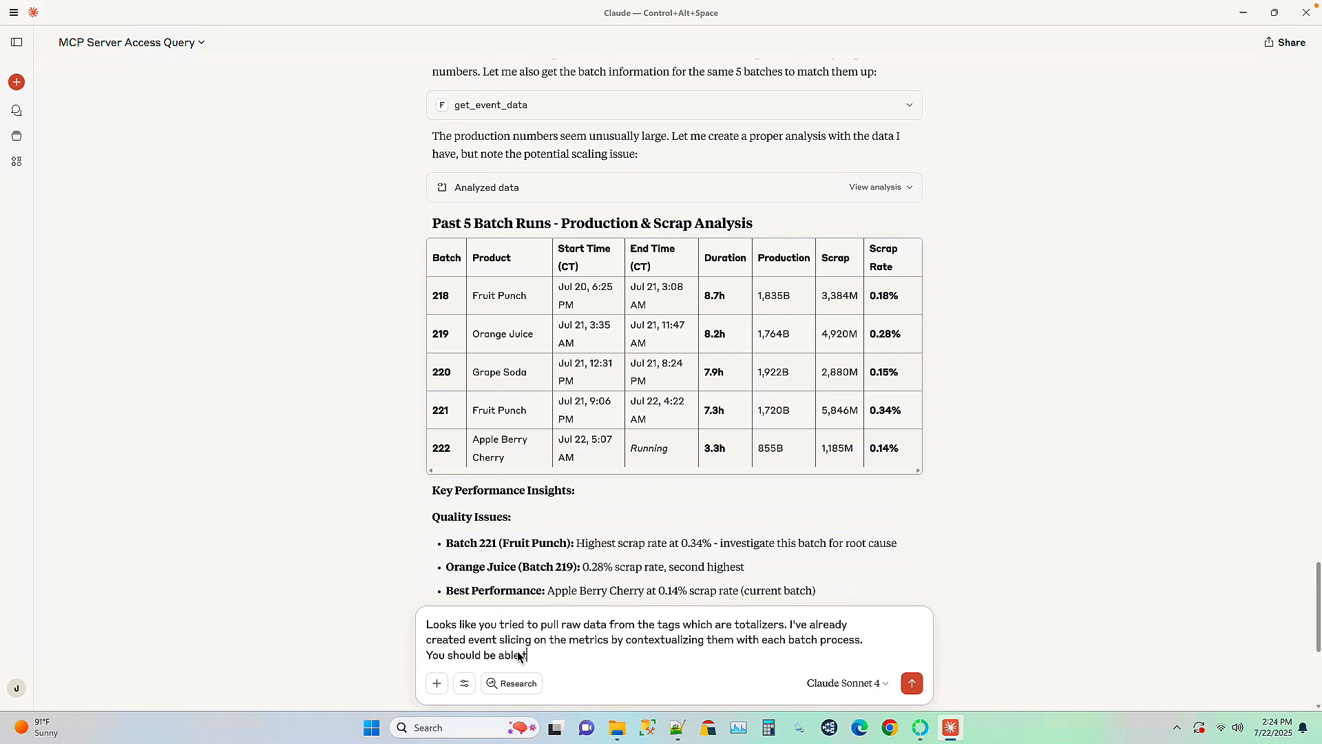
text( to just use the Metric to get the totals for each)
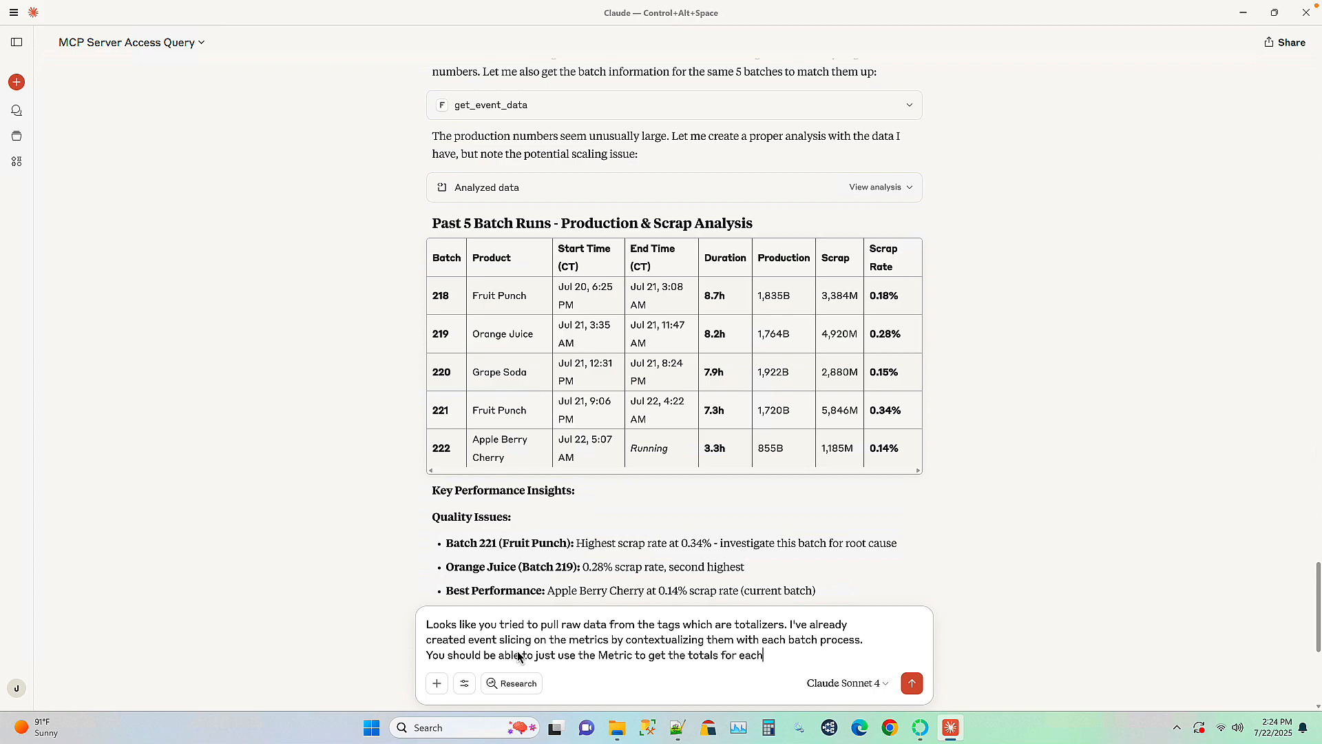
text( batch)
text(. Try Dai)
text( Good Production)
text( Daily or)
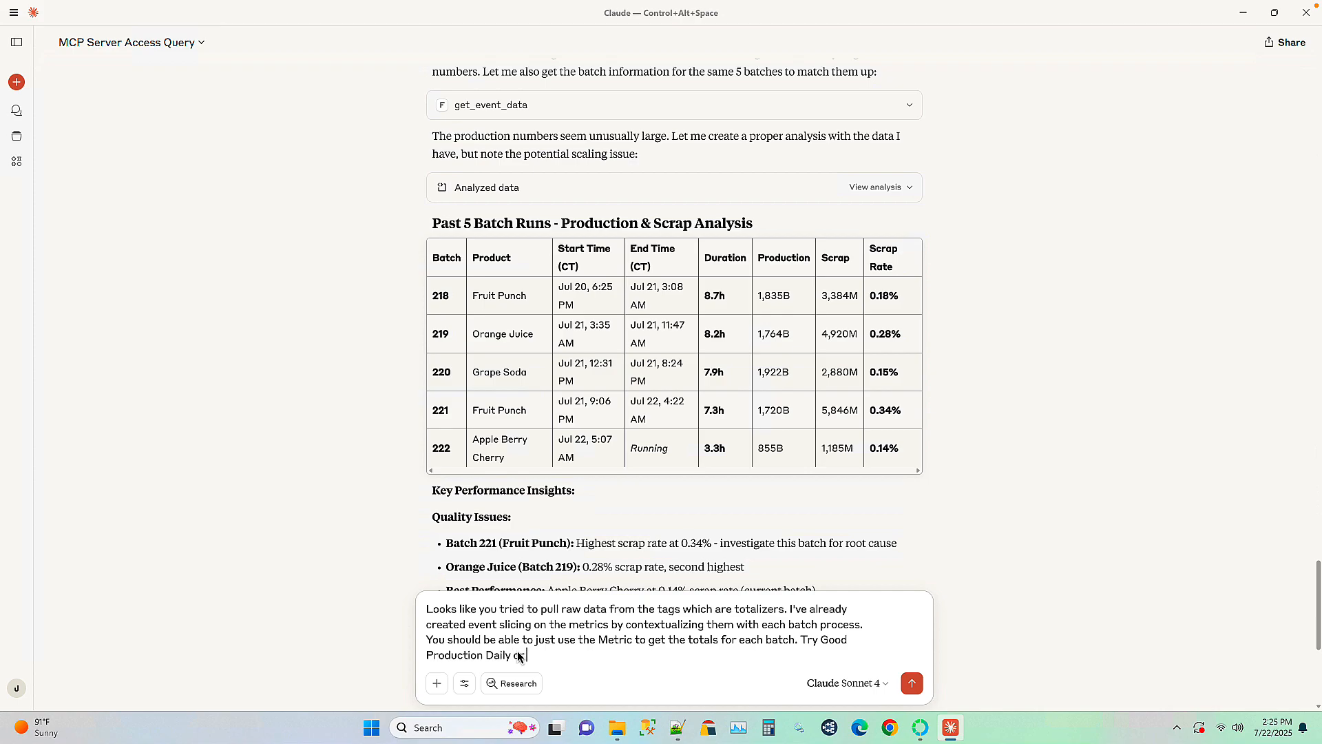
text( Scrap Total Daily)
key(Return)
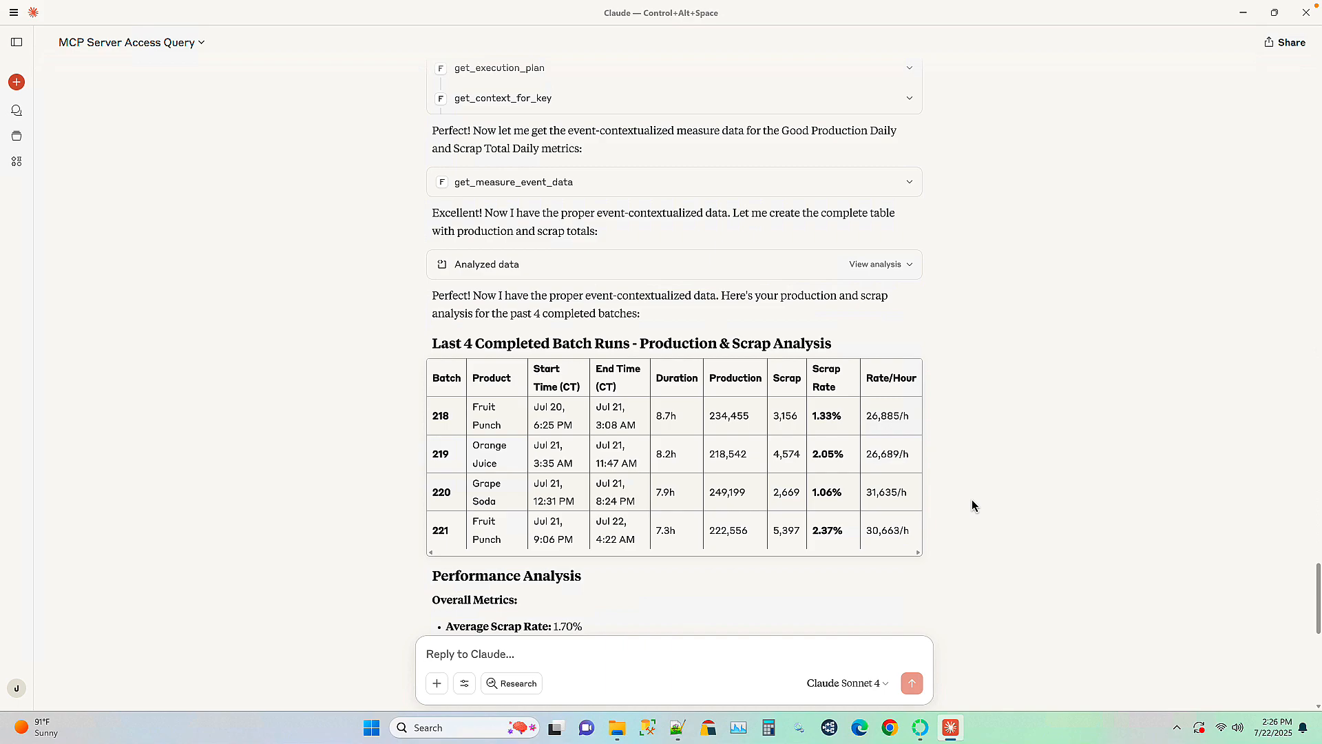
Review the revised batch production and scrap analysis through to its product comparison and recommended actions
scroll(972, 505, down, 2)
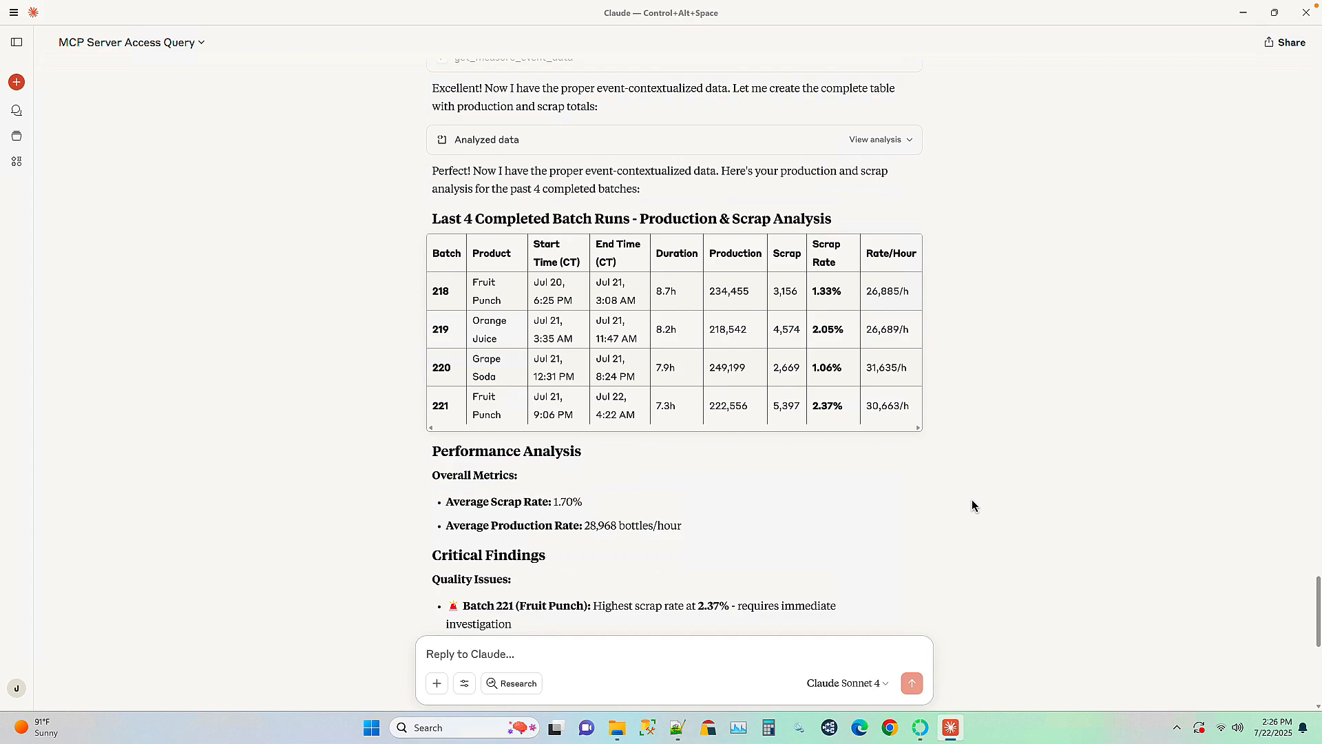
scroll(972, 506, down, 1)
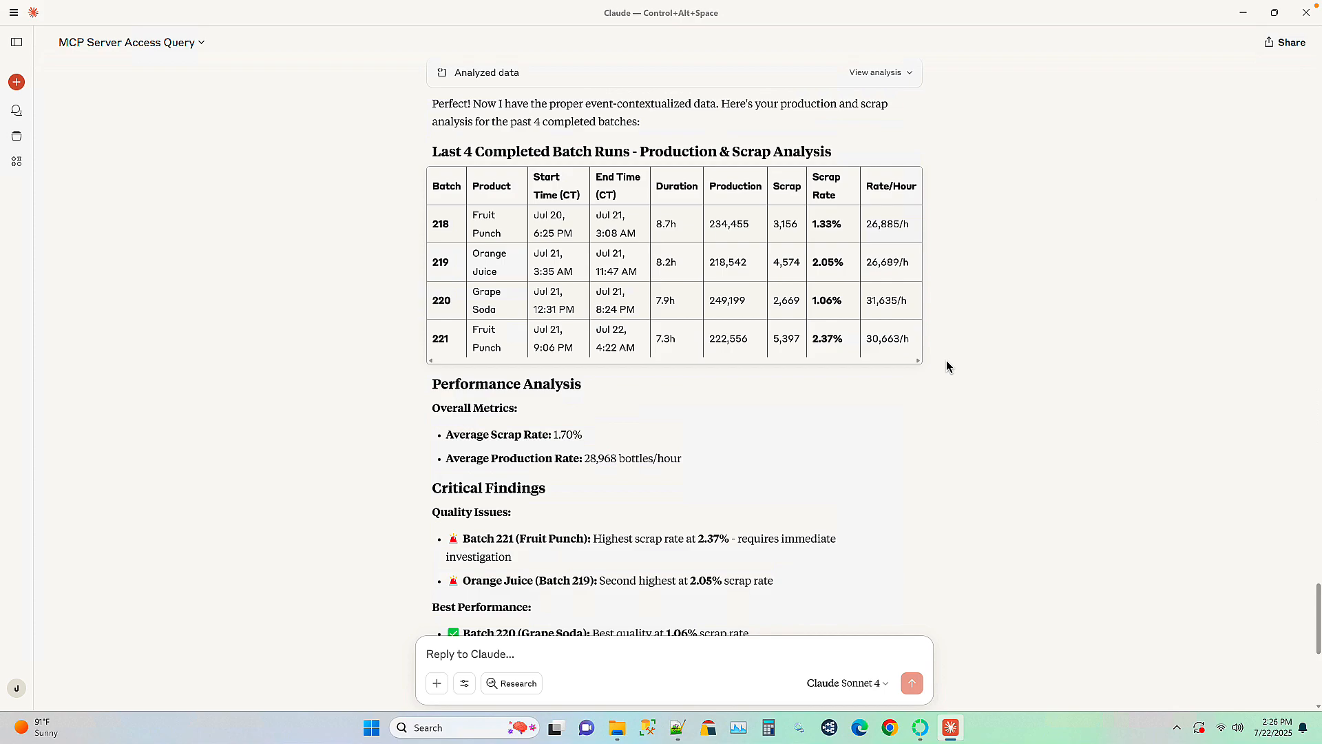
scroll(947, 366, down, 3)
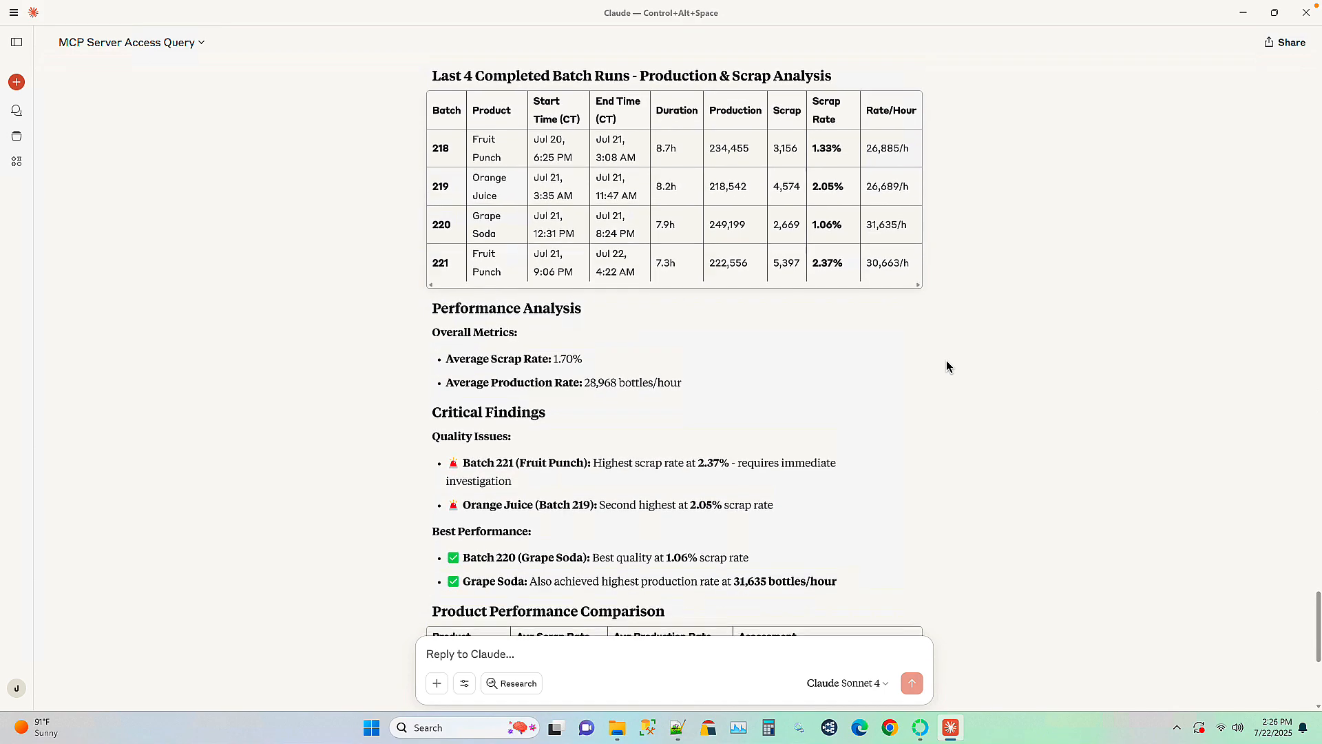
scroll(947, 366, down, 1)
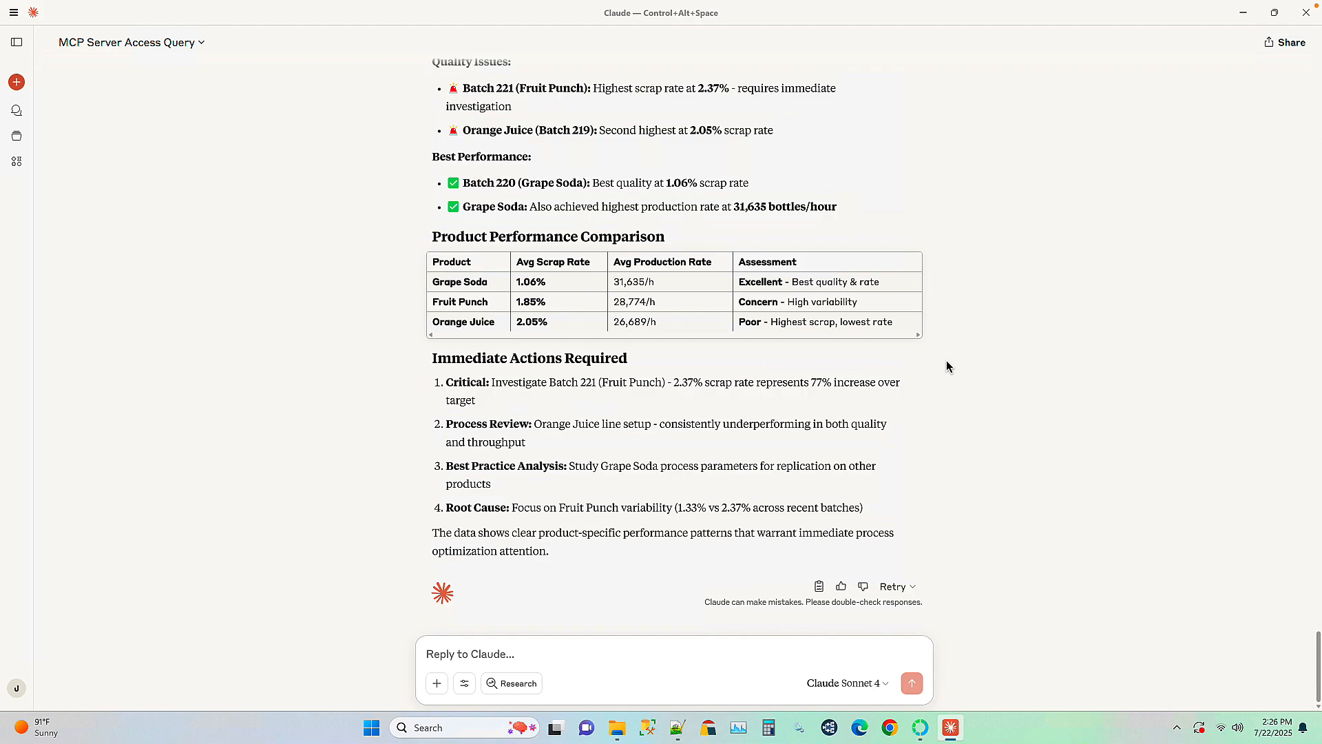
Tell Claude this is exactly what was wanted, without pulling raw data, and that raw data will be specifically requested when needed
text(This is e)
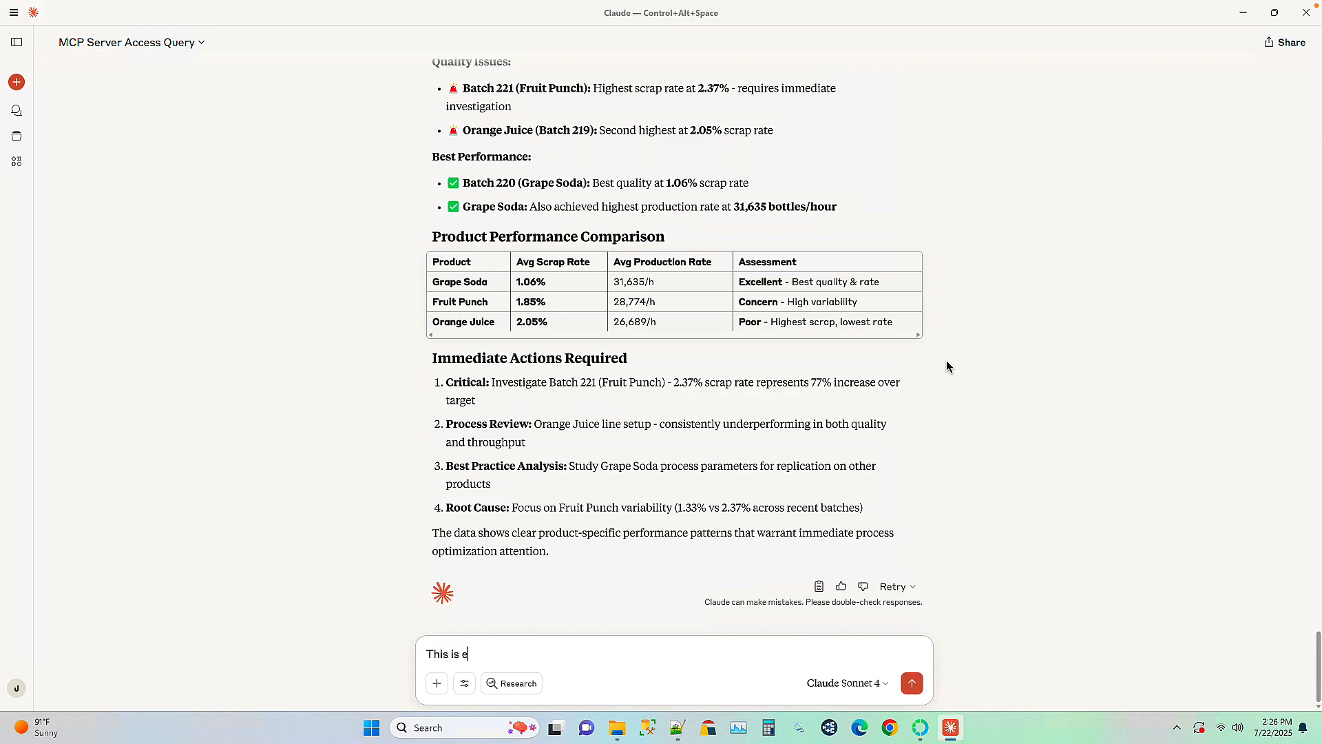
text(xactly what I wanted. Glad you )
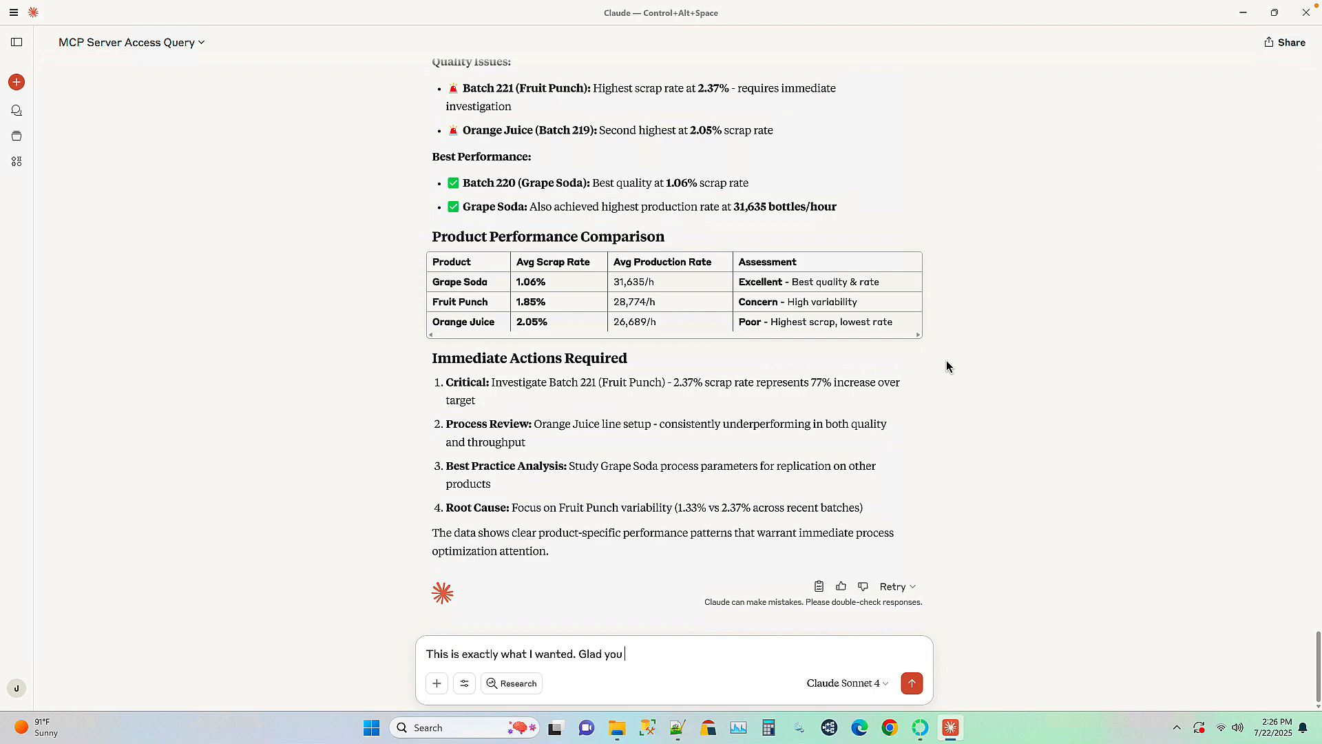
text(didn't try to pull raw data. I wi)
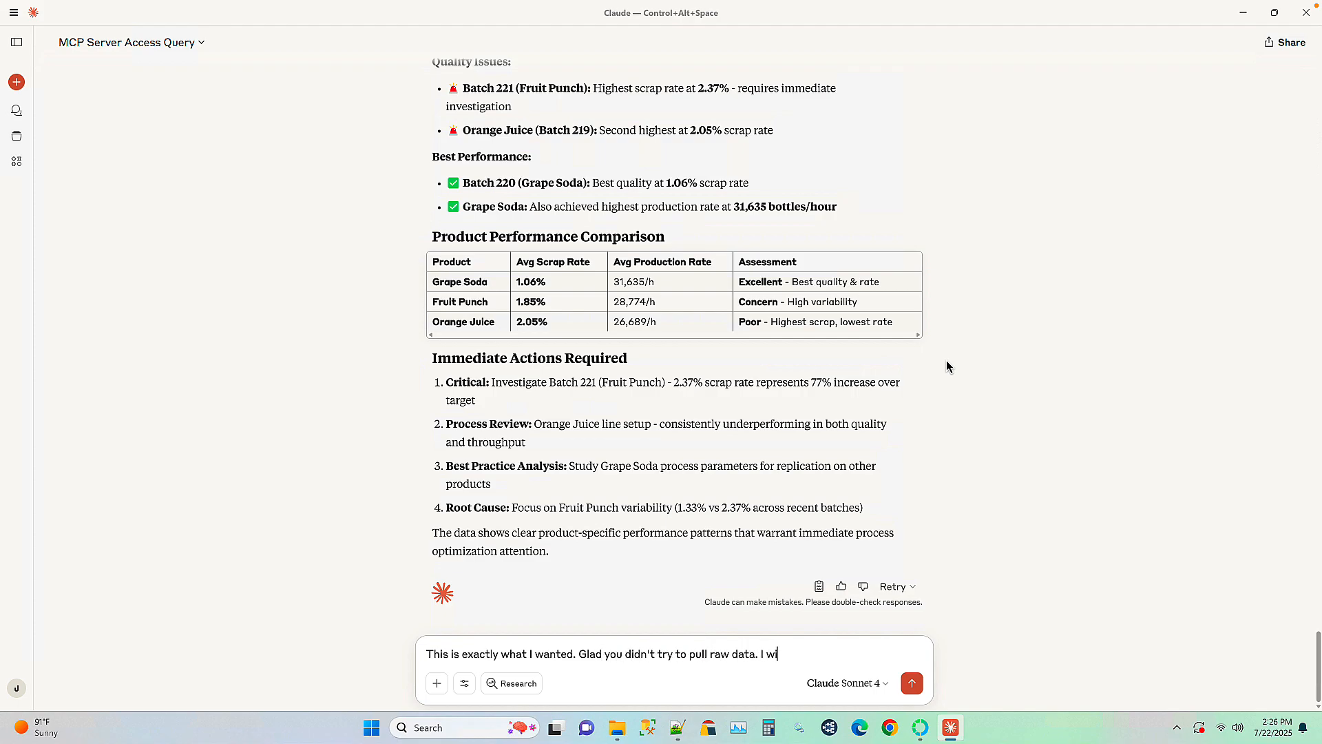
text(ll specifically ask for raw da)
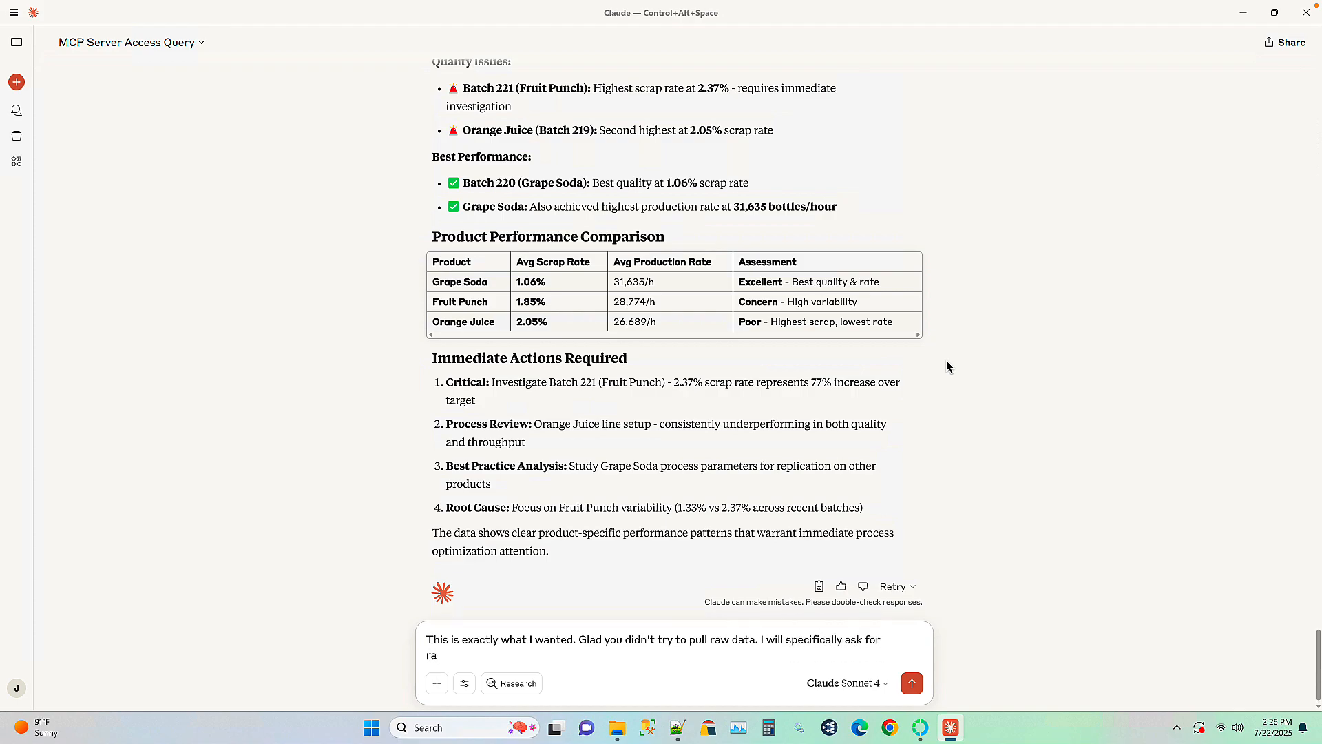
text(ta when that is what I need.)
key(Return)
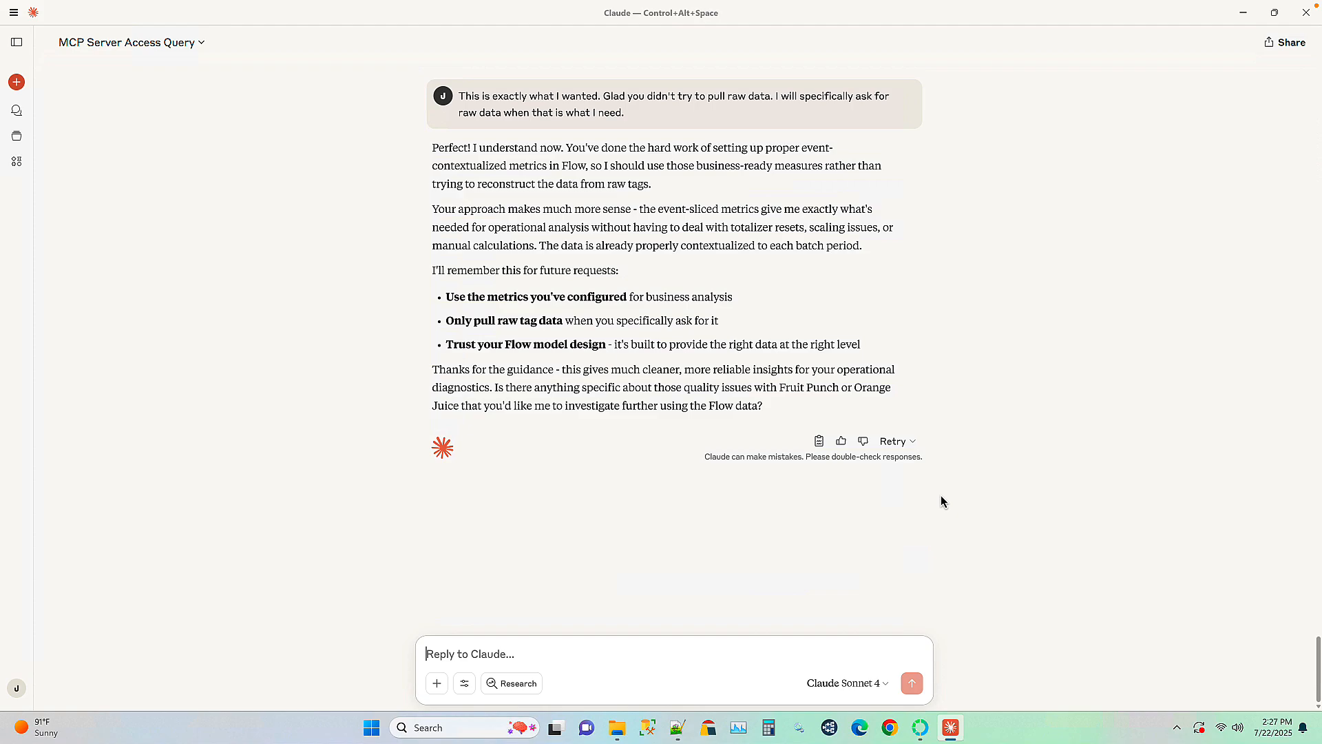
Switch to Flow and add a daily measure named Energy Usage Daily Total under Energy Usage in Filler 01 Process Variables
click(921, 728)
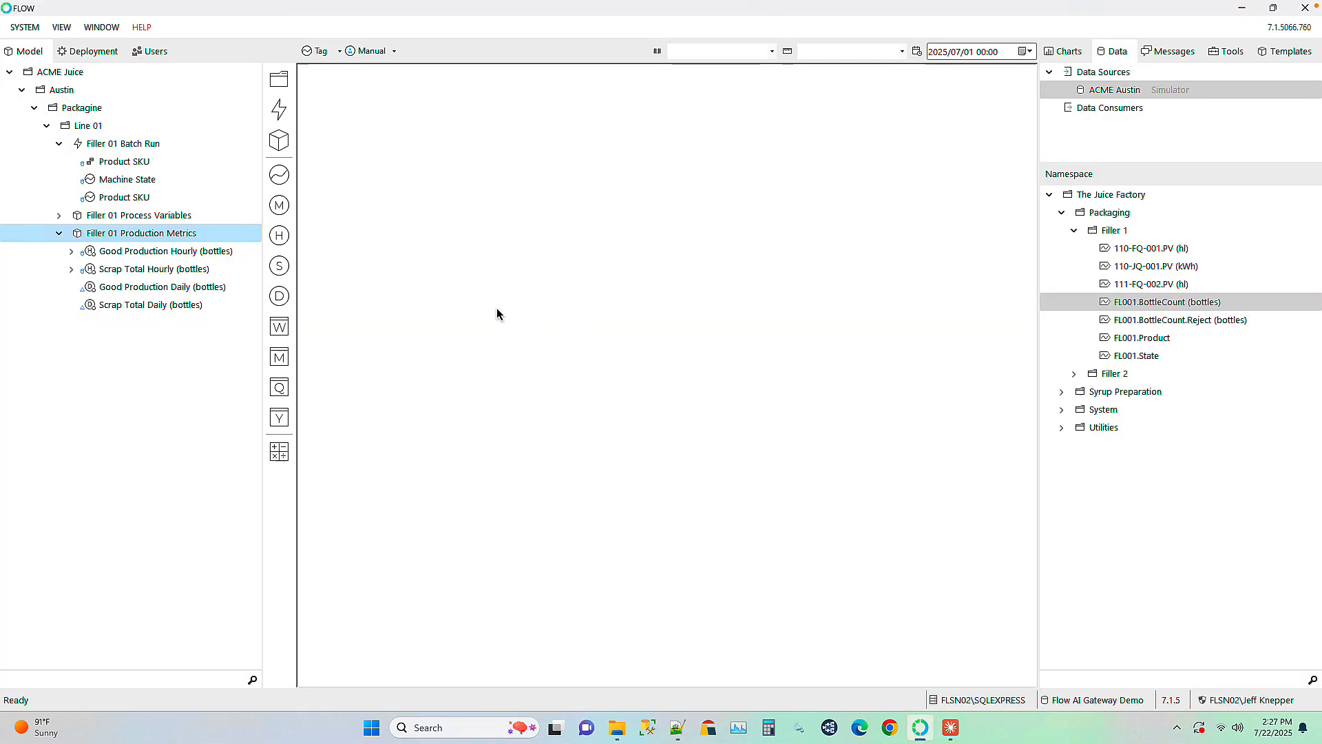
click(59, 233)
click(59, 216)
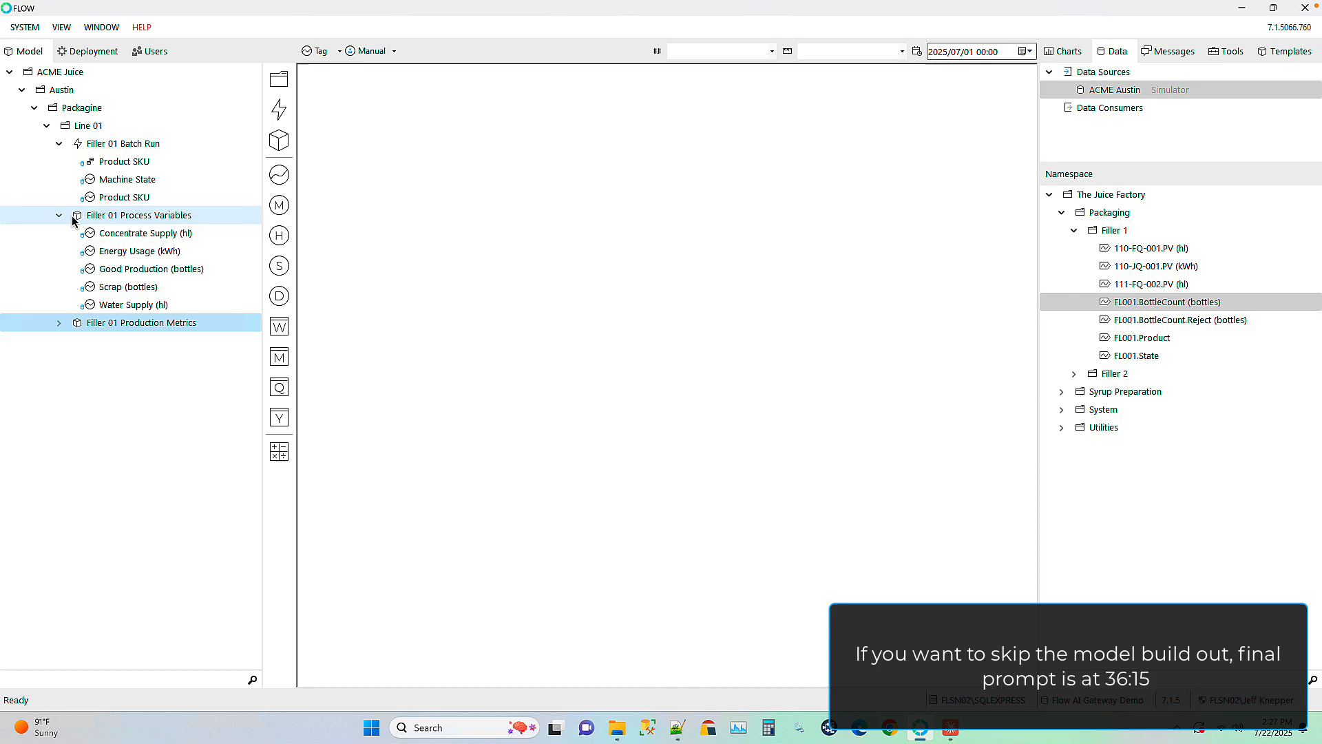
click(126, 252)
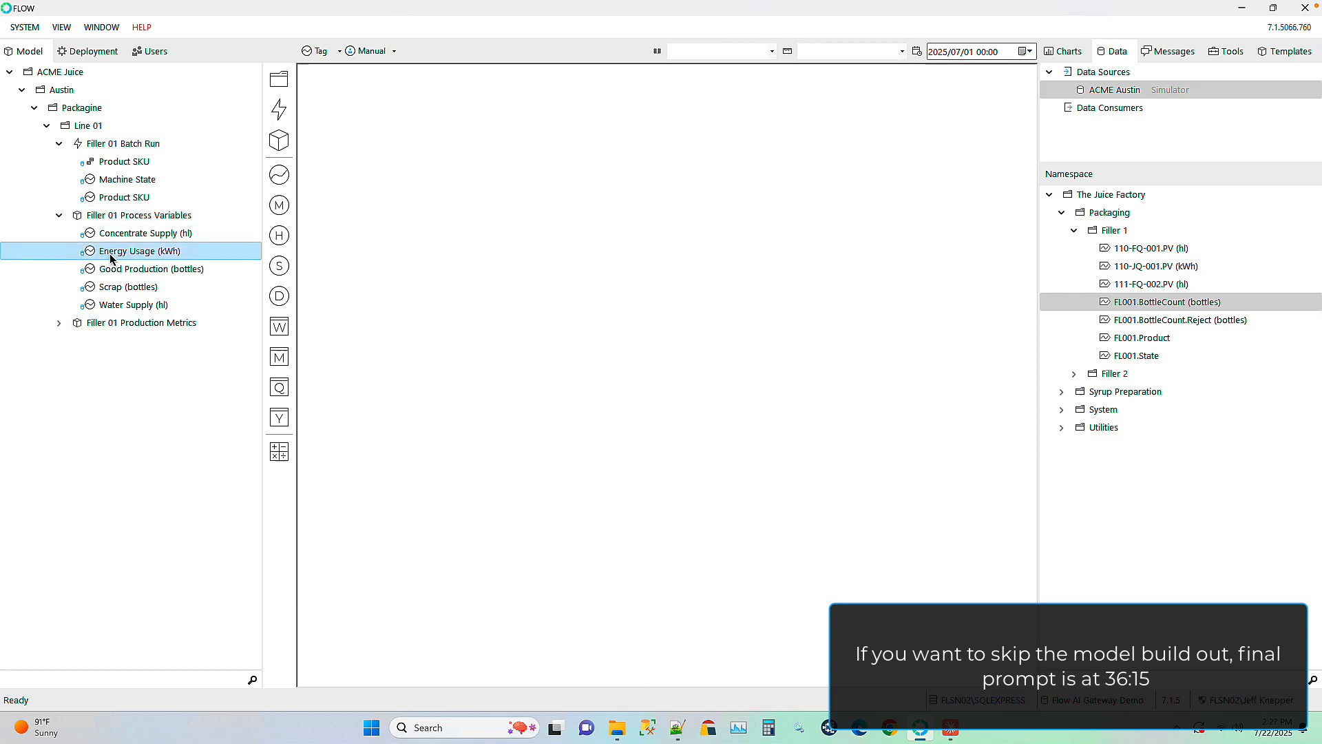
drag(131, 287, 284, 307)
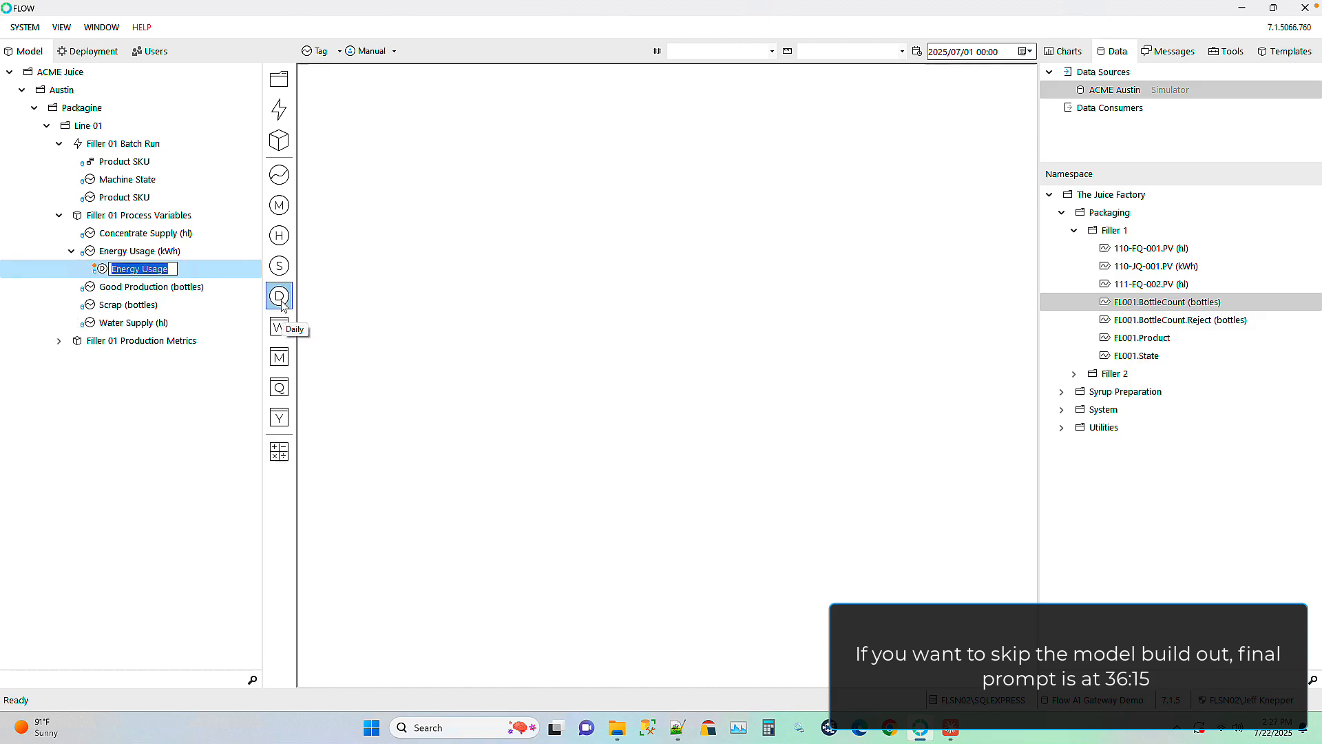
key(End)
text(Dail)
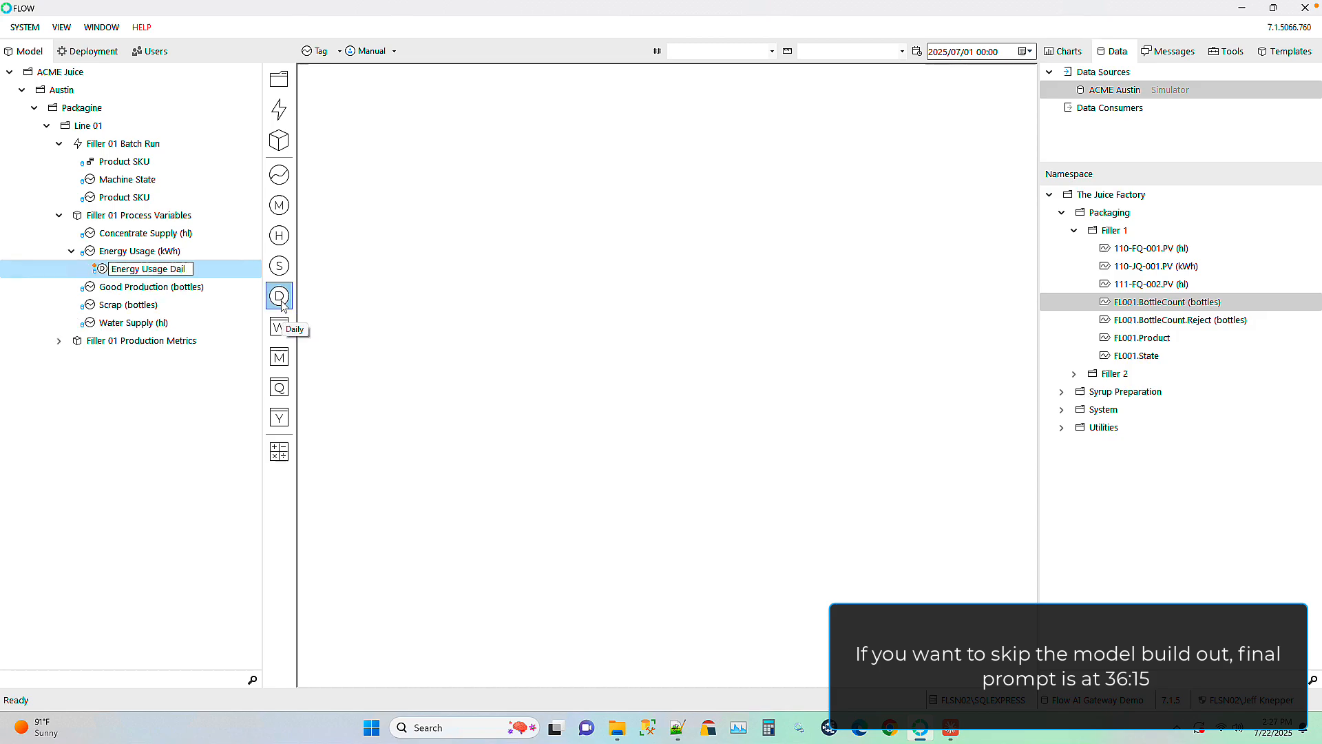
text(y Total (kWh))
key(Return)
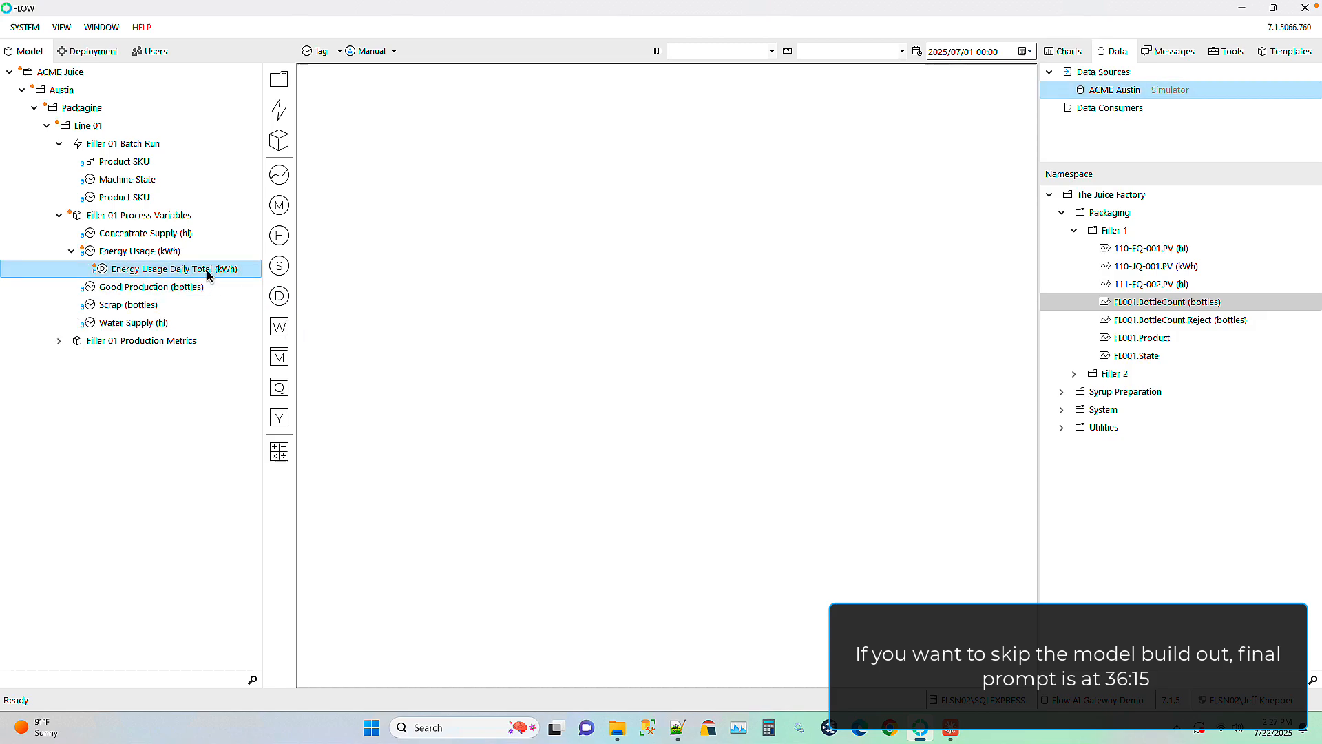
Set the retrieval aggregation of Energy Usage Daily Total to Counter
double_click(204, 271)
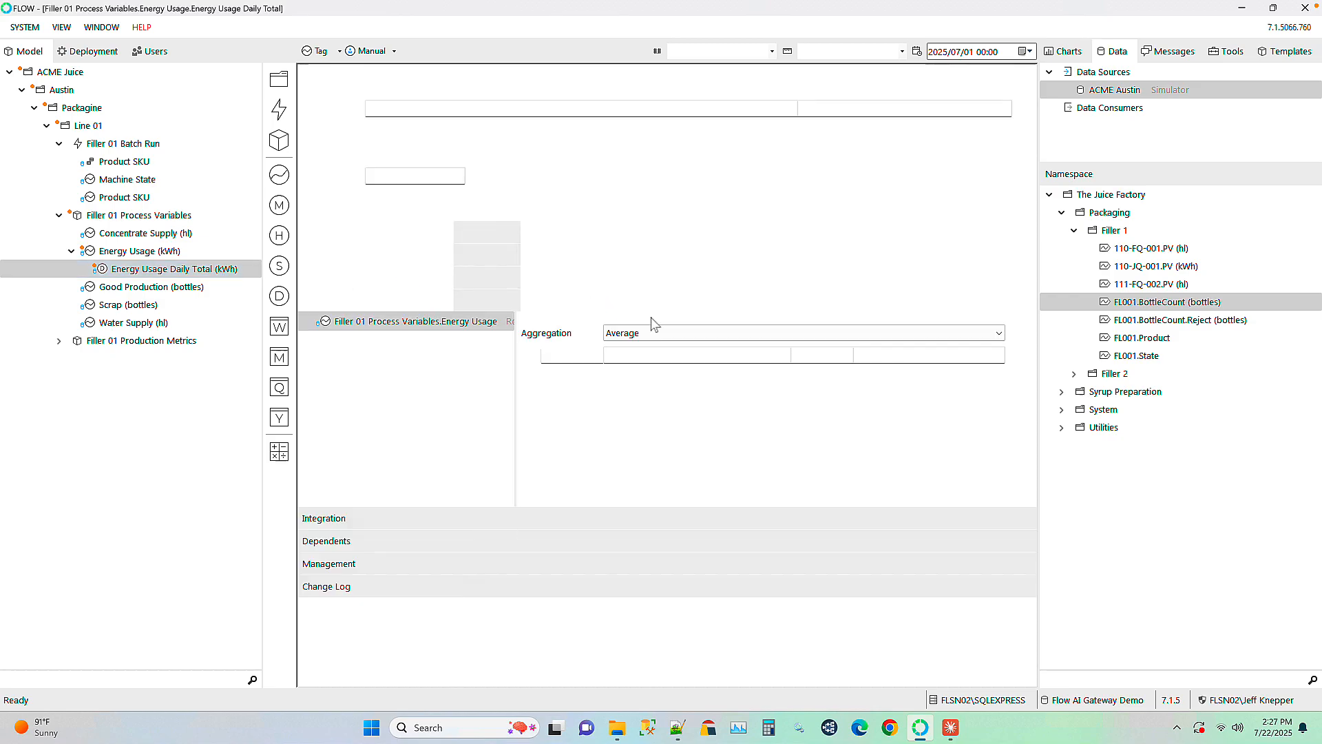
click(651, 332)
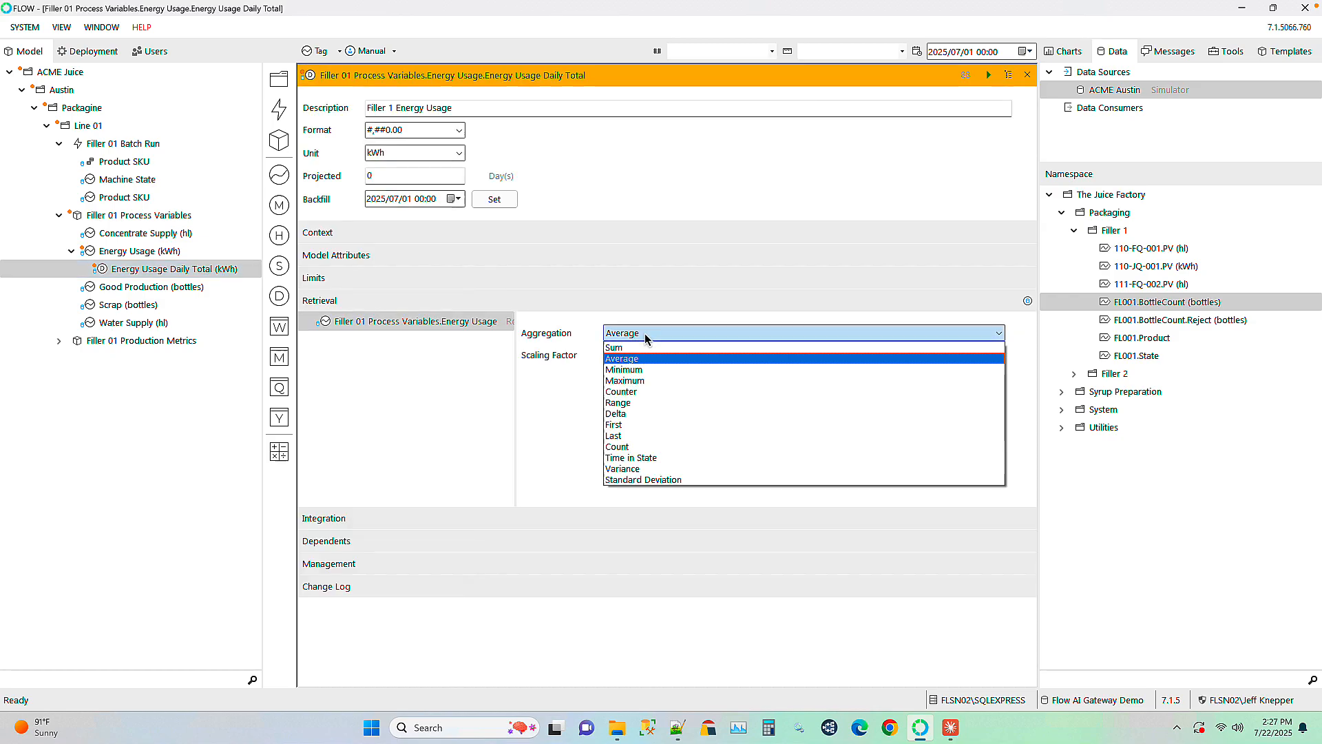
click(623, 392)
Add Filler 01 Batch Run with its Product SKU attribute as context for Energy Usage Daily Total, then deploy and close the measure
click(323, 232)
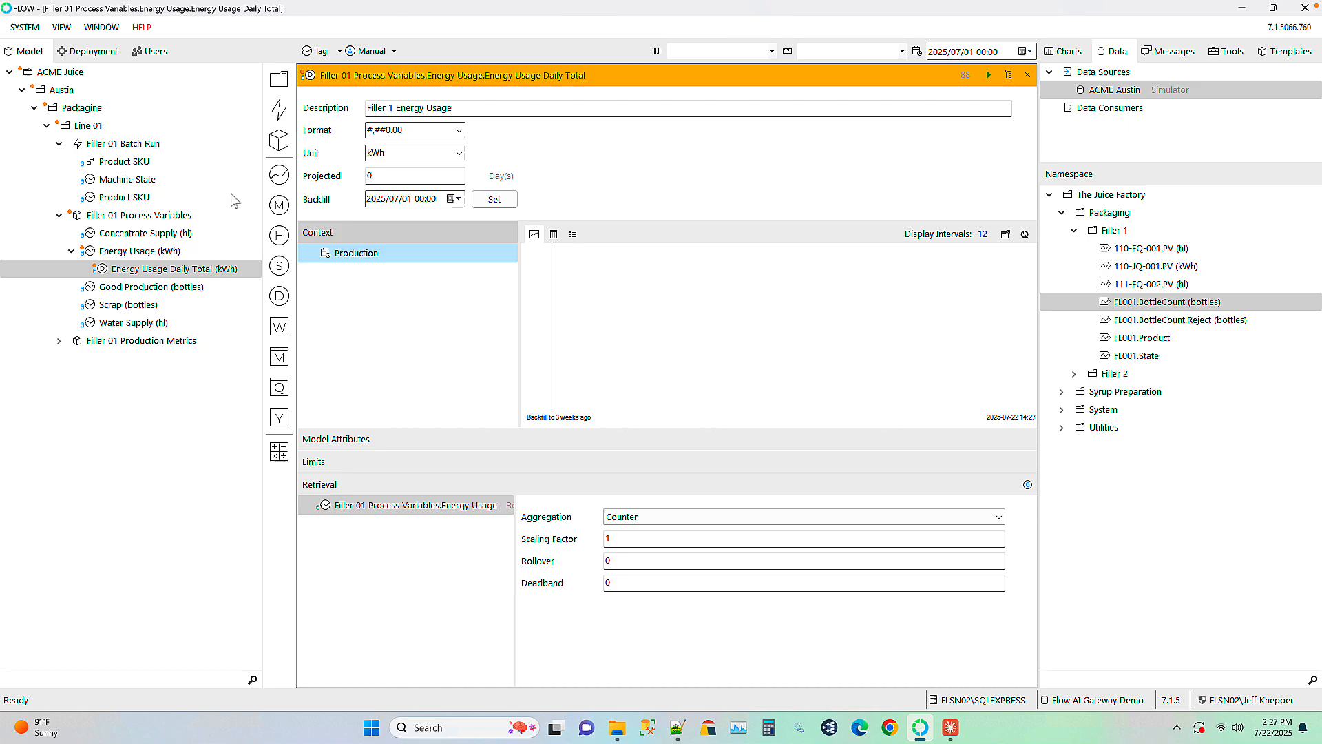
drag(107, 150, 341, 286)
drag(109, 163, 370, 277)
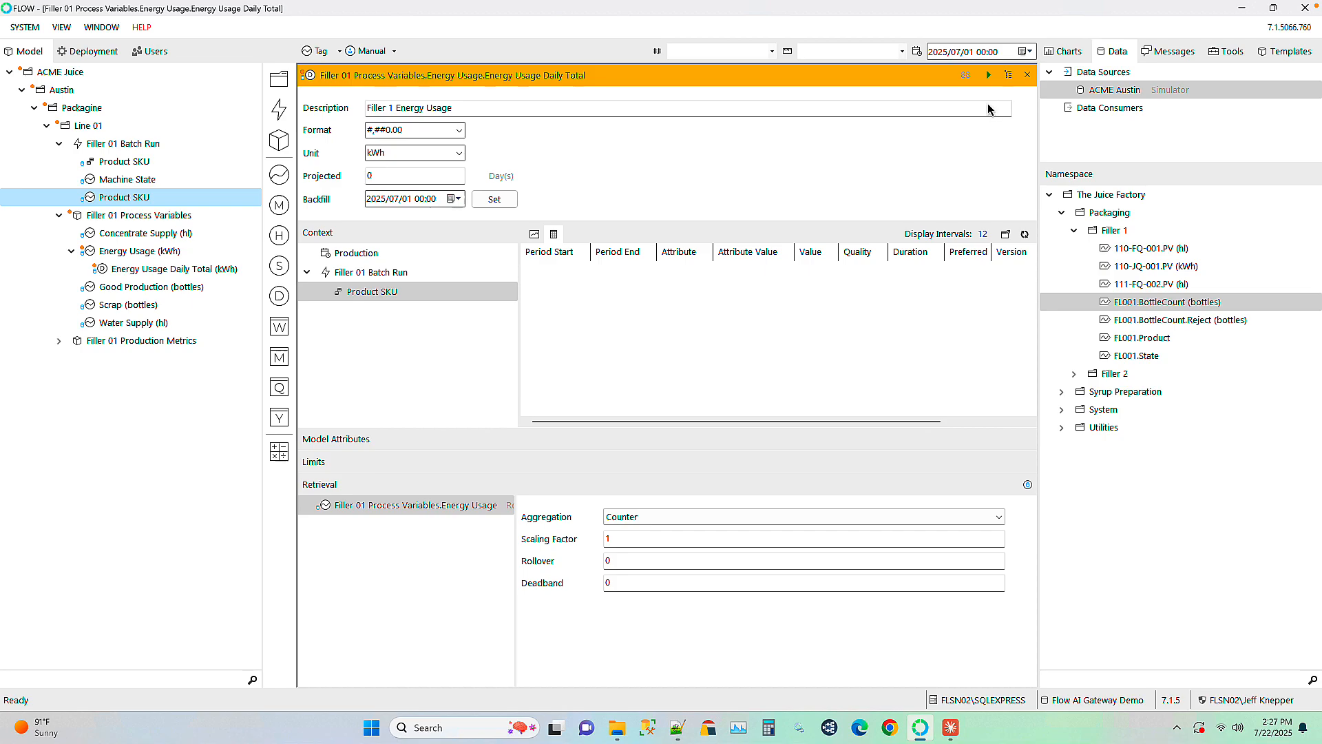
click(989, 75)
click(1028, 74)
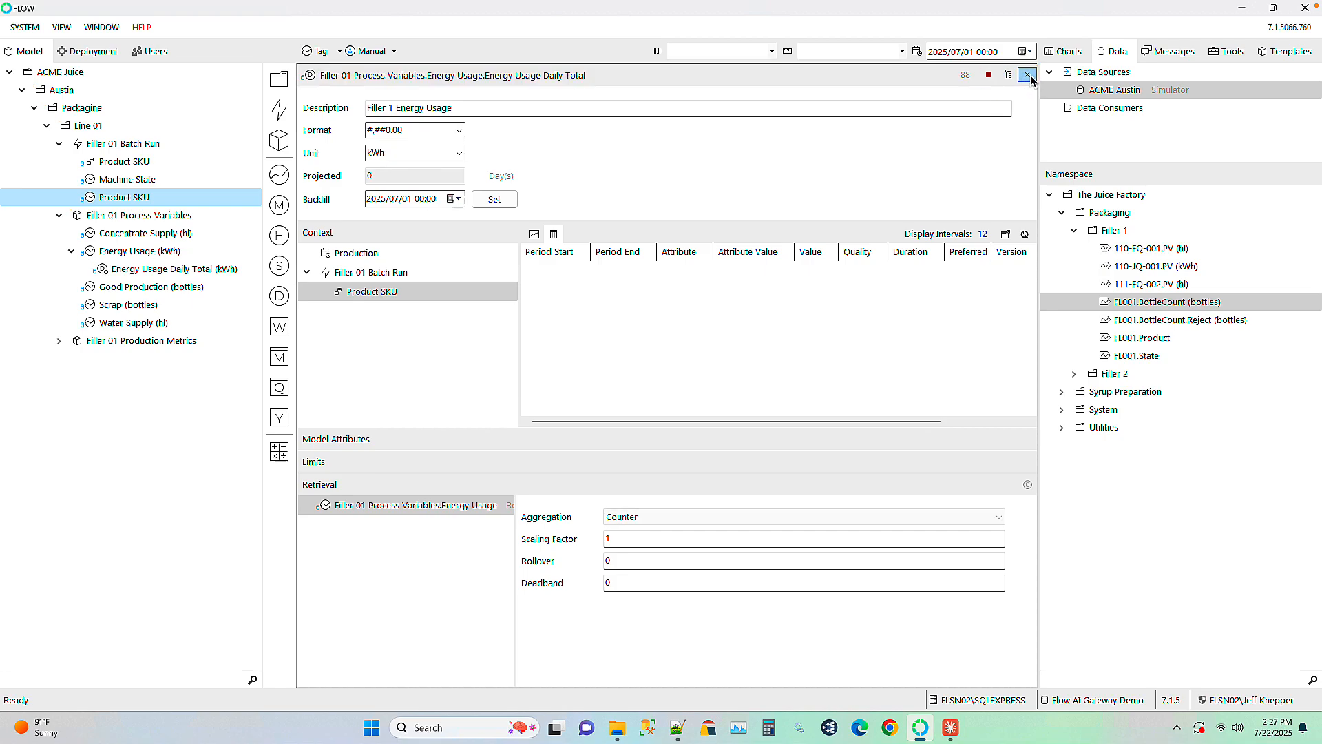
Add a daily measure named Setup Time Total under Machine State in Filler 01 Batch Run
click(105, 199)
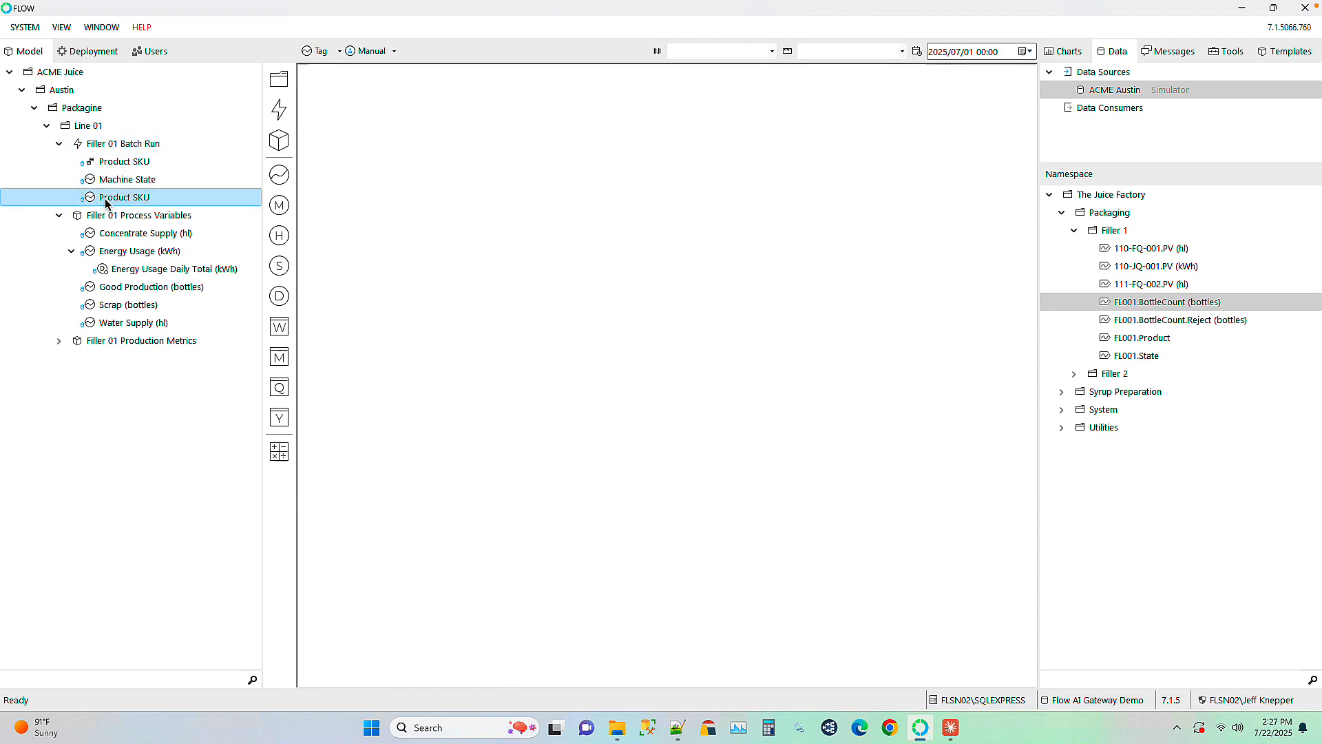
click(102, 180)
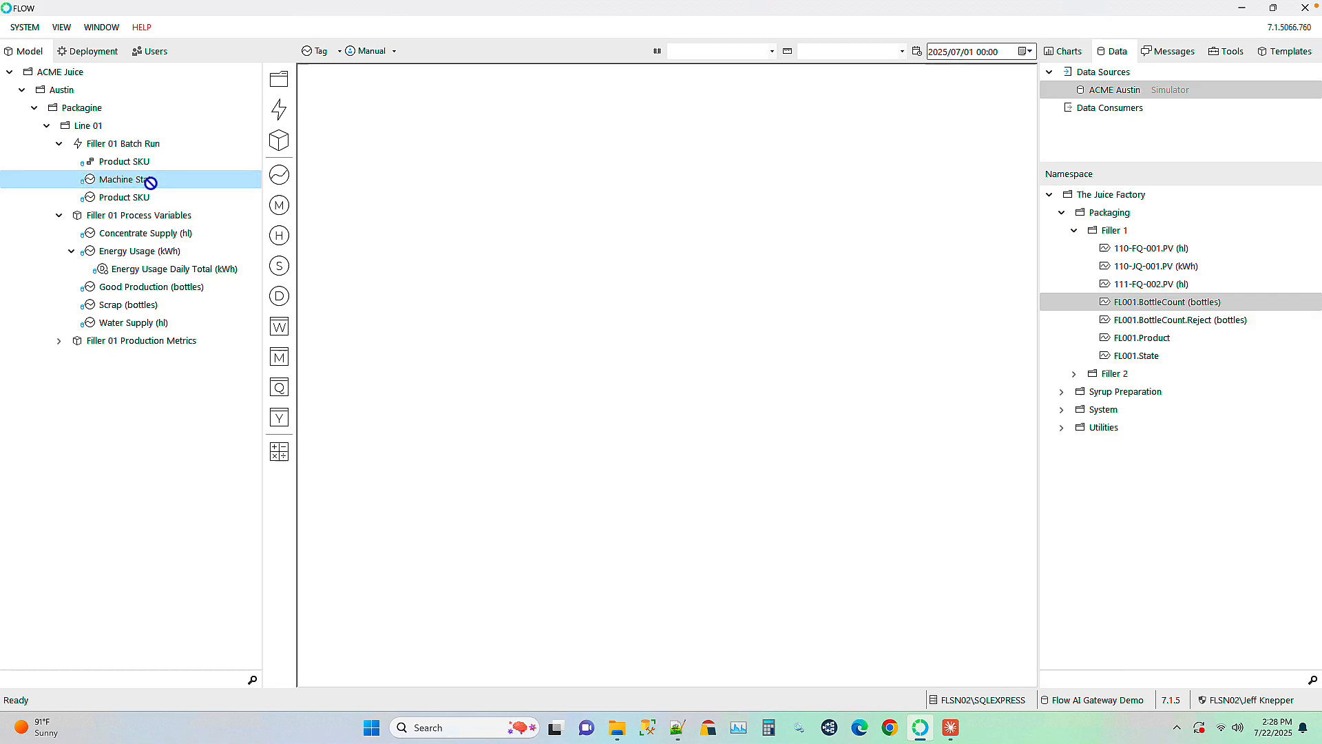
drag(245, 251, 282, 303)
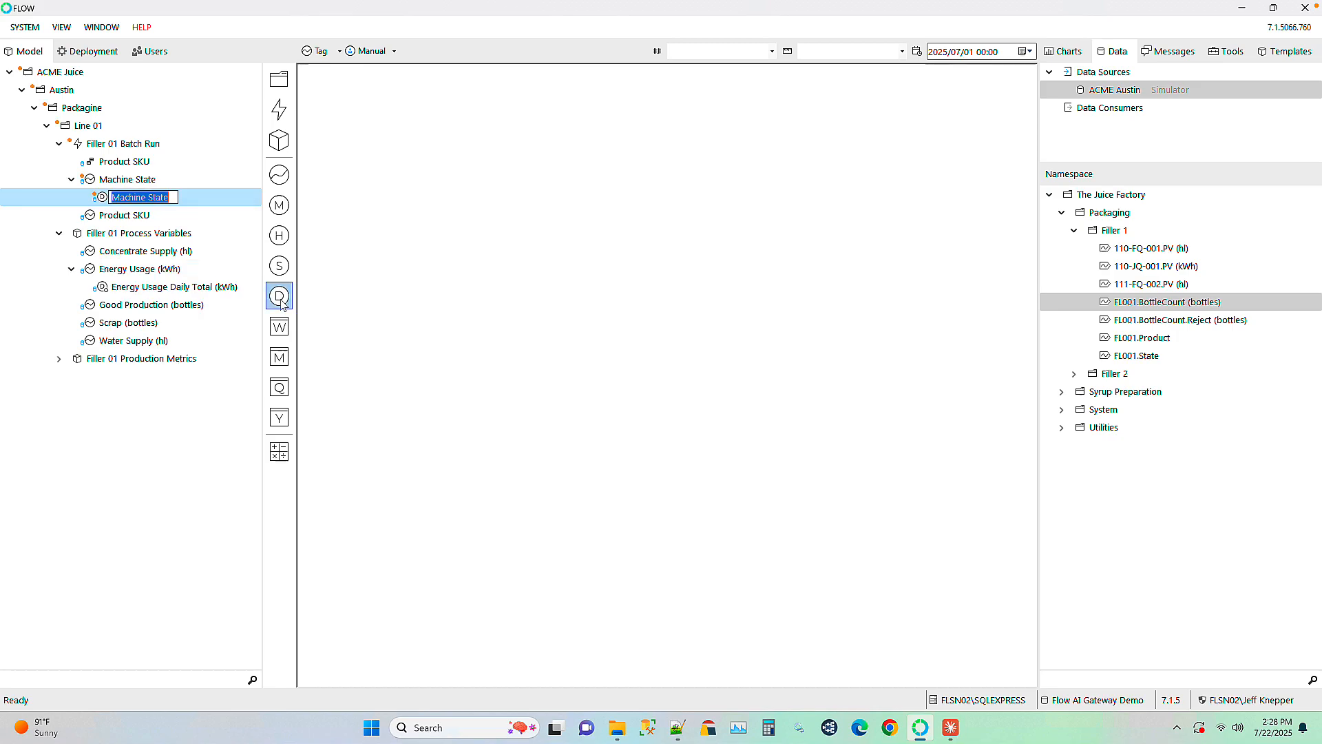
text(Set)
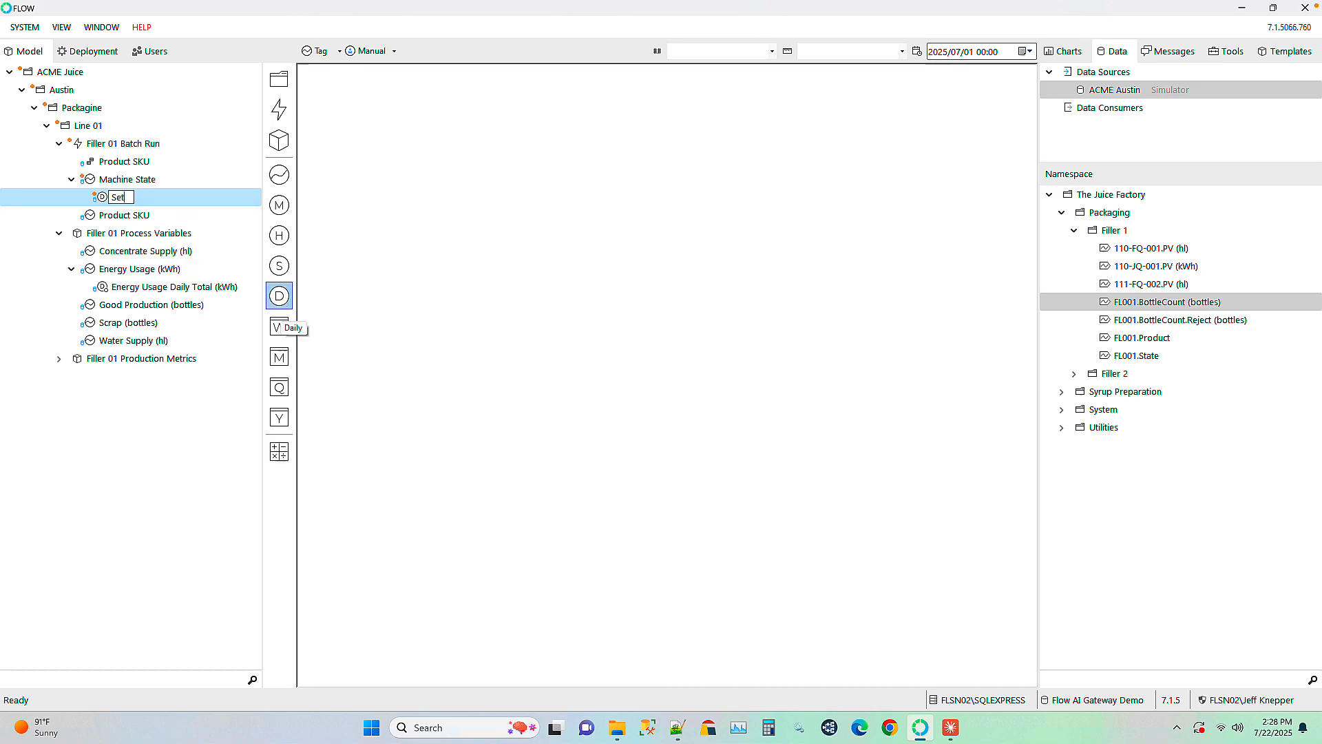
text(up Time Total)
key(Return)
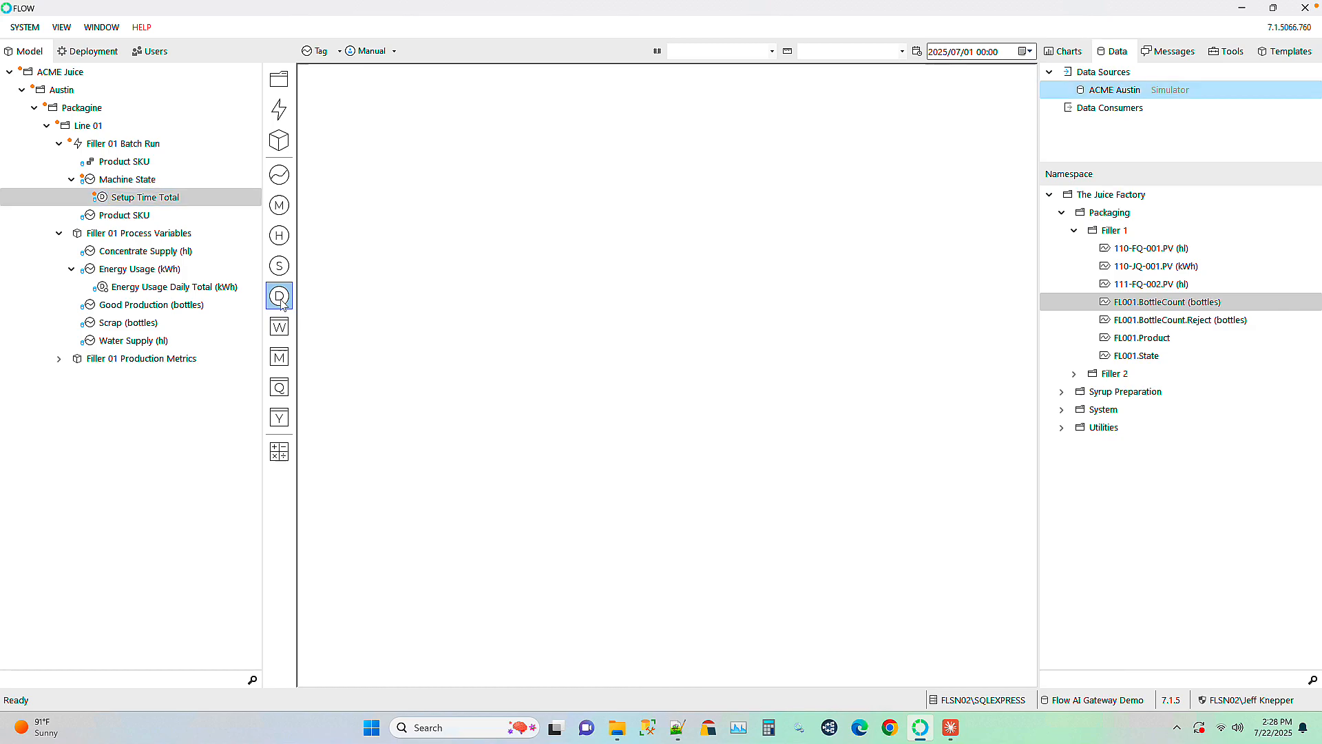
Set the retrieval aggregation of Setup Time Total to Time in State with the state equal to 10
click(129, 197)
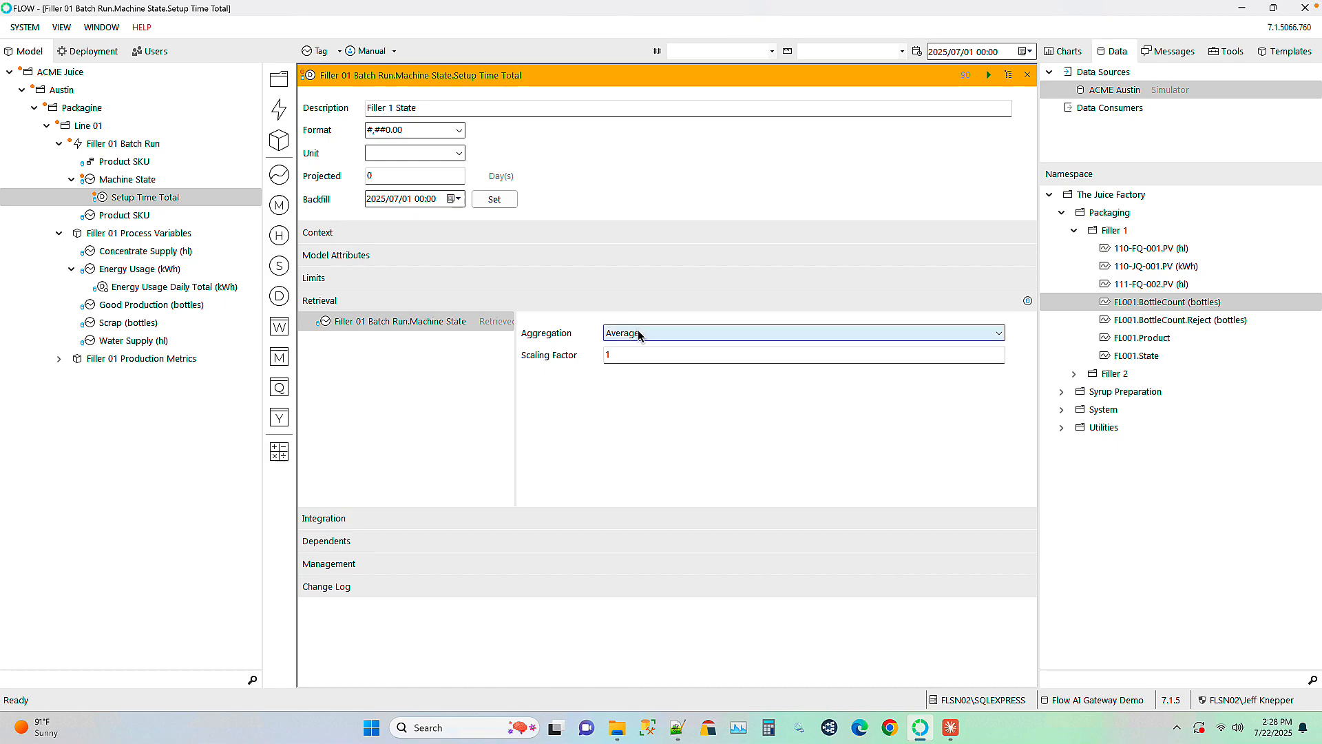
click(639, 334)
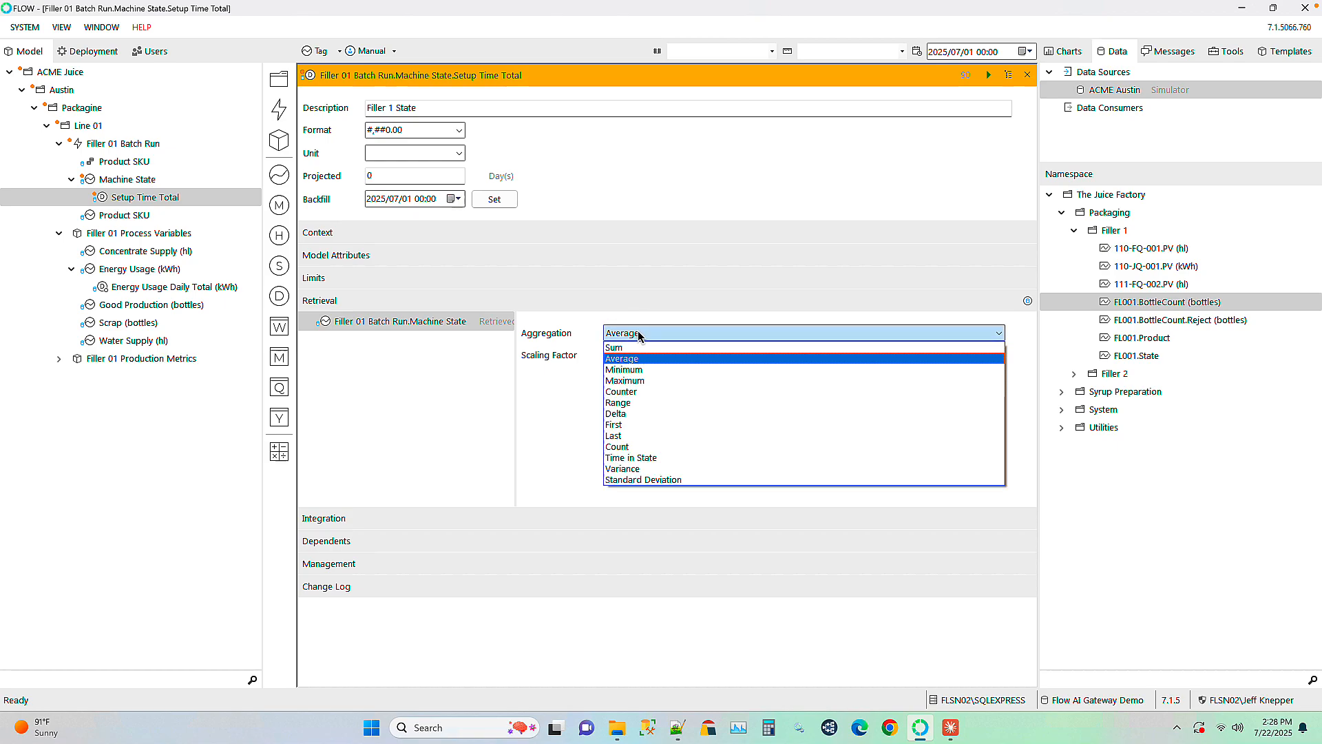
click(653, 459)
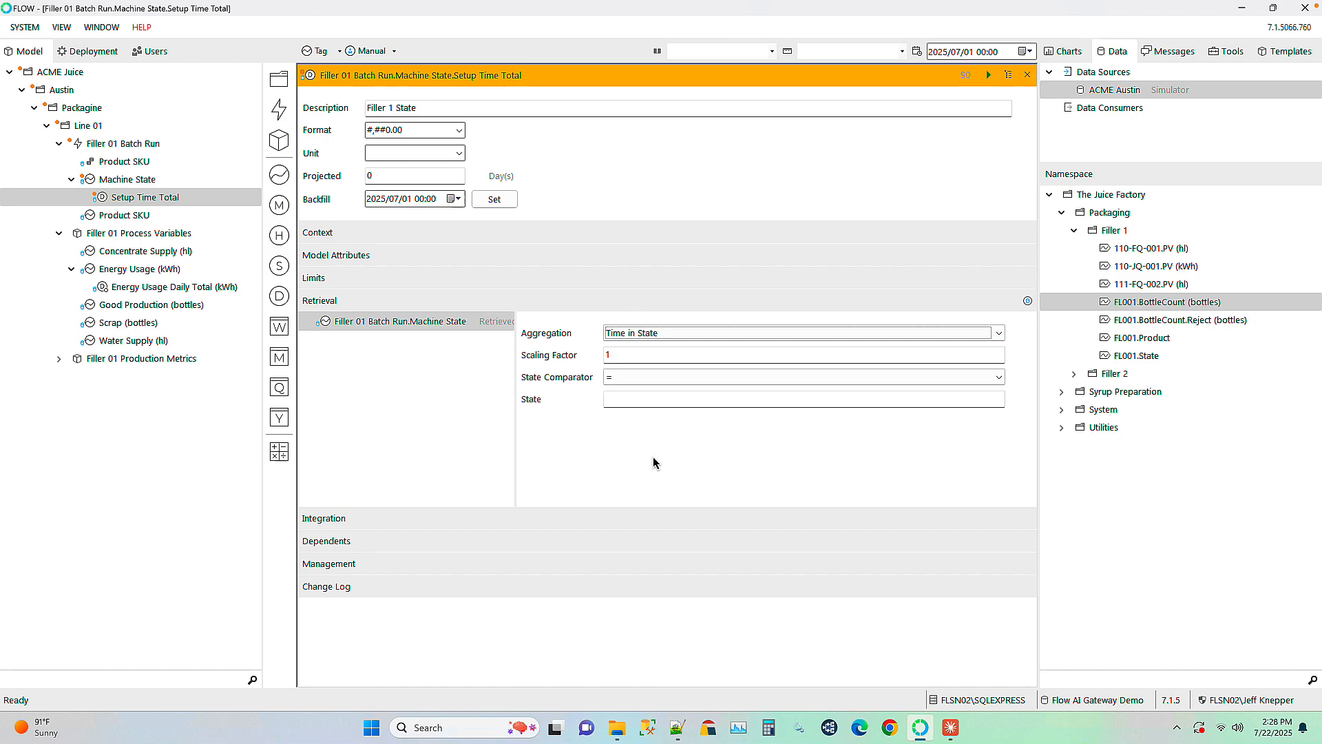
click(620, 401)
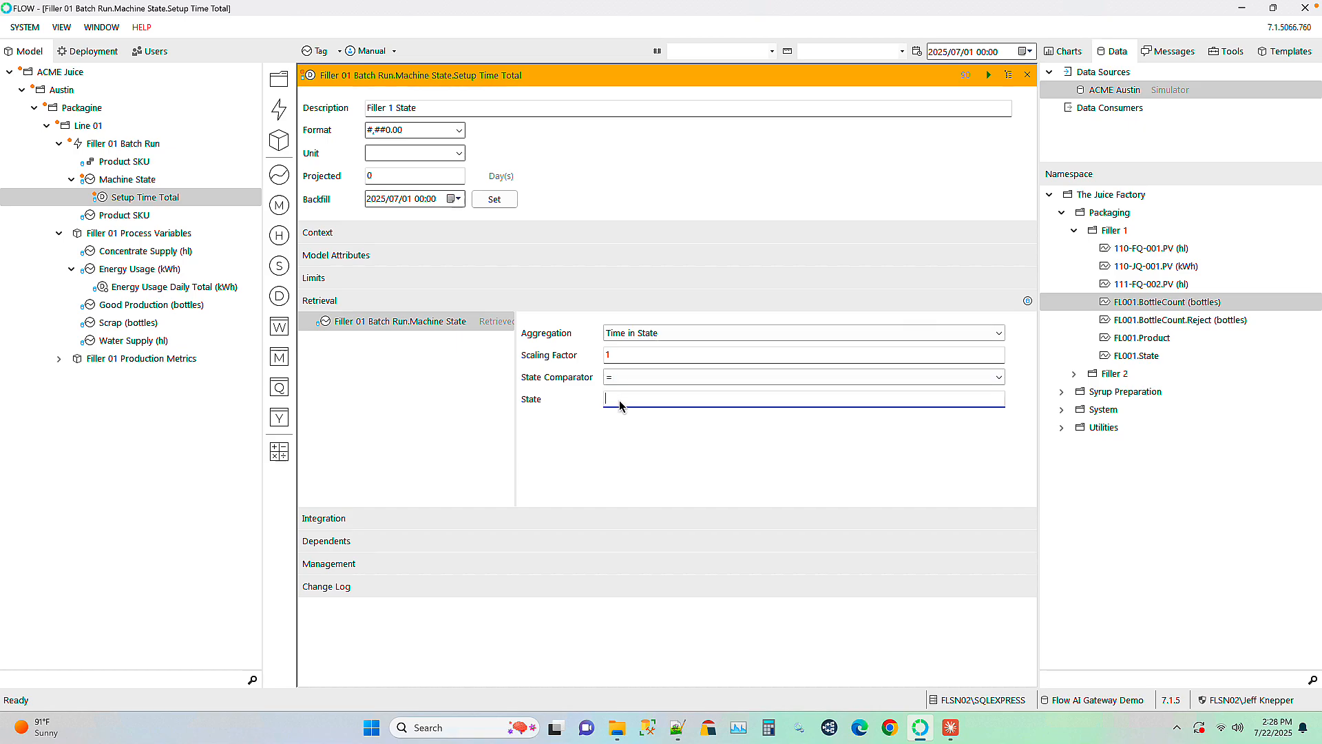
text(10)
key(Tab)
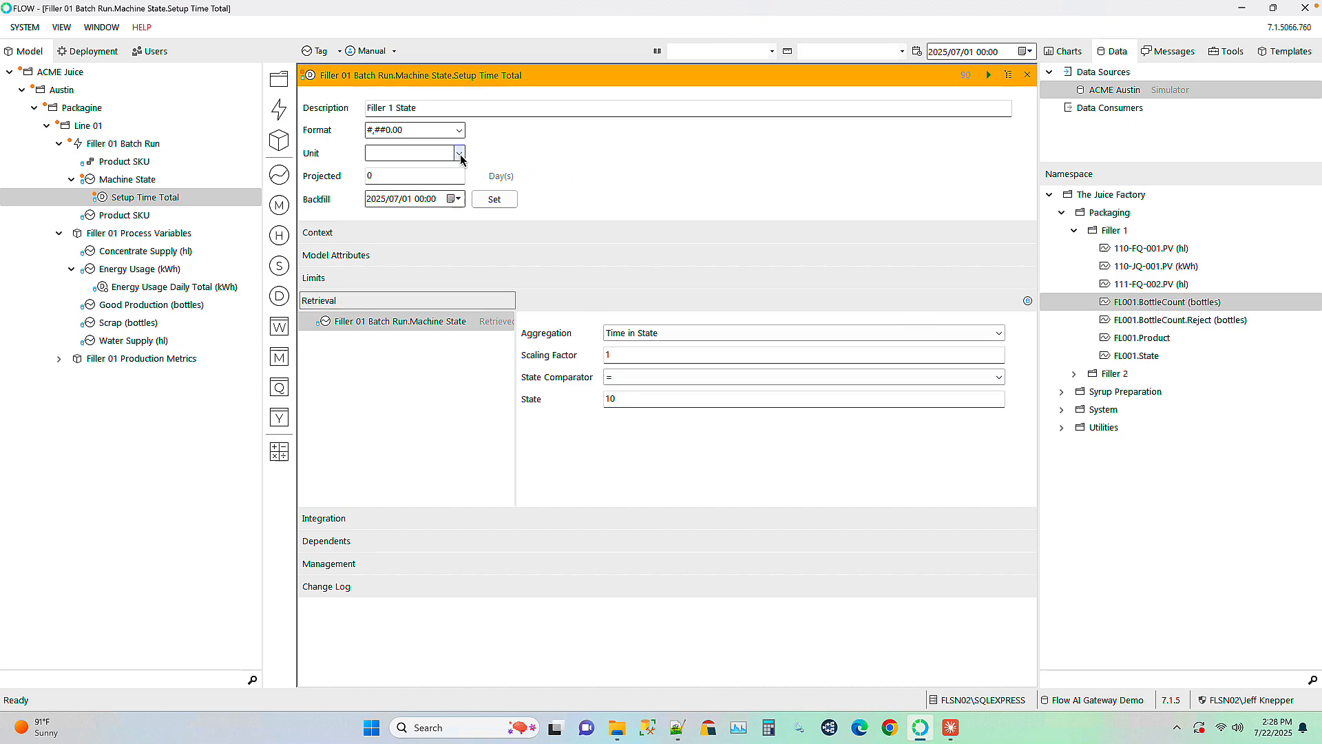
Set the scaling factor of Setup Time Total to 1.667E-05 and its unit to minutes
click(613, 357)
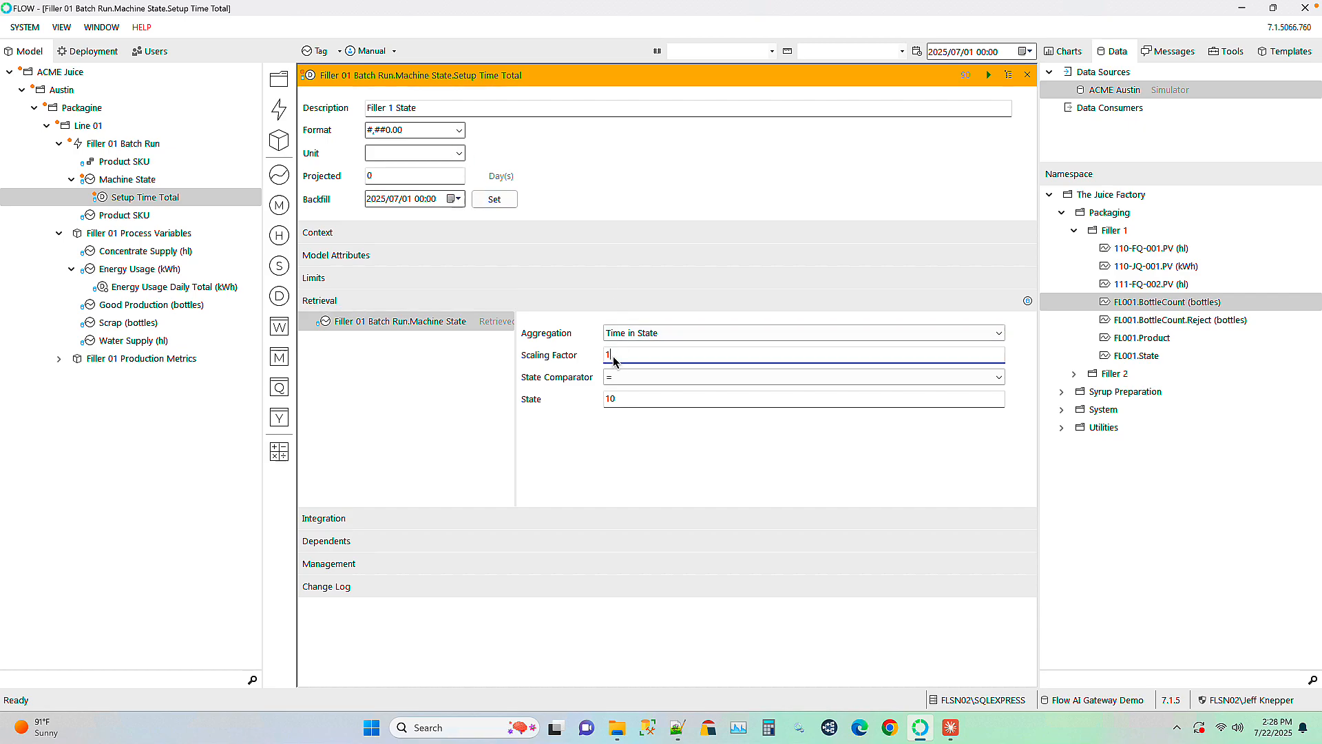
text(.667E-05)
key(Tab)
click(418, 153)
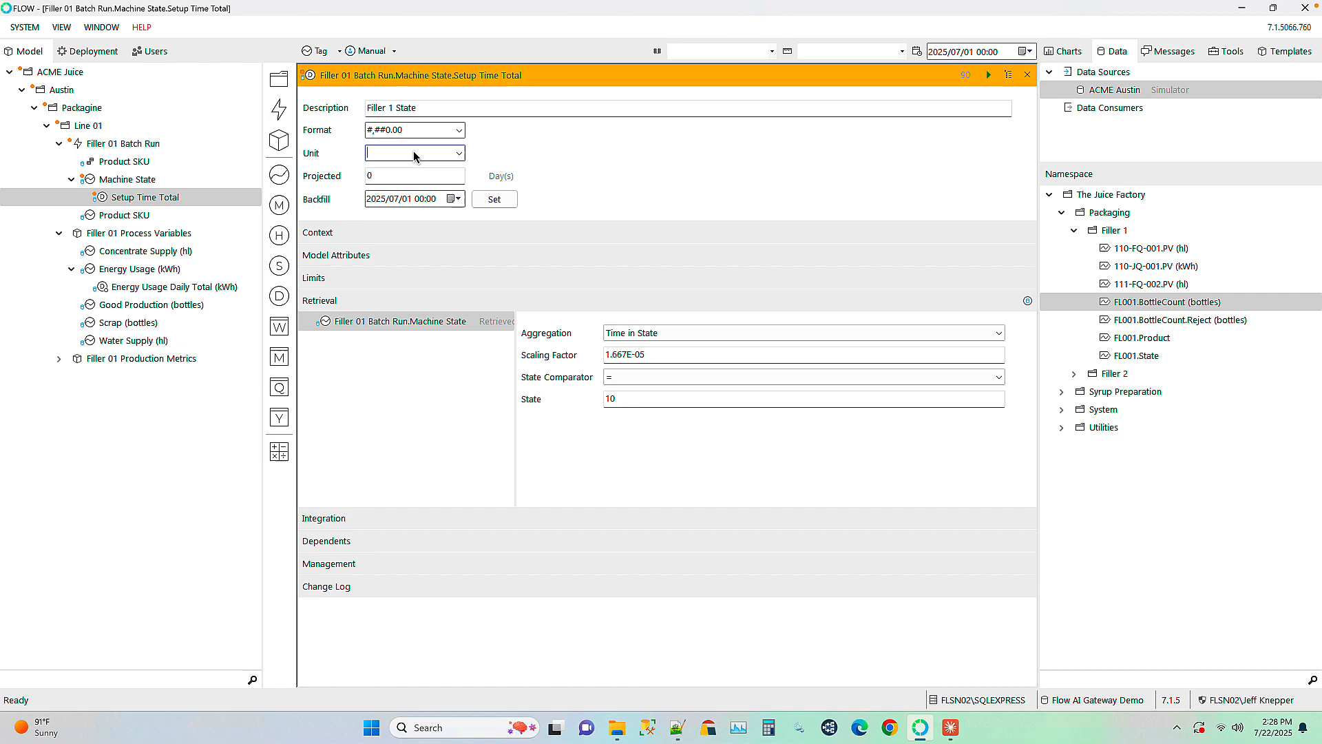
text(minutes)
key(Tab)
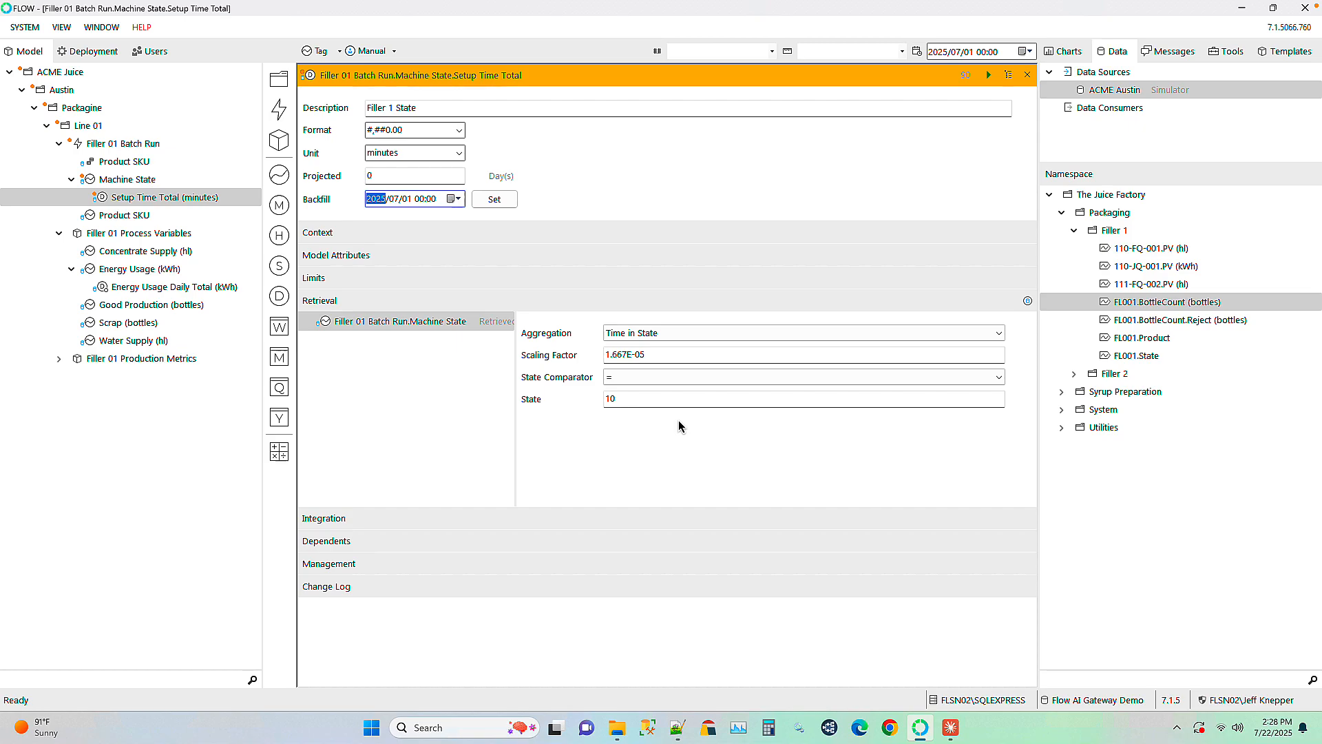
Add Filler 01 Batch Run with its Product SKU attribute as context for Setup Time Total
click(323, 232)
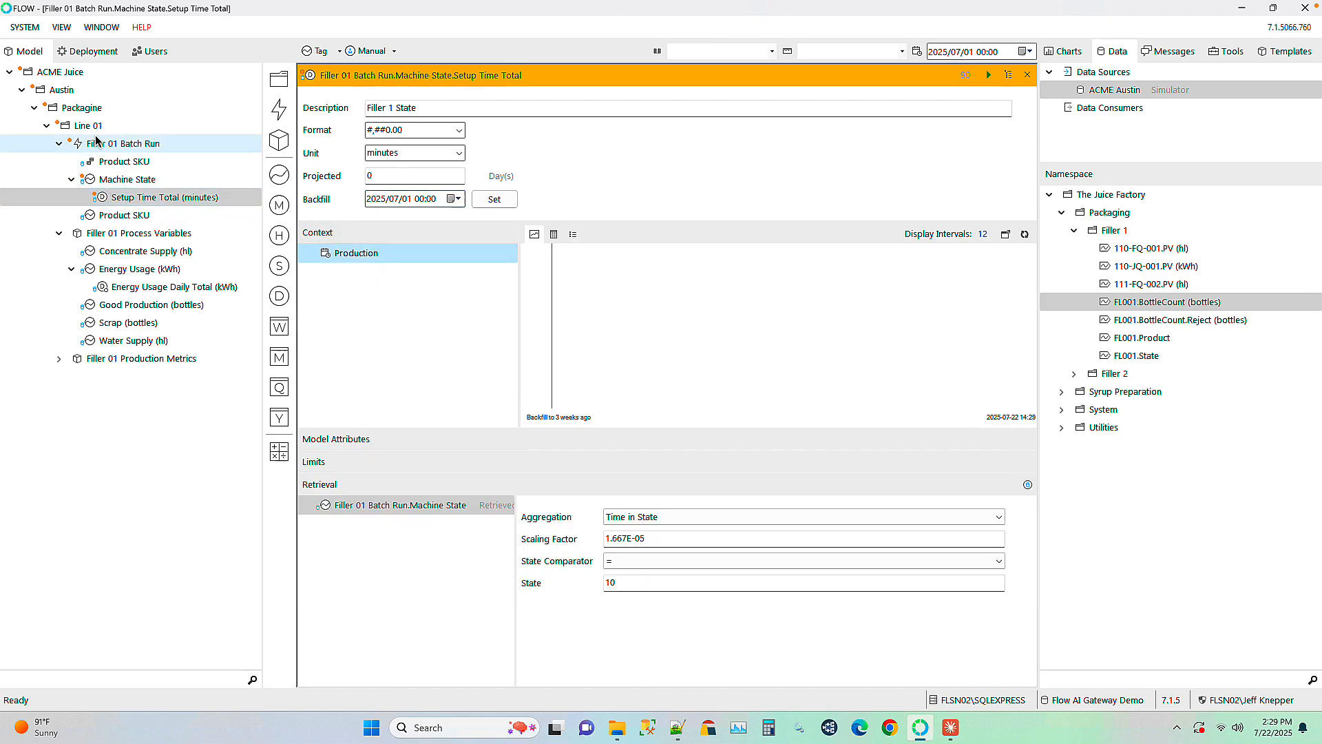
drag(97, 141, 338, 274)
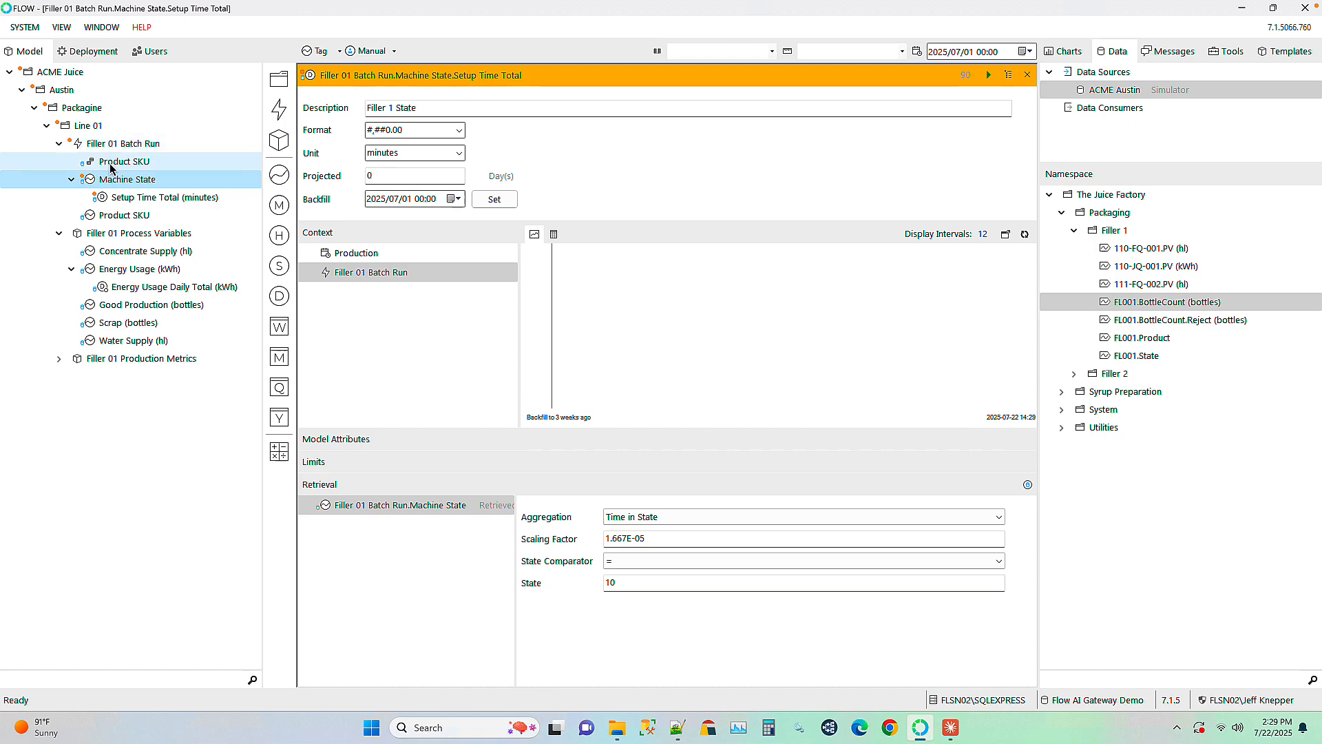
drag(110, 168, 371, 284)
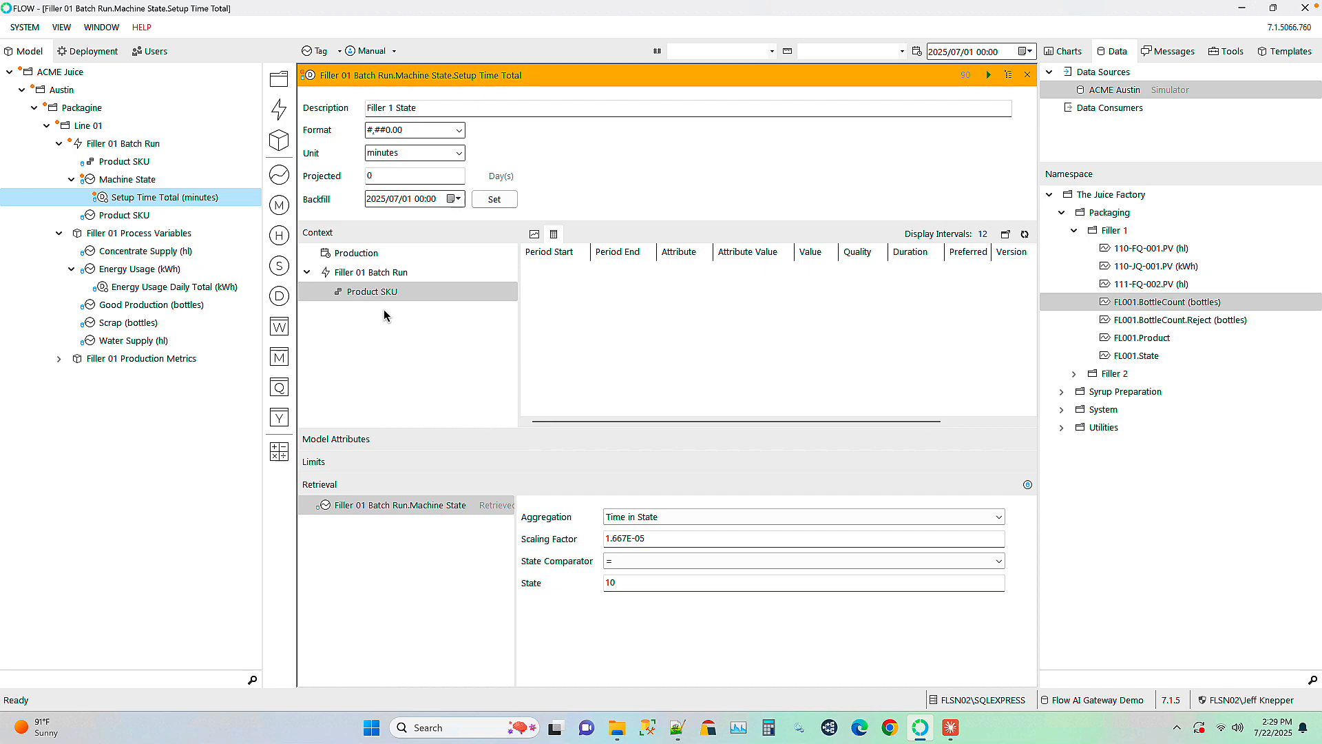
Set the Production time-slice aggregation of Setup Time Total to Sum and deploy the measure
click(366, 253)
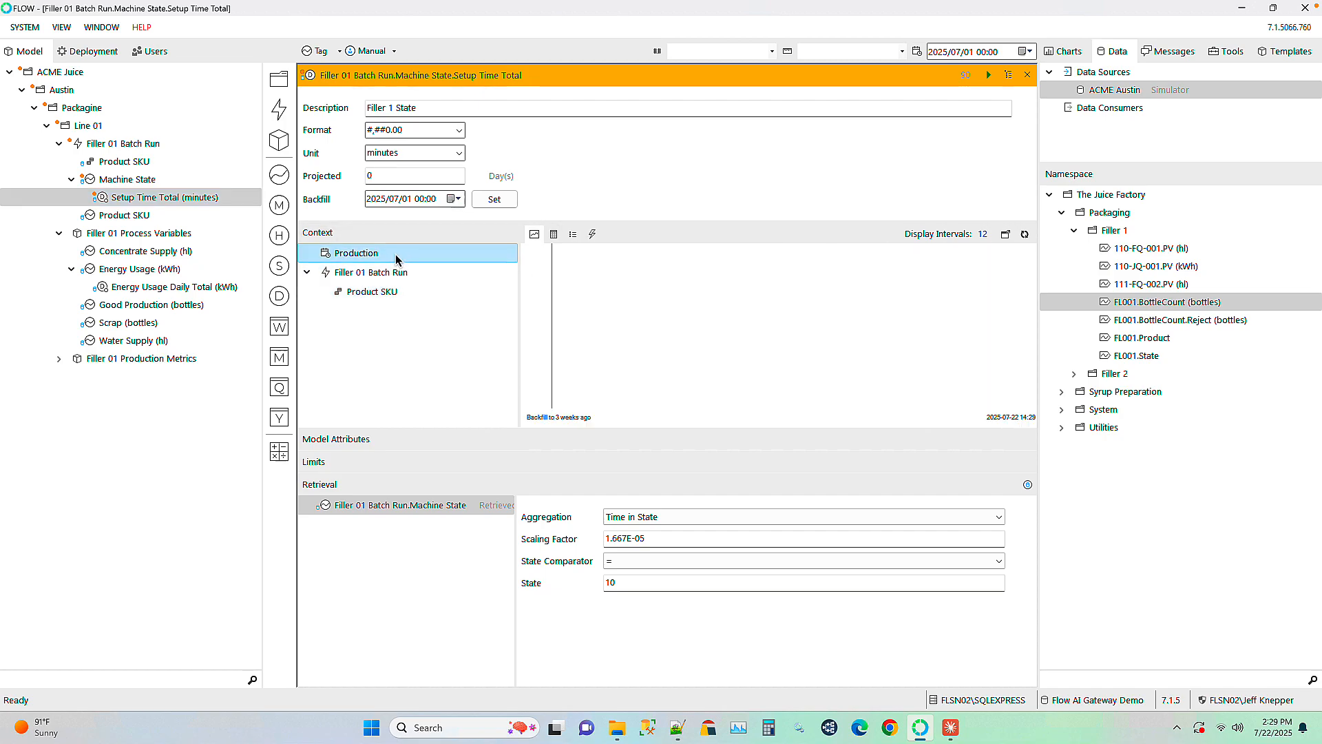
click(593, 235)
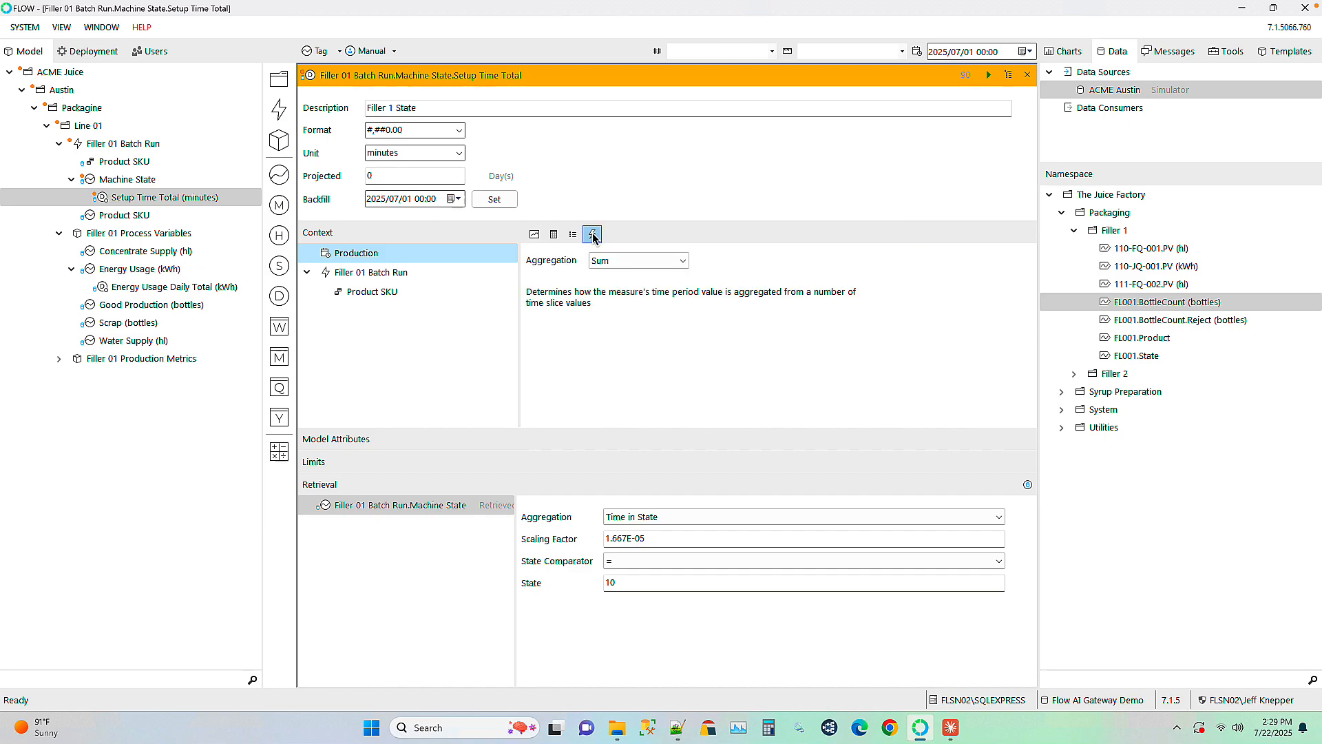
click(683, 261)
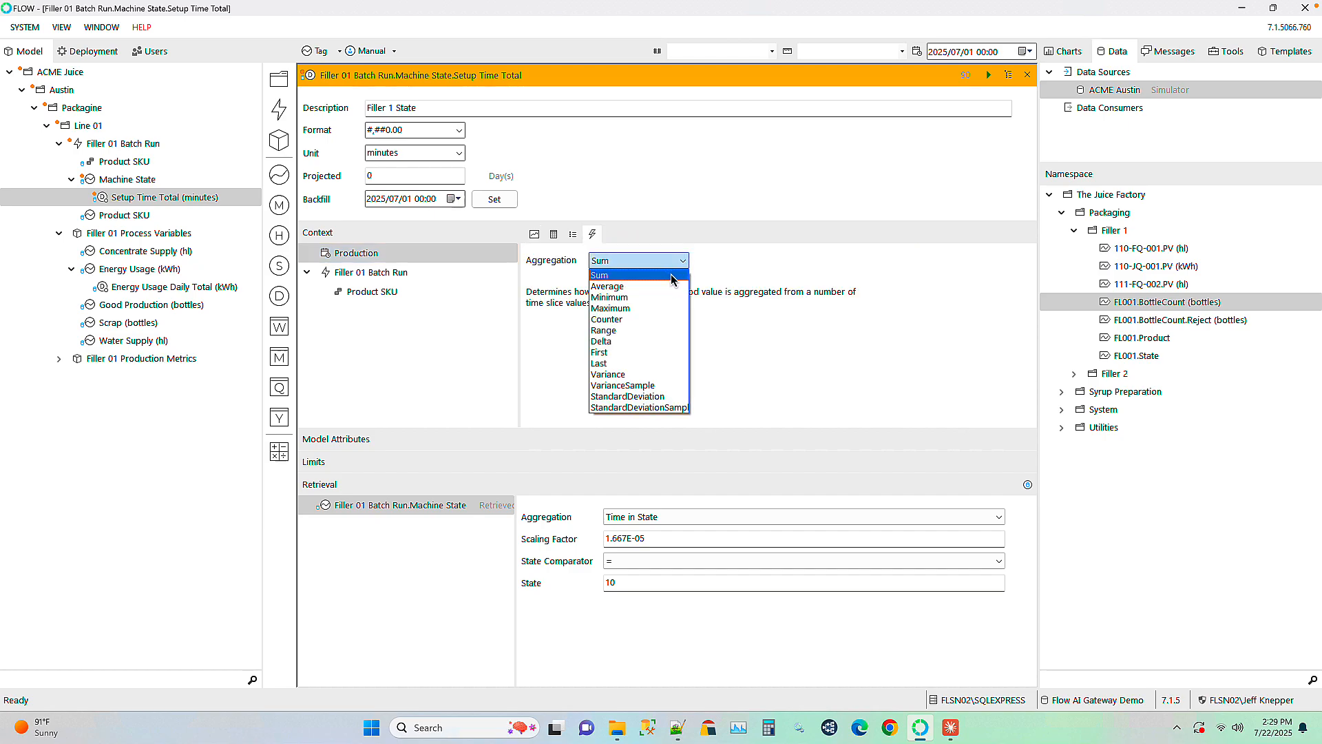
click(672, 278)
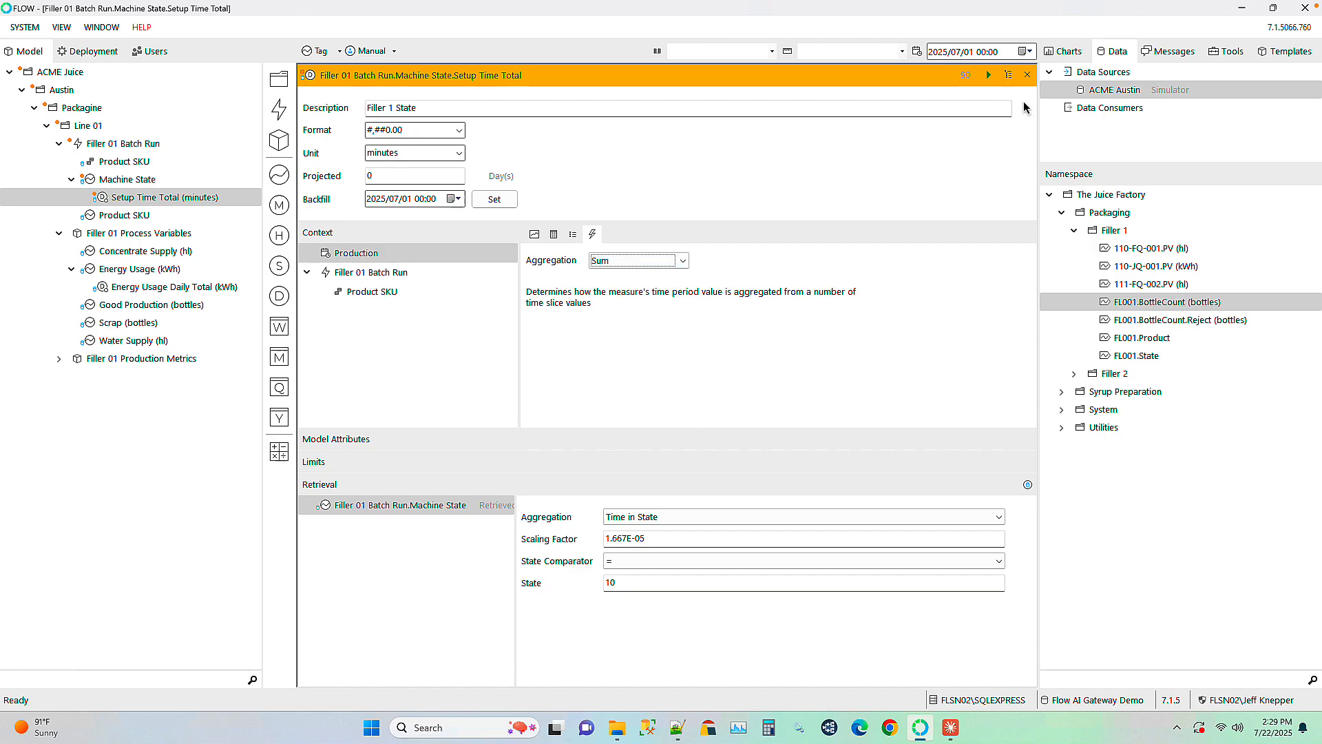
click(330, 233)
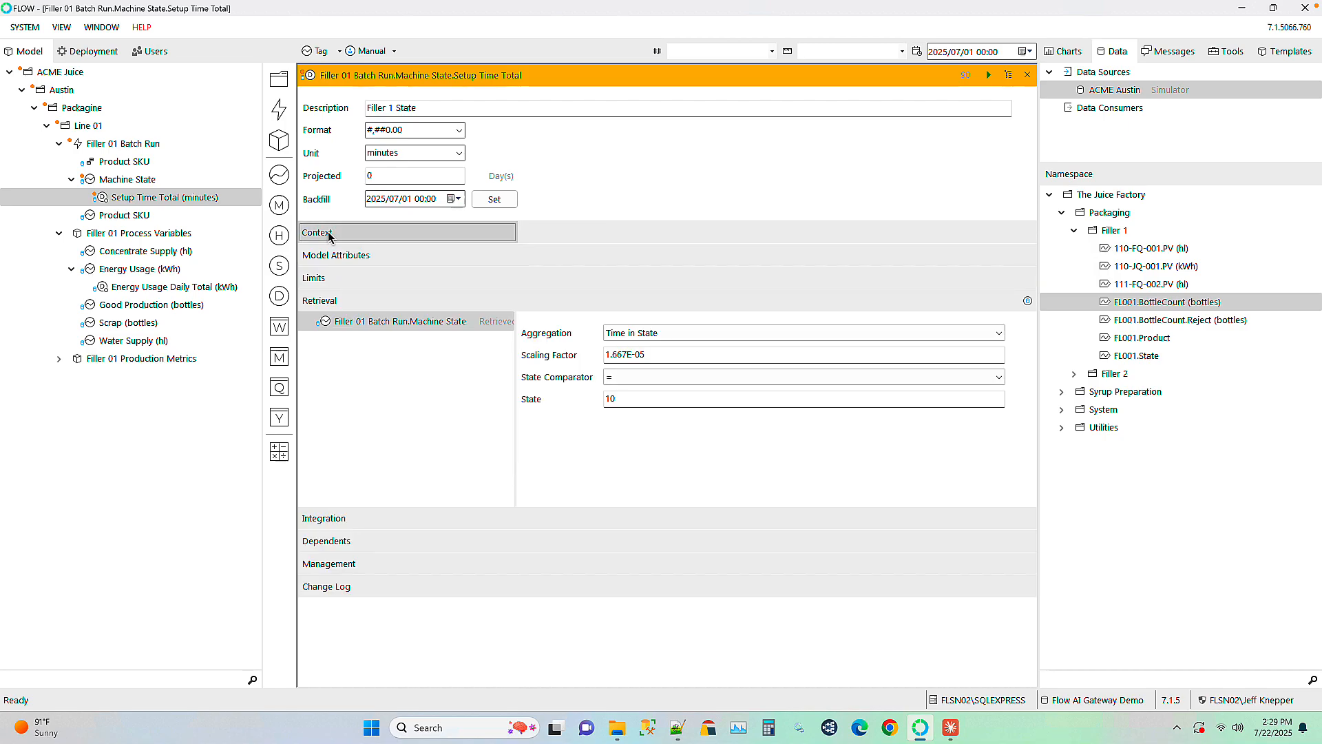
click(988, 75)
Add a daily measure named CIP under Machine State in Filler 01 Batch Run
click(93, 181)
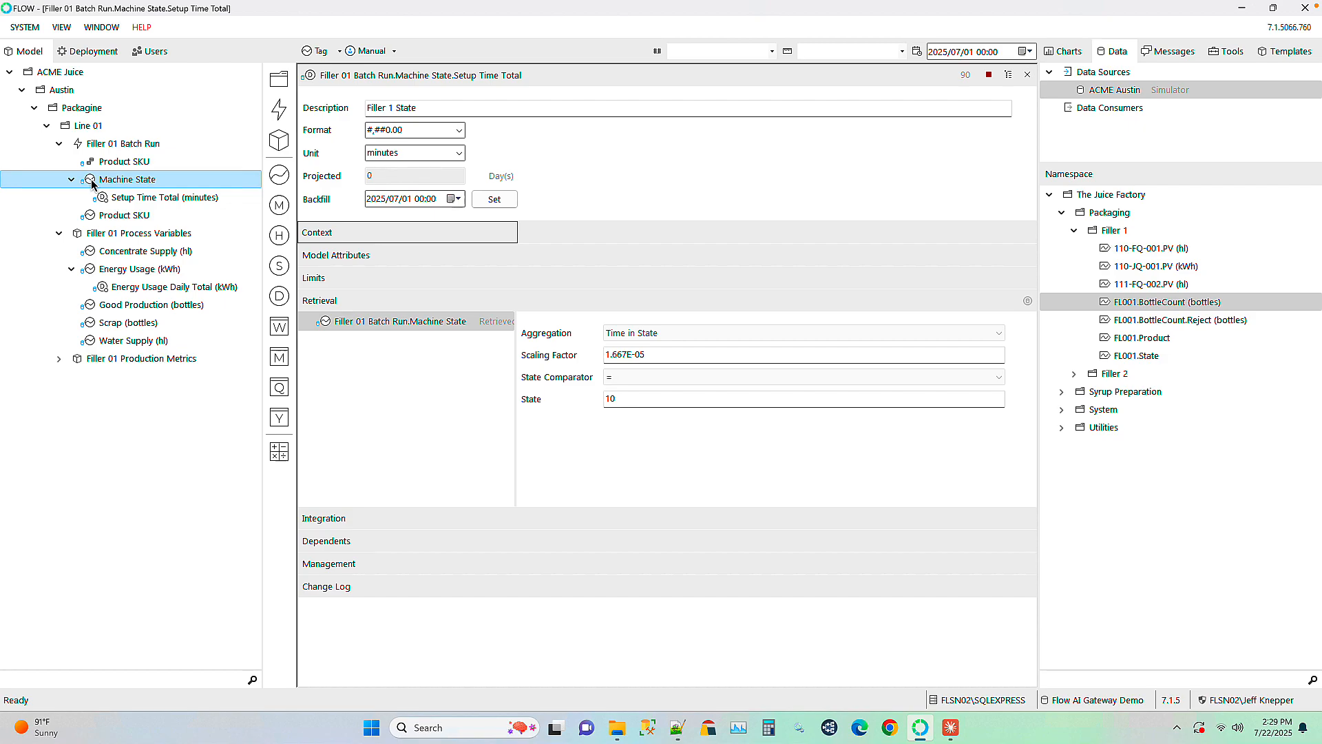
drag(93, 182, 281, 297)
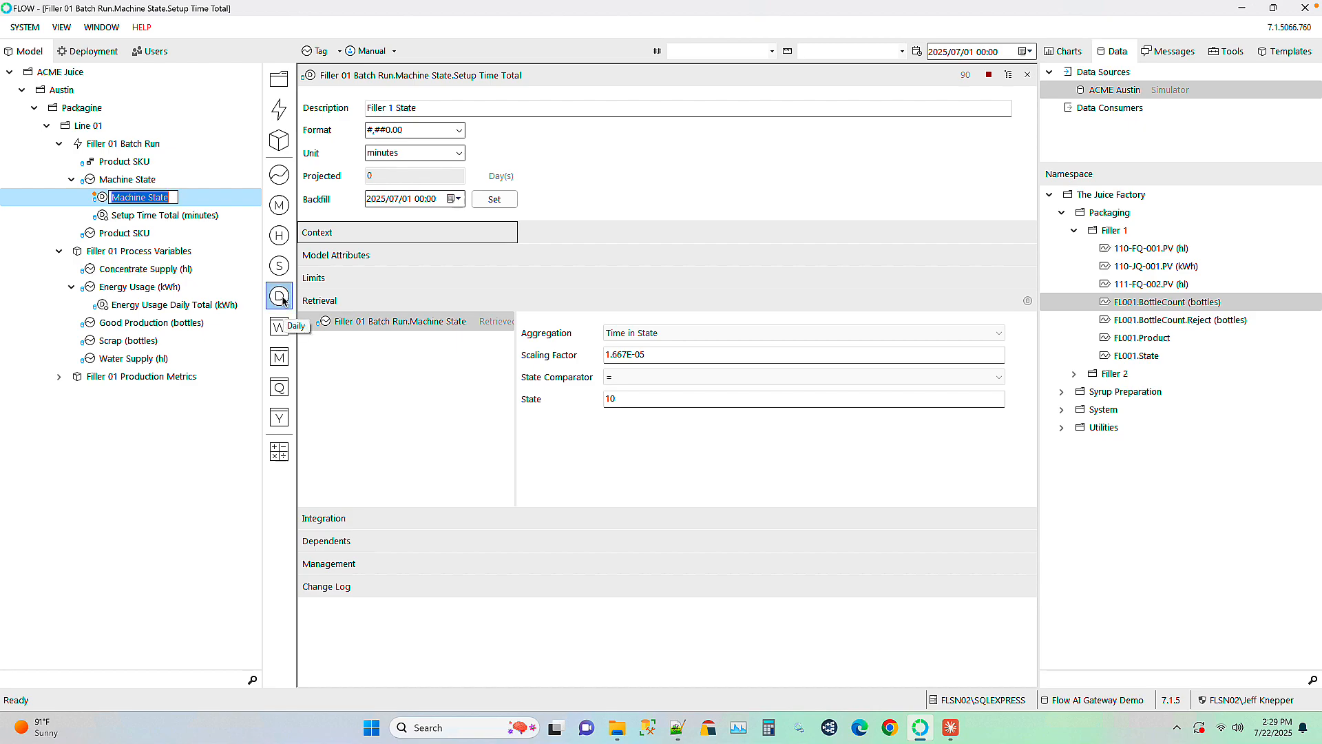
text(CIP)
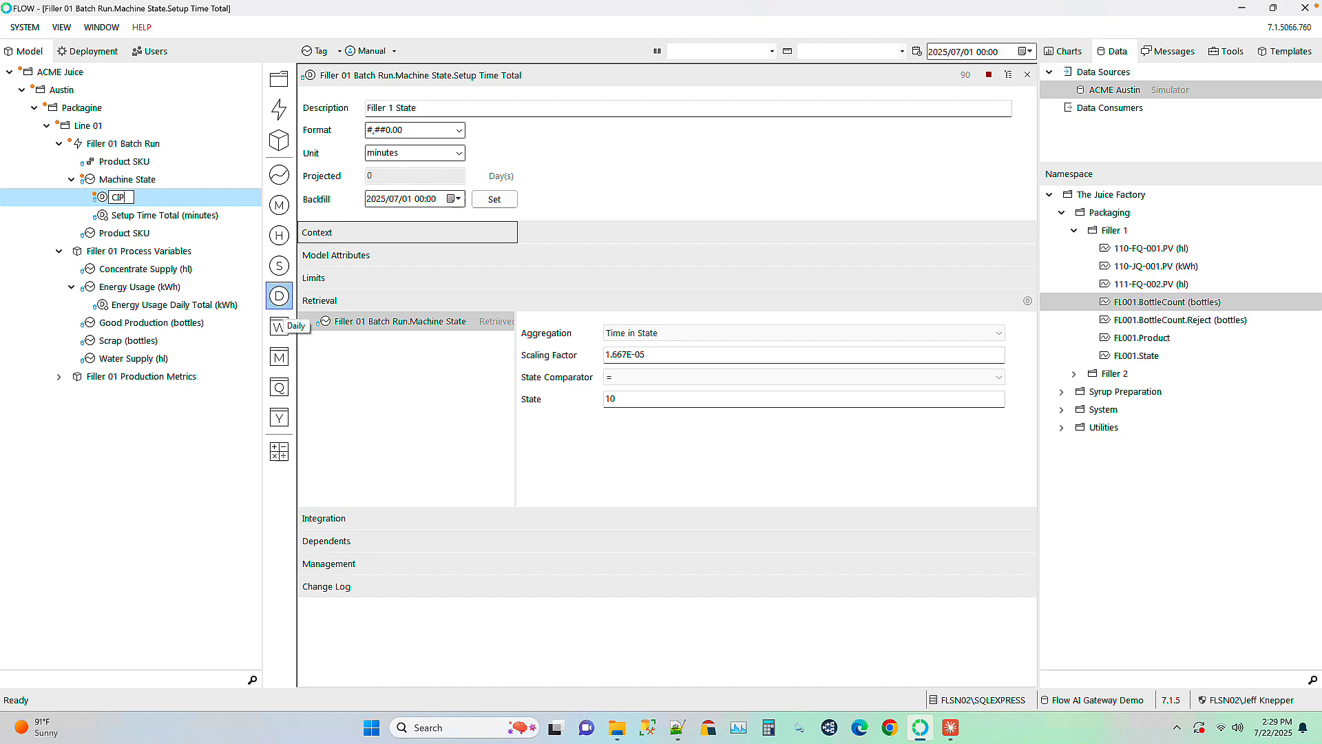
key(Return)
Set the retrieval aggregation of the CIP measure to Time in State with the state equal to 30
click(129, 199)
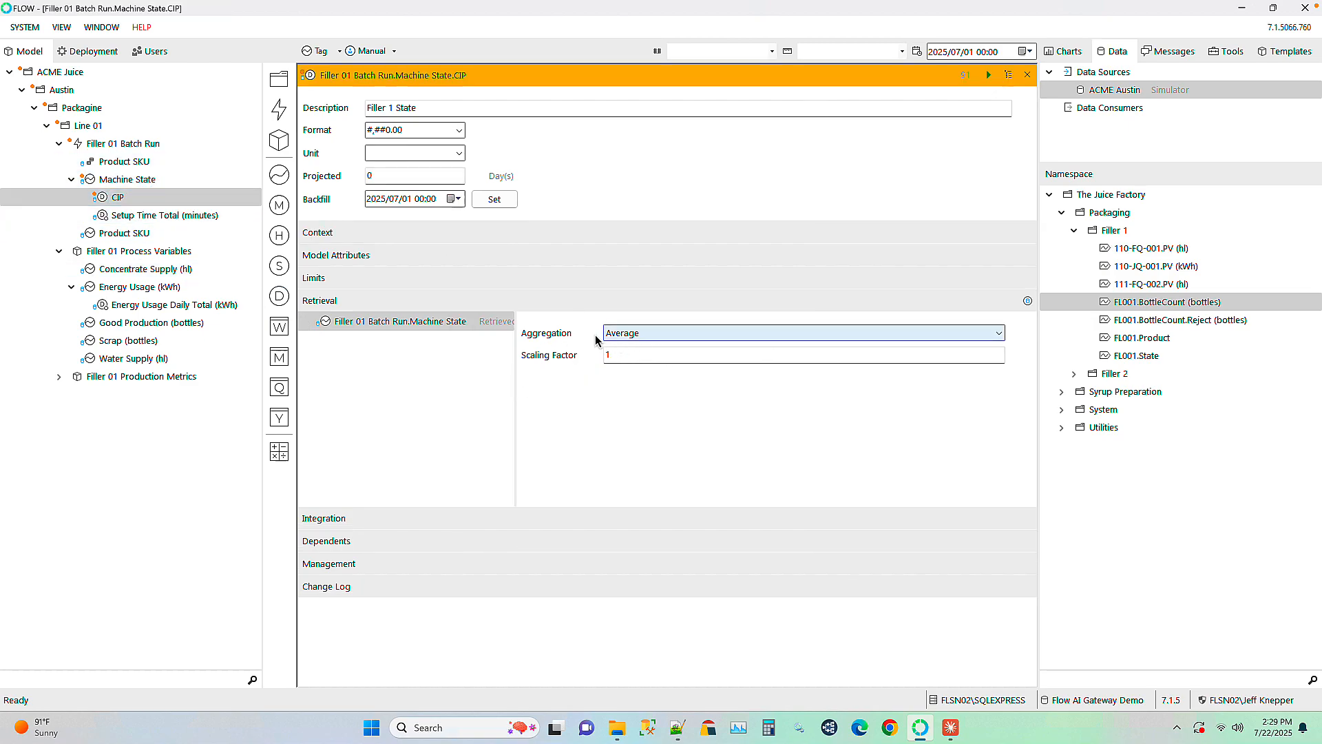
click(633, 338)
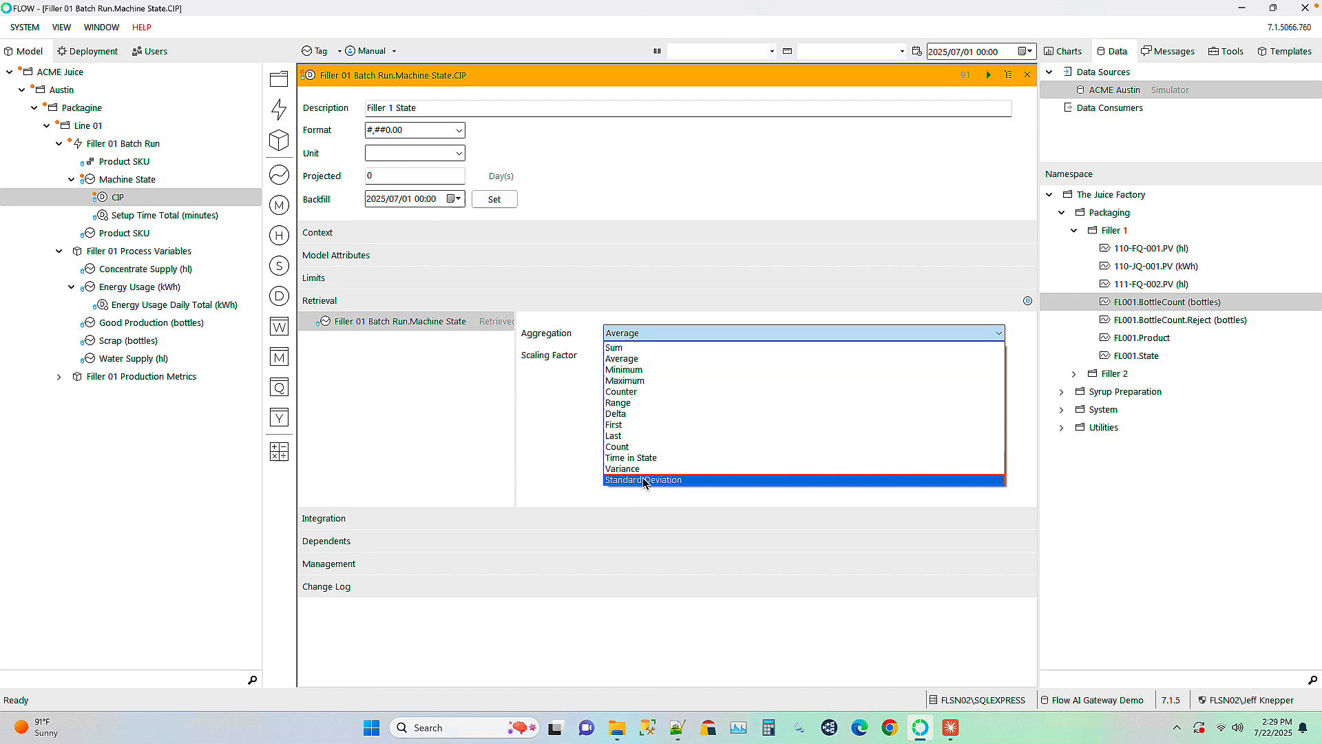
click(636, 458)
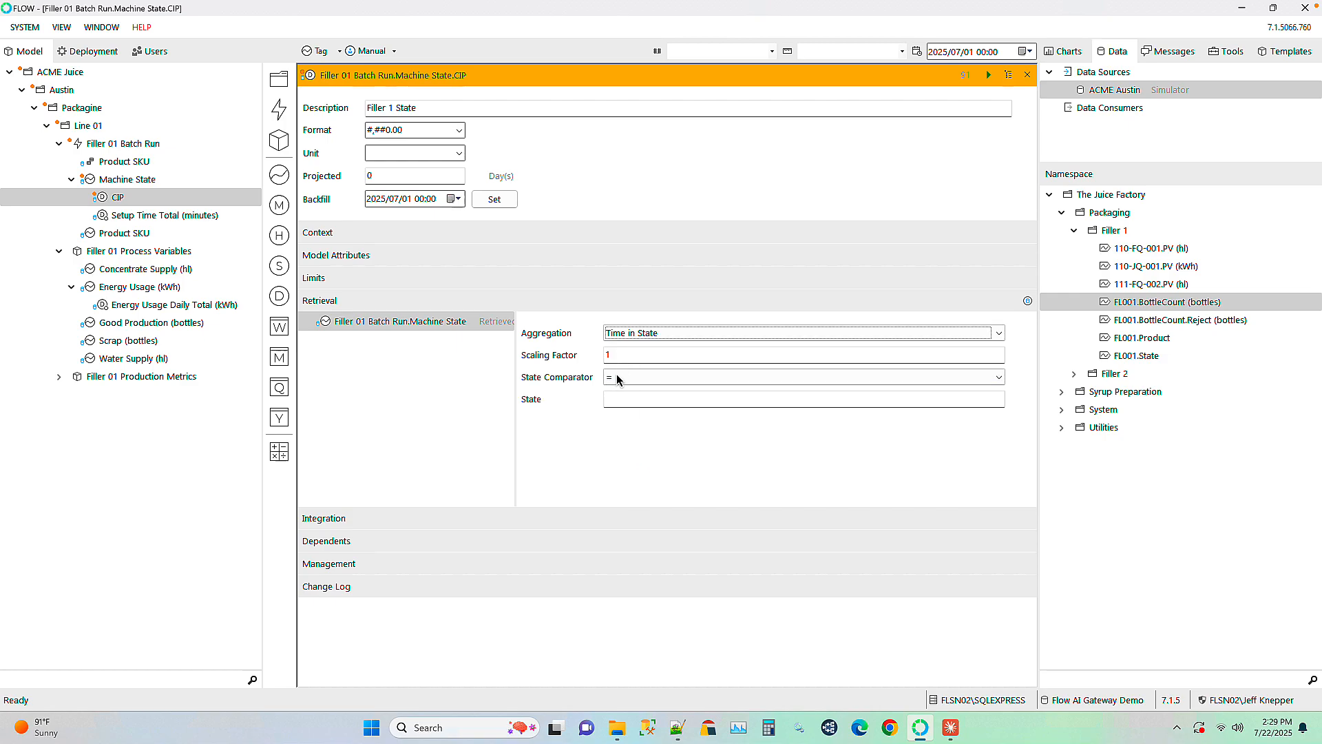
click(615, 400)
text(30)
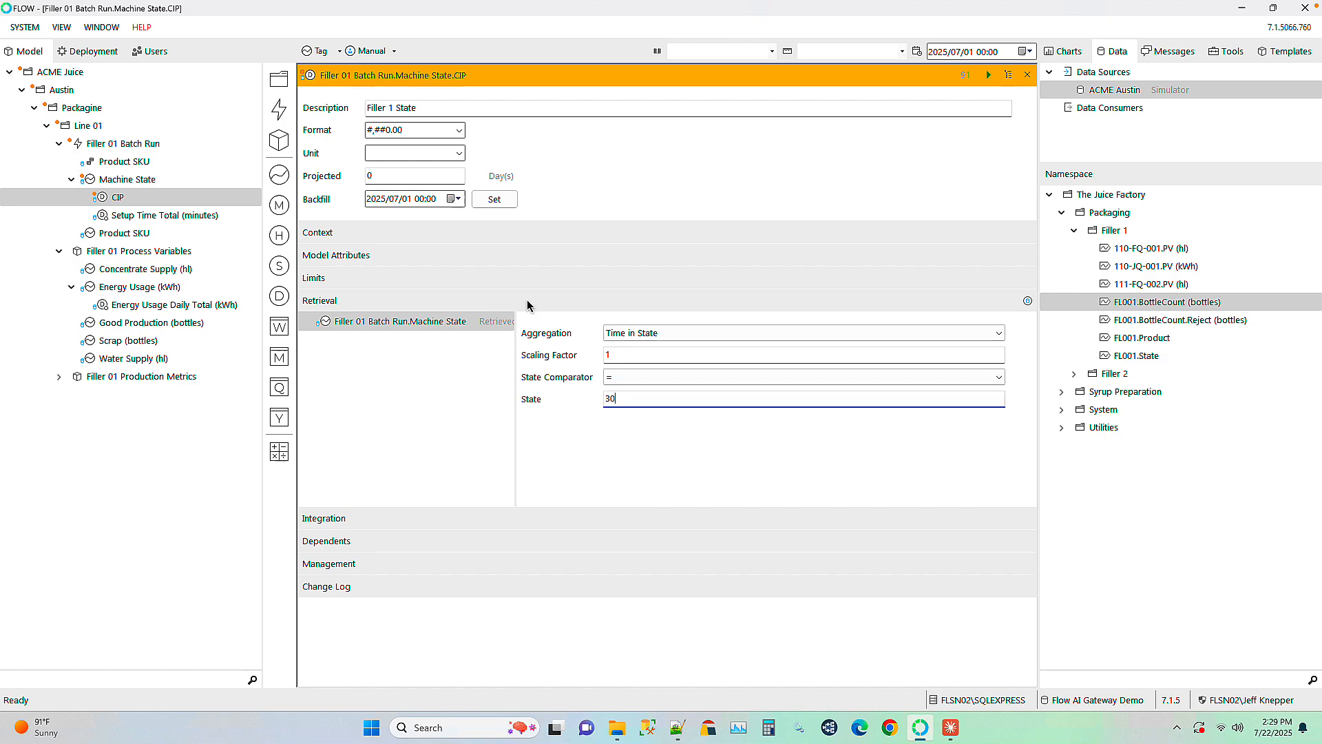
Set the scaling factor of the CIP measure to 1.667E-05 and its unit to minutes
click(627, 356)
text(.66)
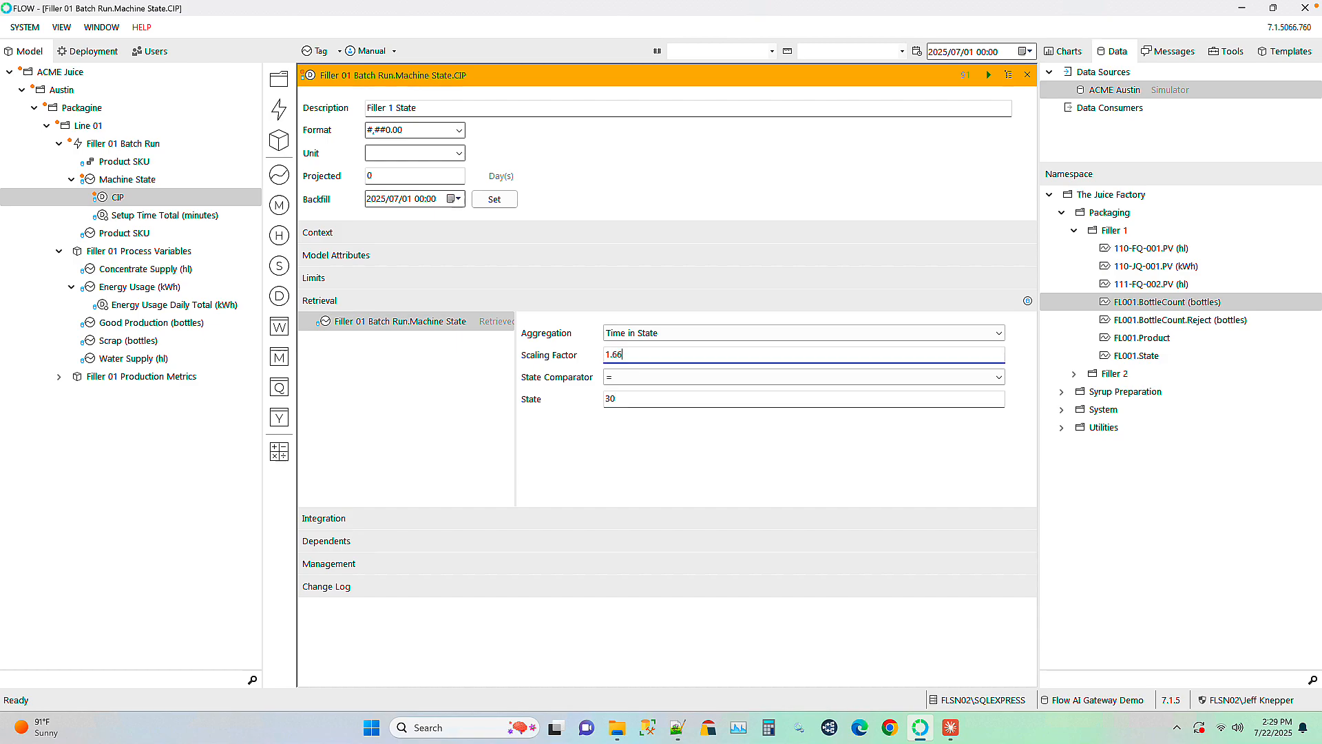
text(7E-05)
click(459, 153)
click(423, 213)
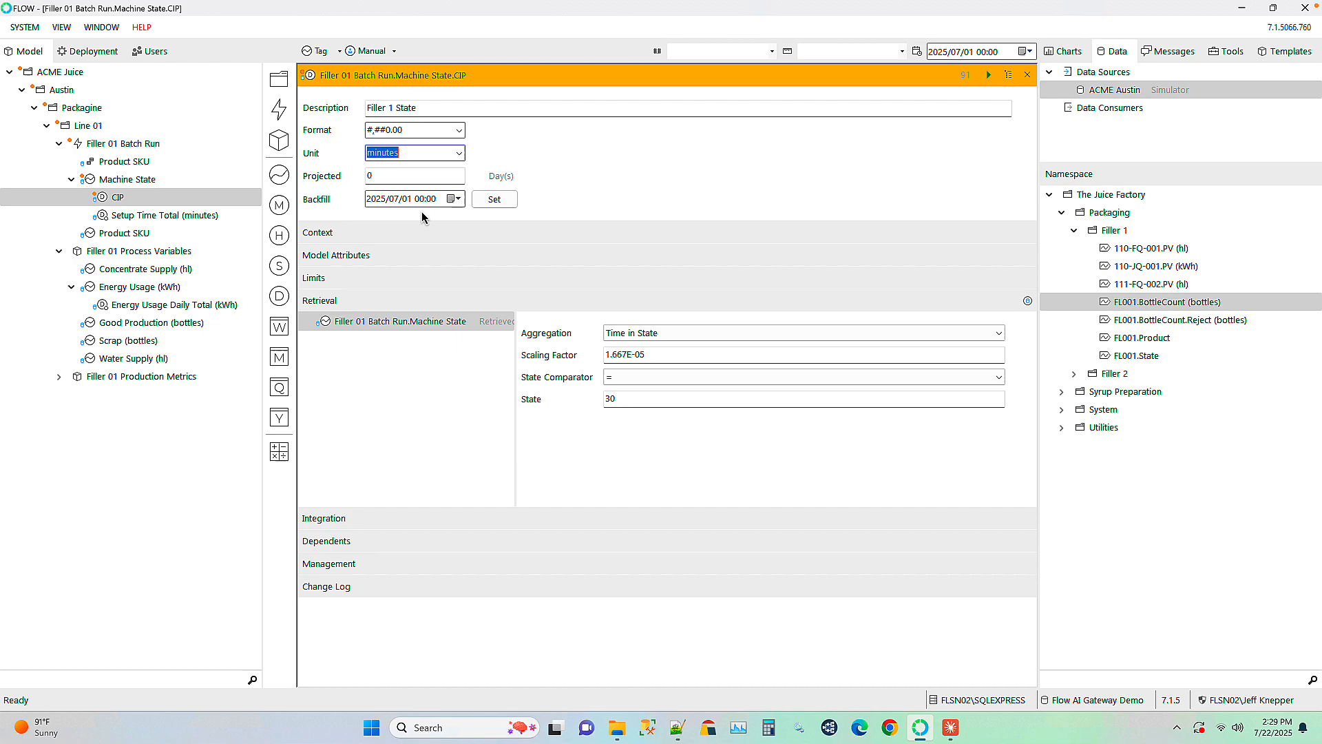
Extend the CIP measure's description to "Filler 1 State total time in CIP per day", deploy the measure and close its editor
click(434, 111)
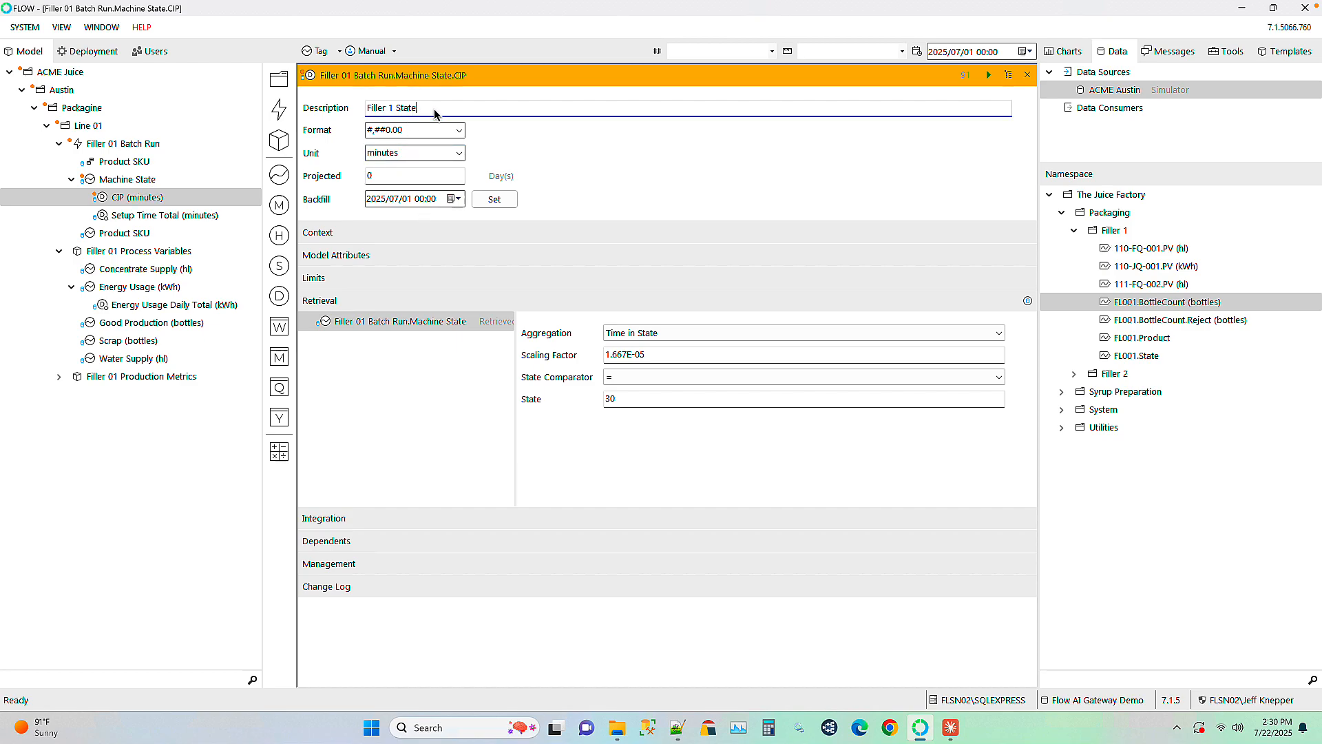
text(total time in CIP per day)
key(Tab)
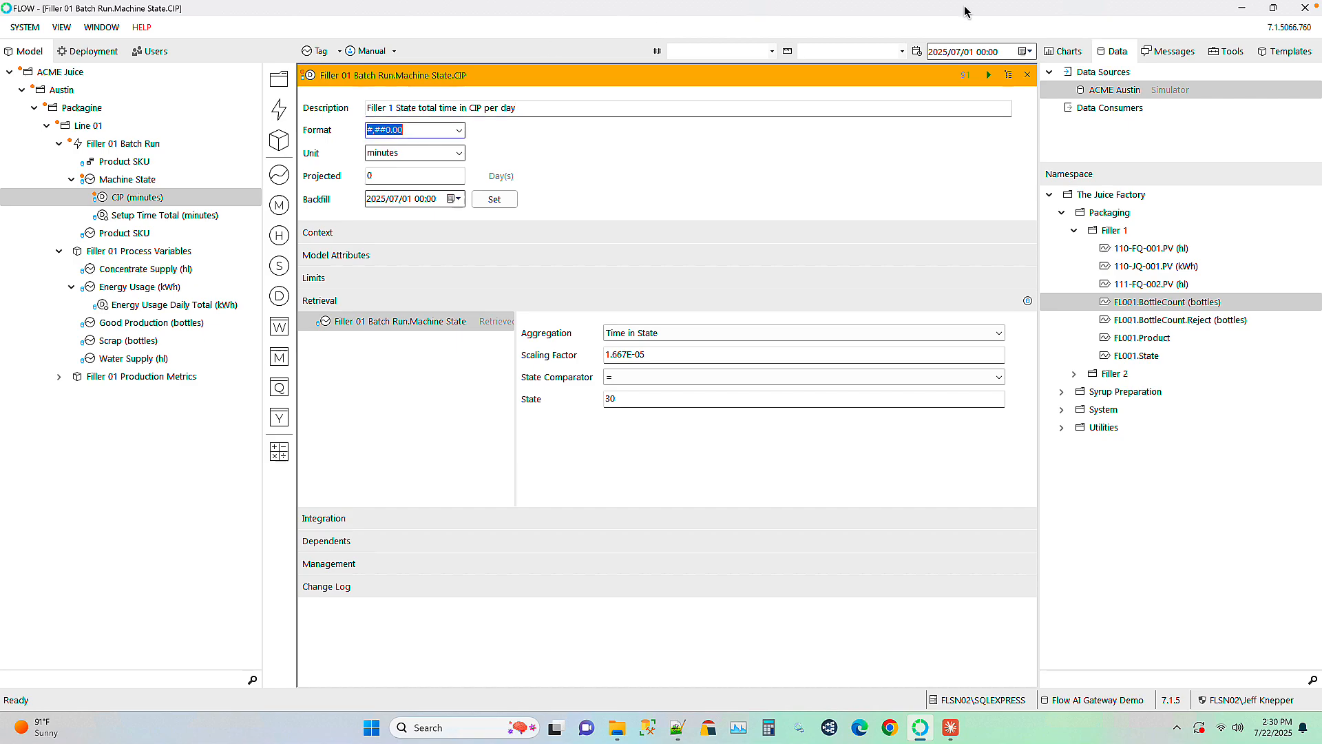
click(1025, 77)
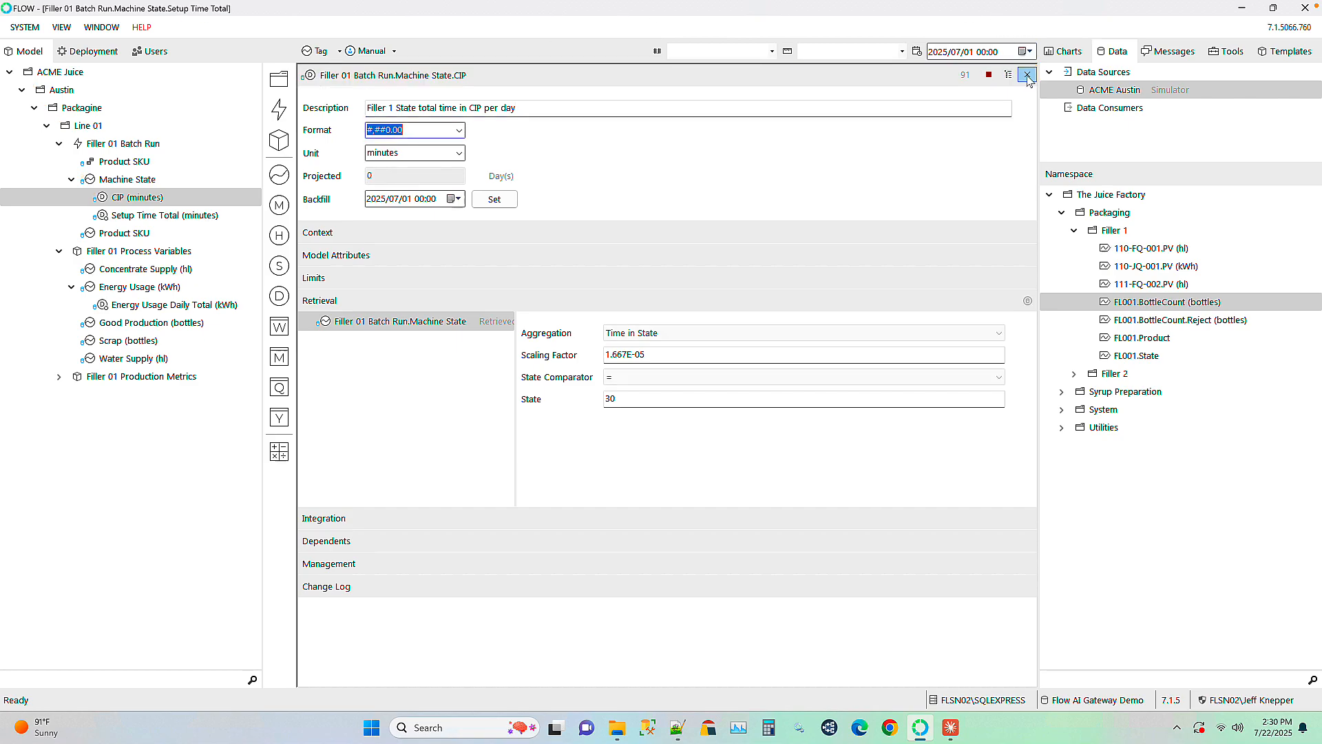
Rename the CIP measure as CIP Time Total Daily
click(127, 200)
right_click(126, 200)
click(148, 241)
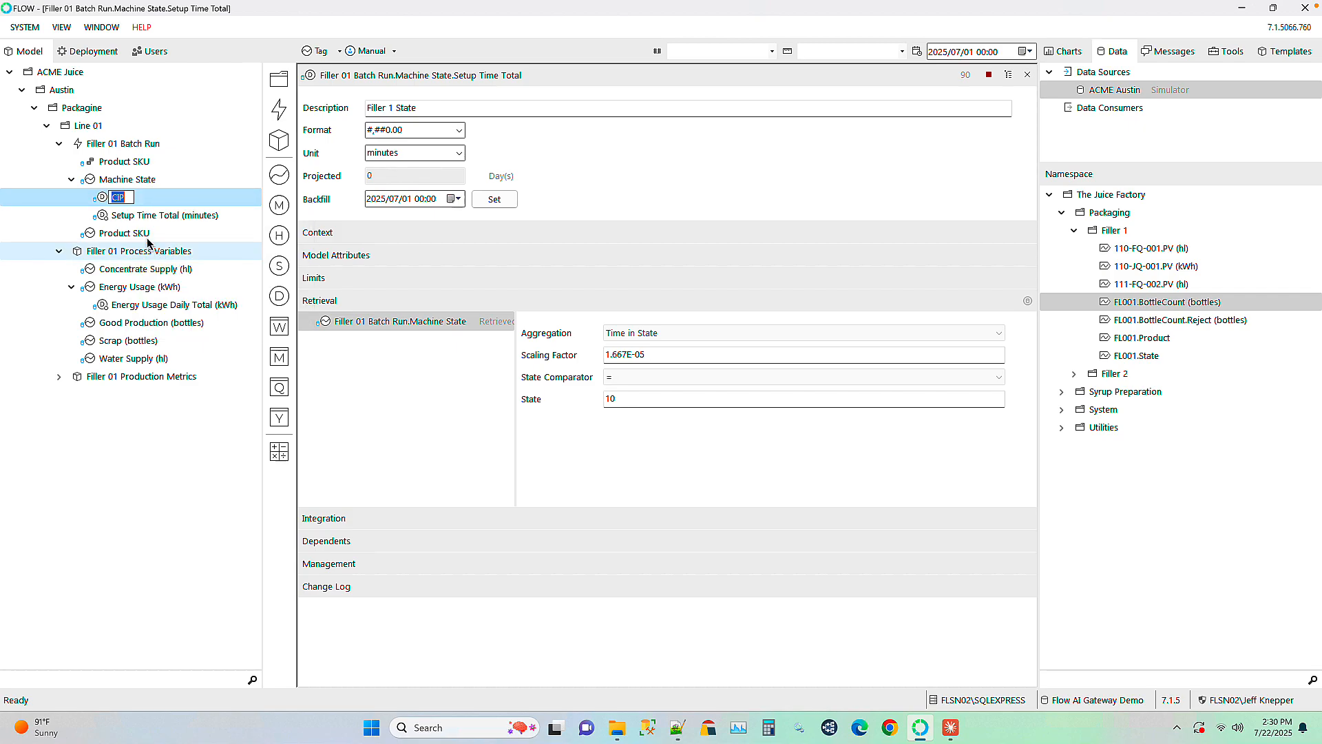
click(126, 200)
text(Time)
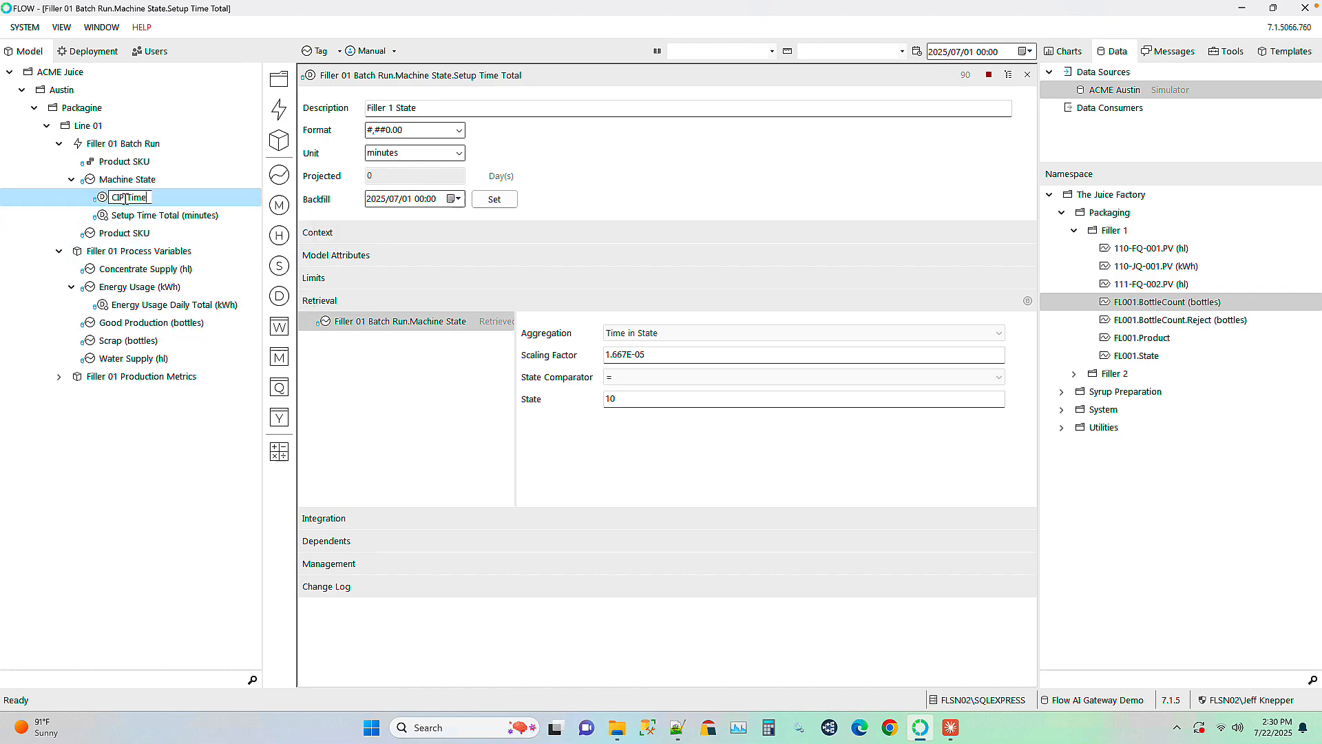
text( Total Daily)
Rename the Setup Time Total measure as Setup Time Total Daily
click(139, 218)
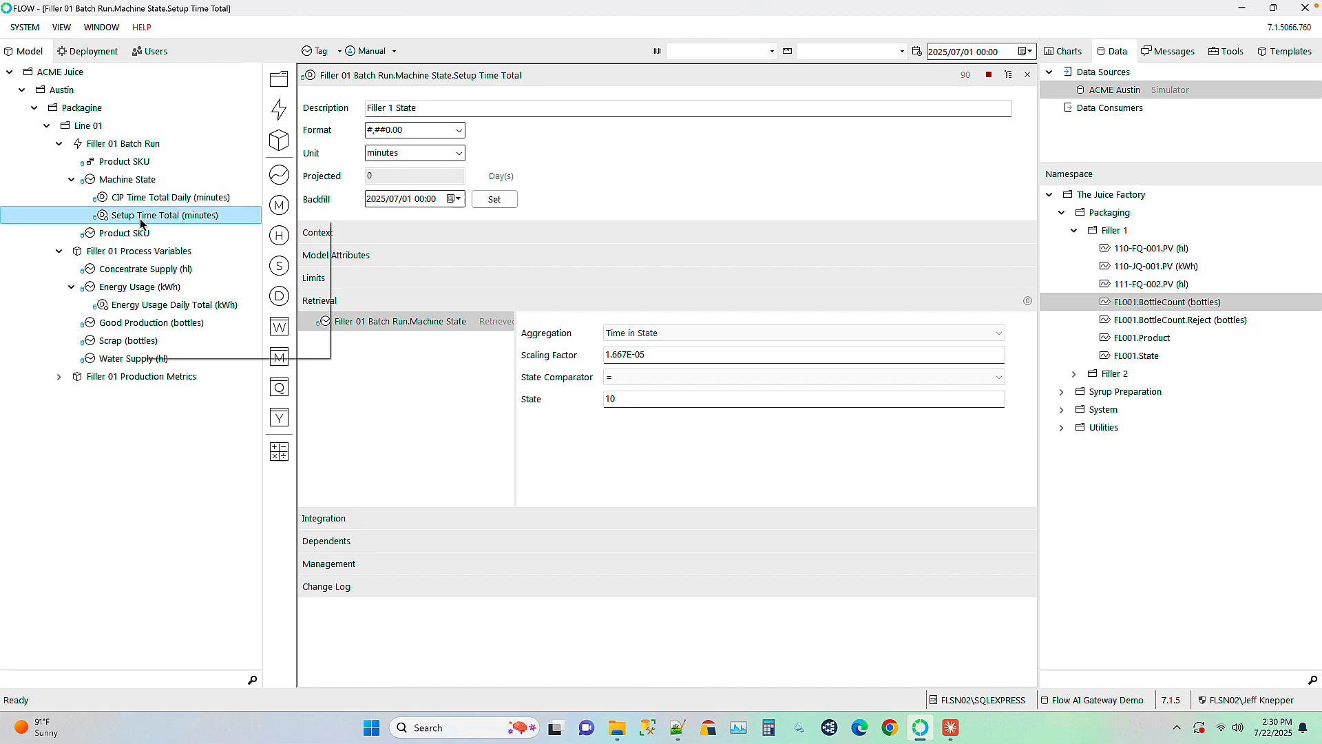
right_click(139, 217)
click(200, 274)
click(182, 220)
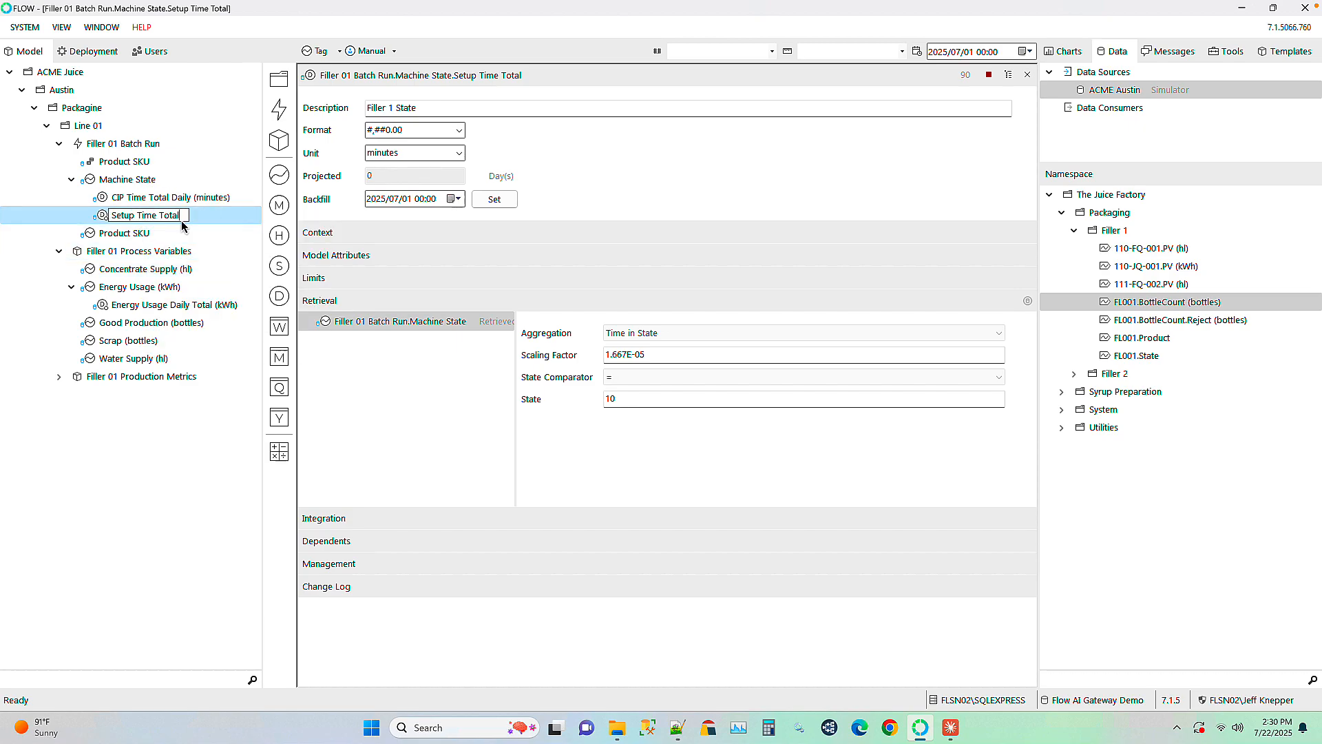
text(Ba)
text(ily)
key(Return)
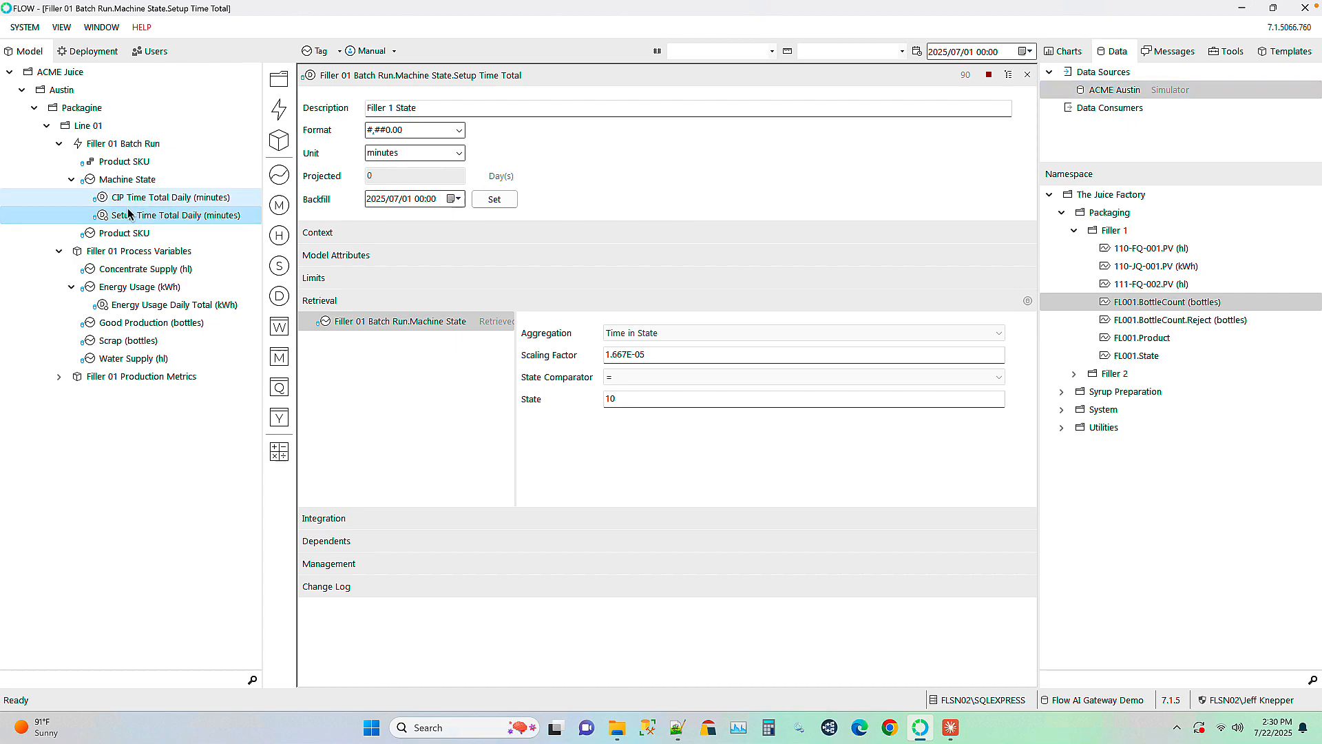
Extend the setup time measure's description to "Filler 1 State total time in Setup per day" and close its editor
click(515, 109)
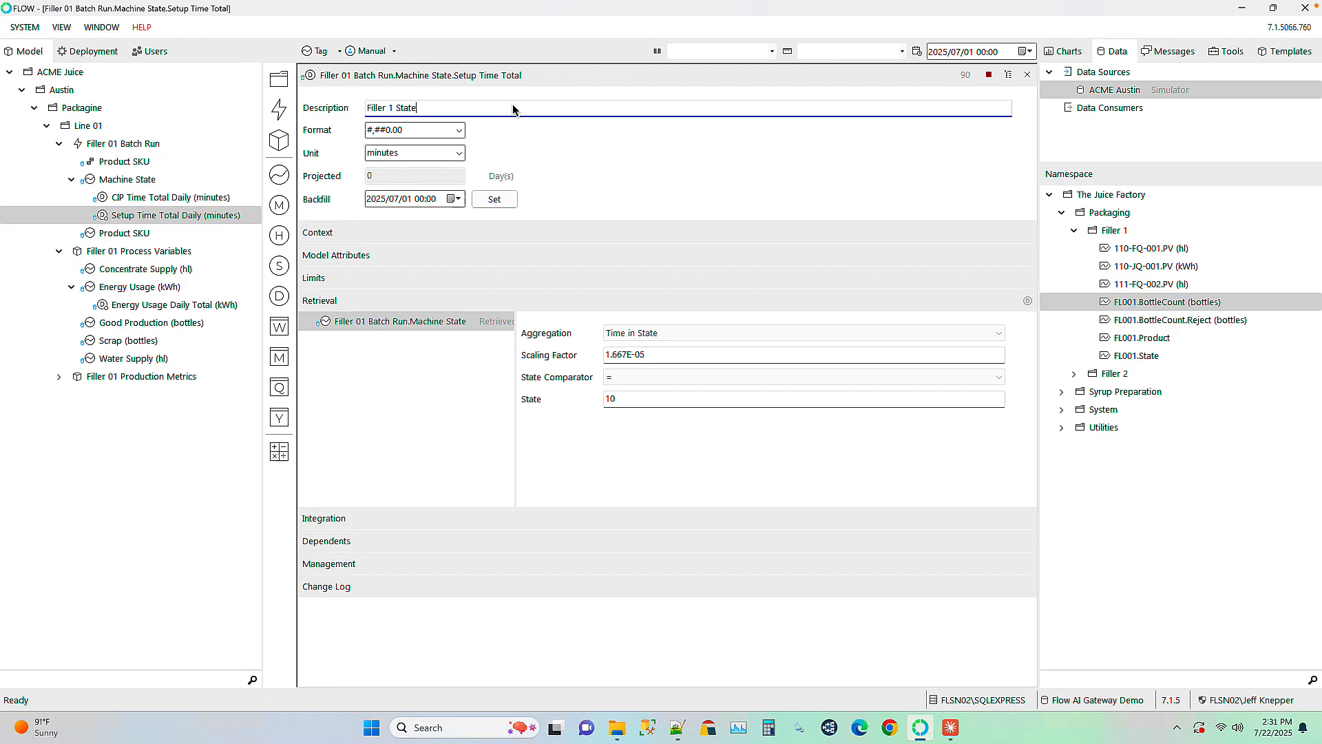
text(total time in Setup per day)
key(Tab)
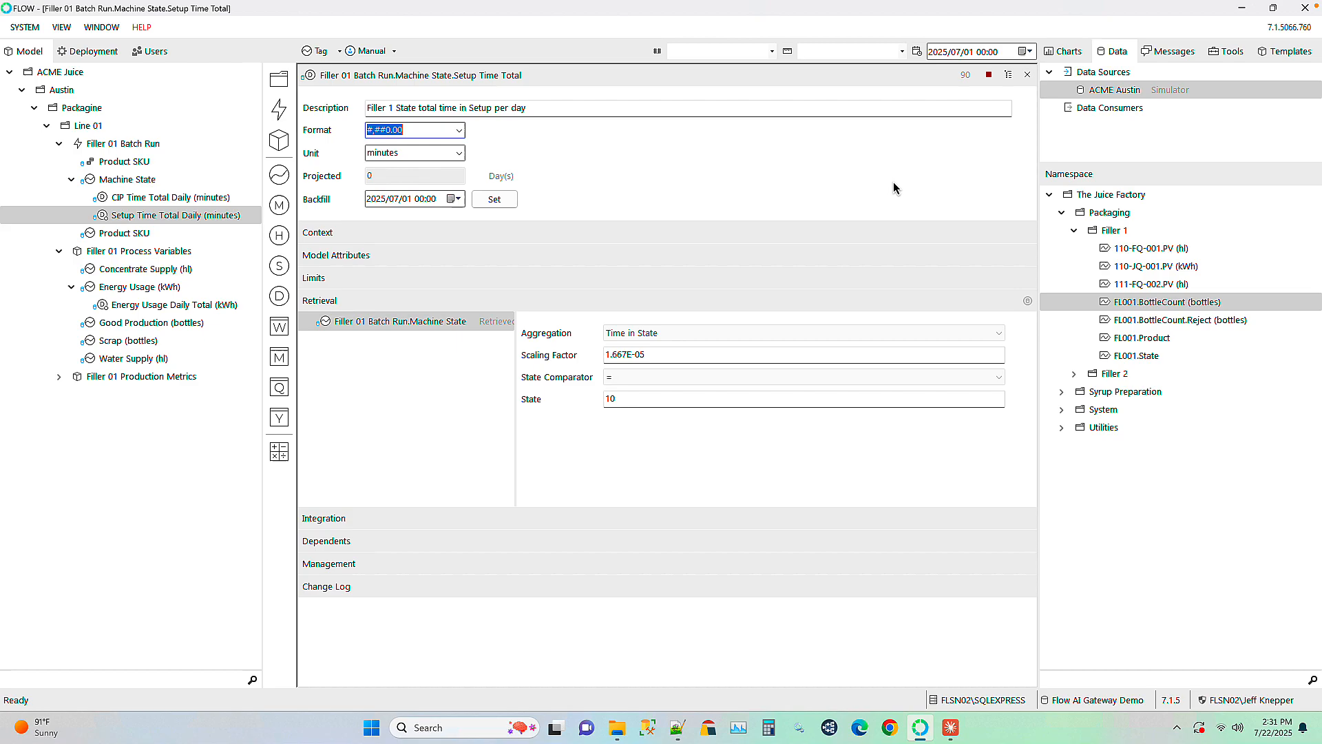
click(1027, 75)
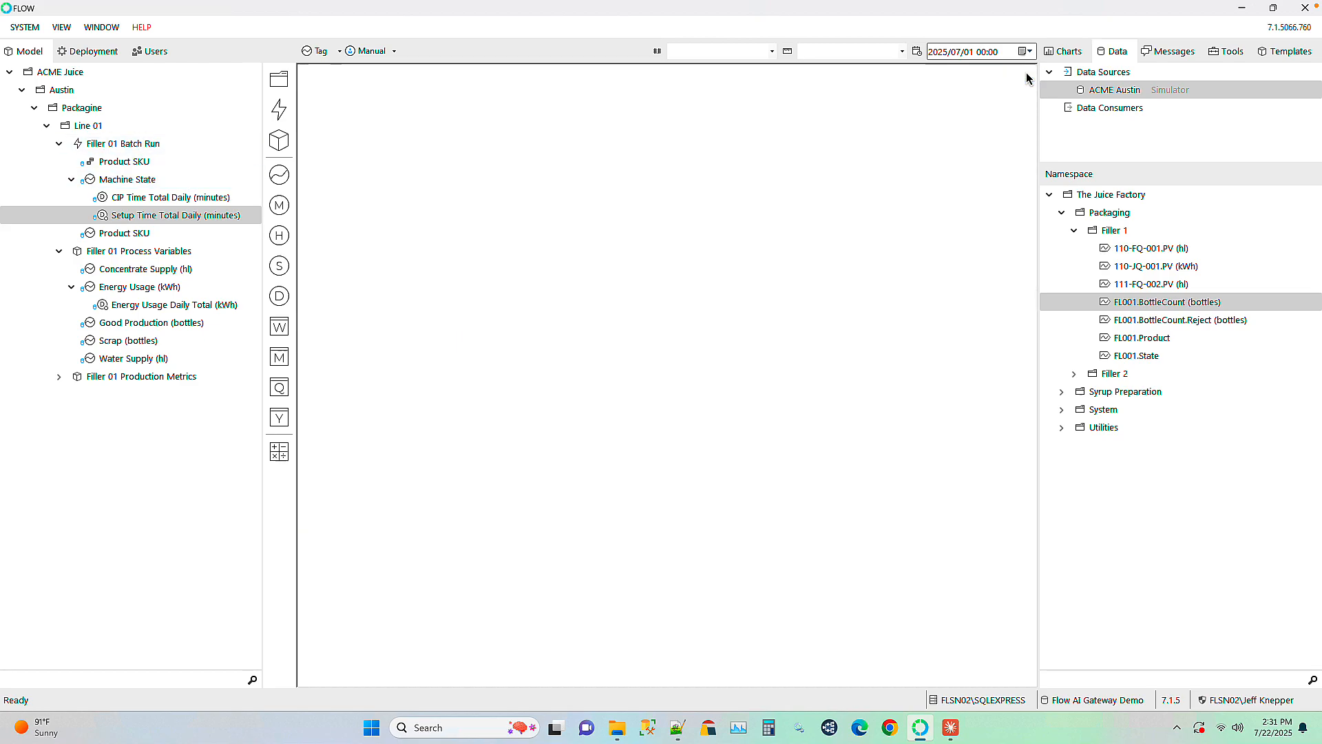
Create a calculated measure named Downtime Trigger from Machine State in Filler 01 Batch Run
click(114, 179)
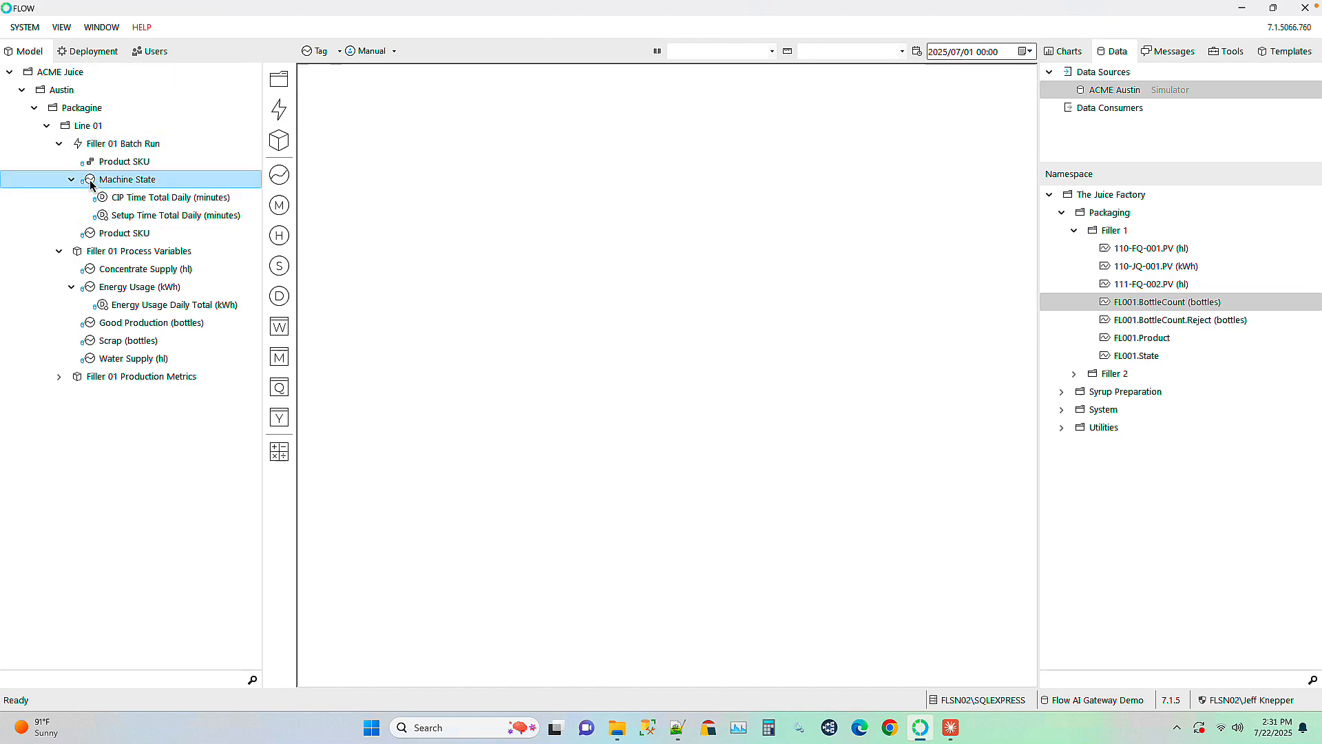
click(280, 452)
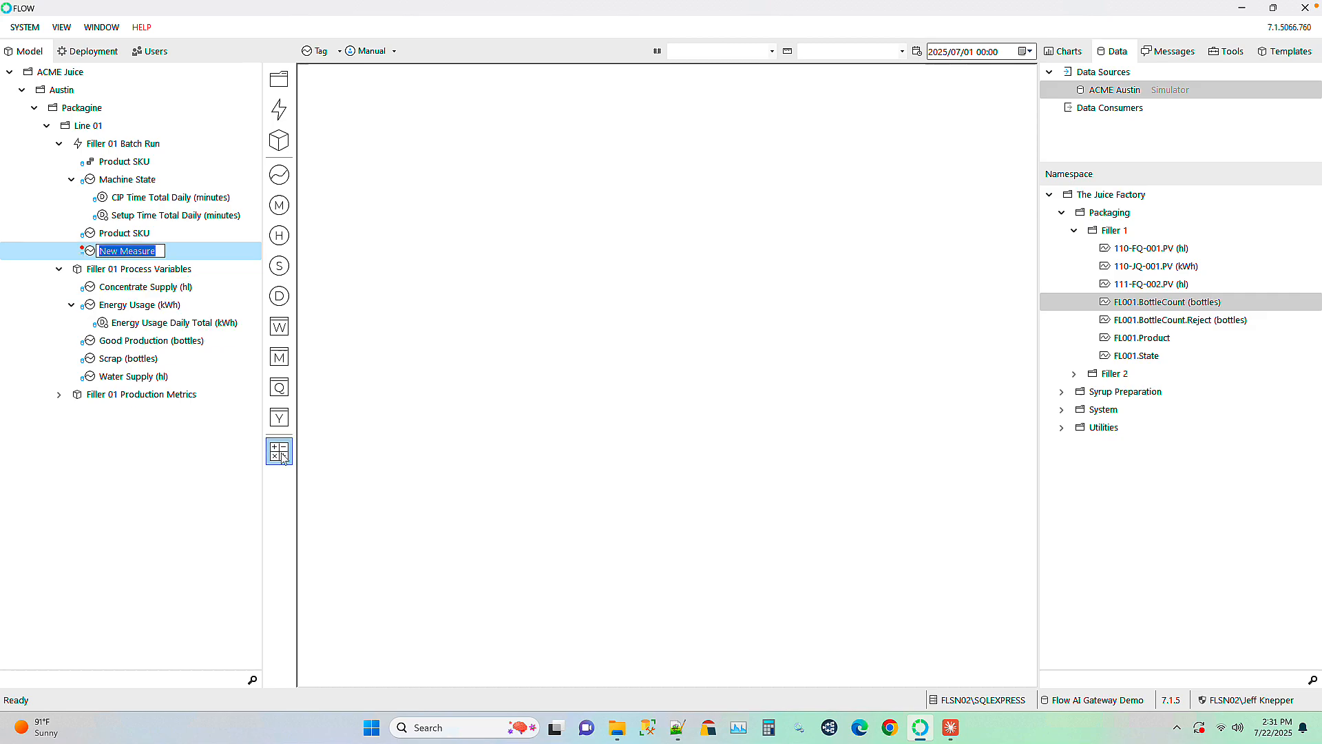
text(Downtime Trigg)
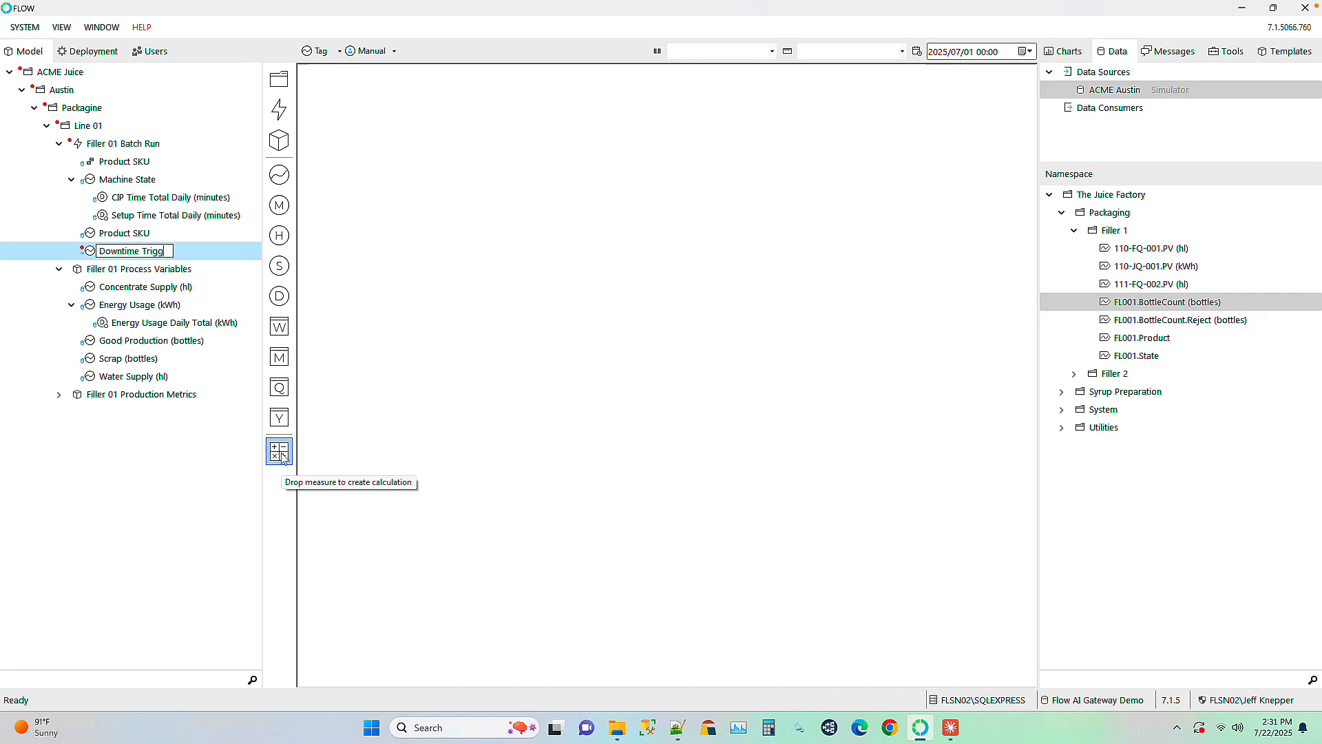
text(er)
key(Return)
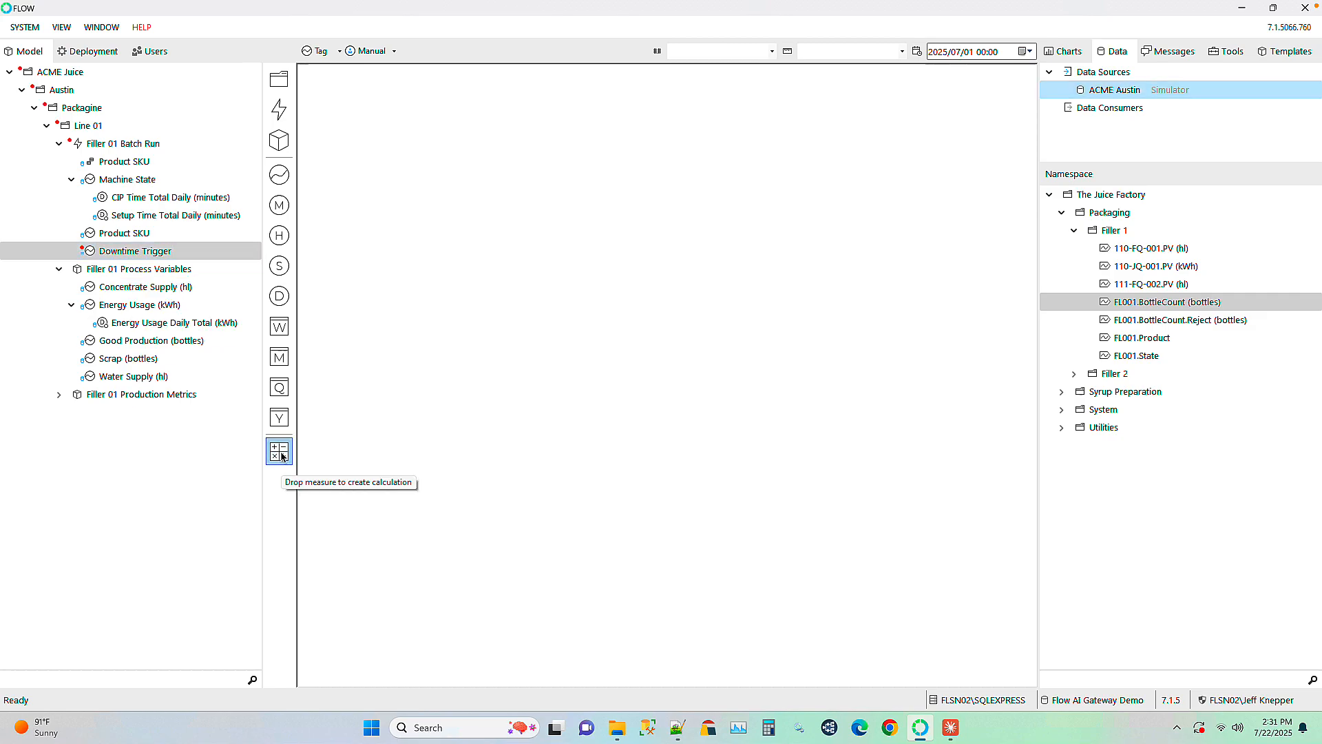
Open Downtime Trigger and set the start date of its data preview to 2025-07-21
double_click(132, 254)
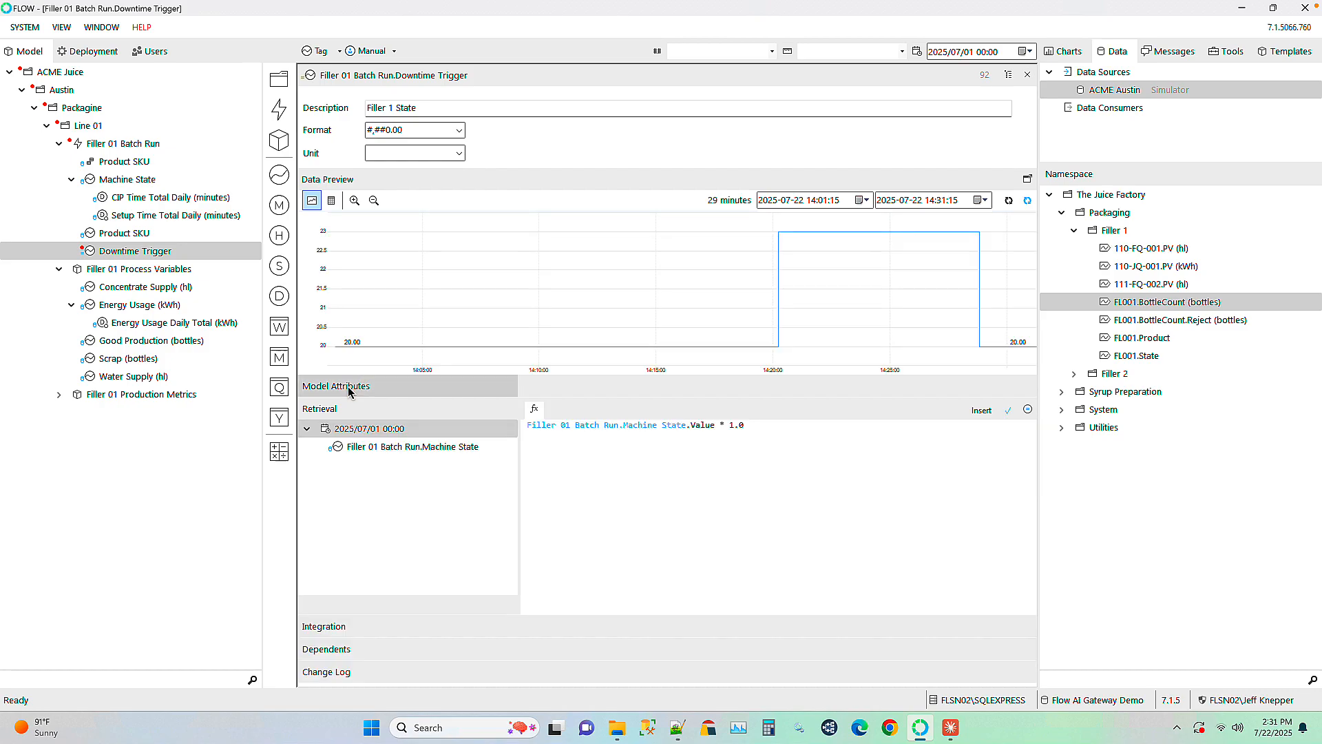
click(866, 200)
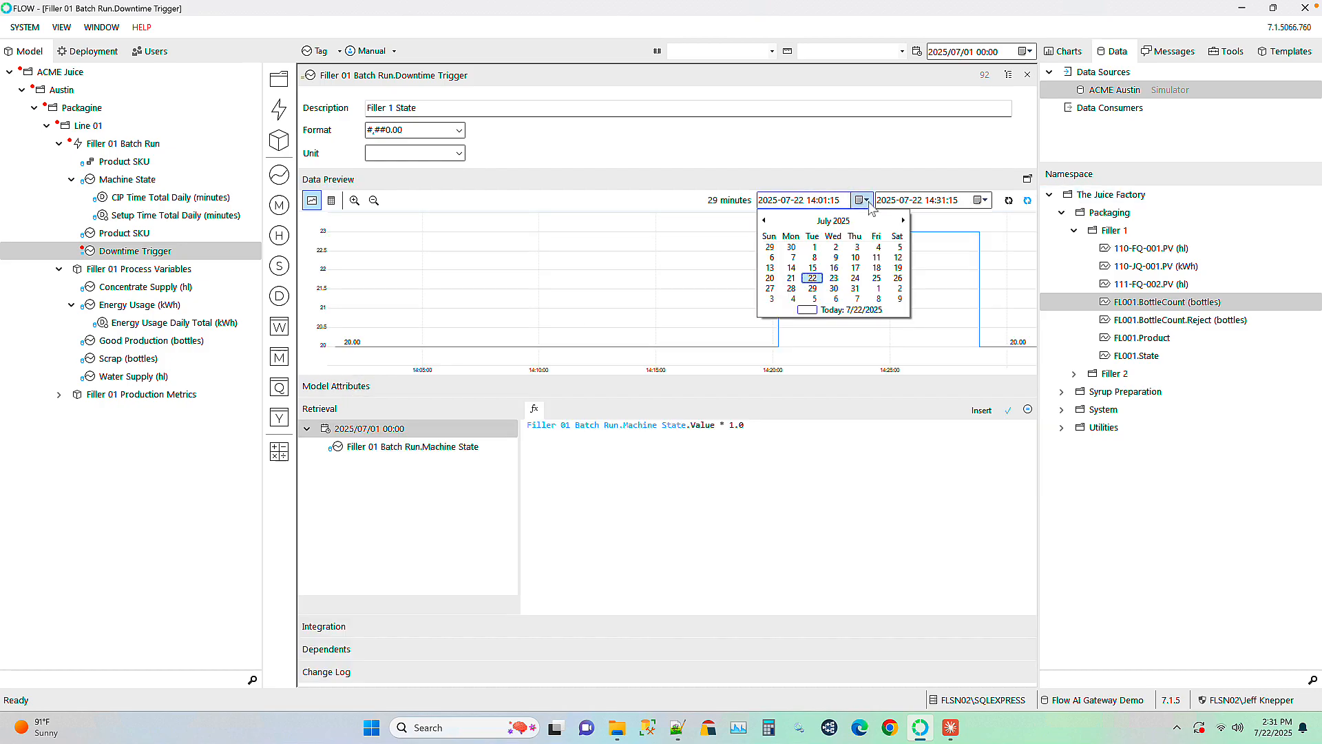
click(792, 279)
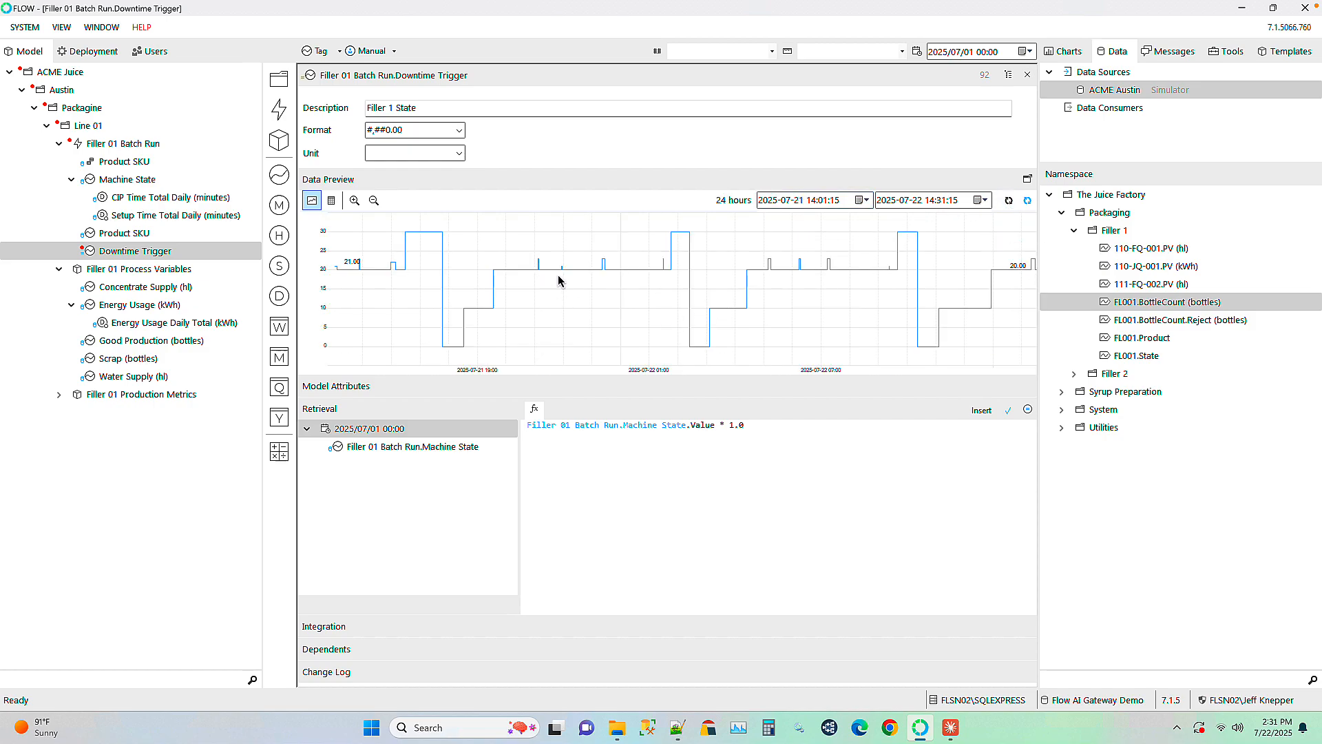
Make the Downtime Trigger calculation return 1 when the Machine State value is >= 21 && < 30, otherwise 0, validate it and refresh the preview
click(727, 425)
drag(721, 425, 779, 437)
text(>= 21 &&)
click(394, 447)
drag(394, 448, 852, 514)
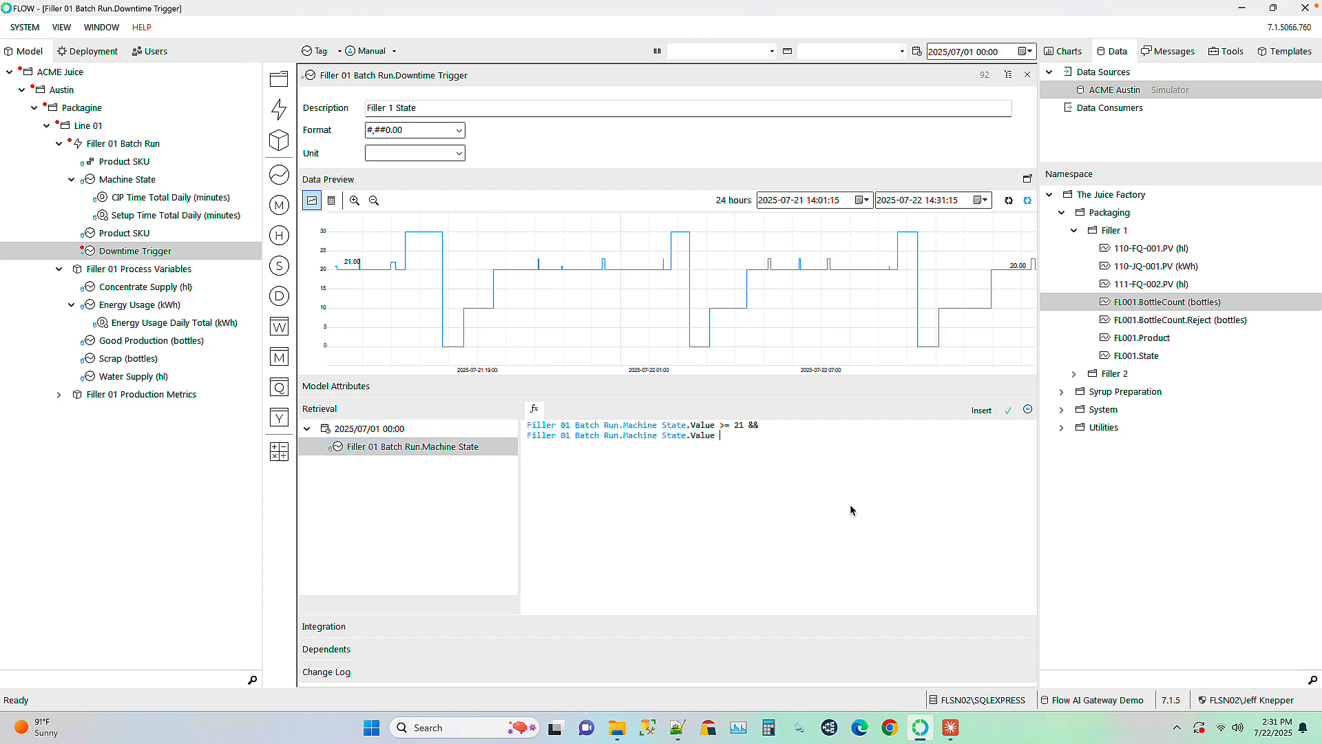
text(< 30)
key(BackSpace)
key(BackSpace)
text(?)
click(1007, 411)
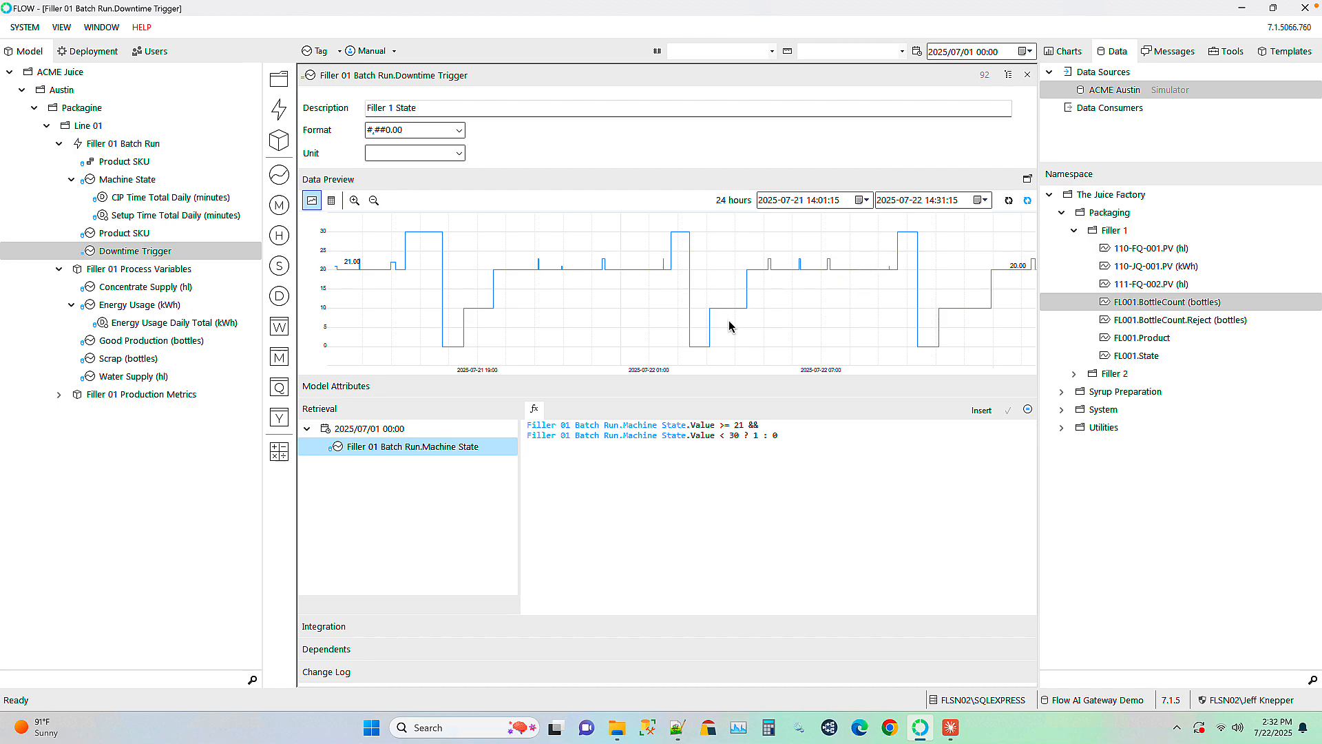
click(1011, 202)
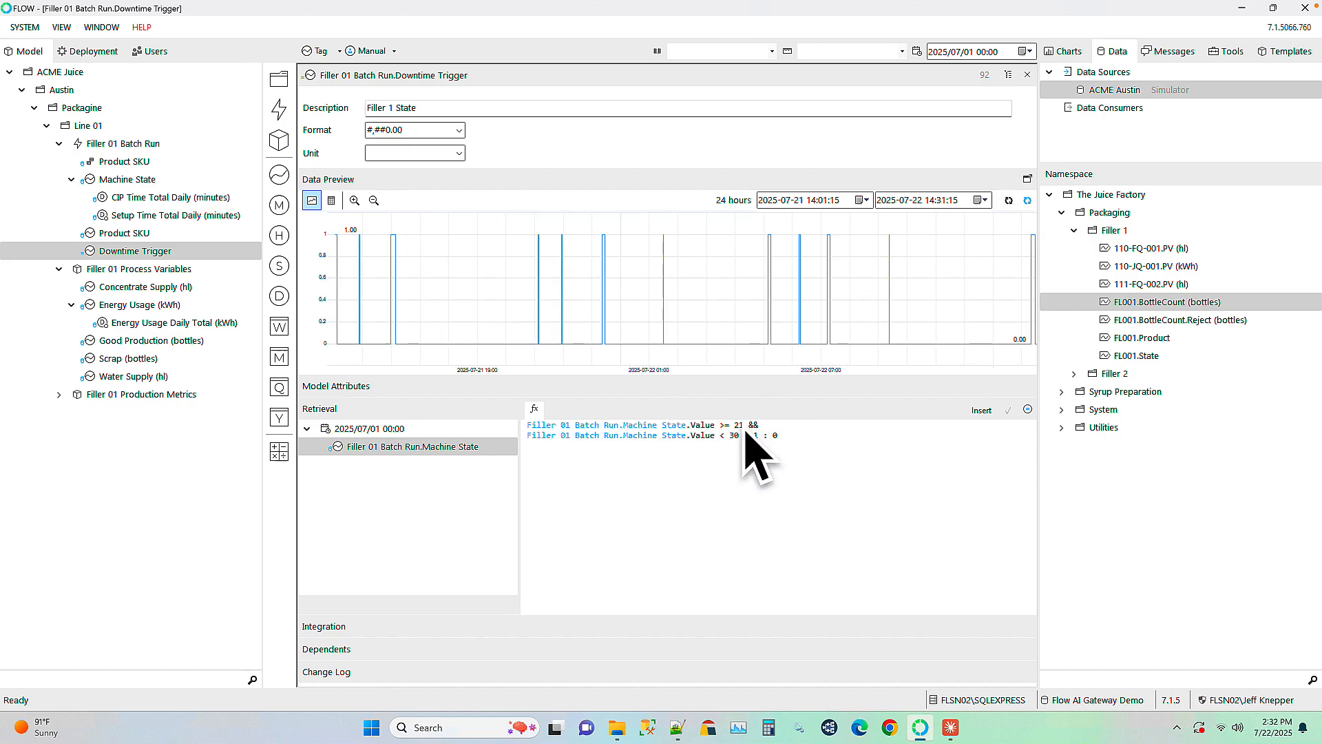
Close the Downtime Trigger editor and create a daily measure from Downtime Trigger named Downtime Total Daily
click(1028, 75)
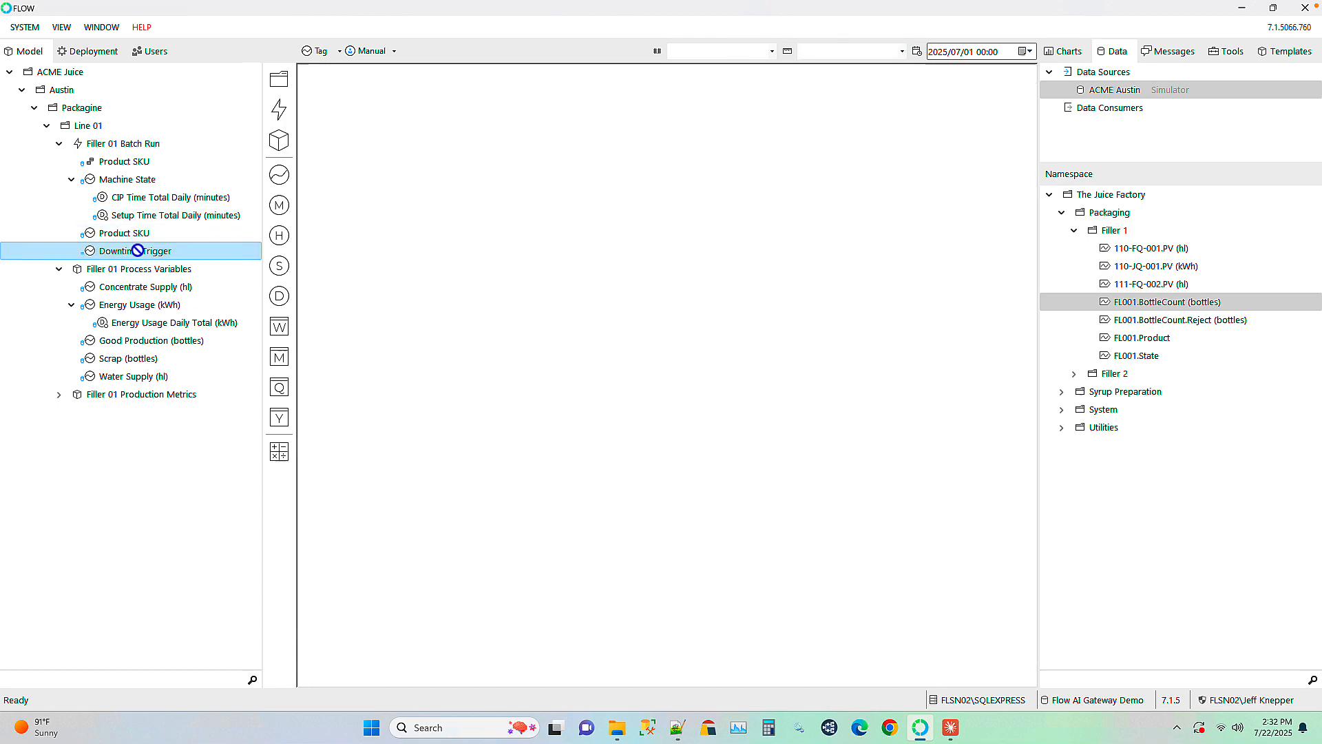
drag(138, 250, 279, 296)
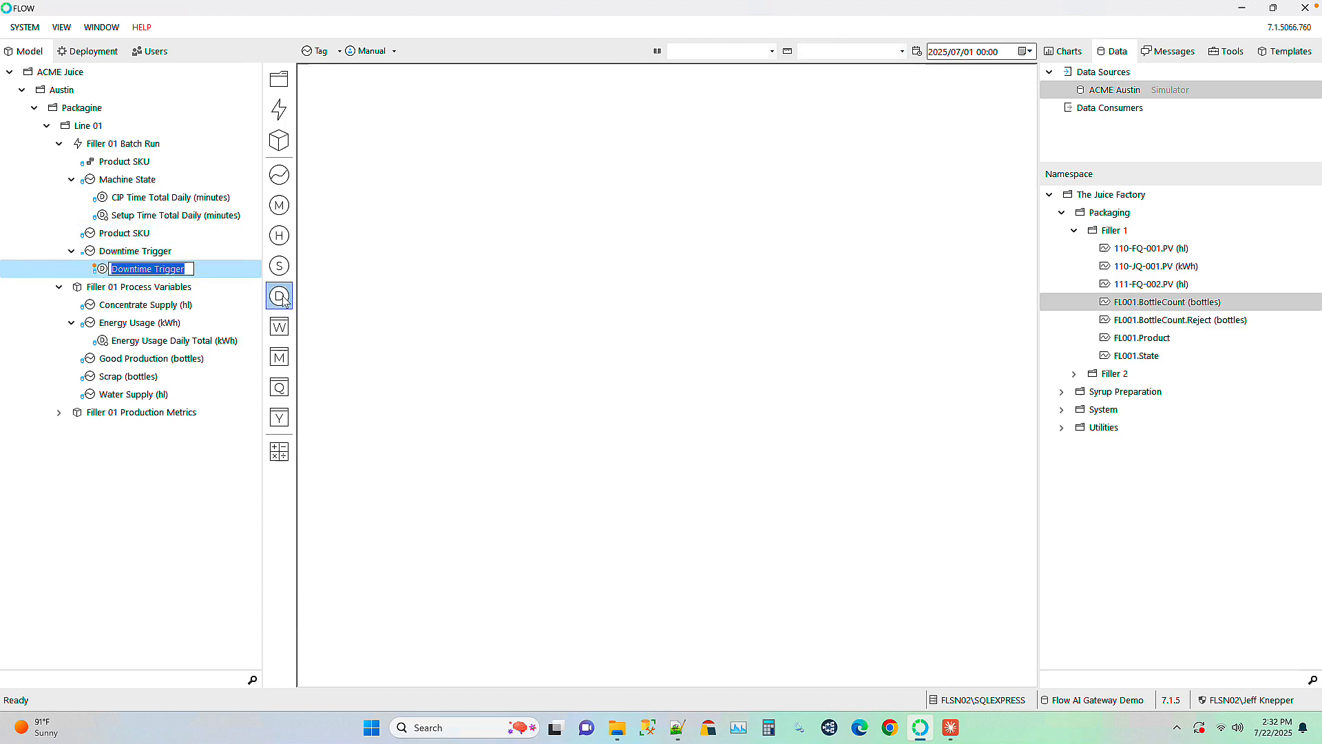
text(D)
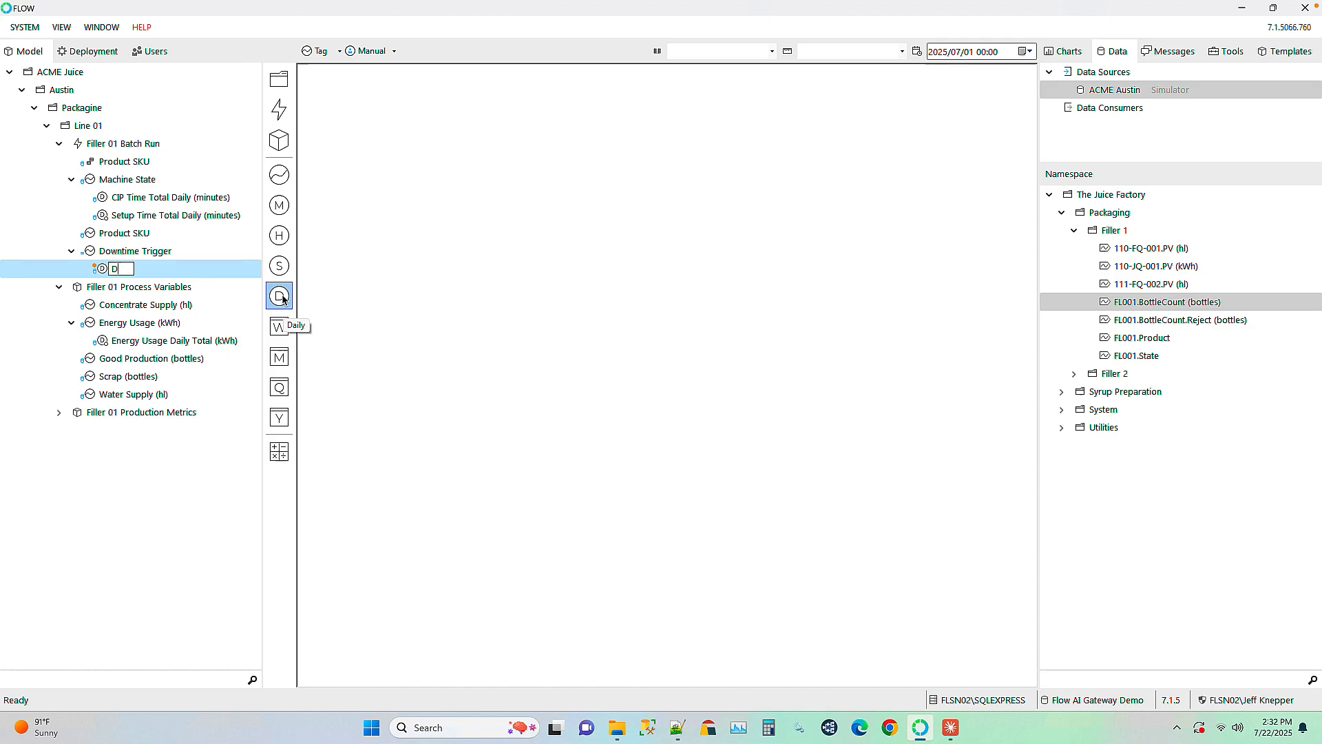
text(owntime Tota)
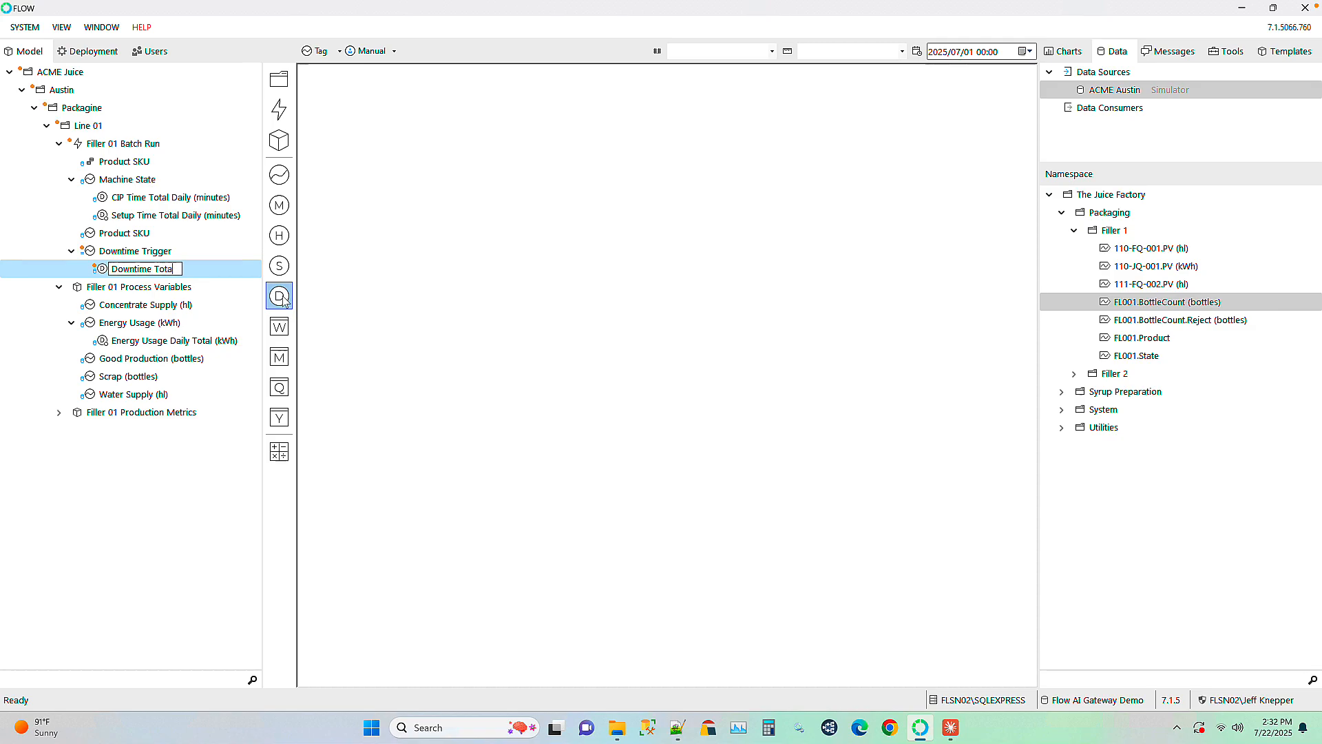
text(l Daily)
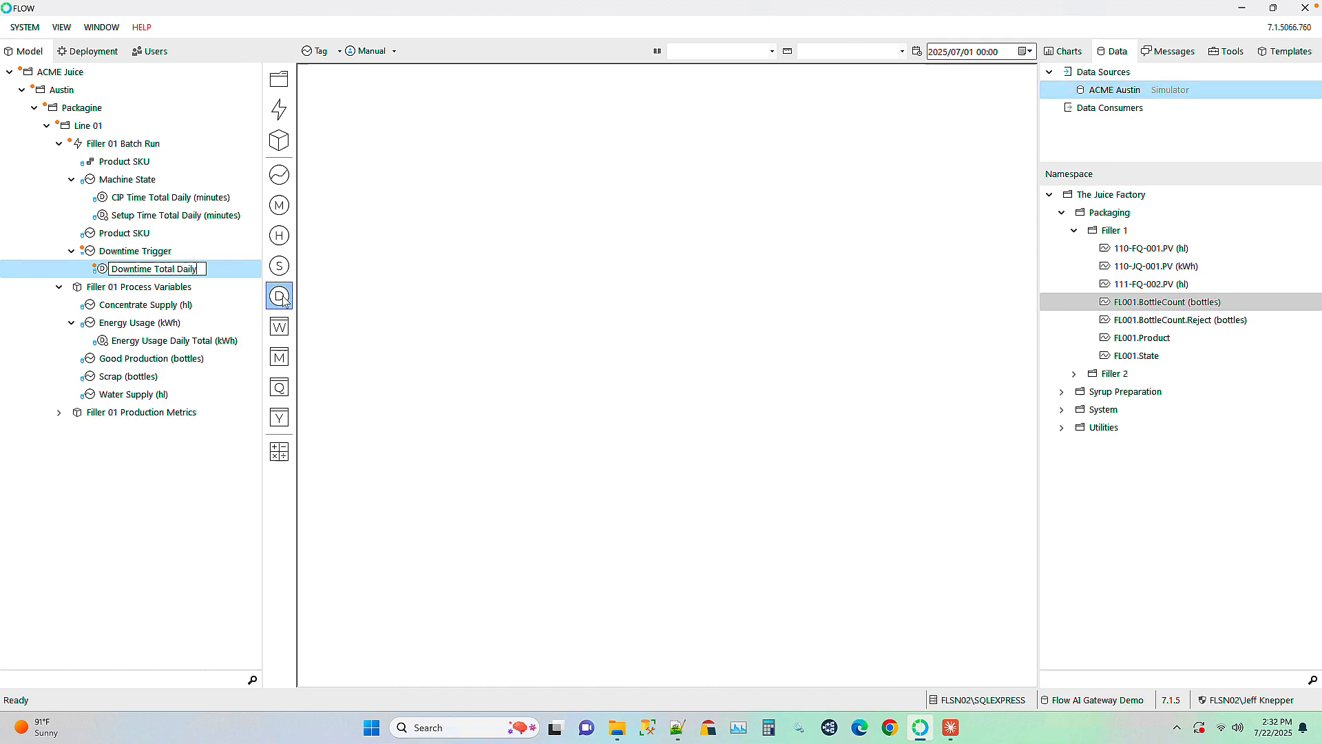
key(Return)
Open Downtime Total Daily and add the Filler 01 Batch Run event with its Product SKU attribute as context
double_click(123, 269)
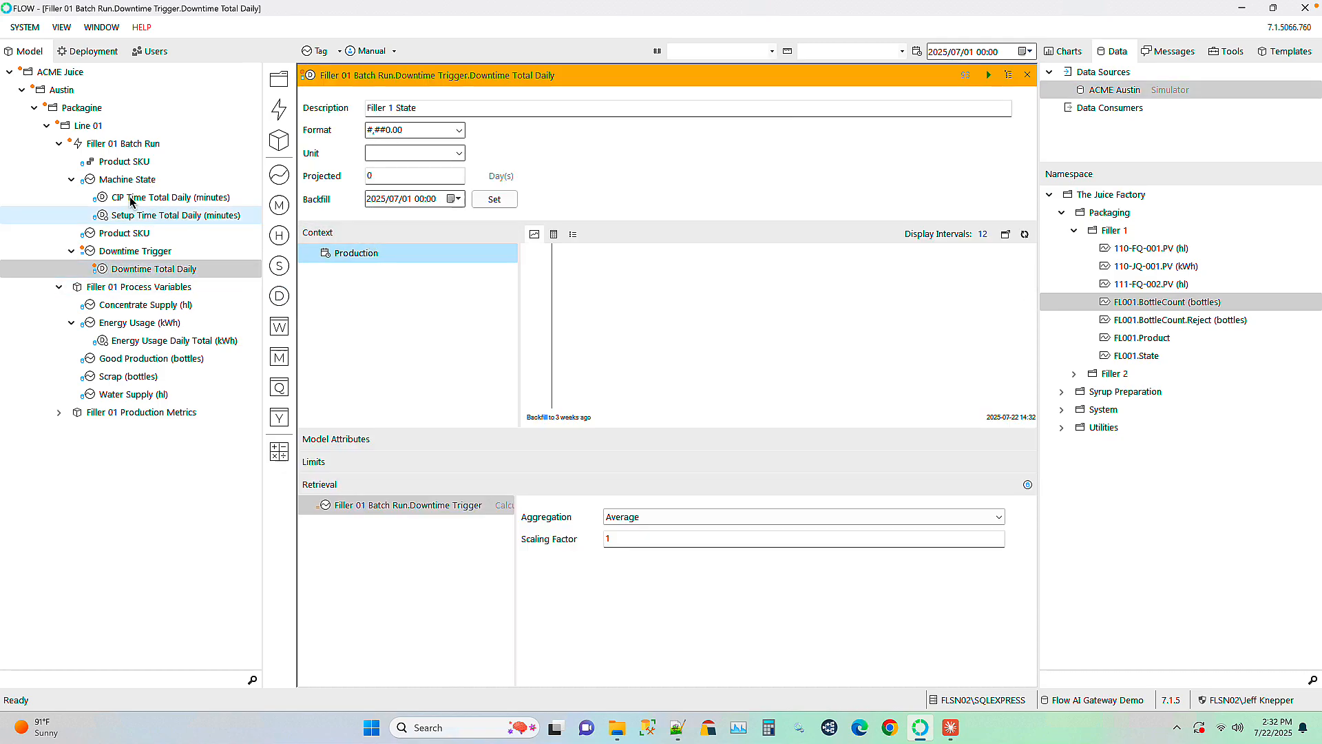
drag(105, 143, 360, 274)
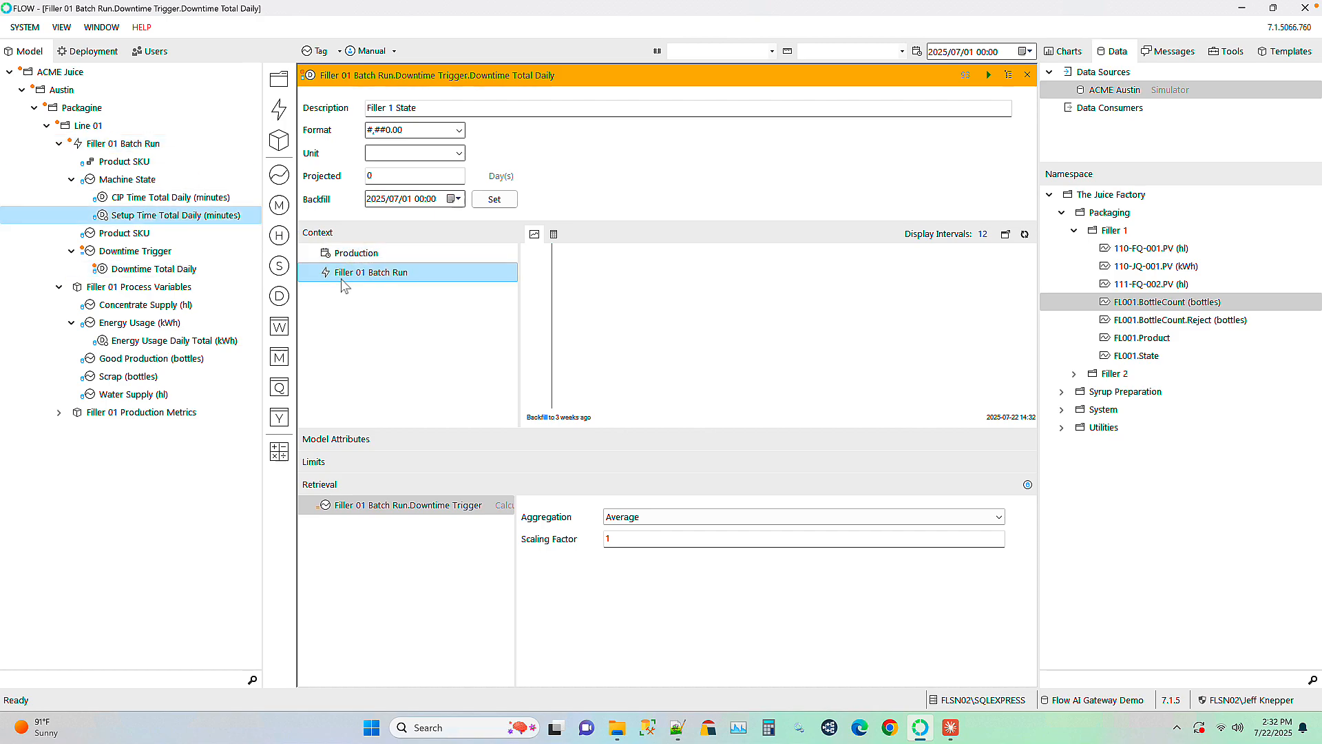
drag(131, 173, 364, 279)
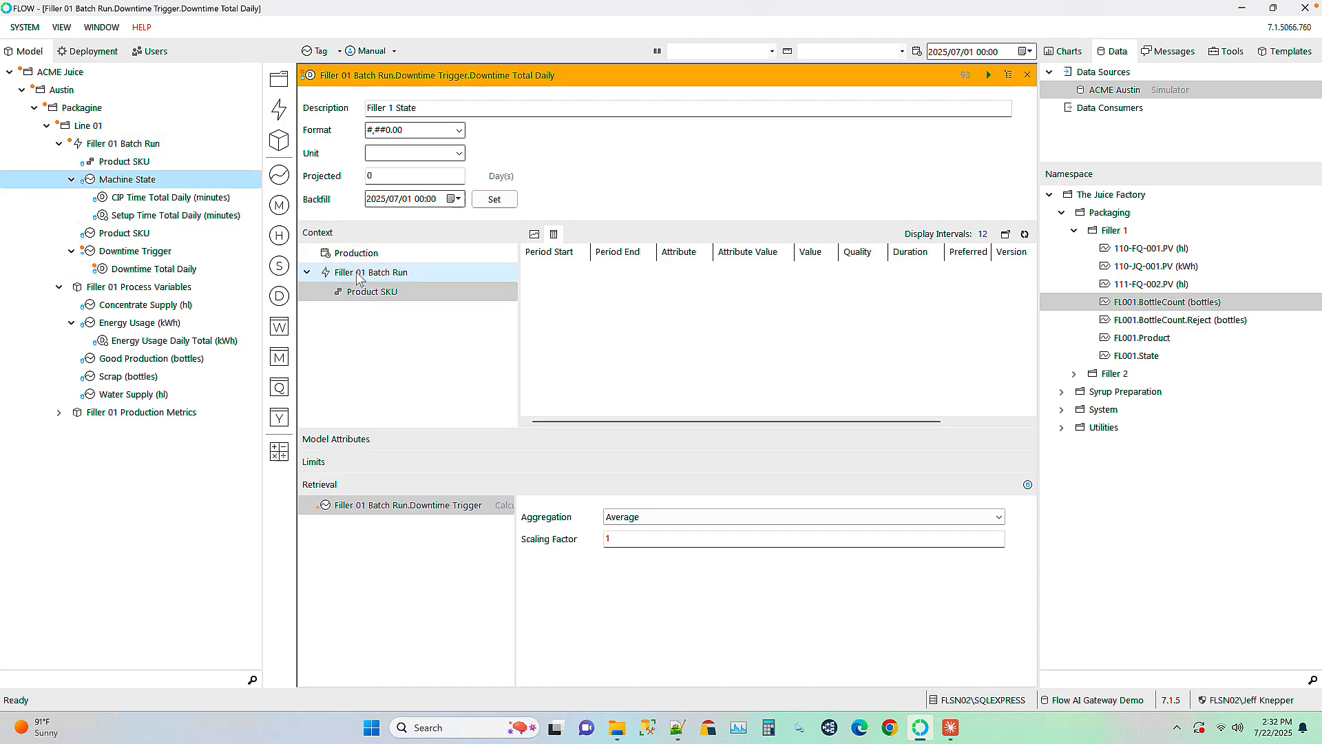
Set Downtime Total Daily to Time in State aggregation with scaling factor 1.667E-05 and state = 1, and deploy it
click(682, 517)
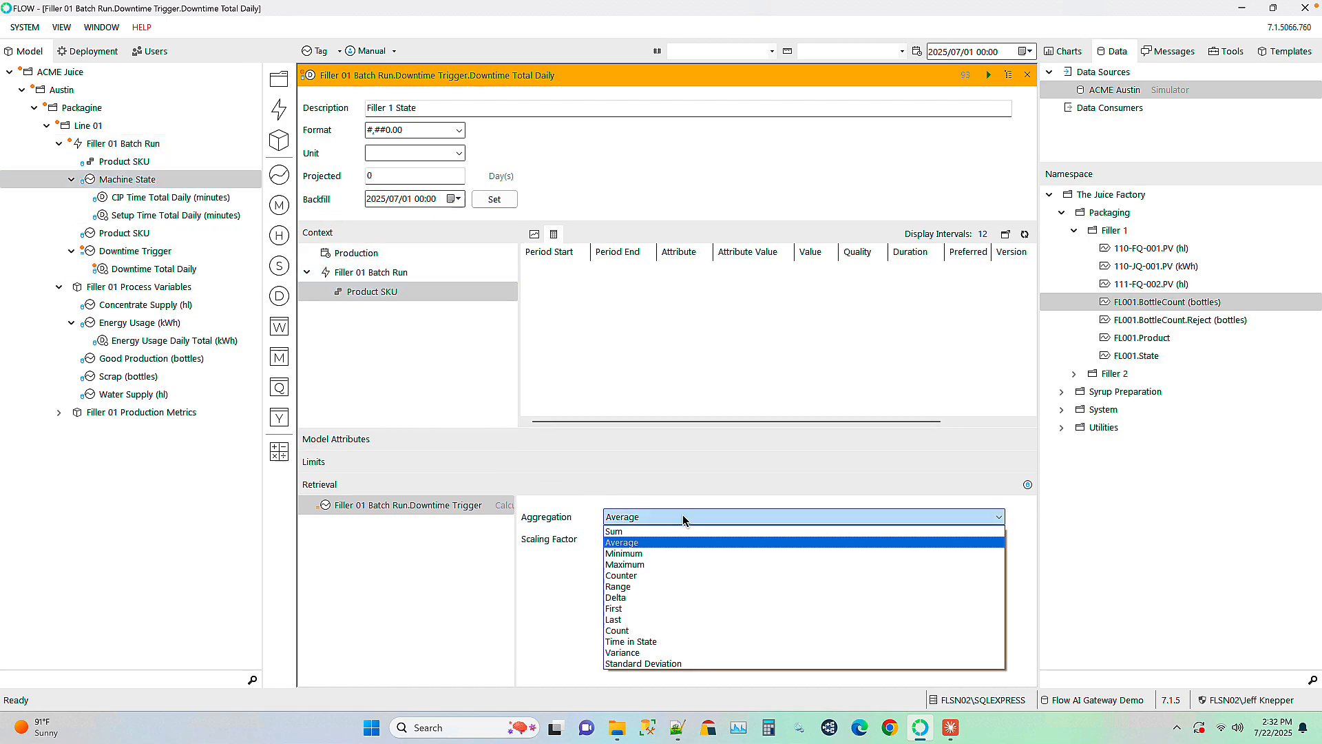
click(646, 642)
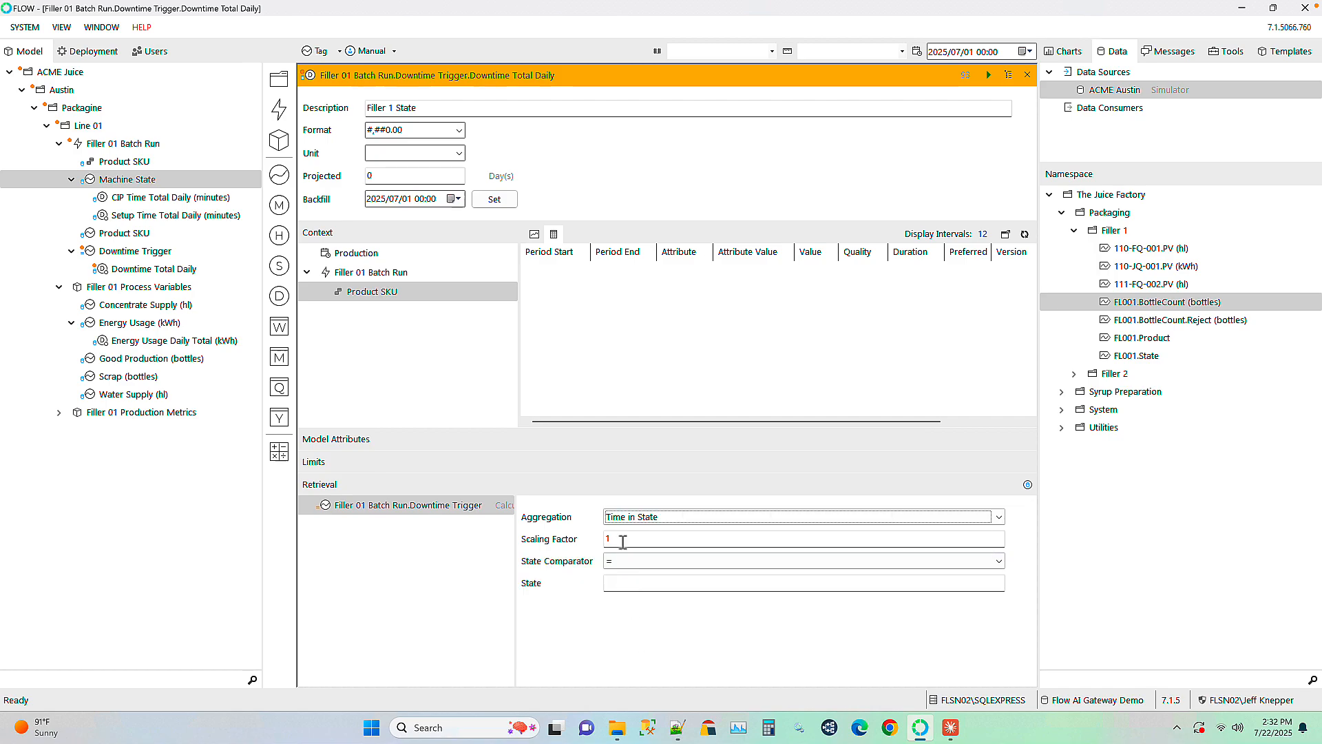
click(617, 544)
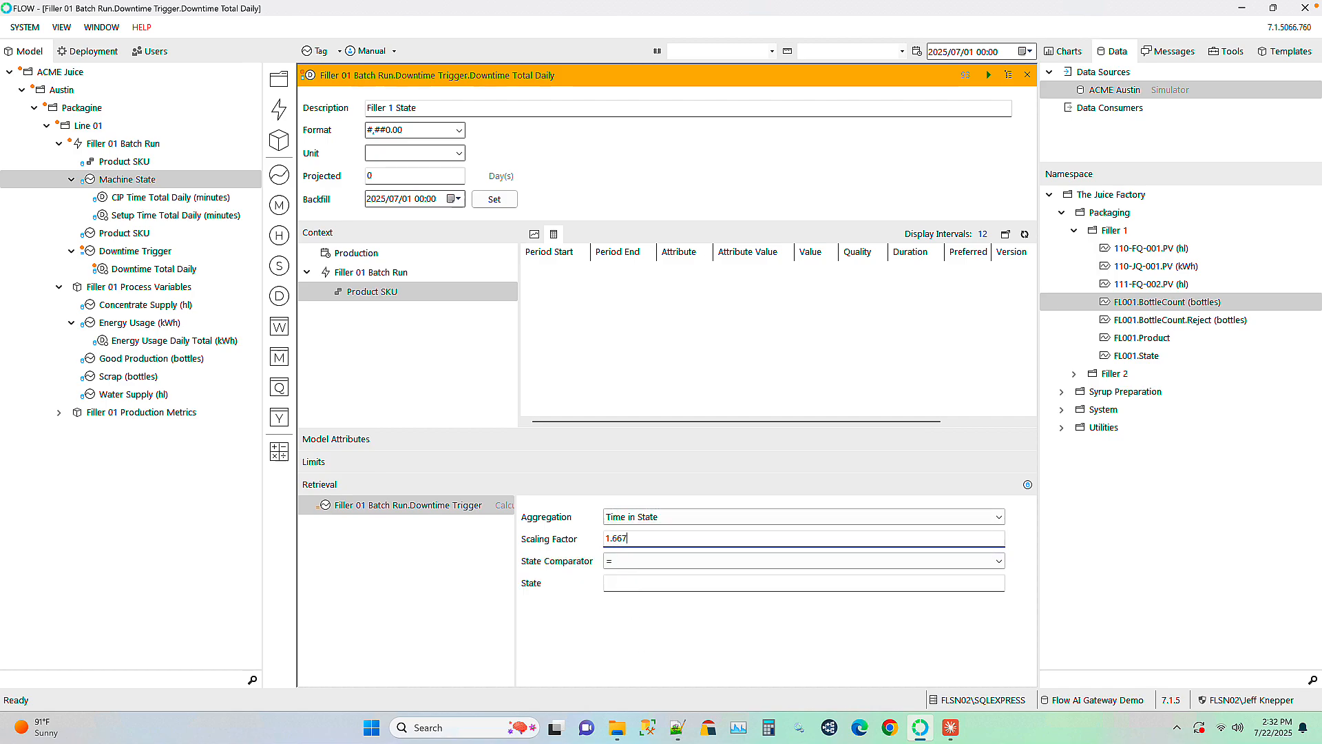
click(631, 585)
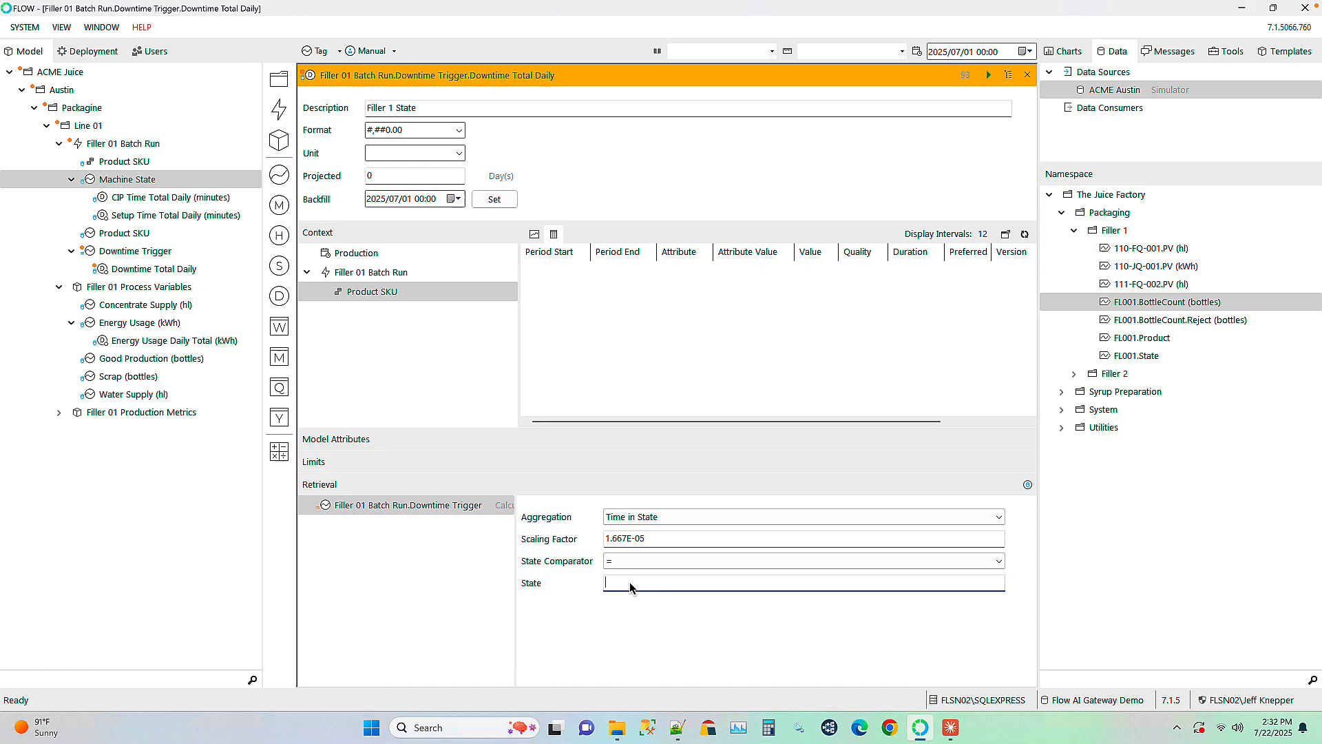
text(1)
key(Tab)
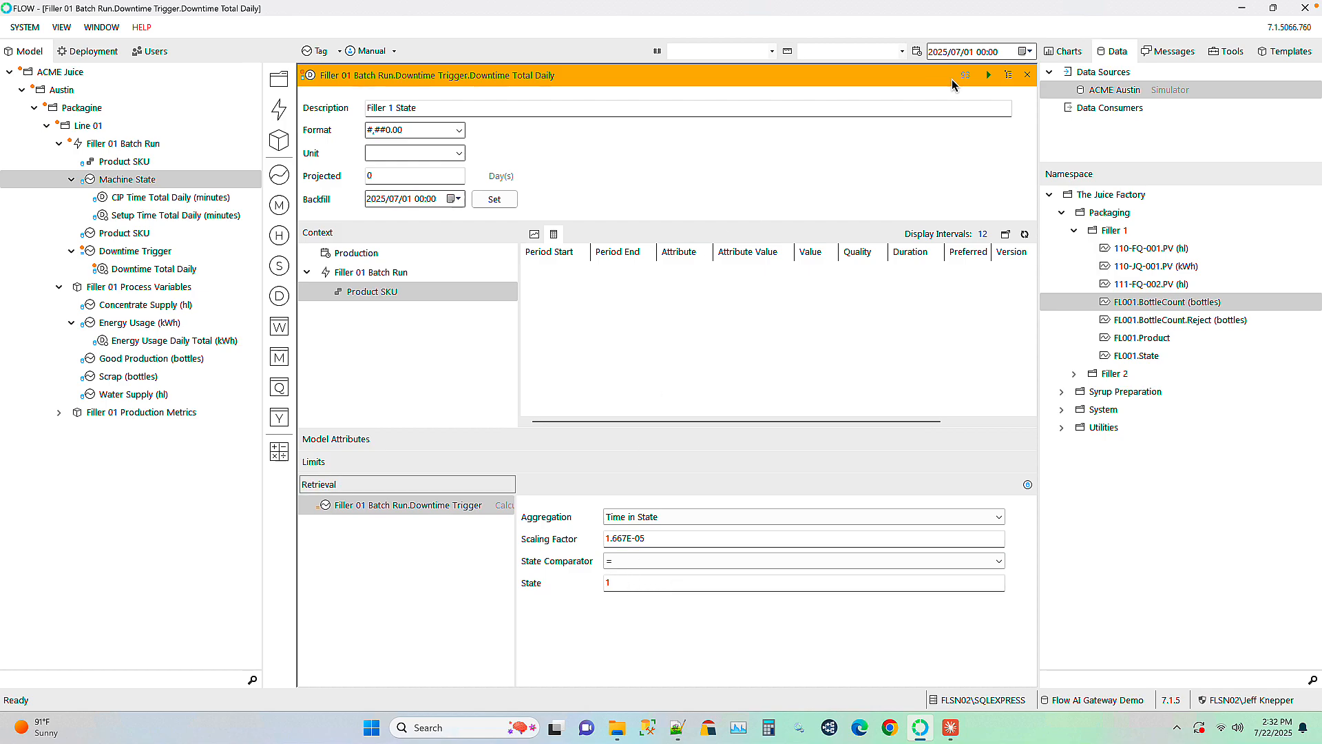
click(989, 75)
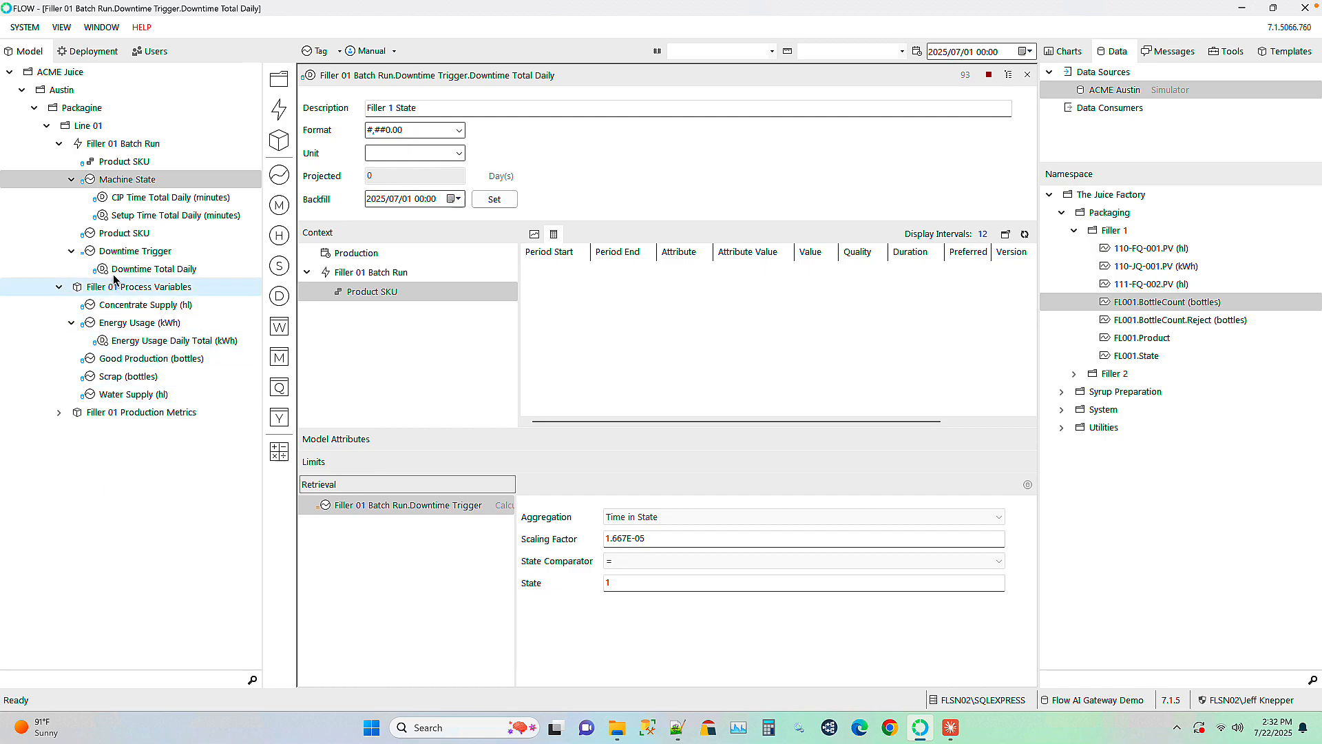
Create a daily measure from Water Supply in Filler 01 Process Variables, named Water Supply Total Daily
click(106, 395)
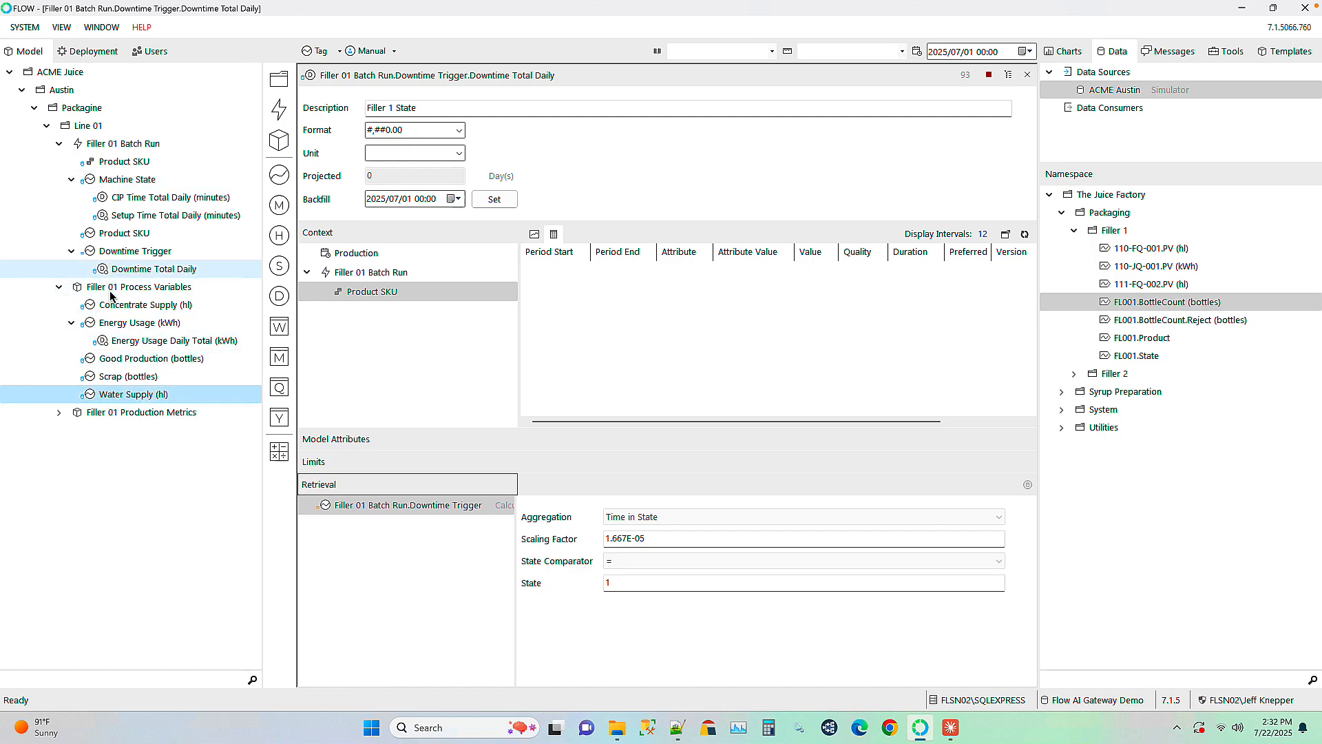
click(149, 359)
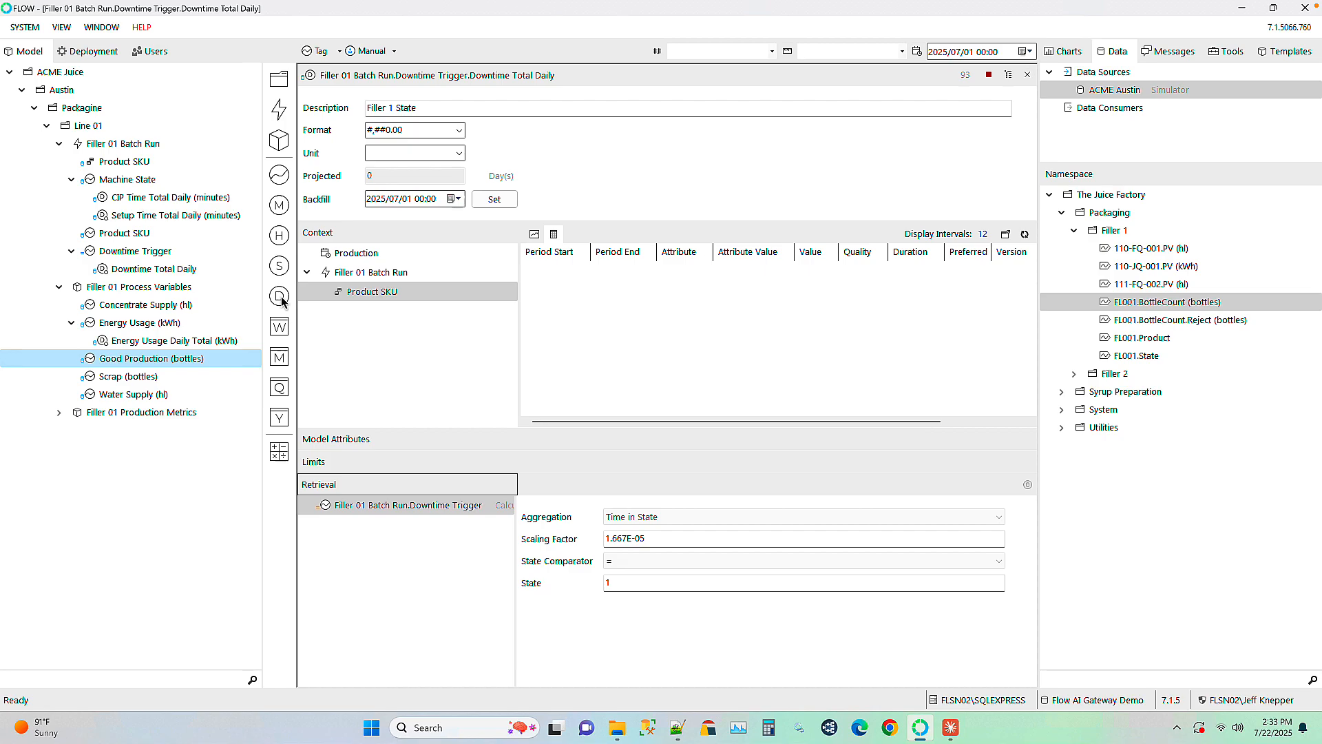
click(279, 298)
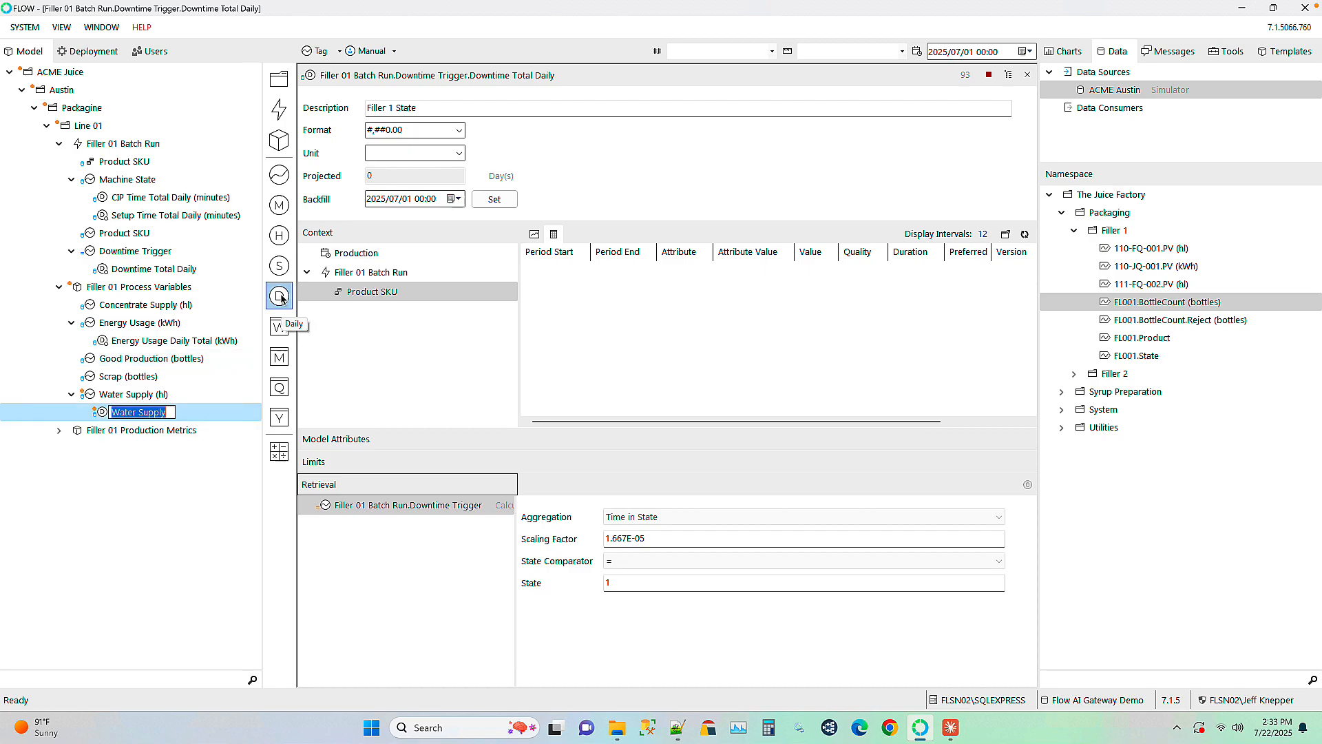
key(End)
text(Total )
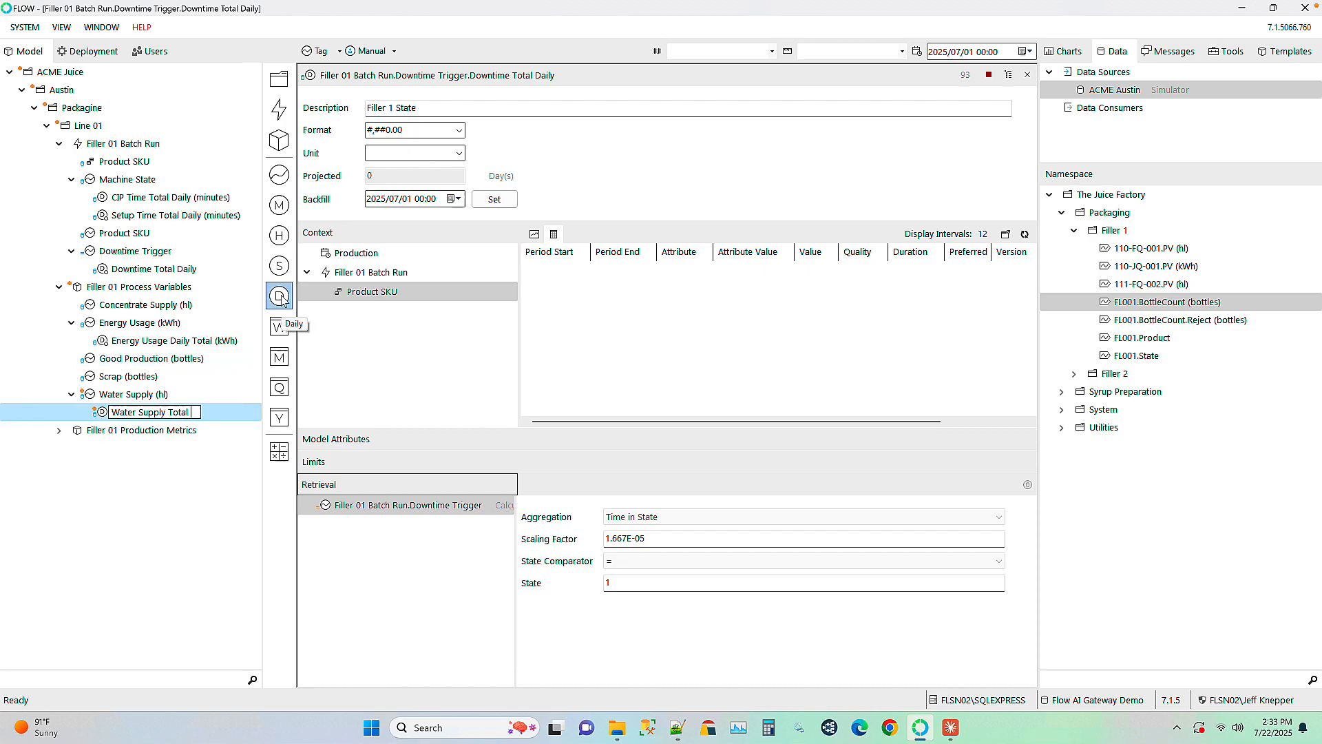
text(Daily (hl))
key(Return)
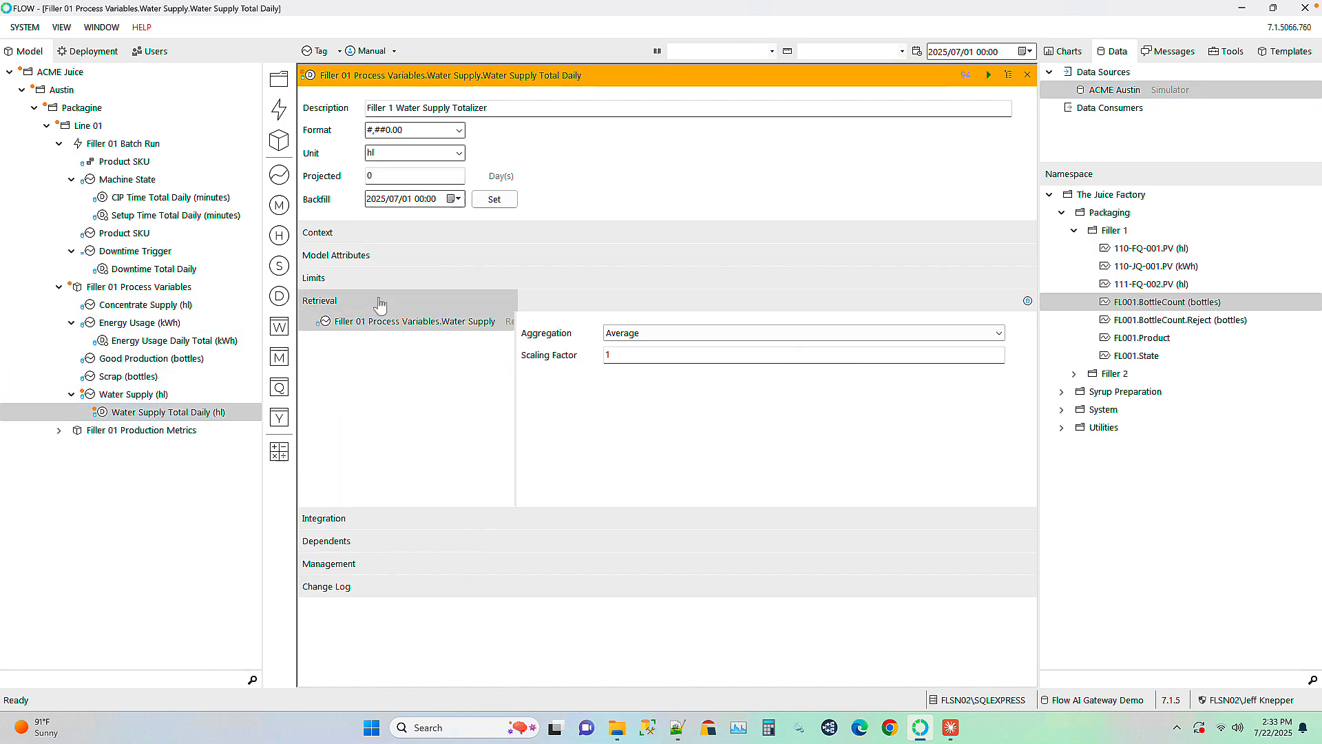
Add the Filler 01 Batch Run event with its Product SKU attribute as context for Water Supply Total Daily
click(337, 232)
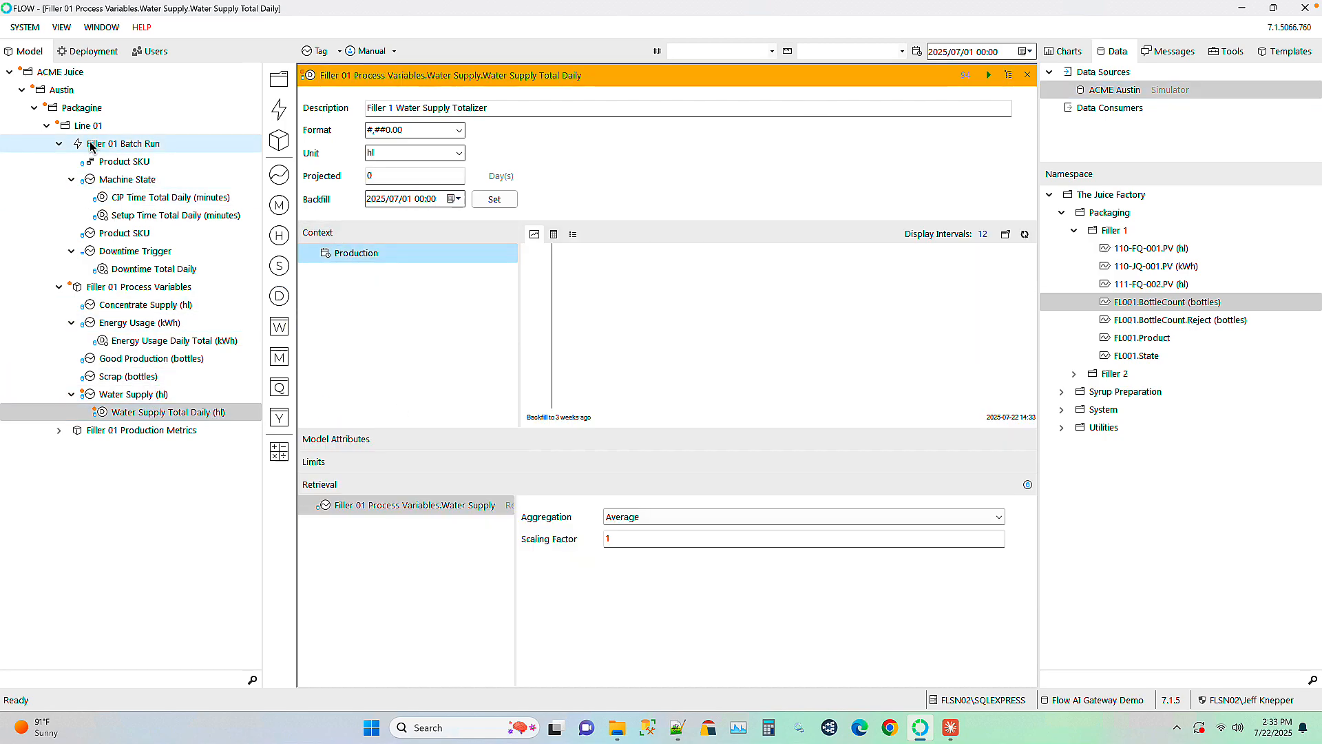
drag(127, 179, 338, 288)
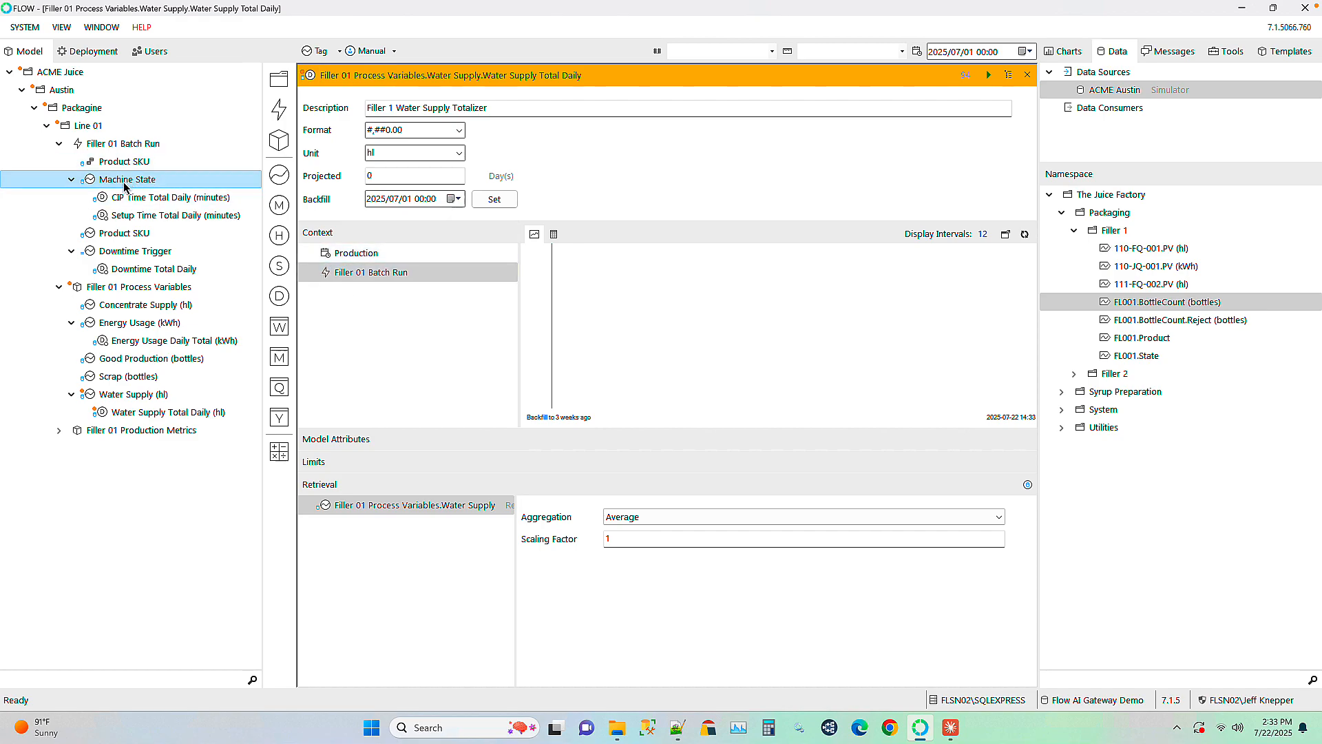
drag(116, 164, 372, 274)
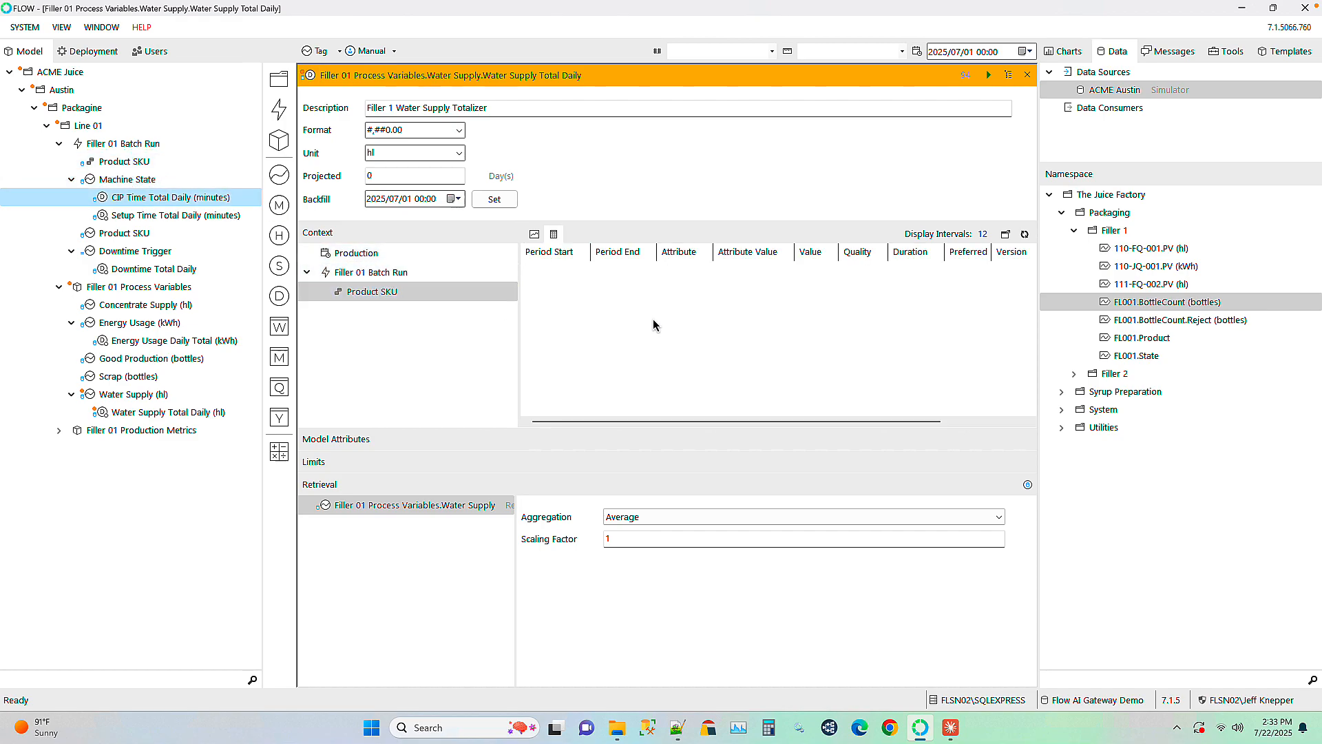
Set the water measure's aggregation to Counter and its description to "Filler 1 Water Supply Totalizer for the Day", and deploy it
click(653, 517)
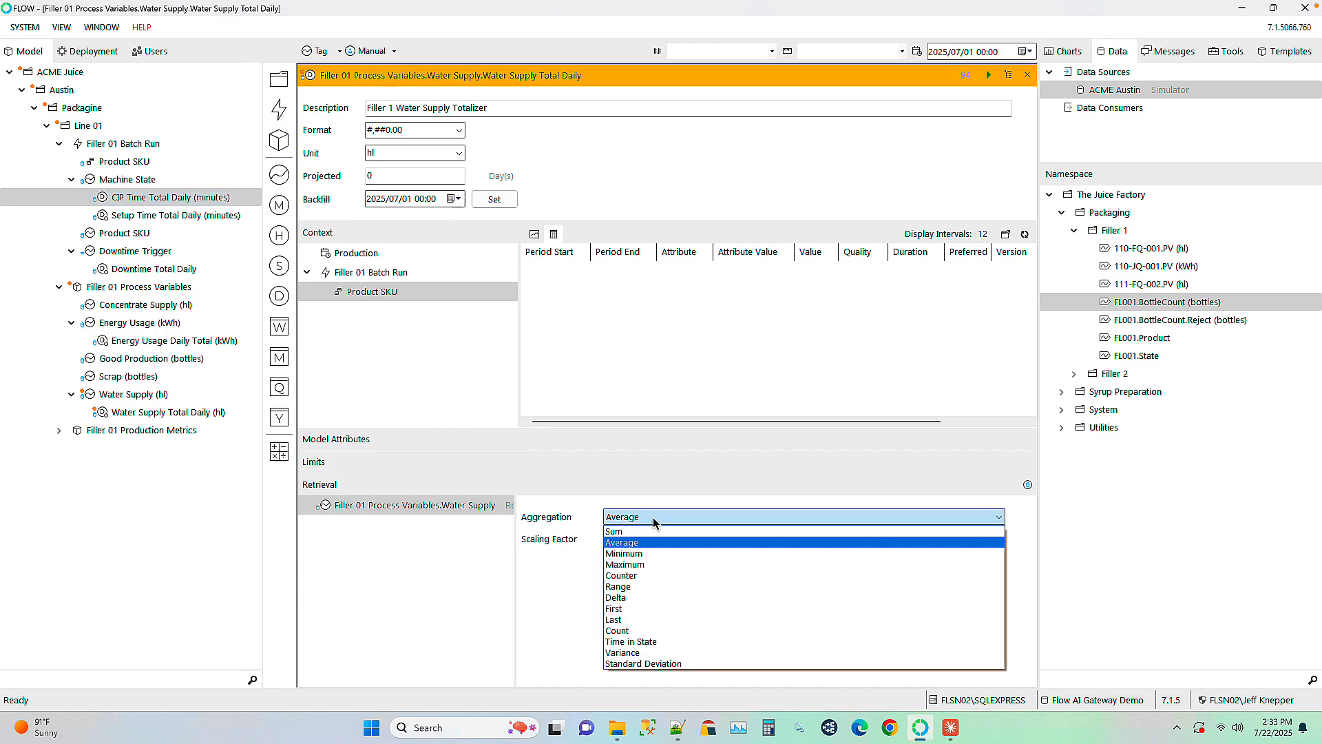
click(630, 575)
click(508, 110)
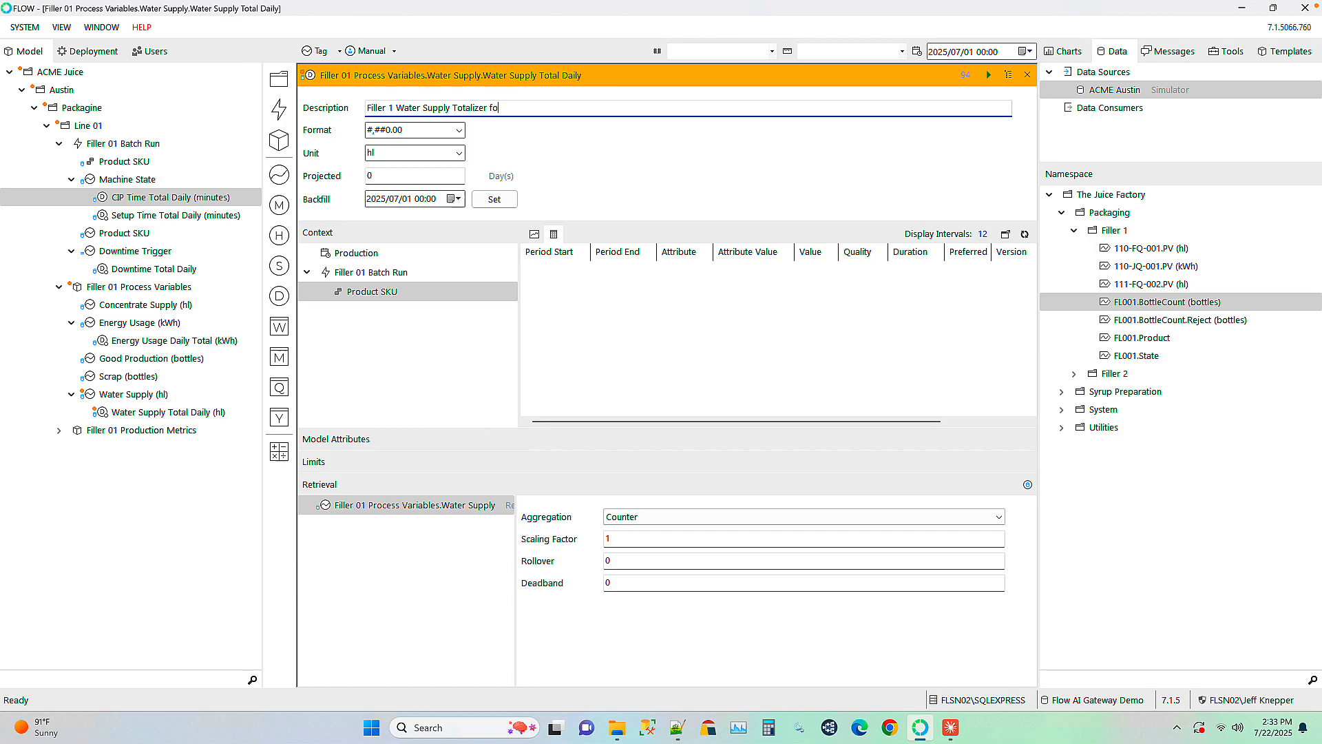
key(Tab)
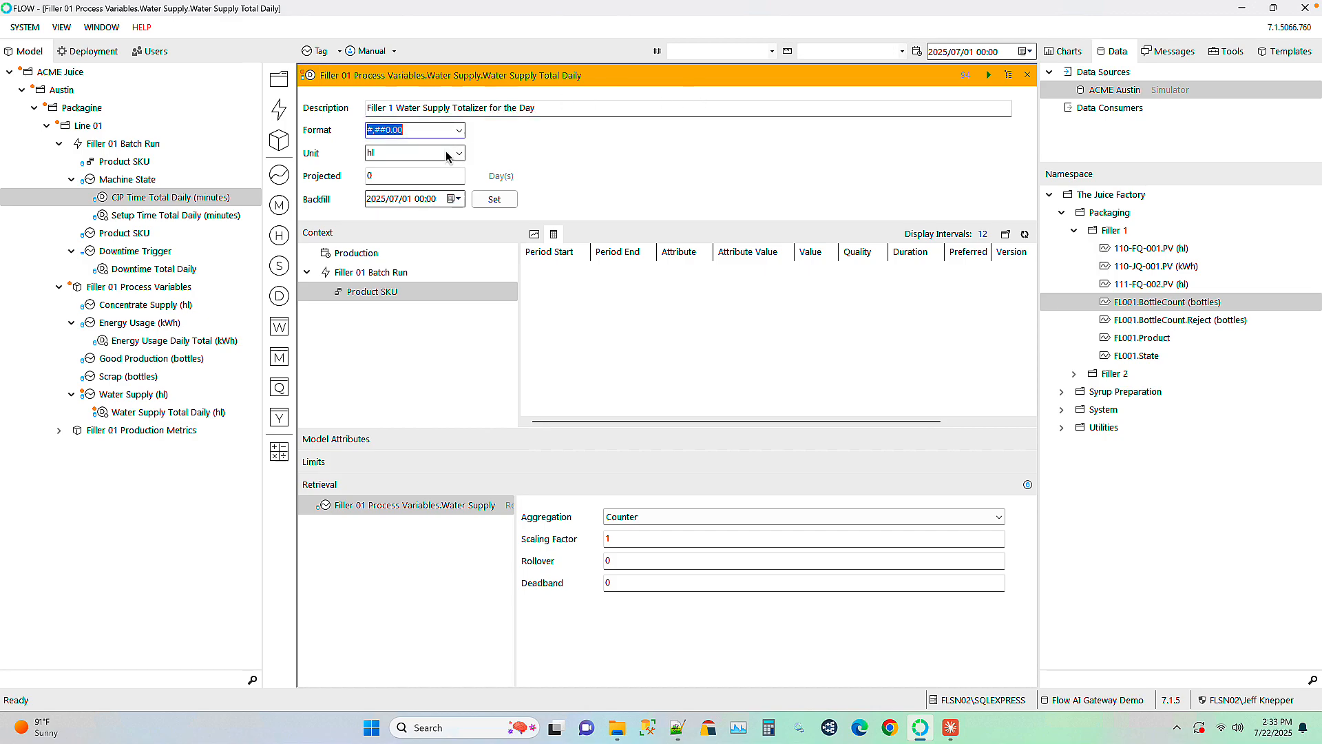
click(1016, 80)
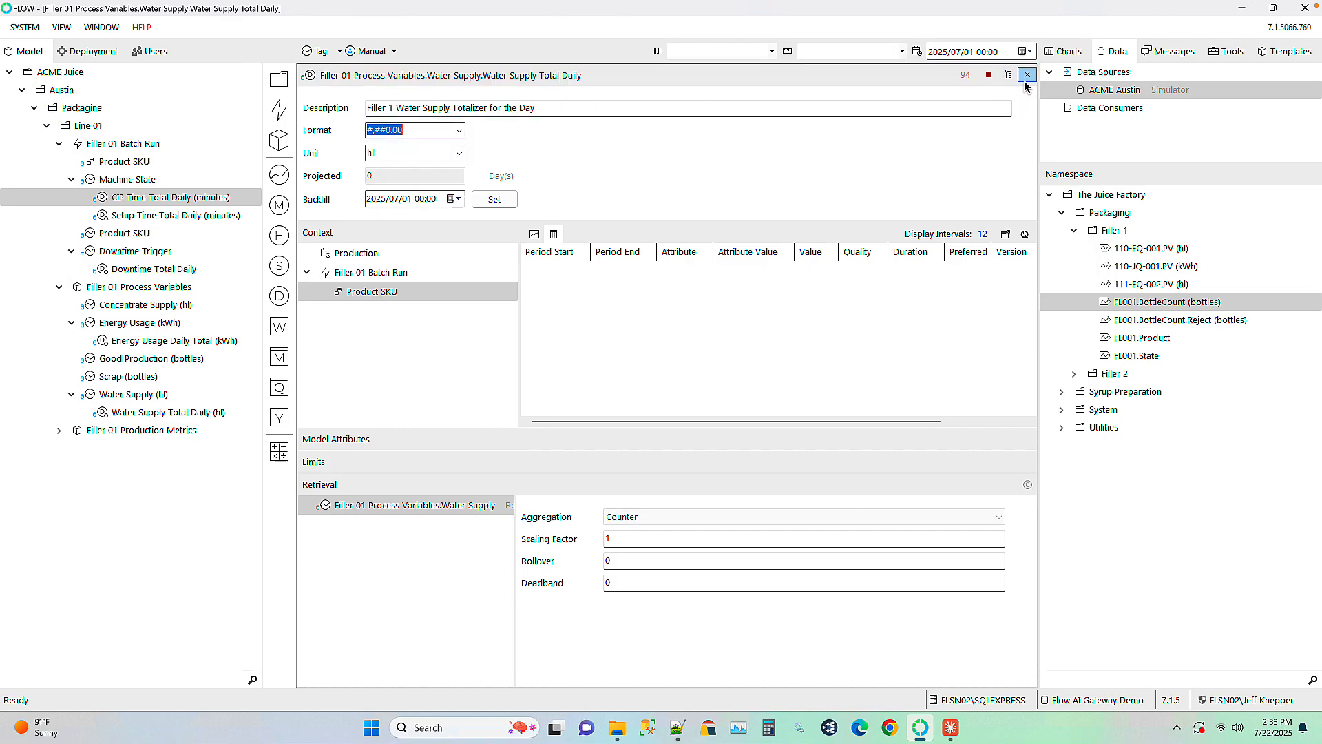
Create a daily measure from Concentrate Supply in Filler 01 Process Variables, named Concentrate Supply Total Daily
click(101, 307)
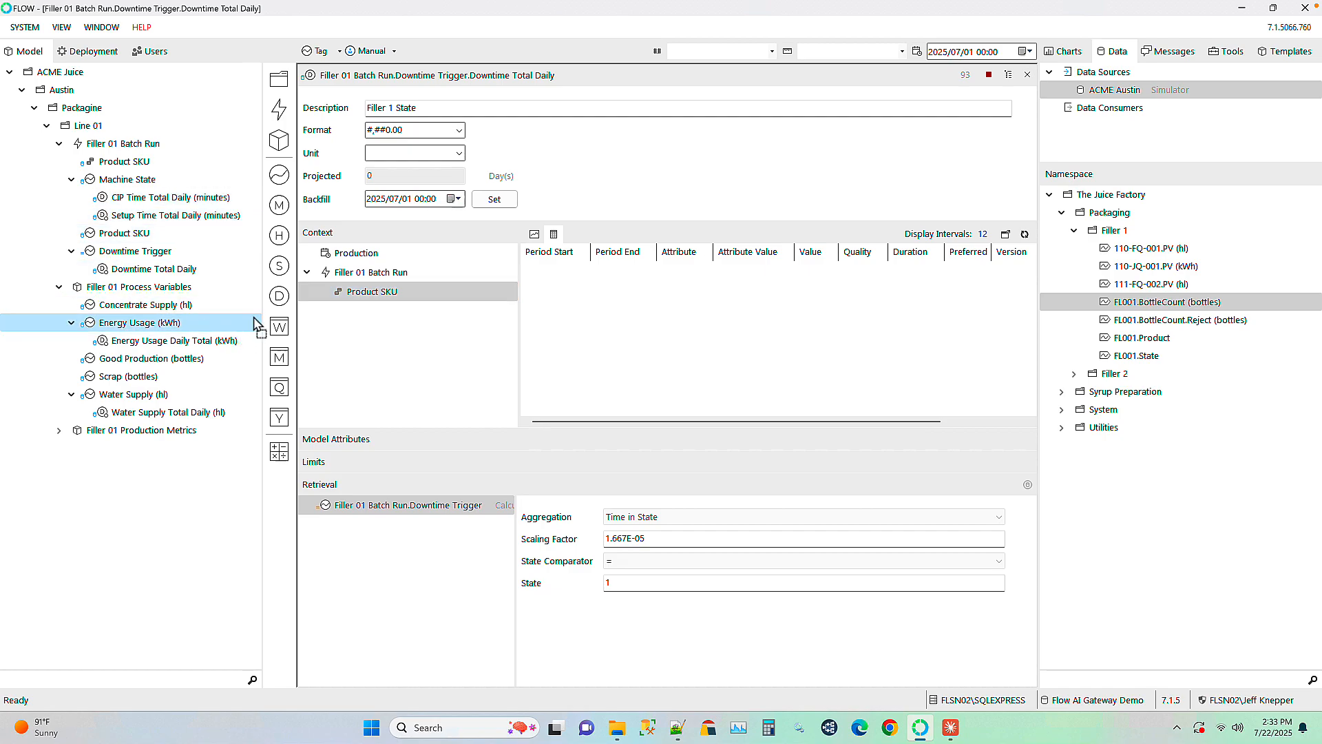
click(280, 297)
key(End)
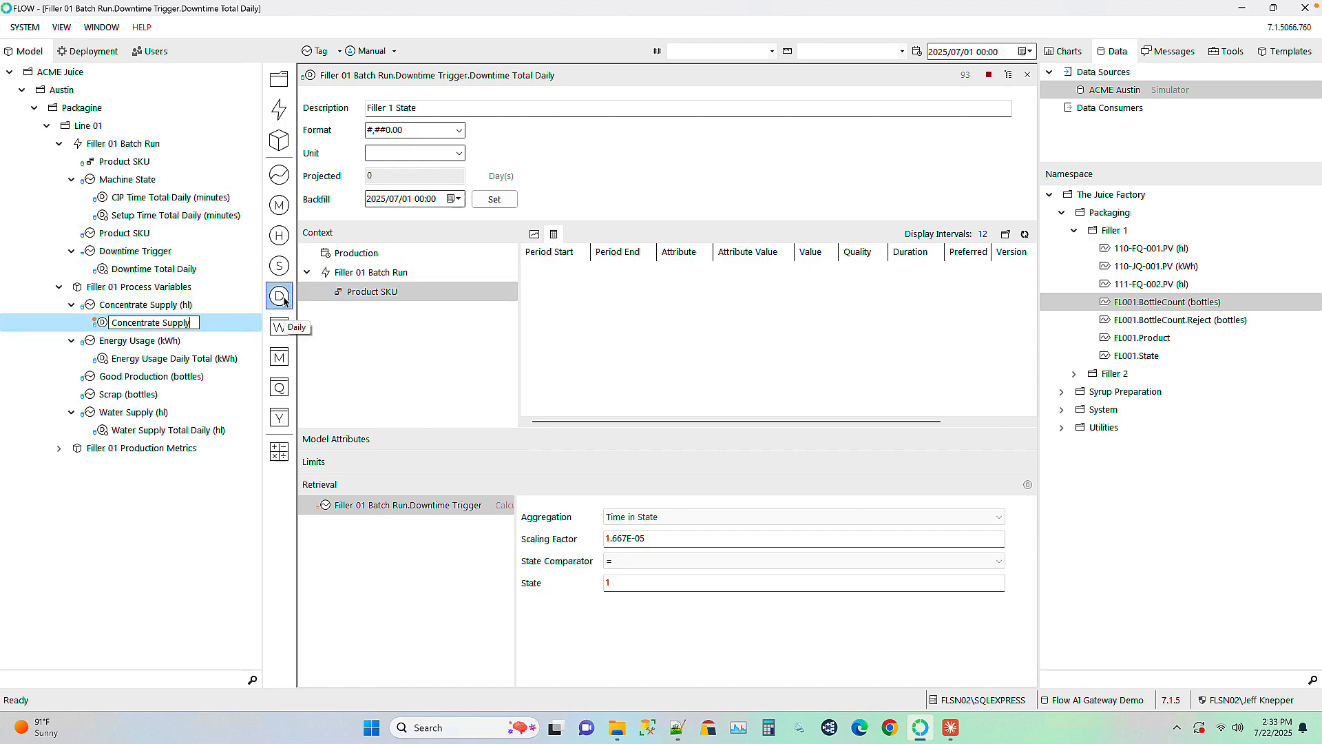
text(Total Daily (hl))
key(Return)
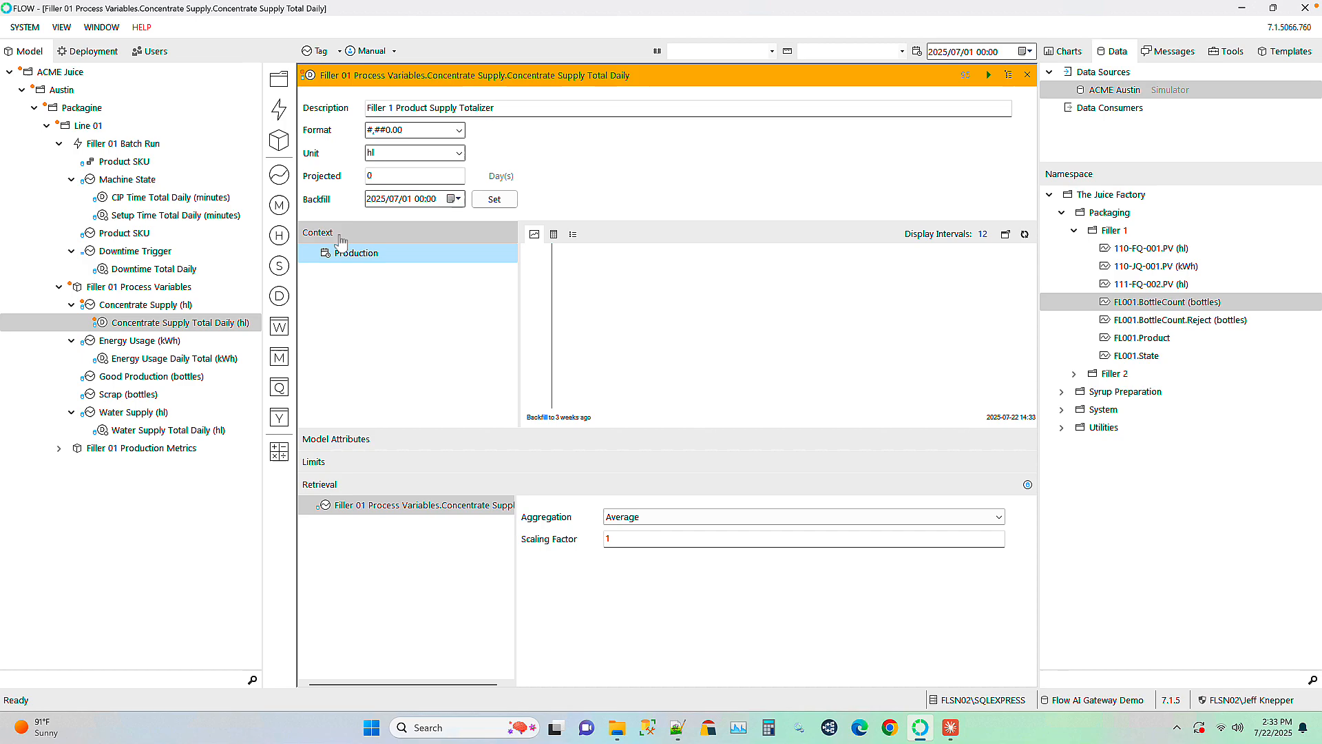
Add the Filler 01 Batch Run event with its Product SKU attribute as context for Concentrate Supply Total Daily
drag(113, 148, 334, 296)
click(132, 182)
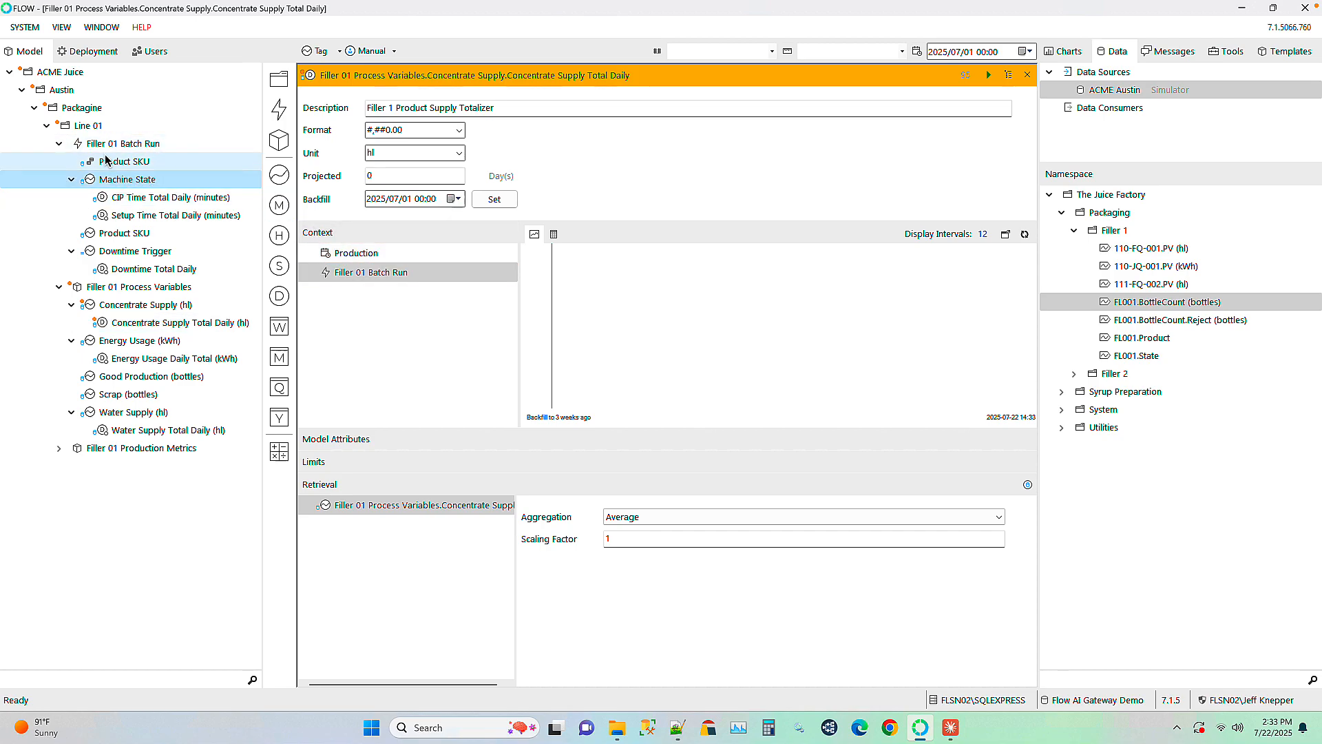
drag(108, 165, 358, 289)
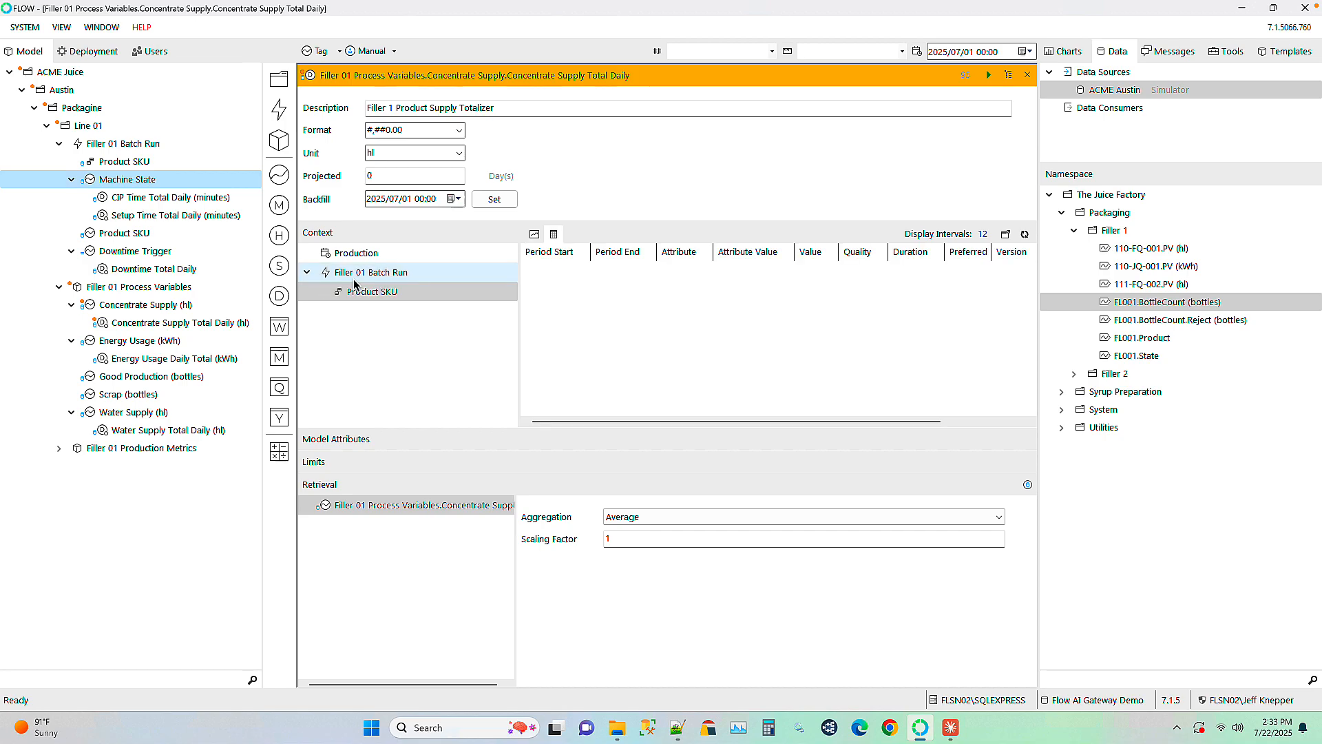
Set the retrieval aggregation of Concentrate Supply Total Daily to Counter
click(655, 518)
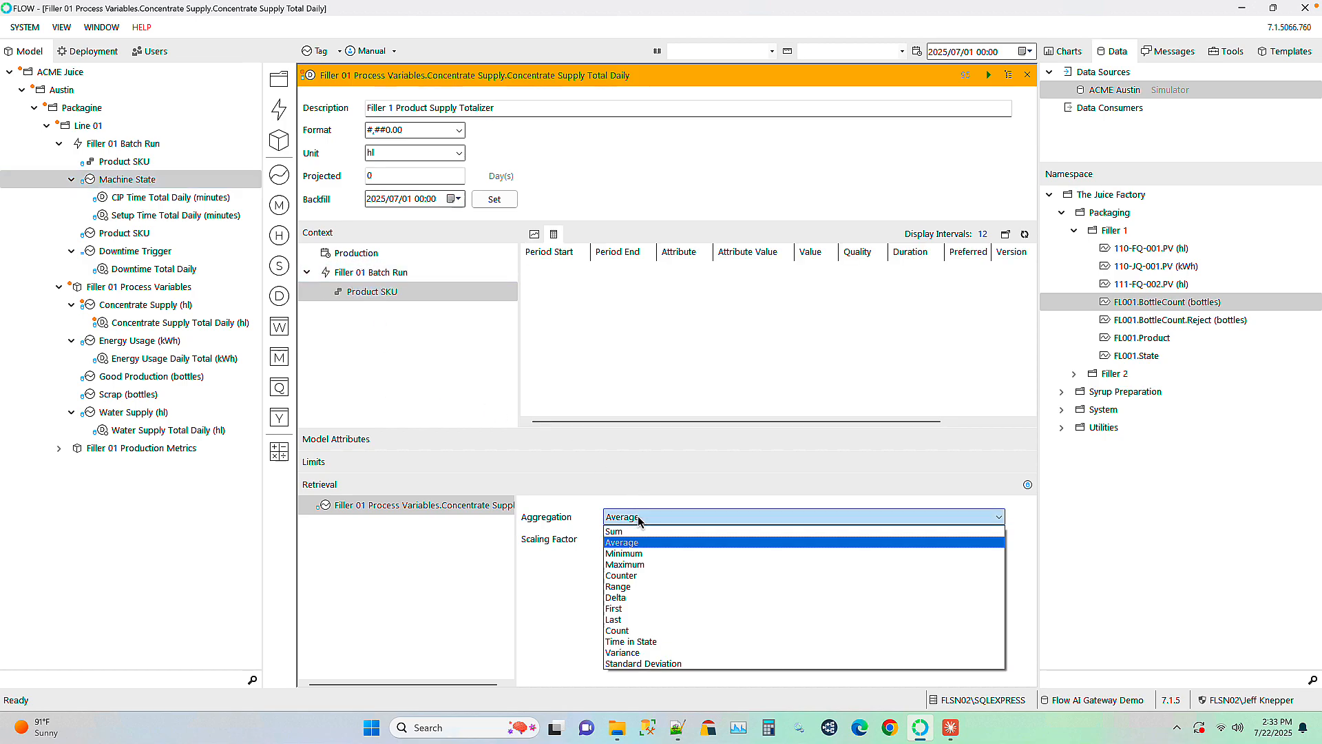
click(630, 576)
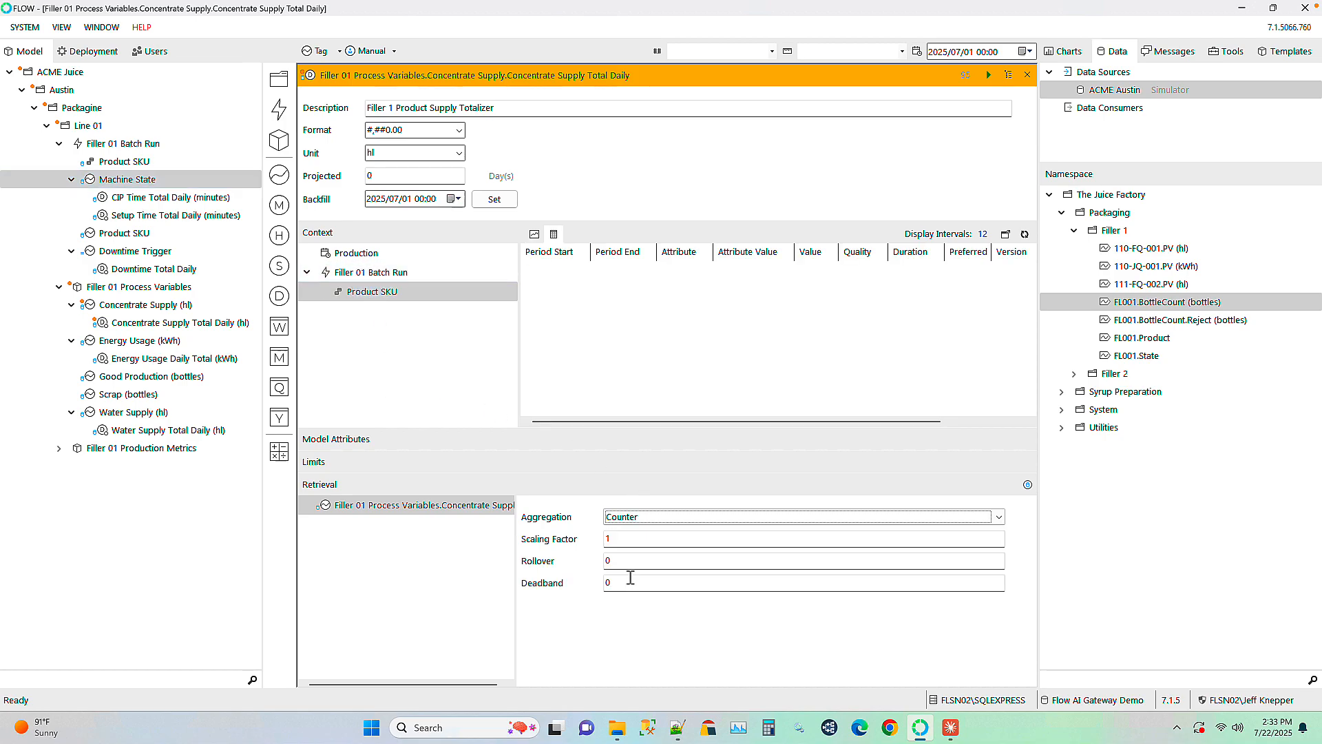
click(623, 541)
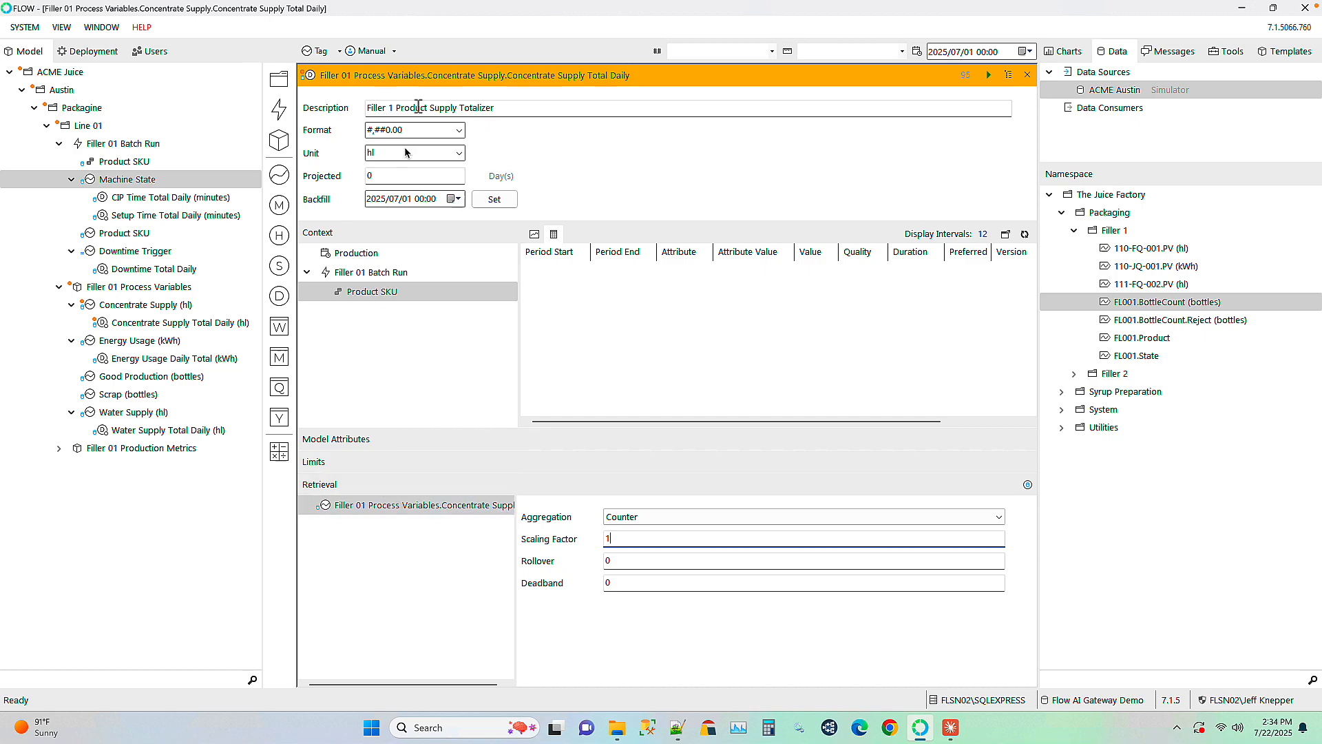
Change the measure's description to "Filler 1 Product Supply or concentrate total use per day", deploy it and close its editor
click(548, 110)
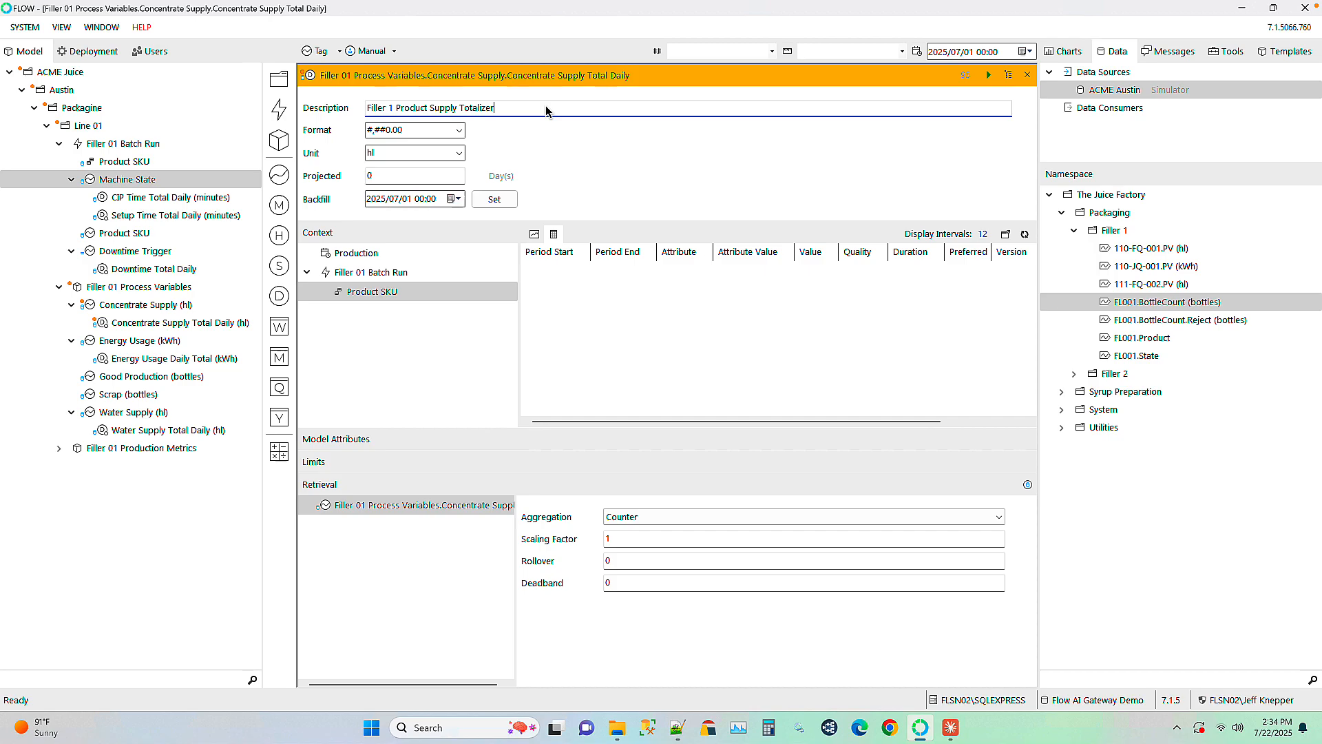
key(BackSpace)
text(or concentrate t)
key(Tab)
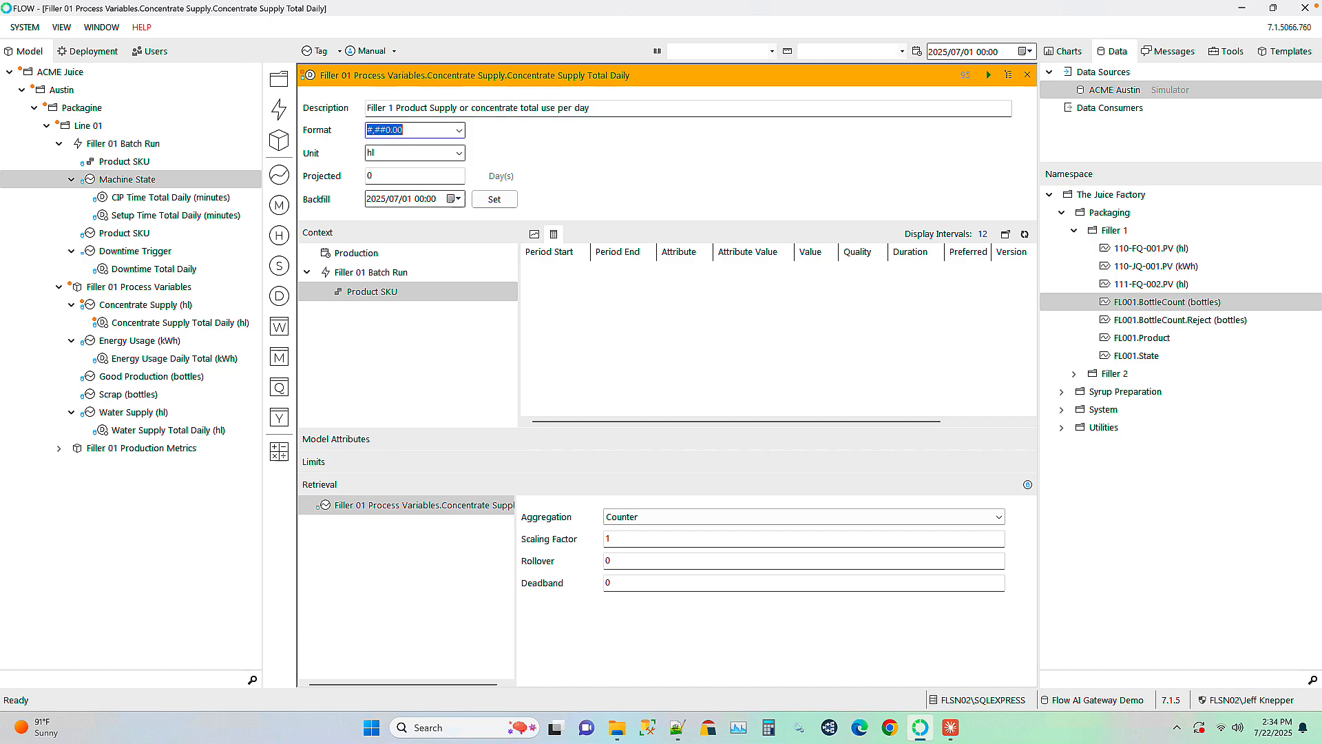
click(989, 76)
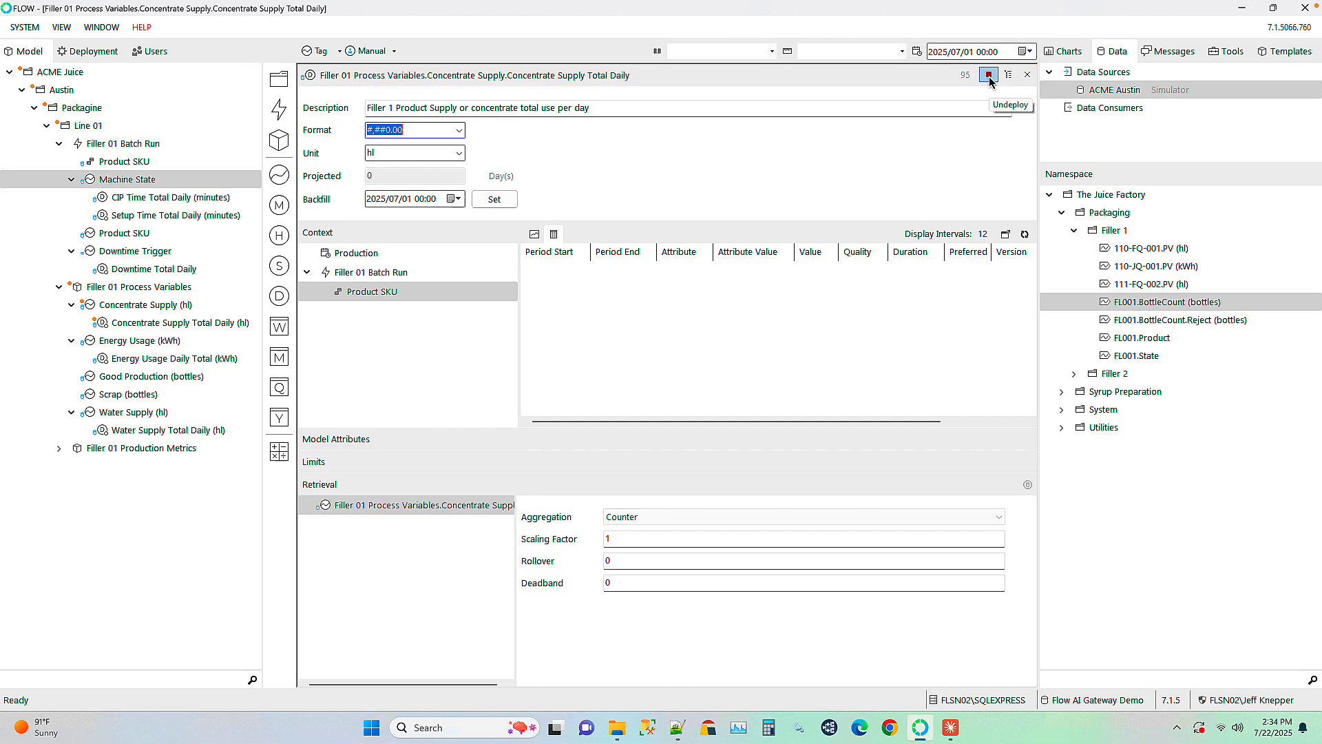
click(1028, 75)
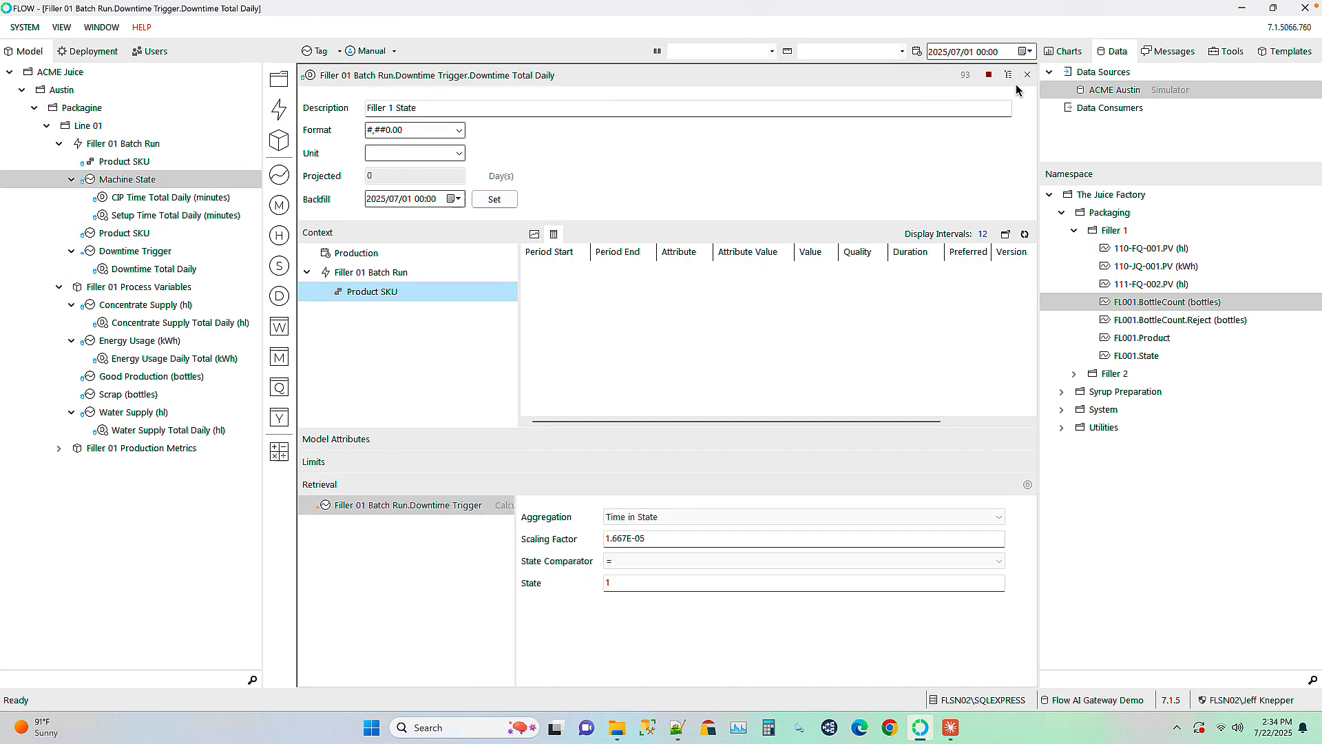
Move the daily concentrate, energy, water, downtime, CIP and setup measures into Filler 01 Production Metrics
click(60, 449)
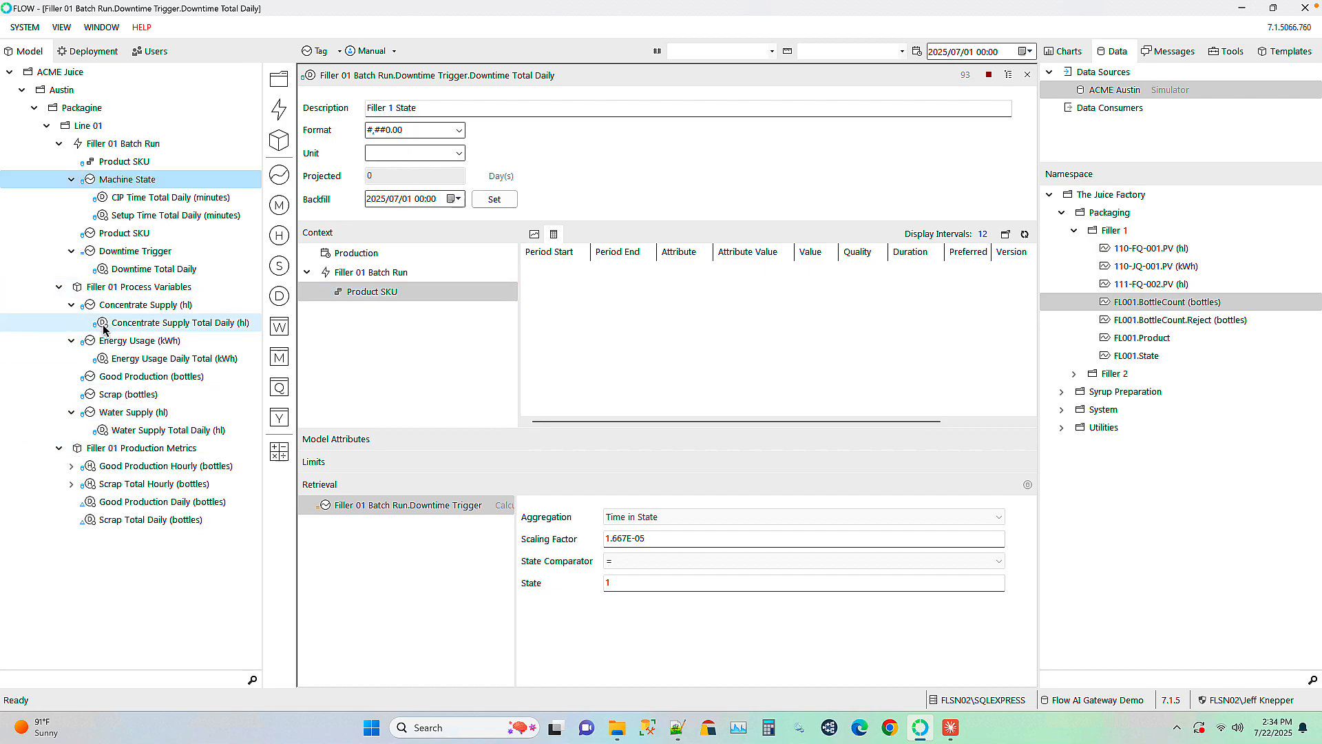
drag(103, 329, 105, 448)
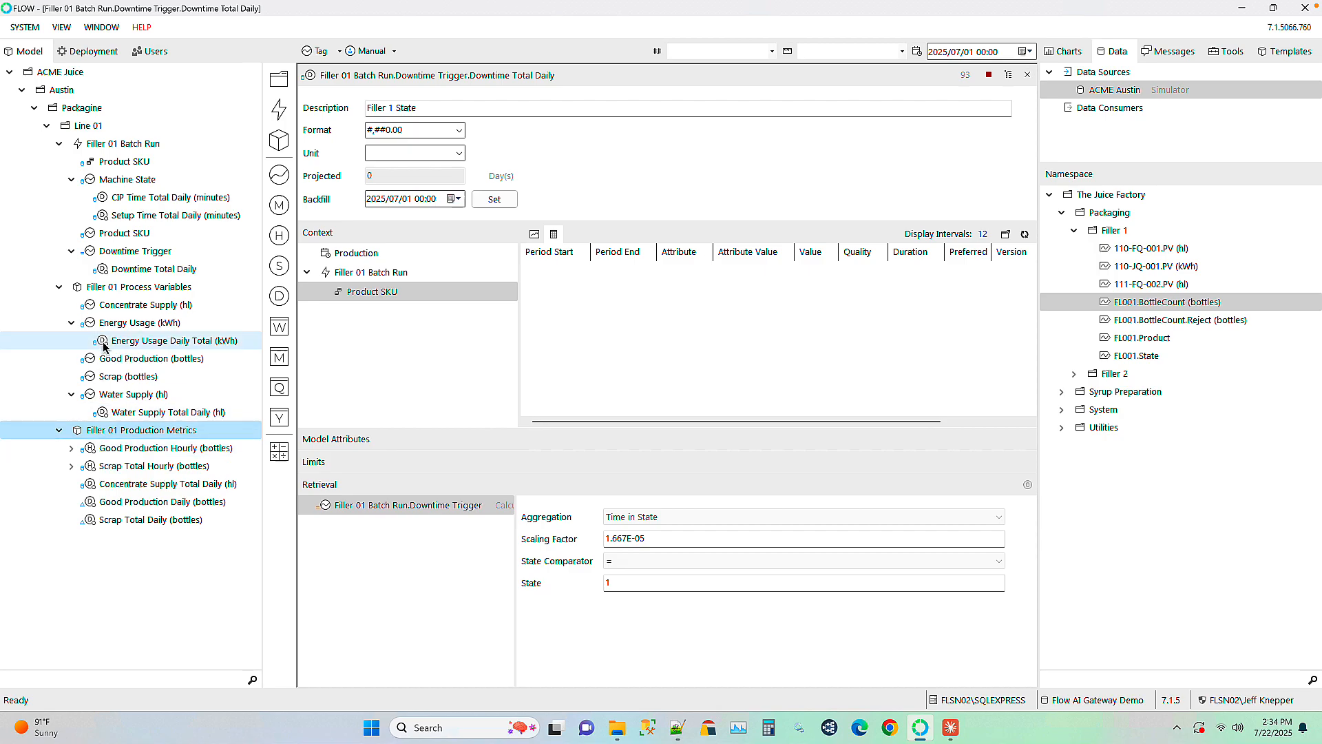
drag(103, 345, 105, 416)
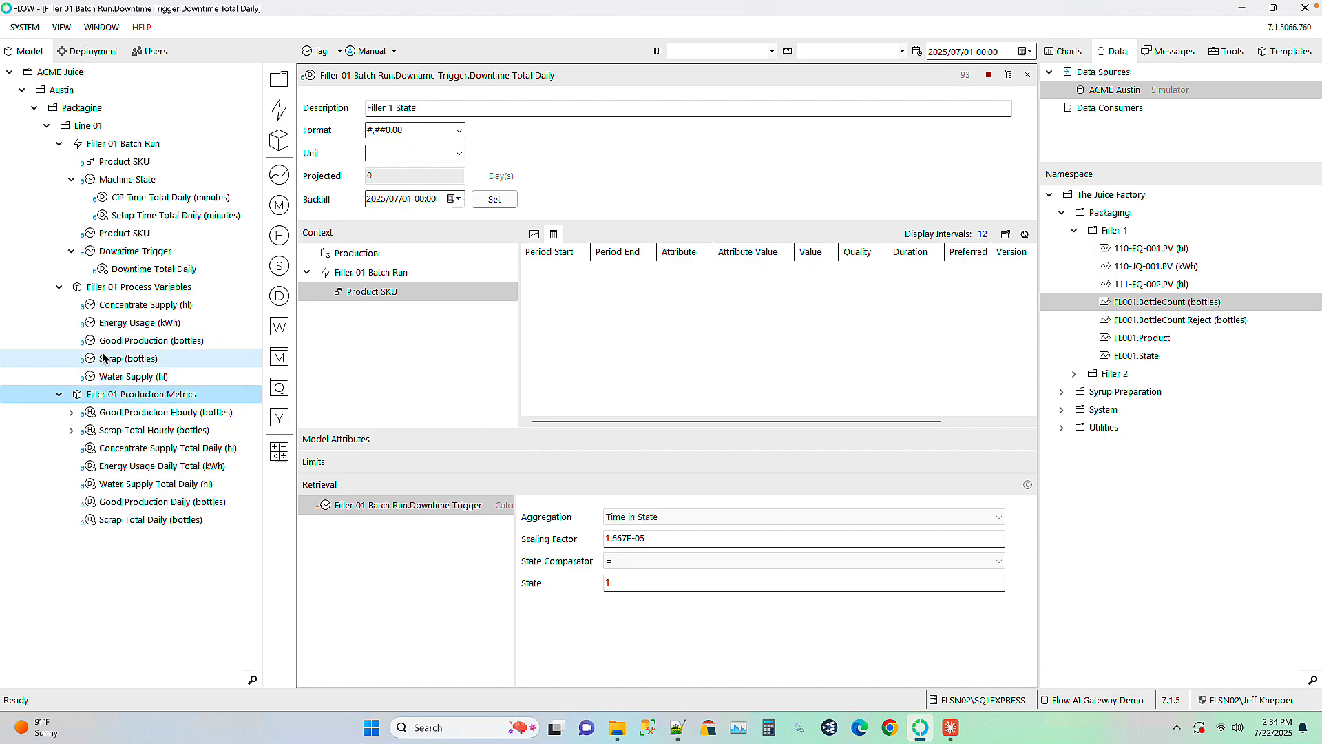
click(59, 287)
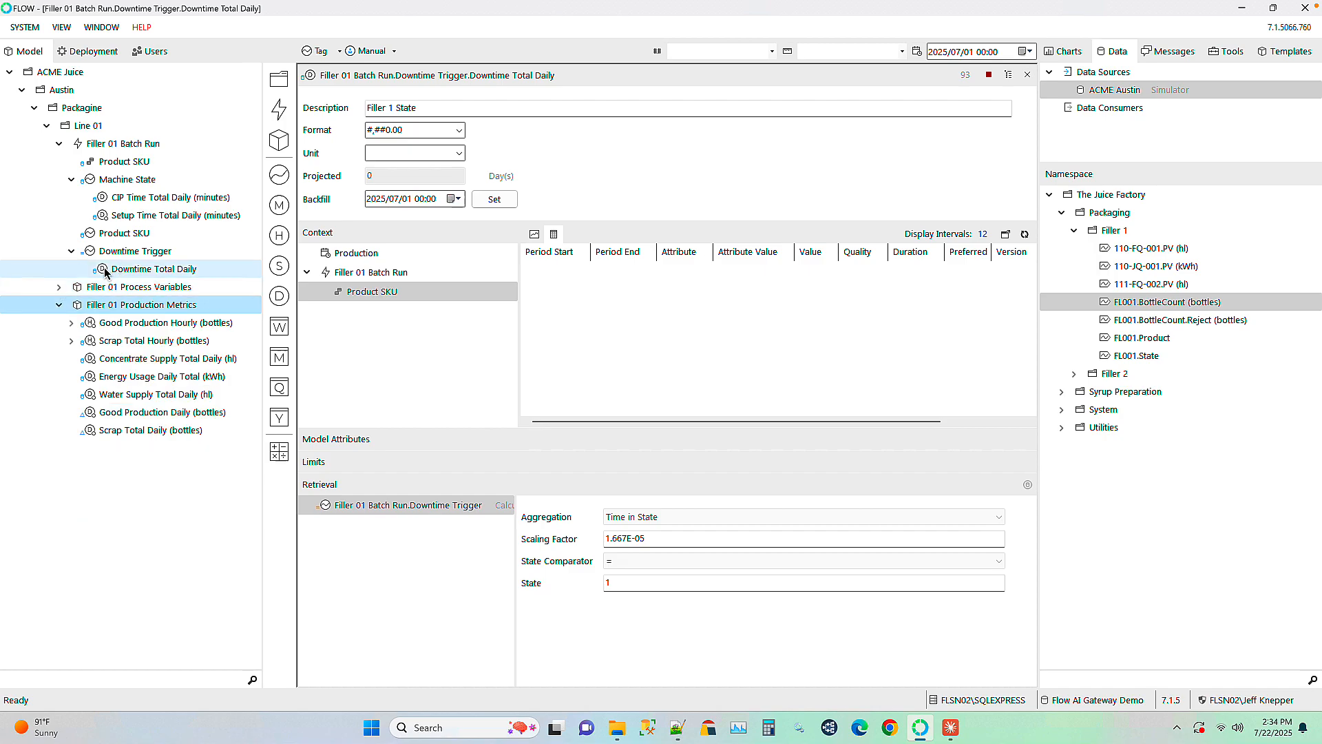
drag(104, 272, 90, 313)
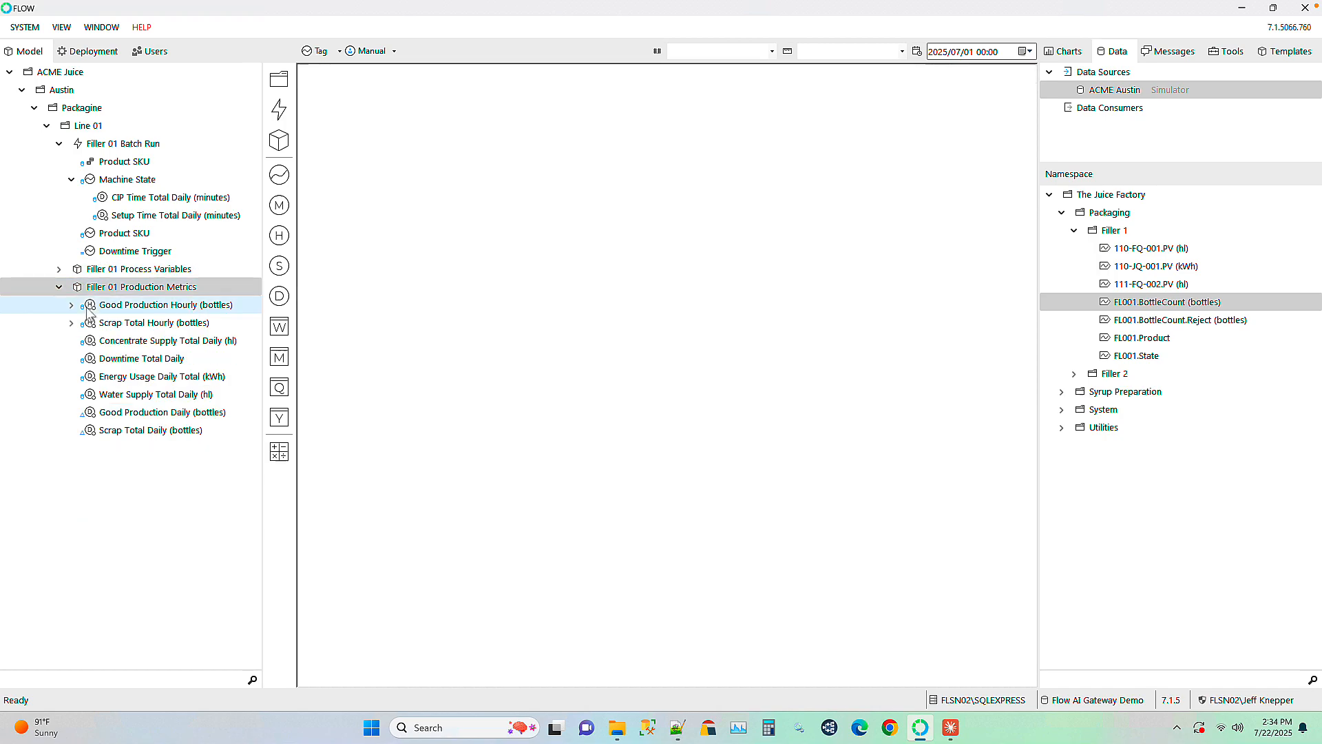
drag(107, 209, 100, 276)
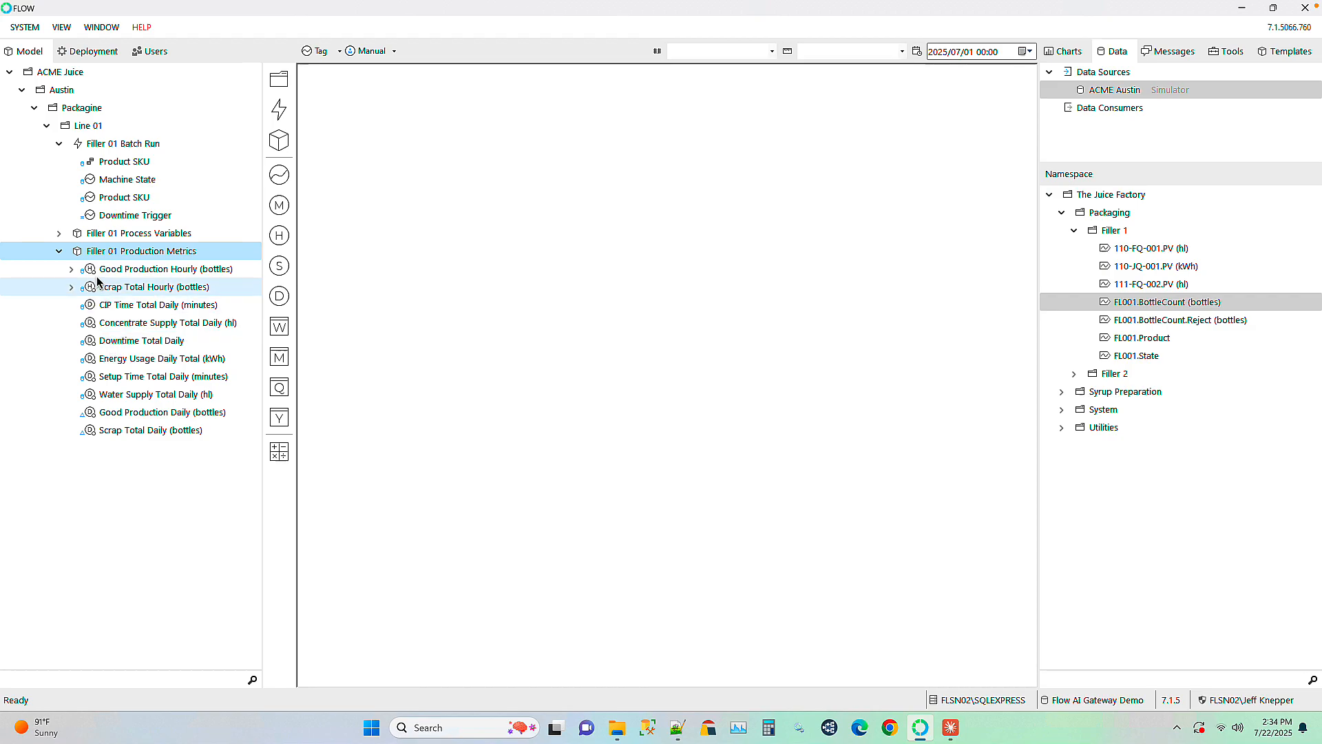
Review the Downtime Trigger measure's retrieval expression and the measures that depend on it
double_click(123, 216)
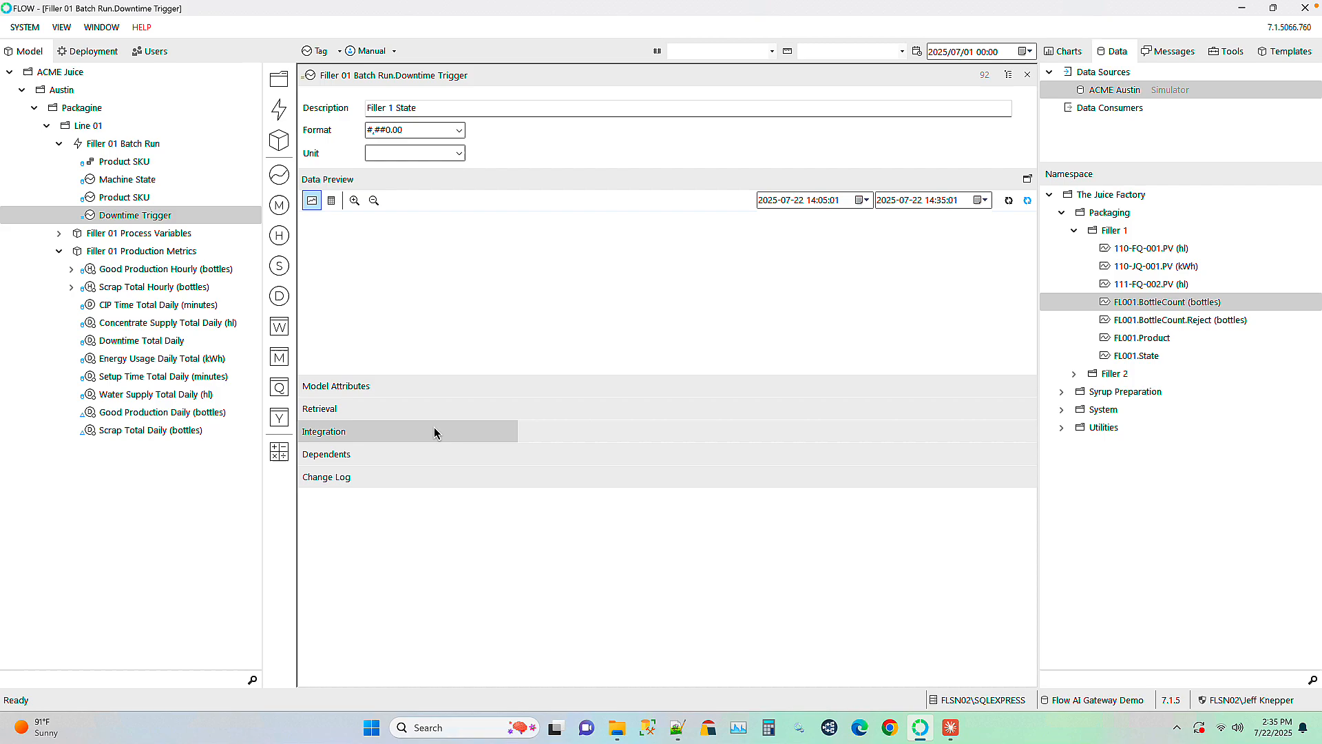
click(337, 411)
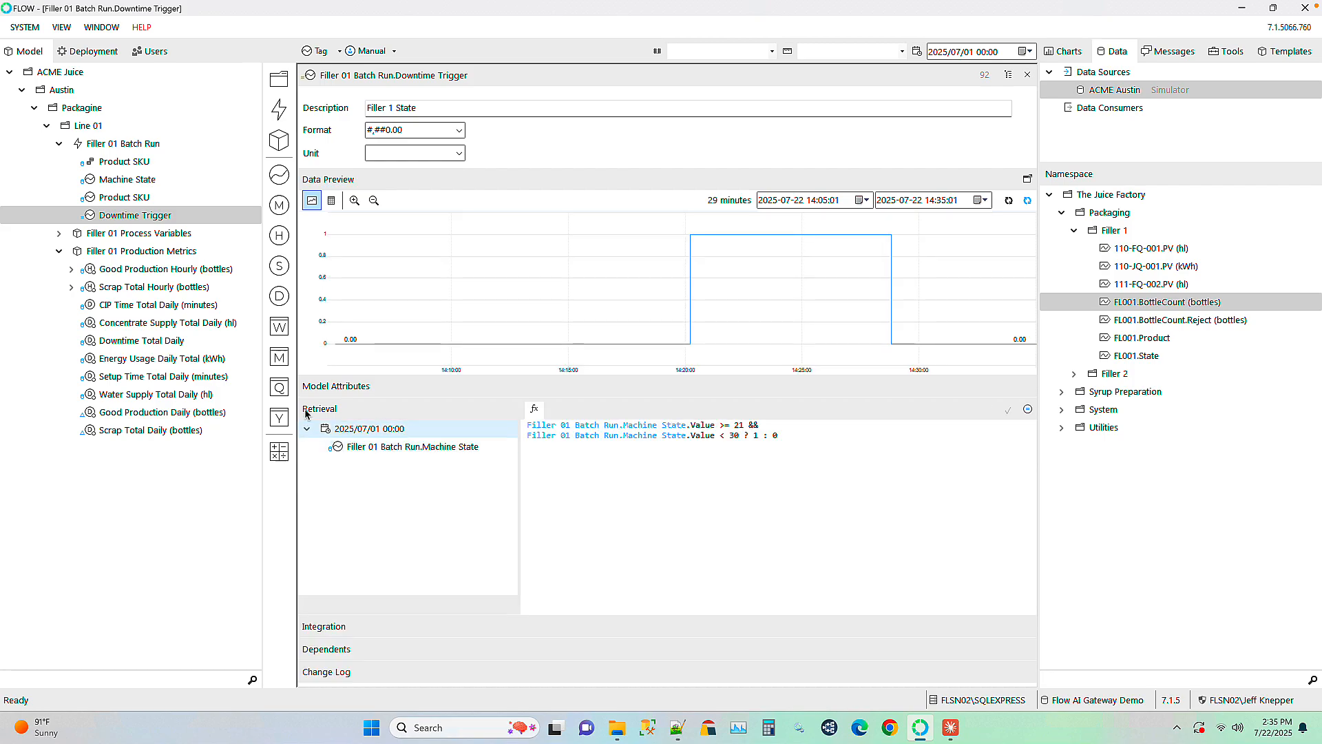
click(308, 412)
click(324, 454)
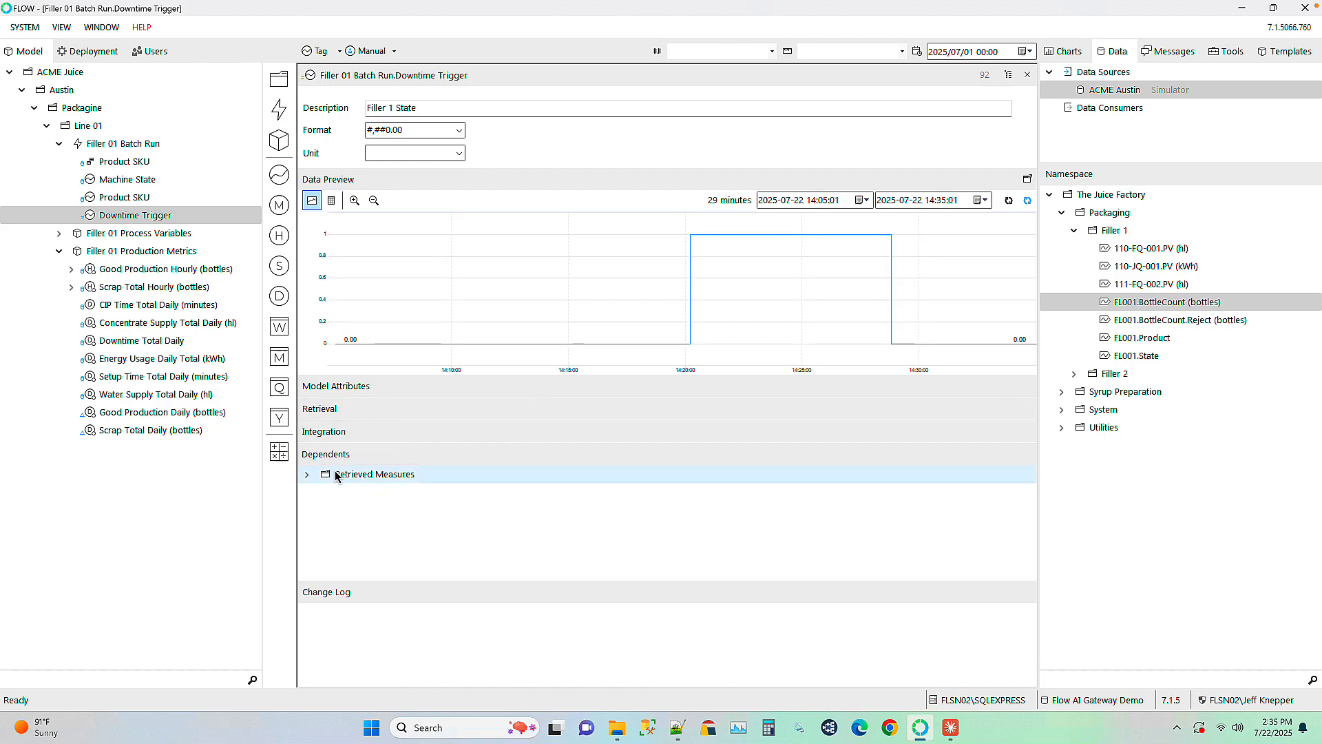
click(307, 475)
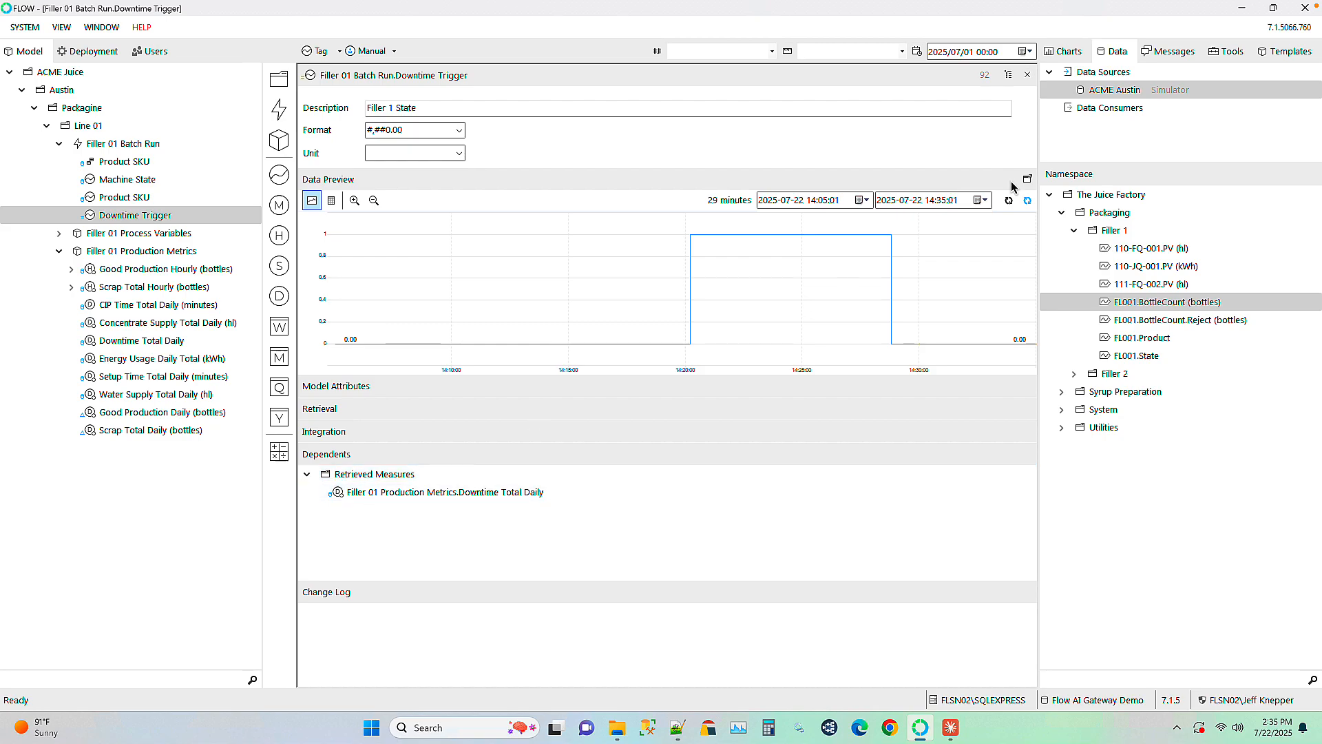
click(1028, 75)
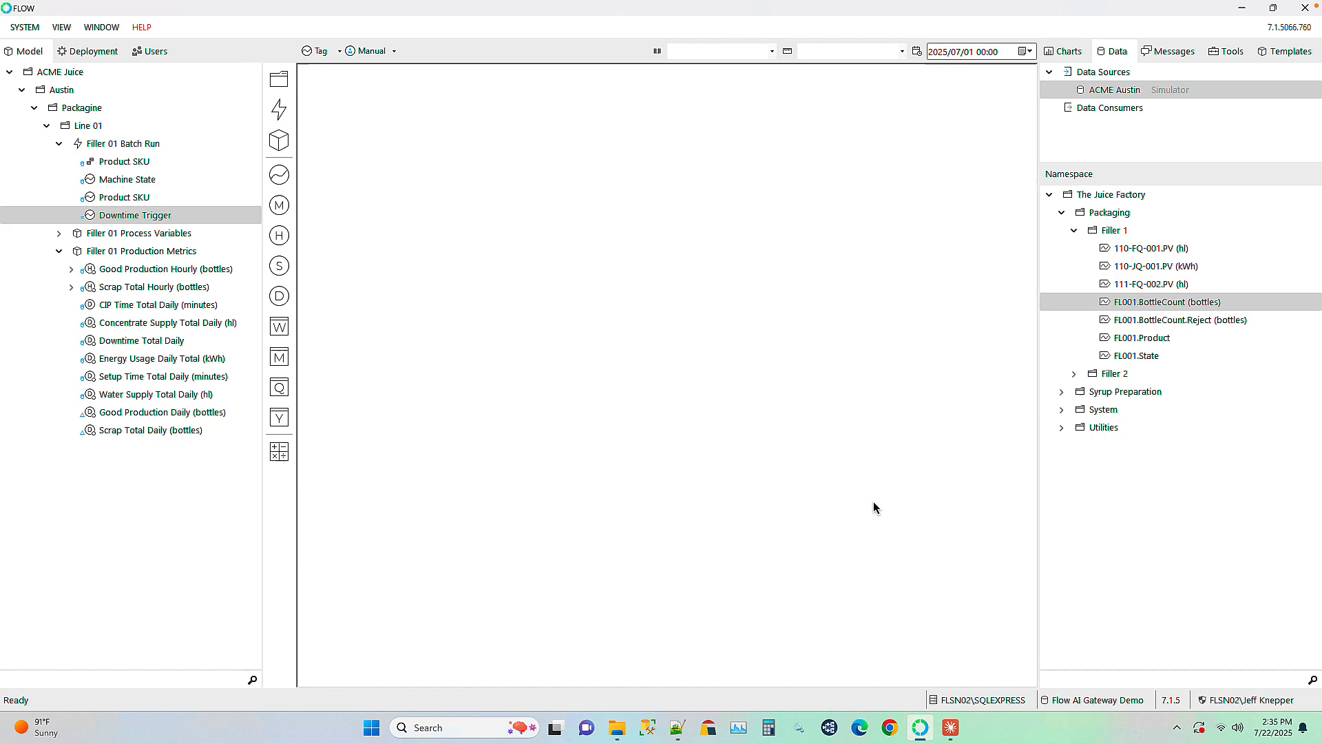
In Claude, report updated metrics and process steps and request a dashboard of yesterday in the plant for an operations manager's daily standup on improvement opportunities
click(950, 728)
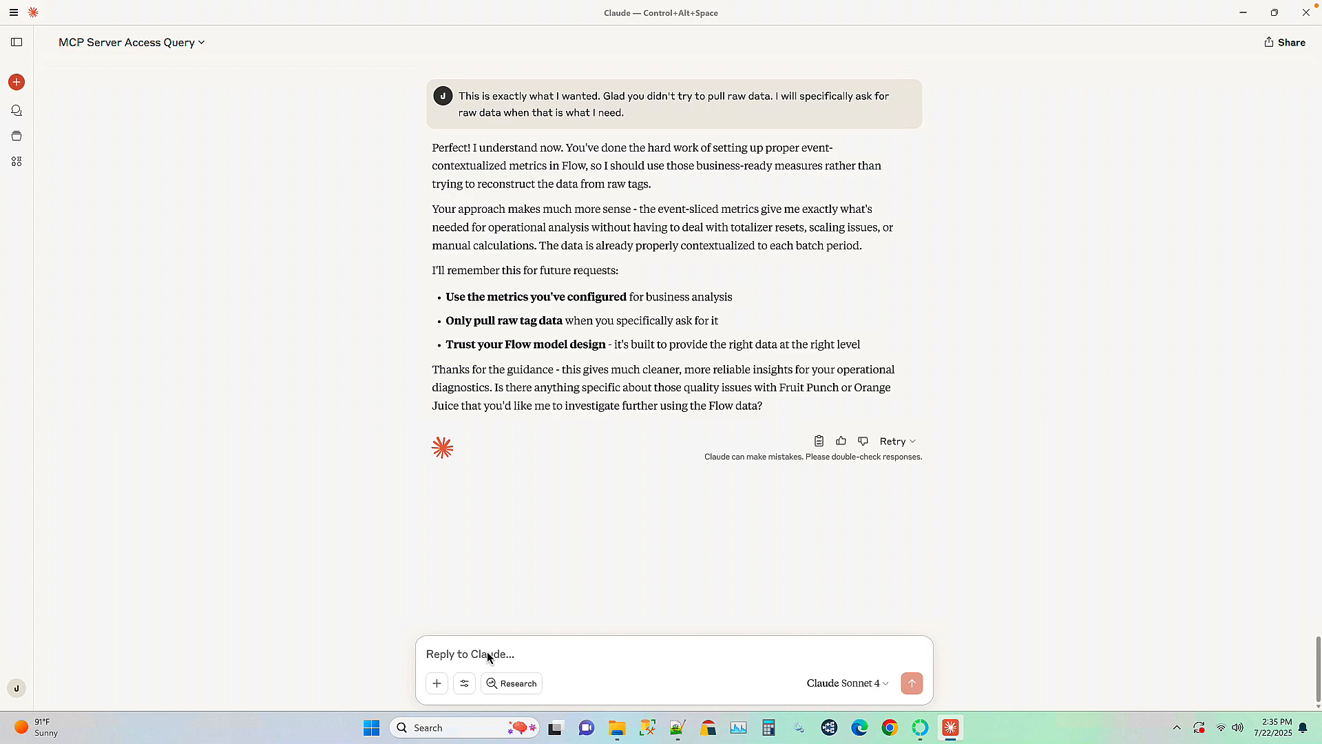
text(I've updated some more metrics and process steps!)
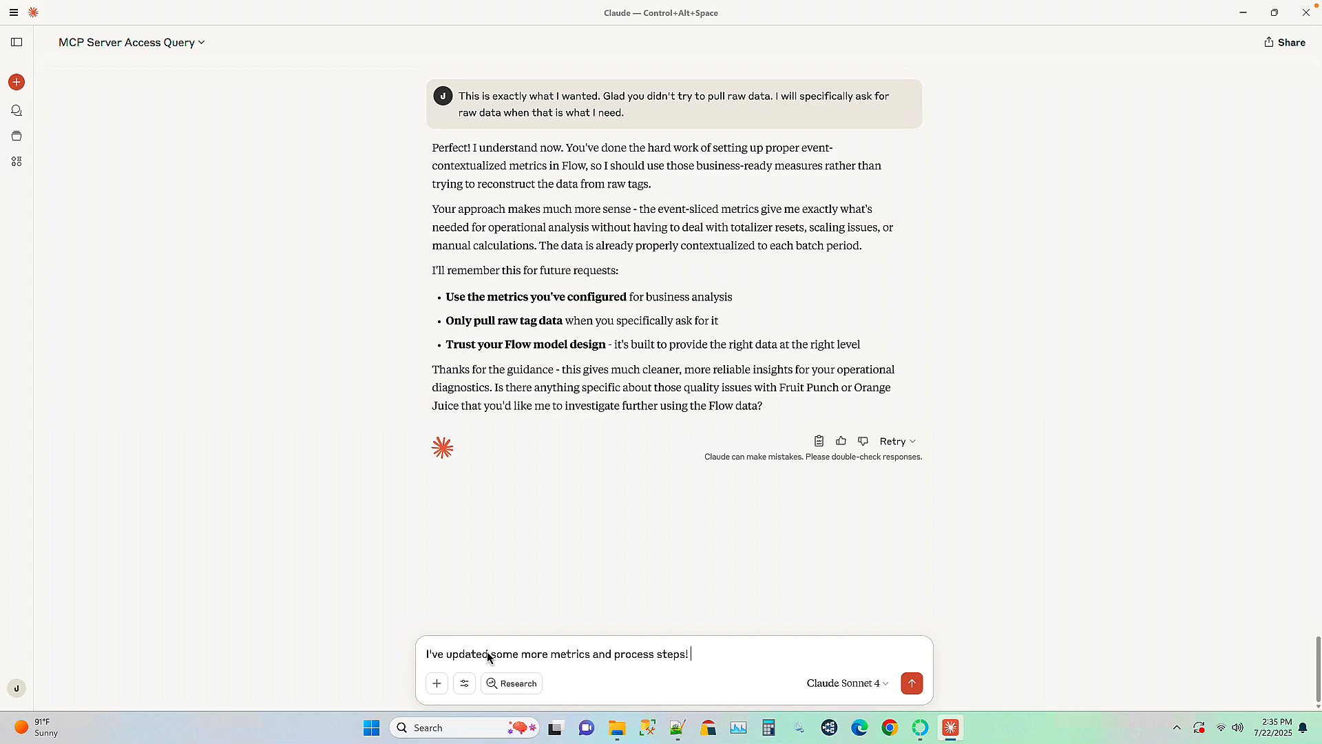
text(Can you gbuild me a really nice d)
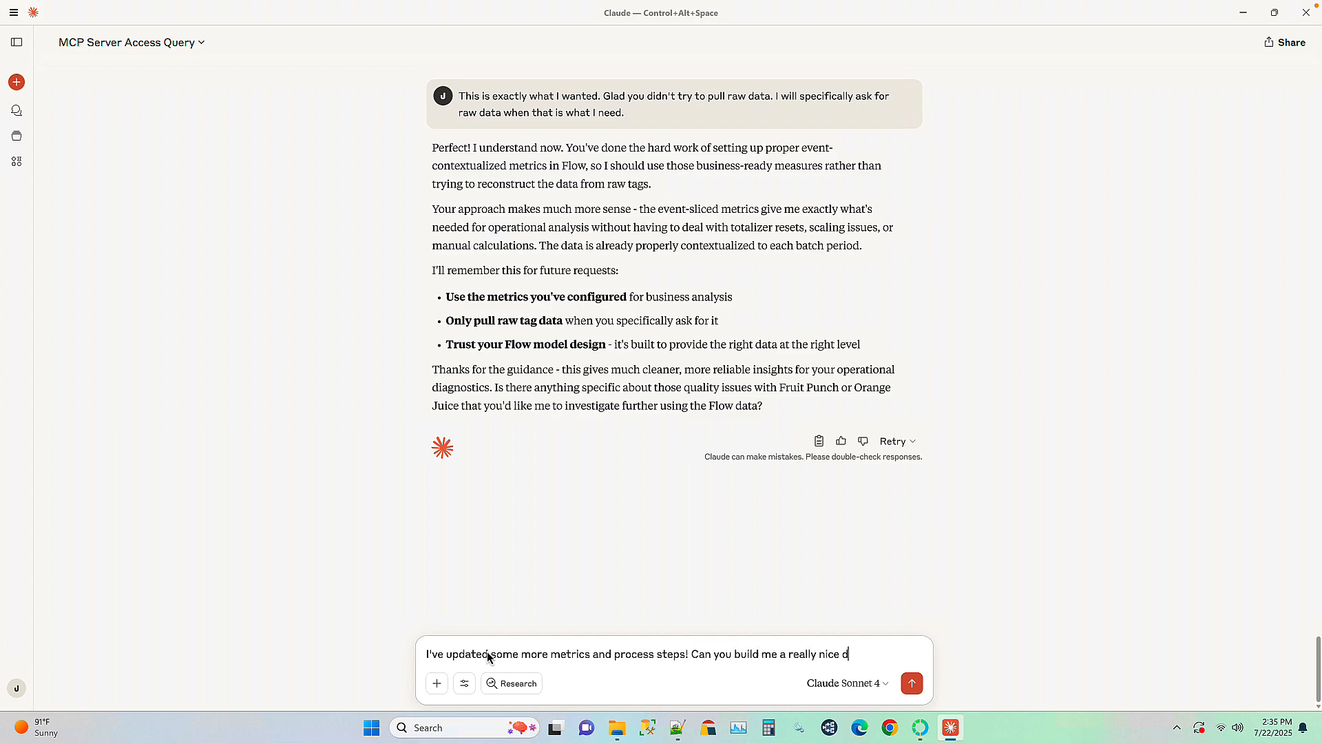
text(ashboard that overviews yes)
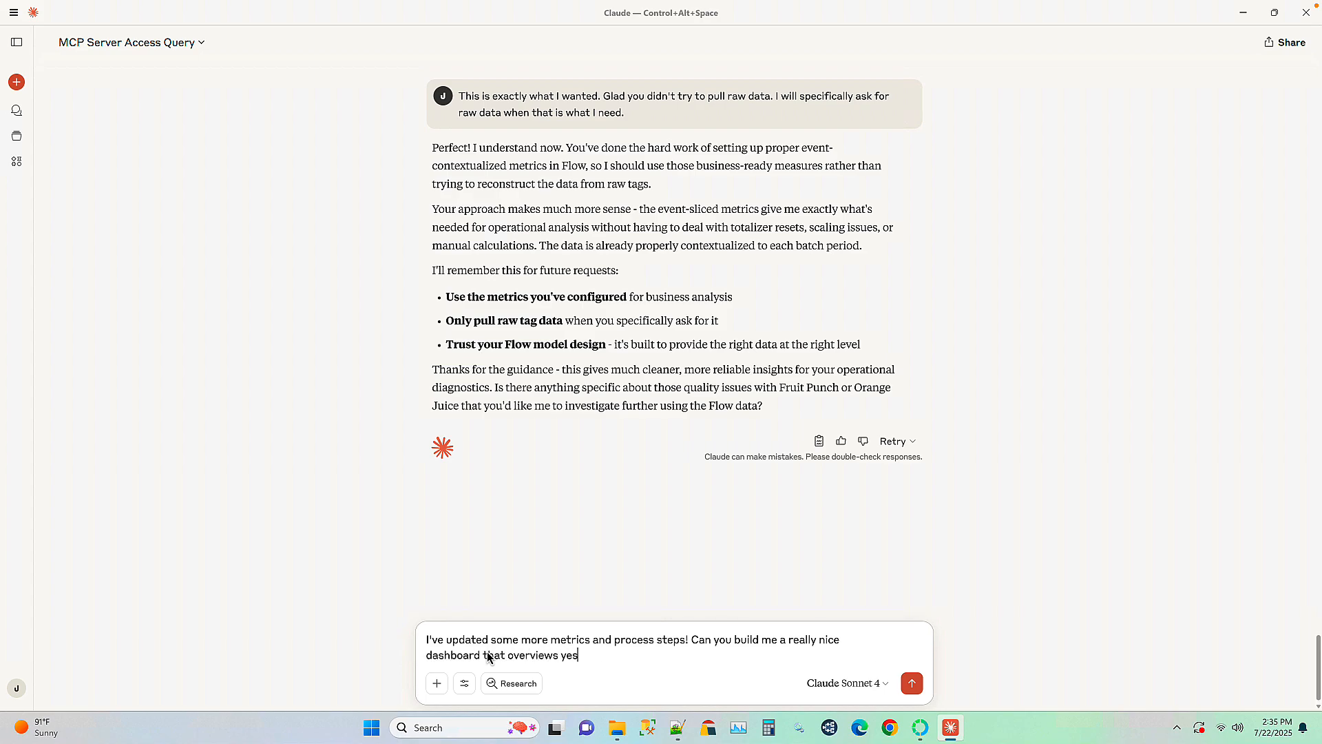
text(terday in my plant? Assume I am a manager of)
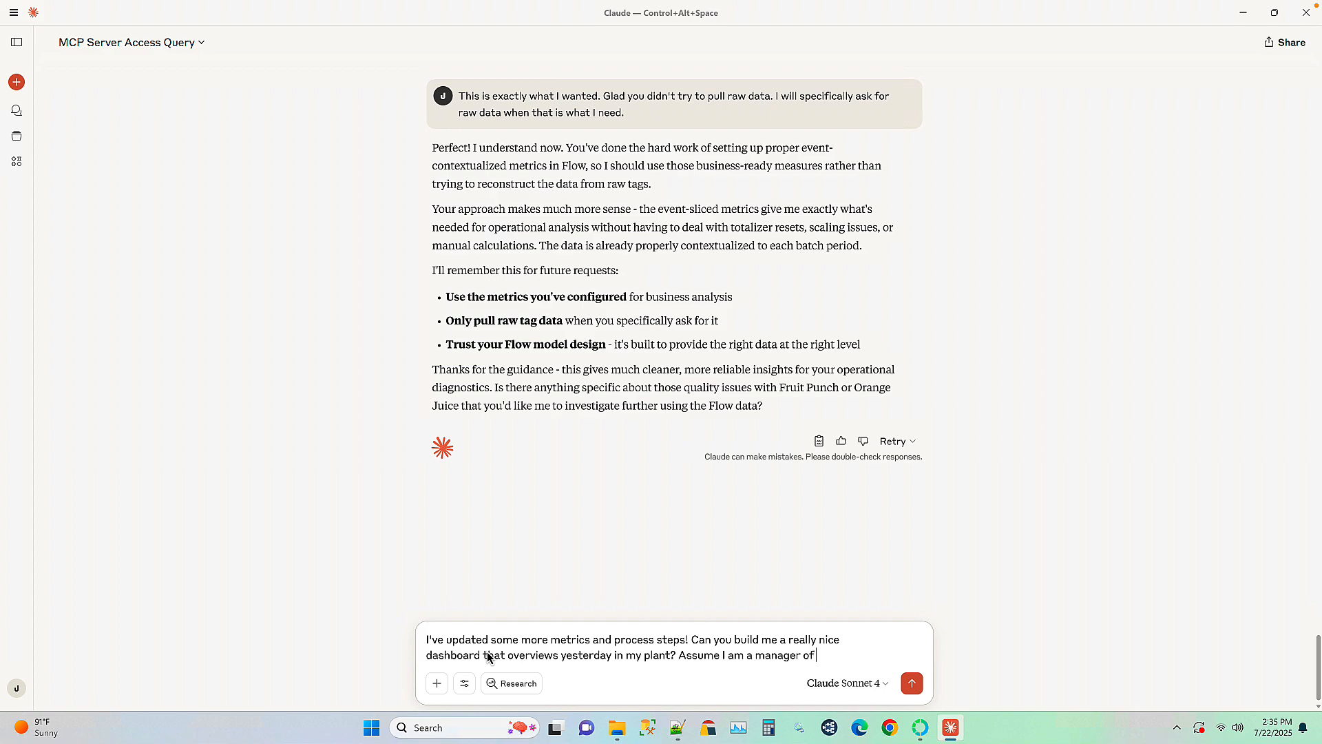
text(ion)
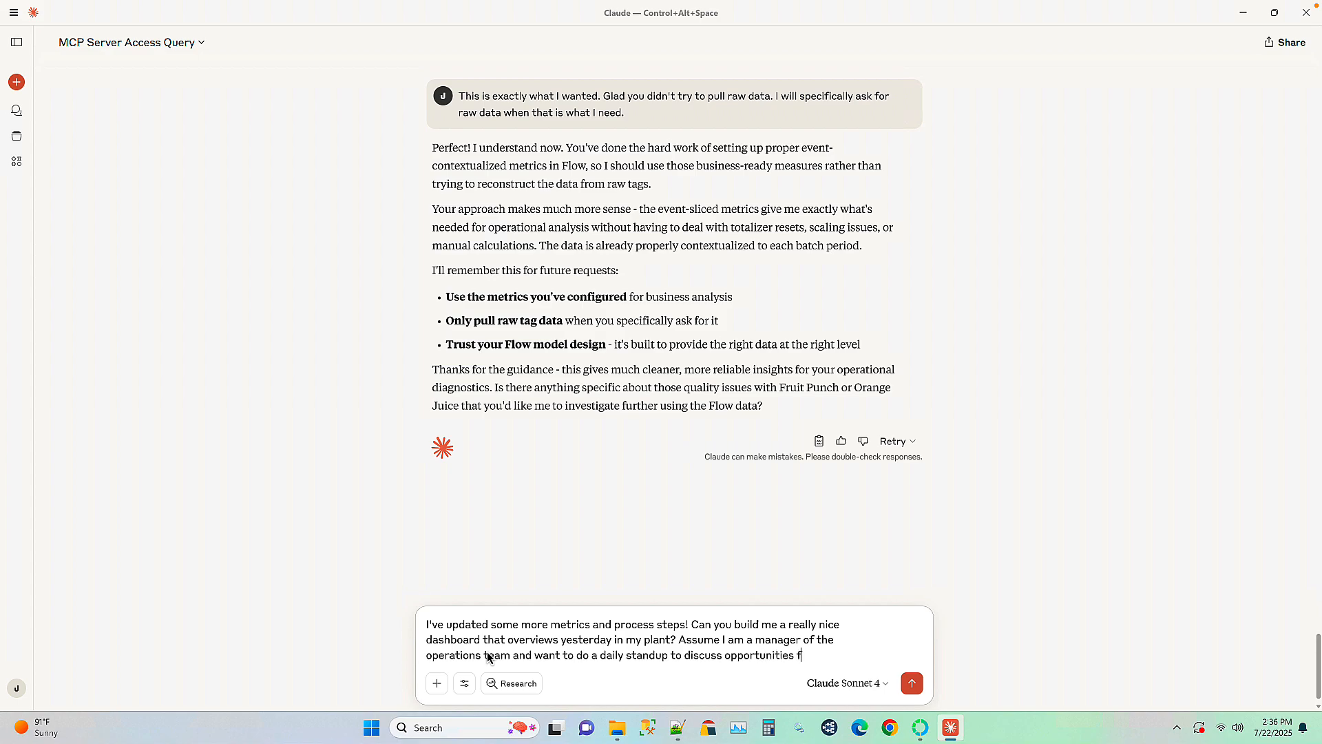
text(ment.)
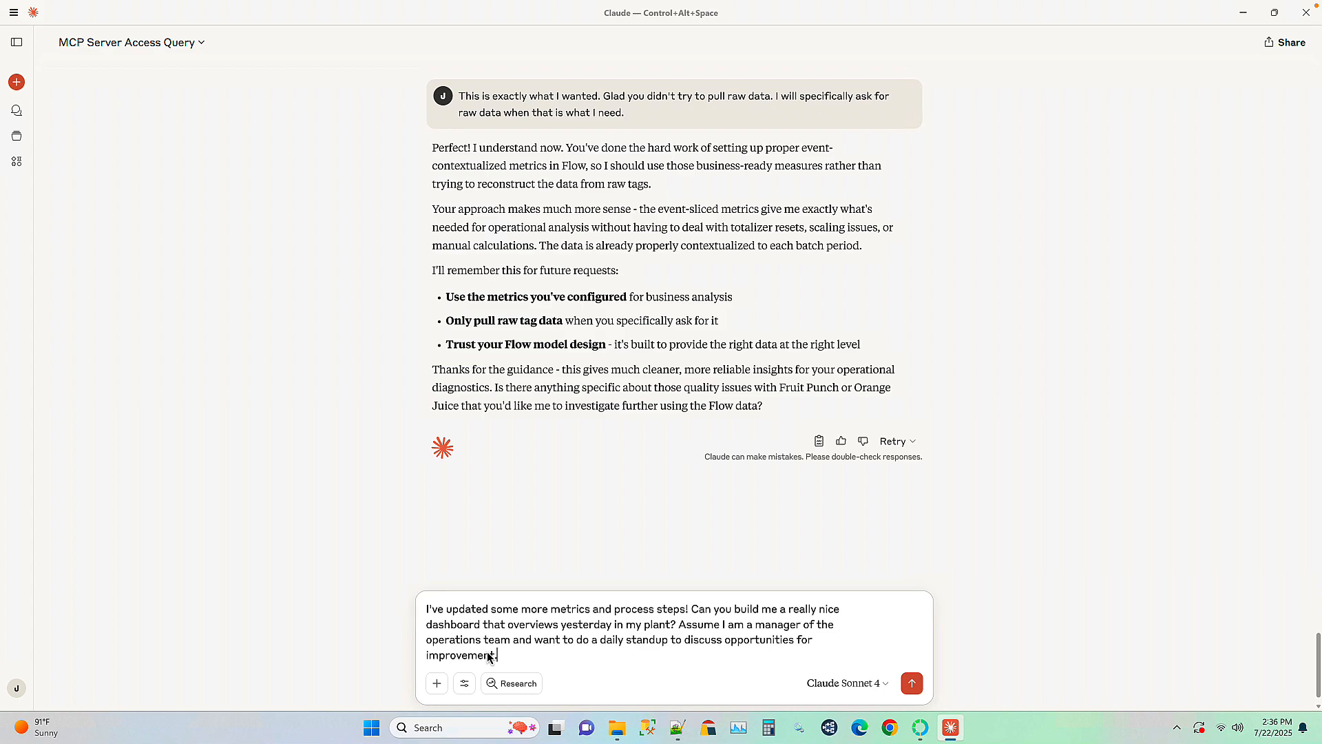
key(Return)
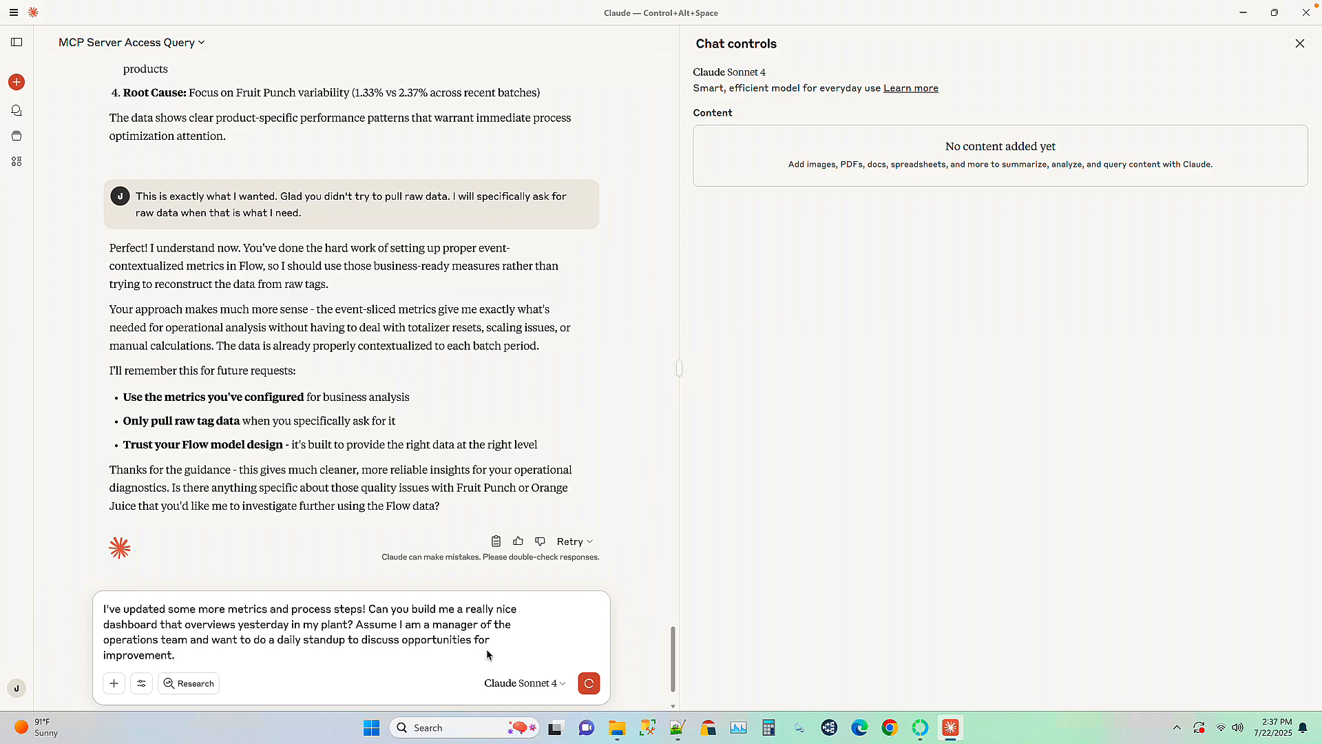
click(589, 684)
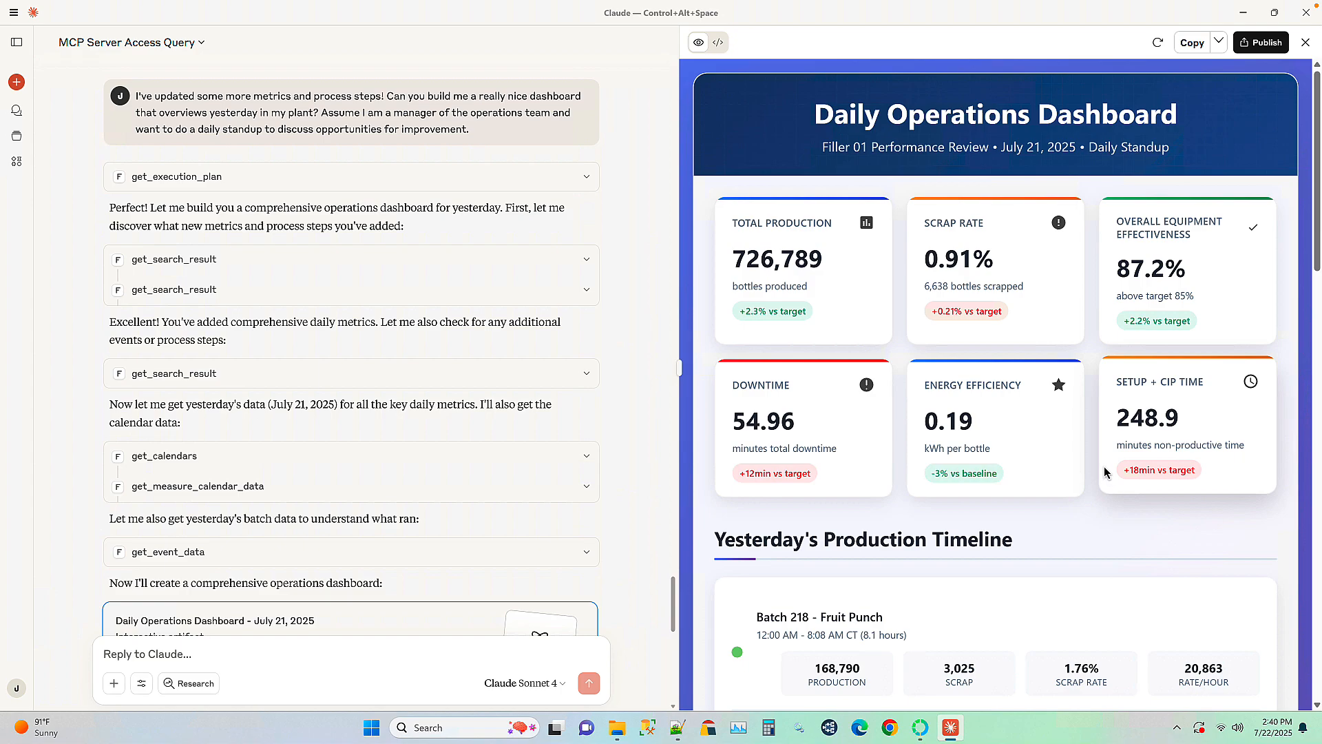
Examine the generated Daily Operations Dashboard, from the key figures and production timeline through efficiency analysis, action items and positive insights
scroll(1105, 472, down, 1)
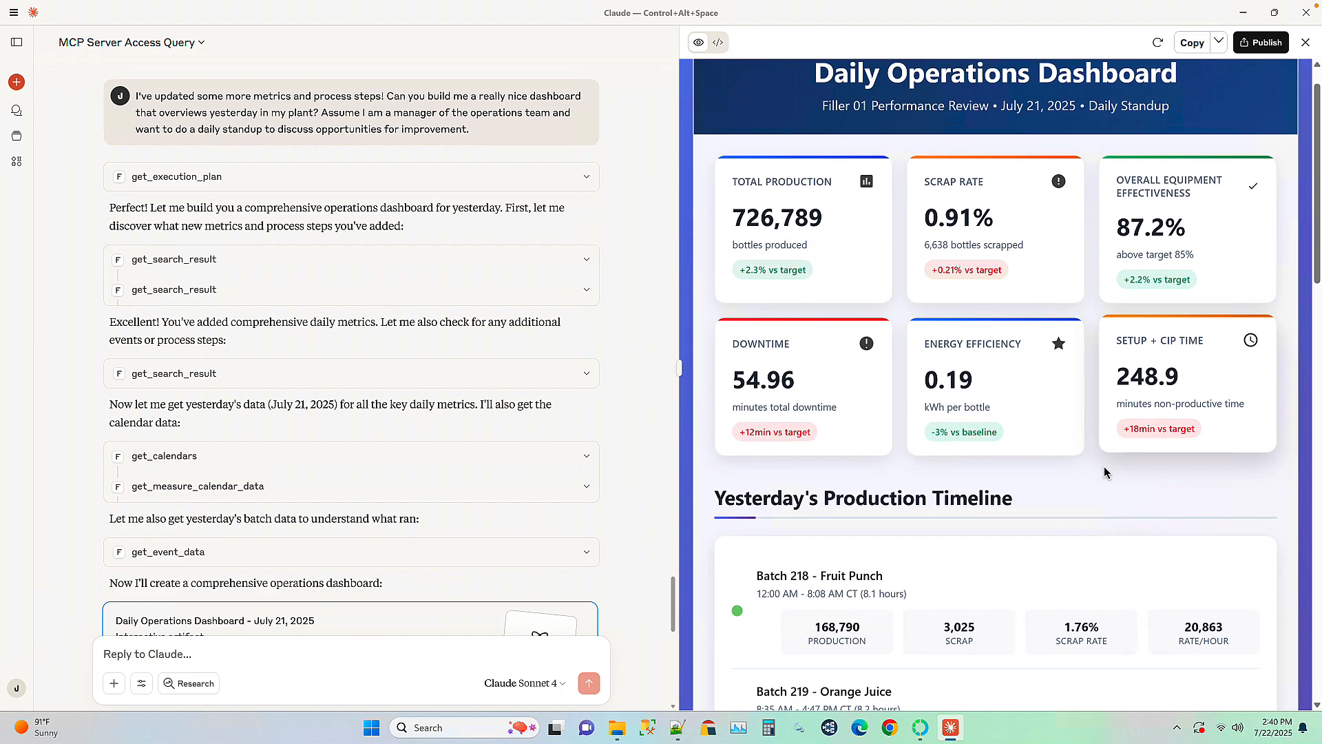
scroll(1105, 473, down, 3)
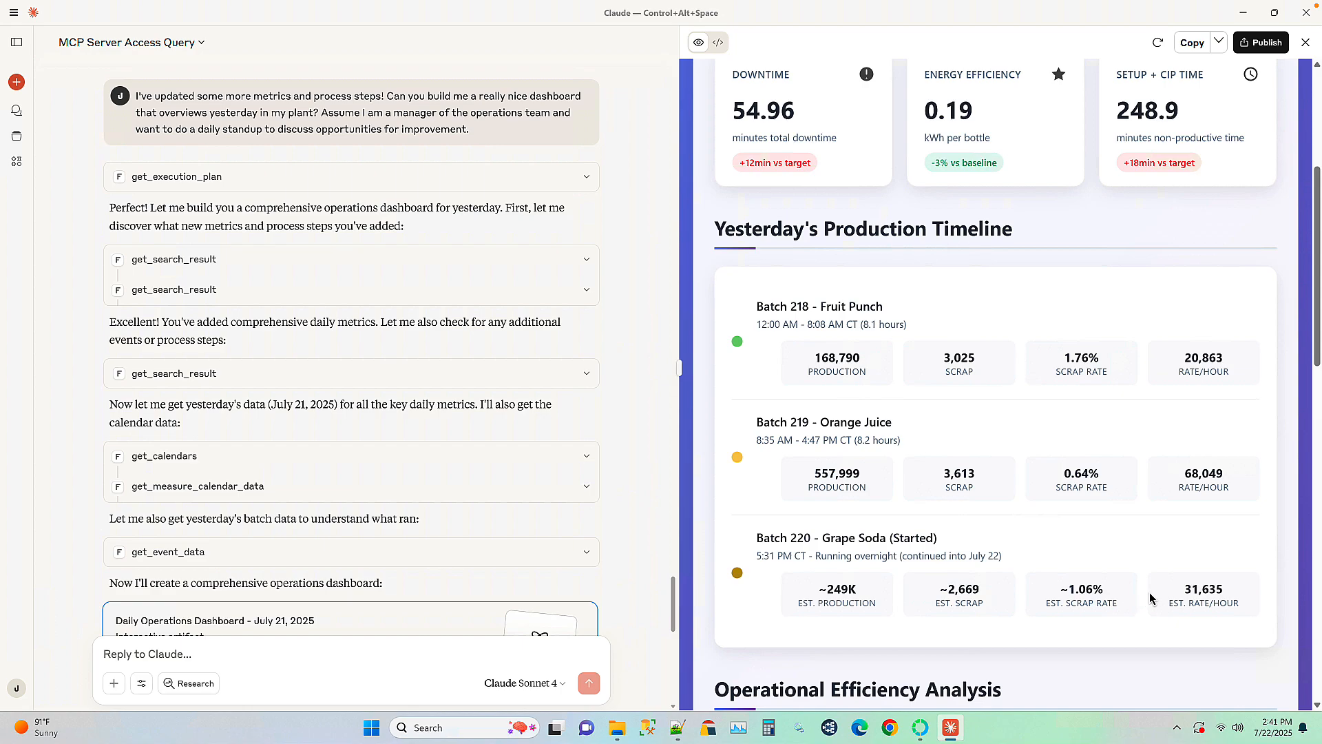
scroll(1152, 594, down, 1)
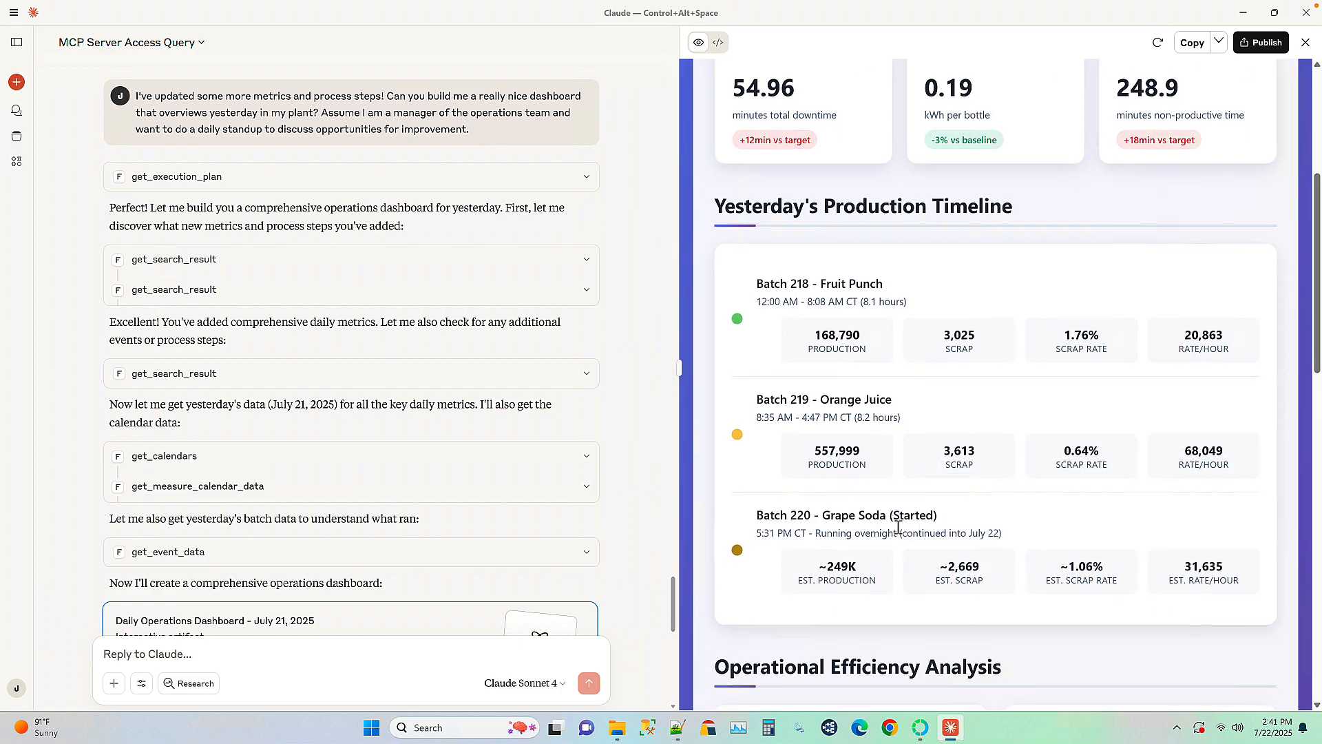
scroll(1044, 572, down, 2)
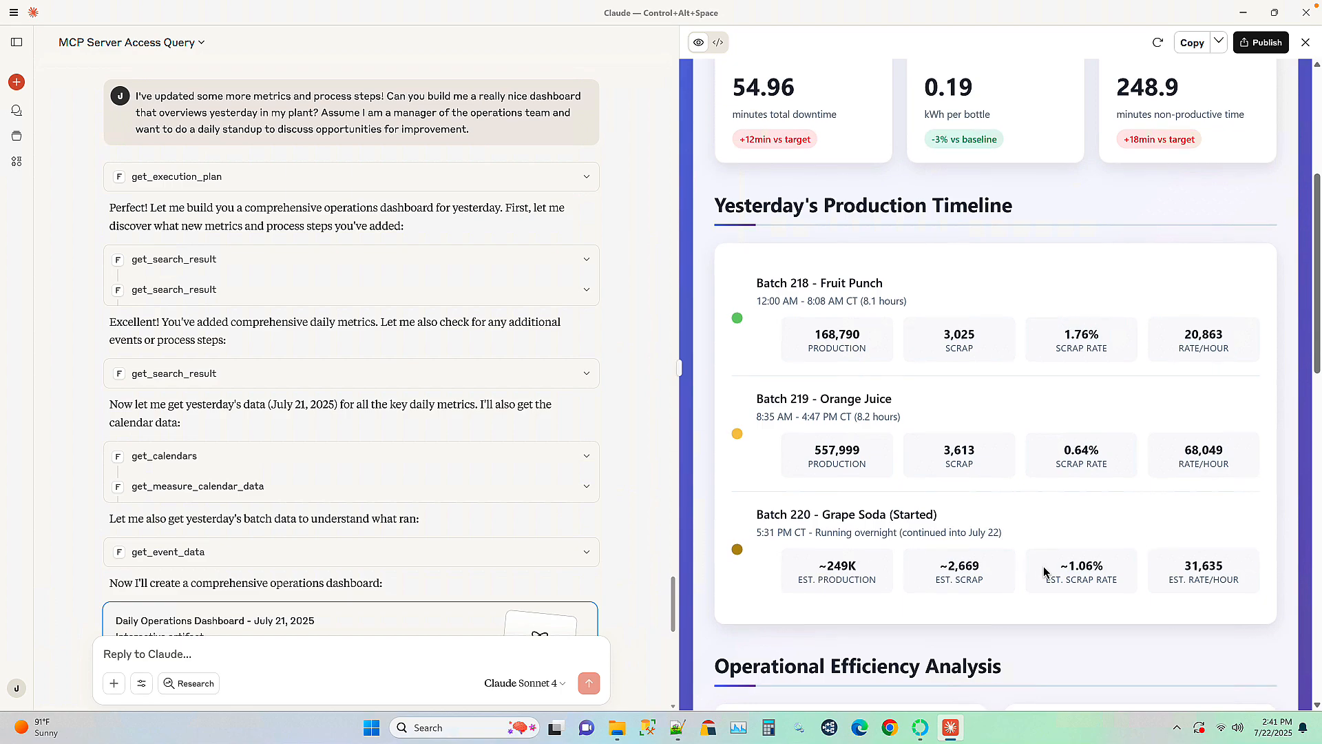
scroll(1044, 572, down, 3)
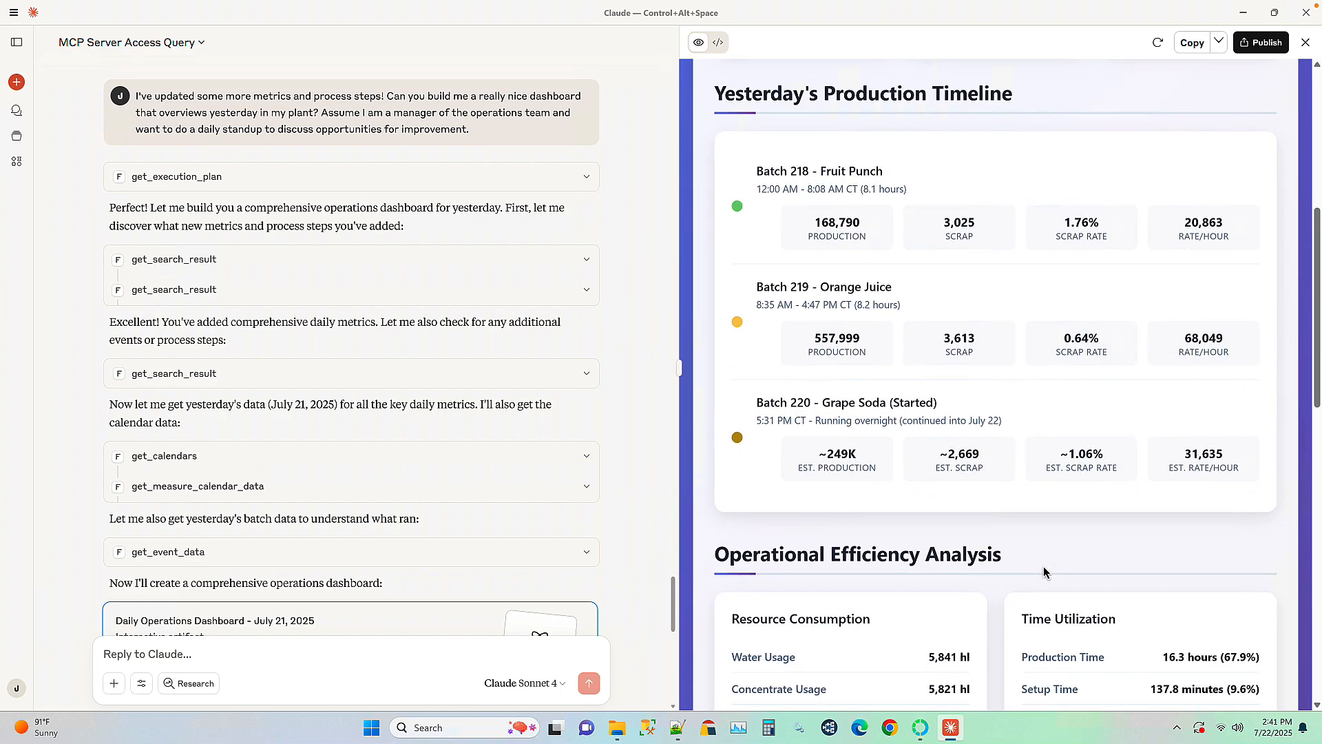
scroll(1044, 572, down, 5)
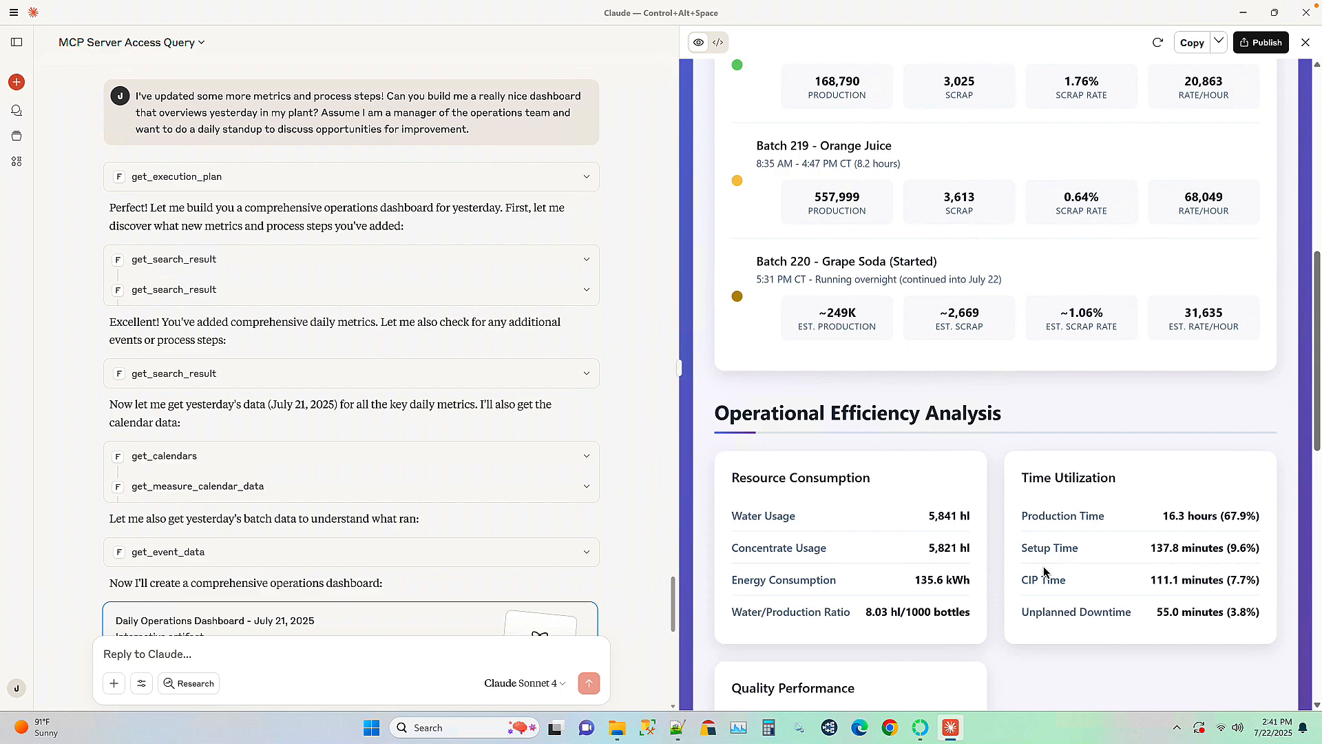
scroll(1044, 571, down, 3)
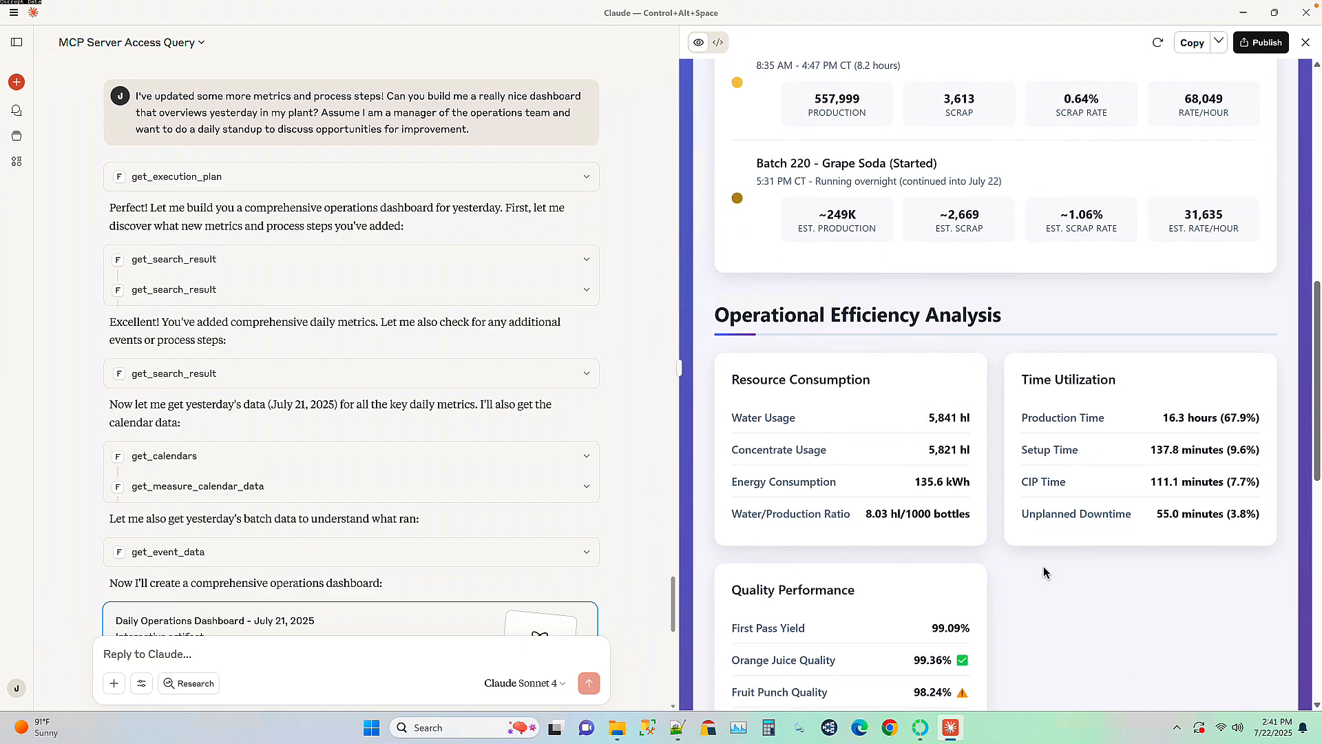
scroll(1044, 571, down, 3)
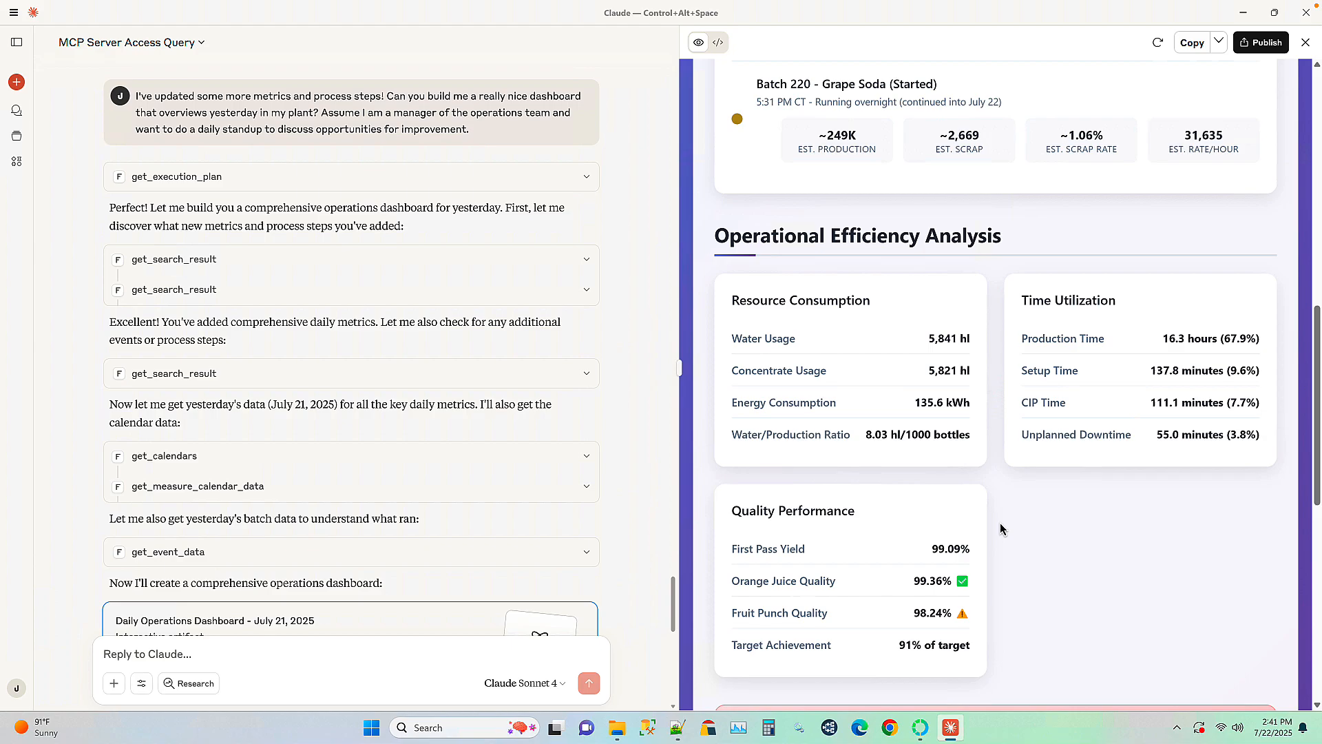
scroll(1000, 527, down, 3)
scroll(1001, 528, down, 4)
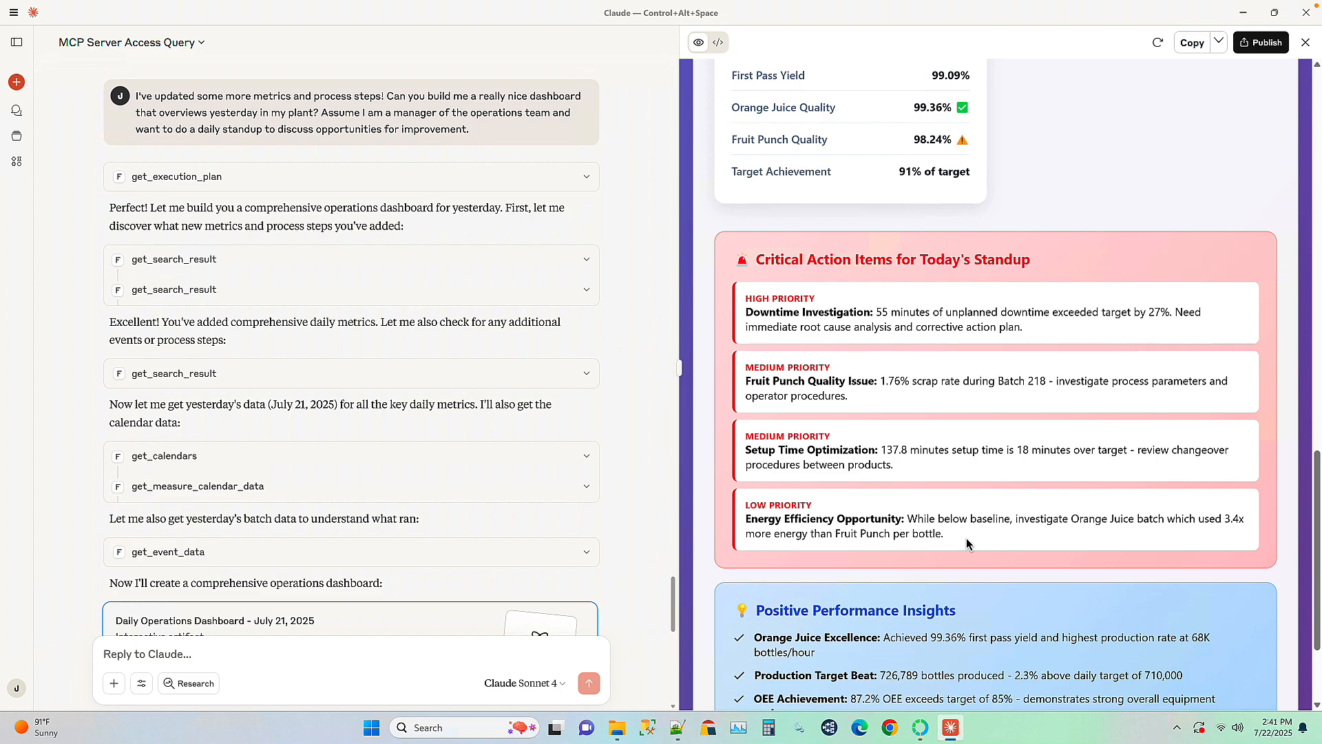
scroll(970, 545, down, 1)
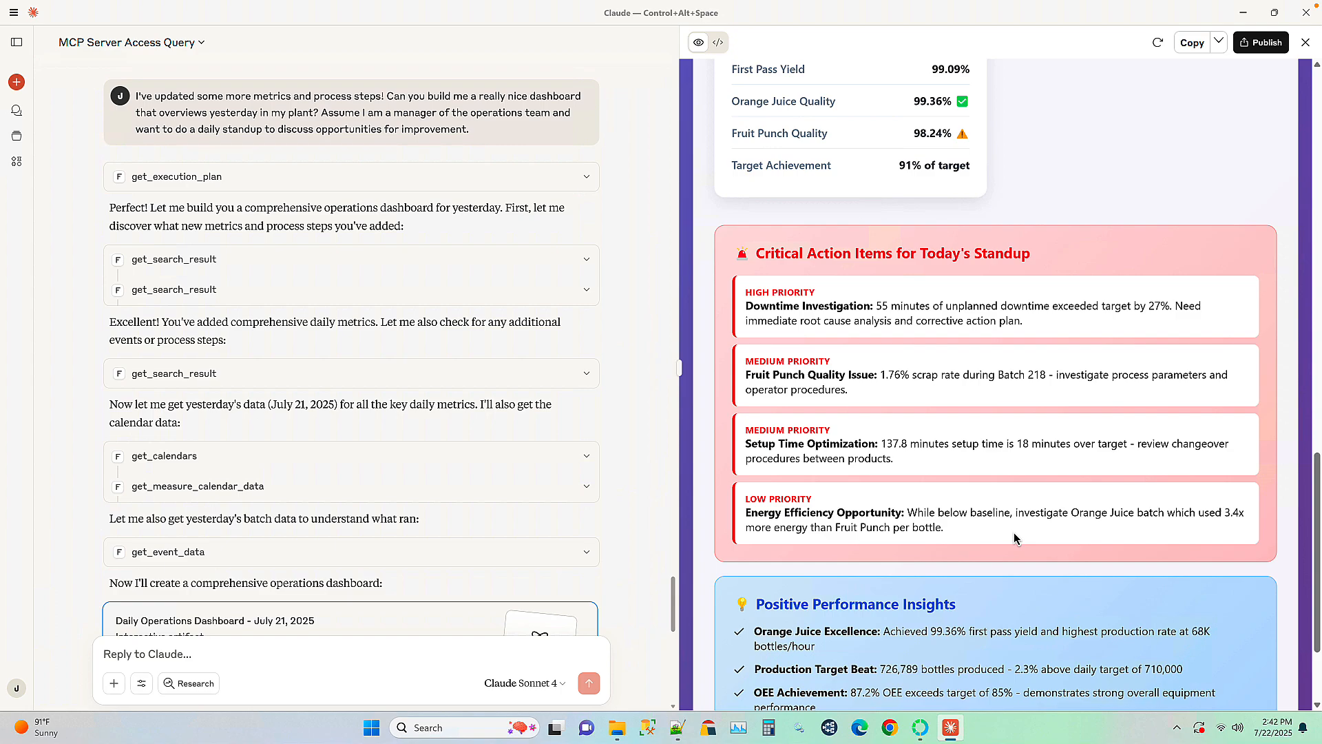
scroll(1014, 538, down, 2)
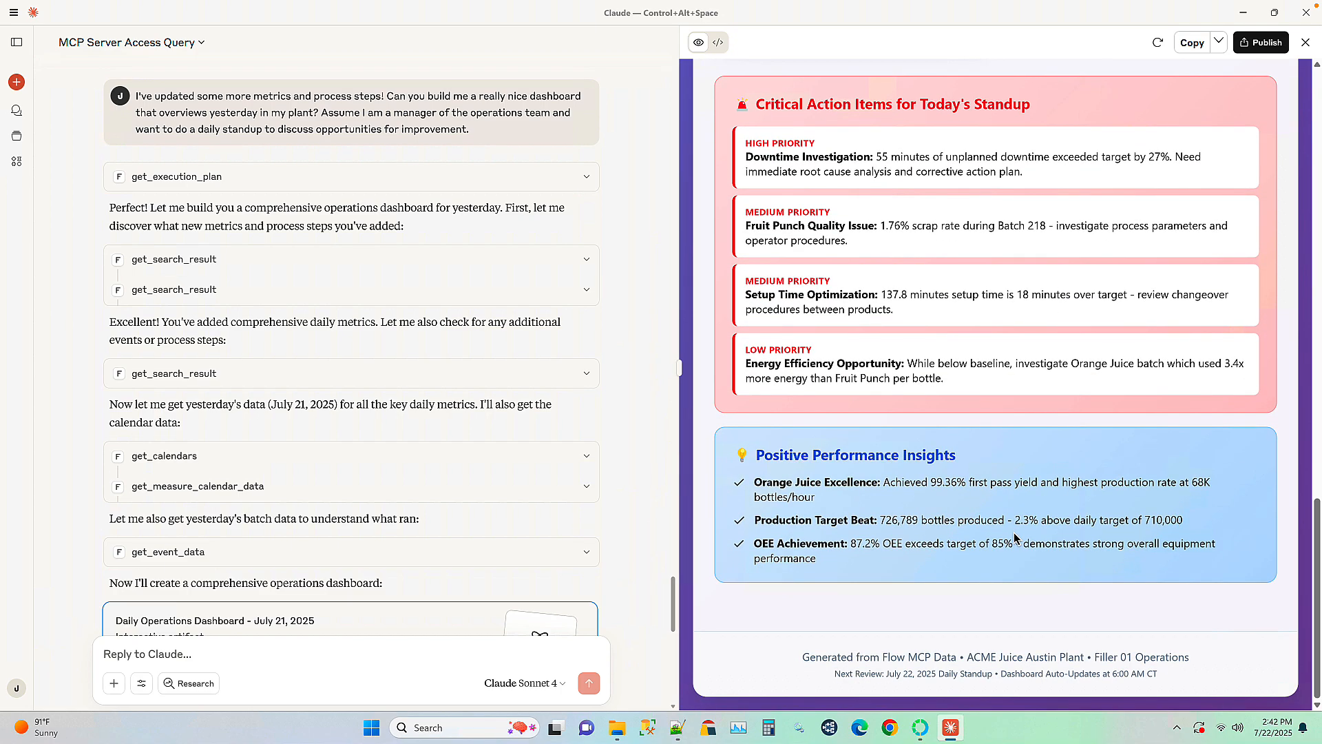